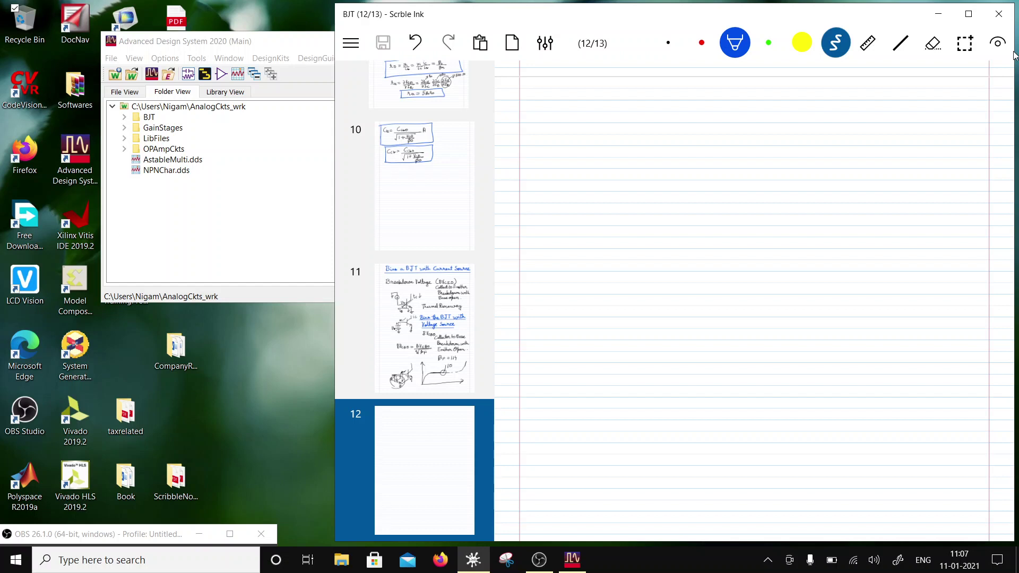
- Write the blue heading "Unilateral Current Gain" on the blank page 12 and underline it with a straight line
{"action": "mouse_move", "coordinate": [567, 85]}
{"action": "left_mouse_down"}
{"action": "mouse_move", "coordinate": [596, 88]}
{"action": "mouse_move", "coordinate": [598, 99]}
{"action": "mouse_move", "coordinate": [638, 97]}
{"action": "mouse_move", "coordinate": [647, 81]}
{"action": "mouse_move", "coordinate": [651, 97]}
{"action": "mouse_move", "coordinate": [617, 88]}
{"action": "mouse_move", "coordinate": [734, 98]}
{"action": "mouse_move", "coordinate": [760, 85]}
{"action": "mouse_move", "coordinate": [753, 93]}
{"action": "mouse_move", "coordinate": [796, 99]}
{"action": "left_mouse_up"}
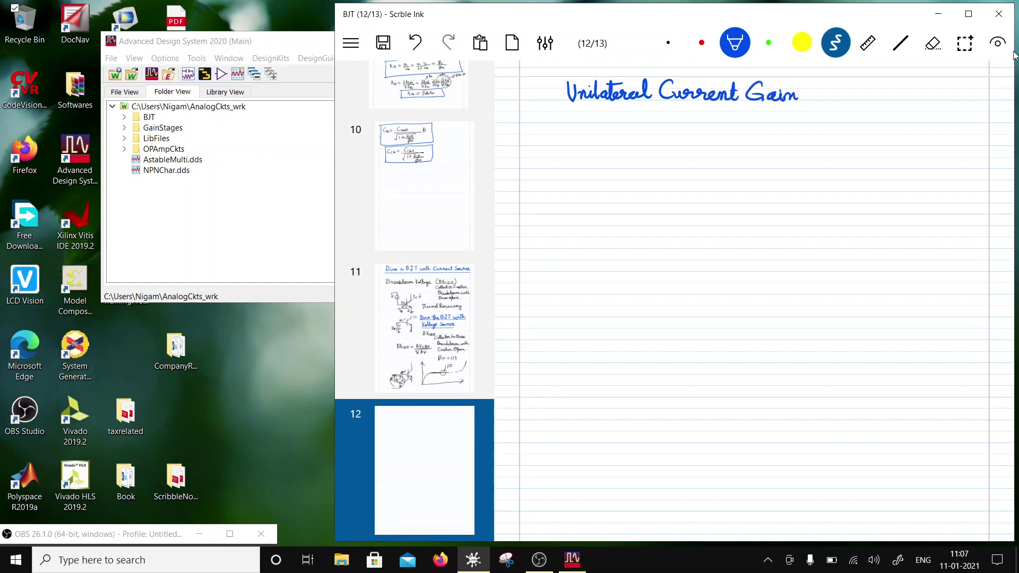
{"action": "left_click", "coordinate": [900, 43]}
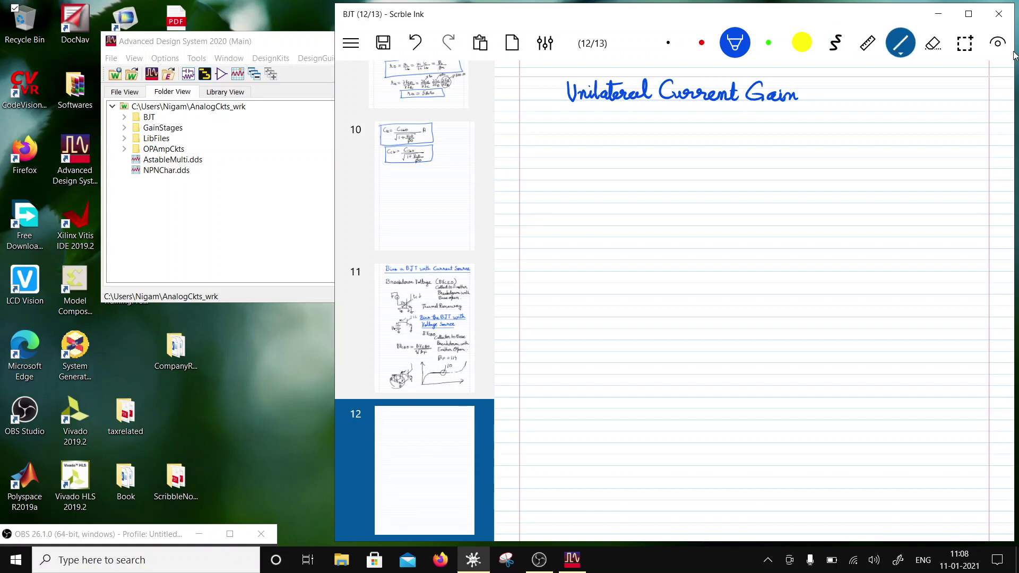
{"action": "left_click_drag", "start_coordinate": [562, 111], "coordinate": [809, 110]}
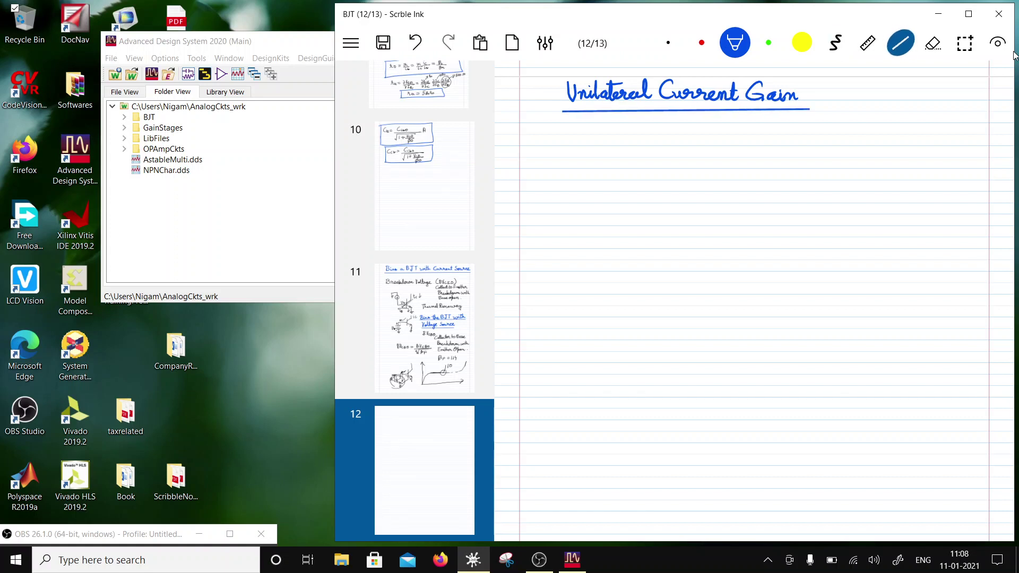
- Handwrite "Current Gain with output short circuited" in black beneath the heading
{"action": "left_click", "coordinate": [668, 43]}
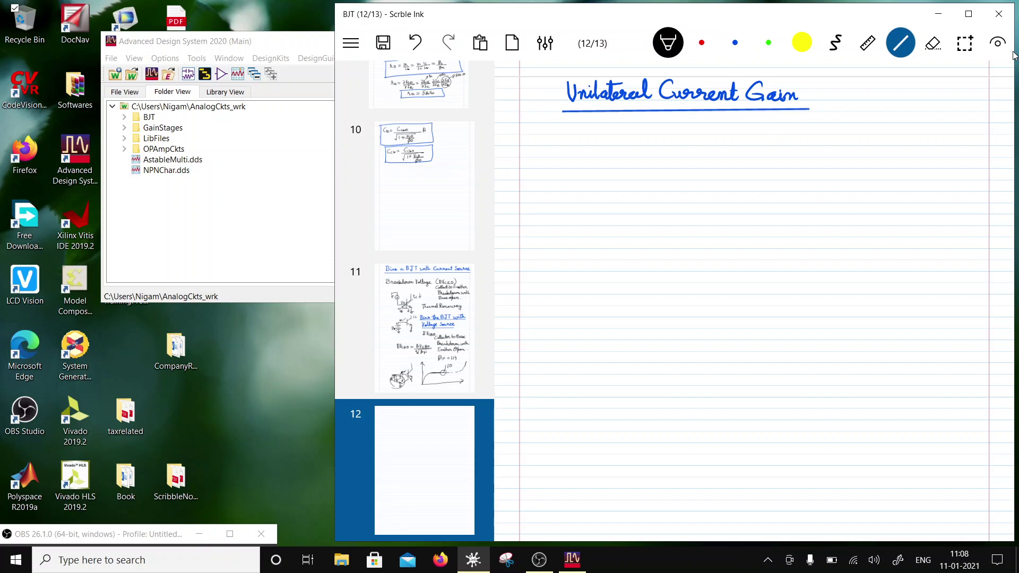
{"action": "left_click", "coordinate": [1013, 55]}
{"action": "mouse_move", "coordinate": [546, 146]}
{"action": "left_mouse_down"}
{"action": "mouse_move", "coordinate": [563, 128]}
{"action": "mouse_move", "coordinate": [557, 147]}
{"action": "mouse_move", "coordinate": [623, 140]}
{"action": "mouse_move", "coordinate": [634, 125]}
{"action": "mouse_move", "coordinate": [654, 143]}
{"action": "mouse_move", "coordinate": [691, 146]}
{"action": "left_mouse_up"}
{"action": "left_click", "coordinate": [835, 42]}
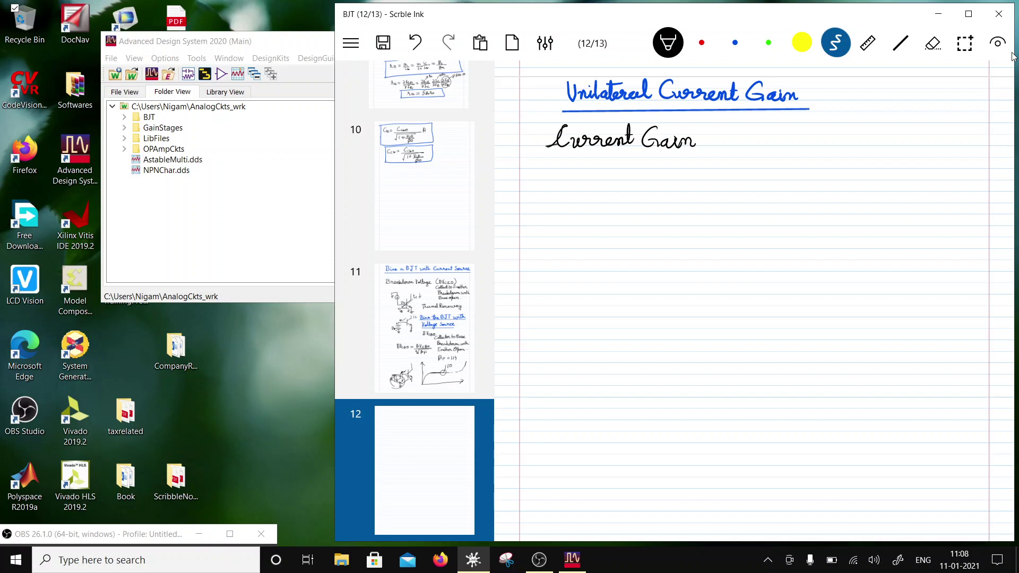
{"action": "mouse_move", "coordinate": [711, 138]}
{"action": "left_mouse_down"}
{"action": "mouse_move", "coordinate": [737, 128]}
{"action": "mouse_move", "coordinate": [740, 145]}
{"action": "mouse_move", "coordinate": [743, 134]}
{"action": "mouse_move", "coordinate": [749, 144]}
{"action": "mouse_move", "coordinate": [788, 145]}
{"action": "left_mouse_up"}
{"action": "mouse_move", "coordinate": [795, 123]}
{"action": "left_mouse_down"}
{"action": "mouse_move", "coordinate": [797, 144]}
{"action": "mouse_move", "coordinate": [802, 133]}
{"action": "left_mouse_up"}
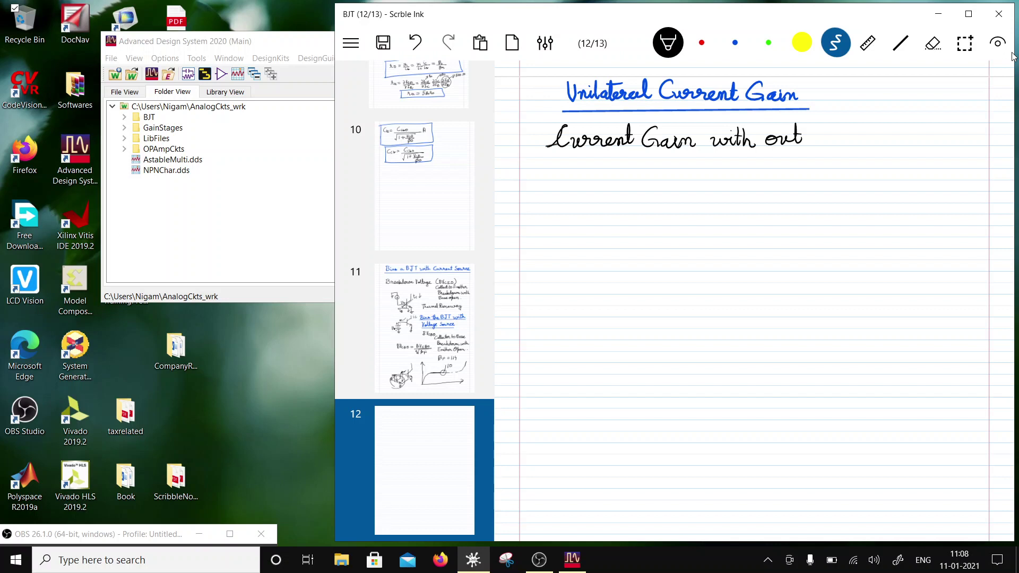
{"action": "mouse_move", "coordinate": [805, 123]}
{"action": "left_mouse_down"}
{"action": "mouse_move", "coordinate": [805, 151]}
{"action": "mouse_move", "coordinate": [829, 144]}
{"action": "left_mouse_up"}
{"action": "mouse_move", "coordinate": [831, 121]}
{"action": "left_mouse_down"}
{"action": "mouse_move", "coordinate": [832, 143]}
{"action": "mouse_move", "coordinate": [836, 132]}
{"action": "mouse_move", "coordinate": [856, 146]}
{"action": "left_mouse_up"}
{"action": "mouse_move", "coordinate": [862, 123]}
{"action": "left_mouse_down"}
{"action": "mouse_move", "coordinate": [859, 146]}
{"action": "mouse_move", "coordinate": [869, 146]}
{"action": "left_mouse_up"}
{"action": "left_click_drag", "start_coordinate": [866, 139], "coordinate": [897, 147]}
{"action": "mouse_move", "coordinate": [899, 124]}
{"action": "left_mouse_down"}
{"action": "mouse_move", "coordinate": [898, 145]}
{"action": "mouse_move", "coordinate": [975, 147]}
{"action": "left_mouse_up"}
{"action": "mouse_move", "coordinate": [979, 122]}
{"action": "left_mouse_down"}
{"action": "mouse_move", "coordinate": [978, 147]}
{"action": "mouse_move", "coordinate": [989, 147]}
{"action": "left_mouse_up"}
{"action": "mouse_move", "coordinate": [990, 141]}
{"action": "left_mouse_down"}
{"action": "mouse_move", "coordinate": [995, 128]}
{"action": "mouse_move", "coordinate": [1001, 149]}
{"action": "left_mouse_up"}
{"action": "left_click_drag", "start_coordinate": [969, 133], "coordinate": [984, 133]}
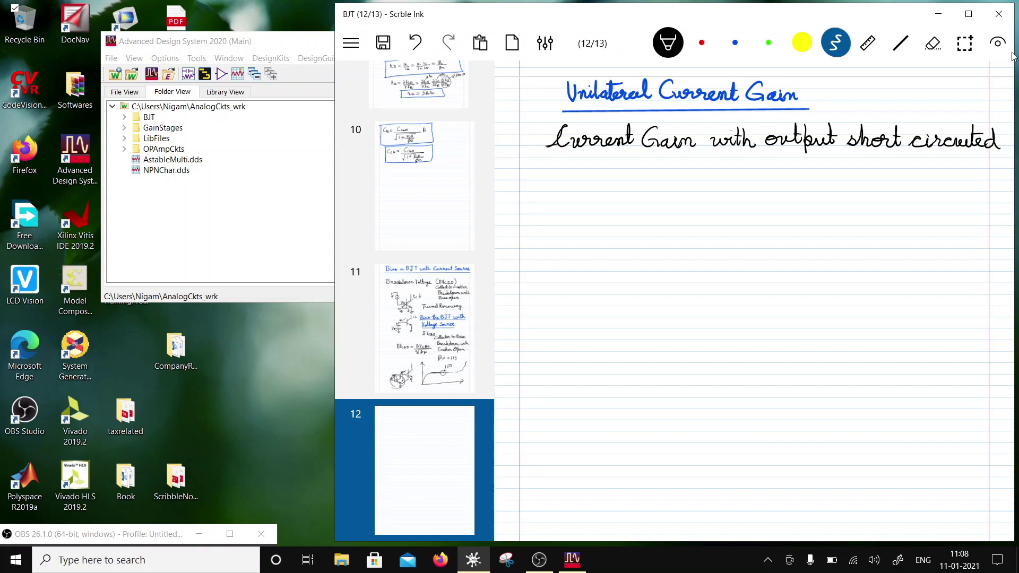
- Continue the definition in black with "and there is no feedback between output & input."
{"action": "mouse_move", "coordinate": [551, 169]}
{"action": "left_mouse_down"}
{"action": "mouse_move", "coordinate": [538, 182]}
{"action": "mouse_move", "coordinate": [549, 176]}
{"action": "left_mouse_up"}
{"action": "left_click_drag", "start_coordinate": [548, 175], "coordinate": [582, 182]}
{"action": "mouse_move", "coordinate": [596, 158]}
{"action": "left_mouse_down"}
{"action": "mouse_move", "coordinate": [600, 181]}
{"action": "mouse_move", "coordinate": [645, 172]}
{"action": "mouse_move", "coordinate": [606, 167]}
{"action": "mouse_move", "coordinate": [667, 181]}
{"action": "mouse_move", "coordinate": [708, 167]}
{"action": "mouse_move", "coordinate": [721, 197]}
{"action": "mouse_move", "coordinate": [742, 178]}
{"action": "mouse_move", "coordinate": [792, 175]}
{"action": "mouse_move", "coordinate": [799, 155]}
{"action": "mouse_move", "coordinate": [808, 178]}
{"action": "mouse_move", "coordinate": [843, 158]}
{"action": "mouse_move", "coordinate": [894, 180]}
{"action": "left_mouse_up"}
{"action": "left_click_drag", "start_coordinate": [836, 164], "coordinate": [845, 161]}
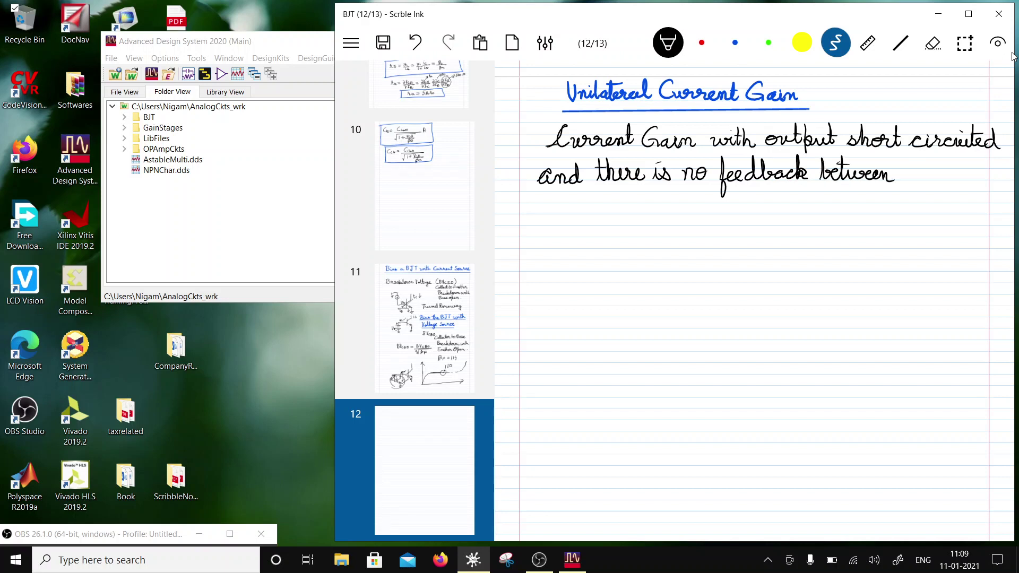
{"action": "left_click_drag", "start_coordinate": [906, 169], "coordinate": [924, 180]}
{"action": "mouse_move", "coordinate": [921, 173]}
{"action": "left_mouse_down"}
{"action": "mouse_move", "coordinate": [928, 186]}
{"action": "mouse_move", "coordinate": [949, 181]}
{"action": "left_mouse_up"}
{"action": "left_click_drag", "start_coordinate": [951, 157], "coordinate": [952, 181]}
{"action": "mouse_move", "coordinate": [946, 165]}
{"action": "left_mouse_down"}
{"action": "mouse_move", "coordinate": [975, 181]}
{"action": "mouse_move", "coordinate": [983, 169]}
{"action": "left_mouse_up"}
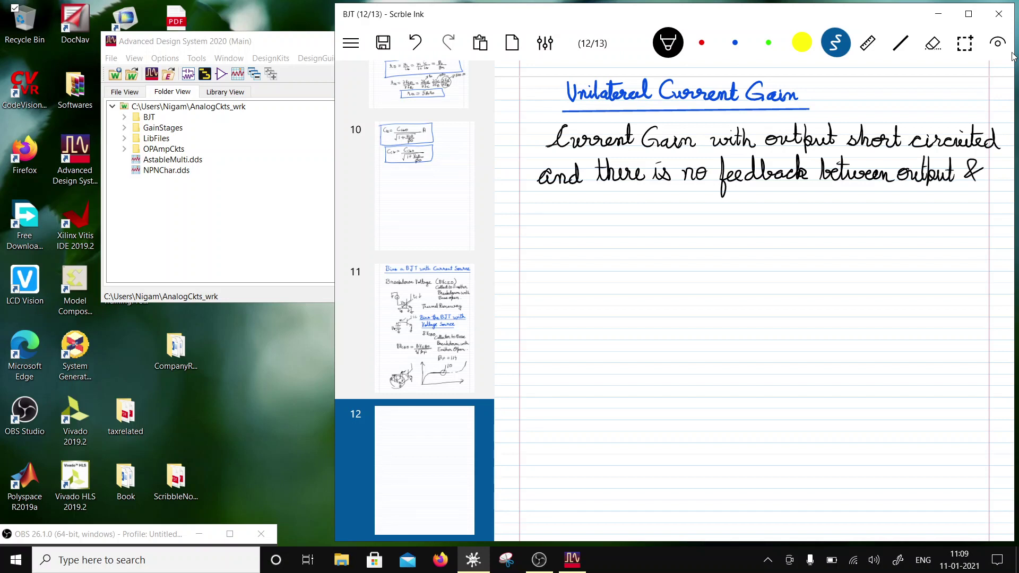
{"action": "mouse_move", "coordinate": [540, 203]}
{"action": "left_mouse_down"}
{"action": "mouse_move", "coordinate": [544, 214]}
{"action": "mouse_move", "coordinate": [555, 204]}
{"action": "mouse_move", "coordinate": [564, 213]}
{"action": "left_mouse_up"}
{"action": "mouse_move", "coordinate": [565, 192]}
{"action": "left_mouse_down"}
{"action": "mouse_move", "coordinate": [565, 226]}
{"action": "mouse_move", "coordinate": [591, 213]}
{"action": "left_mouse_up"}
{"action": "left_click_drag", "start_coordinate": [584, 206], "coordinate": [595, 205]}
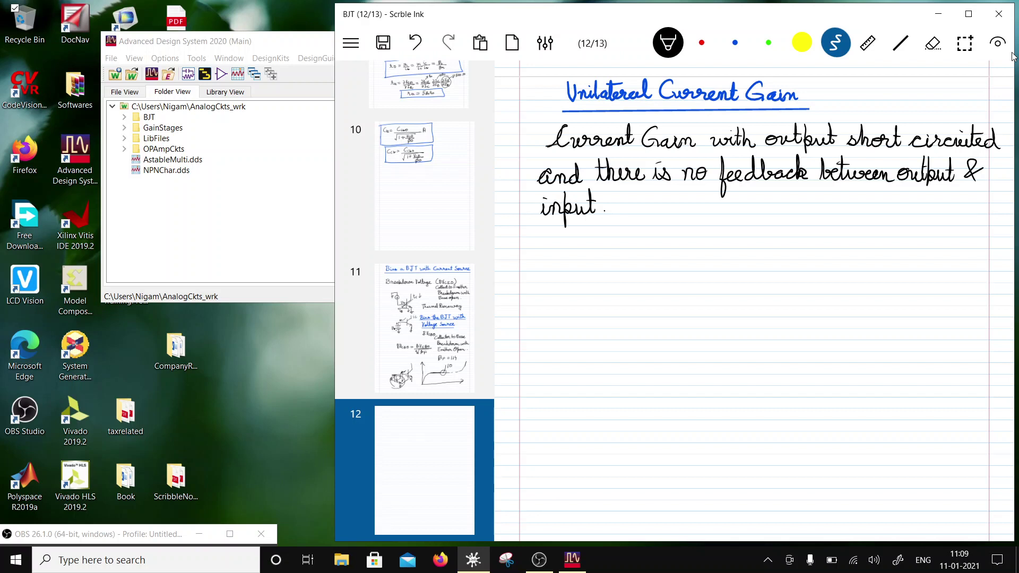
- Write the blue heading "fT Maximum Frequency of Operation" below the definition and underline it with a straight line
{"action": "left_click", "coordinate": [735, 42]}
{"action": "left_click_drag", "start_coordinate": [559, 232], "coordinate": [553, 261]}
{"action": "left_click_drag", "start_coordinate": [549, 248], "coordinate": [577, 246]}
{"action": "mouse_move", "coordinate": [570, 248]}
{"action": "left_mouse_down"}
{"action": "mouse_move", "coordinate": [599, 238]}
{"action": "mouse_move", "coordinate": [601, 259]}
{"action": "mouse_move", "coordinate": [614, 238]}
{"action": "mouse_move", "coordinate": [624, 259]}
{"action": "mouse_move", "coordinate": [641, 245]}
{"action": "mouse_move", "coordinate": [647, 257]}
{"action": "mouse_move", "coordinate": [703, 246]}
{"action": "mouse_move", "coordinate": [714, 257]}
{"action": "mouse_move", "coordinate": [726, 239]}
{"action": "mouse_move", "coordinate": [730, 259]}
{"action": "mouse_move", "coordinate": [767, 248]}
{"action": "mouse_move", "coordinate": [766, 269]}
{"action": "mouse_move", "coordinate": [772, 250]}
{"action": "mouse_move", "coordinate": [822, 249]}
{"action": "mouse_move", "coordinate": [821, 276]}
{"action": "left_mouse_up"}
{"action": "left_click_drag", "start_coordinate": [844, 243], "coordinate": [845, 249]}
{"action": "mouse_move", "coordinate": [855, 228]}
{"action": "left_mouse_down"}
{"action": "mouse_move", "coordinate": [848, 275]}
{"action": "mouse_move", "coordinate": [869, 249]}
{"action": "left_mouse_up"}
{"action": "mouse_move", "coordinate": [876, 246]}
{"action": "left_mouse_down"}
{"action": "mouse_move", "coordinate": [874, 269]}
{"action": "mouse_move", "coordinate": [903, 251]}
{"action": "mouse_move", "coordinate": [959, 259]}
{"action": "left_mouse_up"}
{"action": "left_click", "coordinate": [900, 43]}
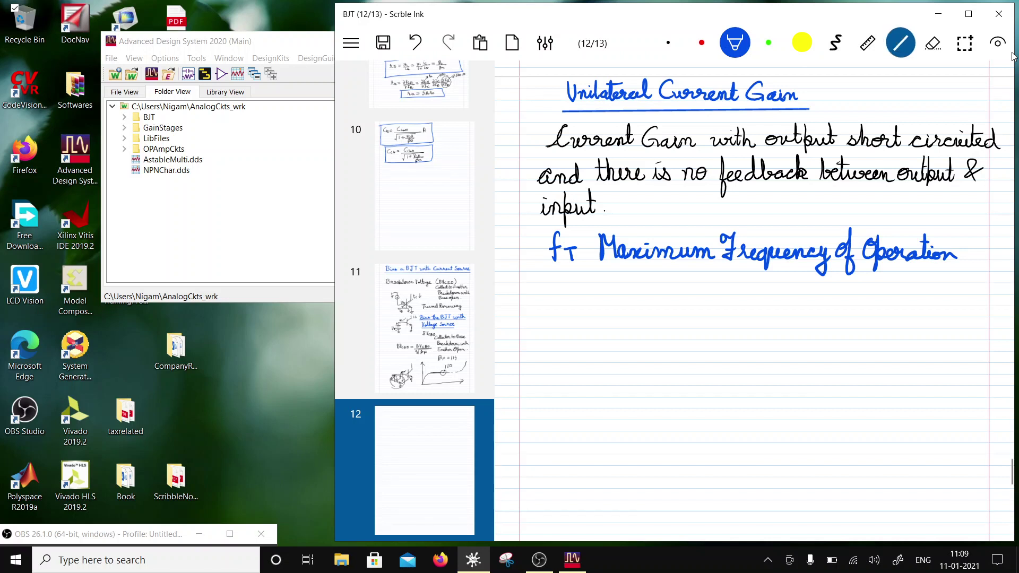
{"action": "left_click_drag", "start_coordinate": [539, 269], "coordinate": [957, 268]}
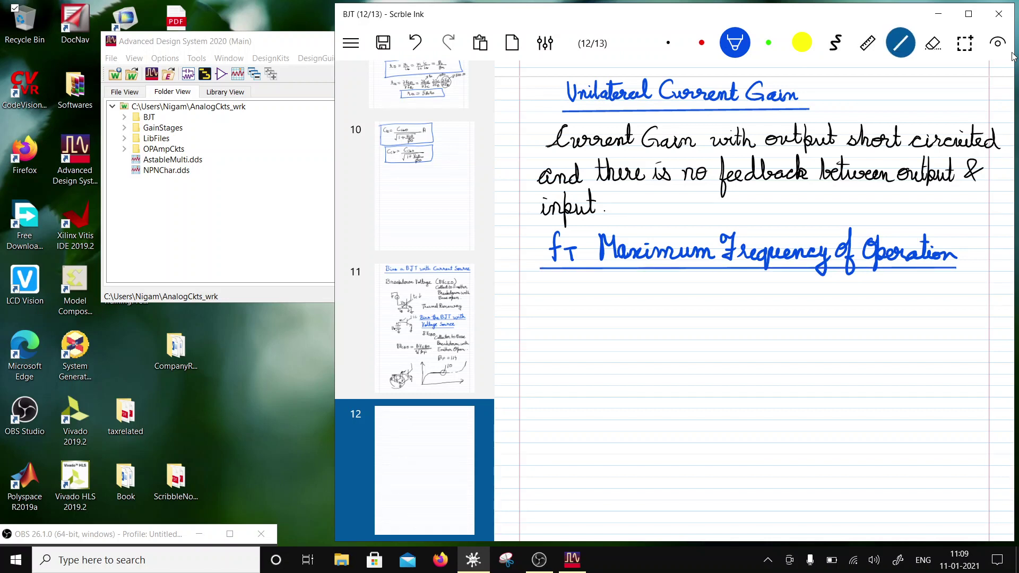
- Handwrite "Frequency at which unilateral current gain is 1." in black freehand beneath the fT heading
{"action": "left_click", "coordinate": [668, 43]}
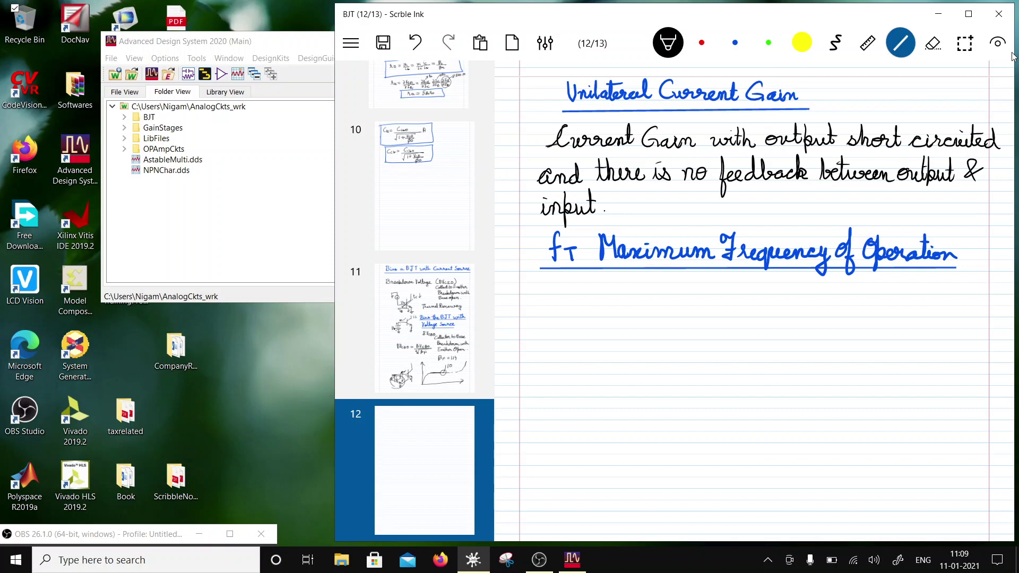
{"action": "left_click_drag", "start_coordinate": [540, 296], "coordinate": [543, 315]}
{"action": "left_click", "coordinate": [415, 43]}
{"action": "key", "text": "p"}
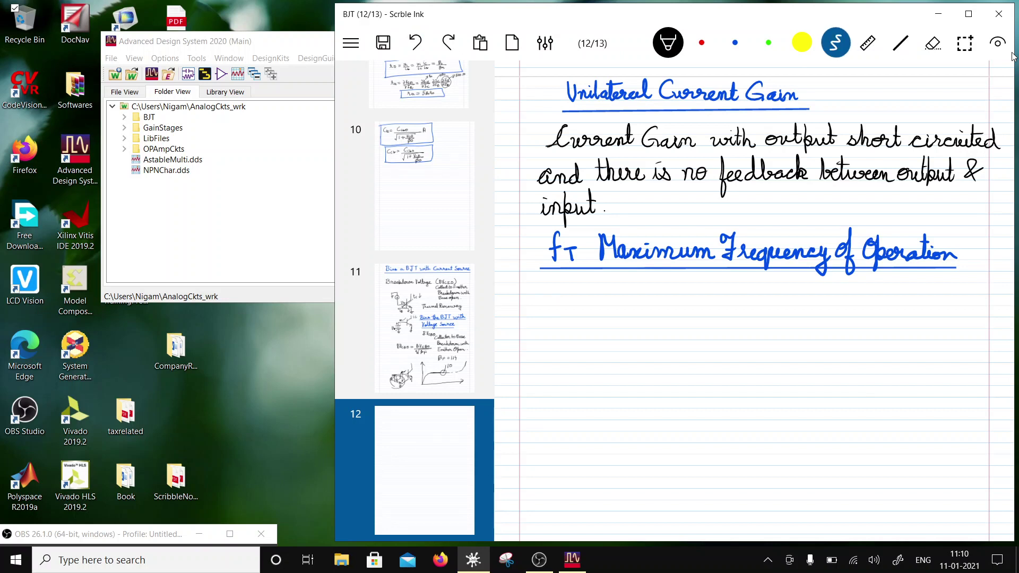
{"action": "mouse_move", "coordinate": [539, 293]}
{"action": "left_mouse_down"}
{"action": "mouse_move", "coordinate": [539, 316]}
{"action": "mouse_move", "coordinate": [641, 314]}
{"action": "mouse_move", "coordinate": [633, 336]}
{"action": "mouse_move", "coordinate": [722, 297]}
{"action": "mouse_move", "coordinate": [723, 317]}
{"action": "mouse_move", "coordinate": [712, 302]}
{"action": "mouse_move", "coordinate": [725, 311]}
{"action": "left_mouse_up"}
{"action": "left_click", "coordinate": [932, 43]}
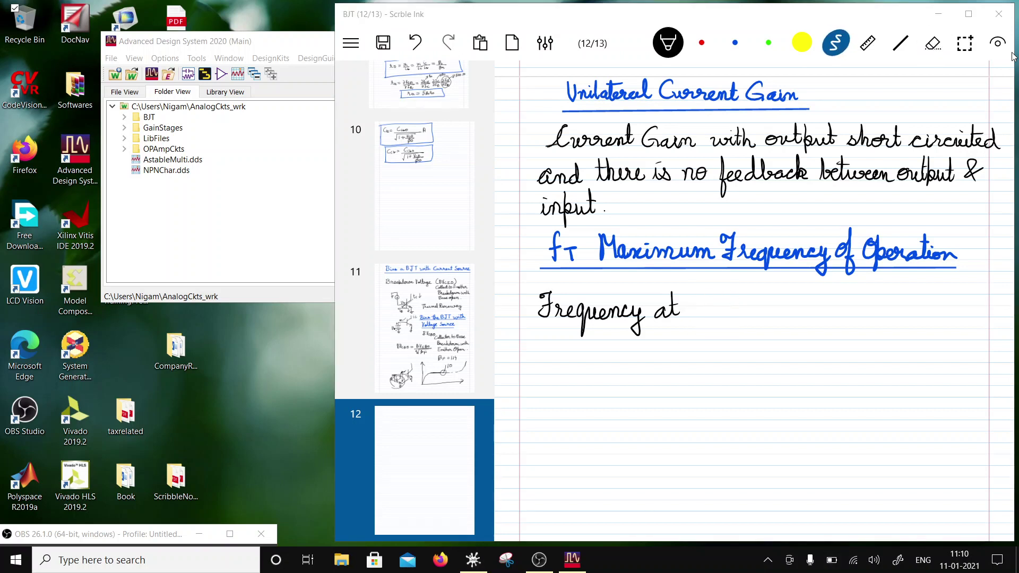
{"action": "mouse_move", "coordinate": [691, 307]}
{"action": "left_mouse_down"}
{"action": "mouse_move", "coordinate": [768, 317]}
{"action": "mouse_move", "coordinate": [825, 297]}
{"action": "mouse_move", "coordinate": [837, 315]}
{"action": "mouse_move", "coordinate": [952, 314]}
{"action": "mouse_move", "coordinate": [961, 330]}
{"action": "mouse_move", "coordinate": [988, 315]}
{"action": "left_mouse_up"}
{"action": "left_click_drag", "start_coordinate": [987, 314], "coordinate": [1006, 313]}
{"action": "mouse_move", "coordinate": [546, 340]}
{"action": "left_mouse_down"}
{"action": "mouse_move", "coordinate": [541, 354]}
{"action": "mouse_move", "coordinate": [571, 360]}
{"action": "left_mouse_up"}
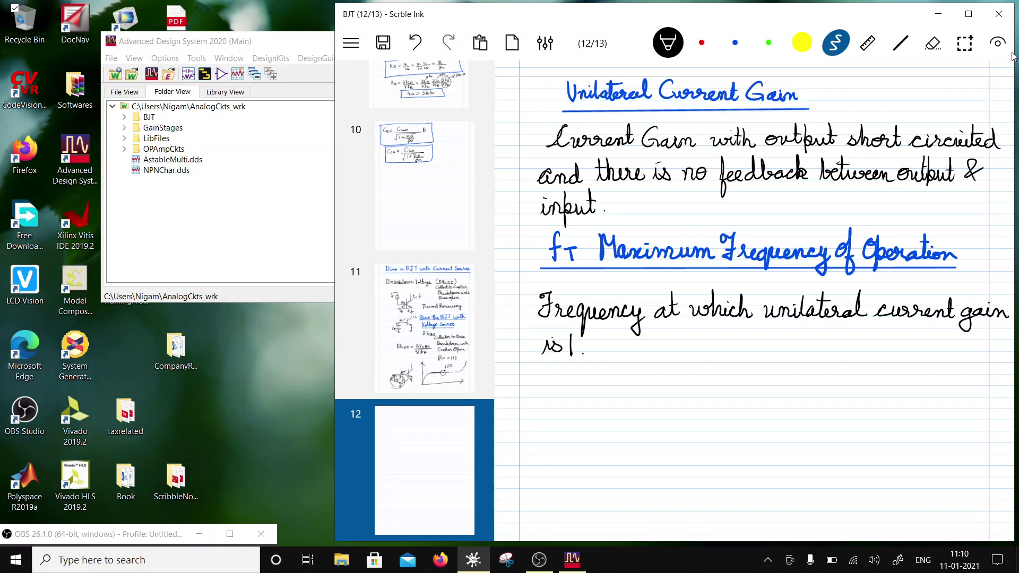
{"action": "scroll", "coordinate": [753, 265], "scroll_direction": "down", "scroll_amount": 3}
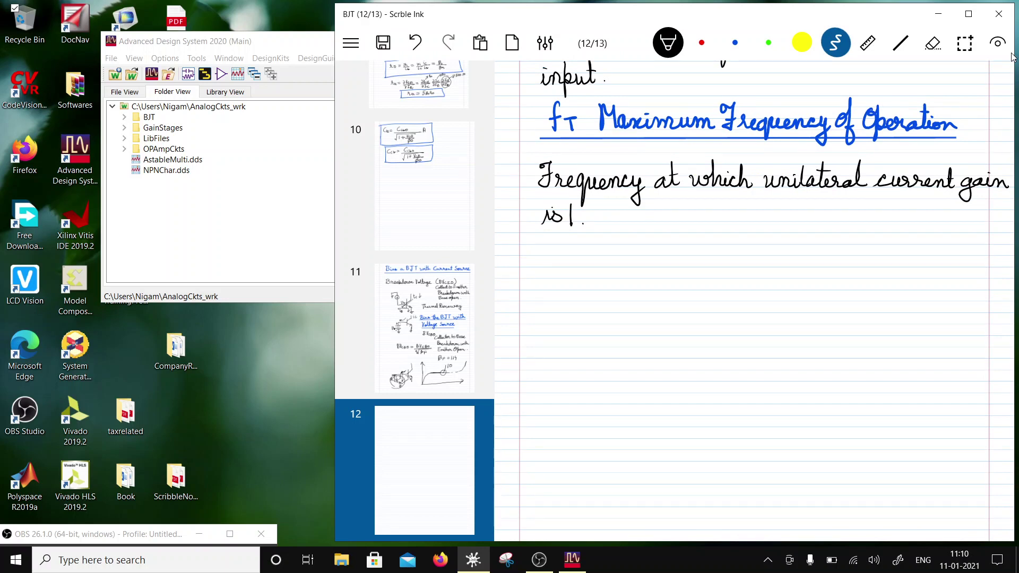
{"action": "left_click_drag", "start_coordinate": [626, 268], "coordinate": [725, 267]}
{"action": "mouse_move", "coordinate": [688, 237]}
{"action": "left_mouse_down"}
{"action": "mouse_move", "coordinate": [686, 252]}
{"action": "mouse_move", "coordinate": [706, 243]}
{"action": "mouse_move", "coordinate": [816, 270]}
{"action": "left_mouse_up"}
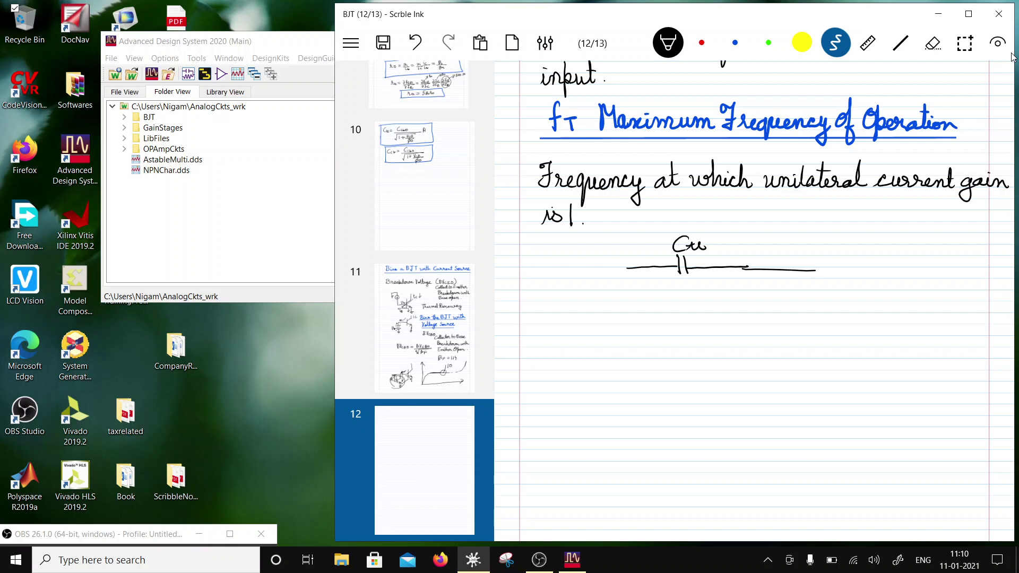
{"action": "left_click", "coordinate": [932, 43]}
{"action": "left_click_drag", "start_coordinate": [723, 269], "coordinate": [817, 270]}
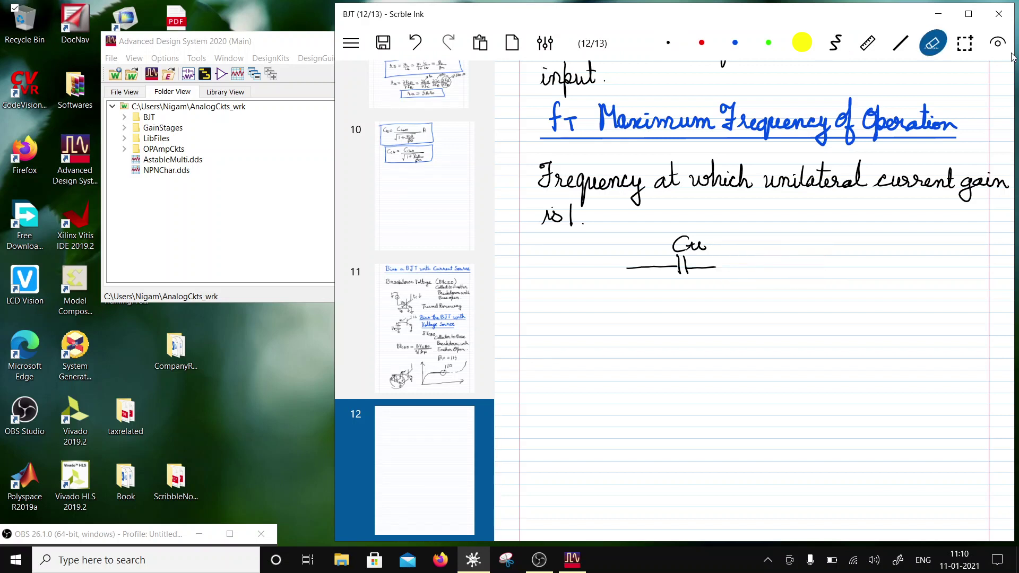
{"action": "left_click", "coordinate": [835, 43]}
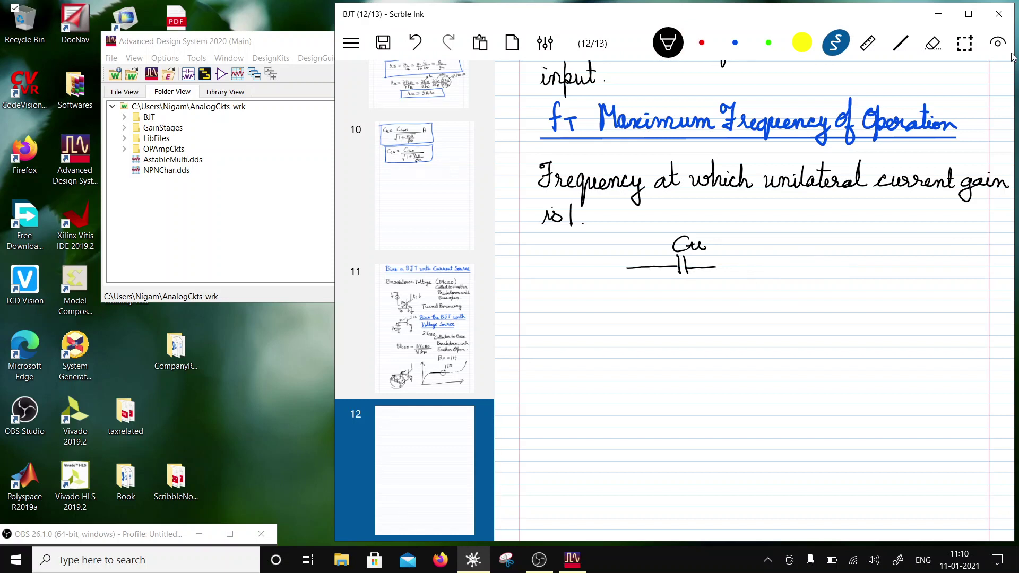
{"action": "mouse_move", "coordinate": [690, 271]}
{"action": "left_mouse_down"}
{"action": "mouse_move", "coordinate": [720, 270]}
{"action": "mouse_move", "coordinate": [660, 259]}
{"action": "mouse_move", "coordinate": [691, 258]}
{"action": "left_mouse_up"}
{"action": "left_click", "coordinate": [932, 43]}
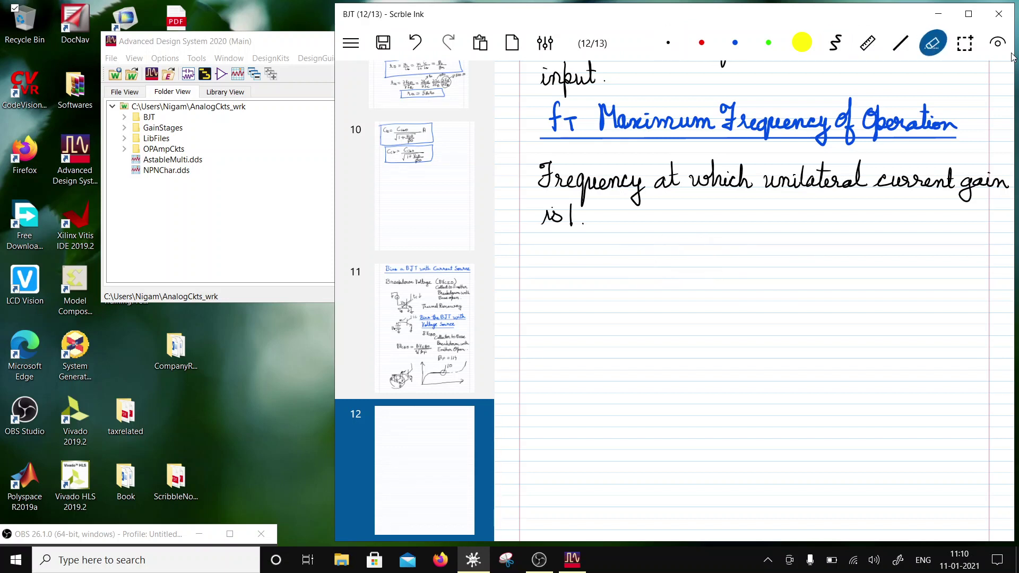
- Draw a horizontal wire with a series capacitor labelled Cgd, ending in a downward current source labelled gm
{"action": "left_click", "coordinate": [900, 43]}
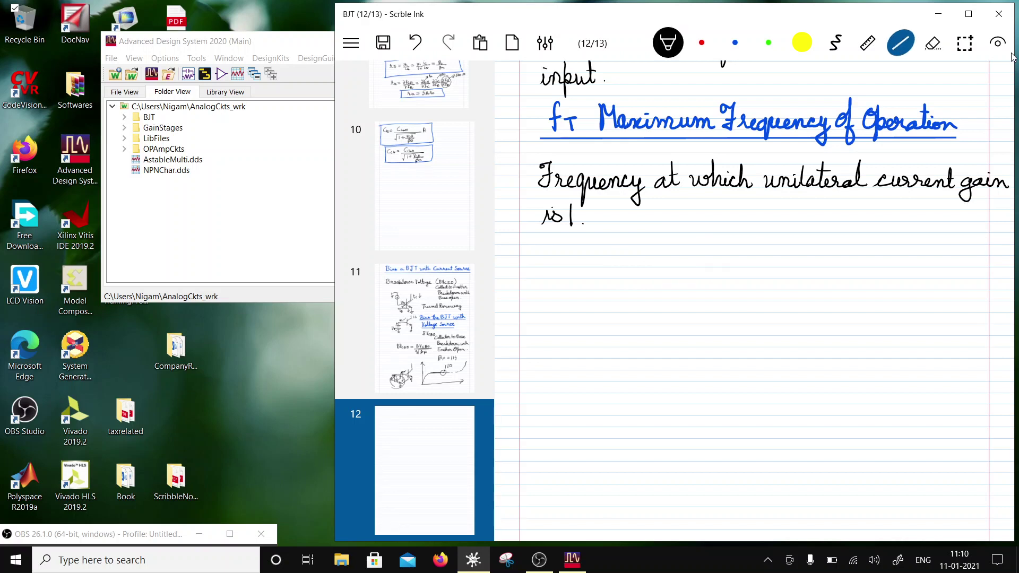
{"action": "left_click_drag", "start_coordinate": [618, 267], "coordinate": [689, 271]}
{"action": "left_click_drag", "start_coordinate": [690, 268], "coordinate": [752, 268]}
{"action": "left_click_drag", "start_coordinate": [750, 268], "coordinate": [749, 301]}
{"action": "left_click", "coordinate": [835, 43]}
{"action": "mouse_move", "coordinate": [748, 298]}
{"action": "left_mouse_down"}
{"action": "mouse_move", "coordinate": [754, 323]}
{"action": "mouse_move", "coordinate": [748, 297]}
{"action": "mouse_move", "coordinate": [746, 349]}
{"action": "left_mouse_up"}
{"action": "mouse_move", "coordinate": [768, 311]}
{"action": "left_mouse_down"}
{"action": "mouse_move", "coordinate": [763, 329]}
{"action": "mouse_move", "coordinate": [786, 325]}
{"action": "left_mouse_up"}
{"action": "mouse_move", "coordinate": [682, 243]}
{"action": "left_mouse_down"}
{"action": "mouse_move", "coordinate": [697, 239]}
{"action": "mouse_move", "coordinate": [688, 256]}
{"action": "left_mouse_up"}
{"action": "left_click_drag", "start_coordinate": [706, 243], "coordinate": [696, 260]}
{"action": "left_click_drag", "start_coordinate": [713, 244], "coordinate": [718, 254]}
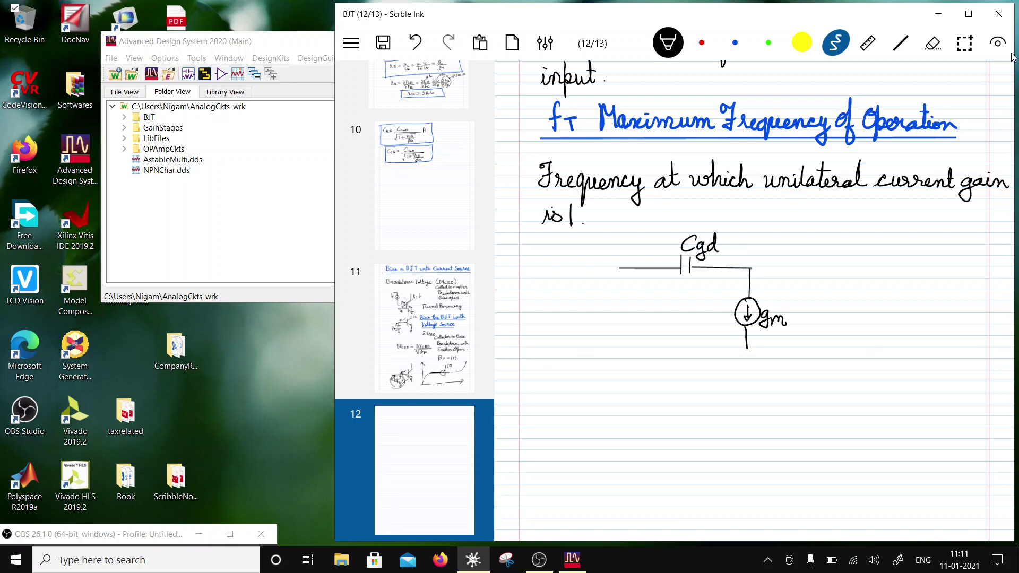
- Draw a shunt capacitor from the input wire and close the loop to the gm source with a bottom wire
{"action": "left_click", "coordinate": [901, 43]}
{"action": "left_click_drag", "start_coordinate": [650, 269], "coordinate": [655, 305]}
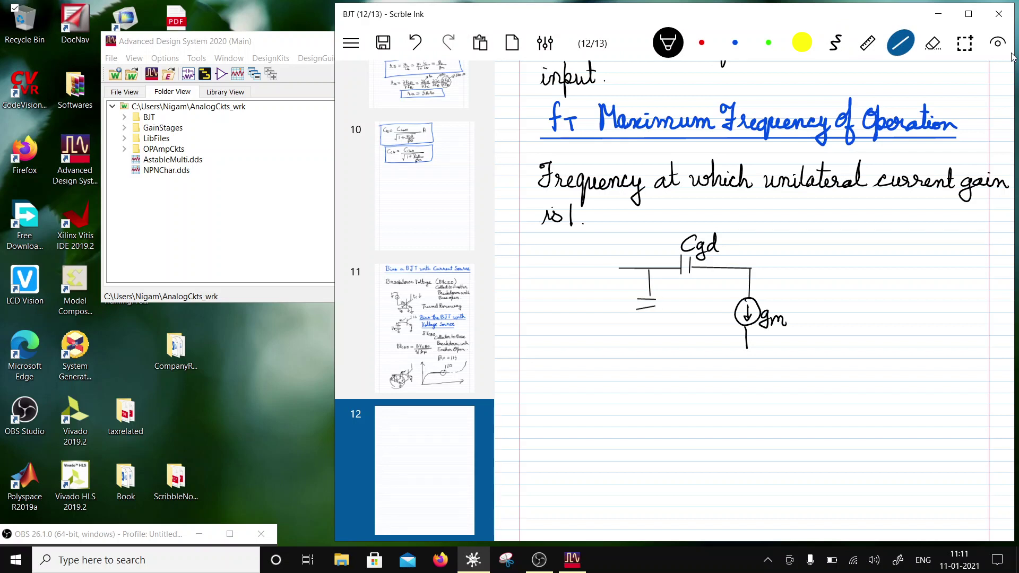
{"action": "left_click", "coordinate": [415, 43]}
{"action": "mouse_move", "coordinate": [635, 298]}
{"action": "left_mouse_down"}
{"action": "mouse_move", "coordinate": [667, 298]}
{"action": "mouse_move", "coordinate": [650, 346]}
{"action": "mouse_move", "coordinate": [747, 347]}
{"action": "left_mouse_up"}
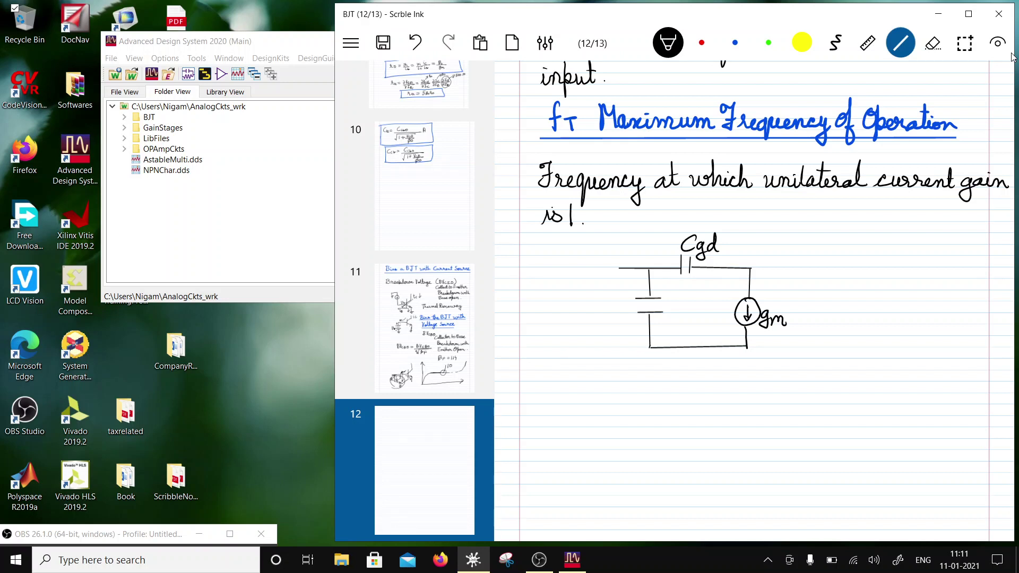
- Erase the Cgd label and relabel the series capacitor as Cμ
{"action": "left_click", "coordinate": [932, 43]}
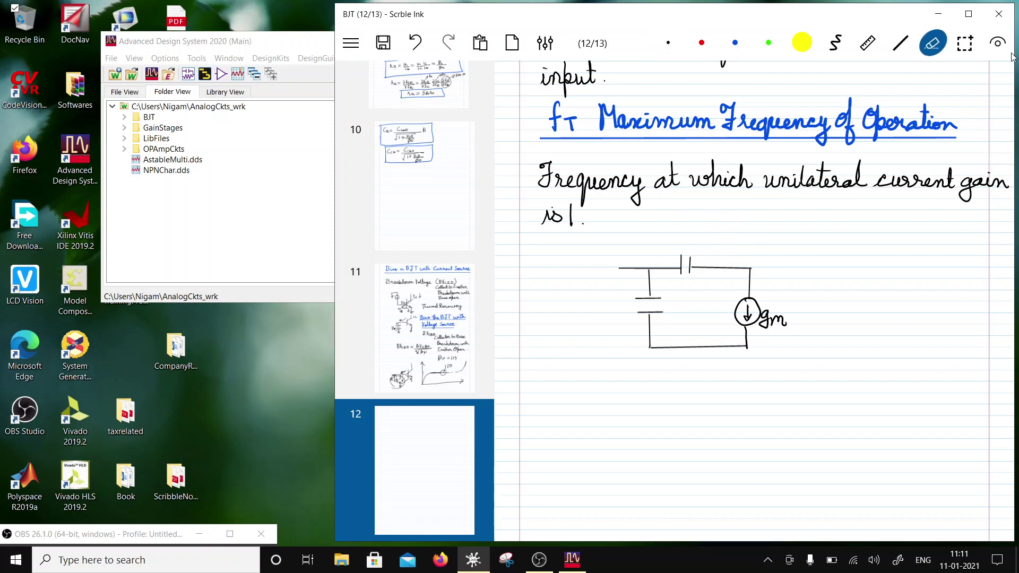
{"action": "left_click", "coordinate": [835, 43]}
{"action": "mouse_move", "coordinate": [710, 243]}
{"action": "left_mouse_down"}
{"action": "mouse_move", "coordinate": [709, 256]}
{"action": "mouse_move", "coordinate": [728, 248]}
{"action": "left_mouse_up"}
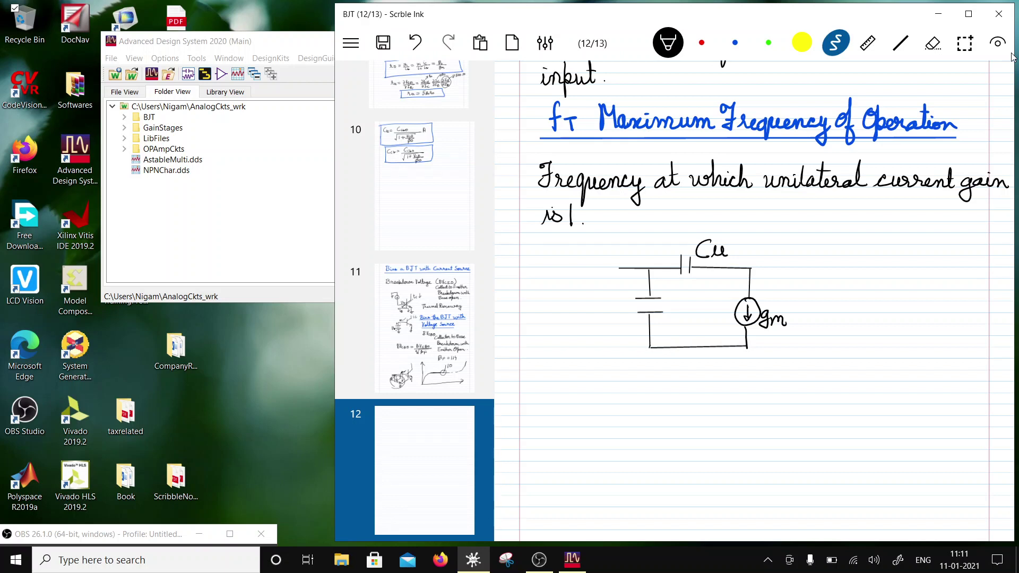
- Label the shunt capacitor Cπ and draw a parallel resistor labelled rπ beside it
{"action": "mouse_move", "coordinate": [614, 300]}
{"action": "left_mouse_down"}
{"action": "mouse_move", "coordinate": [610, 315]}
{"action": "mouse_move", "coordinate": [624, 303]}
{"action": "mouse_move", "coordinate": [615, 318]}
{"action": "mouse_move", "coordinate": [615, 300]}
{"action": "mouse_move", "coordinate": [615, 313]}
{"action": "left_mouse_up"}
{"action": "left_click", "coordinate": [932, 43]}
{"action": "left_click", "coordinate": [834, 43]}
{"action": "mouse_move", "coordinate": [621, 305]}
{"action": "left_mouse_down"}
{"action": "mouse_move", "coordinate": [632, 304]}
{"action": "mouse_move", "coordinate": [624, 315]}
{"action": "left_mouse_up"}
{"action": "left_click_drag", "start_coordinate": [629, 307], "coordinate": [630, 317]}
{"action": "left_click_drag", "start_coordinate": [674, 269], "coordinate": [677, 347]}
{"action": "left_click_drag", "start_coordinate": [681, 297], "coordinate": [701, 312]}
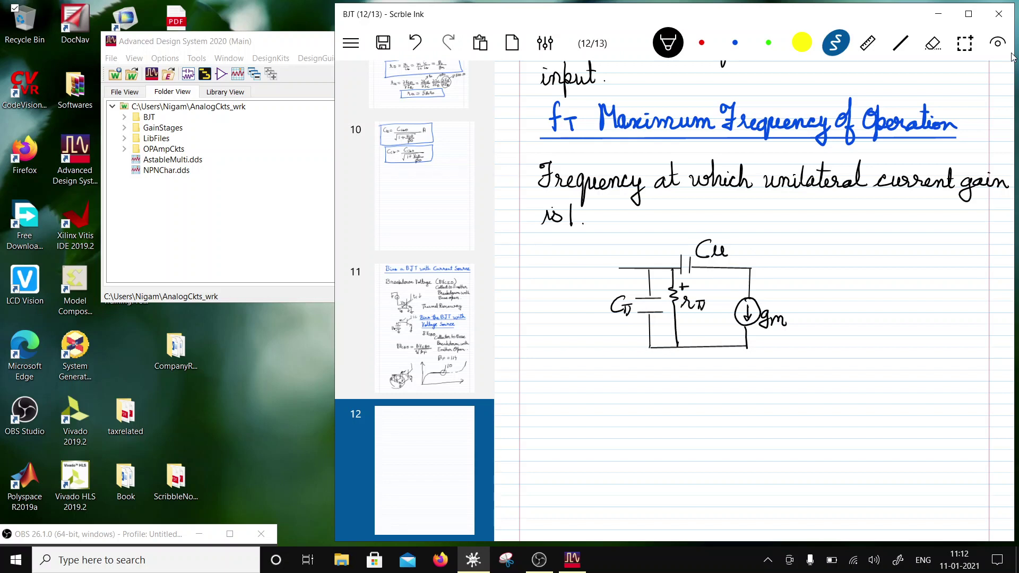
- Mark the input voltage vi and draw an upward input current source labelled Ii across the circuit's input
{"action": "left_click_drag", "start_coordinate": [628, 275], "coordinate": [642, 283]}
{"action": "mouse_move", "coordinate": [585, 269]}
{"action": "left_mouse_down"}
{"action": "mouse_move", "coordinate": [619, 269]}
{"action": "mouse_move", "coordinate": [590, 282]}
{"action": "mouse_move", "coordinate": [588, 298]}
{"action": "left_mouse_up"}
{"action": "mouse_move", "coordinate": [585, 294]}
{"action": "left_mouse_down"}
{"action": "mouse_move", "coordinate": [588, 322]}
{"action": "mouse_move", "coordinate": [586, 302]}
{"action": "left_mouse_up"}
{"action": "mouse_move", "coordinate": [581, 310]}
{"action": "left_mouse_down"}
{"action": "mouse_move", "coordinate": [587, 302]}
{"action": "mouse_move", "coordinate": [584, 353]}
{"action": "left_mouse_up"}
{"action": "mouse_move", "coordinate": [551, 302]}
{"action": "left_mouse_down"}
{"action": "mouse_move", "coordinate": [551, 318]}
{"action": "mouse_move", "coordinate": [608, 347]}
{"action": "mouse_move", "coordinate": [657, 347]}
{"action": "left_mouse_up"}
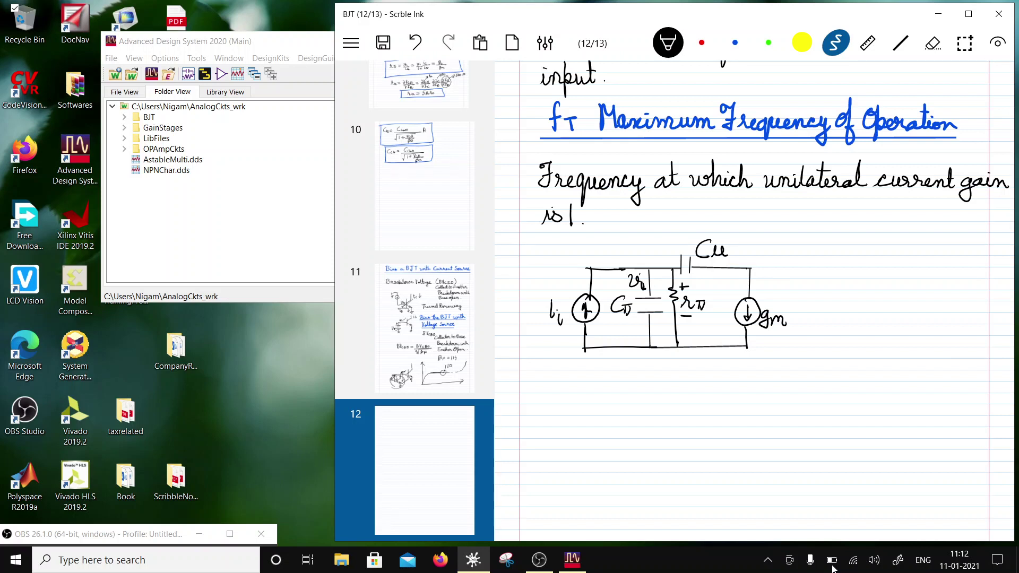
- Draw a resistor labelled ro in parallel with the gm source and add a ground symbol to the bottom wire
{"action": "left_click_drag", "start_coordinate": [748, 269], "coordinate": [846, 270]}
{"action": "left_click_drag", "start_coordinate": [813, 298], "coordinate": [821, 345]}
{"action": "mouse_move", "coordinate": [743, 344]}
{"action": "left_mouse_down"}
{"action": "mouse_move", "coordinate": [825, 342]}
{"action": "mouse_move", "coordinate": [834, 309]}
{"action": "left_mouse_up"}
{"action": "left_click_drag", "start_coordinate": [838, 308], "coordinate": [838, 310]}
{"action": "left_click_drag", "start_coordinate": [831, 270], "coordinate": [883, 269]}
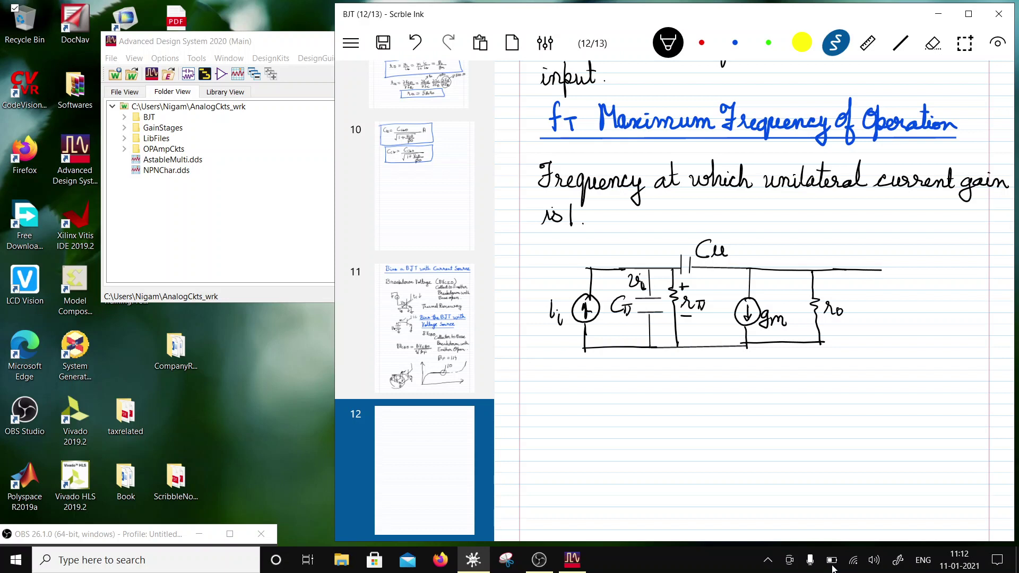
{"action": "mouse_move", "coordinate": [747, 343]}
{"action": "left_mouse_down"}
{"action": "mouse_move", "coordinate": [745, 360]}
{"action": "mouse_move", "coordinate": [754, 360]}
{"action": "mouse_move", "coordinate": [743, 371]}
{"action": "left_mouse_up"}
- Draw a labelled capacitor in parallel with ro and short-circuit the output with a wire to the bottom rail
{"action": "mouse_move", "coordinate": [859, 272]}
{"action": "left_mouse_down"}
{"action": "mouse_move", "coordinate": [870, 297]}
{"action": "mouse_move", "coordinate": [862, 345]}
{"action": "mouse_move", "coordinate": [836, 340]}
{"action": "mouse_move", "coordinate": [868, 338]}
{"action": "left_mouse_up"}
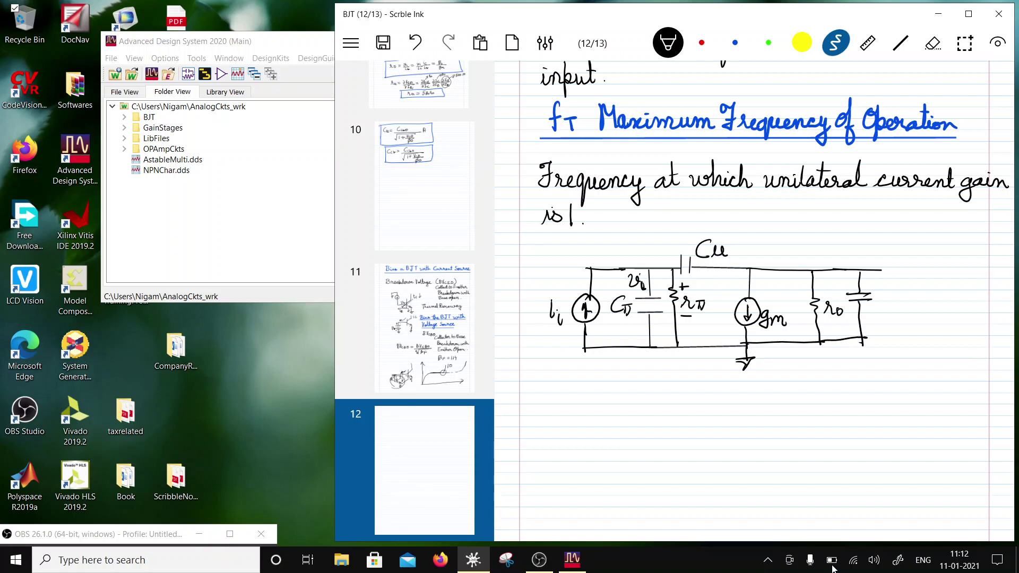
{"action": "mouse_move", "coordinate": [882, 304]}
{"action": "left_mouse_down"}
{"action": "mouse_move", "coordinate": [873, 315]}
{"action": "mouse_move", "coordinate": [884, 317]}
{"action": "left_mouse_up"}
{"action": "mouse_move", "coordinate": [840, 340]}
{"action": "left_mouse_down"}
{"action": "mouse_move", "coordinate": [868, 339]}
{"action": "mouse_move", "coordinate": [882, 319]}
{"action": "left_mouse_up"}
{"action": "left_click_drag", "start_coordinate": [890, 309], "coordinate": [901, 318]}
{"action": "mouse_move", "coordinate": [881, 269]}
{"action": "left_mouse_down"}
{"action": "mouse_move", "coordinate": [916, 269]}
{"action": "mouse_move", "coordinate": [921, 342]}
{"action": "mouse_move", "coordinate": [925, 336]}
{"action": "left_mouse_up"}
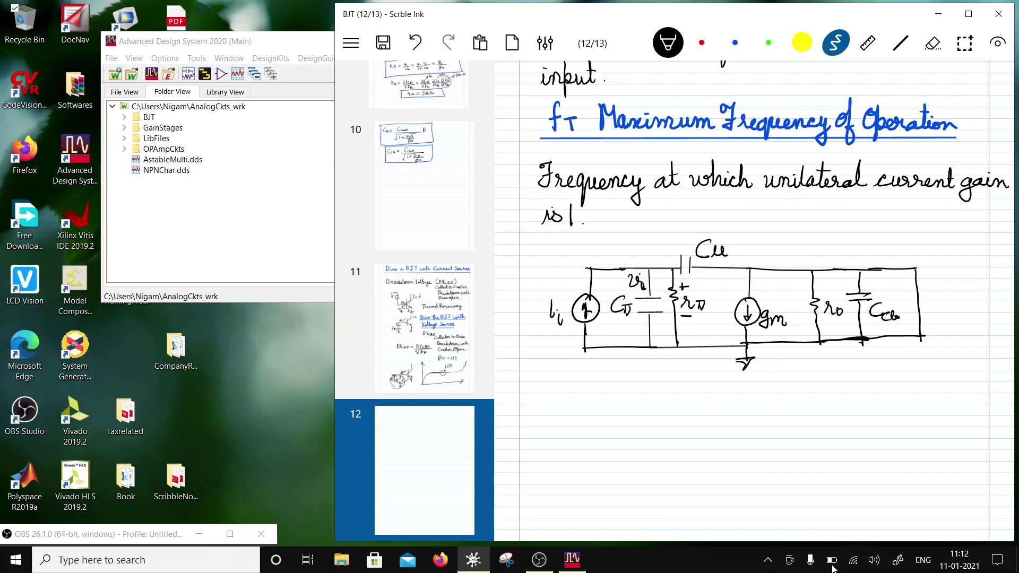
- Below the circuit, write the numerator ii · 1/(s(Cπ + Cμ)) of a new expression
{"action": "left_click", "coordinate": [831, 569]}
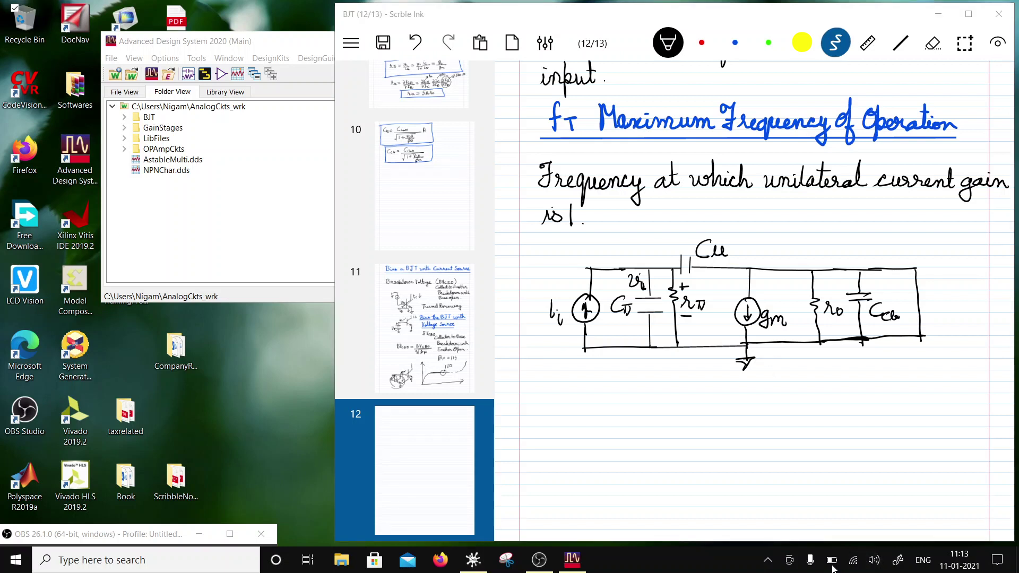
{"action": "scroll", "coordinate": [753, 265], "scroll_direction": "down", "scroll_amount": 2}
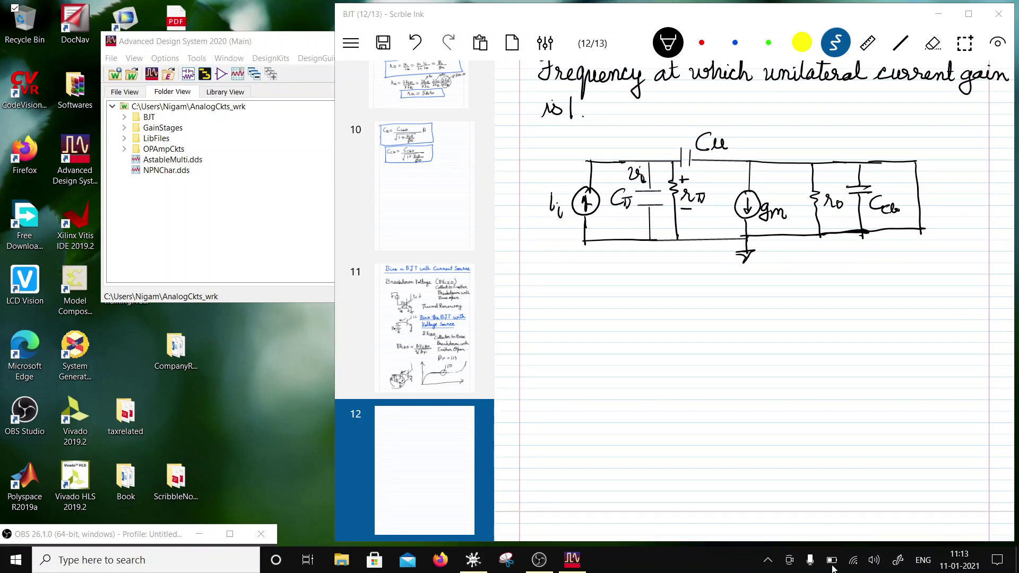
{"action": "left_click", "coordinate": [571, 297]}
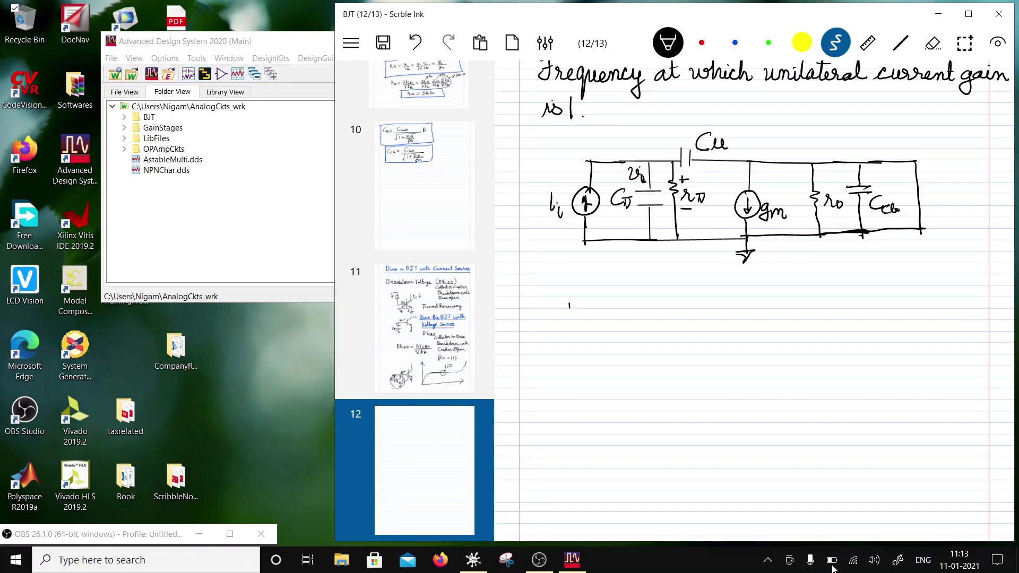
{"action": "left_click_drag", "start_coordinate": [569, 306], "coordinate": [580, 326]}
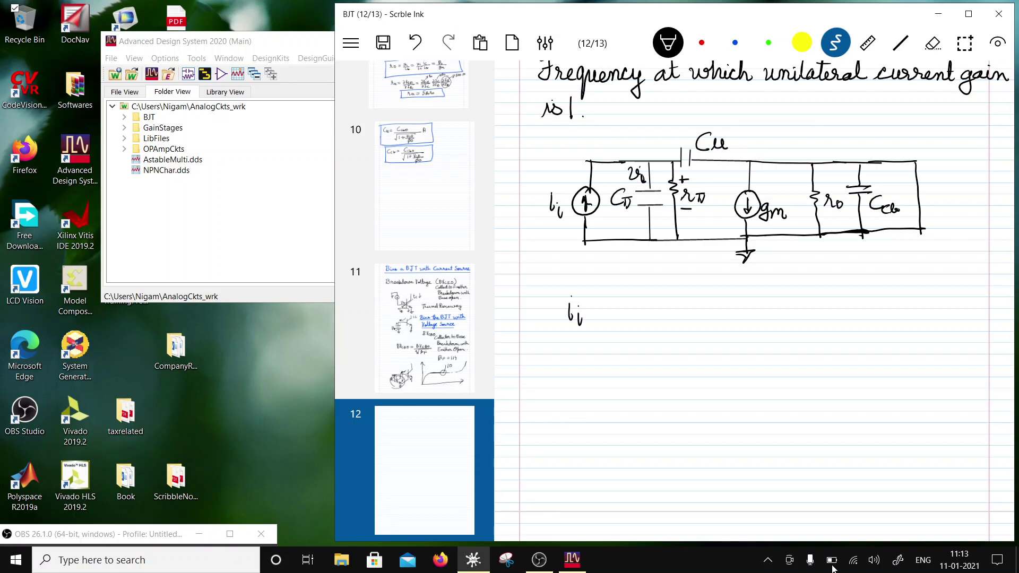
{"action": "left_click_drag", "start_coordinate": [634, 287], "coordinate": [628, 302]}
{"action": "left_click_drag", "start_coordinate": [600, 310], "coordinate": [677, 307]}
{"action": "mouse_move", "coordinate": [613, 317]}
{"action": "left_mouse_down"}
{"action": "mouse_move", "coordinate": [606, 329]}
{"action": "mouse_move", "coordinate": [640, 319]}
{"action": "mouse_move", "coordinate": [633, 330]}
{"action": "left_mouse_up"}
{"action": "mouse_move", "coordinate": [639, 322]}
{"action": "left_mouse_down"}
{"action": "mouse_move", "coordinate": [620, 331]}
{"action": "mouse_move", "coordinate": [657, 321]}
{"action": "left_mouse_up"}
{"action": "mouse_move", "coordinate": [652, 315]}
{"action": "left_mouse_down"}
{"action": "mouse_move", "coordinate": [651, 328]}
{"action": "mouse_move", "coordinate": [684, 322]}
{"action": "left_mouse_up"}
{"action": "left_click_drag", "start_coordinate": [684, 315], "coordinate": [685, 331]}
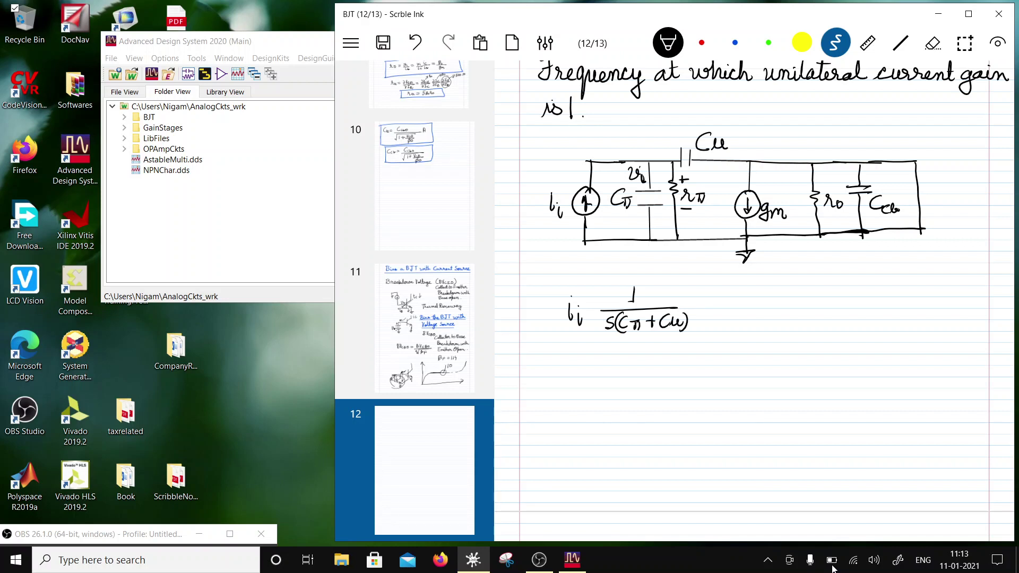
- Add a fraction bar under the numerator and write the denominator rπ + 1/(s(Cπ + Cμ))
{"action": "left_click_drag", "start_coordinate": [576, 345], "coordinate": [724, 341]}
{"action": "mouse_move", "coordinate": [593, 348]}
{"action": "left_mouse_down"}
{"action": "mouse_move", "coordinate": [595, 360]}
{"action": "mouse_move", "coordinate": [661, 354]}
{"action": "left_mouse_up"}
{"action": "mouse_move", "coordinate": [647, 355]}
{"action": "left_mouse_down"}
{"action": "mouse_move", "coordinate": [693, 354]}
{"action": "mouse_move", "coordinate": [641, 378]}
{"action": "mouse_move", "coordinate": [689, 367]}
{"action": "left_mouse_up"}
{"action": "left_click_drag", "start_coordinate": [686, 367], "coordinate": [689, 377]}
{"action": "left_click_drag", "start_coordinate": [693, 368], "coordinate": [732, 376]}
{"action": "left_click_drag", "start_coordinate": [734, 358], "coordinate": [735, 381]}
{"action": "left_click_drag", "start_coordinate": [683, 354], "coordinate": [730, 354]}
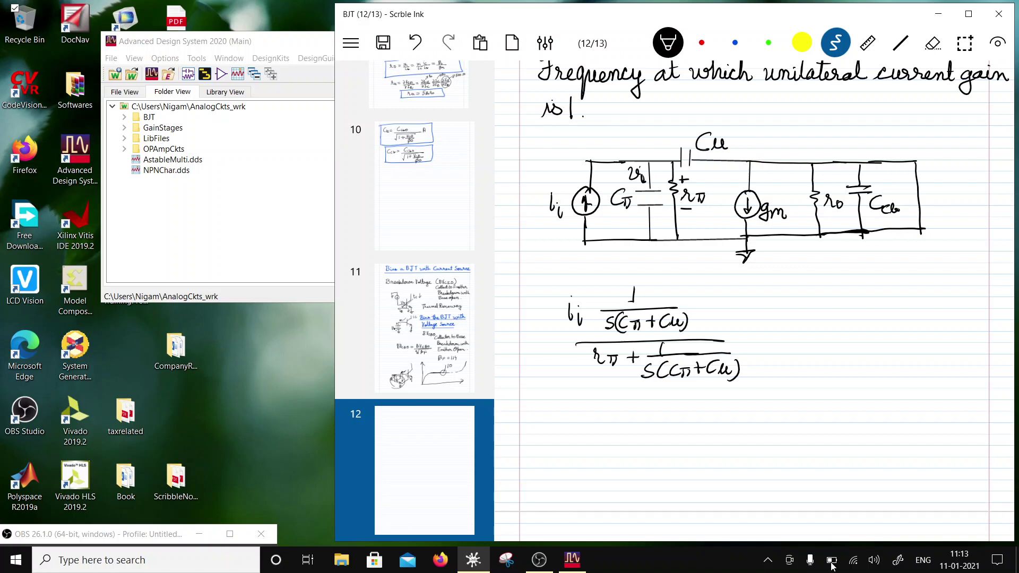
- Complete the equation with rπ gm = io, and mark ro and the output capacitor with crosses plus a current arrow in the circuit
{"action": "mouse_move", "coordinate": [707, 317]}
{"action": "left_mouse_down"}
{"action": "mouse_move", "coordinate": [737, 317]}
{"action": "mouse_move", "coordinate": [726, 330]}
{"action": "left_mouse_up"}
{"action": "mouse_move", "coordinate": [732, 319]}
{"action": "left_mouse_down"}
{"action": "mouse_move", "coordinate": [734, 330]}
{"action": "mouse_move", "coordinate": [782, 326]}
{"action": "left_mouse_up"}
{"action": "left_click_drag", "start_coordinate": [758, 333], "coordinate": [785, 333]}
{"action": "left_click_drag", "start_coordinate": [828, 183], "coordinate": [839, 191]}
{"action": "mouse_move", "coordinate": [839, 183]}
{"action": "left_mouse_down"}
{"action": "mouse_move", "coordinate": [829, 192]}
{"action": "mouse_move", "coordinate": [884, 190]}
{"action": "mouse_move", "coordinate": [874, 193]}
{"action": "left_mouse_up"}
{"action": "left_click_drag", "start_coordinate": [794, 170], "coordinate": [783, 187]}
{"action": "left_click", "coordinate": [831, 567]}
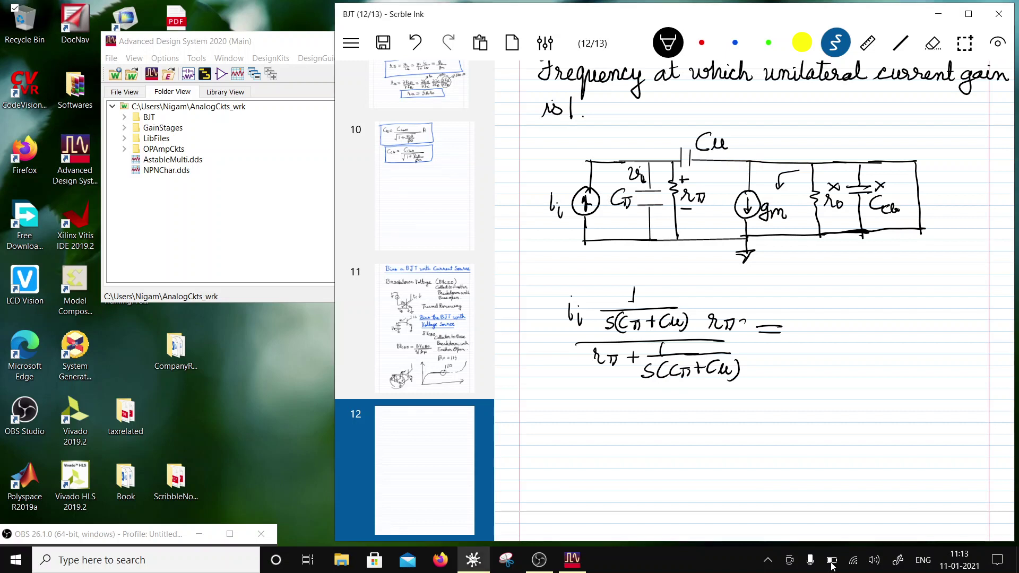
{"action": "mouse_move", "coordinate": [744, 323]}
{"action": "left_mouse_down"}
{"action": "mouse_move", "coordinate": [738, 339]}
{"action": "mouse_move", "coordinate": [797, 332]}
{"action": "mouse_move", "coordinate": [803, 322]}
{"action": "left_mouse_up"}
- Start the current gain equation io/ii = with gm rπ above a fraction bar
{"action": "scroll", "coordinate": [753, 303], "scroll_direction": "down", "scroll_amount": 1}
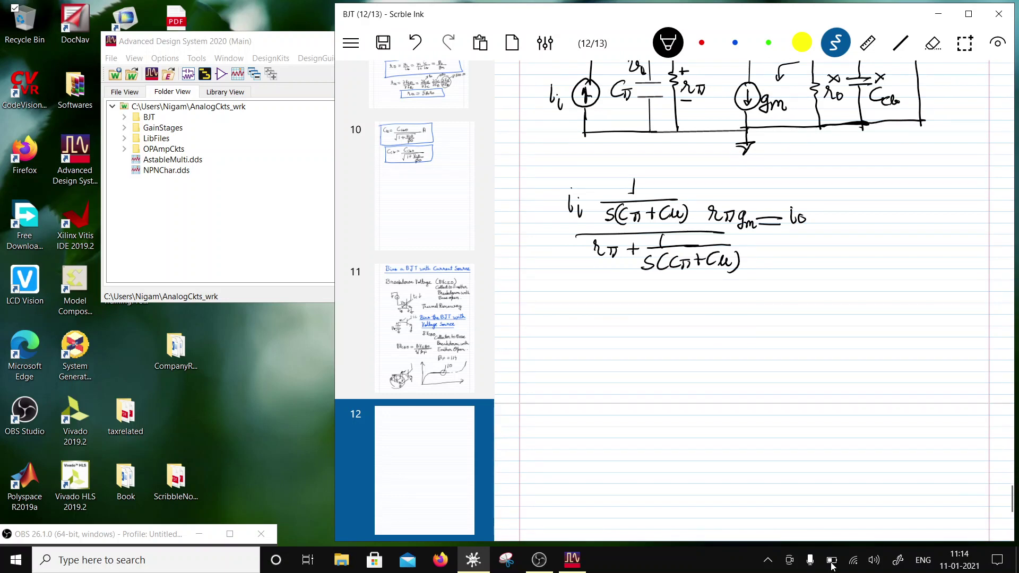
{"action": "mouse_move", "coordinate": [584, 291]}
{"action": "left_mouse_down"}
{"action": "mouse_move", "coordinate": [585, 302]}
{"action": "mouse_move", "coordinate": [593, 295]}
{"action": "mouse_move", "coordinate": [611, 305]}
{"action": "mouse_move", "coordinate": [592, 314]}
{"action": "mouse_move", "coordinate": [597, 325]}
{"action": "left_mouse_up"}
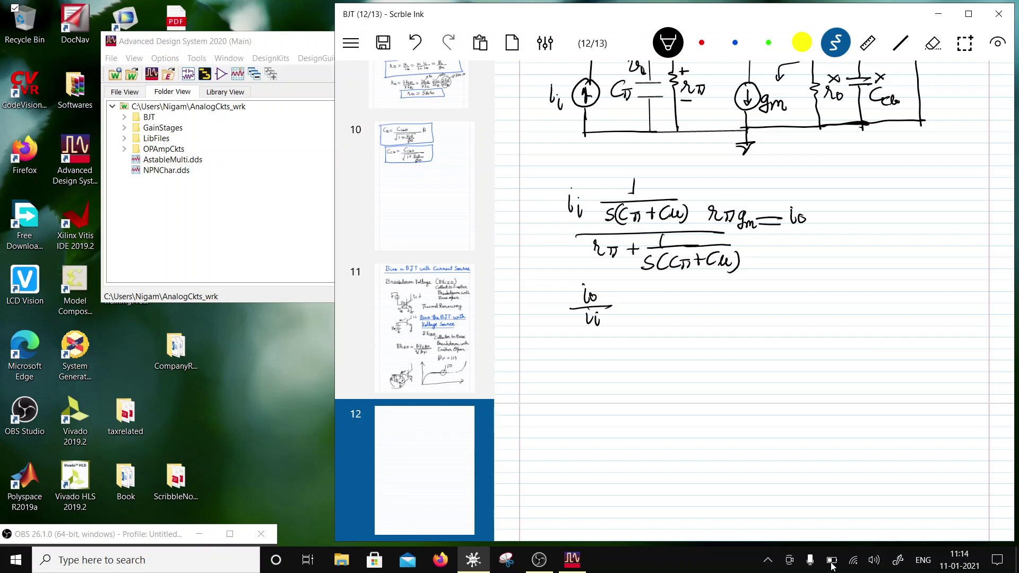
{"action": "left_click_drag", "start_coordinate": [618, 297], "coordinate": [637, 296]}
{"action": "left_click_drag", "start_coordinate": [621, 303], "coordinate": [639, 301]}
{"action": "mouse_move", "coordinate": [698, 288]}
{"action": "left_mouse_down"}
{"action": "mouse_move", "coordinate": [690, 306]}
{"action": "mouse_move", "coordinate": [754, 290]}
{"action": "mouse_move", "coordinate": [744, 304]}
{"action": "left_mouse_up"}
{"action": "left_click_drag", "start_coordinate": [665, 308], "coordinate": [820, 314]}
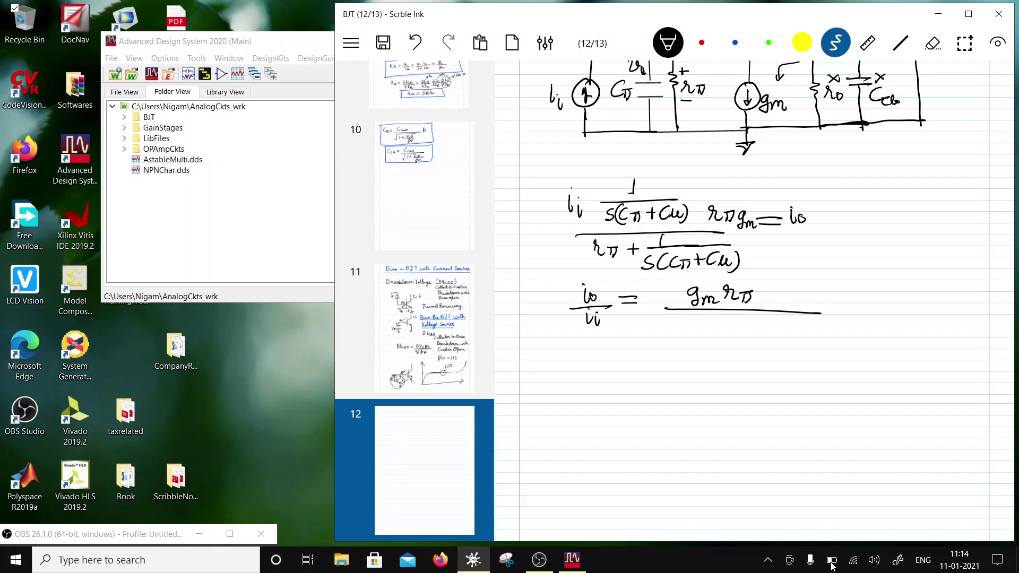
- Write the gain's denominator 1 + s rπ (Cπ + Cμ) and extend the fraction bar across it
{"action": "scroll", "coordinate": [754, 265], "scroll_direction": "down", "scroll_amount": 1}
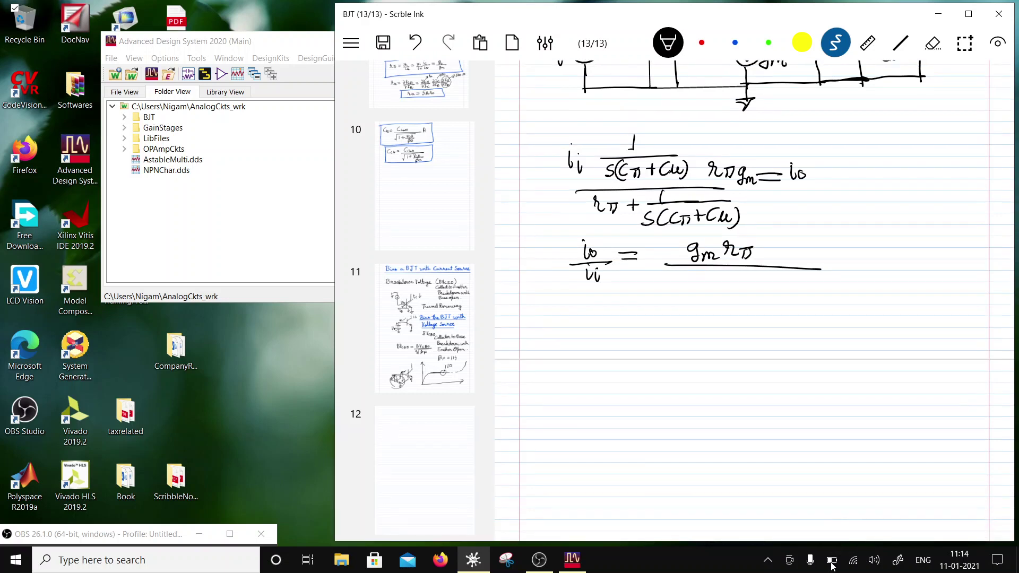
{"action": "mouse_move", "coordinate": [669, 274]}
{"action": "left_mouse_down"}
{"action": "mouse_move", "coordinate": [669, 291]}
{"action": "mouse_move", "coordinate": [685, 293]}
{"action": "left_mouse_up"}
{"action": "left_click_drag", "start_coordinate": [680, 287], "coordinate": [718, 291]}
{"action": "mouse_move", "coordinate": [717, 287]}
{"action": "left_mouse_down"}
{"action": "mouse_move", "coordinate": [732, 285]}
{"action": "mouse_move", "coordinate": [724, 294]}
{"action": "left_mouse_up"}
{"action": "mouse_move", "coordinate": [729, 286]}
{"action": "left_mouse_down"}
{"action": "mouse_move", "coordinate": [731, 297]}
{"action": "mouse_move", "coordinate": [697, 290]}
{"action": "left_mouse_up"}
{"action": "mouse_move", "coordinate": [756, 276]}
{"action": "left_mouse_down"}
{"action": "mouse_move", "coordinate": [751, 298]}
{"action": "mouse_move", "coordinate": [780, 286]}
{"action": "left_mouse_up"}
{"action": "left_click_drag", "start_coordinate": [770, 288], "coordinate": [775, 299]}
{"action": "mouse_move", "coordinate": [790, 282]}
{"action": "left_mouse_down"}
{"action": "mouse_move", "coordinate": [790, 298]}
{"action": "mouse_move", "coordinate": [832, 291]}
{"action": "mouse_move", "coordinate": [830, 304]}
{"action": "left_mouse_up"}
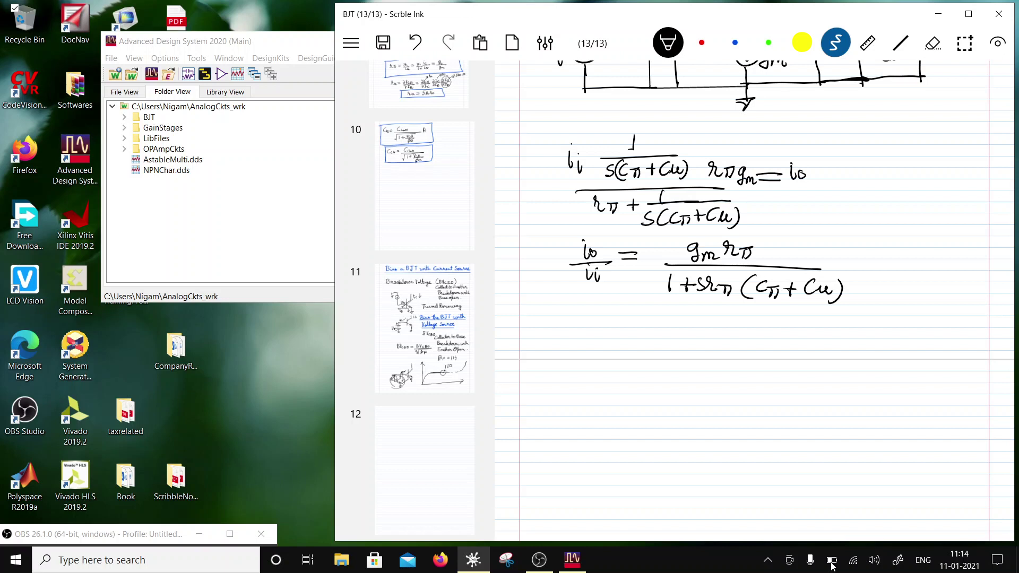
{"action": "left_click_drag", "start_coordinate": [820, 269], "coordinate": [831, 270]}
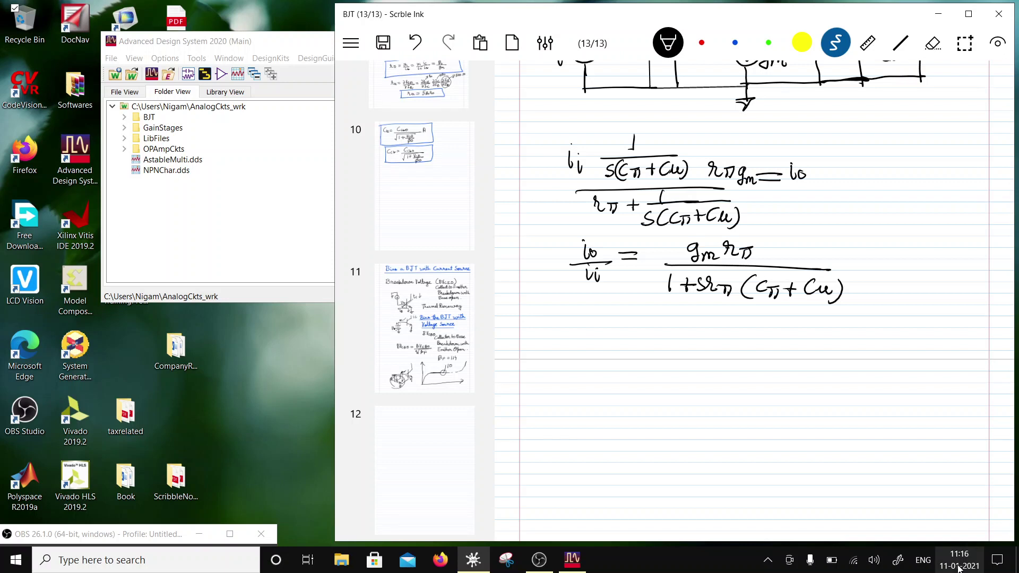
{"action": "mouse_move", "coordinate": [157, 535]}
{"action": "left_mouse_down"}
{"action": "mouse_move", "coordinate": [166, 269]}
{"action": "mouse_move", "coordinate": [177, 462]}
{"action": "mouse_move", "coordinate": [167, 527]}
{"action": "left_mouse_up"}
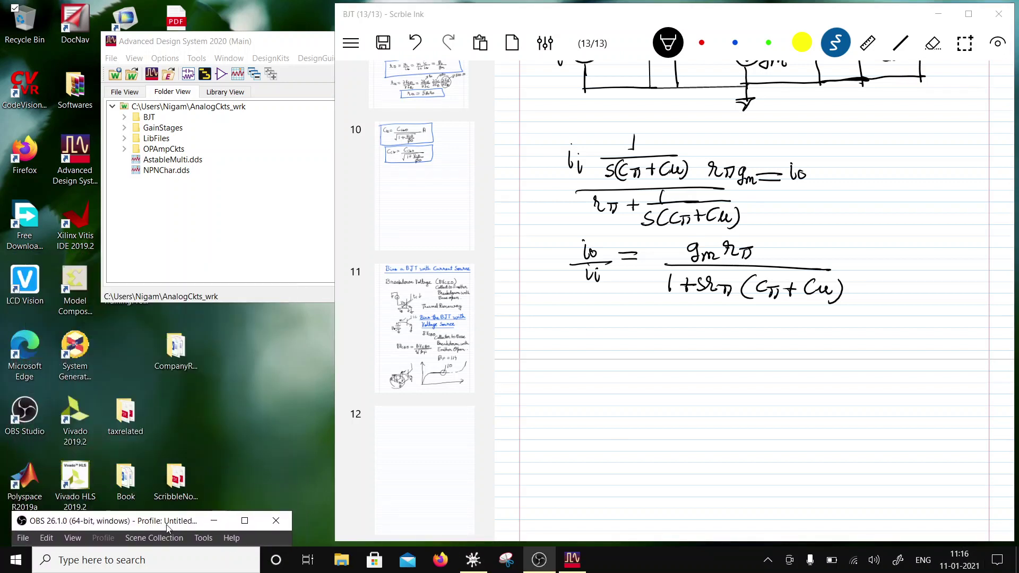
{"action": "key", "text": "alt+Tab"}
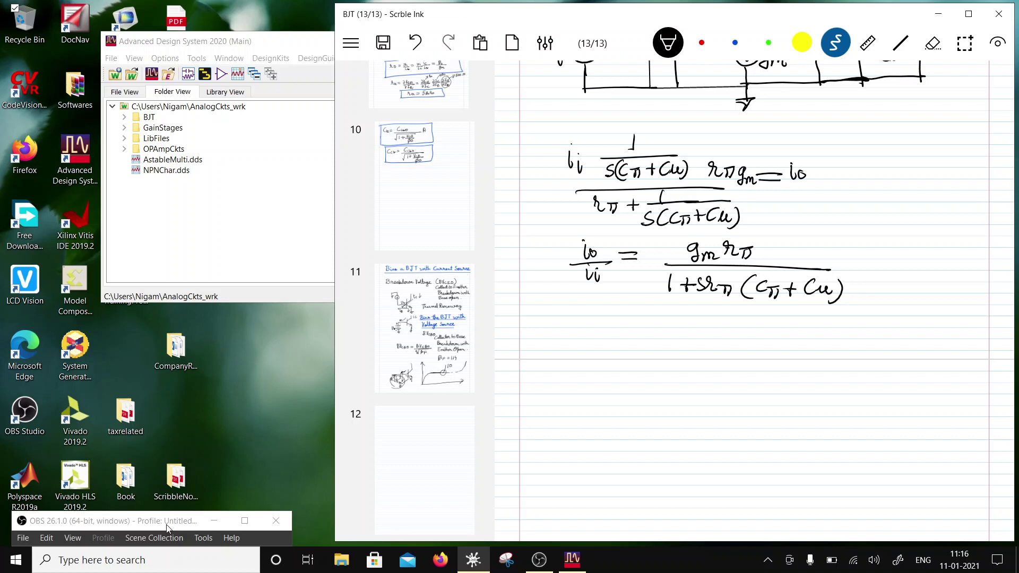
- Set the current gain expression equal to 1
{"action": "left_click_drag", "start_coordinate": [856, 263], "coordinate": [880, 265]}
{"action": "left_click_drag", "start_coordinate": [861, 270], "coordinate": [900, 276]}
{"action": "left_click", "coordinate": [900, 43]}
- Erase the s from the gain's denominator with the small segment eraser and write ω in its place
{"action": "left_click", "coordinate": [932, 43]}
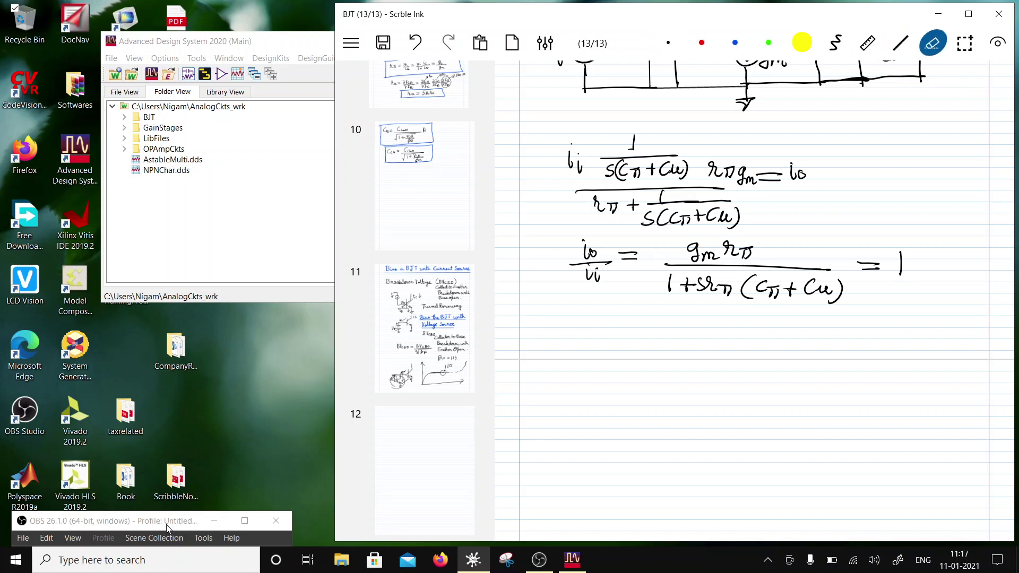
{"action": "left_click", "coordinate": [932, 43]}
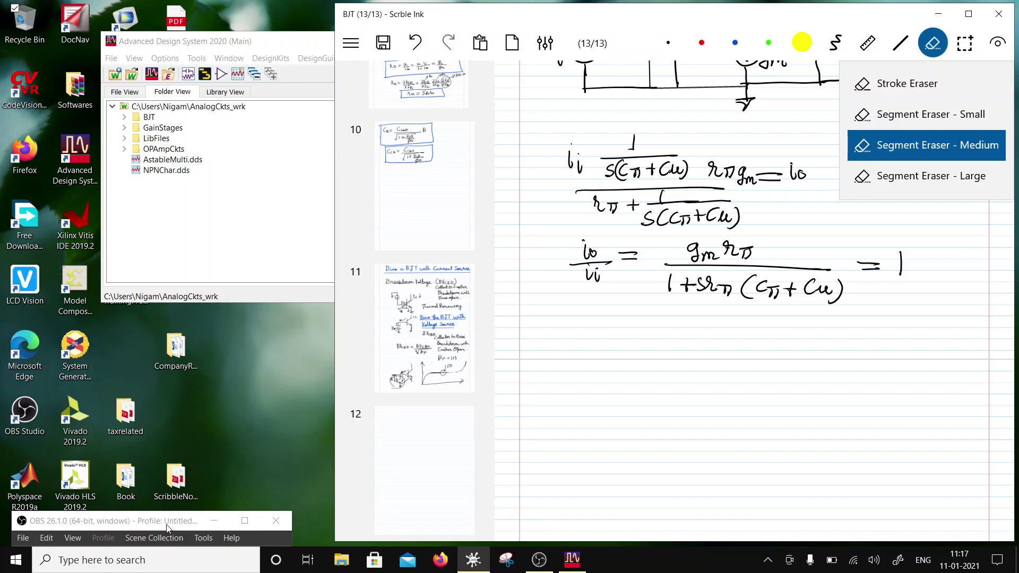
{"action": "left_click", "coordinate": [926, 114]}
{"action": "left_click_drag", "start_coordinate": [702, 281], "coordinate": [699, 289]}
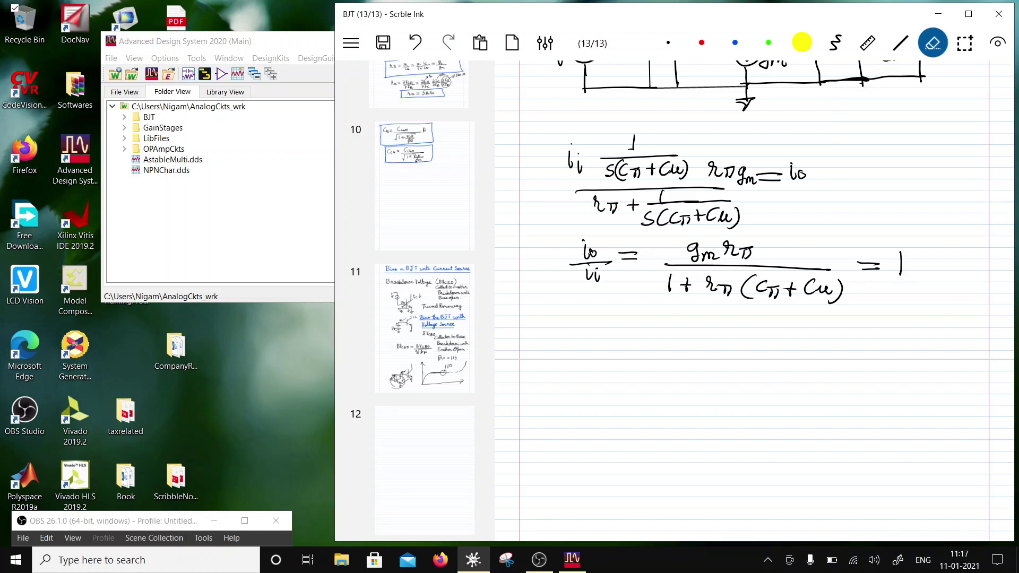
{"action": "key", "text": "p"}
{"action": "left_click_drag", "start_coordinate": [691, 281], "coordinate": [707, 295]}
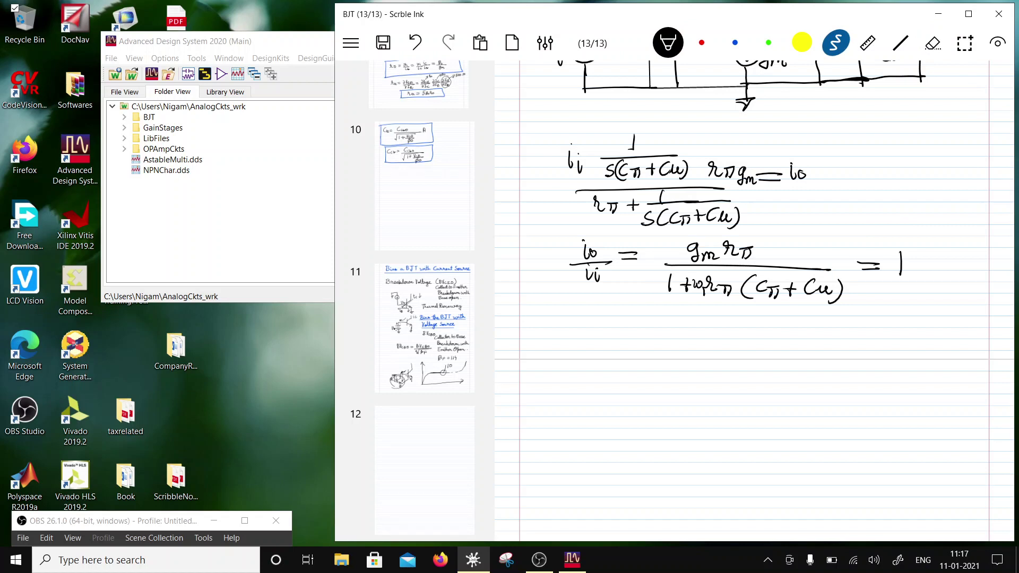
- On the next page, start the equation ωT = with the numerator gm rπ
{"action": "scroll", "coordinate": [754, 297], "scroll_direction": "down", "scroll_amount": 3}
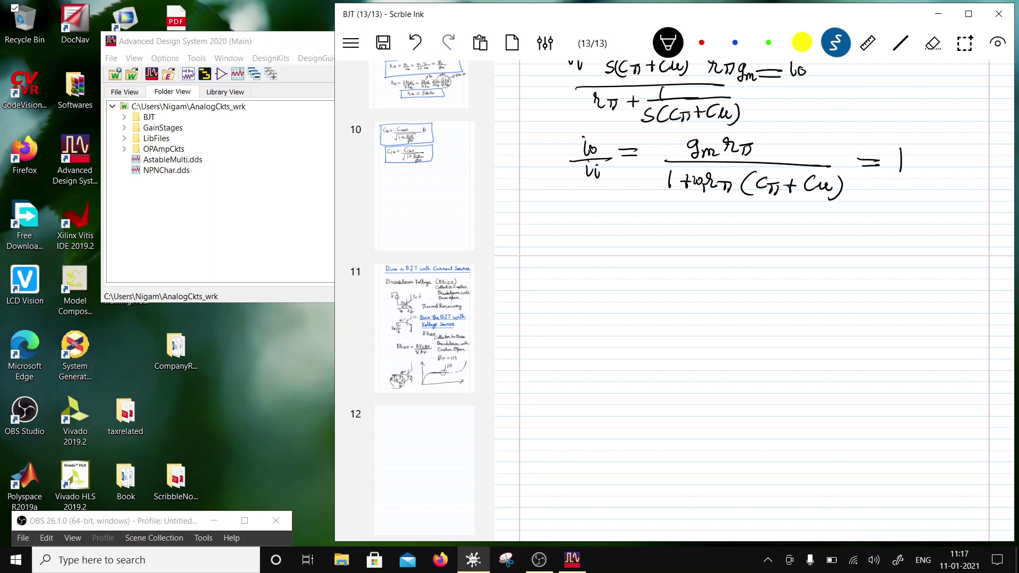
{"action": "left_click_drag", "start_coordinate": [567, 292], "coordinate": [597, 297]}
{"action": "mouse_move", "coordinate": [589, 298]}
{"action": "left_mouse_down"}
{"action": "mouse_move", "coordinate": [591, 313]}
{"action": "mouse_move", "coordinate": [611, 299]}
{"action": "left_mouse_up"}
{"action": "mouse_move", "coordinate": [601, 302]}
{"action": "left_mouse_down"}
{"action": "mouse_move", "coordinate": [660, 294]}
{"action": "mouse_move", "coordinate": [657, 309]}
{"action": "mouse_move", "coordinate": [681, 310]}
{"action": "left_mouse_up"}
{"action": "mouse_move", "coordinate": [692, 290]}
{"action": "left_mouse_down"}
{"action": "mouse_move", "coordinate": [688, 303]}
{"action": "mouse_move", "coordinate": [696, 299]}
{"action": "left_mouse_up"}
{"action": "mouse_move", "coordinate": [698, 298]}
{"action": "left_mouse_down"}
{"action": "mouse_move", "coordinate": [711, 297]}
{"action": "mouse_move", "coordinate": [703, 307]}
{"action": "left_mouse_up"}
{"action": "left_click_drag", "start_coordinate": [709, 299], "coordinate": [709, 310]}
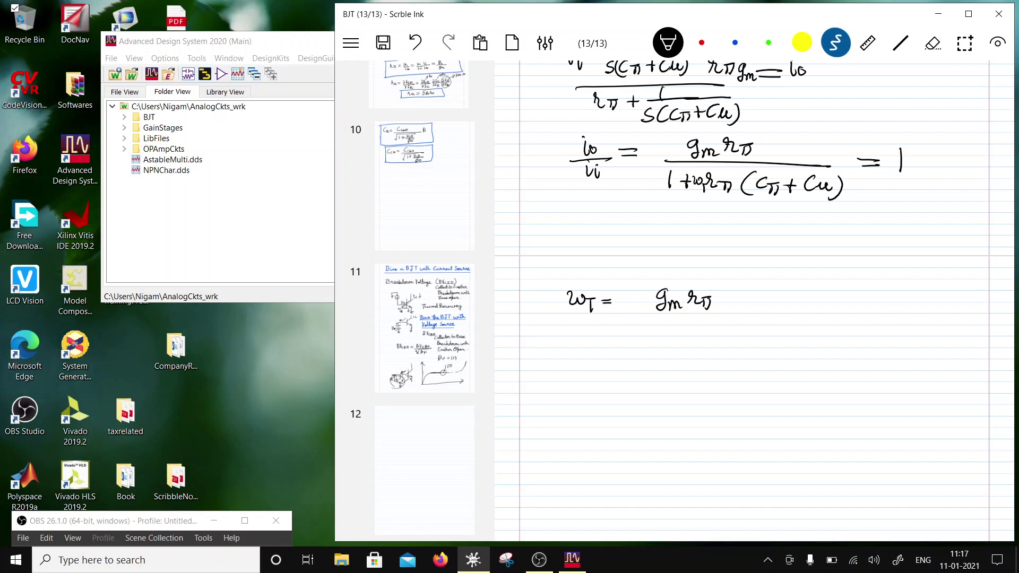
- Write the denominator rπ(Cπ + Cμ) under a fraction bar and strike out rπ in both numerator and denominator
{"action": "left_click_drag", "start_coordinate": [639, 314], "coordinate": [753, 312]}
{"action": "mouse_move", "coordinate": [647, 326]}
{"action": "left_mouse_down"}
{"action": "mouse_move", "coordinate": [651, 338]}
{"action": "mouse_move", "coordinate": [672, 332]}
{"action": "mouse_move", "coordinate": [669, 343]}
{"action": "mouse_move", "coordinate": [697, 336]}
{"action": "left_mouse_up"}
{"action": "mouse_move", "coordinate": [704, 331]}
{"action": "left_mouse_down"}
{"action": "mouse_move", "coordinate": [719, 329]}
{"action": "mouse_move", "coordinate": [709, 341]}
{"action": "left_mouse_up"}
{"action": "left_click_drag", "start_coordinate": [716, 330], "coordinate": [727, 337]}
{"action": "left_click_drag", "start_coordinate": [724, 330], "coordinate": [742, 336]}
{"action": "left_click_drag", "start_coordinate": [749, 329], "coordinate": [765, 336]}
{"action": "left_click_drag", "start_coordinate": [764, 318], "coordinate": [765, 346]}
{"action": "left_click_drag", "start_coordinate": [640, 351], "coordinate": [725, 282]}
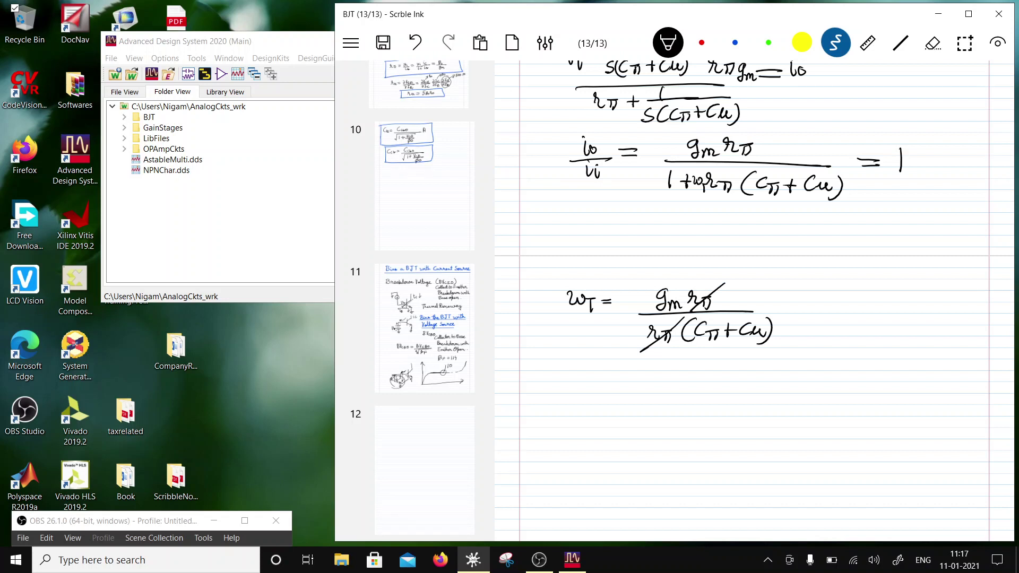
- Write the time constant equation 1/ωT = τ = (Cπ + Cμ)/gm below the ωT equation
{"action": "mouse_move", "coordinate": [587, 355]}
{"action": "left_mouse_down"}
{"action": "mouse_move", "coordinate": [587, 378]}
{"action": "mouse_move", "coordinate": [610, 378]}
{"action": "left_mouse_up"}
{"action": "mouse_move", "coordinate": [579, 388]}
{"action": "left_mouse_down"}
{"action": "mouse_move", "coordinate": [584, 402]}
{"action": "mouse_move", "coordinate": [608, 391]}
{"action": "left_mouse_up"}
{"action": "mouse_move", "coordinate": [602, 394]}
{"action": "left_mouse_down"}
{"action": "mouse_move", "coordinate": [603, 407]}
{"action": "mouse_move", "coordinate": [633, 382]}
{"action": "left_mouse_up"}
{"action": "mouse_move", "coordinate": [637, 372]}
{"action": "left_mouse_down"}
{"action": "mouse_move", "coordinate": [650, 367]}
{"action": "mouse_move", "coordinate": [649, 385]}
{"action": "mouse_move", "coordinate": [675, 372]}
{"action": "left_mouse_up"}
{"action": "mouse_move", "coordinate": [662, 378]}
{"action": "left_mouse_down"}
{"action": "mouse_move", "coordinate": [702, 361]}
{"action": "mouse_move", "coordinate": [717, 377]}
{"action": "left_mouse_up"}
{"action": "mouse_move", "coordinate": [713, 370]}
{"action": "left_mouse_down"}
{"action": "mouse_move", "coordinate": [730, 367]}
{"action": "mouse_move", "coordinate": [723, 383]}
{"action": "mouse_move", "coordinate": [743, 377]}
{"action": "left_mouse_up"}
{"action": "left_click_drag", "start_coordinate": [738, 371], "coordinate": [754, 370]}
{"action": "left_click_drag", "start_coordinate": [767, 360], "coordinate": [766, 376]}
{"action": "left_click_drag", "start_coordinate": [769, 365], "coordinate": [785, 370]}
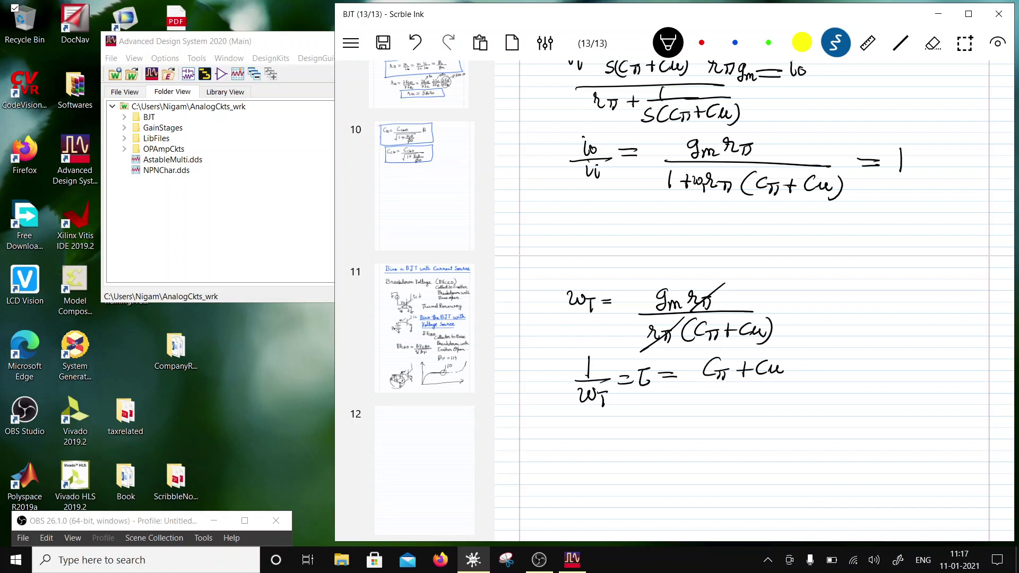
{"action": "mouse_move", "coordinate": [700, 383]}
{"action": "left_mouse_down"}
{"action": "mouse_move", "coordinate": [781, 382]}
{"action": "mouse_move", "coordinate": [733, 403]}
{"action": "mouse_move", "coordinate": [767, 399]}
{"action": "left_mouse_up"}
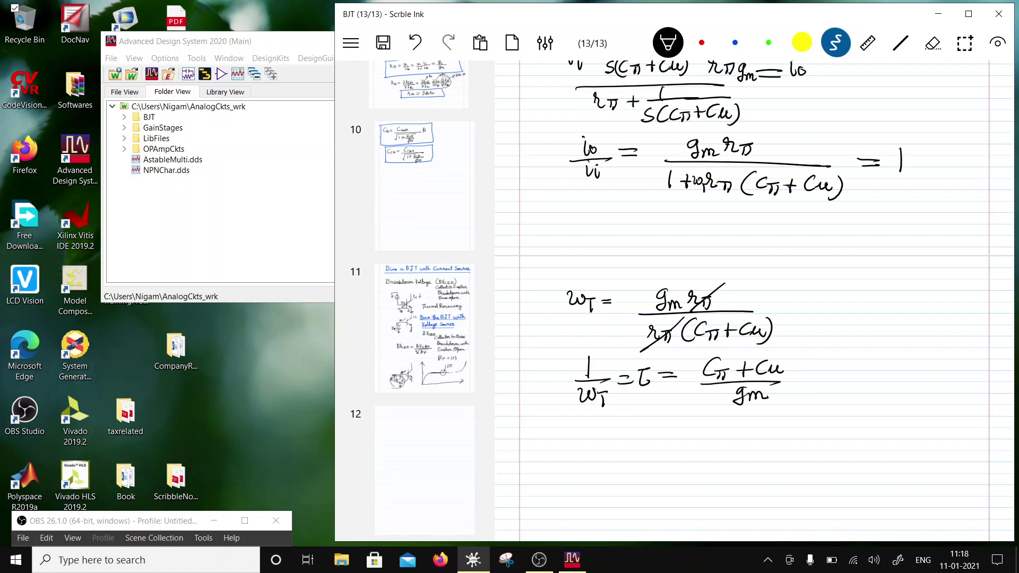
- Continue the time constant equation with = (Cb + Cje + Cμ)/gm
{"action": "scroll", "coordinate": [753, 292], "scroll_direction": "down", "scroll_amount": 1}
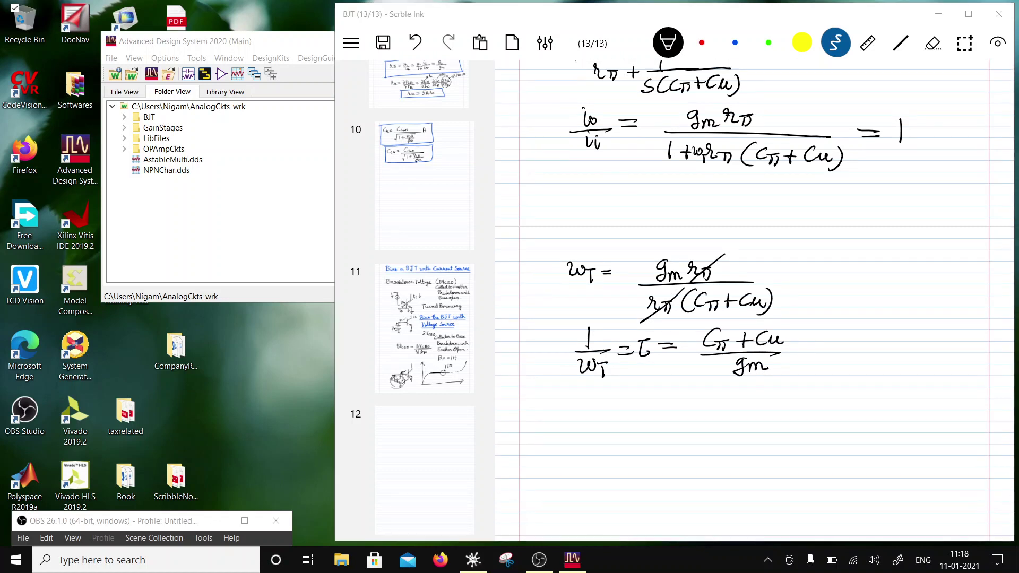
{"action": "left_click_drag", "start_coordinate": [794, 340], "coordinate": [807, 345]}
{"action": "left_click_drag", "start_coordinate": [832, 330], "coordinate": [819, 346]}
{"action": "mouse_move", "coordinate": [833, 337]}
{"action": "left_mouse_down"}
{"action": "mouse_move", "coordinate": [841, 347]}
{"action": "mouse_move", "coordinate": [849, 342]}
{"action": "left_mouse_up"}
{"action": "mouse_move", "coordinate": [852, 332]}
{"action": "left_mouse_down"}
{"action": "mouse_move", "coordinate": [868, 356]}
{"action": "mouse_move", "coordinate": [900, 343]}
{"action": "left_mouse_up"}
{"action": "left_click_drag", "start_coordinate": [893, 338], "coordinate": [916, 343]}
{"action": "left_click_drag", "start_coordinate": [927, 334], "coordinate": [945, 339]}
{"action": "left_click_drag", "start_coordinate": [804, 360], "coordinate": [961, 357]}
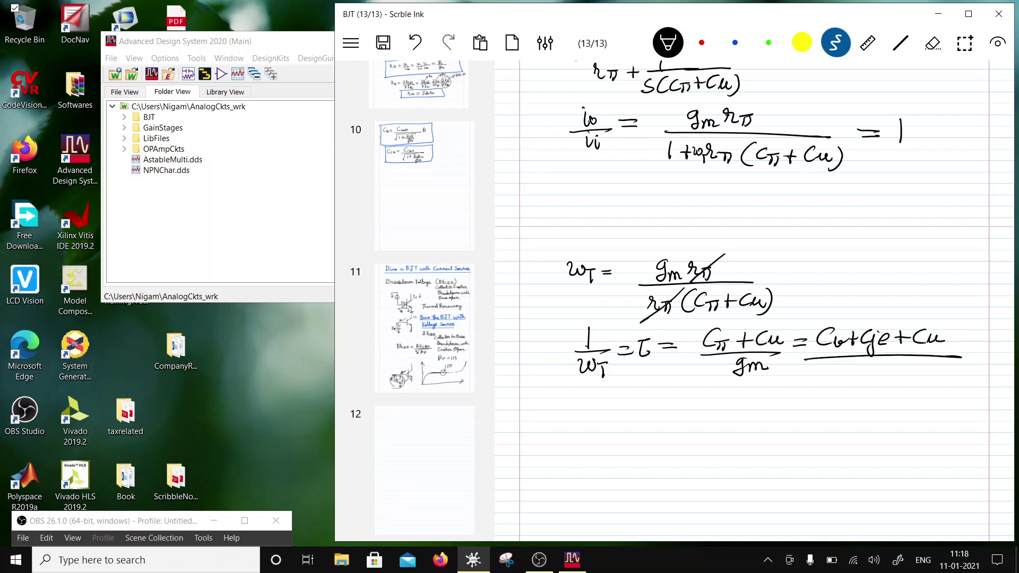
{"action": "mouse_move", "coordinate": [859, 364]}
{"action": "left_mouse_down"}
{"action": "mouse_move", "coordinate": [851, 379]}
{"action": "mouse_move", "coordinate": [883, 379]}
{"action": "left_mouse_up"}
- Below it, write the simplified time constant τ = τF + (Cje + Cμ)/gm
{"action": "left_click_drag", "start_coordinate": [785, 396], "coordinate": [799, 396]}
{"action": "left_click_drag", "start_coordinate": [785, 405], "coordinate": [799, 405]}
{"action": "left_click_drag", "start_coordinate": [740, 388], "coordinate": [761, 387]}
{"action": "mouse_move", "coordinate": [752, 390]}
{"action": "left_mouse_down"}
{"action": "mouse_move", "coordinate": [756, 406]}
{"action": "mouse_move", "coordinate": [823, 390]}
{"action": "mouse_move", "coordinate": [821, 410]}
{"action": "mouse_move", "coordinate": [836, 395]}
{"action": "left_mouse_up"}
{"action": "left_click_drag", "start_coordinate": [823, 404], "coordinate": [860, 399]}
{"action": "mouse_move", "coordinate": [883, 390]}
{"action": "left_mouse_down"}
{"action": "mouse_move", "coordinate": [872, 397]}
{"action": "mouse_move", "coordinate": [885, 405]}
{"action": "left_mouse_up"}
{"action": "mouse_move", "coordinate": [884, 397]}
{"action": "left_mouse_down"}
{"action": "mouse_move", "coordinate": [879, 418]}
{"action": "mouse_move", "coordinate": [908, 407]}
{"action": "left_mouse_up"}
{"action": "left_click_drag", "start_coordinate": [901, 397], "coordinate": [940, 407]}
{"action": "left_click_drag", "start_coordinate": [864, 408], "coordinate": [943, 404]}
{"action": "mouse_move", "coordinate": [898, 421]}
{"action": "left_mouse_down"}
{"action": "mouse_move", "coordinate": [905, 412]}
{"action": "mouse_move", "coordinate": [897, 431]}
{"action": "mouse_move", "coordinate": [932, 425]}
{"action": "left_mouse_up"}
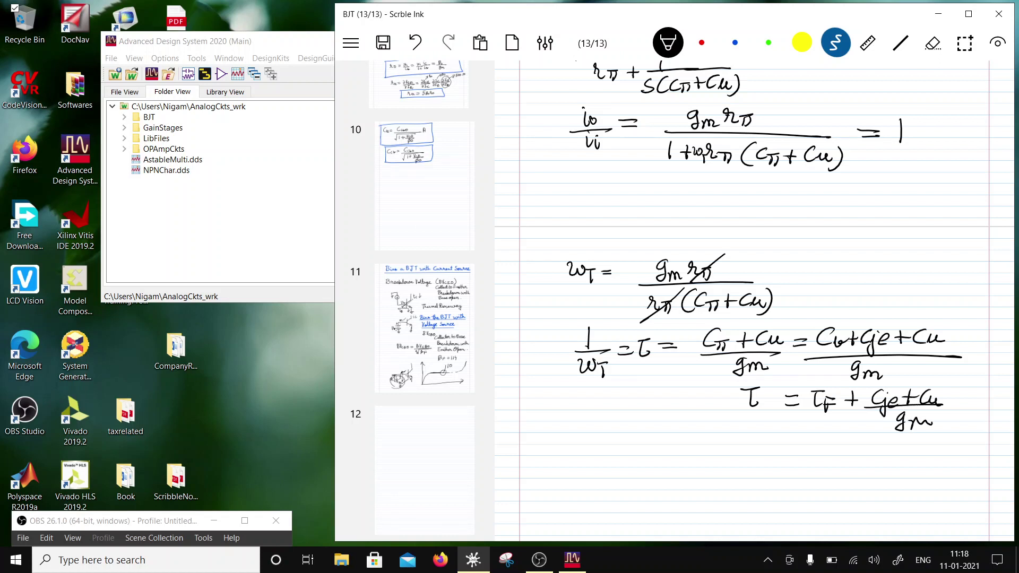
- Put a tick above τF and touch up its F subscript
{"action": "scroll", "coordinate": [754, 299], "scroll_direction": "down", "scroll_amount": 3}
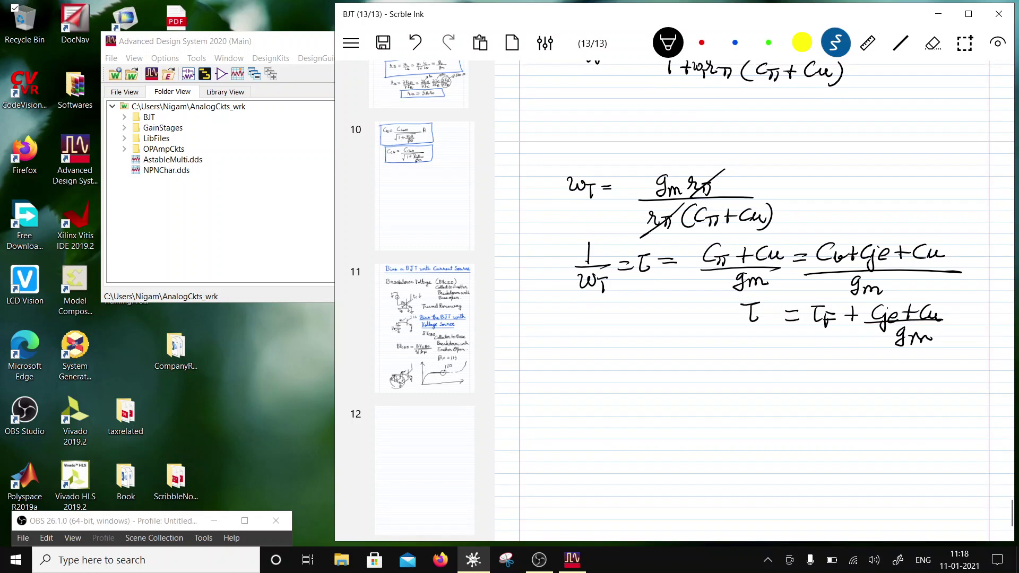
{"action": "left_click_drag", "start_coordinate": [817, 295], "coordinate": [839, 286]}
{"action": "left_click_drag", "start_coordinate": [825, 319], "coordinate": [837, 318]}
- Write the equation 1/(2π fT) = gm/(Cb + Cμ) below the time constant
{"action": "scroll", "coordinate": [754, 297], "scroll_direction": "down", "scroll_amount": 1}
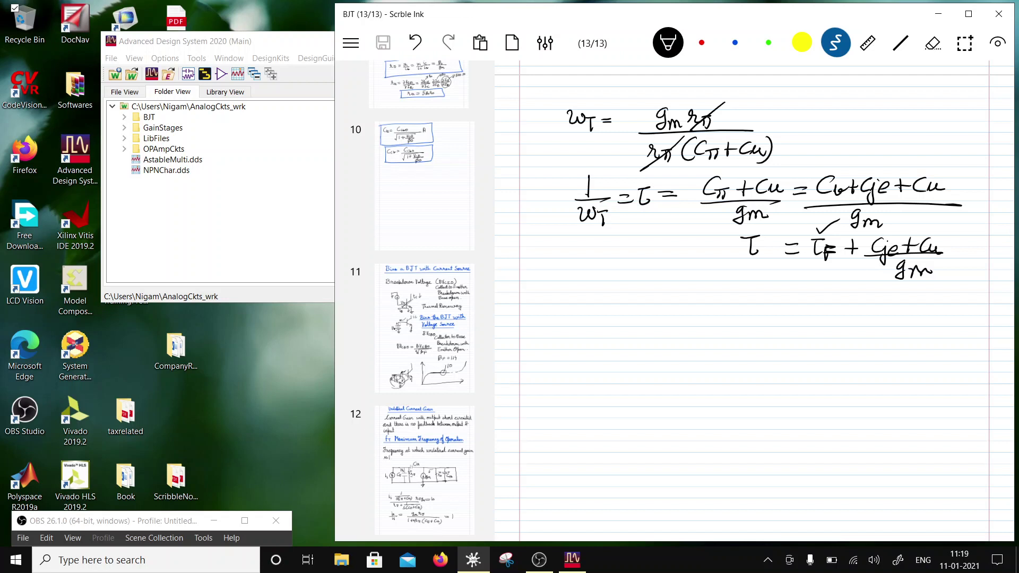
{"action": "mouse_move", "coordinate": [605, 276]}
{"action": "left_mouse_down"}
{"action": "mouse_move", "coordinate": [605, 299]}
{"action": "mouse_move", "coordinate": [627, 300]}
{"action": "mouse_move", "coordinate": [597, 322]}
{"action": "left_mouse_up"}
{"action": "mouse_move", "coordinate": [598, 313]}
{"action": "left_mouse_down"}
{"action": "mouse_move", "coordinate": [611, 312]}
{"action": "mouse_move", "coordinate": [601, 323]}
{"action": "left_mouse_up"}
{"action": "mouse_move", "coordinate": [609, 313]}
{"action": "left_mouse_down"}
{"action": "mouse_move", "coordinate": [617, 328]}
{"action": "mouse_move", "coordinate": [626, 317]}
{"action": "left_mouse_up"}
{"action": "left_click_drag", "start_coordinate": [624, 315], "coordinate": [636, 314]}
{"action": "mouse_move", "coordinate": [630, 315]}
{"action": "left_mouse_down"}
{"action": "mouse_move", "coordinate": [630, 328]}
{"action": "mouse_move", "coordinate": [659, 295]}
{"action": "left_mouse_up"}
{"action": "left_click_drag", "start_coordinate": [642, 301], "coordinate": [721, 299]}
{"action": "left_click_drag", "start_coordinate": [675, 303], "coordinate": [757, 302]}
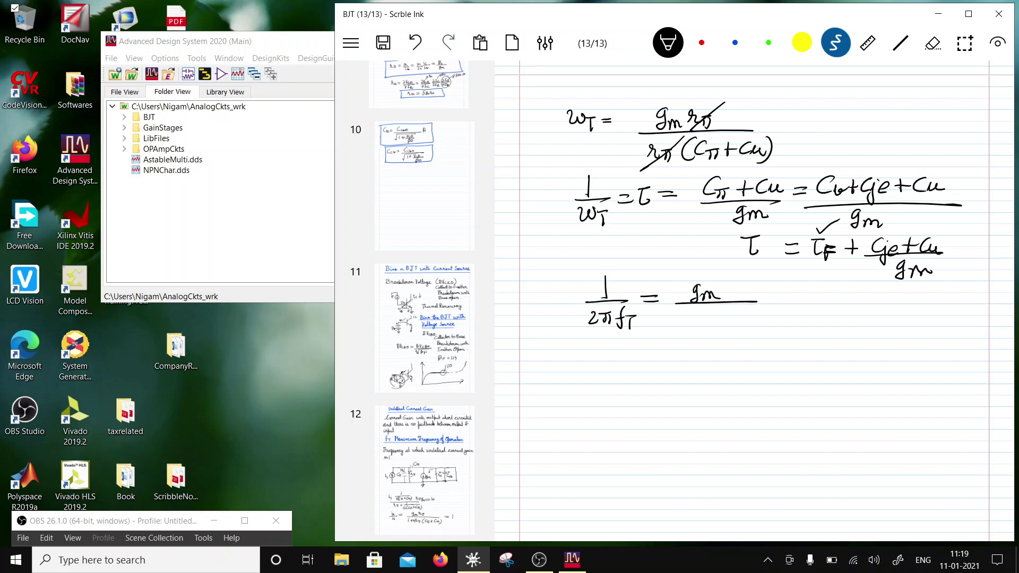
{"action": "mouse_move", "coordinate": [690, 311]}
{"action": "left_mouse_down"}
{"action": "mouse_move", "coordinate": [689, 324]}
{"action": "mouse_move", "coordinate": [721, 319]}
{"action": "left_mouse_up"}
{"action": "mouse_move", "coordinate": [715, 312]}
{"action": "left_mouse_down"}
{"action": "mouse_move", "coordinate": [714, 325]}
{"action": "mouse_move", "coordinate": [752, 322]}
{"action": "left_mouse_up"}
- Erase the 1/(2π fT) fraction and rewrite the equation's left side as 2π fT
{"action": "scroll", "coordinate": [754, 297], "scroll_direction": "down", "scroll_amount": 2}
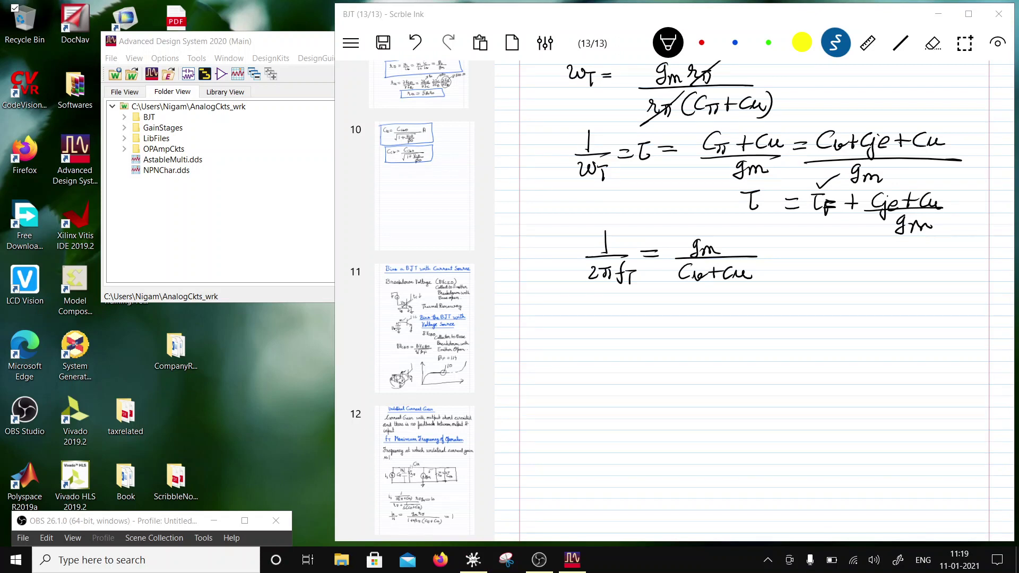
{"action": "mouse_move", "coordinate": [604, 236]}
{"action": "left_mouse_down"}
{"action": "mouse_move", "coordinate": [603, 261]}
{"action": "mouse_move", "coordinate": [629, 282]}
{"action": "mouse_move", "coordinate": [603, 284]}
{"action": "mouse_move", "coordinate": [625, 260]}
{"action": "mouse_move", "coordinate": [588, 248]}
{"action": "mouse_move", "coordinate": [598, 245]}
{"action": "mouse_move", "coordinate": [590, 282]}
{"action": "mouse_move", "coordinate": [596, 248]}
{"action": "left_mouse_up"}
{"action": "left_click", "coordinate": [835, 42]}
{"action": "mouse_move", "coordinate": [589, 249]}
{"action": "left_mouse_down"}
{"action": "mouse_move", "coordinate": [595, 263]}
{"action": "mouse_move", "coordinate": [582, 265]}
{"action": "mouse_move", "coordinate": [605, 273]}
{"action": "mouse_move", "coordinate": [625, 256]}
{"action": "left_mouse_up"}
- Write the final formula fT = (1/2π) · gm/(Cb + Cμ) underneath
{"action": "left_click_drag", "start_coordinate": [618, 256], "coordinate": [600, 325]}
{"action": "mouse_move", "coordinate": [607, 313]}
{"action": "left_mouse_down"}
{"action": "mouse_move", "coordinate": [623, 313]}
{"action": "mouse_move", "coordinate": [616, 327]}
{"action": "left_mouse_up"}
{"action": "left_click_drag", "start_coordinate": [626, 313], "coordinate": [660, 319]}
{"action": "mouse_move", "coordinate": [648, 318]}
{"action": "left_mouse_down"}
{"action": "mouse_move", "coordinate": [697, 315]}
{"action": "mouse_move", "coordinate": [667, 336]}
{"action": "mouse_move", "coordinate": [679, 326]}
{"action": "left_mouse_up"}
{"action": "left_click_drag", "start_coordinate": [671, 327], "coordinate": [679, 338]}
{"action": "mouse_move", "coordinate": [721, 302]}
{"action": "left_mouse_down"}
{"action": "mouse_move", "coordinate": [714, 321]}
{"action": "mouse_move", "coordinate": [766, 315]}
{"action": "mouse_move", "coordinate": [715, 338]}
{"action": "mouse_move", "coordinate": [772, 334]}
{"action": "left_mouse_up"}
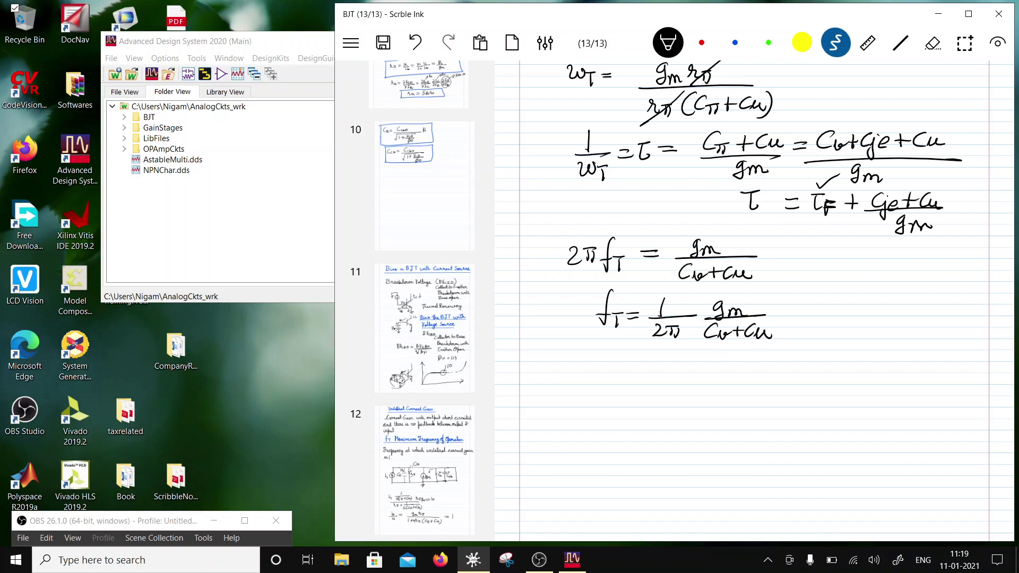
- Draw a vertical and a horizontal graph axis with arrow lines below the fT formula
{"action": "scroll", "coordinate": [754, 301], "scroll_direction": "down", "scroll_amount": 5}
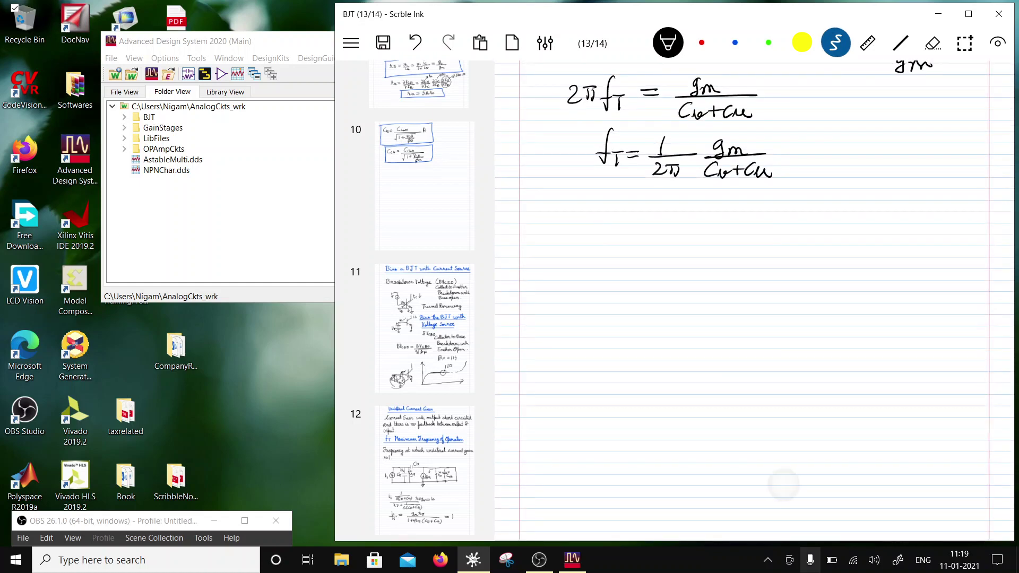
{"action": "left_click", "coordinate": [900, 43]}
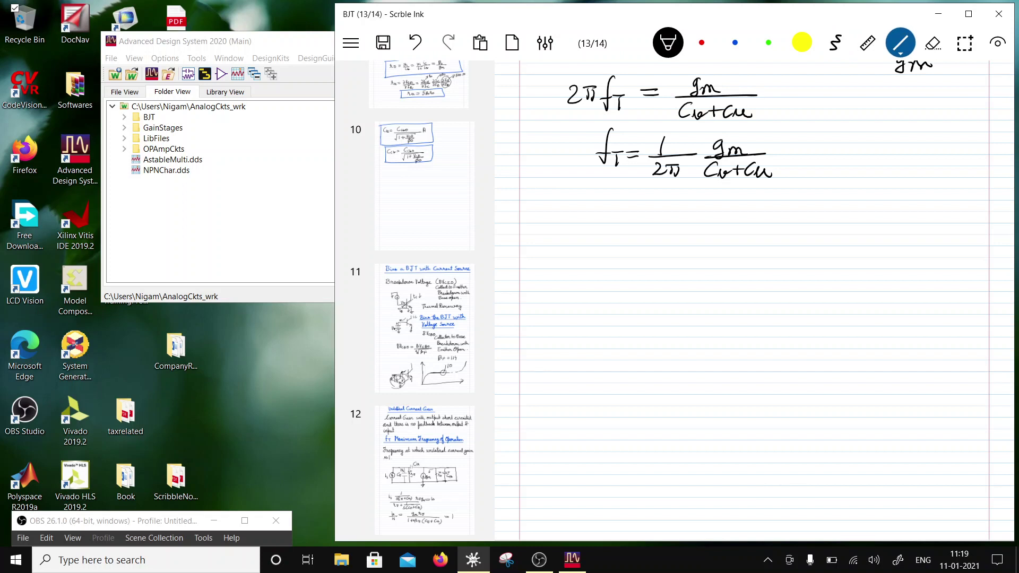
{"action": "left_click", "coordinate": [901, 42]}
{"action": "left_click", "coordinate": [906, 85]}
{"action": "mouse_move", "coordinate": [595, 365]}
{"action": "left_mouse_down"}
{"action": "mouse_move", "coordinate": [611, 200]}
{"action": "mouse_move", "coordinate": [597, 190]}
{"action": "left_mouse_up"}
{"action": "left_click_drag", "start_coordinate": [594, 365], "coordinate": [827, 365]}
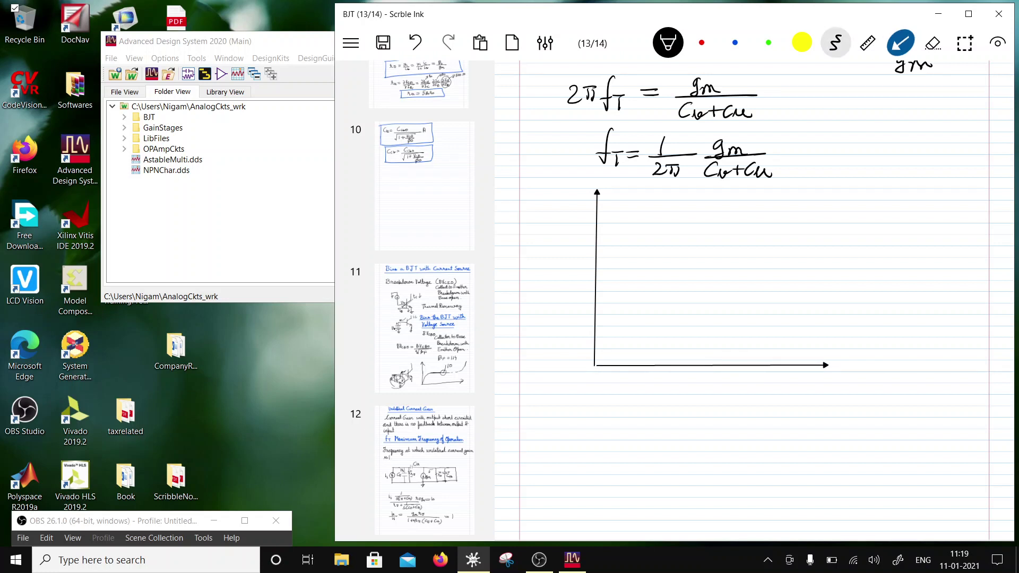
- Label the graph's horizontal axis IC and its vertical axis fT in freehand
{"action": "left_click", "coordinate": [835, 42]}
{"action": "mouse_move", "coordinate": [794, 374]}
{"action": "left_mouse_down"}
{"action": "mouse_move", "coordinate": [807, 373]}
{"action": "mouse_move", "coordinate": [799, 384]}
{"action": "left_mouse_up"}
{"action": "left_click_drag", "start_coordinate": [794, 385], "coordinate": [823, 388]}
{"action": "left_click_drag", "start_coordinate": [577, 262], "coordinate": [568, 301]}
{"action": "mouse_move", "coordinate": [579, 279]}
{"action": "left_mouse_down"}
{"action": "mouse_move", "coordinate": [589, 277]}
{"action": "mouse_move", "coordinate": [586, 295]}
{"action": "left_mouse_up"}
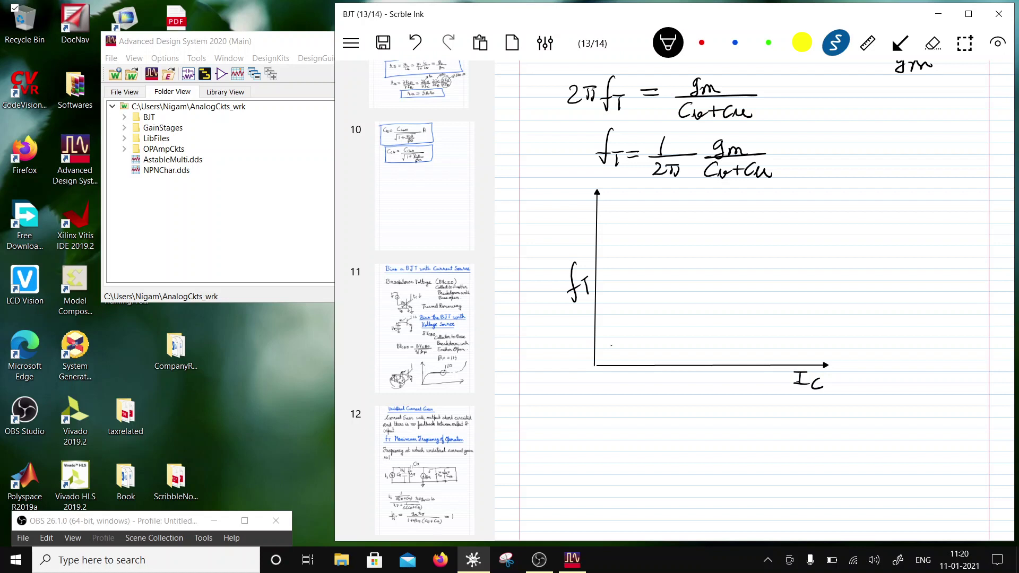
- Draw an fT curve that rises to a peak and falls sharply, and write Kirk Effect beside the falling part
{"action": "mouse_move", "coordinate": [611, 345]}
{"action": "left_mouse_down"}
{"action": "mouse_move", "coordinate": [718, 200]}
{"action": "mouse_move", "coordinate": [744, 333]}
{"action": "left_mouse_up"}
{"action": "mouse_move", "coordinate": [739, 229]}
{"action": "left_mouse_down"}
{"action": "mouse_move", "coordinate": [739, 247]}
{"action": "mouse_move", "coordinate": [768, 245]}
{"action": "left_mouse_up"}
{"action": "left_click_drag", "start_coordinate": [769, 239], "coordinate": [780, 247]}
{"action": "mouse_move", "coordinate": [784, 230]}
{"action": "left_mouse_down"}
{"action": "mouse_move", "coordinate": [795, 229]}
{"action": "mouse_move", "coordinate": [797, 258]}
{"action": "mouse_move", "coordinate": [817, 236]}
{"action": "mouse_move", "coordinate": [823, 245]}
{"action": "left_mouse_up"}
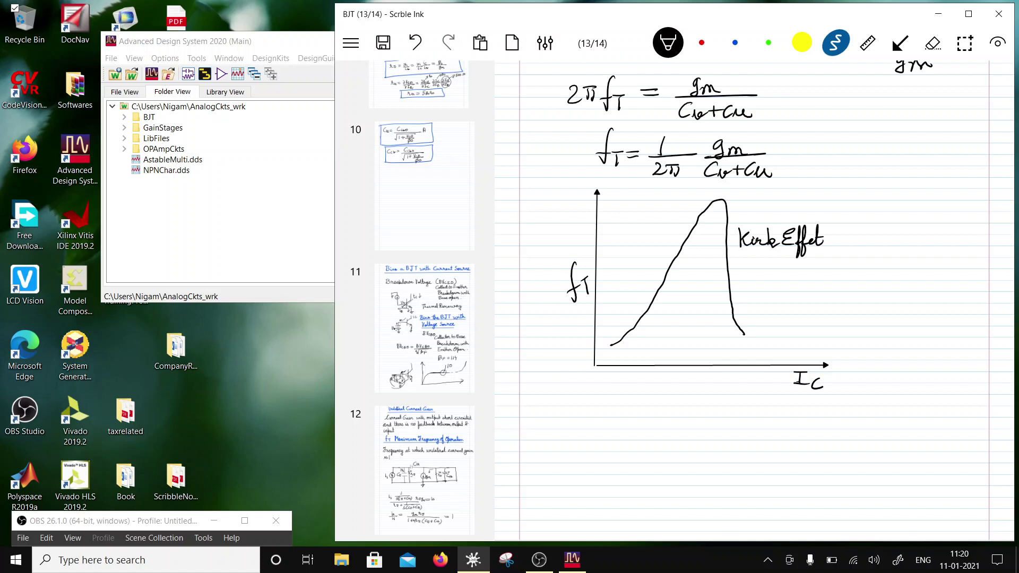
- Erase the last letter of the Kirk Effect label and rewrite the ending so the word reads Effect
{"action": "left_click", "coordinate": [932, 43]}
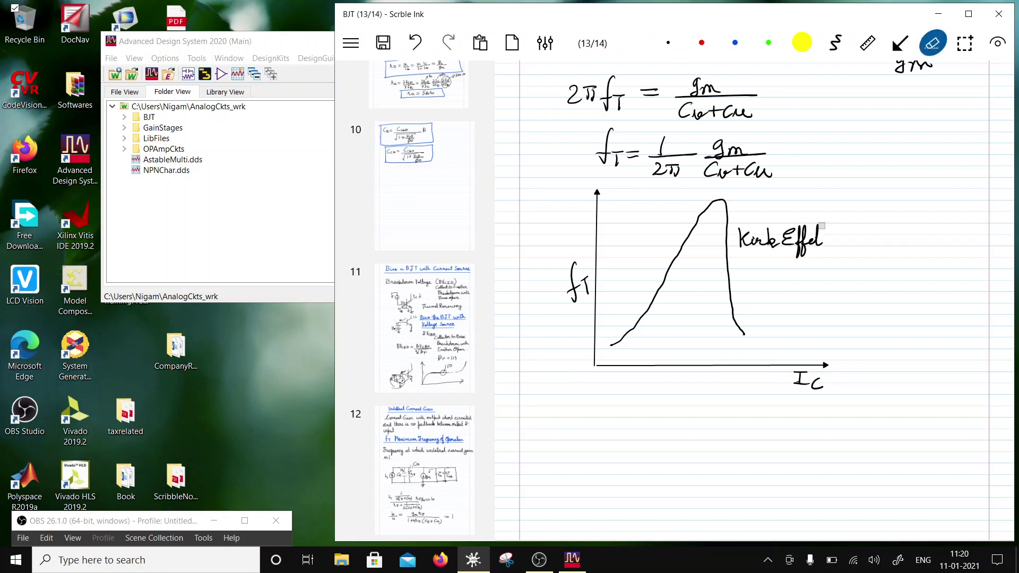
{"action": "left_click_drag", "start_coordinate": [820, 226], "coordinate": [822, 245]}
{"action": "left_click", "coordinate": [835, 43]}
{"action": "left_click", "coordinate": [668, 43]}
{"action": "left_click_drag", "start_coordinate": [819, 234], "coordinate": [834, 230]}
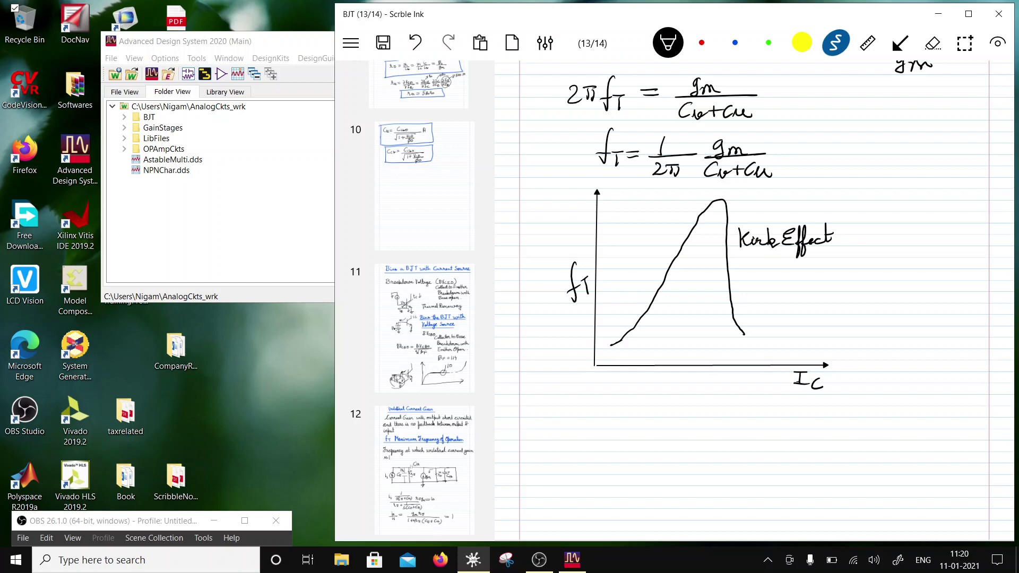
- Review the time-constant and fT equations together with the fT versus IC graph
{"action": "scroll", "coordinate": [753, 301], "scroll_direction": "up", "scroll_amount": 3}
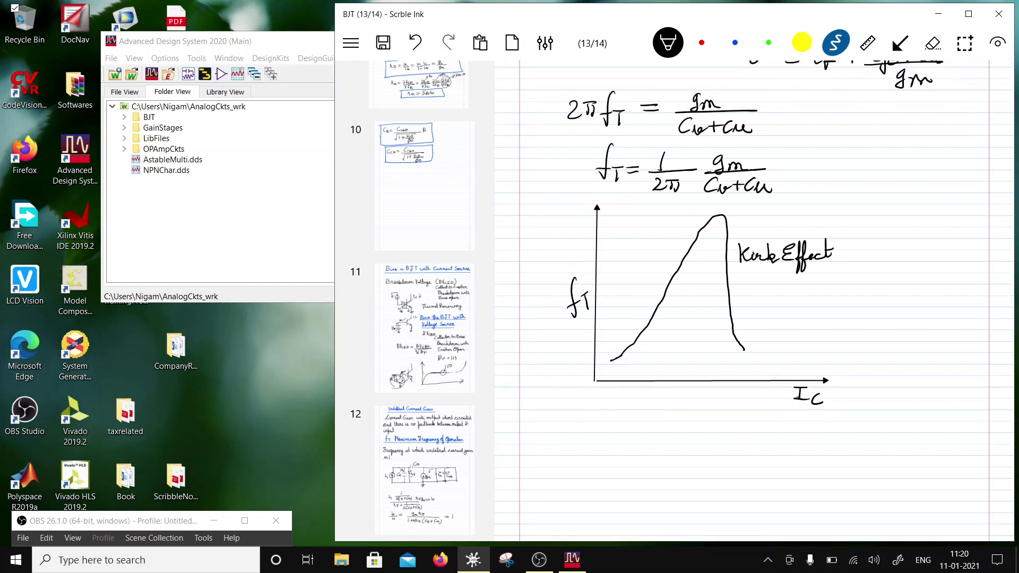
{"action": "scroll", "coordinate": [753, 301], "scroll_direction": "down", "scroll_amount": 4}
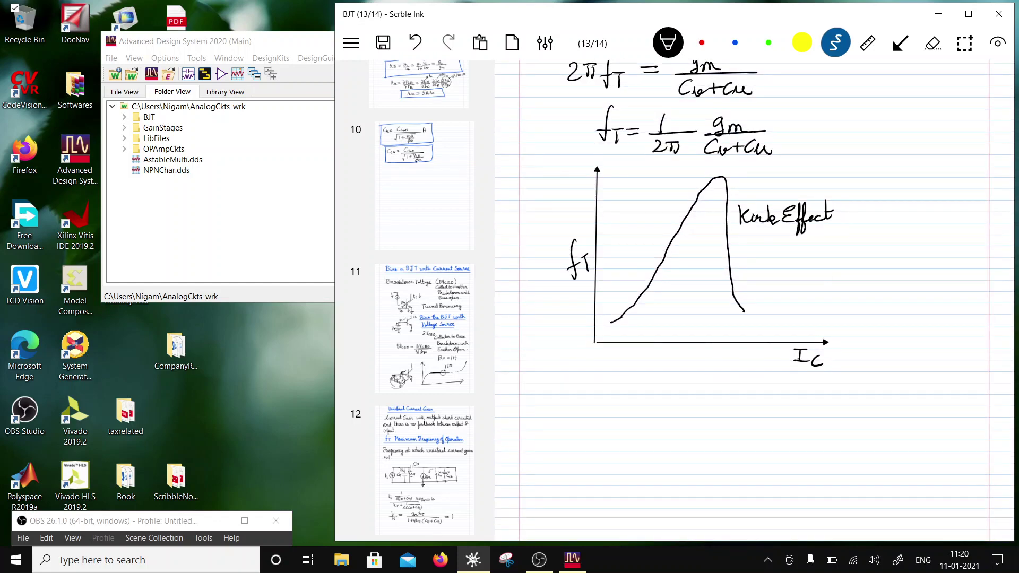
{"action": "scroll", "coordinate": [753, 301], "scroll_direction": "up", "scroll_amount": 3}
{"action": "scroll", "coordinate": [754, 301], "scroll_direction": "down", "scroll_amount": 2}
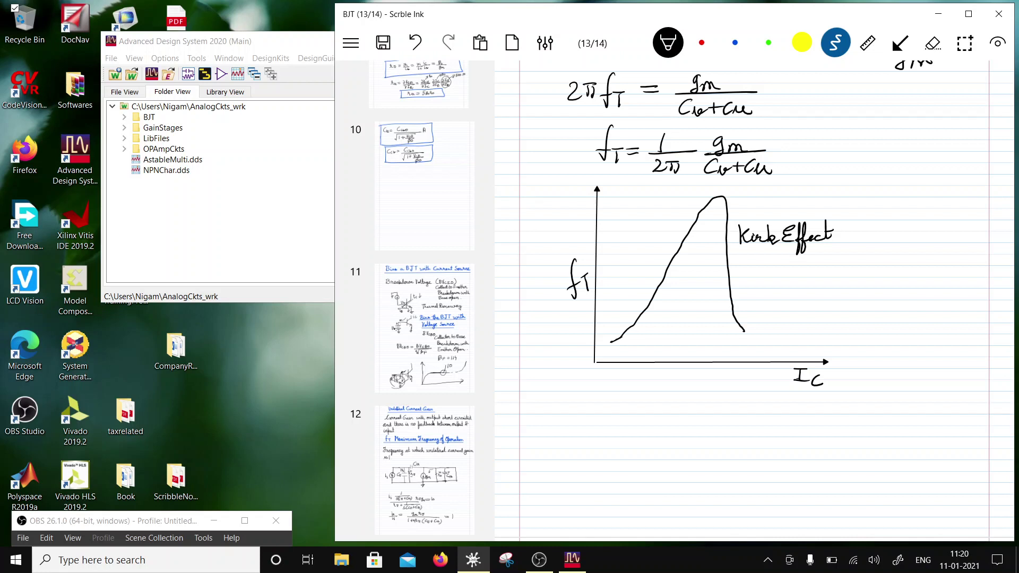
{"action": "scroll", "coordinate": [754, 301], "scroll_direction": "down", "scroll_amount": 4}
{"action": "scroll", "coordinate": [753, 301], "scroll_direction": "up", "scroll_amount": 7}
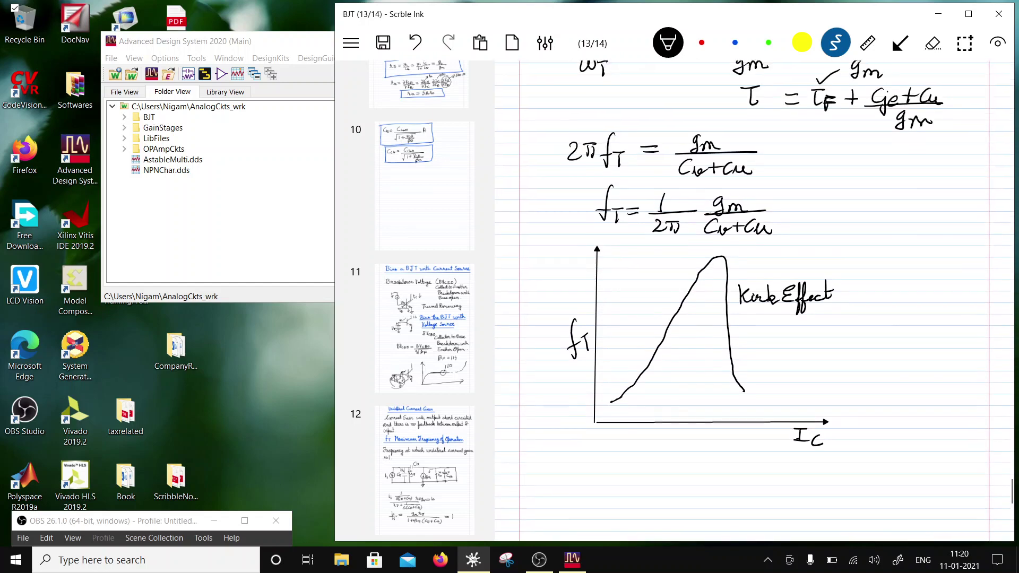
{"action": "scroll", "coordinate": [754, 300], "scroll_direction": "up", "scroll_amount": 5}
{"action": "scroll", "coordinate": [753, 300], "scroll_direction": "down", "scroll_amount": 10}
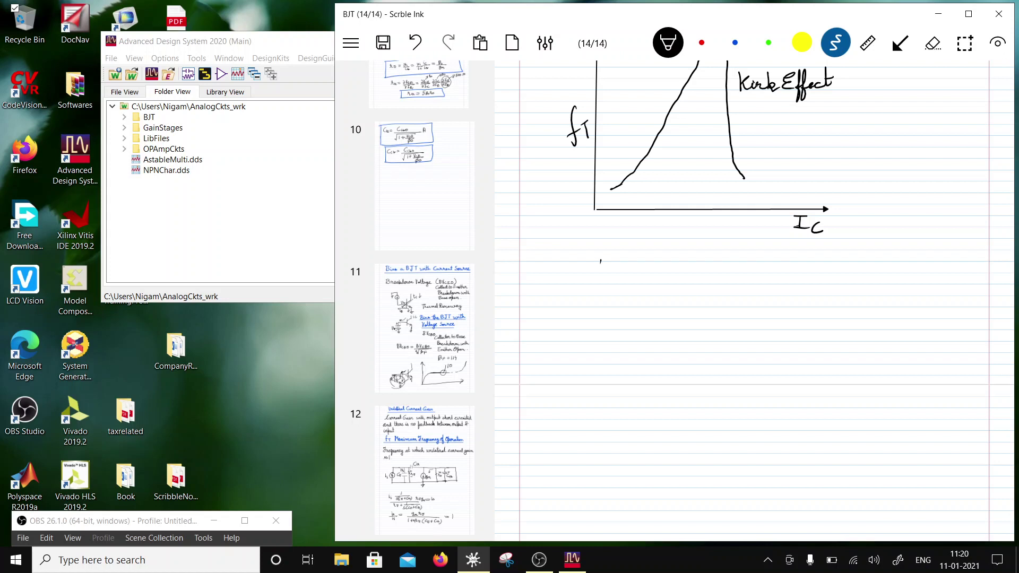
- Write the letter f below the graph and add a tick mark beside the Kirk Effect curve
{"action": "left_click_drag", "start_coordinate": [600, 262], "coordinate": [595, 293]}
{"action": "scroll", "coordinate": [753, 301], "scroll_direction": "up", "scroll_amount": 4}
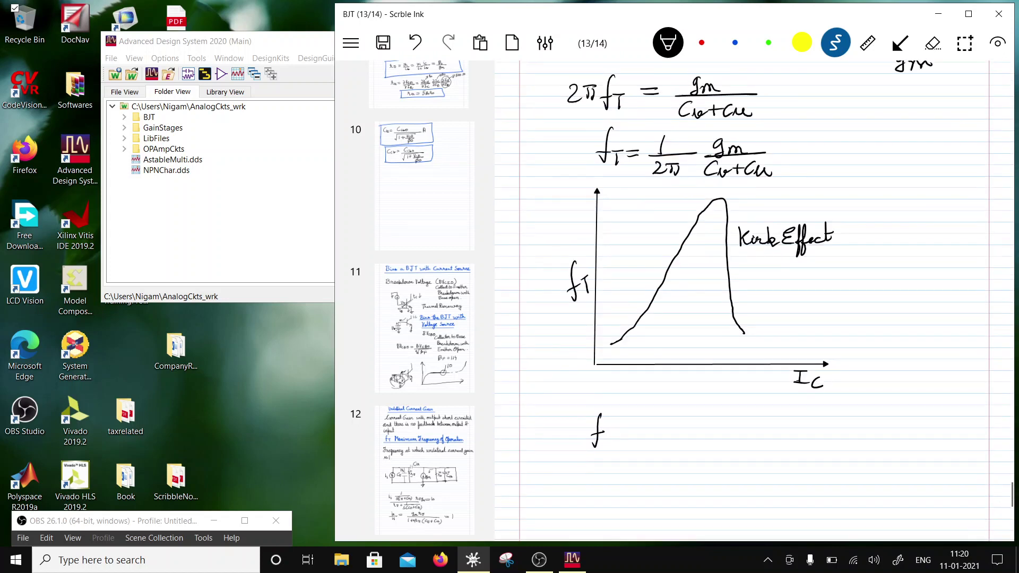
{"action": "left_click_drag", "start_coordinate": [839, 266], "coordinate": [872, 258]}
{"action": "scroll", "coordinate": [753, 301], "scroll_direction": "down", "scroll_amount": 2}
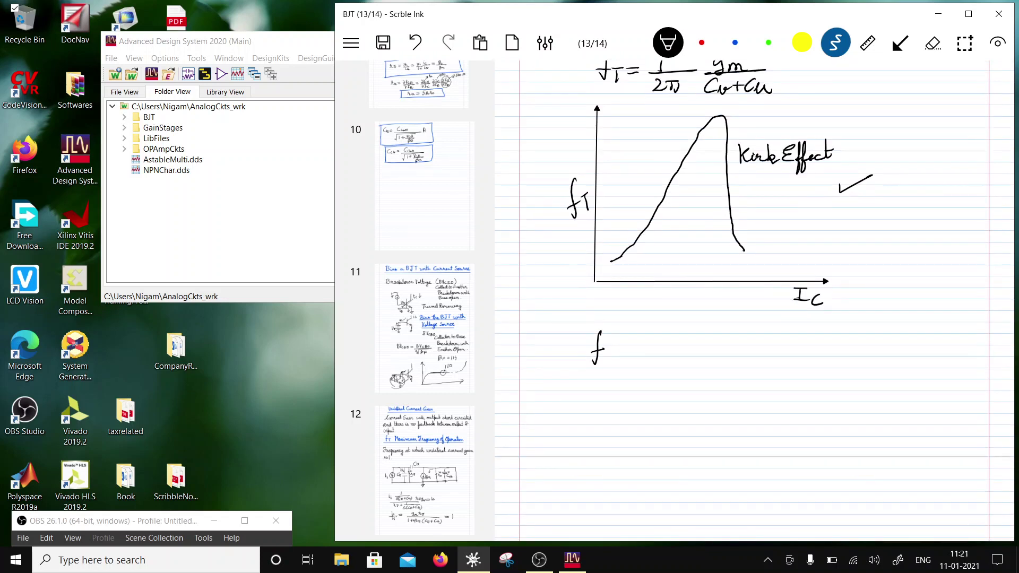
- Extend the f to fmax = √(fT / (8π rb)), leaving room in the denominator for another factor
{"action": "scroll", "coordinate": [754, 301], "scroll_direction": "down", "scroll_amount": 1}
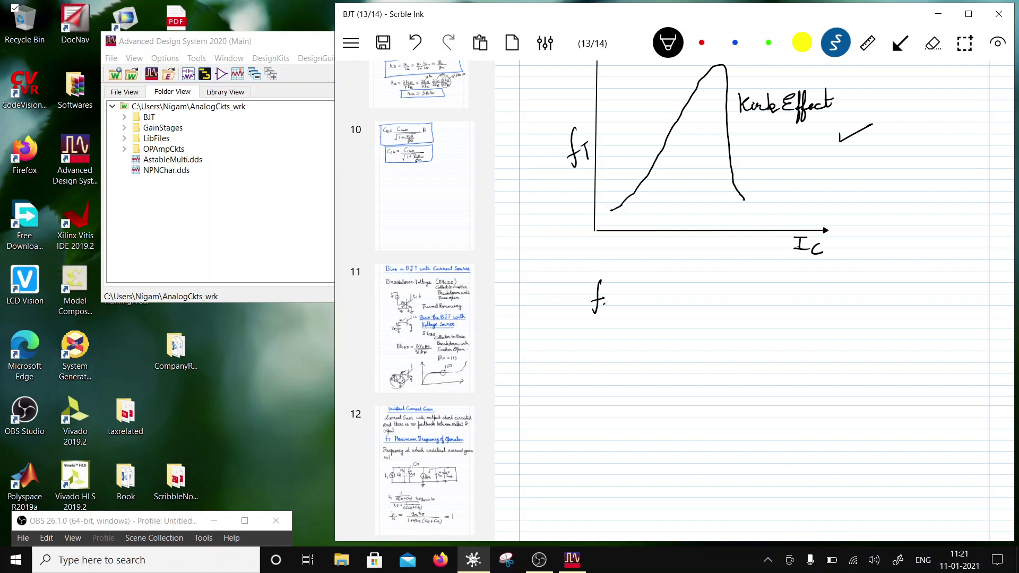
{"action": "mouse_move", "coordinate": [604, 306]}
{"action": "left_mouse_down"}
{"action": "mouse_move", "coordinate": [655, 305]}
{"action": "mouse_move", "coordinate": [676, 334]}
{"action": "mouse_move", "coordinate": [751, 281]}
{"action": "mouse_move", "coordinate": [769, 282]}
{"action": "mouse_move", "coordinate": [715, 308]}
{"action": "left_mouse_up"}
{"action": "mouse_move", "coordinate": [712, 300]}
{"action": "left_mouse_down"}
{"action": "mouse_move", "coordinate": [734, 299]}
{"action": "mouse_move", "coordinate": [735, 310]}
{"action": "mouse_move", "coordinate": [701, 305]}
{"action": "mouse_move", "coordinate": [787, 307]}
{"action": "left_mouse_up"}
{"action": "mouse_move", "coordinate": [707, 318]}
{"action": "left_mouse_down"}
{"action": "mouse_move", "coordinate": [697, 331]}
{"action": "mouse_move", "coordinate": [704, 317]}
{"action": "mouse_move", "coordinate": [727, 318]}
{"action": "left_mouse_up"}
{"action": "mouse_move", "coordinate": [720, 319]}
{"action": "left_mouse_down"}
{"action": "mouse_move", "coordinate": [716, 332]}
{"action": "mouse_move", "coordinate": [728, 332]}
{"action": "left_mouse_up"}
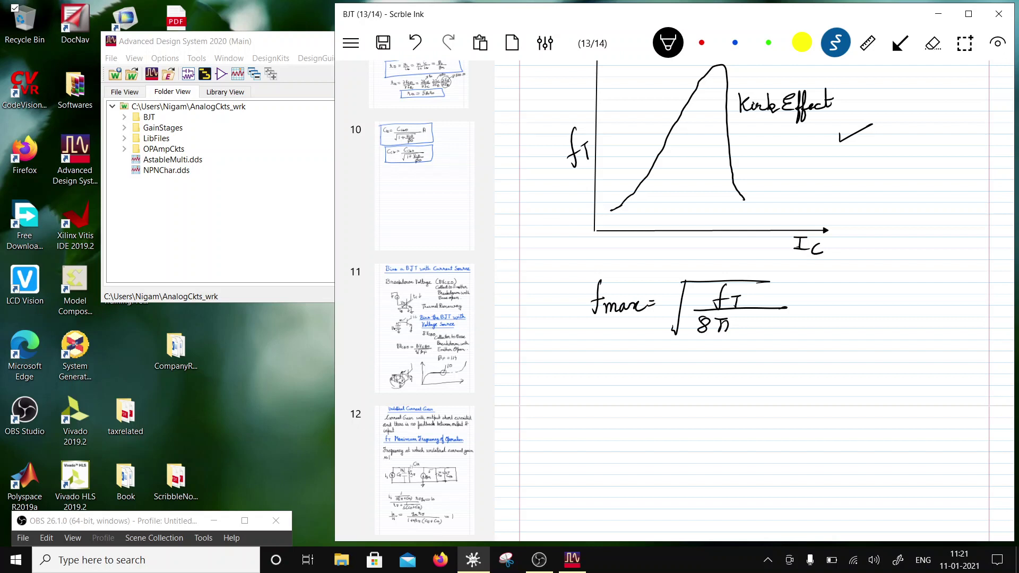
{"action": "left_click_drag", "start_coordinate": [739, 319], "coordinate": [763, 325]}
- Add a series base resistance rb to the input wire of the BJT small-signal circuit
{"action": "scroll", "coordinate": [849, 517], "scroll_direction": "up", "scroll_amount": 15}
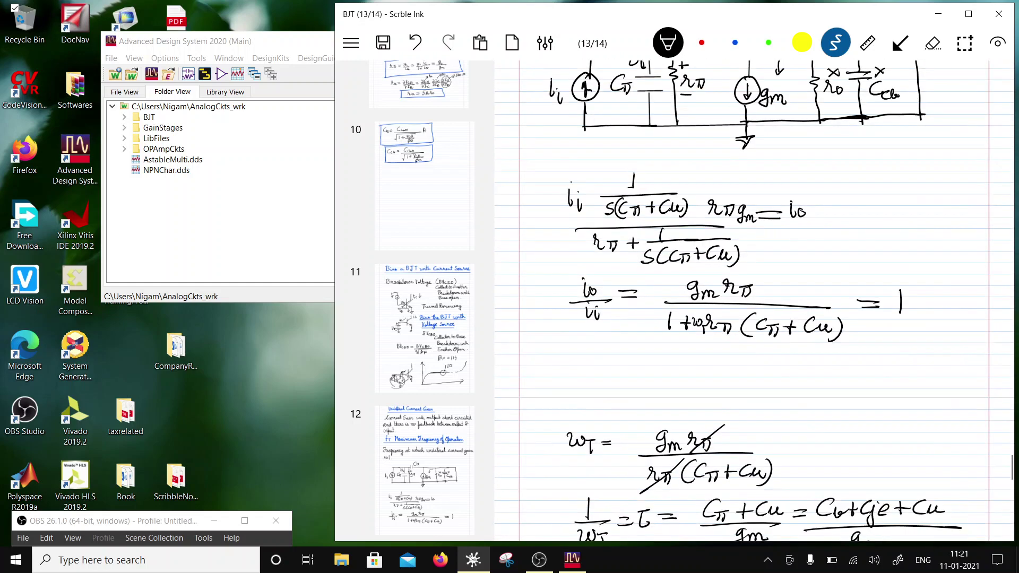
{"action": "scroll", "coordinate": [754, 301], "scroll_direction": "up", "scroll_amount": 5}
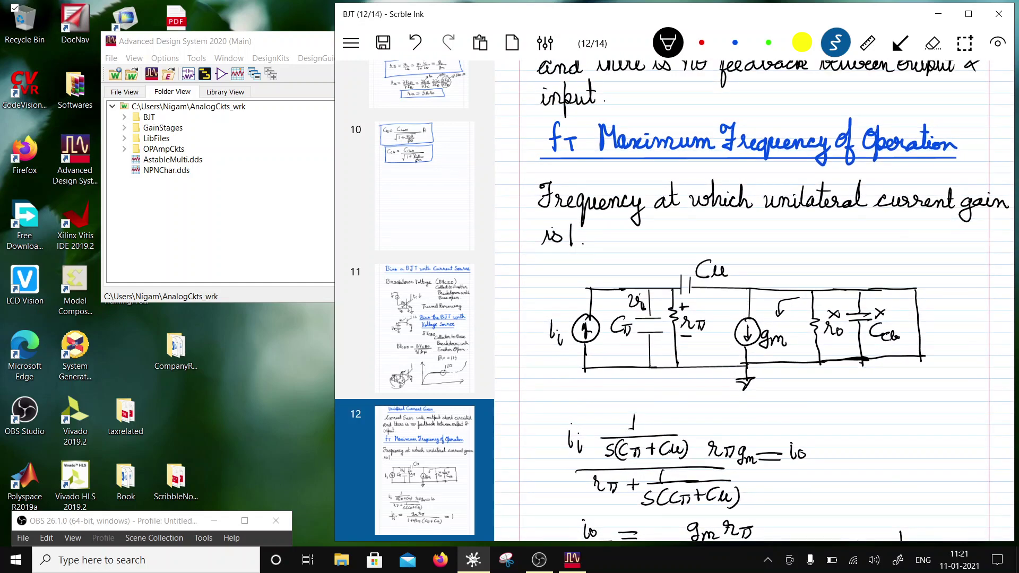
{"action": "mouse_move", "coordinate": [597, 291]}
{"action": "left_mouse_down"}
{"action": "mouse_move", "coordinate": [621, 289]}
{"action": "mouse_move", "coordinate": [604, 273]}
{"action": "mouse_move", "coordinate": [623, 277]}
{"action": "left_mouse_up"}
- Append Cμ to the fmax denominator and frame the complete formula with a blue box
{"action": "scroll", "coordinate": [753, 301], "scroll_direction": "down", "scroll_amount": 15}
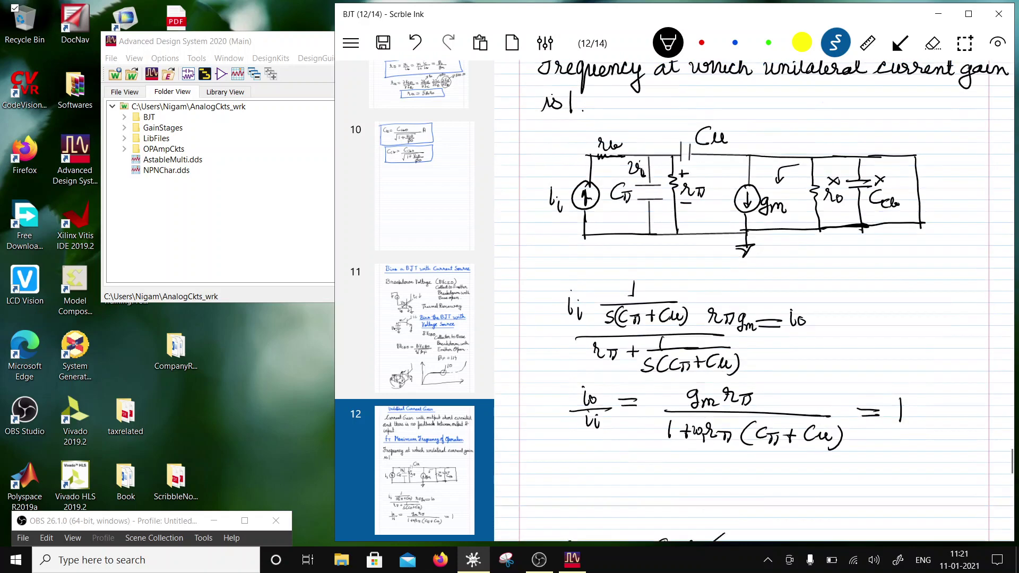
{"action": "scroll", "coordinate": [753, 301], "scroll_direction": "down", "scroll_amount": 7}
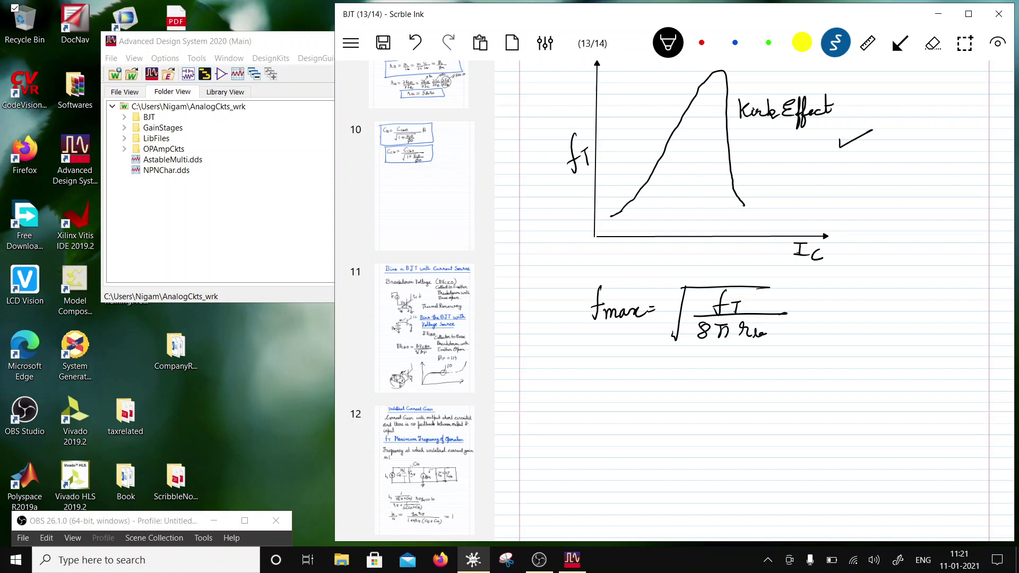
{"action": "mouse_move", "coordinate": [783, 323]}
{"action": "left_mouse_down"}
{"action": "mouse_move", "coordinate": [780, 335]}
{"action": "mouse_move", "coordinate": [802, 331]}
{"action": "left_mouse_up"}
{"action": "left_click", "coordinate": [734, 42]}
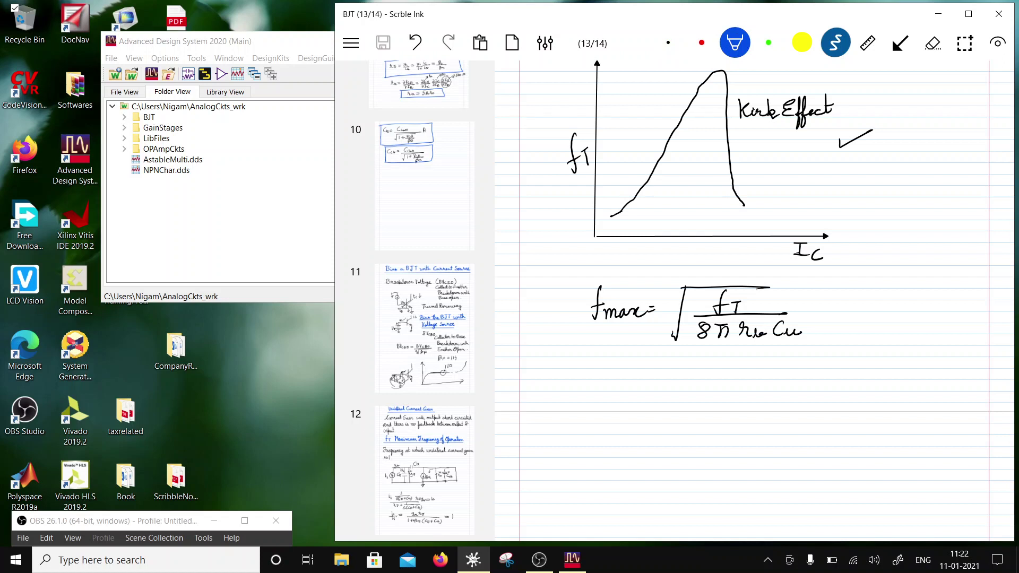
{"action": "mouse_move", "coordinate": [571, 276]}
{"action": "left_mouse_down"}
{"action": "mouse_move", "coordinate": [569, 347]}
{"action": "mouse_move", "coordinate": [588, 281]}
{"action": "mouse_move", "coordinate": [841, 281]}
{"action": "mouse_move", "coordinate": [845, 352]}
{"action": "left_mouse_up"}
{"action": "left_click_drag", "start_coordinate": [567, 349], "coordinate": [846, 350]}
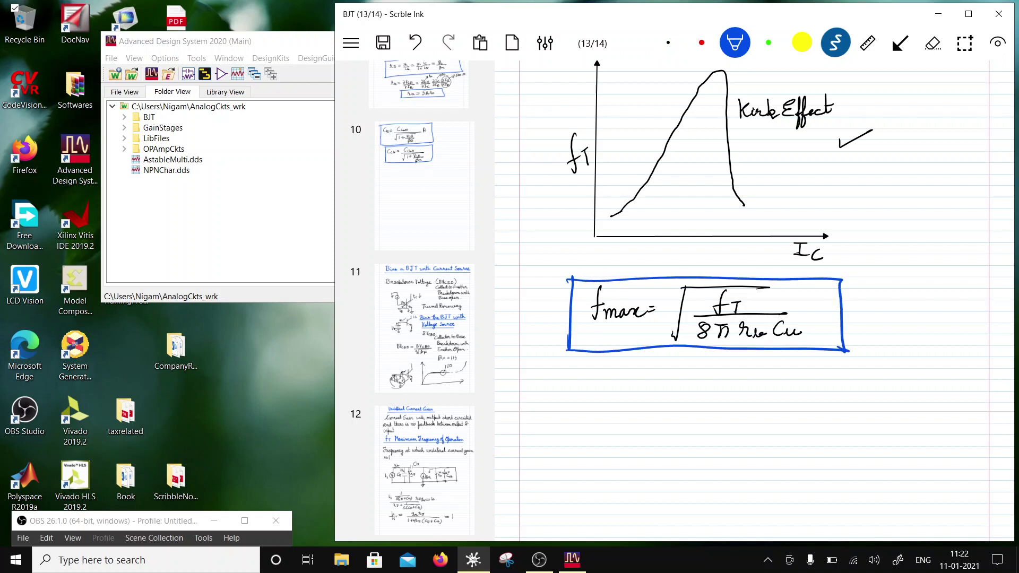
- Draw blue boxes around the graph's fT axis label and the final fT formula
{"action": "mouse_move", "coordinate": [557, 123]}
{"action": "left_mouse_down"}
{"action": "mouse_move", "coordinate": [559, 182]}
{"action": "mouse_move", "coordinate": [546, 126]}
{"action": "mouse_move", "coordinate": [619, 144]}
{"action": "mouse_move", "coordinate": [611, 170]}
{"action": "mouse_move", "coordinate": [546, 182]}
{"action": "left_mouse_up"}
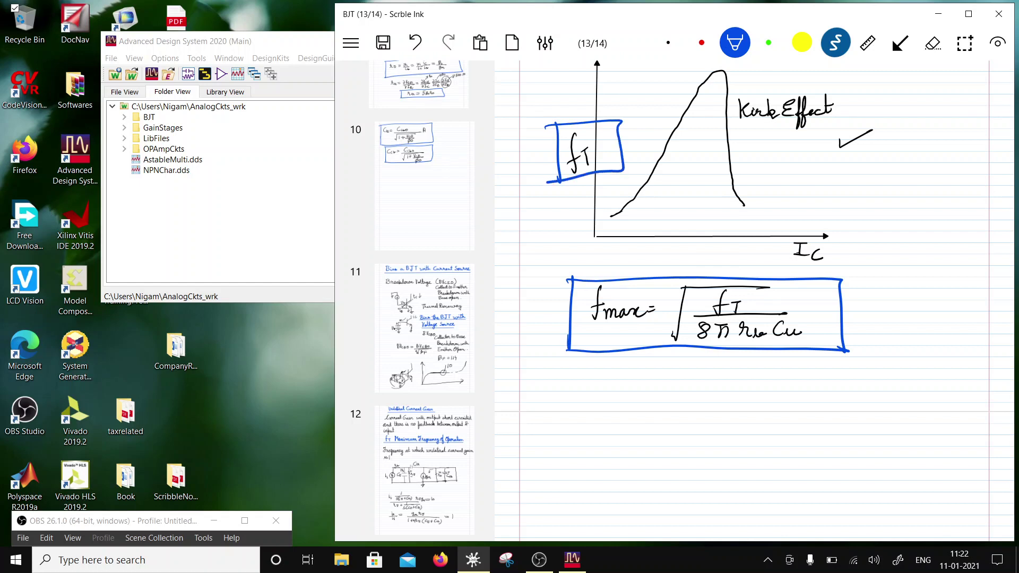
{"action": "scroll", "coordinate": [753, 299], "scroll_direction": "up", "scroll_amount": 5}
{"action": "mouse_move", "coordinate": [589, 245]}
{"action": "left_mouse_down"}
{"action": "mouse_move", "coordinate": [584, 314]}
{"action": "mouse_move", "coordinate": [782, 256]}
{"action": "mouse_move", "coordinate": [789, 316]}
{"action": "mouse_move", "coordinate": [583, 313]}
{"action": "left_mouse_up"}
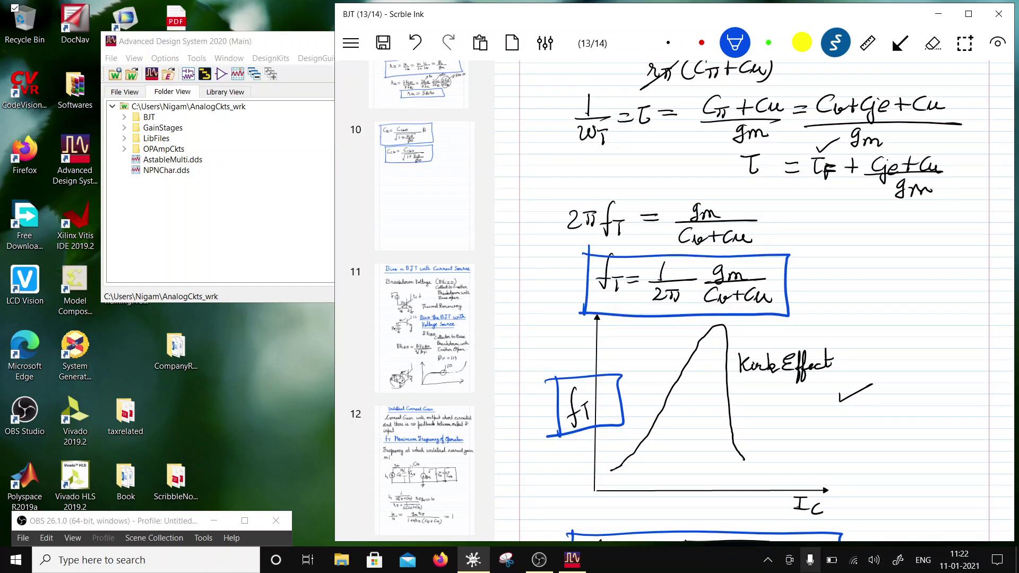
{"action": "scroll", "coordinate": [753, 299], "scroll_direction": "down", "scroll_amount": 6}
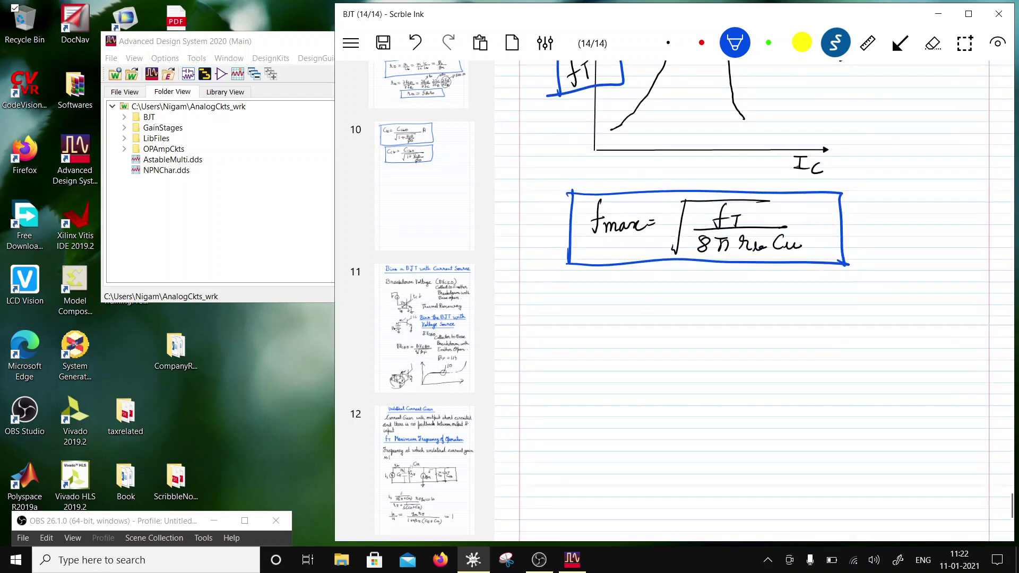
{"action": "scroll", "coordinate": [753, 300], "scroll_direction": "up", "scroll_amount": 6}
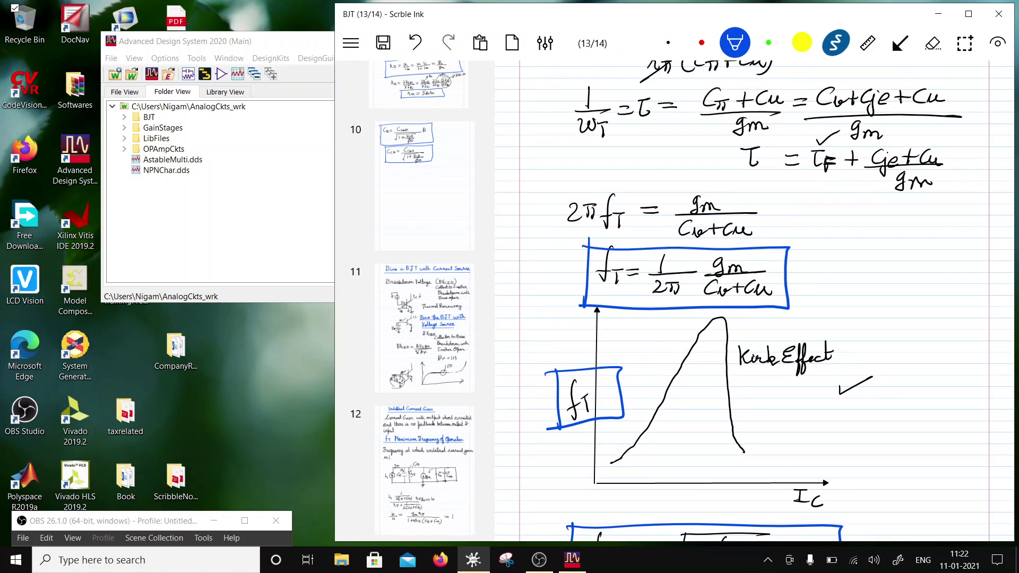
{"action": "left_click_drag", "start_coordinate": [813, 178], "coordinate": [842, 178]}
- Draw a series capacitor with a lead on each side in black straight lines below the boxed fmax formula
{"action": "scroll", "coordinate": [753, 301], "scroll_direction": "down", "scroll_amount": 8}
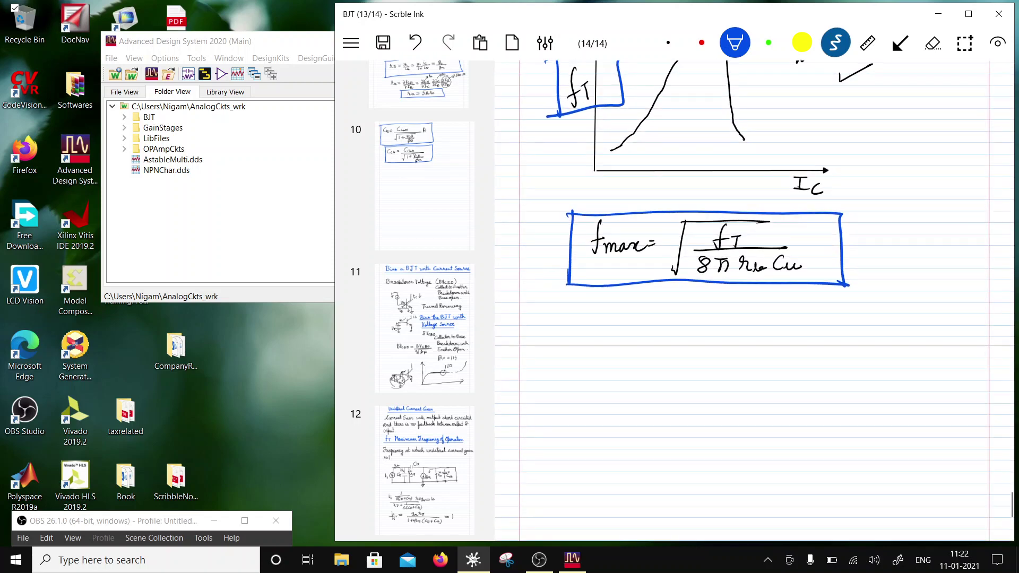
{"action": "scroll", "coordinate": [753, 301], "scroll_direction": "down", "scroll_amount": 1}
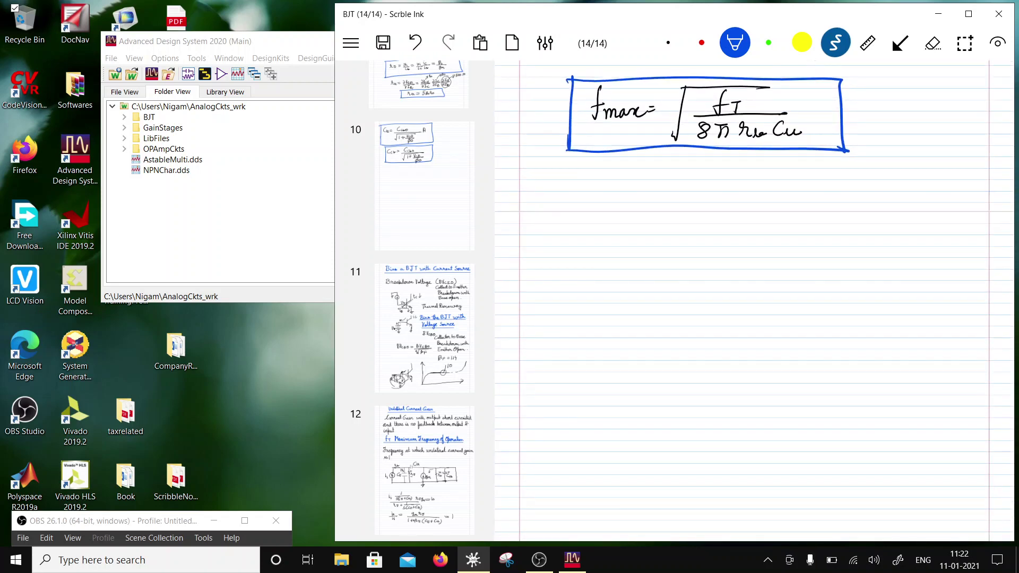
{"action": "left_click", "coordinate": [667, 42]}
{"action": "left_click", "coordinate": [900, 42]}
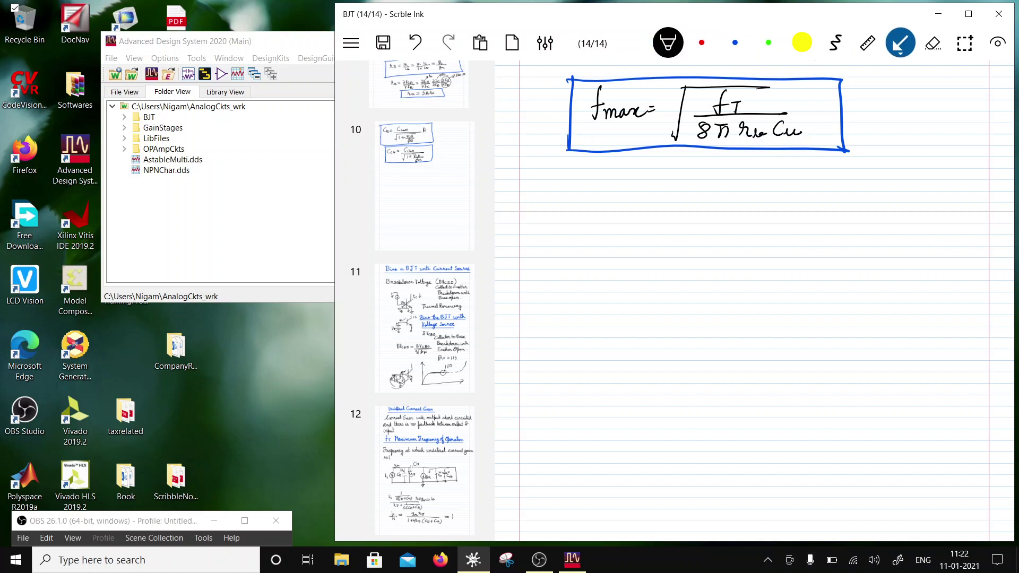
{"action": "left_click", "coordinate": [900, 43]}
{"action": "left_click", "coordinate": [789, 86]}
{"action": "left_click_drag", "start_coordinate": [668, 278], "coordinate": [675, 283]}
{"action": "left_click", "coordinate": [415, 43]}
{"action": "key", "text": "ctrl+z"}
{"action": "mouse_move", "coordinate": [672, 265]}
{"action": "left_mouse_down"}
{"action": "mouse_move", "coordinate": [671, 290]}
{"action": "mouse_move", "coordinate": [680, 266]}
{"action": "mouse_move", "coordinate": [679, 290]}
{"action": "mouse_move", "coordinate": [723, 280]}
{"action": "left_mouse_up"}
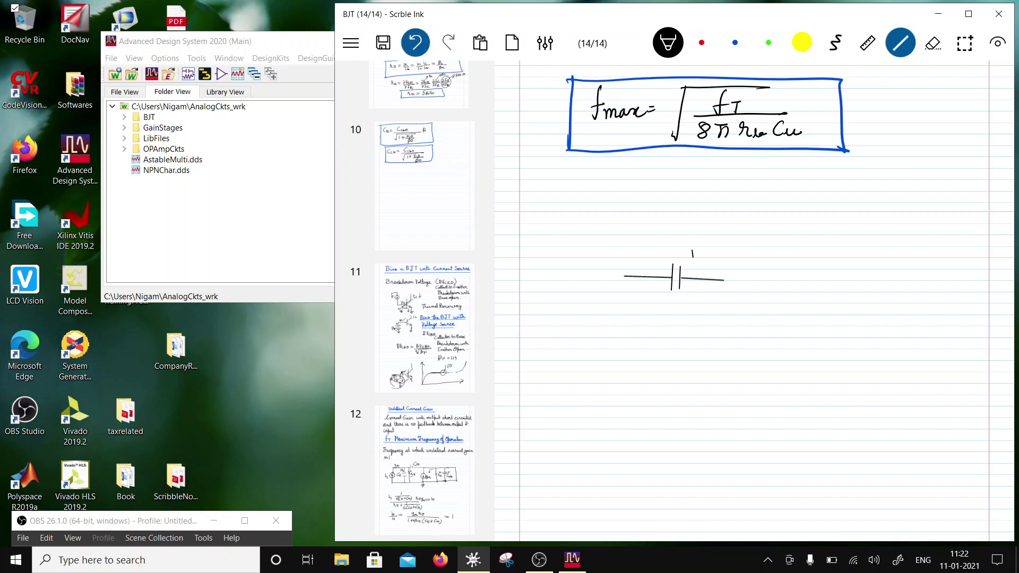
- Label the series capacitor Cgd in freehand and draw a shunt capacitor labelled Cgs from its input-side lead
{"action": "left_click", "coordinate": [415, 43]}
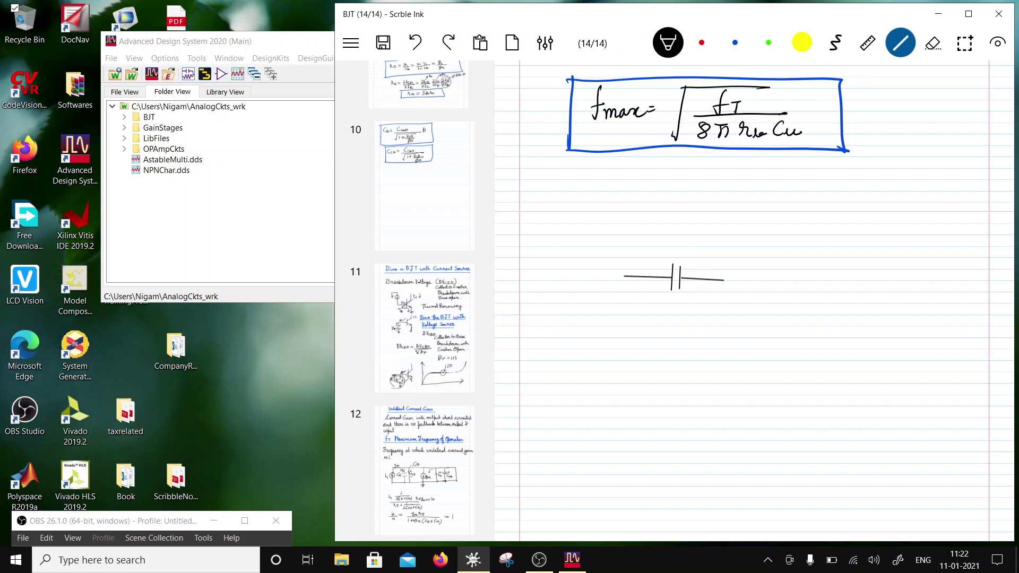
{"action": "left_click_drag", "start_coordinate": [698, 254], "coordinate": [698, 262]}
{"action": "left_click", "coordinate": [415, 43]}
{"action": "left_click", "coordinate": [835, 42]}
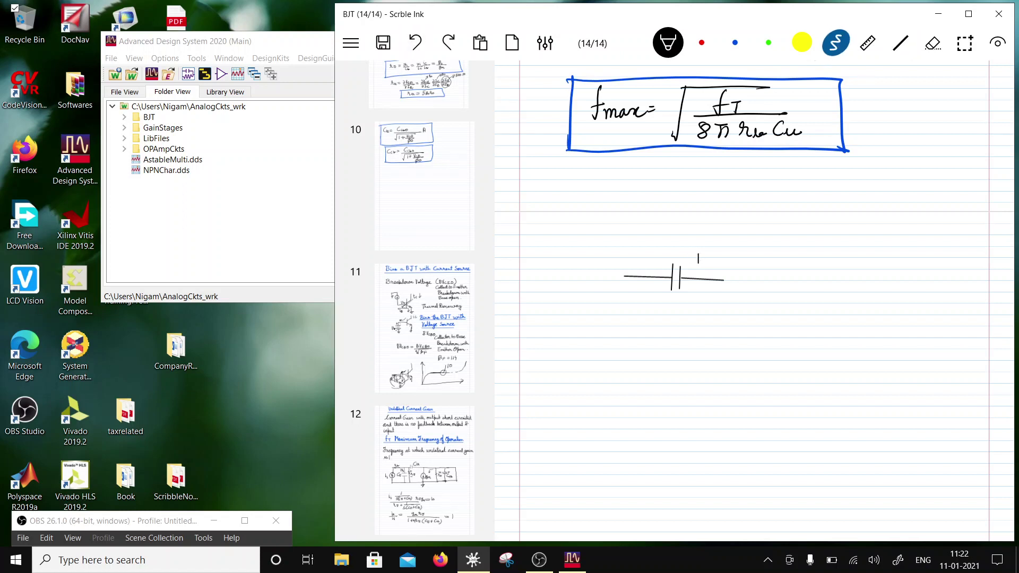
{"action": "mouse_move", "coordinate": [702, 257]}
{"action": "left_mouse_down"}
{"action": "mouse_move", "coordinate": [705, 279]}
{"action": "mouse_move", "coordinate": [725, 272]}
{"action": "left_mouse_up"}
{"action": "mouse_move", "coordinate": [626, 277]}
{"action": "left_mouse_down"}
{"action": "mouse_move", "coordinate": [627, 312]}
{"action": "mouse_move", "coordinate": [616, 313]}
{"action": "mouse_move", "coordinate": [646, 312]}
{"action": "mouse_move", "coordinate": [628, 351]}
{"action": "left_mouse_up"}
{"action": "mouse_move", "coordinate": [596, 313]}
{"action": "left_mouse_down"}
{"action": "mouse_move", "coordinate": [592, 342]}
{"action": "mouse_move", "coordinate": [603, 332]}
{"action": "left_mouse_up"}
- Draw a downward current source labelled gm at Cgd's output side and join it to Cgs with a bottom wire
{"action": "mouse_move", "coordinate": [715, 280]}
{"action": "left_mouse_down"}
{"action": "mouse_move", "coordinate": [753, 281]}
{"action": "mouse_move", "coordinate": [742, 313]}
{"action": "left_mouse_up"}
{"action": "mouse_move", "coordinate": [741, 308]}
{"action": "left_mouse_down"}
{"action": "mouse_move", "coordinate": [728, 326]}
{"action": "mouse_move", "coordinate": [742, 310]}
{"action": "mouse_move", "coordinate": [738, 326]}
{"action": "left_mouse_up"}
{"action": "mouse_move", "coordinate": [734, 321]}
{"action": "left_mouse_down"}
{"action": "mouse_move", "coordinate": [763, 325]}
{"action": "mouse_move", "coordinate": [756, 338]}
{"action": "left_mouse_up"}
{"action": "mouse_move", "coordinate": [768, 324]}
{"action": "left_mouse_down"}
{"action": "mouse_move", "coordinate": [782, 334]}
{"action": "mouse_move", "coordinate": [739, 356]}
{"action": "left_mouse_up"}
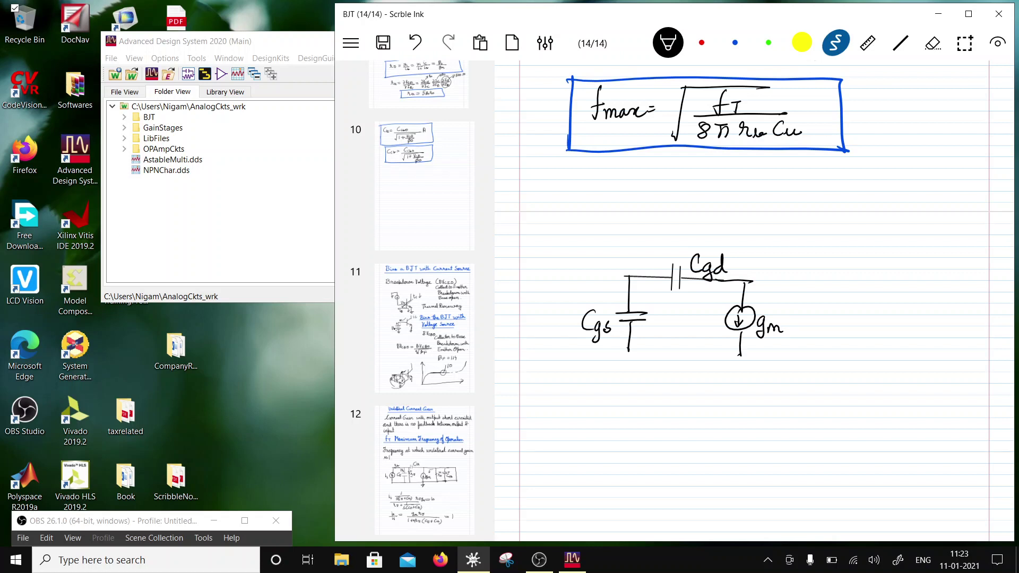
{"action": "left_click_drag", "start_coordinate": [627, 351], "coordinate": [757, 356]}
{"action": "key", "text": "super+space"}
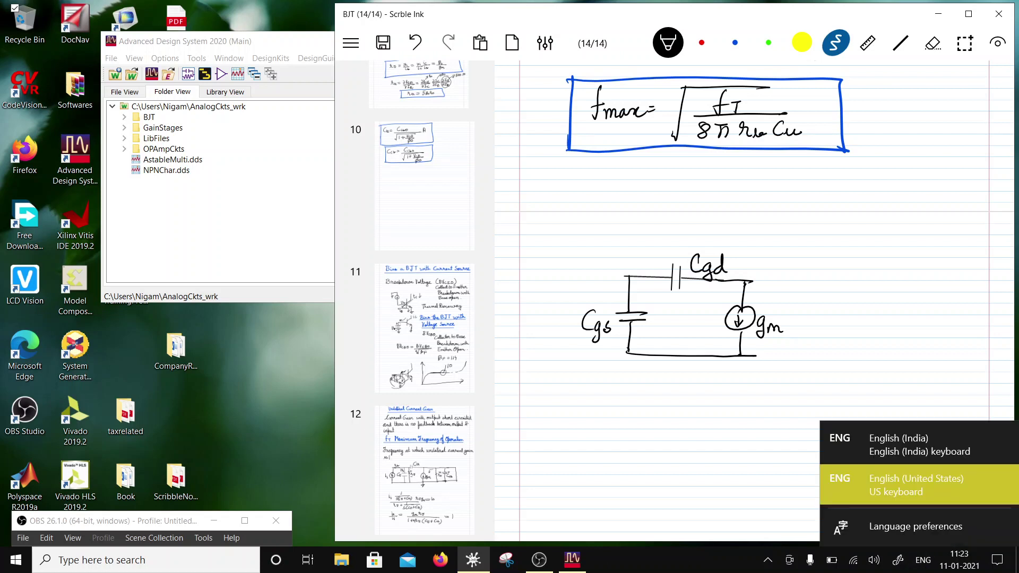
- Extend the output wires and draw a parallel resistor labelled gds next to the gm source
{"action": "mouse_move", "coordinate": [756, 281]}
{"action": "left_mouse_down"}
{"action": "mouse_move", "coordinate": [844, 281]}
{"action": "mouse_move", "coordinate": [822, 283]}
{"action": "mouse_move", "coordinate": [815, 305]}
{"action": "mouse_move", "coordinate": [822, 360]}
{"action": "left_mouse_up"}
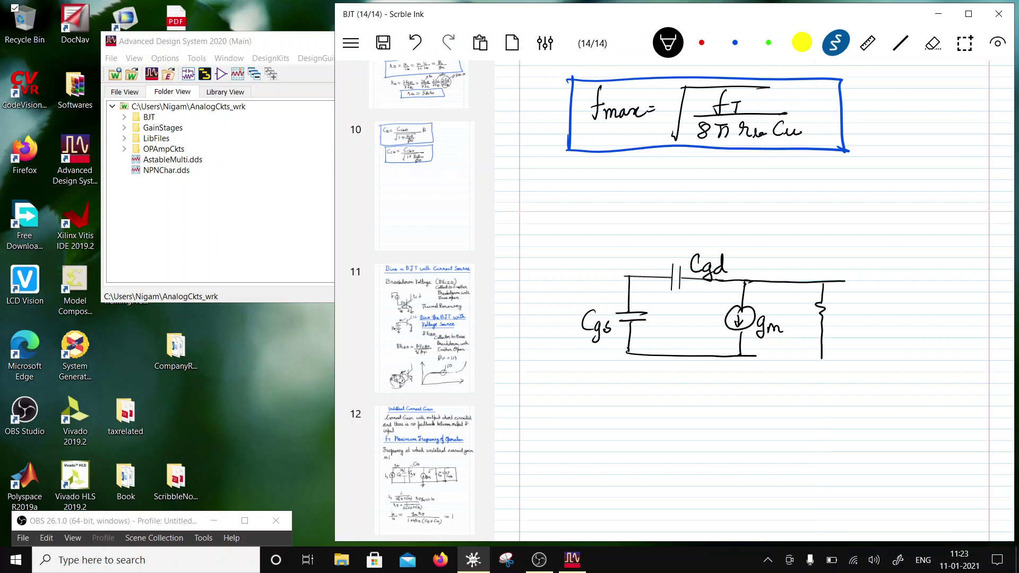
{"action": "left_click_drag", "start_coordinate": [751, 355], "coordinate": [838, 355]}
{"action": "left_click_drag", "start_coordinate": [836, 313], "coordinate": [829, 333]}
{"action": "mouse_move", "coordinate": [844, 321]}
{"action": "left_mouse_down"}
{"action": "mouse_move", "coordinate": [839, 329]}
{"action": "mouse_move", "coordinate": [843, 307]}
{"action": "left_mouse_up"}
{"action": "left_click_drag", "start_coordinate": [848, 319], "coordinate": [848, 328]}
- Draw a parallel capacitor labelled Cdb across the output beside gds
{"action": "mouse_move", "coordinate": [844, 282]}
{"action": "left_mouse_down"}
{"action": "mouse_move", "coordinate": [892, 283]}
{"action": "mouse_move", "coordinate": [869, 309]}
{"action": "mouse_move", "coordinate": [884, 313]}
{"action": "left_mouse_up"}
{"action": "mouse_move", "coordinate": [853, 324]}
{"action": "left_mouse_down"}
{"action": "mouse_move", "coordinate": [888, 324]}
{"action": "mouse_move", "coordinate": [868, 355]}
{"action": "mouse_move", "coordinate": [891, 353]}
{"action": "left_mouse_up"}
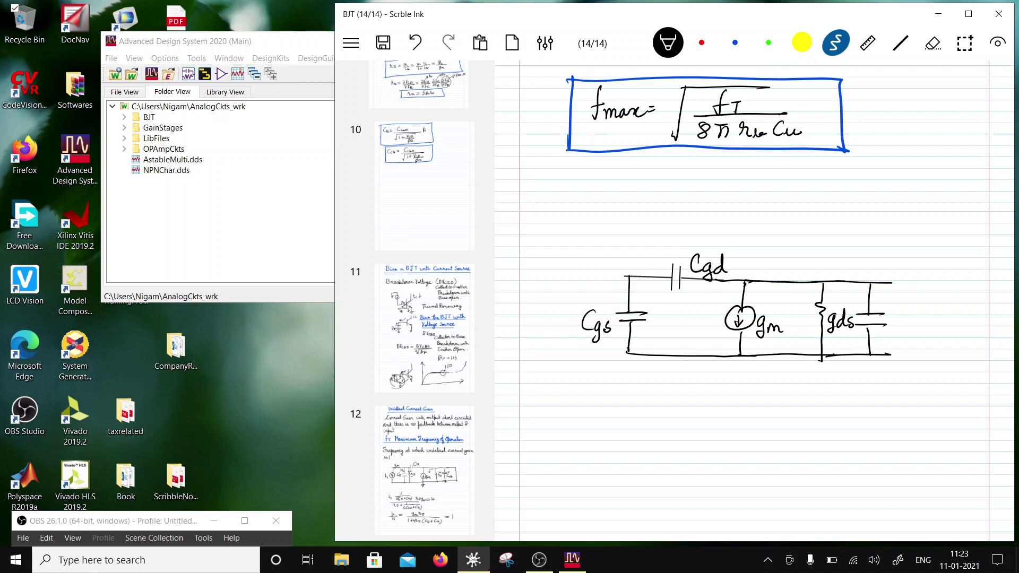
{"action": "mouse_move", "coordinate": [898, 317]}
{"action": "left_mouse_down"}
{"action": "mouse_move", "coordinate": [897, 330]}
{"action": "mouse_move", "coordinate": [919, 329]}
{"action": "left_mouse_up"}
- Short the output with a vertical wire after Cdb and add a ground symbol to the bottom wire
{"action": "mouse_move", "coordinate": [883, 283]}
{"action": "left_mouse_down"}
{"action": "mouse_move", "coordinate": [935, 283]}
{"action": "mouse_move", "coordinate": [936, 360]}
{"action": "mouse_move", "coordinate": [925, 352]}
{"action": "mouse_move", "coordinate": [949, 351]}
{"action": "mouse_move", "coordinate": [936, 354]}
{"action": "left_mouse_up"}
{"action": "mouse_move", "coordinate": [731, 355]}
{"action": "left_mouse_down"}
{"action": "mouse_move", "coordinate": [730, 371]}
{"action": "mouse_move", "coordinate": [745, 369]}
{"action": "left_mouse_up"}
{"action": "left_click_drag", "start_coordinate": [722, 371], "coordinate": [736, 372]}
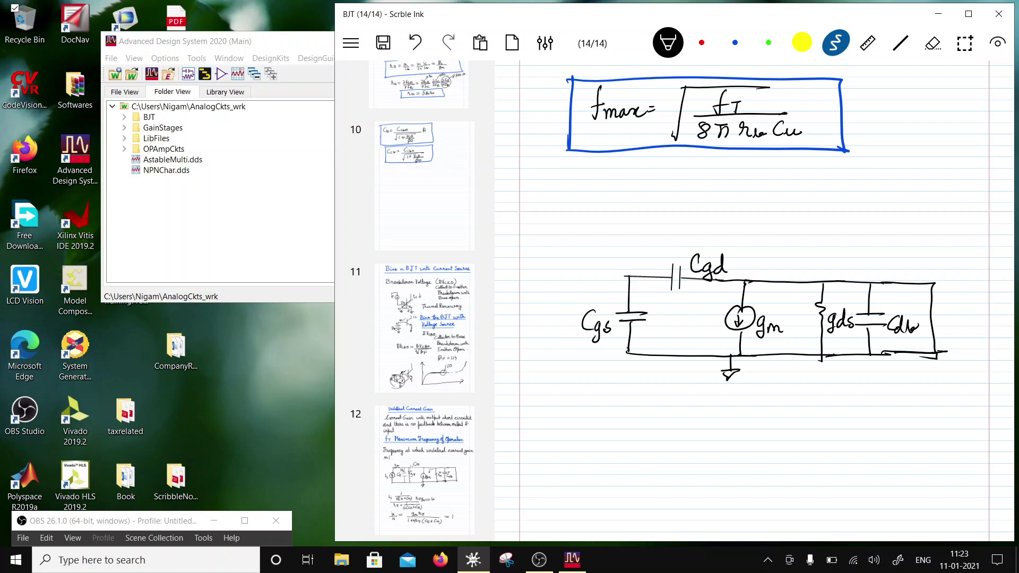
- Draw an upward input current source labelled ii in parallel with Cgs and wire it to the circuit
{"action": "left_click_drag", "start_coordinate": [552, 276], "coordinate": [630, 276]}
{"action": "left_click_drag", "start_coordinate": [555, 275], "coordinate": [555, 304]}
{"action": "mouse_move", "coordinate": [556, 322]}
{"action": "left_mouse_down"}
{"action": "mouse_move", "coordinate": [555, 346]}
{"action": "mouse_move", "coordinate": [533, 330]}
{"action": "mouse_move", "coordinate": [554, 352]}
{"action": "mouse_move", "coordinate": [630, 351]}
{"action": "left_mouse_up"}
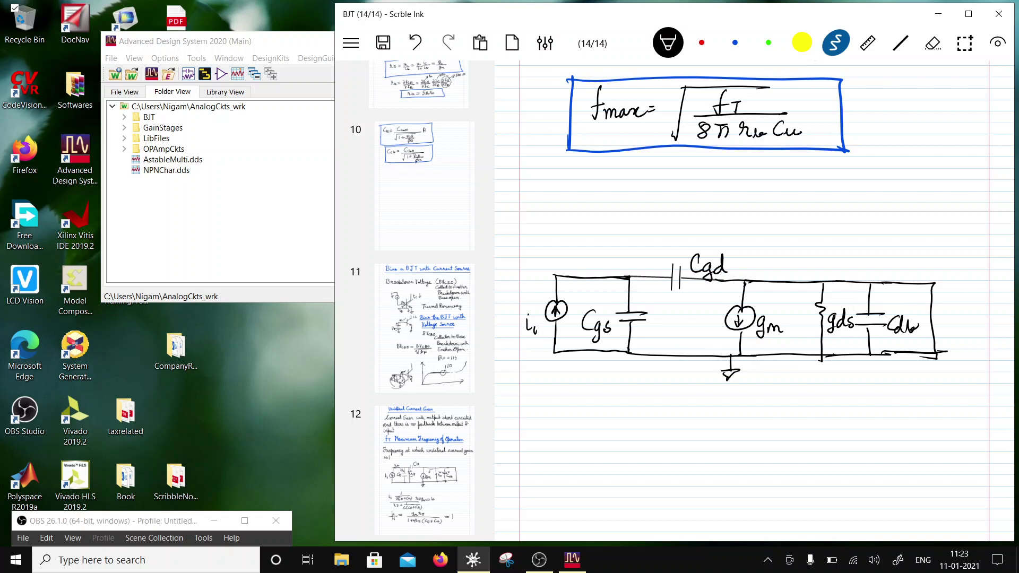
- Write the input voltage equation vi = ii / (s(Cgs + Cgd)) below the small-signal circuit
{"action": "scroll", "coordinate": [753, 297], "scroll_direction": "down", "scroll_amount": 4}
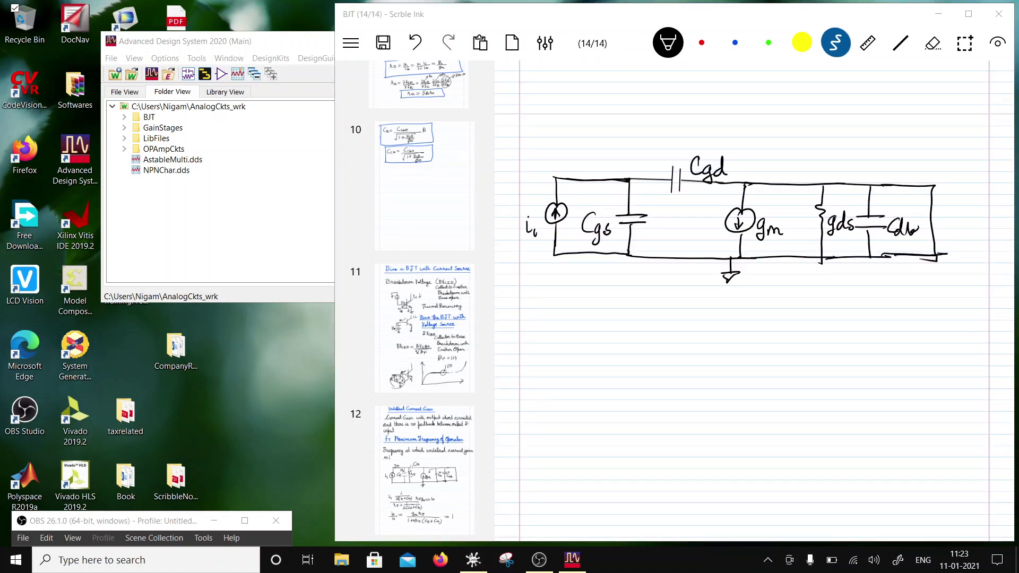
{"action": "mouse_move", "coordinate": [610, 320]}
{"action": "left_mouse_down"}
{"action": "mouse_move", "coordinate": [617, 333]}
{"action": "mouse_move", "coordinate": [628, 321]}
{"action": "left_mouse_up"}
{"action": "mouse_move", "coordinate": [629, 328]}
{"action": "left_mouse_down"}
{"action": "mouse_move", "coordinate": [631, 338]}
{"action": "mouse_move", "coordinate": [655, 327]}
{"action": "left_mouse_up"}
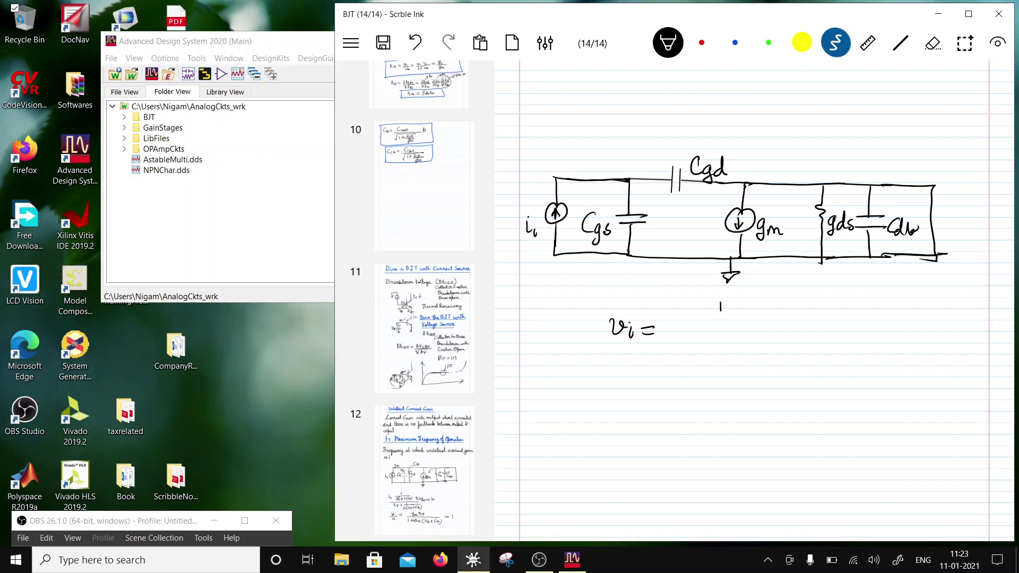
{"action": "left_click_drag", "start_coordinate": [720, 310], "coordinate": [720, 321]}
{"action": "left_click_drag", "start_coordinate": [685, 328], "coordinate": [781, 321]}
{"action": "left_click_drag", "start_coordinate": [711, 337], "coordinate": [708, 351]}
{"action": "mouse_move", "coordinate": [720, 342]}
{"action": "left_mouse_down"}
{"action": "mouse_move", "coordinate": [713, 361]}
{"action": "mouse_move", "coordinate": [738, 349]}
{"action": "left_mouse_up"}
{"action": "mouse_move", "coordinate": [732, 343]}
{"action": "left_mouse_down"}
{"action": "mouse_move", "coordinate": [759, 359]}
{"action": "mouse_move", "coordinate": [775, 349]}
{"action": "left_mouse_up"}
{"action": "left_click_drag", "start_coordinate": [786, 330], "coordinate": [780, 357]}
{"action": "mouse_move", "coordinate": [704, 329]}
{"action": "left_mouse_down"}
{"action": "mouse_move", "coordinate": [699, 357]}
{"action": "mouse_move", "coordinate": [678, 352]}
{"action": "left_mouse_up"}
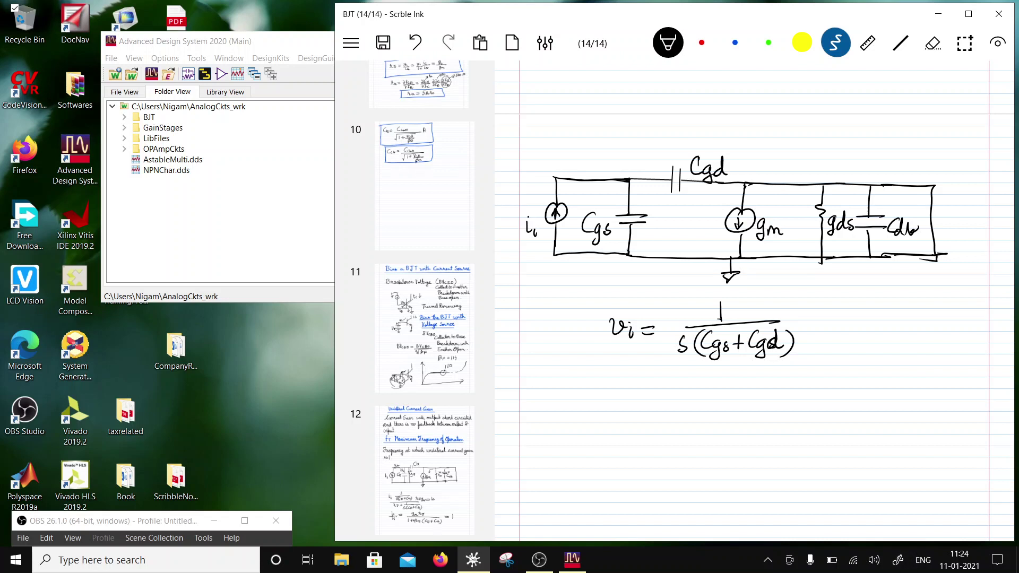
{"action": "mouse_move", "coordinate": [719, 303]}
{"action": "left_mouse_down"}
{"action": "mouse_move", "coordinate": [723, 322]}
{"action": "mouse_move", "coordinate": [735, 322]}
{"action": "left_mouse_up"}
- Write the output current equation io = gm ii / (s(Cgs + Cgd)) below the vi equation
{"action": "scroll", "coordinate": [753, 265], "scroll_direction": "down", "scroll_amount": 2}
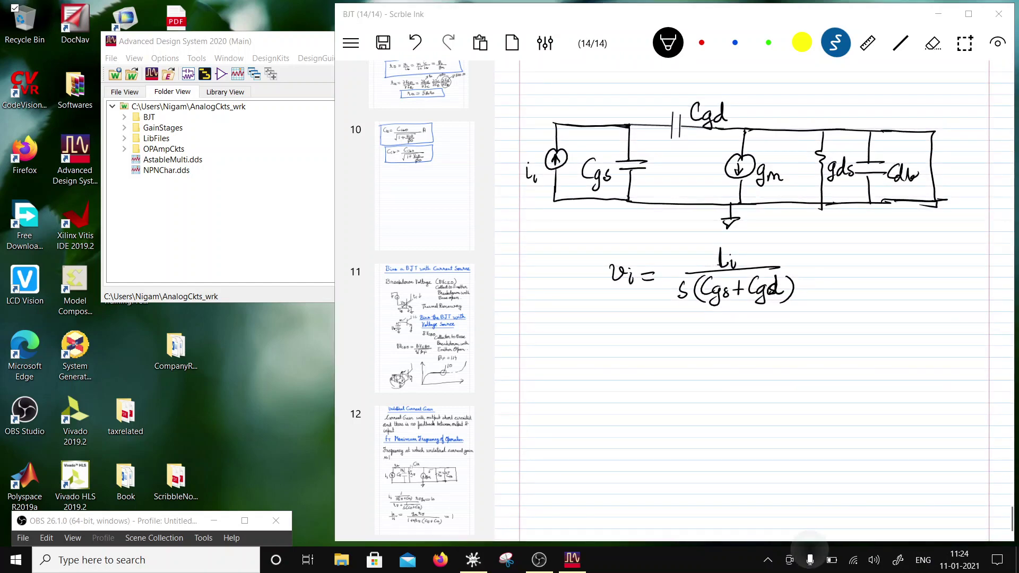
{"action": "mouse_move", "coordinate": [612, 321]}
{"action": "left_mouse_down"}
{"action": "mouse_move", "coordinate": [611, 346]}
{"action": "mouse_move", "coordinate": [624, 336]}
{"action": "left_mouse_up"}
{"action": "left_click_drag", "start_coordinate": [709, 328], "coordinate": [701, 348]}
{"action": "mouse_move", "coordinate": [712, 339]}
{"action": "left_mouse_down"}
{"action": "mouse_move", "coordinate": [742, 348]}
{"action": "mouse_move", "coordinate": [740, 333]}
{"action": "mouse_move", "coordinate": [752, 351]}
{"action": "left_mouse_up"}
{"action": "left_click_drag", "start_coordinate": [661, 360], "coordinate": [814, 357]}
{"action": "scroll", "coordinate": [753, 265], "scroll_direction": "down", "scroll_amount": 2}
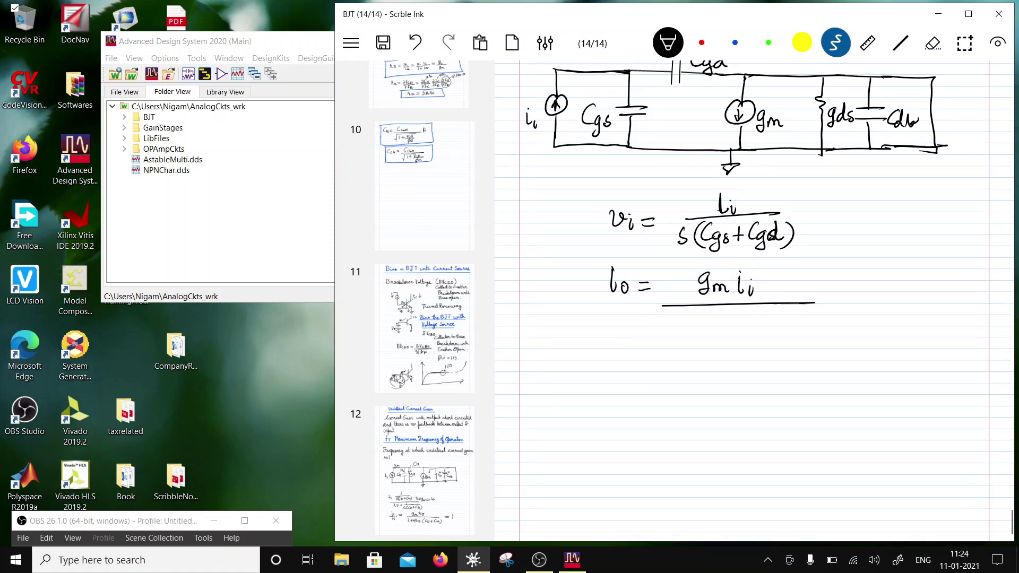
{"action": "left_click_drag", "start_coordinate": [703, 309], "coordinate": [691, 325]}
{"action": "mouse_move", "coordinate": [723, 308]}
{"action": "left_mouse_down"}
{"action": "mouse_move", "coordinate": [720, 333]}
{"action": "mouse_move", "coordinate": [734, 325]}
{"action": "left_mouse_up"}
{"action": "mouse_move", "coordinate": [749, 311]}
{"action": "left_mouse_down"}
{"action": "mouse_move", "coordinate": [749, 325]}
{"action": "mouse_move", "coordinate": [764, 323]}
{"action": "mouse_move", "coordinate": [769, 335]}
{"action": "mouse_move", "coordinate": [789, 304]}
{"action": "mouse_move", "coordinate": [793, 333]}
{"action": "left_mouse_up"}
{"action": "left_click_drag", "start_coordinate": [717, 304], "coordinate": [717, 335]}
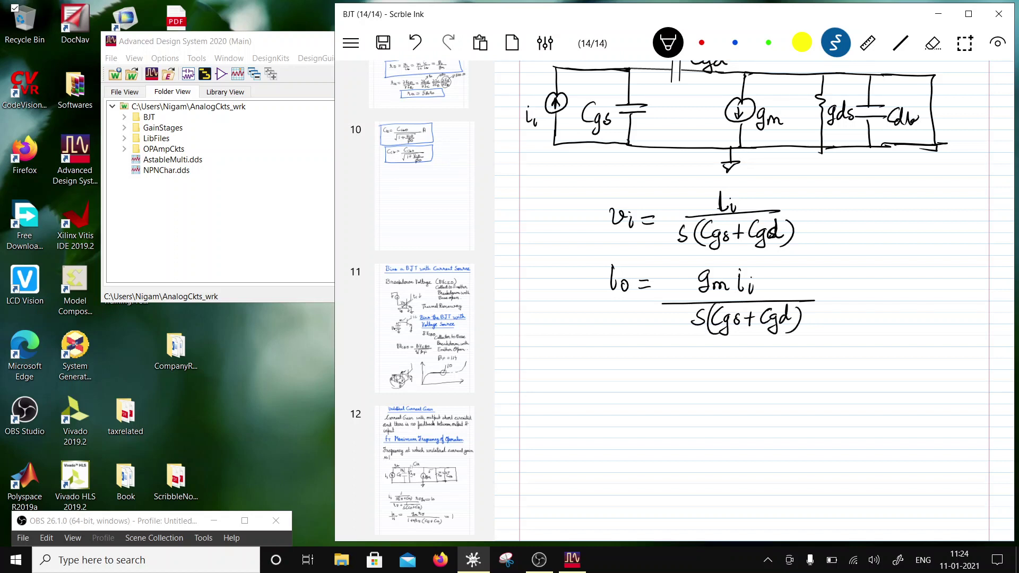
- Write the current gain condition io/ii = gm / (s(Cgs + Cgd)) = 1 on the following lines
{"action": "scroll", "coordinate": [753, 297], "scroll_direction": "down", "scroll_amount": 1}
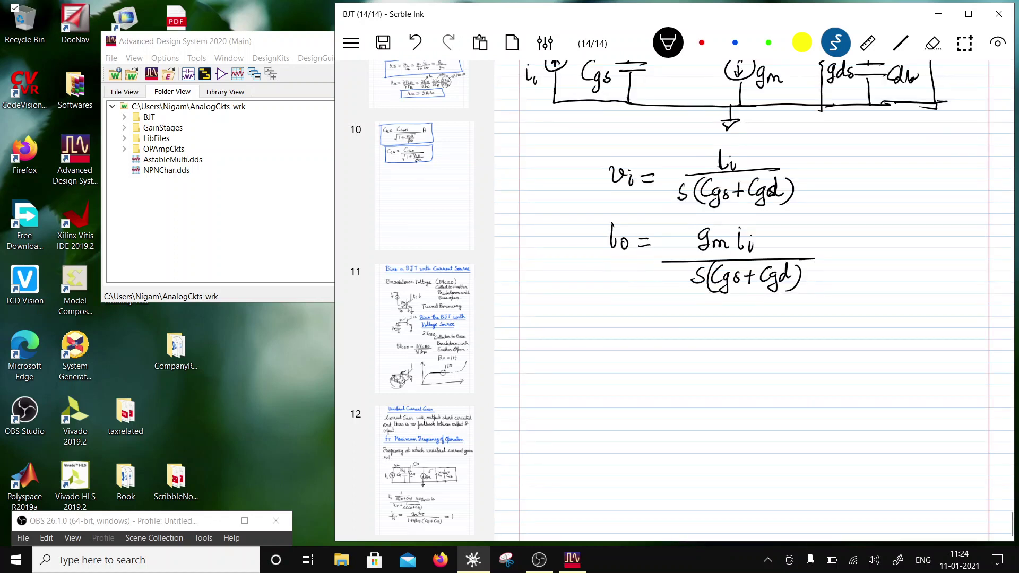
{"action": "scroll", "coordinate": [753, 297], "scroll_direction": "up", "scroll_amount": 1}
{"action": "mouse_move", "coordinate": [617, 304]}
{"action": "left_mouse_down"}
{"action": "mouse_move", "coordinate": [617, 323]}
{"action": "mouse_move", "coordinate": [627, 314]}
{"action": "mouse_move", "coordinate": [644, 326]}
{"action": "left_mouse_up"}
{"action": "mouse_move", "coordinate": [621, 332]}
{"action": "left_mouse_down"}
{"action": "mouse_move", "coordinate": [623, 347]}
{"action": "mouse_move", "coordinate": [635, 349]}
{"action": "mouse_move", "coordinate": [669, 322]}
{"action": "left_mouse_up"}
{"action": "left_click_drag", "start_coordinate": [657, 331], "coordinate": [742, 329]}
{"action": "mouse_move", "coordinate": [693, 334]}
{"action": "left_mouse_down"}
{"action": "mouse_move", "coordinate": [783, 328]}
{"action": "mouse_move", "coordinate": [700, 355]}
{"action": "mouse_move", "coordinate": [780, 363]}
{"action": "mouse_move", "coordinate": [798, 361]}
{"action": "mouse_move", "coordinate": [807, 329]}
{"action": "mouse_move", "coordinate": [840, 329]}
{"action": "left_mouse_up"}
{"action": "left_click_drag", "start_coordinate": [825, 334], "coordinate": [858, 342]}
- Write ωT = gm / (Cgs + Cgd) below the unity current gain equation
{"action": "scroll", "coordinate": [753, 297], "scroll_direction": "down", "scroll_amount": 2}
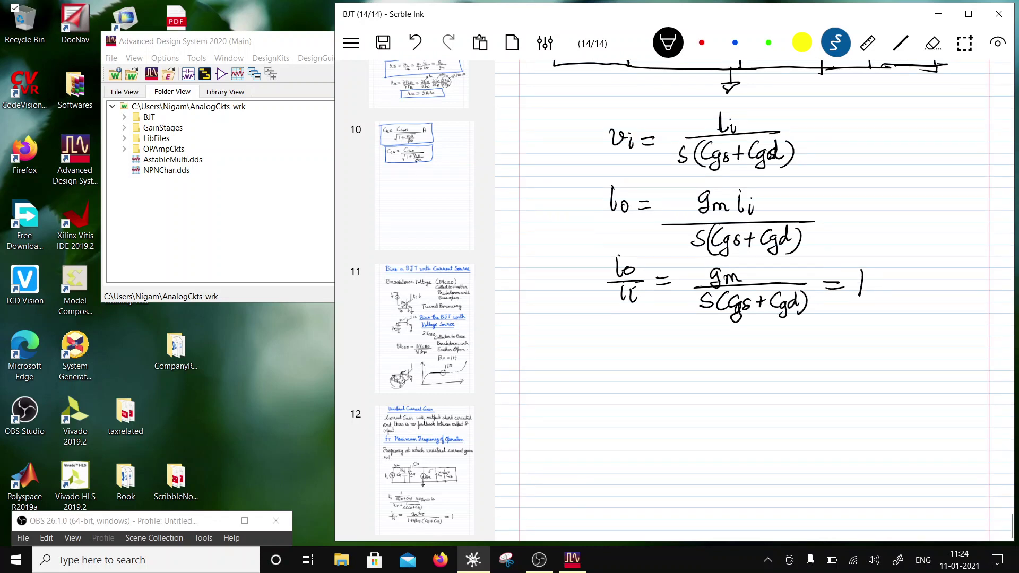
{"action": "mouse_move", "coordinate": [623, 338]}
{"action": "left_mouse_down"}
{"action": "mouse_move", "coordinate": [631, 351]}
{"action": "mouse_move", "coordinate": [641, 341]}
{"action": "left_mouse_up"}
{"action": "mouse_move", "coordinate": [643, 348]}
{"action": "left_mouse_down"}
{"action": "mouse_move", "coordinate": [655, 346]}
{"action": "mouse_move", "coordinate": [647, 361]}
{"action": "left_mouse_up"}
{"action": "mouse_move", "coordinate": [656, 346]}
{"action": "left_mouse_down"}
{"action": "mouse_move", "coordinate": [706, 358]}
{"action": "mouse_move", "coordinate": [791, 352]}
{"action": "left_mouse_up"}
{"action": "mouse_move", "coordinate": [710, 362]}
{"action": "left_mouse_down"}
{"action": "mouse_move", "coordinate": [710, 388]}
{"action": "mouse_move", "coordinate": [718, 376]}
{"action": "left_mouse_up"}
{"action": "mouse_move", "coordinate": [743, 362]}
{"action": "left_mouse_down"}
{"action": "mouse_move", "coordinate": [764, 373]}
{"action": "mouse_move", "coordinate": [761, 385]}
{"action": "mouse_move", "coordinate": [789, 375]}
{"action": "left_mouse_up"}
- Write fT = (1/2π) · gm / (Cgs + Cgd) below the ωT equation
{"action": "scroll", "coordinate": [753, 212], "scroll_direction": "down", "scroll_amount": 2}
{"action": "mouse_move", "coordinate": [632, 338]}
{"action": "left_mouse_down"}
{"action": "mouse_move", "coordinate": [628, 364]}
{"action": "mouse_move", "coordinate": [653, 350]}
{"action": "mouse_move", "coordinate": [644, 367]}
{"action": "mouse_move", "coordinate": [668, 357]}
{"action": "left_mouse_up"}
{"action": "left_click_drag", "start_coordinate": [658, 363], "coordinate": [668, 361]}
{"action": "mouse_move", "coordinate": [701, 340]}
{"action": "left_mouse_down"}
{"action": "mouse_move", "coordinate": [699, 363]}
{"action": "mouse_move", "coordinate": [733, 359]}
{"action": "left_mouse_up"}
{"action": "left_click_drag", "start_coordinate": [688, 370], "coordinate": [700, 383]}
{"action": "mouse_move", "coordinate": [703, 370]}
{"action": "left_mouse_down"}
{"action": "mouse_move", "coordinate": [719, 367]}
{"action": "mouse_move", "coordinate": [709, 383]}
{"action": "left_mouse_up"}
{"action": "left_click_drag", "start_coordinate": [718, 370], "coordinate": [722, 383]}
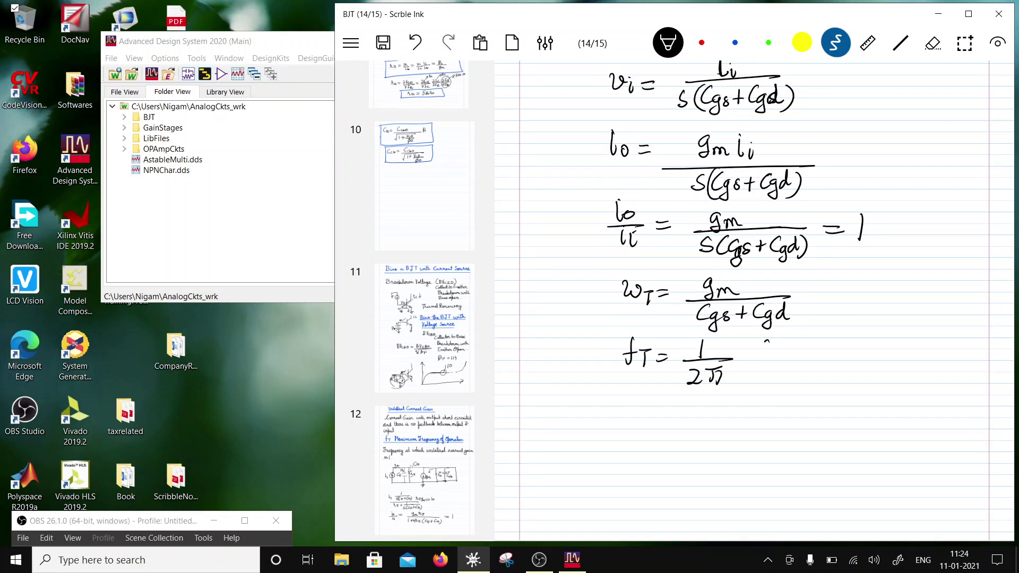
{"action": "mouse_move", "coordinate": [770, 344]}
{"action": "left_mouse_down"}
{"action": "mouse_move", "coordinate": [761, 366]}
{"action": "mouse_move", "coordinate": [840, 362]}
{"action": "left_mouse_up"}
{"action": "left_click_drag", "start_coordinate": [767, 372], "coordinate": [768, 401]}
{"action": "left_click_drag", "start_coordinate": [784, 377], "coordinate": [777, 389]}
{"action": "mouse_move", "coordinate": [795, 372]}
{"action": "left_mouse_down"}
{"action": "mouse_move", "coordinate": [794, 386]}
{"action": "mouse_move", "coordinate": [802, 378]}
{"action": "left_mouse_up"}
{"action": "mouse_move", "coordinate": [814, 372]}
{"action": "left_mouse_down"}
{"action": "mouse_move", "coordinate": [812, 401]}
{"action": "mouse_move", "coordinate": [836, 389]}
{"action": "left_mouse_up"}
- Write the time constant equation τ = Cgs/gm + Cgd/gm below the fT equation
{"action": "scroll", "coordinate": [754, 298], "scroll_direction": "down", "scroll_amount": 3}
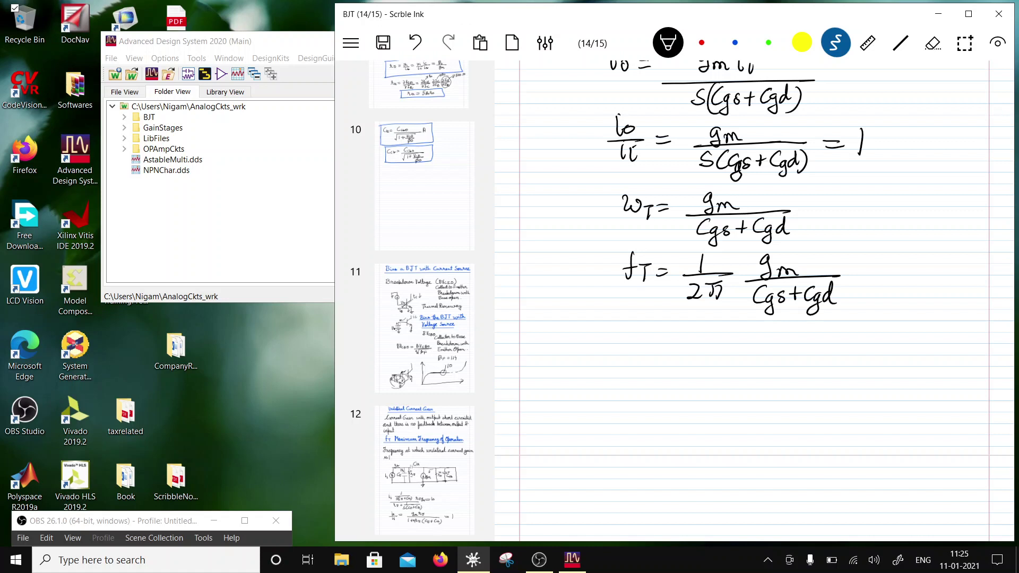
{"action": "left_click_drag", "start_coordinate": [624, 330], "coordinate": [642, 329]}
{"action": "left_click_drag", "start_coordinate": [631, 330], "coordinate": [637, 349]}
{"action": "left_click_drag", "start_coordinate": [709, 328], "coordinate": [708, 345]}
{"action": "left_click_drag", "start_coordinate": [715, 335], "coordinate": [703, 356]}
{"action": "mouse_move", "coordinate": [725, 337]}
{"action": "left_mouse_down"}
{"action": "mouse_move", "coordinate": [717, 345]}
{"action": "mouse_move", "coordinate": [732, 349]}
{"action": "mouse_move", "coordinate": [699, 373]}
{"action": "mouse_move", "coordinate": [778, 344]}
{"action": "left_mouse_up"}
{"action": "mouse_move", "coordinate": [791, 339]}
{"action": "left_mouse_down"}
{"action": "mouse_move", "coordinate": [789, 357]}
{"action": "mouse_move", "coordinate": [806, 326]}
{"action": "mouse_move", "coordinate": [804, 347]}
{"action": "left_mouse_up"}
{"action": "mouse_move", "coordinate": [762, 351]}
{"action": "left_mouse_down"}
{"action": "mouse_move", "coordinate": [816, 349]}
{"action": "mouse_move", "coordinate": [776, 377]}
{"action": "mouse_move", "coordinate": [807, 372]}
{"action": "left_mouse_up"}
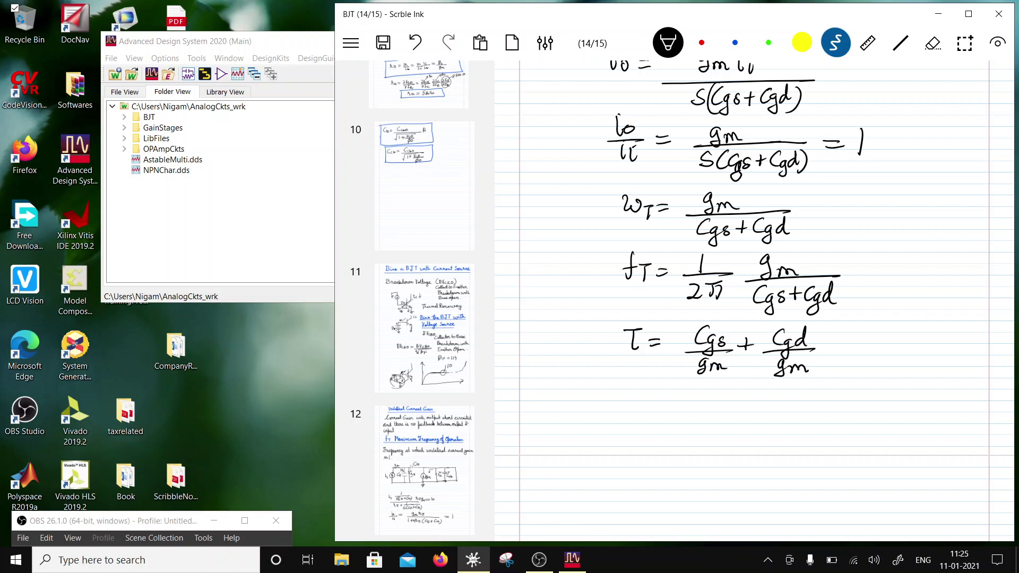
- Label the earlier boxed fmax and fT formulas on the previous page "BJT" in blue
{"action": "scroll", "coordinate": [754, 301], "scroll_direction": "up", "scroll_amount": 5}
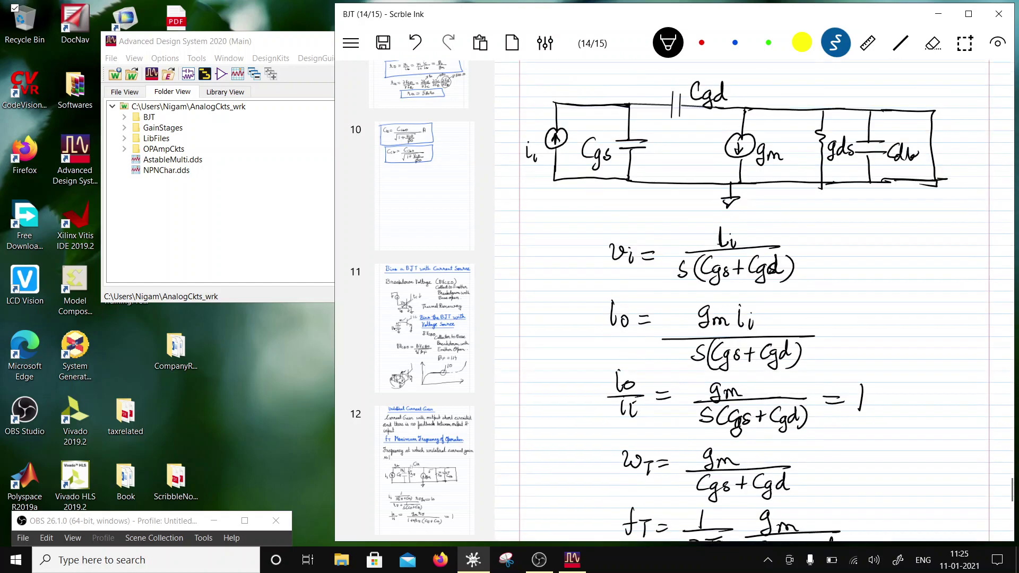
{"action": "scroll", "coordinate": [754, 301], "scroll_direction": "down", "scroll_amount": 4}
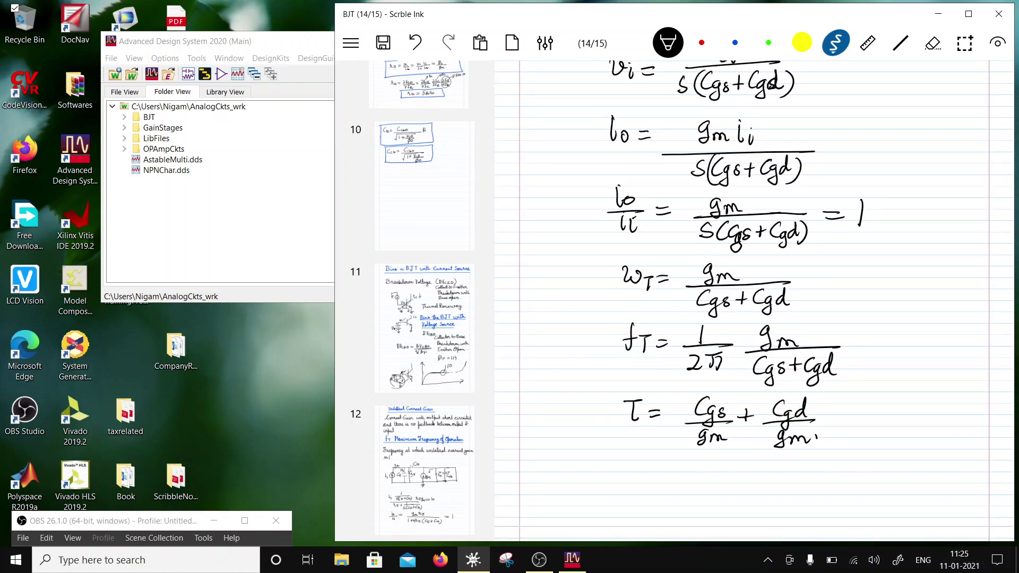
{"action": "left_click", "coordinate": [735, 42]}
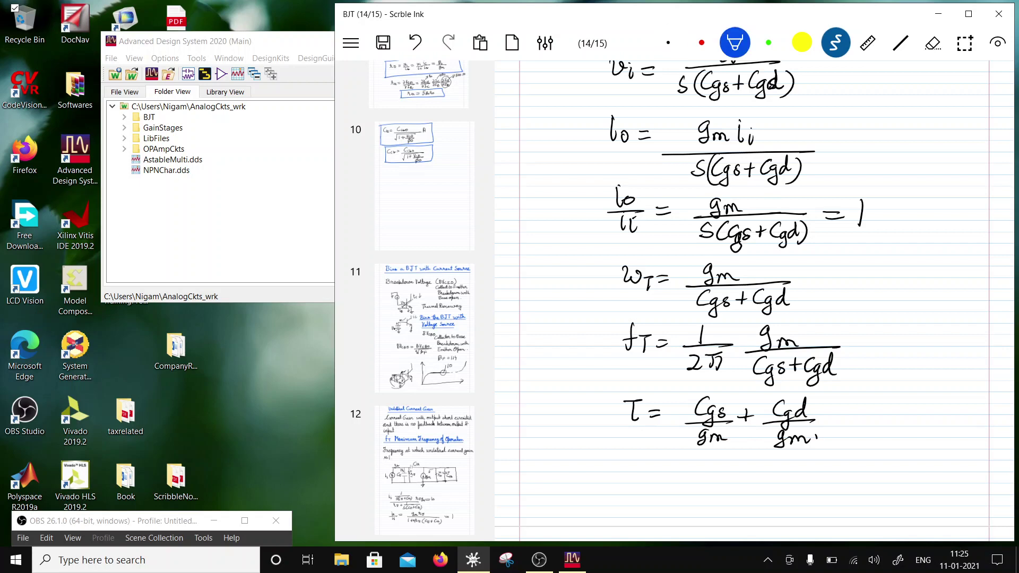
{"action": "scroll", "coordinate": [754, 300], "scroll_direction": "up", "scroll_amount": 15}
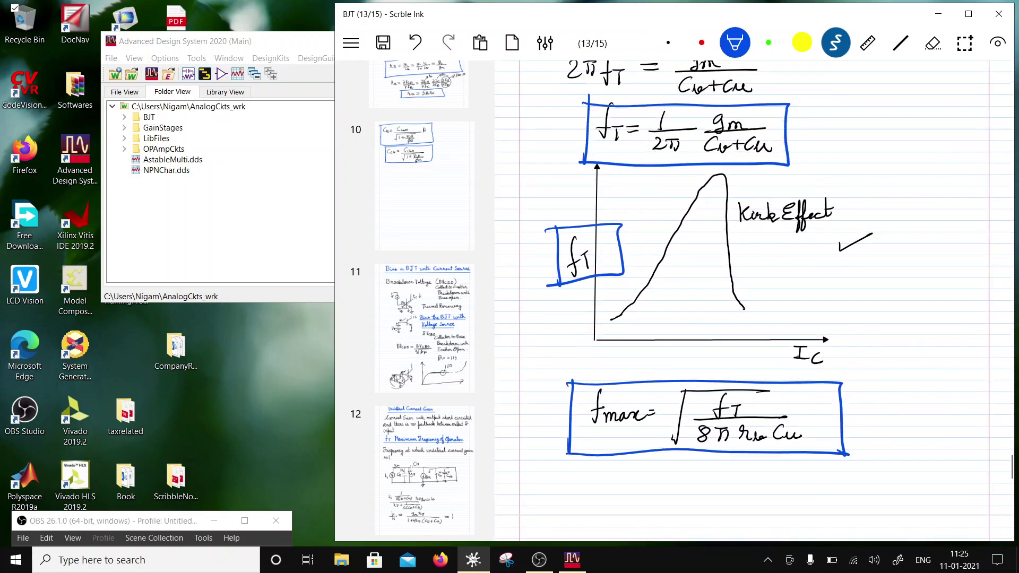
{"action": "mouse_move", "coordinate": [800, 390]}
{"action": "left_mouse_down"}
{"action": "mouse_move", "coordinate": [808, 406]}
{"action": "mouse_move", "coordinate": [830, 390]}
{"action": "mouse_move", "coordinate": [824, 407]}
{"action": "left_mouse_up"}
{"action": "mouse_move", "coordinate": [746, 167]}
{"action": "left_mouse_down"}
{"action": "mouse_move", "coordinate": [746, 180]}
{"action": "mouse_move", "coordinate": [768, 167]}
{"action": "mouse_move", "coordinate": [756, 182]}
{"action": "mouse_move", "coordinate": [781, 168]}
{"action": "left_mouse_up"}
{"action": "left_click_drag", "start_coordinate": [775, 168], "coordinate": [774, 186]}
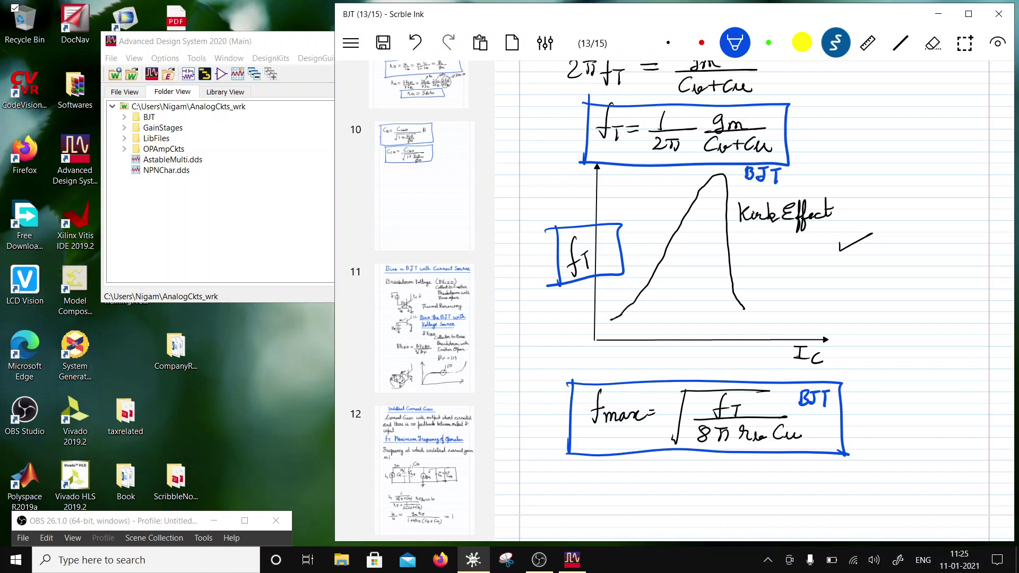
- Draw a blue box around the fT equation with Cgs and Cgd and label it "FET"
{"action": "scroll", "coordinate": [754, 300], "scroll_direction": "down", "scroll_amount": 10}
{"action": "scroll", "coordinate": [754, 301], "scroll_direction": "down", "scroll_amount": 6}
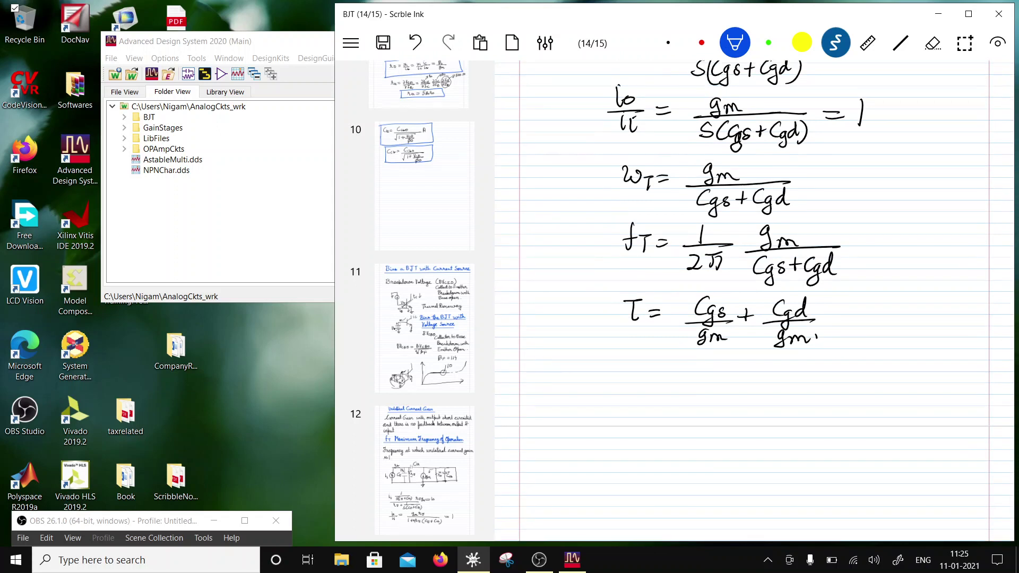
{"action": "mouse_move", "coordinate": [608, 211]}
{"action": "left_mouse_down"}
{"action": "mouse_move", "coordinate": [601, 285]}
{"action": "mouse_move", "coordinate": [846, 203]}
{"action": "mouse_move", "coordinate": [837, 289]}
{"action": "mouse_move", "coordinate": [602, 286]}
{"action": "left_mouse_up"}
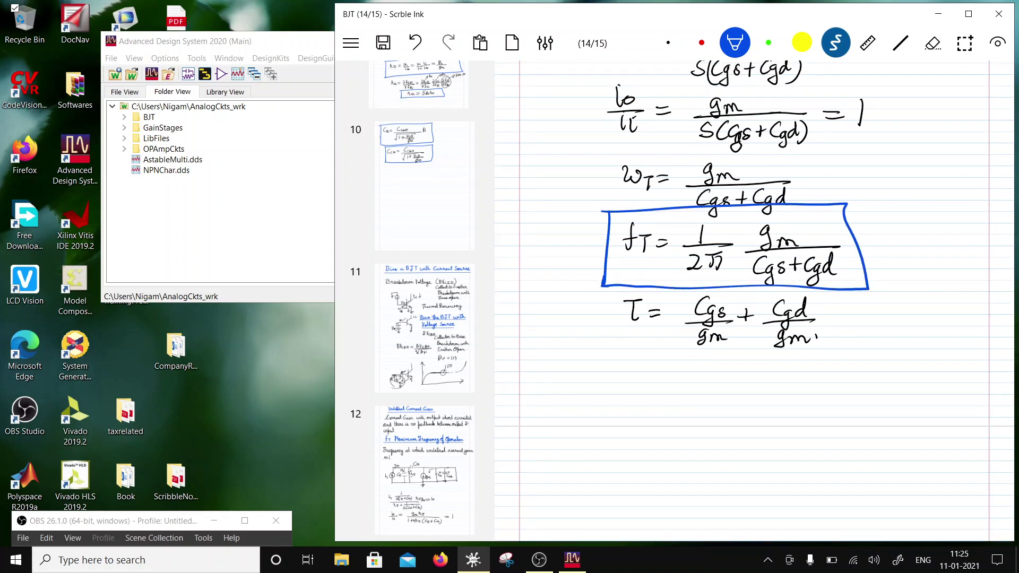
{"action": "mouse_move", "coordinate": [825, 209]}
{"action": "left_mouse_down"}
{"action": "mouse_move", "coordinate": [823, 228]}
{"action": "mouse_move", "coordinate": [839, 210]}
{"action": "left_mouse_up"}
{"action": "left_click_drag", "start_coordinate": [824, 219], "coordinate": [836, 217]}
{"action": "mouse_move", "coordinate": [845, 210]}
{"action": "left_mouse_down"}
{"action": "mouse_move", "coordinate": [843, 227]}
{"action": "mouse_move", "coordinate": [858, 210]}
{"action": "left_mouse_up"}
{"action": "left_click_drag", "start_coordinate": [845, 218], "coordinate": [861, 225]}
{"action": "mouse_move", "coordinate": [863, 212]}
{"action": "left_mouse_down"}
{"action": "mouse_move", "coordinate": [875, 211]}
{"action": "mouse_move", "coordinate": [868, 229]}
{"action": "left_mouse_up"}
- Write fmax = √(fT / (8π Cgd rg)) in black beside the τ equation, marking the circuit's upper input wire along the way
{"action": "left_click", "coordinate": [667, 43]}
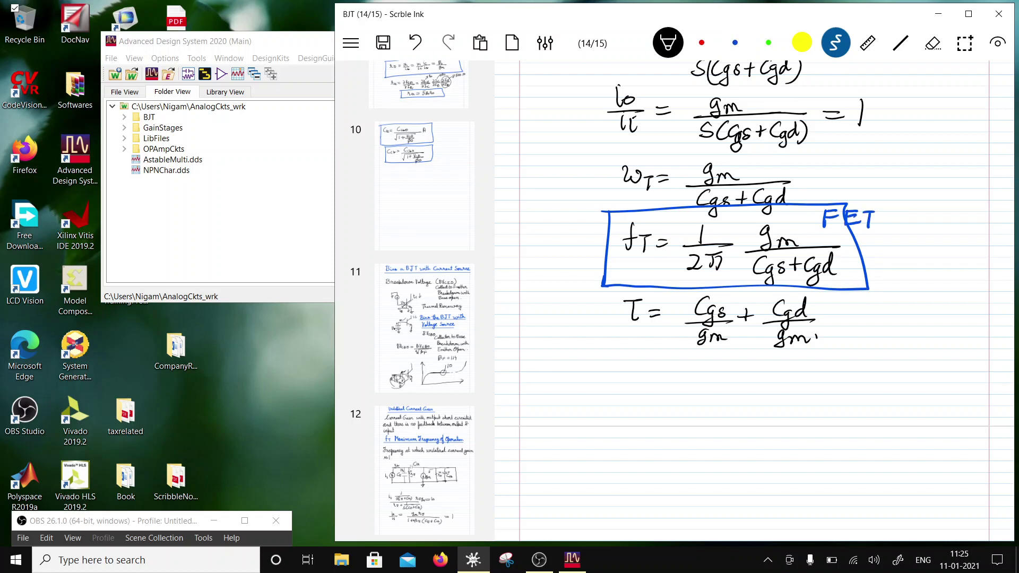
{"action": "left_click_drag", "start_coordinate": [858, 318], "coordinate": [848, 346]}
{"action": "mouse_move", "coordinate": [847, 335]}
{"action": "left_mouse_down"}
{"action": "mouse_move", "coordinate": [900, 342]}
{"action": "mouse_move", "coordinate": [925, 313]}
{"action": "mouse_move", "coordinate": [994, 311]}
{"action": "mouse_move", "coordinate": [940, 342]}
{"action": "mouse_move", "coordinate": [953, 330]}
{"action": "left_mouse_up"}
{"action": "mouse_move", "coordinate": [954, 328]}
{"action": "left_mouse_down"}
{"action": "mouse_move", "coordinate": [958, 342]}
{"action": "mouse_move", "coordinate": [989, 340]}
{"action": "mouse_move", "coordinate": [943, 353]}
{"action": "left_mouse_up"}
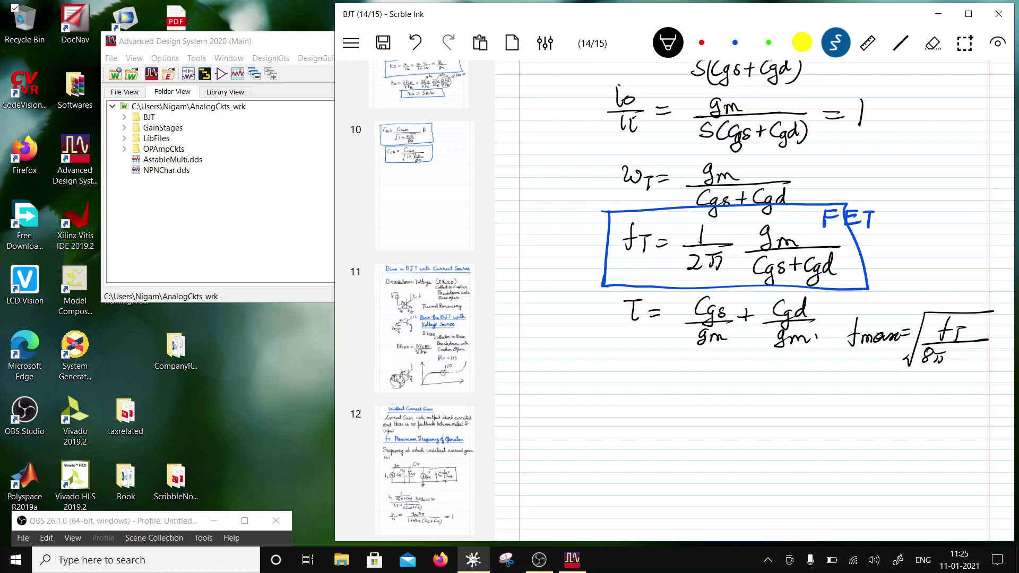
{"action": "scroll", "coordinate": [754, 302], "scroll_direction": "up", "scroll_amount": 7}
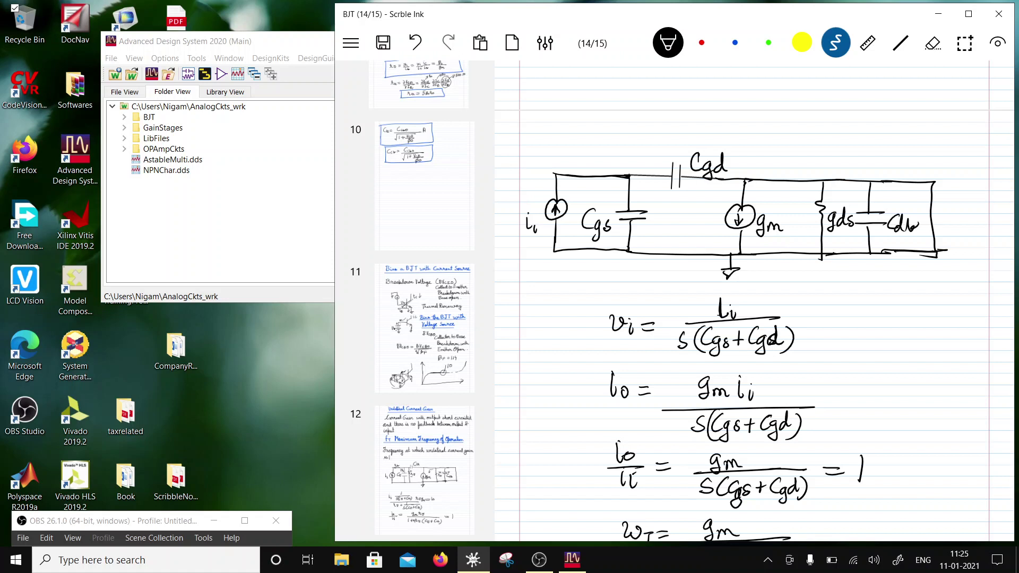
{"action": "mouse_move", "coordinate": [579, 175]}
{"action": "left_mouse_down"}
{"action": "mouse_move", "coordinate": [613, 177]}
{"action": "mouse_move", "coordinate": [583, 155]}
{"action": "left_mouse_up"}
{"action": "left_click_drag", "start_coordinate": [590, 158], "coordinate": [594, 177]}
{"action": "scroll", "coordinate": [754, 301], "scroll_direction": "down", "scroll_amount": 10}
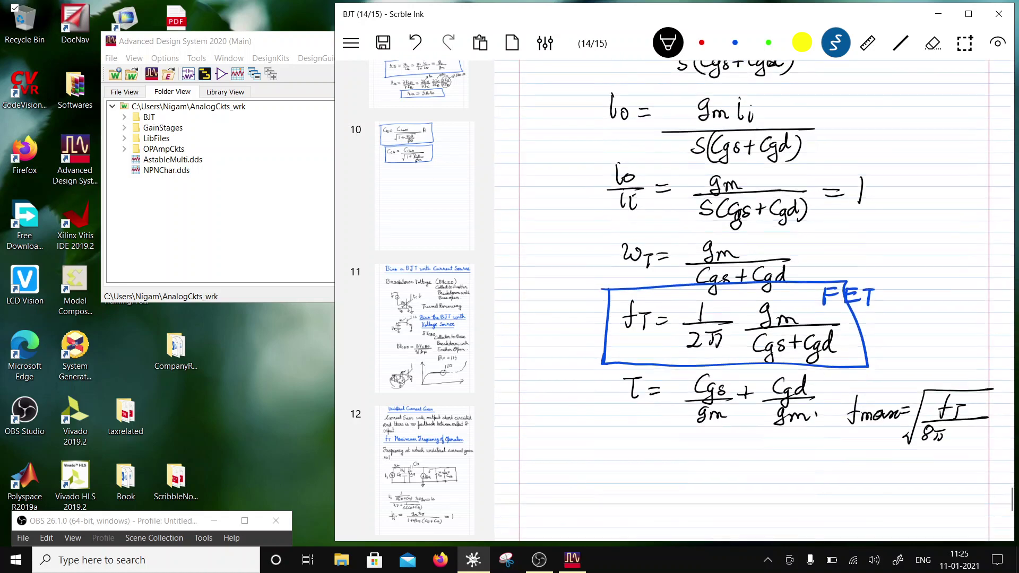
{"action": "left_click_drag", "start_coordinate": [958, 266], "coordinate": [946, 277]}
{"action": "left_click_drag", "start_coordinate": [962, 273], "coordinate": [952, 289]}
{"action": "mouse_move", "coordinate": [973, 271]}
{"action": "left_mouse_down"}
{"action": "mouse_move", "coordinate": [966, 279]}
{"action": "mouse_move", "coordinate": [991, 270]}
{"action": "mouse_move", "coordinate": [985, 290]}
{"action": "left_mouse_up"}
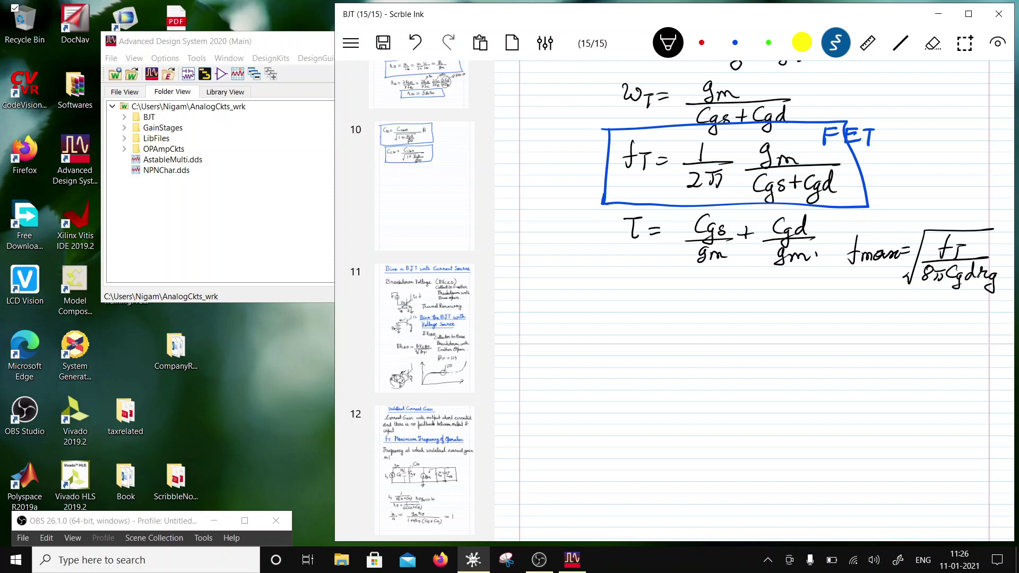
- Draw a blue box around the new fmax equation and label it "FET" above
{"action": "left_click", "coordinate": [734, 42]}
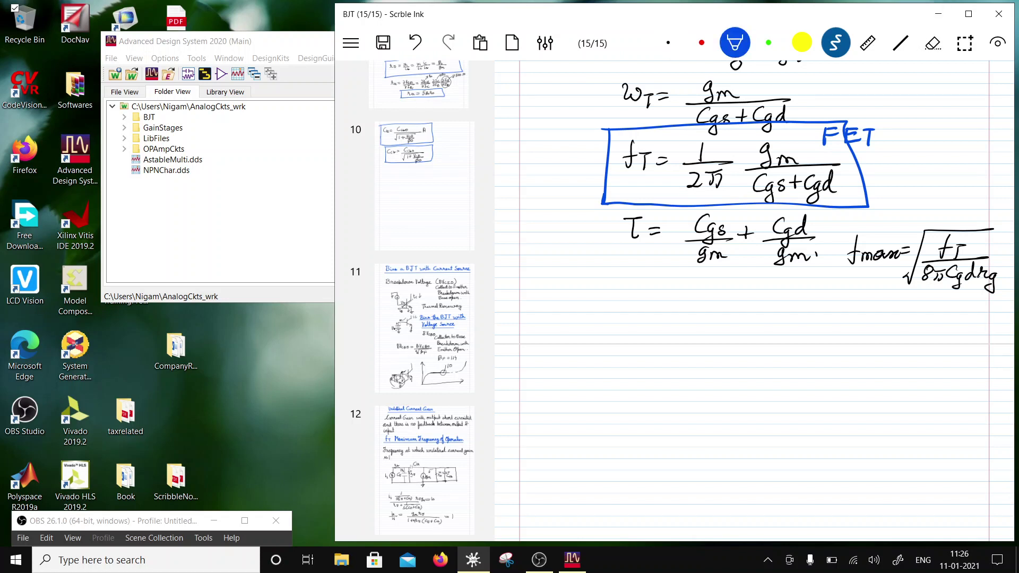
{"action": "mouse_move", "coordinate": [840, 220]}
{"action": "left_mouse_down"}
{"action": "mouse_move", "coordinate": [979, 211]}
{"action": "mouse_move", "coordinate": [1004, 242]}
{"action": "mouse_move", "coordinate": [988, 297]}
{"action": "left_mouse_up"}
{"action": "left_click_drag", "start_coordinate": [825, 285], "coordinate": [1009, 291]}
{"action": "mouse_move", "coordinate": [941, 195]}
{"action": "left_mouse_down"}
{"action": "mouse_move", "coordinate": [940, 211]}
{"action": "mouse_move", "coordinate": [952, 194]}
{"action": "left_mouse_up"}
{"action": "left_click_drag", "start_coordinate": [942, 202], "coordinate": [956, 211]}
{"action": "left_click_drag", "start_coordinate": [955, 196], "coordinate": [964, 201]}
{"action": "left_click_drag", "start_coordinate": [953, 211], "coordinate": [971, 210]}
{"action": "mouse_move", "coordinate": [969, 197]}
{"action": "left_mouse_down"}
{"action": "mouse_move", "coordinate": [982, 196]}
{"action": "mouse_move", "coordinate": [973, 211]}
{"action": "left_mouse_up"}
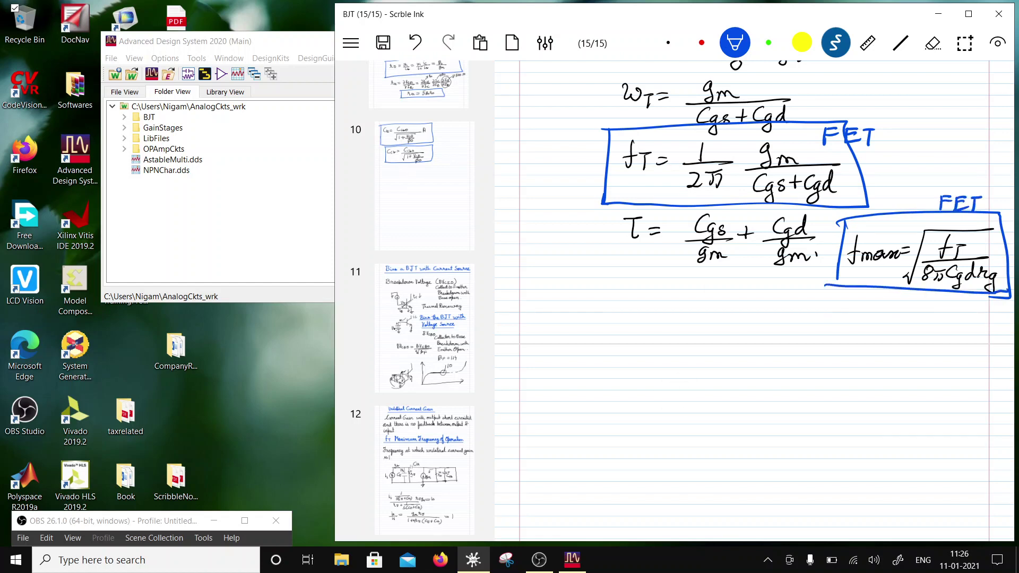
- Write the blue heading "Proportional to Absolute Temperature" on the blank page 15 and underline its first part with a straight line
{"action": "scroll", "coordinate": [753, 300], "scroll_direction": "up", "scroll_amount": 5}
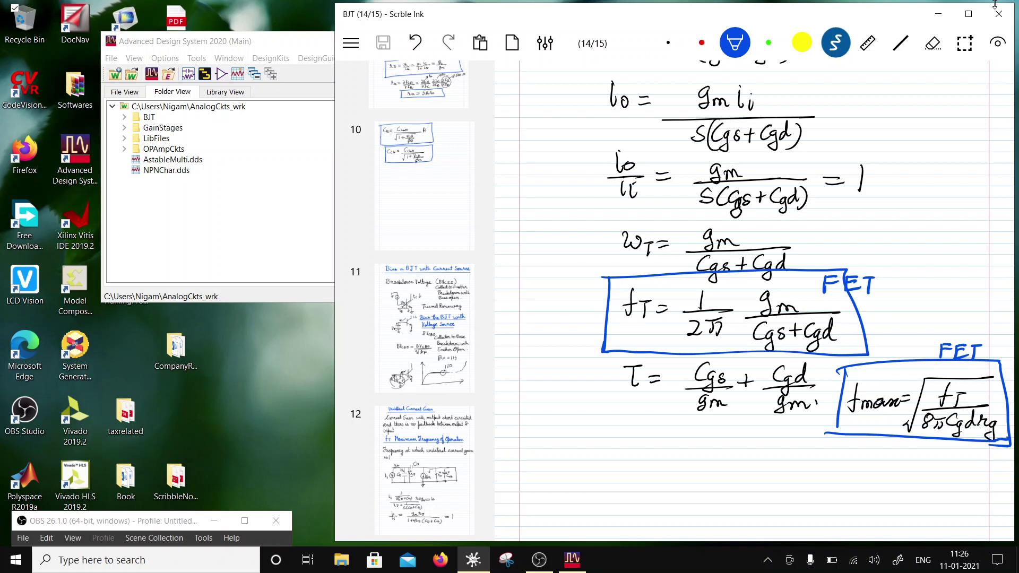
{"action": "scroll", "coordinate": [754, 297], "scroll_direction": "down", "scroll_amount": 10}
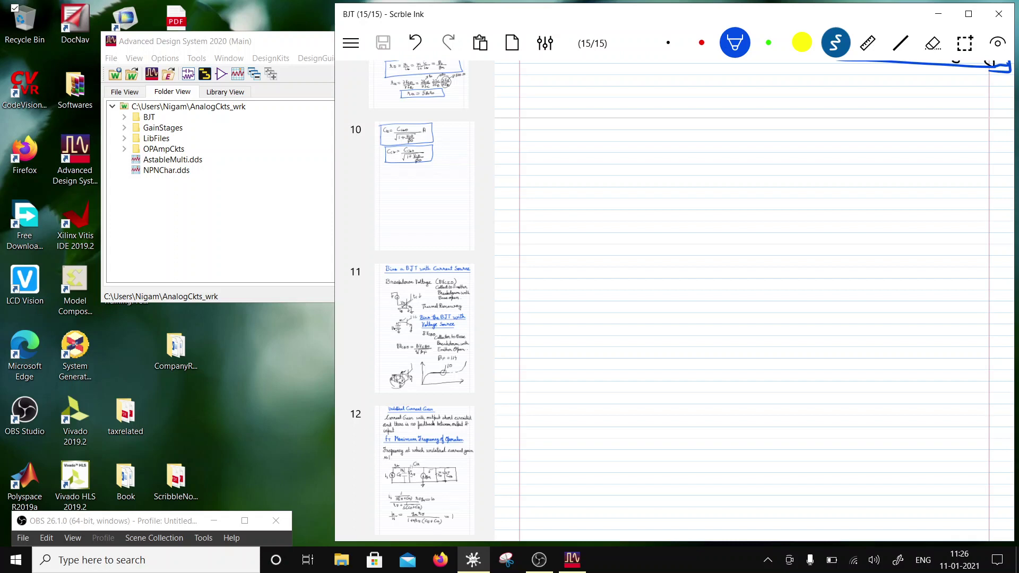
{"action": "mouse_move", "coordinate": [554, 127]}
{"action": "left_mouse_down"}
{"action": "mouse_move", "coordinate": [554, 156]}
{"action": "mouse_move", "coordinate": [555, 128]}
{"action": "mouse_move", "coordinate": [556, 142]}
{"action": "mouse_move", "coordinate": [586, 152]}
{"action": "mouse_move", "coordinate": [594, 137]}
{"action": "mouse_move", "coordinate": [592, 162]}
{"action": "mouse_move", "coordinate": [610, 142]}
{"action": "mouse_move", "coordinate": [612, 153]}
{"action": "mouse_move", "coordinate": [626, 146]}
{"action": "mouse_move", "coordinate": [632, 131]}
{"action": "mouse_move", "coordinate": [642, 153]}
{"action": "mouse_move", "coordinate": [652, 143]}
{"action": "mouse_move", "coordinate": [668, 150]}
{"action": "mouse_move", "coordinate": [679, 128]}
{"action": "mouse_move", "coordinate": [685, 153]}
{"action": "mouse_move", "coordinate": [718, 142]}
{"action": "mouse_move", "coordinate": [749, 153]}
{"action": "mouse_move", "coordinate": [763, 139]}
{"action": "mouse_move", "coordinate": [768, 151]}
{"action": "mouse_move", "coordinate": [784, 129]}
{"action": "mouse_move", "coordinate": [789, 152]}
{"action": "mouse_move", "coordinate": [815, 151]}
{"action": "mouse_move", "coordinate": [840, 131]}
{"action": "left_mouse_up"}
{"action": "mouse_move", "coordinate": [832, 133]}
{"action": "left_mouse_down"}
{"action": "mouse_move", "coordinate": [844, 152]}
{"action": "mouse_move", "coordinate": [866, 151]}
{"action": "mouse_move", "coordinate": [868, 165]}
{"action": "mouse_move", "coordinate": [911, 149]}
{"action": "mouse_move", "coordinate": [917, 132]}
{"action": "mouse_move", "coordinate": [947, 150]}
{"action": "mouse_move", "coordinate": [914, 134]}
{"action": "left_mouse_up"}
{"action": "left_click", "coordinate": [900, 42]}
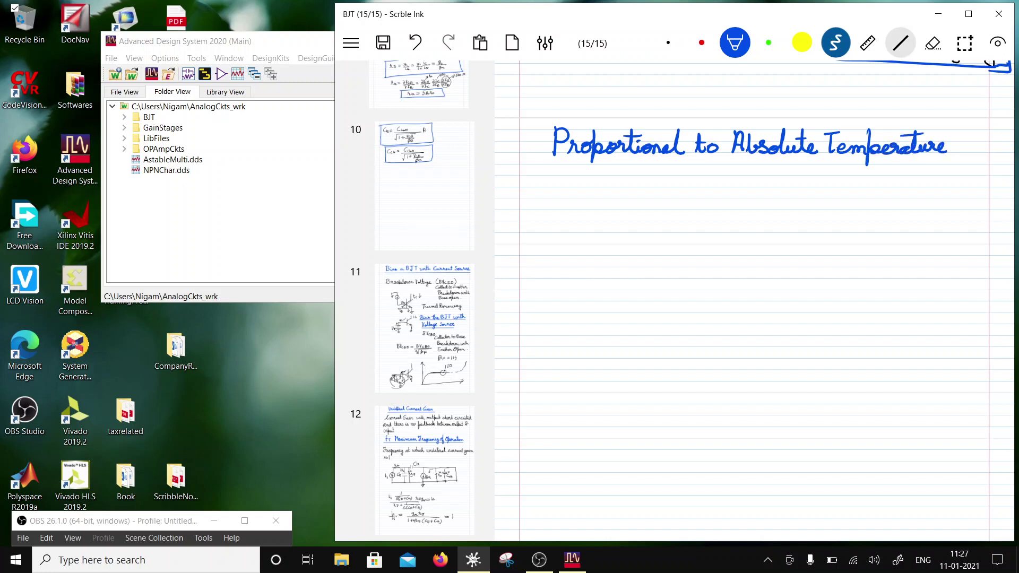
{"action": "left_click_drag", "start_coordinate": [541, 158], "coordinate": [772, 154]}
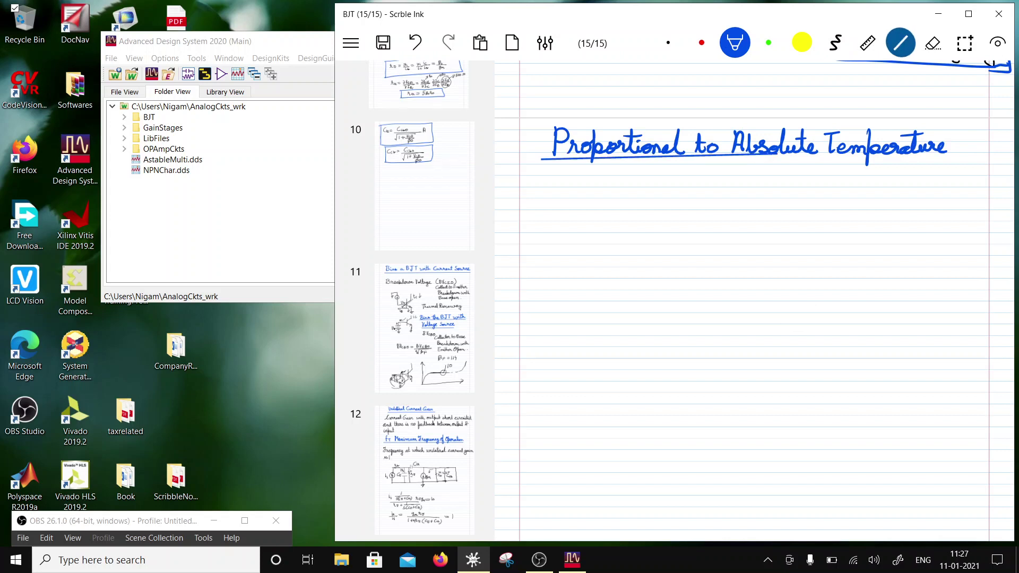
- Undo the handwritten word "Temperature" at the end of the heading
{"action": "key", "text": "ctrl+z"}
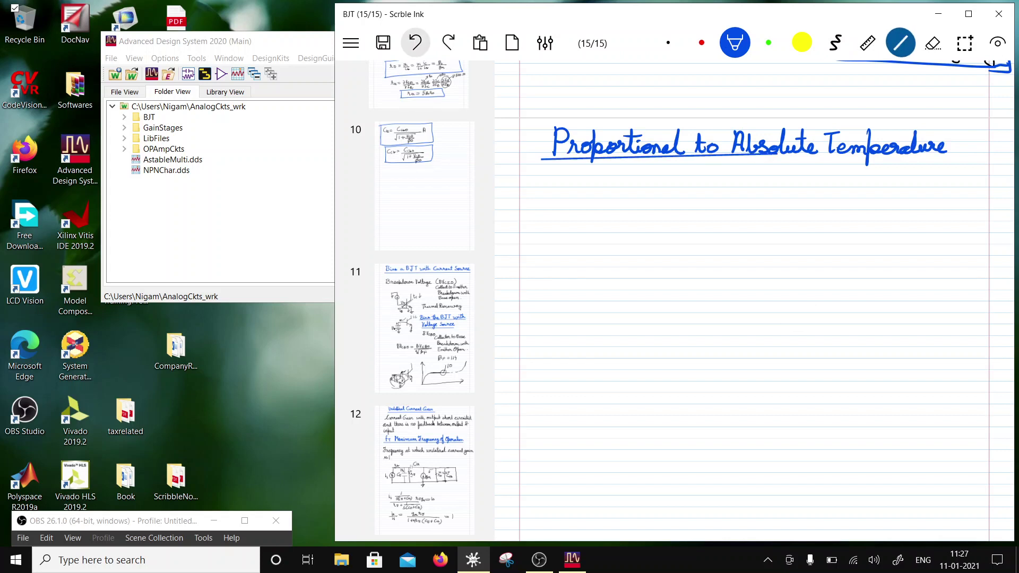
{"action": "key", "text": "ctrl+z"}
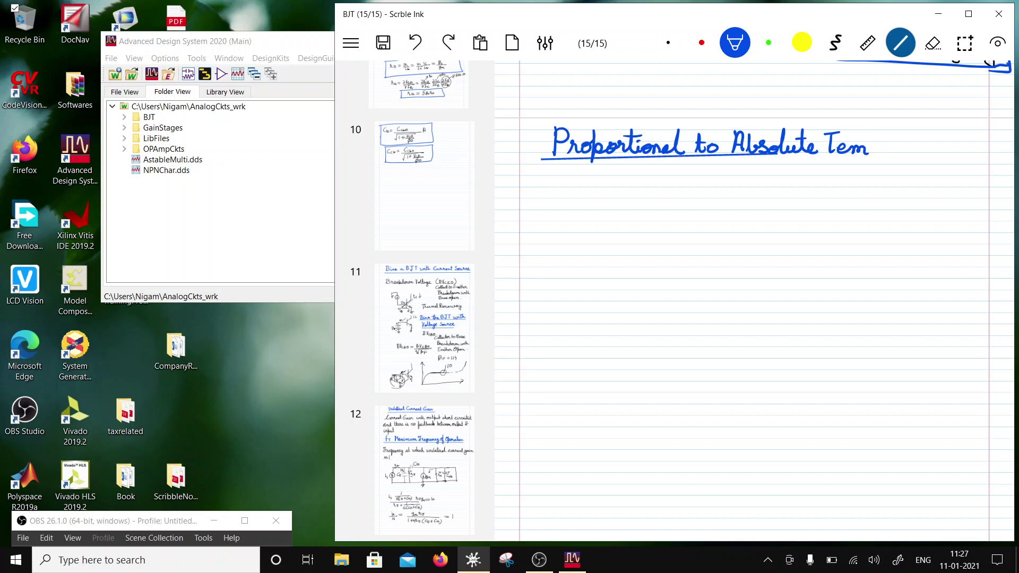
{"action": "key", "text": "ctrl+z"}
{"action": "key", "text": "ctrl+z"}
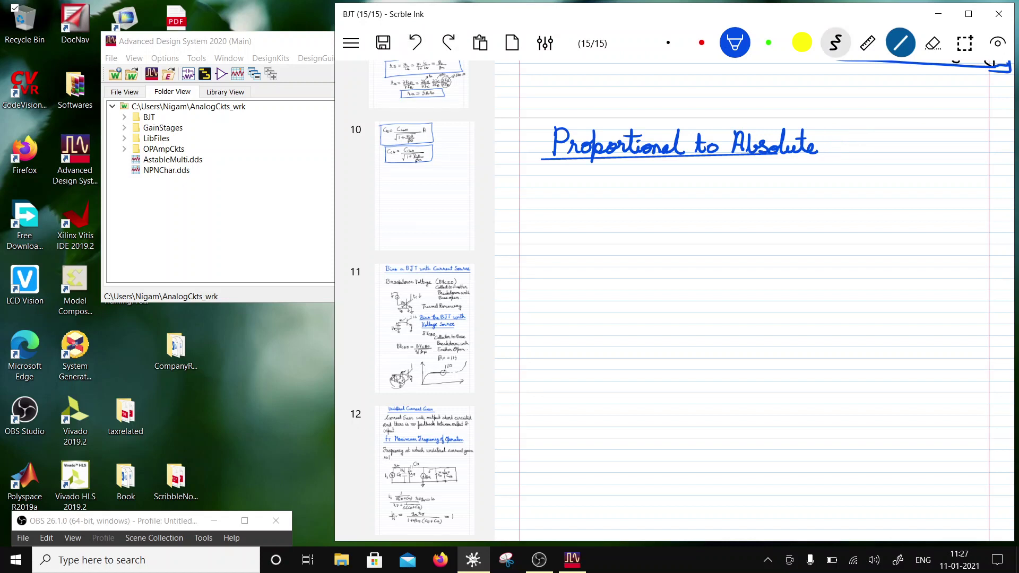
- Extend the heading's underline freehand in blue and rewrite the word "Temperature" above it
{"action": "left_click", "coordinate": [835, 43]}
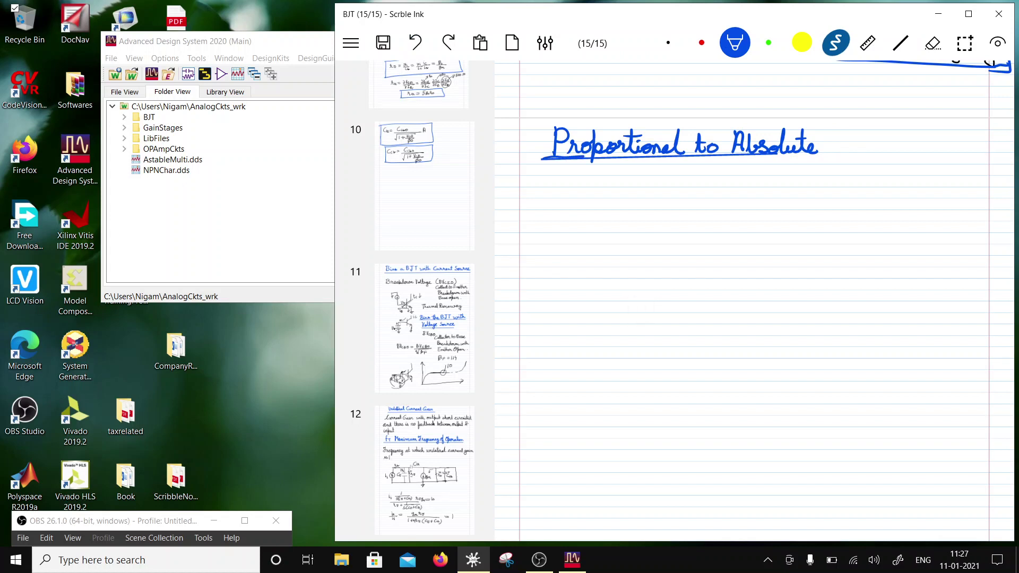
{"action": "left_click_drag", "start_coordinate": [581, 156], "coordinate": [964, 159]}
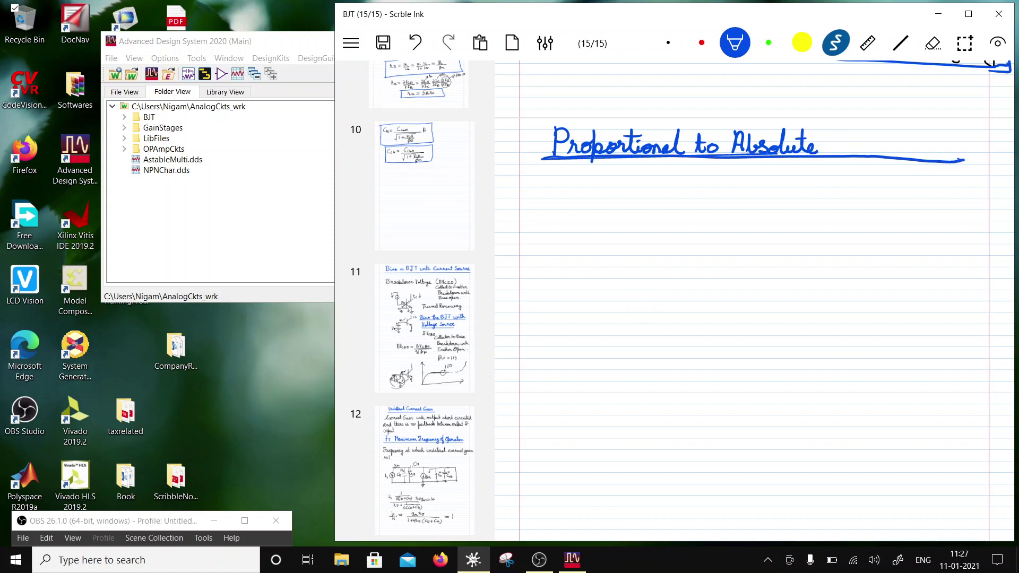
{"action": "mouse_move", "coordinate": [824, 129]}
{"action": "left_mouse_down"}
{"action": "mouse_move", "coordinate": [842, 128]}
{"action": "mouse_move", "coordinate": [831, 154]}
{"action": "mouse_move", "coordinate": [865, 144]}
{"action": "mouse_move", "coordinate": [875, 154]}
{"action": "left_mouse_up"}
{"action": "mouse_move", "coordinate": [885, 130]}
{"action": "left_mouse_down"}
{"action": "mouse_move", "coordinate": [880, 155]}
{"action": "mouse_move", "coordinate": [910, 150]}
{"action": "mouse_move", "coordinate": [922, 133]}
{"action": "mouse_move", "coordinate": [956, 158]}
{"action": "left_mouse_up"}
{"action": "left_click_drag", "start_coordinate": [910, 139], "coordinate": [935, 139]}
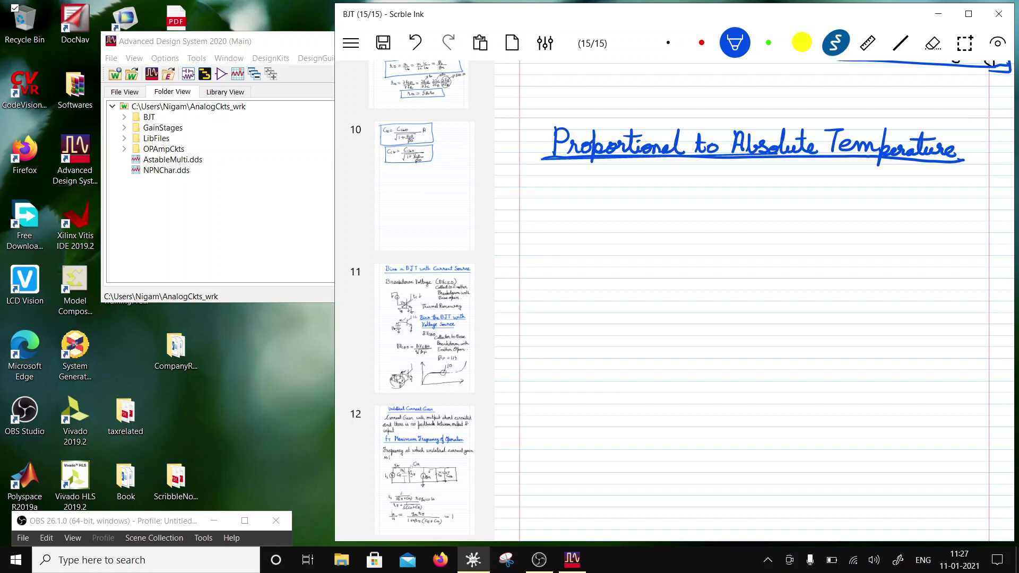
- Write "PTAT Current Source" in blue directly beneath the underlined page heading
{"action": "scroll", "coordinate": [753, 295], "scroll_direction": "down", "scroll_amount": 3}
{"action": "scroll", "coordinate": [754, 295], "scroll_direction": "up", "scroll_amount": 1}
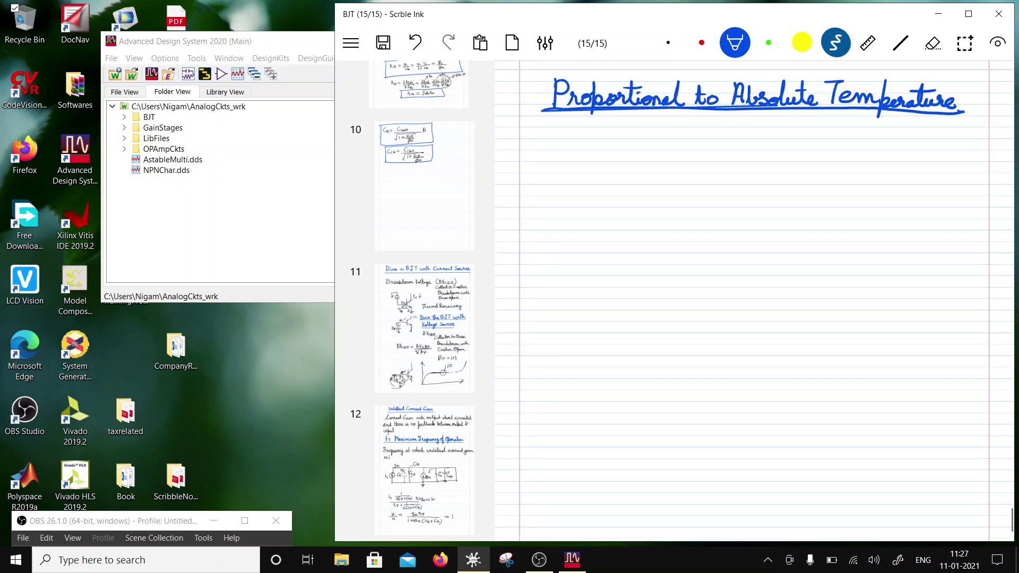
{"action": "left_click_drag", "start_coordinate": [555, 132], "coordinate": [553, 156]}
{"action": "mouse_move", "coordinate": [553, 133]}
{"action": "left_mouse_down"}
{"action": "mouse_move", "coordinate": [554, 143]}
{"action": "mouse_move", "coordinate": [585, 129]}
{"action": "left_mouse_up"}
{"action": "mouse_move", "coordinate": [577, 132]}
{"action": "left_mouse_down"}
{"action": "mouse_move", "coordinate": [577, 155]}
{"action": "mouse_move", "coordinate": [587, 153]}
{"action": "left_mouse_up"}
{"action": "mouse_move", "coordinate": [596, 129]}
{"action": "left_mouse_down"}
{"action": "mouse_move", "coordinate": [604, 153]}
{"action": "mouse_move", "coordinate": [600, 142]}
{"action": "left_mouse_up"}
{"action": "mouse_move", "coordinate": [608, 131]}
{"action": "left_mouse_down"}
{"action": "mouse_move", "coordinate": [620, 153]}
{"action": "mouse_move", "coordinate": [652, 150]}
{"action": "mouse_move", "coordinate": [668, 134]}
{"action": "mouse_move", "coordinate": [675, 149]}
{"action": "mouse_move", "coordinate": [704, 141]}
{"action": "mouse_move", "coordinate": [734, 150]}
{"action": "mouse_move", "coordinate": [738, 136]}
{"action": "mouse_move", "coordinate": [752, 152]}
{"action": "mouse_move", "coordinate": [833, 150]}
{"action": "left_mouse_up"}
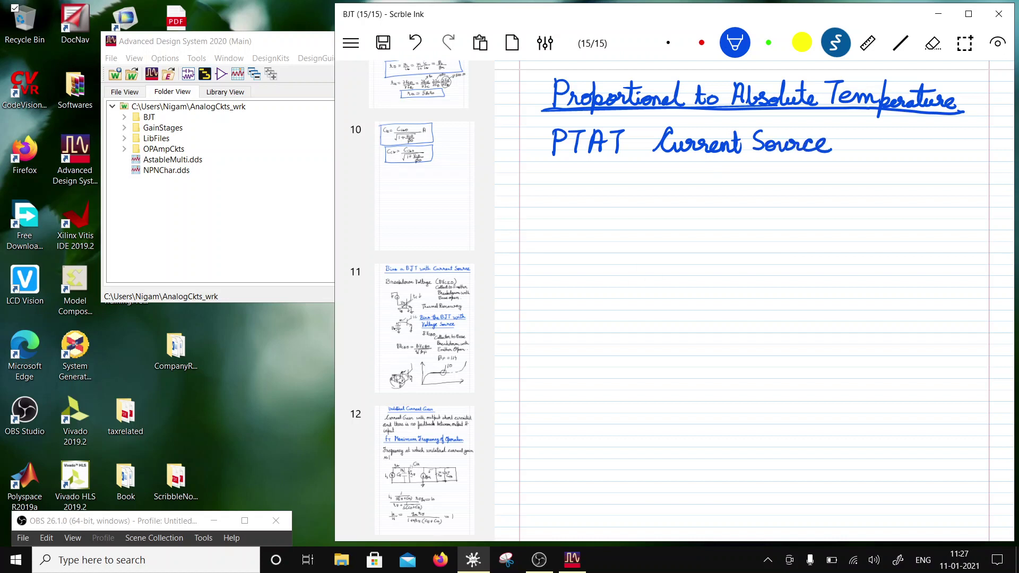
- Draw a wide rectangular block below the "PTAT Current Source" line and write the ratio "1 : 1" inside it
{"action": "left_click_drag", "start_coordinate": [578, 201], "coordinate": [579, 241]}
{"action": "mouse_move", "coordinate": [576, 200]}
{"action": "left_mouse_down"}
{"action": "mouse_move", "coordinate": [724, 201]}
{"action": "mouse_move", "coordinate": [719, 241]}
{"action": "left_mouse_up"}
{"action": "left_click_drag", "start_coordinate": [578, 240], "coordinate": [719, 239]}
{"action": "mouse_move", "coordinate": [623, 211]}
{"action": "left_mouse_down"}
{"action": "mouse_move", "coordinate": [622, 228]}
{"action": "mouse_move", "coordinate": [654, 231]}
{"action": "left_mouse_up"}
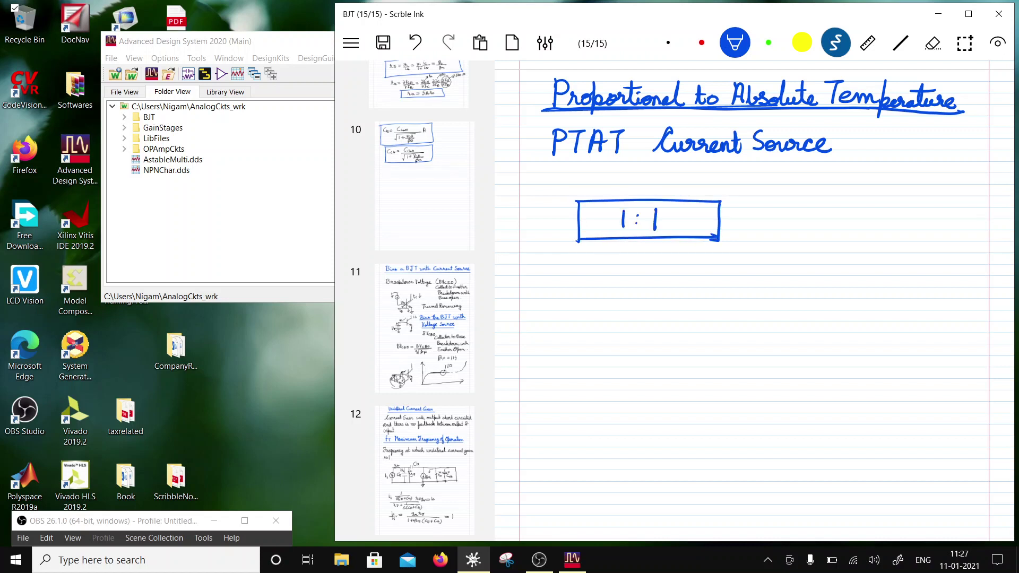
- Sketch two transistors with joined bases below the 1:1 block, wire their collectors to it and add a small loop on the right branch
{"action": "mouse_move", "coordinate": [669, 240]}
{"action": "left_mouse_down"}
{"action": "mouse_move", "coordinate": [675, 256]}
{"action": "mouse_move", "coordinate": [704, 253]}
{"action": "left_mouse_up"}
{"action": "left_click_drag", "start_coordinate": [699, 237], "coordinate": [703, 304]}
{"action": "mouse_move", "coordinate": [607, 239]}
{"action": "left_mouse_down"}
{"action": "mouse_move", "coordinate": [608, 300]}
{"action": "mouse_move", "coordinate": [629, 310]}
{"action": "mouse_move", "coordinate": [628, 334]}
{"action": "mouse_move", "coordinate": [609, 329]}
{"action": "mouse_move", "coordinate": [609, 352]}
{"action": "left_mouse_up"}
{"action": "mouse_move", "coordinate": [629, 313]}
{"action": "left_mouse_down"}
{"action": "mouse_move", "coordinate": [678, 312]}
{"action": "mouse_move", "coordinate": [677, 326]}
{"action": "mouse_move", "coordinate": [705, 295]}
{"action": "mouse_move", "coordinate": [679, 314]}
{"action": "left_mouse_up"}
{"action": "left_click_drag", "start_coordinate": [679, 315], "coordinate": [707, 330]}
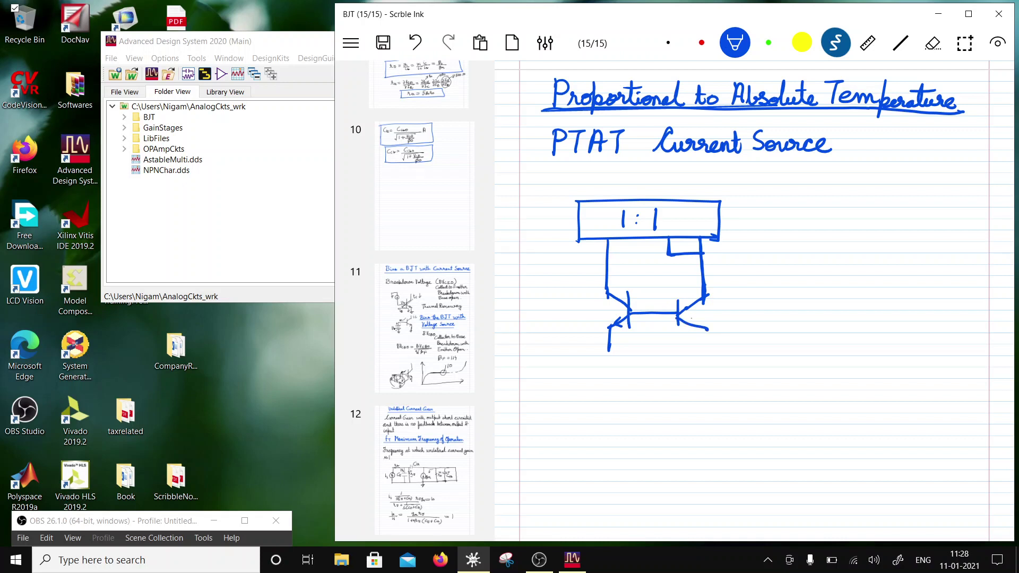
- Undo the stray diagonal line and the right transistor's emitter stroke
{"action": "left_click", "coordinate": [933, 42]}
{"action": "left_click_drag", "start_coordinate": [541, 111], "coordinate": [698, 300]}
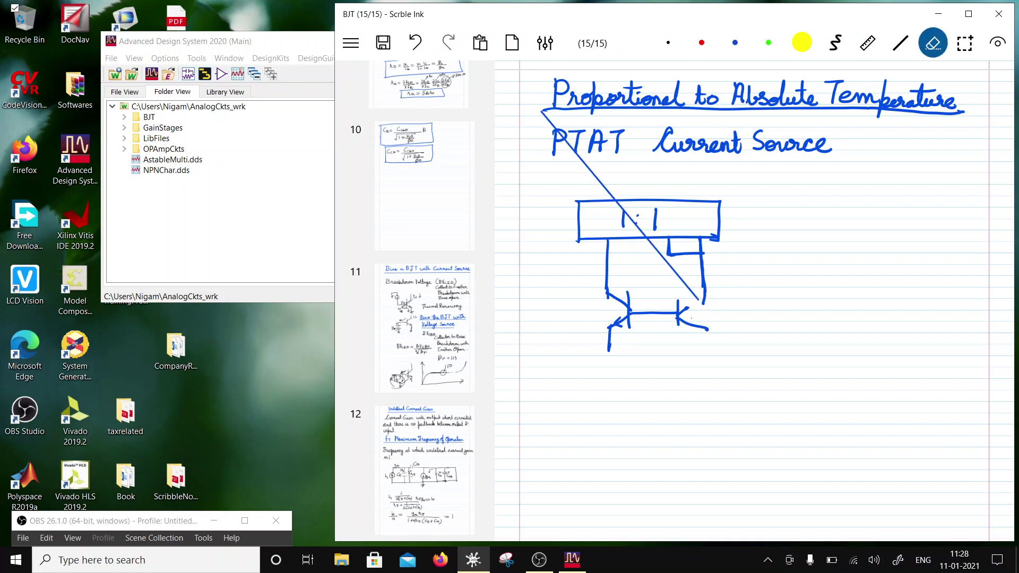
{"action": "left_click", "coordinate": [415, 43]}
{"action": "left_click", "coordinate": [414, 42]}
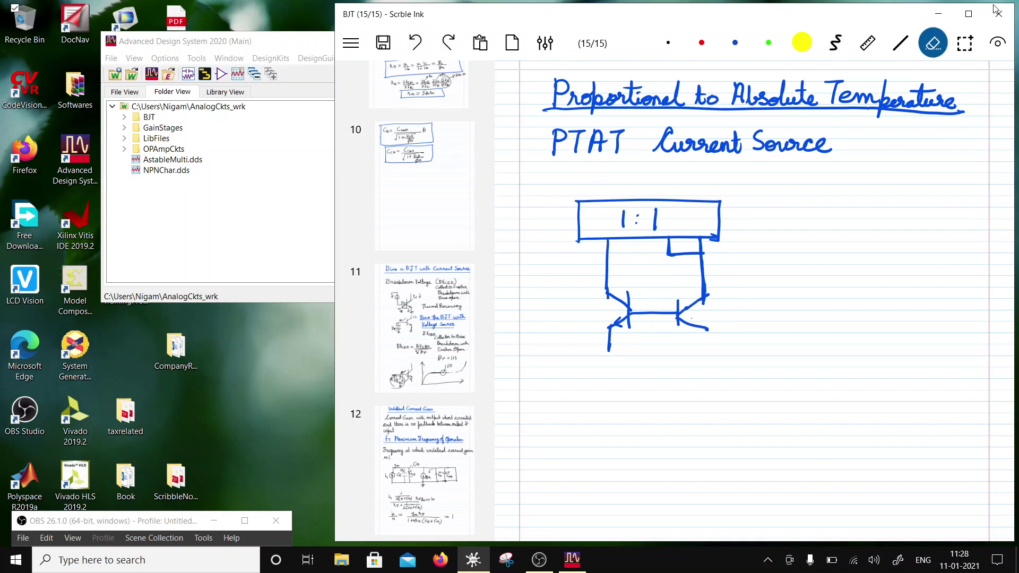
{"action": "left_click", "coordinate": [415, 42]}
{"action": "left_click", "coordinate": [415, 43]}
{"action": "left_click", "coordinate": [948, 234]}
{"action": "left_click", "coordinate": [735, 42]}
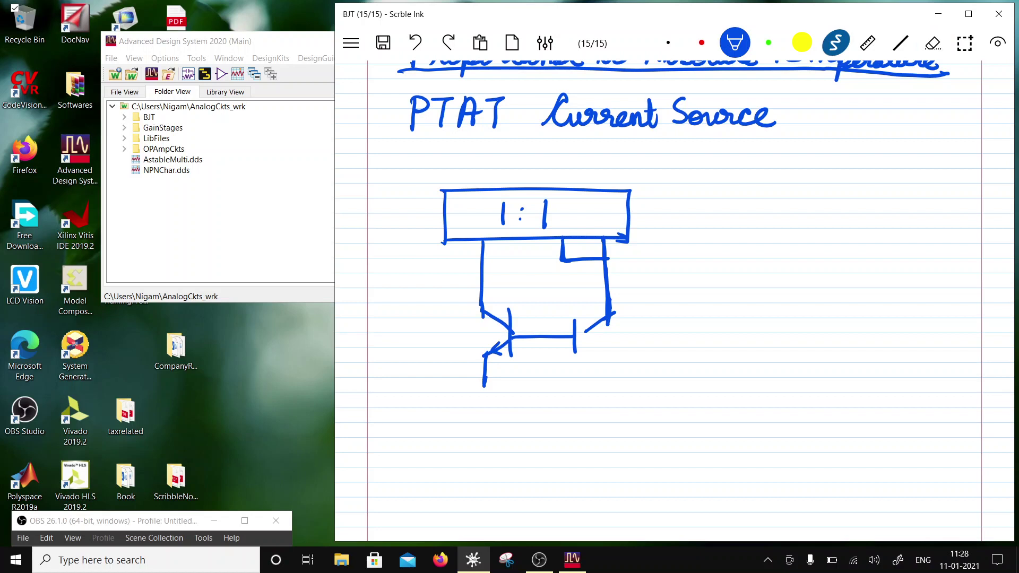
- Erase the right transistor's lower collector wire, redraw it in blue and add the emitter arrow
{"action": "left_click", "coordinate": [933, 43]}
{"action": "mouse_move", "coordinate": [617, 316]}
{"action": "left_mouse_down"}
{"action": "mouse_move", "coordinate": [605, 321]}
{"action": "mouse_move", "coordinate": [607, 277]}
{"action": "left_mouse_up"}
{"action": "left_click", "coordinate": [836, 42]}
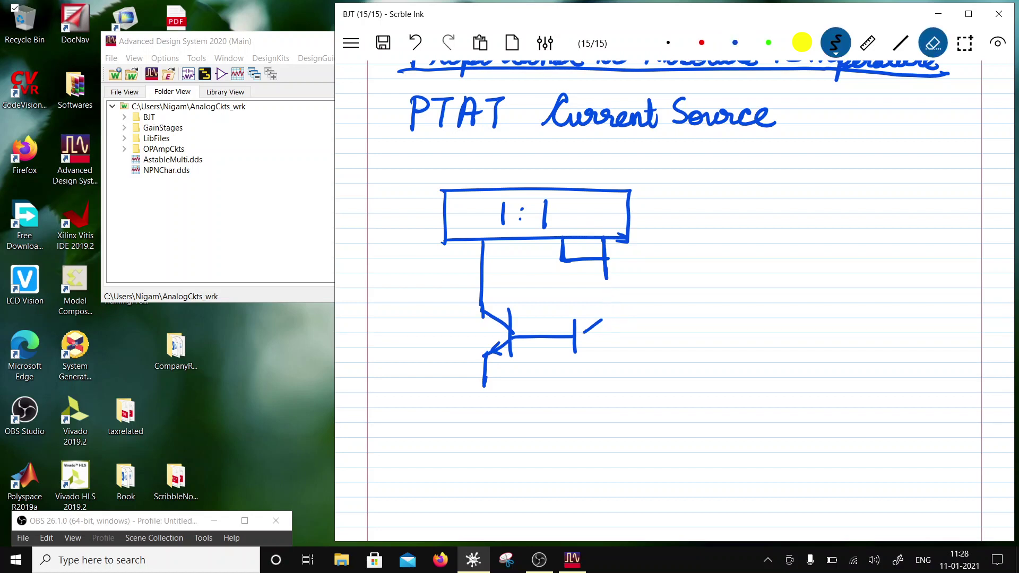
{"action": "left_click_drag", "start_coordinate": [577, 335], "coordinate": [602, 317]}
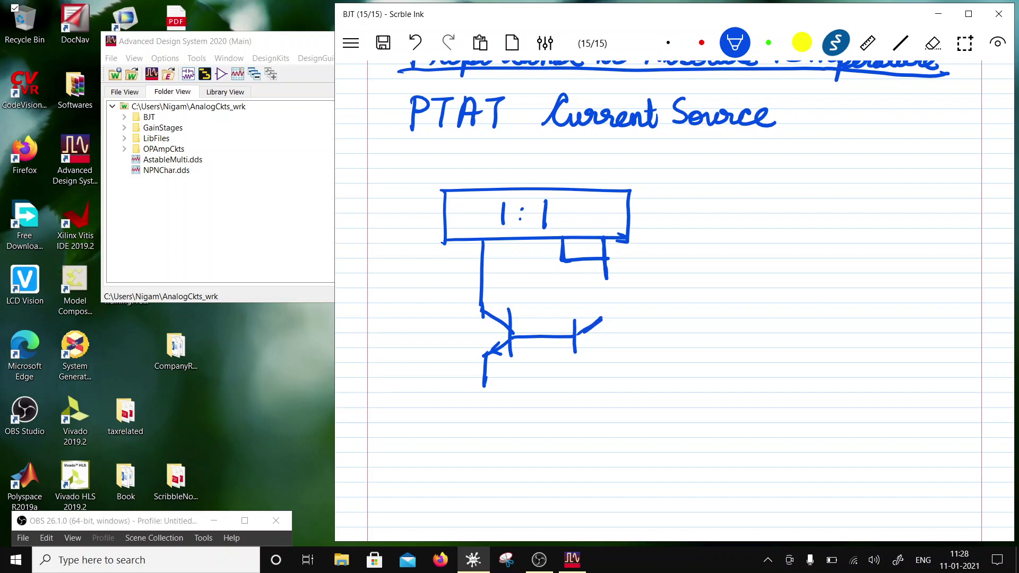
{"action": "left_click_drag", "start_coordinate": [605, 272], "coordinate": [599, 355]}
- Connect the right emitter through a resistor labelled "R" to ground, and the left emitter directly to ground
{"action": "left_click_drag", "start_coordinate": [603, 356], "coordinate": [603, 429]}
{"action": "left_click_drag", "start_coordinate": [614, 389], "coordinate": [615, 407]}
{"action": "mouse_move", "coordinate": [614, 390]}
{"action": "left_mouse_down"}
{"action": "mouse_move", "coordinate": [628, 407]}
{"action": "mouse_move", "coordinate": [616, 428]}
{"action": "left_mouse_up"}
{"action": "left_click_drag", "start_coordinate": [599, 430], "coordinate": [613, 431]}
{"action": "left_click_drag", "start_coordinate": [483, 387], "coordinate": [482, 424]}
{"action": "mouse_move", "coordinate": [475, 423]}
{"action": "left_mouse_down"}
{"action": "mouse_move", "coordinate": [495, 422]}
{"action": "mouse_move", "coordinate": [482, 436]}
{"action": "left_mouse_up"}
{"action": "left_click_drag", "start_coordinate": [481, 437], "coordinate": [490, 425]}
- Label the left transistor "A1" and the right one "A2", and connect the left transistor's collector to the shared base line
{"action": "mouse_move", "coordinate": [444, 349]}
{"action": "left_mouse_down"}
{"action": "mouse_move", "coordinate": [448, 322]}
{"action": "mouse_move", "coordinate": [455, 346]}
{"action": "left_mouse_up"}
{"action": "left_click_drag", "start_coordinate": [443, 337], "coordinate": [466, 349]}
{"action": "mouse_move", "coordinate": [620, 318]}
{"action": "left_mouse_down"}
{"action": "mouse_move", "coordinate": [614, 346]}
{"action": "mouse_move", "coordinate": [629, 341]}
{"action": "left_mouse_up"}
{"action": "left_click_drag", "start_coordinate": [617, 333], "coordinate": [627, 332]}
{"action": "left_click_drag", "start_coordinate": [633, 333], "coordinate": [648, 344]}
{"action": "mouse_move", "coordinate": [480, 282]}
{"action": "left_mouse_down"}
{"action": "mouse_move", "coordinate": [529, 282]}
{"action": "mouse_move", "coordinate": [529, 336]}
{"action": "left_mouse_up"}
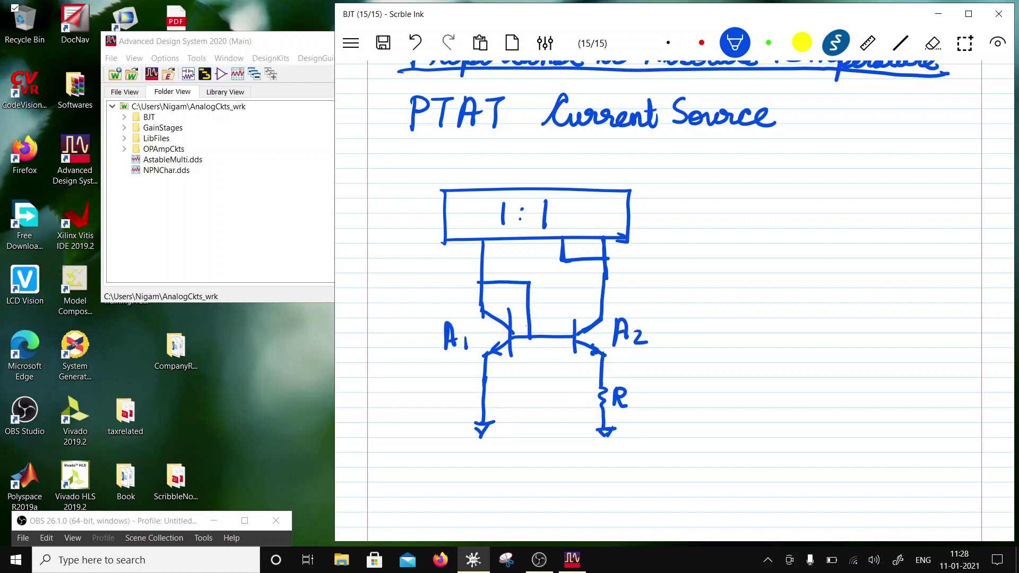
- Add current arrows at both collectors and the shared base, and label both collector currents "Iptat"
{"action": "scroll", "coordinate": [673, 297], "scroll_direction": "down", "scroll_amount": 3}
{"action": "scroll", "coordinate": [674, 297], "scroll_direction": "down", "scroll_amount": 2}
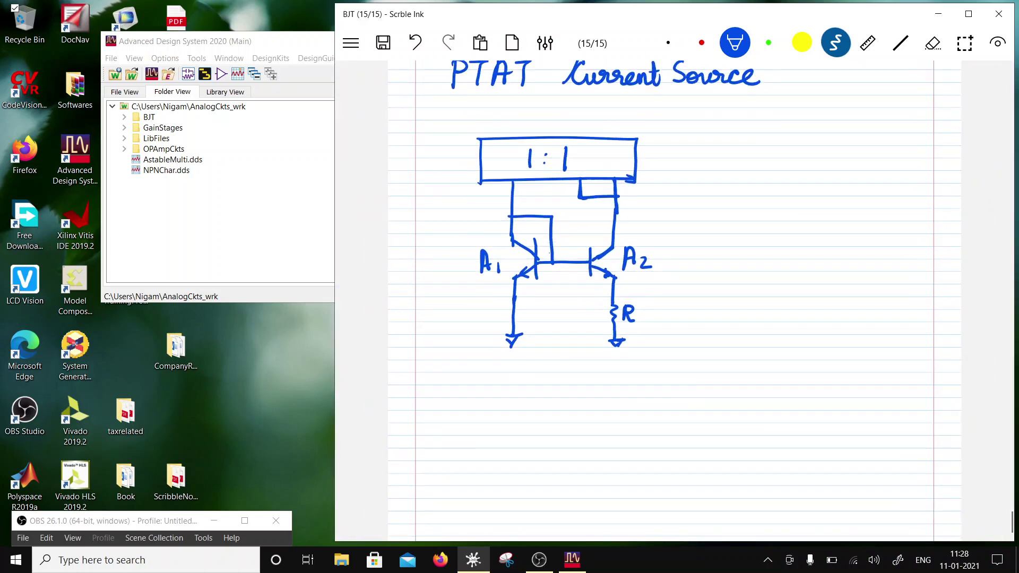
{"action": "scroll", "coordinate": [673, 300], "scroll_direction": "up", "scroll_amount": 1}
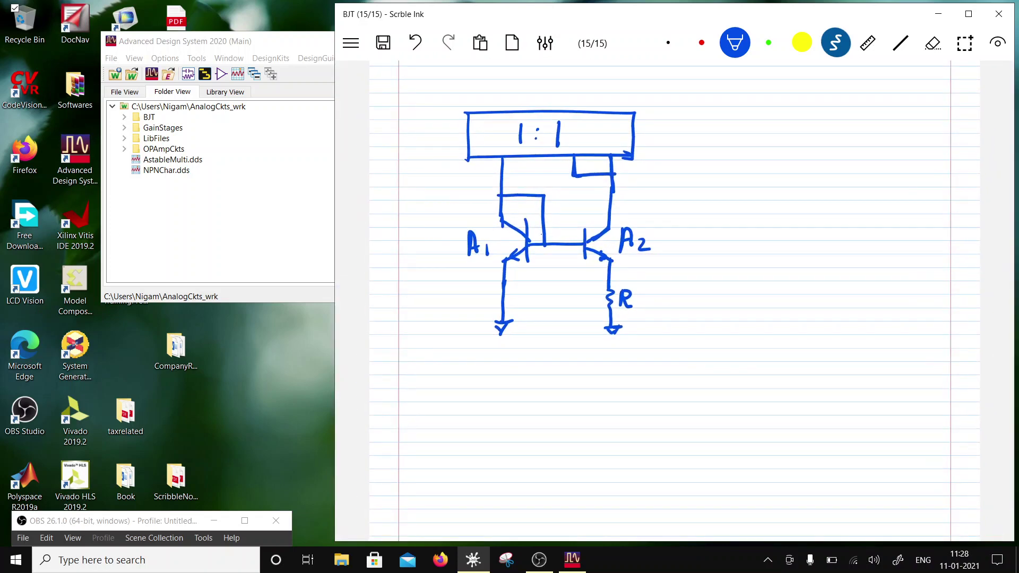
{"action": "mouse_move", "coordinate": [486, 192]}
{"action": "left_mouse_down"}
{"action": "mouse_move", "coordinate": [485, 218]}
{"action": "mouse_move", "coordinate": [492, 212]}
{"action": "left_mouse_up"}
{"action": "mouse_move", "coordinate": [621, 190]}
{"action": "left_mouse_down"}
{"action": "mouse_move", "coordinate": [635, 187]}
{"action": "mouse_move", "coordinate": [627, 212]}
{"action": "mouse_move", "coordinate": [637, 205]}
{"action": "left_mouse_up"}
{"action": "mouse_move", "coordinate": [552, 232]}
{"action": "left_mouse_down"}
{"action": "mouse_move", "coordinate": [565, 231]}
{"action": "mouse_move", "coordinate": [537, 233]}
{"action": "mouse_move", "coordinate": [555, 231]}
{"action": "left_mouse_up"}
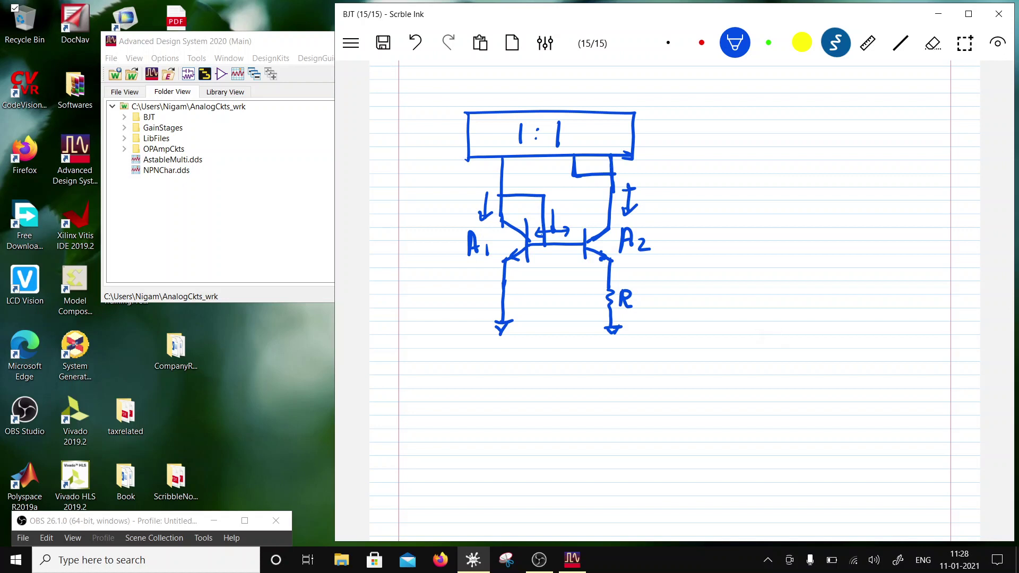
{"action": "mouse_move", "coordinate": [641, 188]}
{"action": "left_mouse_down"}
{"action": "mouse_move", "coordinate": [648, 204]}
{"action": "mouse_move", "coordinate": [697, 203]}
{"action": "left_mouse_up"}
{"action": "left_click_drag", "start_coordinate": [690, 199], "coordinate": [698, 197]}
{"action": "mouse_move", "coordinate": [421, 197]}
{"action": "left_mouse_down"}
{"action": "mouse_move", "coordinate": [431, 213]}
{"action": "mouse_move", "coordinate": [474, 201]}
{"action": "left_mouse_up"}
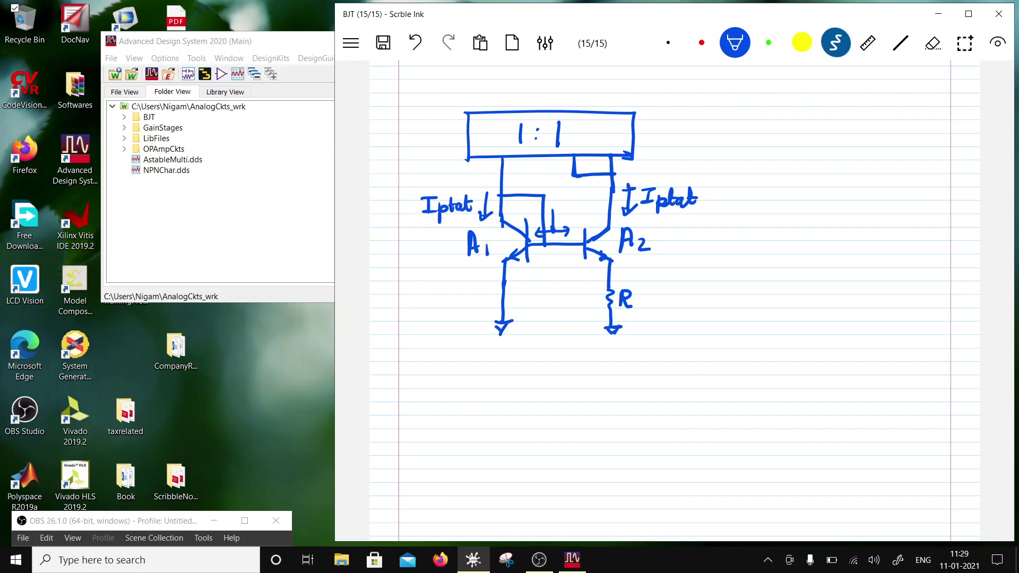
- Write "Iptat =" in blue below the transistor circuit
{"action": "scroll", "coordinate": [674, 303], "scroll_direction": "down", "scroll_amount": 3}
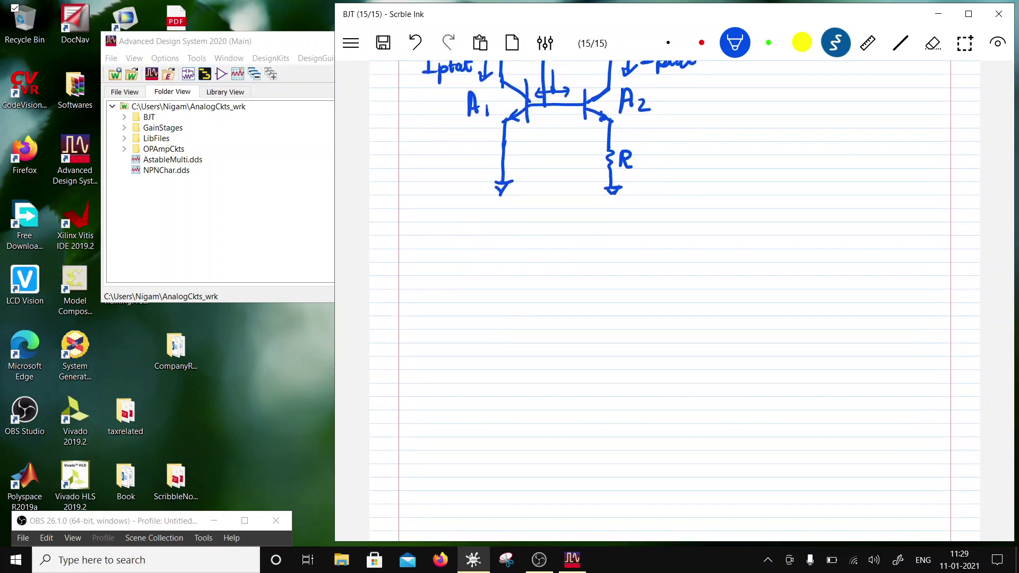
{"action": "scroll", "coordinate": [674, 302], "scroll_direction": "up", "scroll_amount": 2}
{"action": "scroll", "coordinate": [674, 303], "scroll_direction": "down", "scroll_amount": 1}
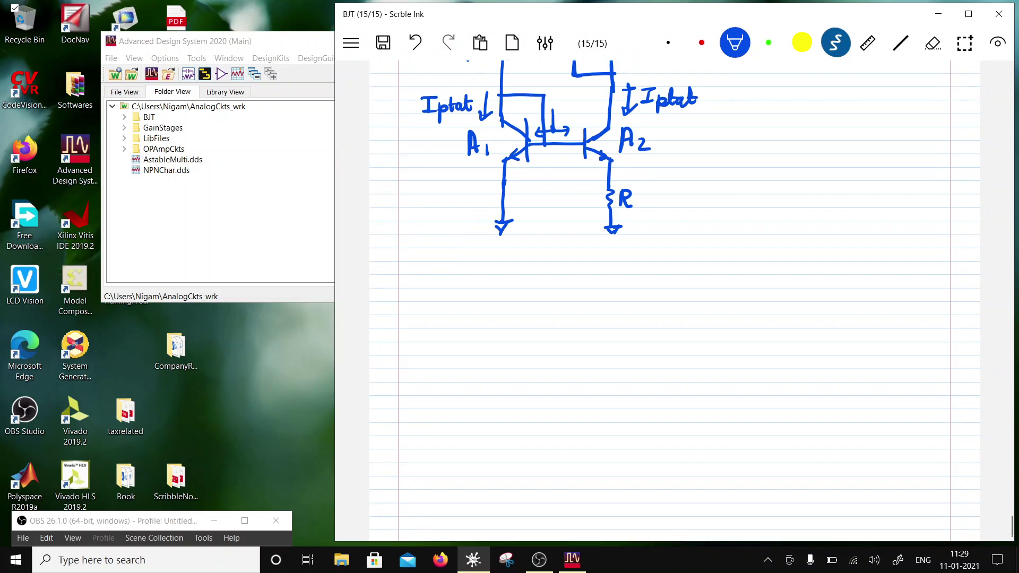
{"action": "left_click_drag", "start_coordinate": [465, 260], "coordinate": [483, 259]}
{"action": "mouse_move", "coordinate": [475, 260]}
{"action": "left_mouse_down"}
{"action": "mouse_move", "coordinate": [474, 275]}
{"action": "mouse_move", "coordinate": [523, 277]}
{"action": "left_mouse_up"}
{"action": "left_click_drag", "start_coordinate": [514, 268], "coordinate": [556, 275]}
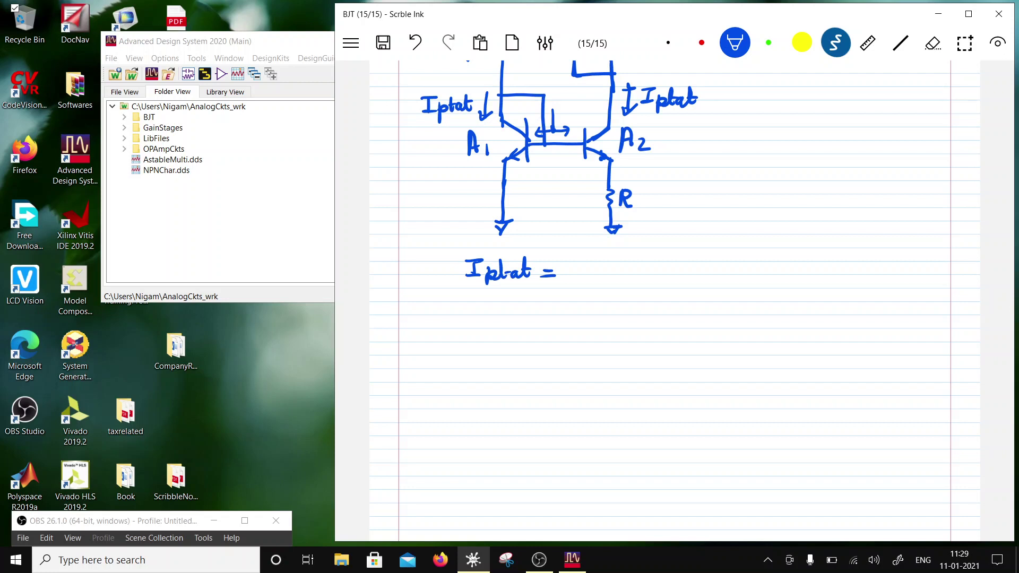
- Mark the base-emitter voltages of the two transistors with curved double arrows labelled "VBE1" and "VBE2"
{"action": "mouse_move", "coordinate": [510, 205]}
{"action": "left_mouse_down"}
{"action": "mouse_move", "coordinate": [544, 158]}
{"action": "mouse_move", "coordinate": [550, 165]}
{"action": "mouse_move", "coordinate": [522, 201]}
{"action": "mouse_move", "coordinate": [539, 191]}
{"action": "mouse_move", "coordinate": [538, 206]}
{"action": "left_mouse_up"}
{"action": "left_click_drag", "start_coordinate": [539, 192], "coordinate": [540, 204]}
{"action": "mouse_move", "coordinate": [551, 191]}
{"action": "left_mouse_down"}
{"action": "mouse_move", "coordinate": [549, 202]}
{"action": "mouse_move", "coordinate": [559, 203]}
{"action": "left_mouse_up"}
{"action": "left_click_drag", "start_coordinate": [549, 196], "coordinate": [563, 207]}
{"action": "mouse_move", "coordinate": [565, 157]}
{"action": "left_mouse_down"}
{"action": "mouse_move", "coordinate": [599, 179]}
{"action": "mouse_move", "coordinate": [572, 161]}
{"action": "mouse_move", "coordinate": [576, 195]}
{"action": "mouse_move", "coordinate": [582, 181]}
{"action": "left_mouse_up"}
{"action": "left_click_drag", "start_coordinate": [584, 184], "coordinate": [584, 197]}
{"action": "left_click_drag", "start_coordinate": [596, 184], "coordinate": [604, 201]}
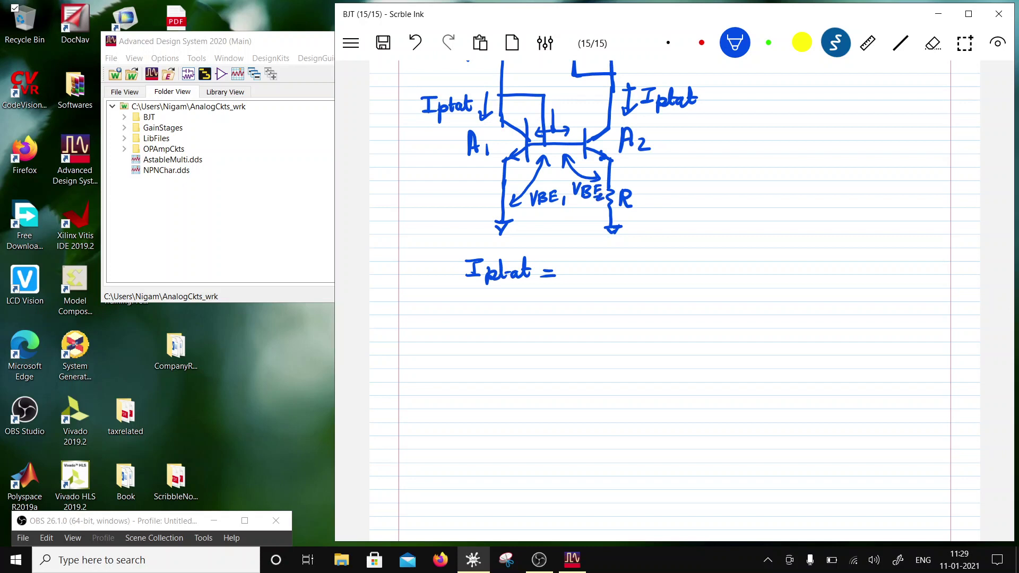
- Try replacing the "Iptat =" line with a newly written blue "I", and undo the latest strokes and erasure
{"action": "left_click", "coordinate": [932, 42]}
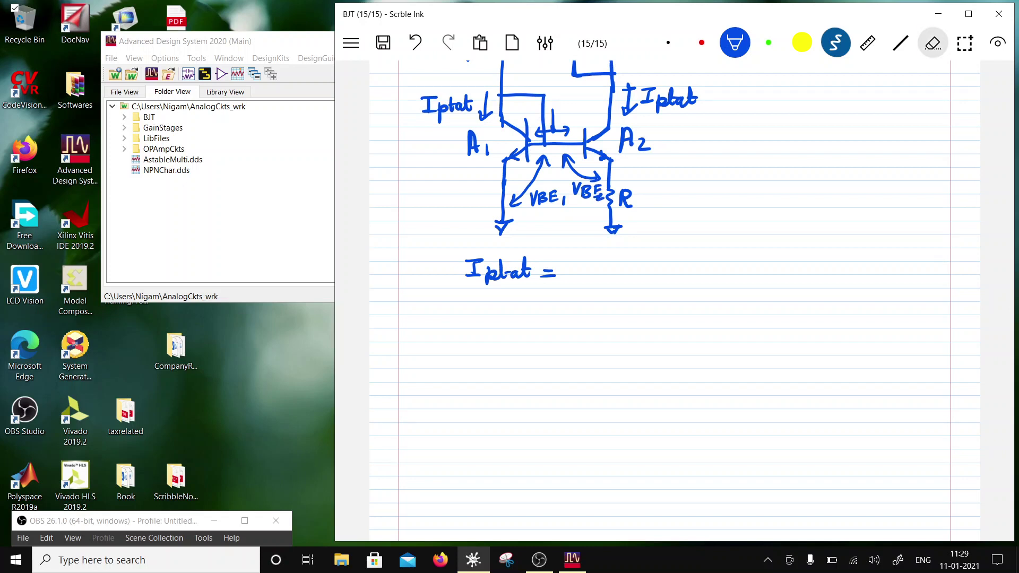
{"action": "mouse_move", "coordinate": [467, 268]}
{"action": "left_mouse_down"}
{"action": "mouse_move", "coordinate": [532, 278]}
{"action": "mouse_move", "coordinate": [497, 260]}
{"action": "mouse_move", "coordinate": [490, 271]}
{"action": "mouse_move", "coordinate": [549, 269]}
{"action": "mouse_move", "coordinate": [532, 284]}
{"action": "mouse_move", "coordinate": [531, 255]}
{"action": "left_mouse_up"}
{"action": "left_click", "coordinate": [835, 43]}
{"action": "left_click", "coordinate": [734, 43]}
{"action": "mouse_move", "coordinate": [525, 255]}
{"action": "left_mouse_down"}
{"action": "mouse_move", "coordinate": [526, 273]}
{"action": "mouse_move", "coordinate": [535, 271]}
{"action": "left_mouse_up"}
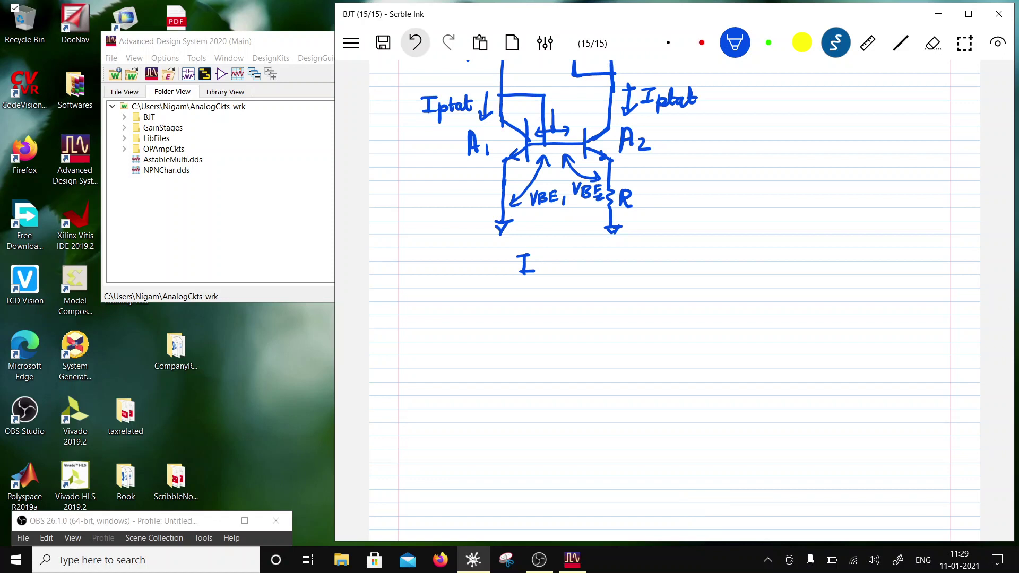
{"action": "left_click", "coordinate": [415, 42]}
{"action": "left_click", "coordinate": [416, 42]}
{"action": "left_click", "coordinate": [415, 43]}
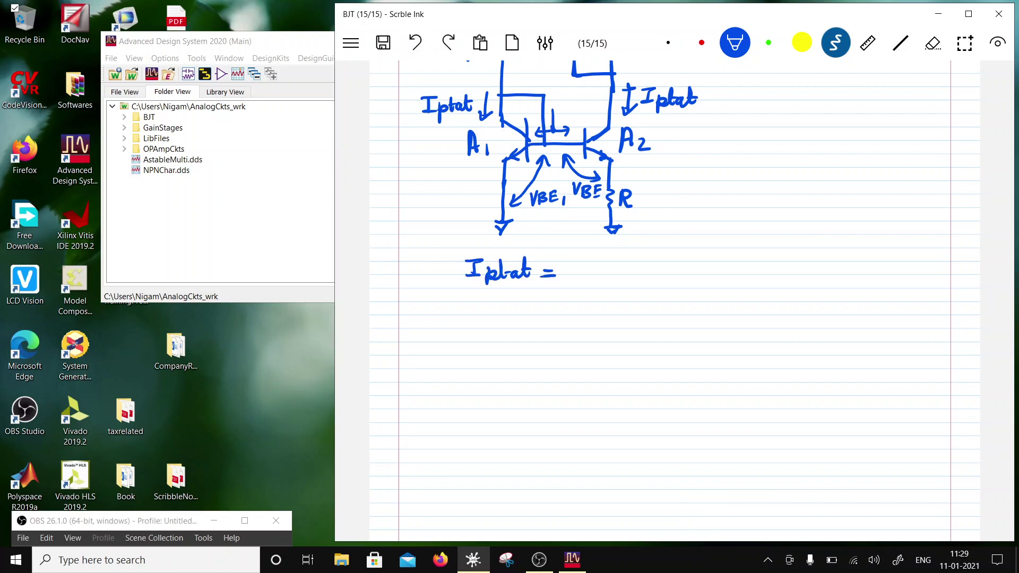
- Erase the "Iptat =" line and begin a black equation "IC = qA" in its place
{"action": "left_click", "coordinate": [933, 42]}
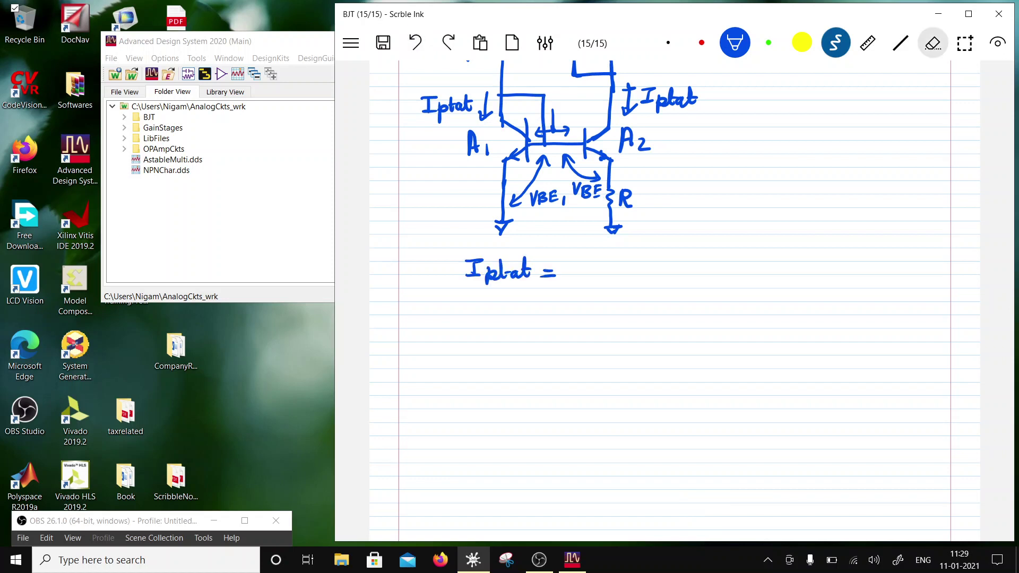
{"action": "mouse_move", "coordinate": [488, 276]}
{"action": "left_mouse_down"}
{"action": "mouse_move", "coordinate": [544, 271]}
{"action": "mouse_move", "coordinate": [487, 279]}
{"action": "mouse_move", "coordinate": [514, 259]}
{"action": "mouse_move", "coordinate": [498, 277]}
{"action": "mouse_move", "coordinate": [551, 275]}
{"action": "mouse_move", "coordinate": [482, 259]}
{"action": "mouse_move", "coordinate": [466, 275]}
{"action": "mouse_move", "coordinate": [483, 260]}
{"action": "left_mouse_up"}
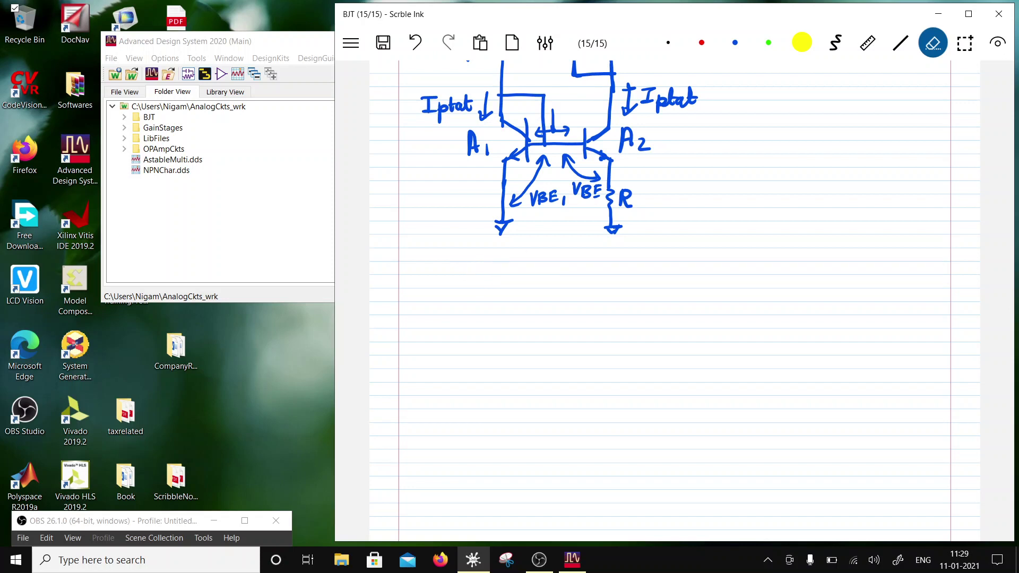
{"action": "key", "text": "p"}
{"action": "left_click_drag", "start_coordinate": [484, 261], "coordinate": [511, 262]}
{"action": "mouse_move", "coordinate": [497, 262]}
{"action": "left_mouse_down"}
{"action": "mouse_move", "coordinate": [497, 283]}
{"action": "mouse_move", "coordinate": [512, 282]}
{"action": "left_mouse_up"}
{"action": "mouse_move", "coordinate": [529, 275]}
{"action": "left_mouse_down"}
{"action": "mouse_move", "coordinate": [529, 286]}
{"action": "mouse_move", "coordinate": [548, 274]}
{"action": "left_mouse_up"}
{"action": "mouse_move", "coordinate": [535, 281]}
{"action": "left_mouse_down"}
{"action": "mouse_move", "coordinate": [574, 296]}
{"action": "mouse_move", "coordinate": [601, 276]}
{"action": "left_mouse_up"}
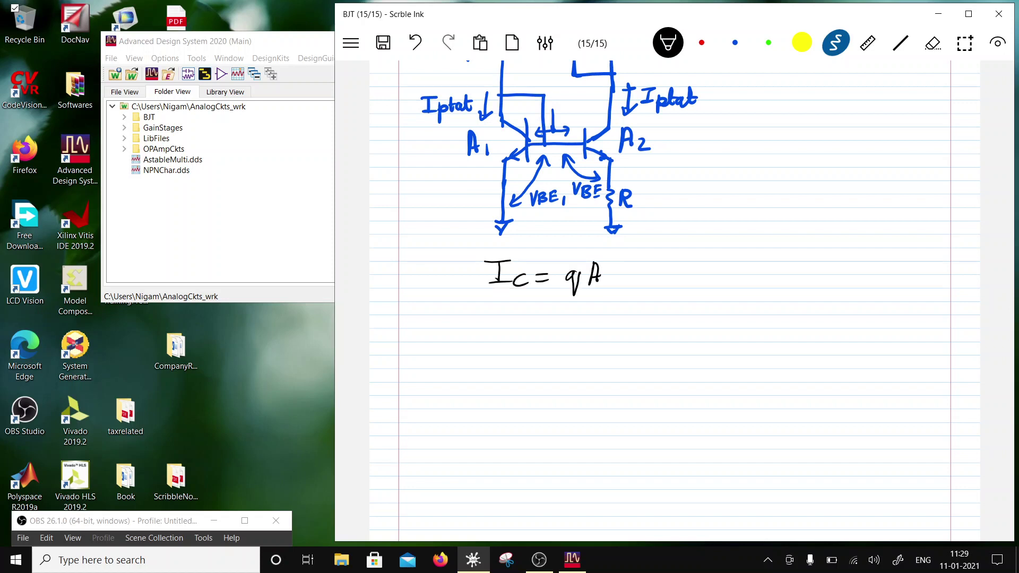
- Extend the equation to IC1 = qA1·Dn·ni² over a fraction bar with the denominator NA·Wb
{"action": "left_click_drag", "start_coordinate": [529, 281], "coordinate": [528, 295]}
{"action": "mouse_move", "coordinate": [607, 275]}
{"action": "left_mouse_down"}
{"action": "mouse_move", "coordinate": [608, 288]}
{"action": "mouse_move", "coordinate": [621, 284]}
{"action": "left_mouse_up"}
{"action": "left_click_drag", "start_coordinate": [635, 273], "coordinate": [650, 286]}
{"action": "mouse_move", "coordinate": [652, 276]}
{"action": "left_mouse_down"}
{"action": "mouse_move", "coordinate": [660, 269]}
{"action": "mouse_move", "coordinate": [670, 282]}
{"action": "left_mouse_up"}
{"action": "left_click_drag", "start_coordinate": [673, 274], "coordinate": [696, 271]}
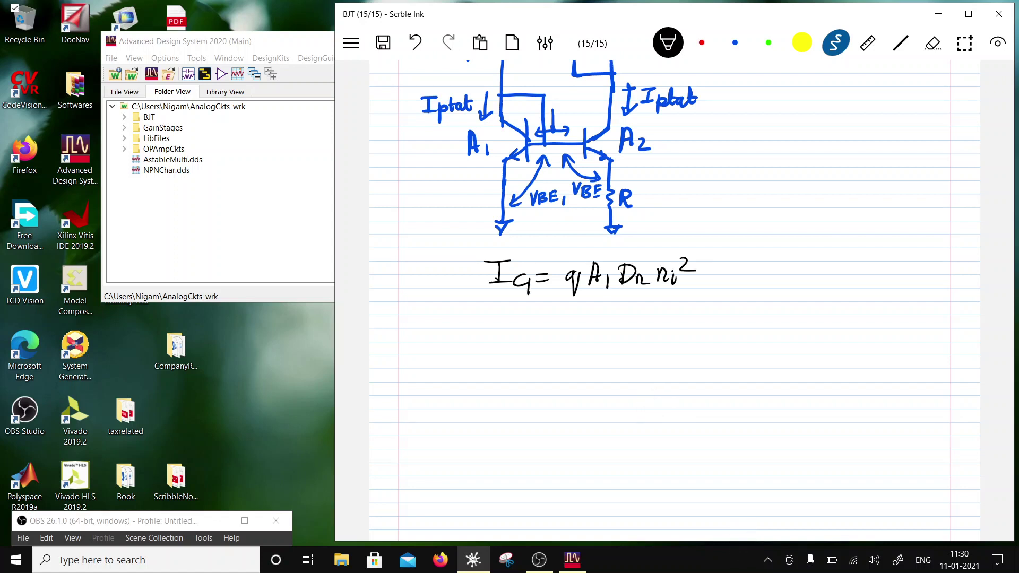
{"action": "left_click_drag", "start_coordinate": [555, 293], "coordinate": [703, 293]}
{"action": "mouse_move", "coordinate": [602, 299]}
{"action": "left_mouse_down"}
{"action": "mouse_move", "coordinate": [603, 314]}
{"action": "mouse_move", "coordinate": [616, 300]}
{"action": "mouse_move", "coordinate": [639, 316]}
{"action": "mouse_move", "coordinate": [649, 297]}
{"action": "mouse_move", "coordinate": [665, 312]}
{"action": "left_mouse_up"}
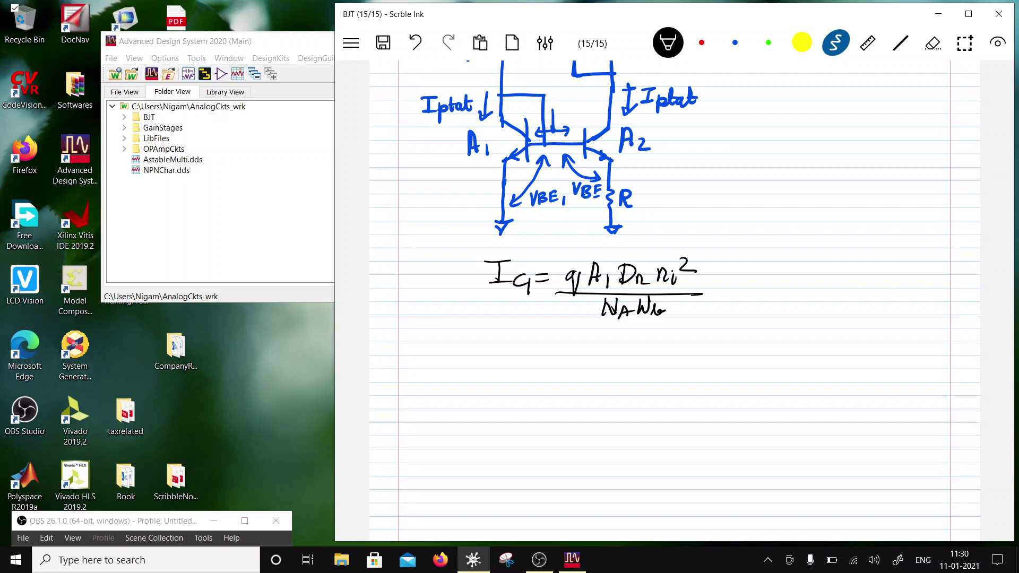
- Check the battery status, inspect the recording status in OBS, and switch back to the Scrble Ink notes
{"action": "left_click", "coordinate": [832, 560]}
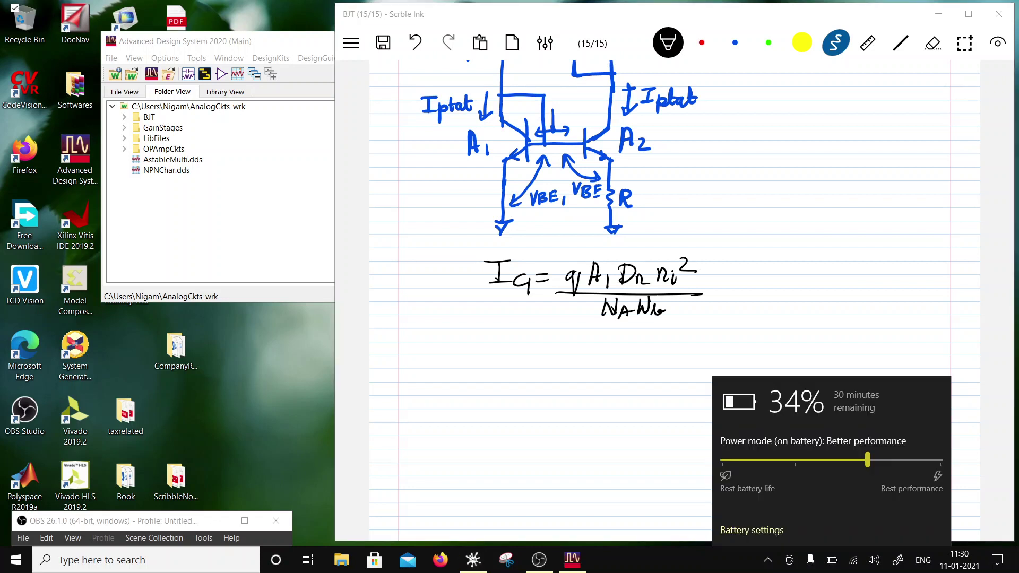
{"action": "left_click", "coordinate": [831, 559]}
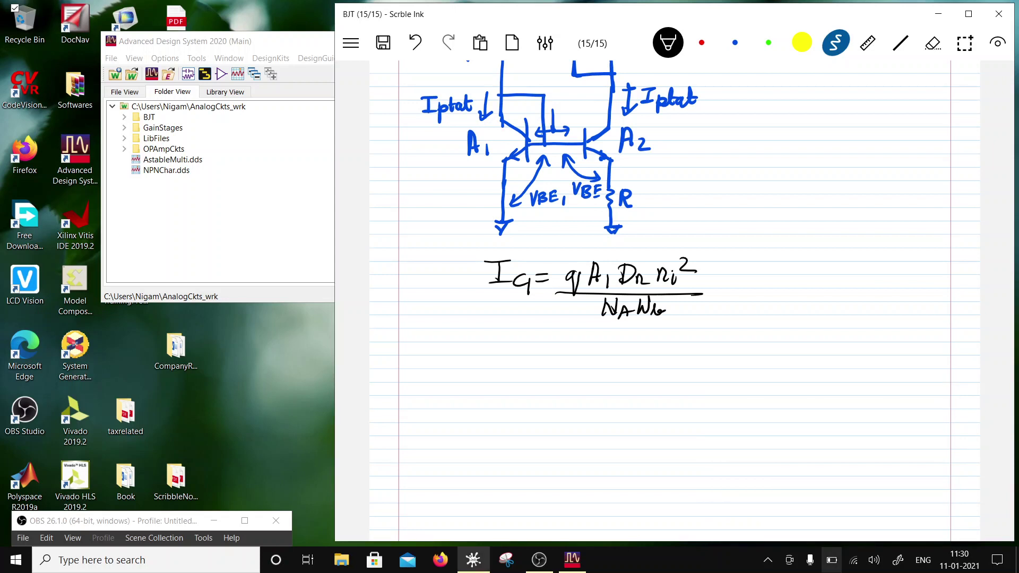
{"action": "left_click_drag", "start_coordinate": [139, 521], "coordinate": [181, 395]}
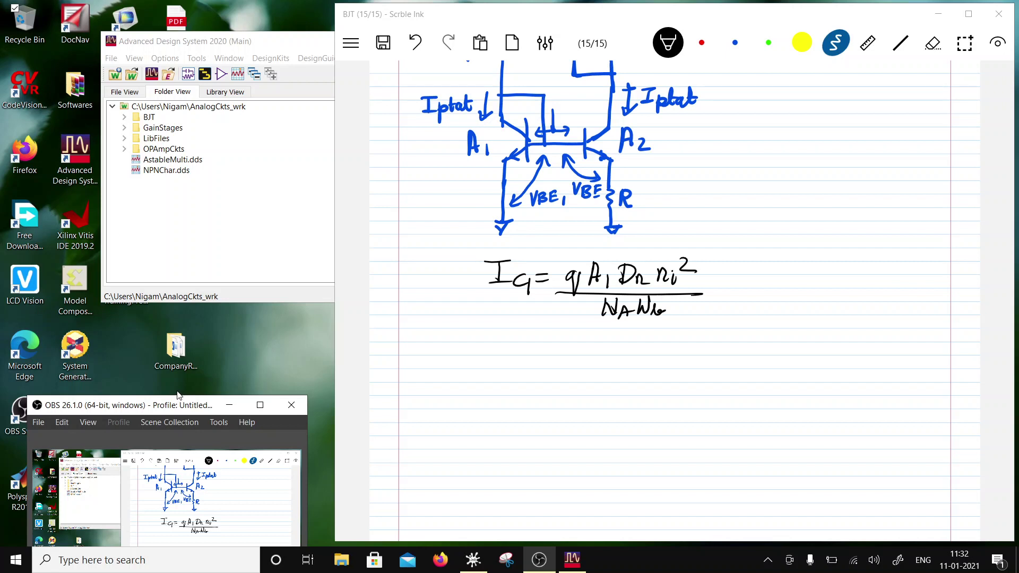
{"action": "left_click_drag", "start_coordinate": [159, 412], "coordinate": [192, 248]}
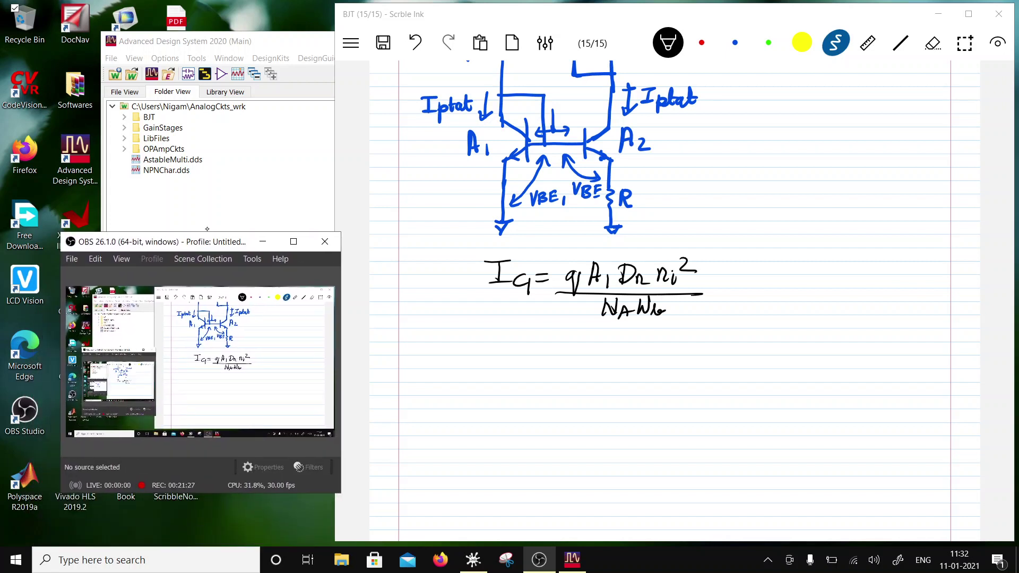
{"action": "left_click_drag", "start_coordinate": [284, 241], "coordinate": [237, 453]}
{"action": "key", "text": "alt+Tab"}
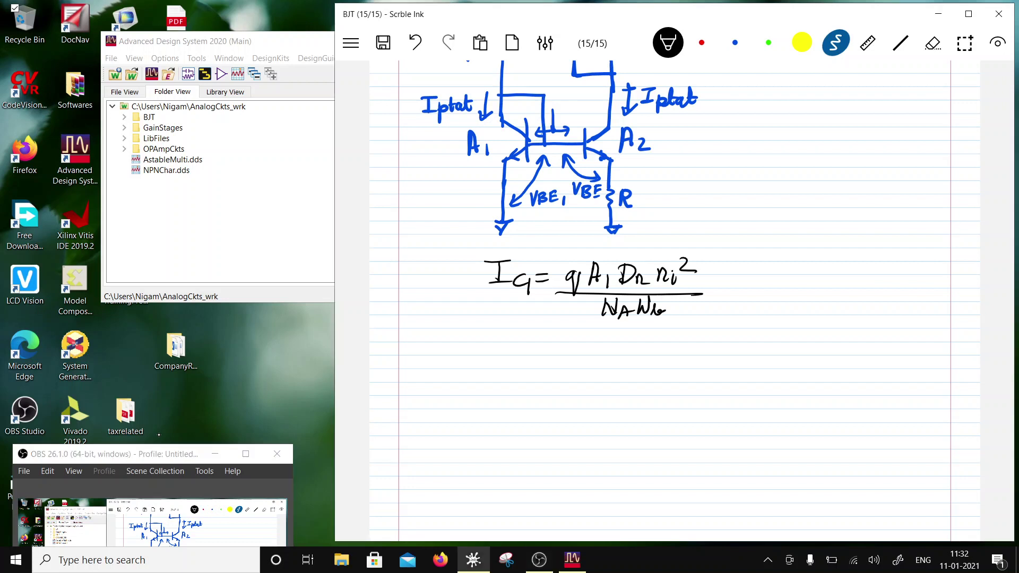
- Add the exponential factor e^(VBE1/VT) to the right of the IC1 fraction
{"action": "left_click_drag", "start_coordinate": [710, 282], "coordinate": [733, 288]}
{"action": "mouse_move", "coordinate": [732, 245]}
{"action": "left_mouse_down"}
{"action": "mouse_move", "coordinate": [735, 260]}
{"action": "mouse_move", "coordinate": [742, 245]}
{"action": "left_mouse_up"}
{"action": "left_click_drag", "start_coordinate": [744, 250], "coordinate": [745, 264]}
{"action": "mouse_move", "coordinate": [756, 250]}
{"action": "left_mouse_down"}
{"action": "mouse_move", "coordinate": [756, 262]}
{"action": "mouse_move", "coordinate": [765, 249]}
{"action": "left_mouse_up"}
{"action": "left_click_drag", "start_coordinate": [756, 256], "coordinate": [764, 255]}
{"action": "mouse_move", "coordinate": [756, 261]}
{"action": "left_mouse_down"}
{"action": "mouse_move", "coordinate": [794, 246]}
{"action": "mouse_move", "coordinate": [740, 276]}
{"action": "mouse_move", "coordinate": [771, 268]}
{"action": "left_mouse_up"}
{"action": "mouse_move", "coordinate": [767, 267]}
{"action": "left_mouse_down"}
{"action": "mouse_move", "coordinate": [780, 266]}
{"action": "mouse_move", "coordinate": [774, 286]}
{"action": "left_mouse_up"}
- Write the second collector current's numerator, IC2 = qA2·Dn·ni², below the IC1 equation
{"action": "scroll", "coordinate": [675, 190], "scroll_direction": "down", "scroll_amount": 1}
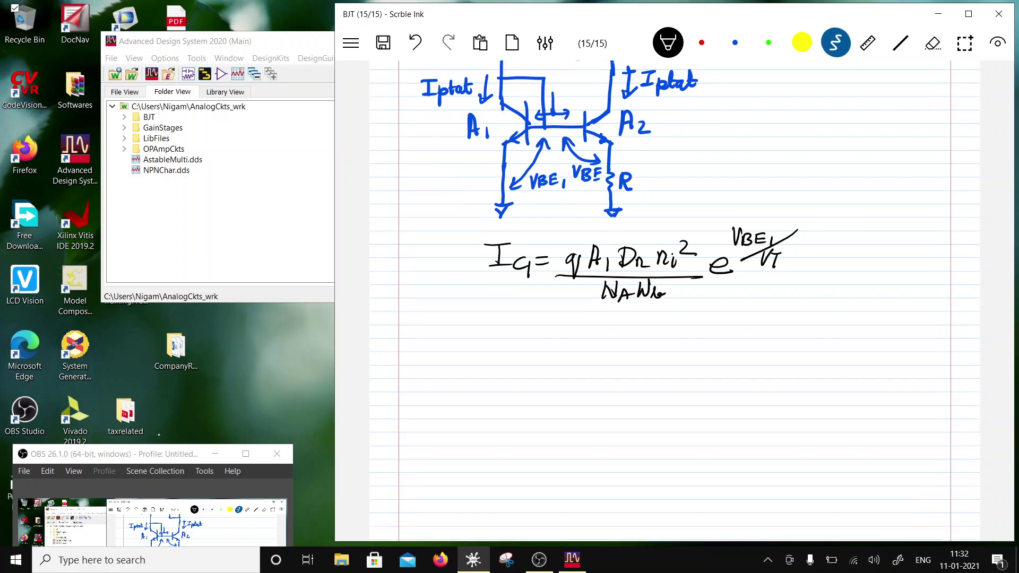
{"action": "scroll", "coordinate": [674, 300], "scroll_direction": "down", "scroll_amount": 2}
{"action": "left_click_drag", "start_coordinate": [499, 283], "coordinate": [524, 281]}
{"action": "mouse_move", "coordinate": [512, 282]}
{"action": "left_mouse_down"}
{"action": "mouse_move", "coordinate": [511, 301]}
{"action": "mouse_move", "coordinate": [521, 300]}
{"action": "left_mouse_up"}
{"action": "mouse_move", "coordinate": [533, 296]}
{"action": "left_mouse_down"}
{"action": "mouse_move", "coordinate": [523, 305]}
{"action": "mouse_move", "coordinate": [536, 309]}
{"action": "left_mouse_up"}
{"action": "left_click_drag", "start_coordinate": [539, 296], "coordinate": [553, 295]}
{"action": "mouse_move", "coordinate": [541, 302]}
{"action": "left_mouse_down"}
{"action": "mouse_move", "coordinate": [551, 301]}
{"action": "mouse_move", "coordinate": [543, 317]}
{"action": "mouse_move", "coordinate": [580, 297]}
{"action": "mouse_move", "coordinate": [581, 314]}
{"action": "mouse_move", "coordinate": [602, 300]}
{"action": "left_mouse_up"}
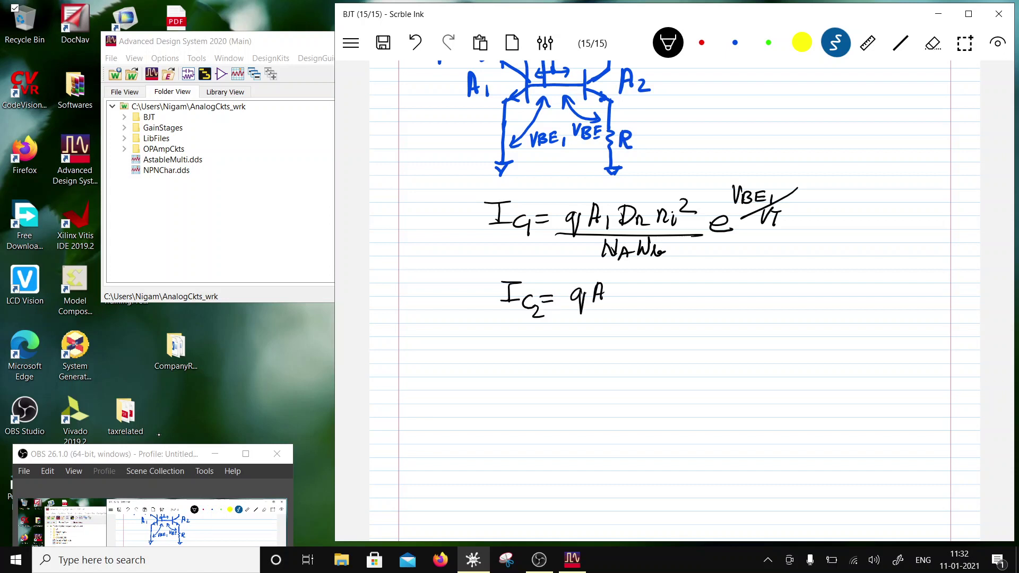
{"action": "left_click_drag", "start_coordinate": [608, 296], "coordinate": [632, 303]}
{"action": "left_click_drag", "start_coordinate": [645, 292], "coordinate": [683, 306]}
{"action": "left_click_drag", "start_coordinate": [692, 282], "coordinate": [706, 292]}
- Complete the IC2 equation with a fraction bar, the denominator NA·Wb and the exponential factor e^(VBE2/VT)
{"action": "mouse_move", "coordinate": [578, 314]}
{"action": "left_mouse_down"}
{"action": "mouse_move", "coordinate": [711, 313]}
{"action": "mouse_move", "coordinate": [607, 339]}
{"action": "left_mouse_up"}
{"action": "left_click", "coordinate": [609, 321]}
{"action": "left_click_drag", "start_coordinate": [613, 319], "coordinate": [619, 336]}
{"action": "mouse_move", "coordinate": [624, 343]}
{"action": "left_mouse_down"}
{"action": "mouse_move", "coordinate": [631, 327]}
{"action": "mouse_move", "coordinate": [644, 340]}
{"action": "mouse_move", "coordinate": [650, 317]}
{"action": "left_mouse_up"}
{"action": "mouse_move", "coordinate": [654, 325]}
{"action": "left_mouse_down"}
{"action": "mouse_move", "coordinate": [656, 338]}
{"action": "mouse_move", "coordinate": [663, 334]}
{"action": "left_mouse_up"}
{"action": "left_click_drag", "start_coordinate": [716, 300], "coordinate": [736, 307]}
{"action": "mouse_move", "coordinate": [738, 271]}
{"action": "left_mouse_down"}
{"action": "mouse_move", "coordinate": [754, 289]}
{"action": "mouse_move", "coordinate": [808, 284]}
{"action": "mouse_move", "coordinate": [777, 289]}
{"action": "mouse_move", "coordinate": [787, 291]}
{"action": "left_mouse_up"}
{"action": "left_click_drag", "start_coordinate": [781, 295], "coordinate": [778, 312]}
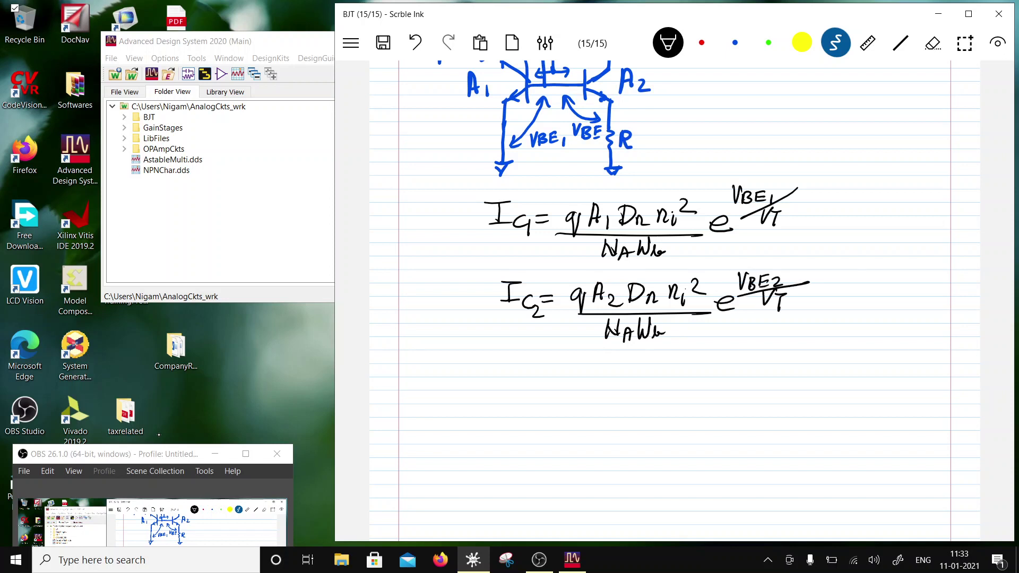
{"action": "scroll", "coordinate": [673, 297], "scroll_direction": "down", "scroll_amount": 2}
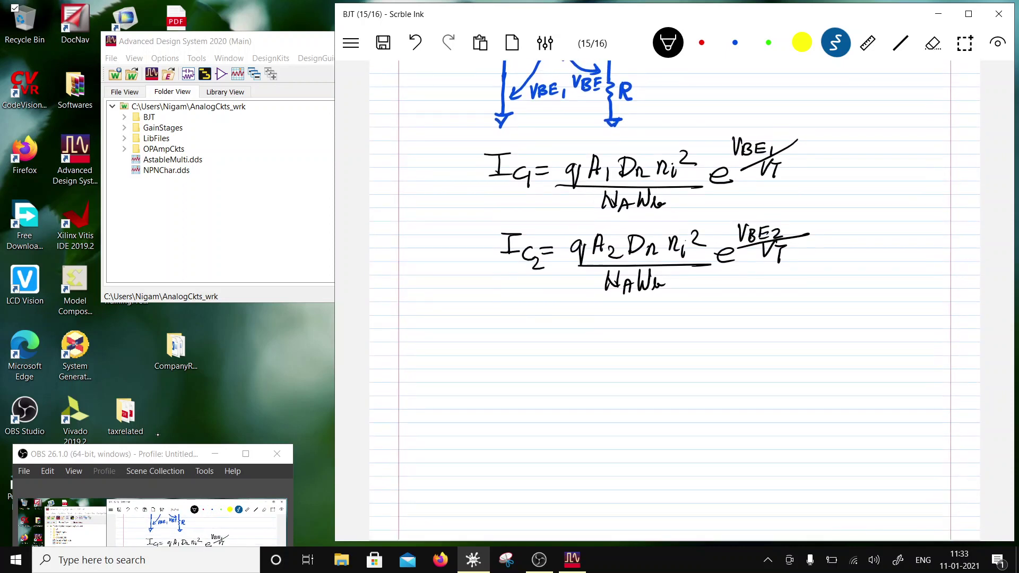
- Write VBE1 = IC with a fraction bar beneath IC, below the IC2 equation
{"action": "mouse_move", "coordinate": [465, 311]}
{"action": "left_mouse_down"}
{"action": "mouse_move", "coordinate": [470, 331]}
{"action": "mouse_move", "coordinate": [475, 308]}
{"action": "left_mouse_up"}
{"action": "mouse_move", "coordinate": [478, 321]}
{"action": "left_mouse_down"}
{"action": "mouse_move", "coordinate": [478, 333]}
{"action": "mouse_move", "coordinate": [492, 335]}
{"action": "left_mouse_up"}
{"action": "left_click_drag", "start_coordinate": [490, 320], "coordinate": [498, 327]}
{"action": "left_click_drag", "start_coordinate": [493, 334], "coordinate": [500, 334]}
{"action": "mouse_move", "coordinate": [507, 327]}
{"action": "left_mouse_down"}
{"action": "mouse_move", "coordinate": [507, 342]}
{"action": "mouse_move", "coordinate": [528, 329]}
{"action": "left_mouse_up"}
{"action": "left_click_drag", "start_coordinate": [519, 334], "coordinate": [528, 334]}
{"action": "mouse_move", "coordinate": [548, 333]}
{"action": "left_mouse_down"}
{"action": "mouse_move", "coordinate": [580, 312]}
{"action": "mouse_move", "coordinate": [571, 328]}
{"action": "left_mouse_up"}
{"action": "left_click_drag", "start_coordinate": [563, 329], "coordinate": [674, 328]}
- Write the term q·Dn·ni² beneath the fraction bar of the VBE1 equation, correcting stray ink with the eraser
{"action": "scroll", "coordinate": [674, 319], "scroll_direction": "down", "scroll_amount": 1}
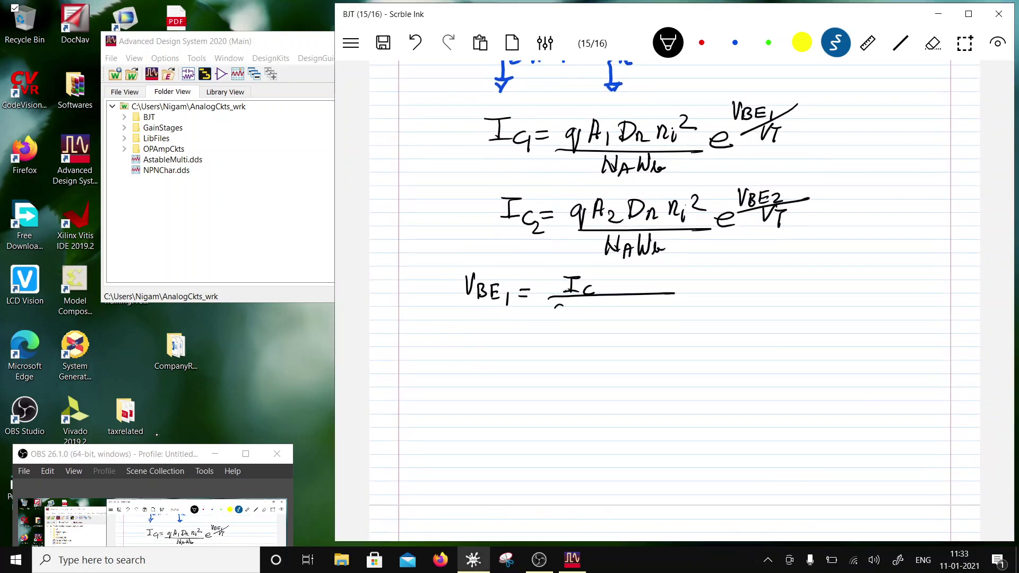
{"action": "mouse_move", "coordinate": [561, 307]}
{"action": "left_mouse_down"}
{"action": "mouse_move", "coordinate": [562, 327]}
{"action": "mouse_move", "coordinate": [582, 316]}
{"action": "left_mouse_up"}
{"action": "left_click", "coordinate": [933, 42]}
{"action": "mouse_move", "coordinate": [582, 310]}
{"action": "left_mouse_down"}
{"action": "mouse_move", "coordinate": [573, 314]}
{"action": "mouse_move", "coordinate": [642, 309]}
{"action": "left_mouse_up"}
{"action": "left_click", "coordinate": [835, 42]}
{"action": "left_click", "coordinate": [630, 300]}
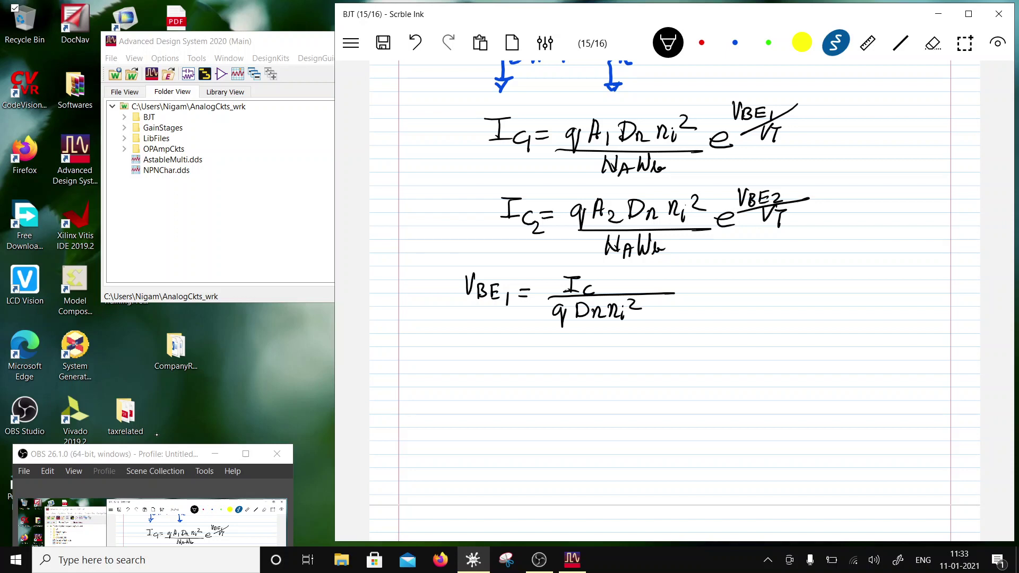
- Complete the VBE1 denominator with NA·Wb under its own bar and the factor A1, and enclose the whole fraction in parentheses
{"action": "left_click_drag", "start_coordinate": [553, 325], "coordinate": [636, 319]}
{"action": "mouse_move", "coordinate": [579, 343]}
{"action": "left_mouse_down"}
{"action": "mouse_move", "coordinate": [580, 329]}
{"action": "mouse_move", "coordinate": [606, 343]}
{"action": "mouse_move", "coordinate": [620, 320]}
{"action": "mouse_move", "coordinate": [624, 338]}
{"action": "mouse_move", "coordinate": [659, 318]}
{"action": "left_mouse_up"}
{"action": "left_click_drag", "start_coordinate": [648, 316], "coordinate": [664, 313]}
{"action": "left_click_drag", "start_coordinate": [667, 313], "coordinate": [669, 328]}
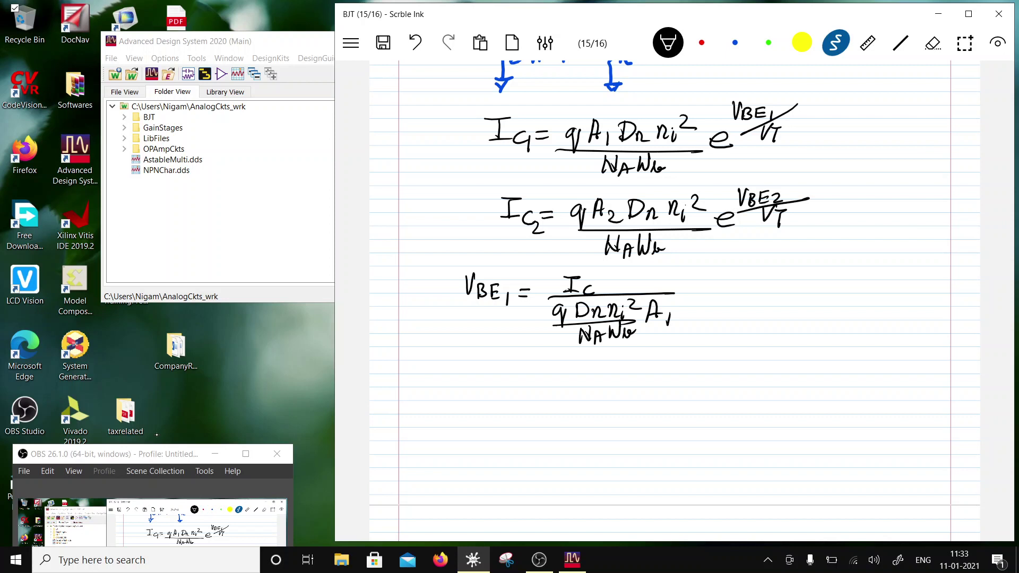
{"action": "left_click_drag", "start_coordinate": [677, 268], "coordinate": [648, 351]}
{"action": "left_click_drag", "start_coordinate": [560, 262], "coordinate": [557, 350]}
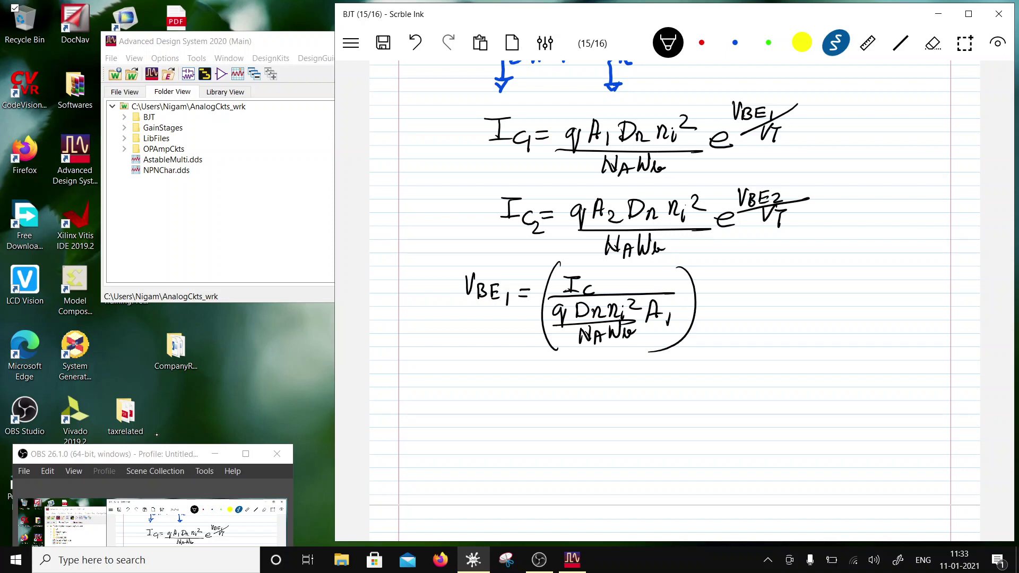
- Erase the VBE1 = label and rewrite it as VBE1 = VT ln in front of the parenthesised fraction
{"action": "left_click", "coordinate": [932, 42]}
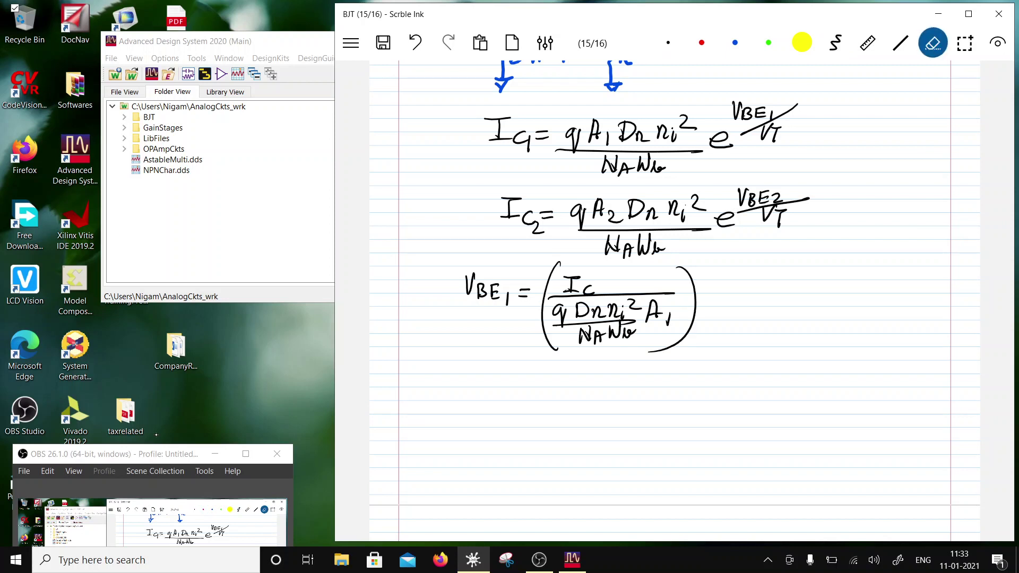
{"action": "mouse_move", "coordinate": [525, 284]}
{"action": "left_mouse_down"}
{"action": "mouse_move", "coordinate": [510, 301]}
{"action": "mouse_move", "coordinate": [469, 289]}
{"action": "mouse_move", "coordinate": [484, 273]}
{"action": "mouse_move", "coordinate": [492, 287]}
{"action": "mouse_move", "coordinate": [522, 293]}
{"action": "mouse_move", "coordinate": [501, 307]}
{"action": "mouse_move", "coordinate": [534, 306]}
{"action": "left_mouse_up"}
{"action": "left_click", "coordinate": [835, 42]}
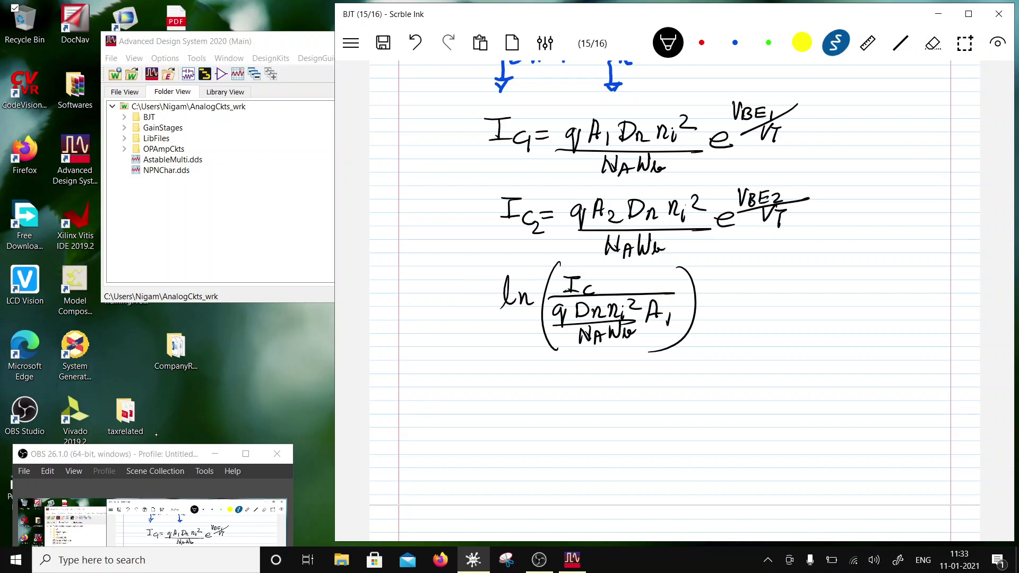
{"action": "left_click_drag", "start_coordinate": [471, 277], "coordinate": [494, 296]}
{"action": "mouse_move", "coordinate": [489, 298]}
{"action": "left_mouse_down"}
{"action": "mouse_move", "coordinate": [489, 313]}
{"action": "mouse_move", "coordinate": [419, 287]}
{"action": "mouse_move", "coordinate": [440, 314]}
{"action": "left_mouse_up"}
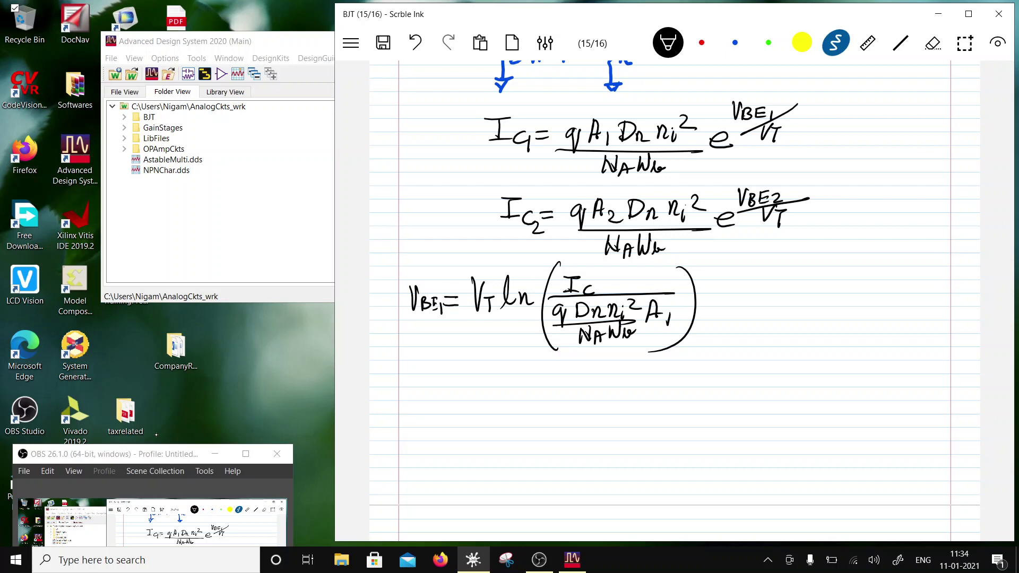
- Begin the second base-emitter voltage equation, VBE2 = VT ln with an opening parenthesis, below the VBE1 equation
{"action": "scroll", "coordinate": [674, 297], "scroll_direction": "down", "scroll_amount": 2}
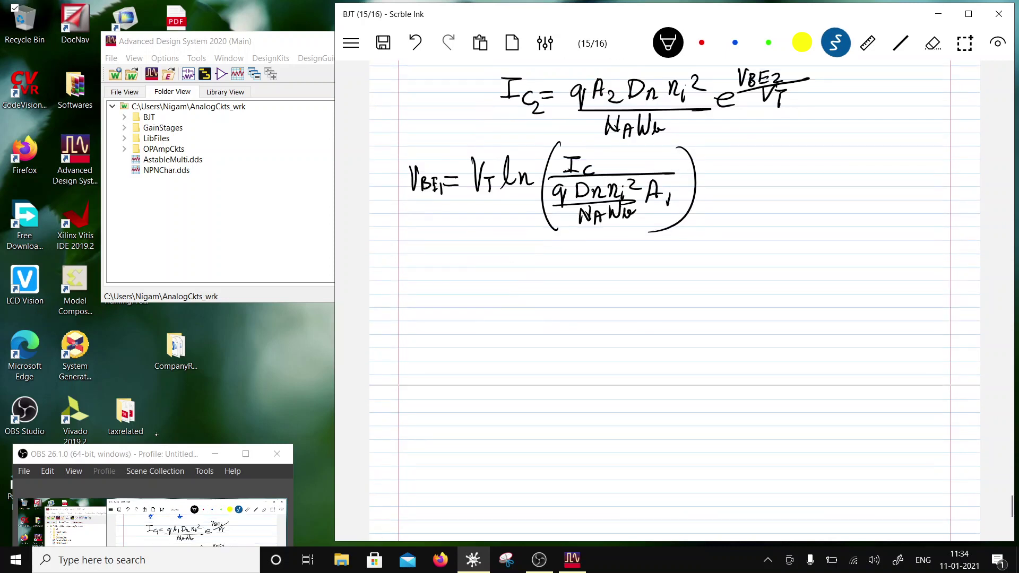
{"action": "mouse_move", "coordinate": [421, 247]}
{"action": "left_mouse_down"}
{"action": "mouse_move", "coordinate": [422, 258]}
{"action": "mouse_move", "coordinate": [429, 247]}
{"action": "left_mouse_up"}
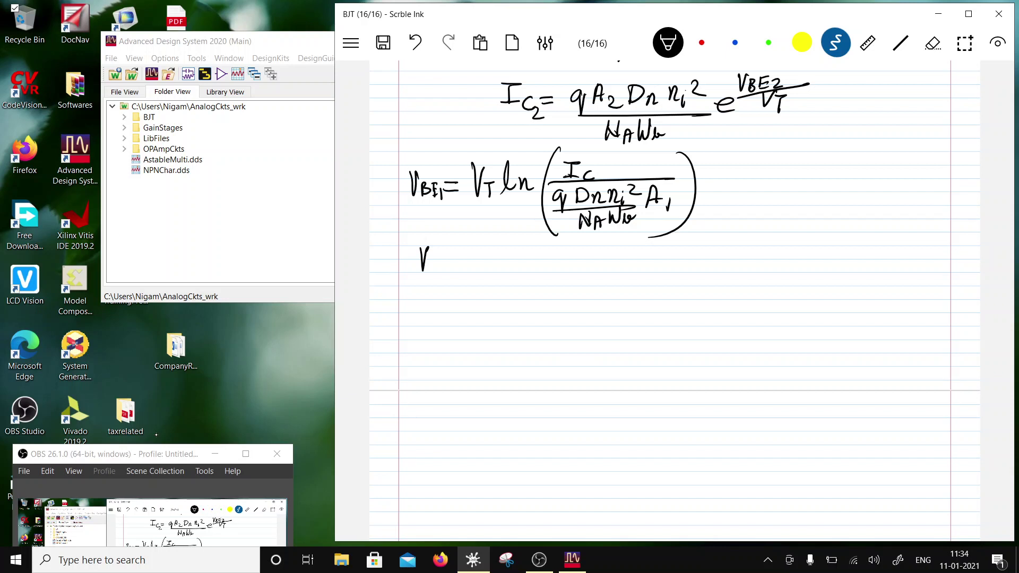
{"action": "mouse_move", "coordinate": [433, 259]}
{"action": "left_mouse_down"}
{"action": "mouse_move", "coordinate": [434, 276]}
{"action": "mouse_move", "coordinate": [454, 268]}
{"action": "left_mouse_up"}
{"action": "left_click_drag", "start_coordinate": [459, 270], "coordinate": [470, 278]}
{"action": "left_click_drag", "start_coordinate": [477, 266], "coordinate": [487, 266]}
{"action": "mouse_move", "coordinate": [477, 272]}
{"action": "left_mouse_down"}
{"action": "mouse_move", "coordinate": [513, 250]}
{"action": "mouse_move", "coordinate": [526, 262]}
{"action": "left_mouse_up"}
{"action": "mouse_move", "coordinate": [521, 263]}
{"action": "left_mouse_down"}
{"action": "mouse_move", "coordinate": [522, 277]}
{"action": "mouse_move", "coordinate": [552, 266]}
{"action": "mouse_move", "coordinate": [591, 296]}
{"action": "left_mouse_up"}
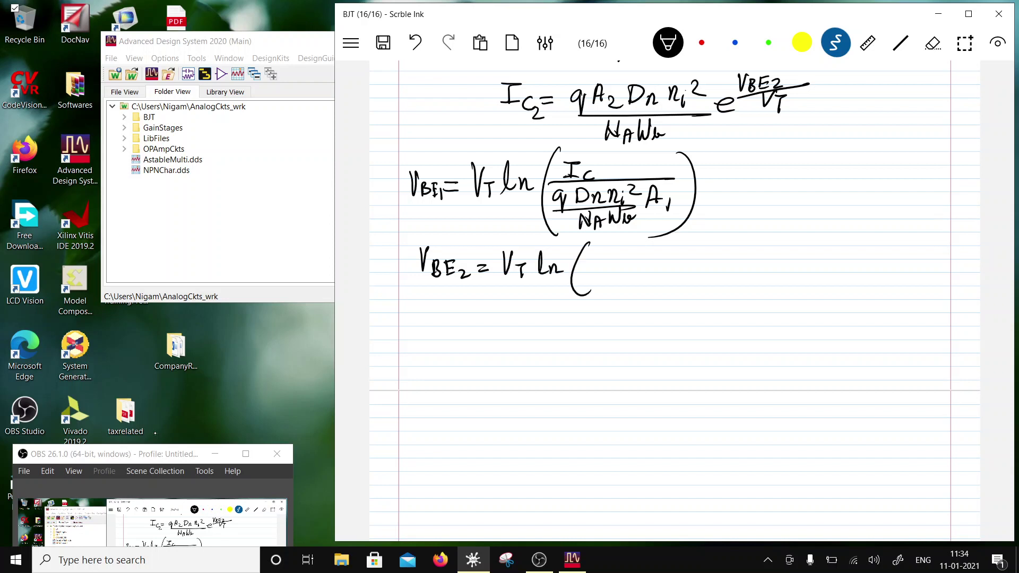
- Fill the VBE2 logarithm with IC2 over (q·Dn·ni²/NA·Wb)·A2, and add the subscript 1 to IC in the VBE1 equation
{"action": "mouse_move", "coordinate": [603, 251]}
{"action": "left_mouse_down"}
{"action": "mouse_move", "coordinate": [624, 248]}
{"action": "mouse_move", "coordinate": [614, 256]}
{"action": "left_mouse_up"}
{"action": "left_click_drag", "start_coordinate": [596, 172], "coordinate": [596, 182]}
{"action": "left_click_drag", "start_coordinate": [614, 254], "coordinate": [611, 265]}
{"action": "mouse_move", "coordinate": [628, 256]}
{"action": "left_mouse_down"}
{"action": "mouse_move", "coordinate": [619, 262]}
{"action": "mouse_move", "coordinate": [645, 269]}
{"action": "left_mouse_up"}
{"action": "mouse_move", "coordinate": [591, 273]}
{"action": "left_mouse_down"}
{"action": "mouse_move", "coordinate": [705, 269]}
{"action": "mouse_move", "coordinate": [604, 292]}
{"action": "mouse_move", "coordinate": [605, 304]}
{"action": "left_mouse_up"}
{"action": "mouse_move", "coordinate": [614, 292]}
{"action": "left_mouse_down"}
{"action": "mouse_move", "coordinate": [619, 277]}
{"action": "mouse_move", "coordinate": [625, 291]}
{"action": "mouse_move", "coordinate": [614, 294]}
{"action": "mouse_move", "coordinate": [677, 283]}
{"action": "mouse_move", "coordinate": [675, 295]}
{"action": "left_mouse_up"}
{"action": "mouse_move", "coordinate": [621, 312]}
{"action": "left_mouse_down"}
{"action": "mouse_move", "coordinate": [675, 306]}
{"action": "mouse_move", "coordinate": [689, 278]}
{"action": "mouse_move", "coordinate": [694, 293]}
{"action": "left_mouse_up"}
{"action": "left_click_drag", "start_coordinate": [686, 289], "coordinate": [709, 295]}
{"action": "mouse_move", "coordinate": [708, 240]}
{"action": "left_mouse_down"}
{"action": "mouse_move", "coordinate": [724, 261]}
{"action": "mouse_move", "coordinate": [701, 318]}
{"action": "left_mouse_up"}
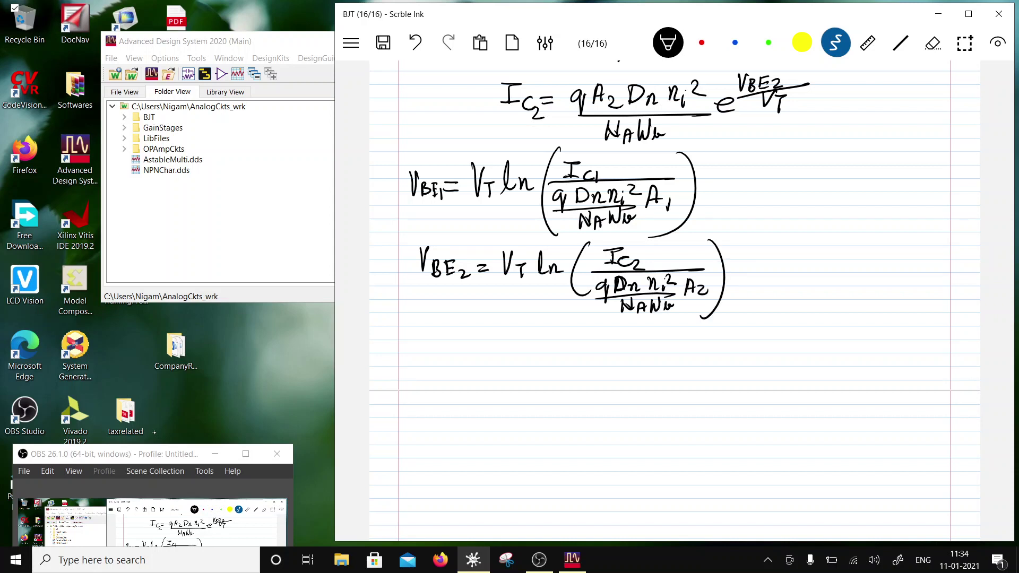
- Write the current condition IC1 = IC2 = Iptat beside the VBE1 equation
{"action": "scroll", "coordinate": [674, 297], "scroll_direction": "up", "scroll_amount": 5}
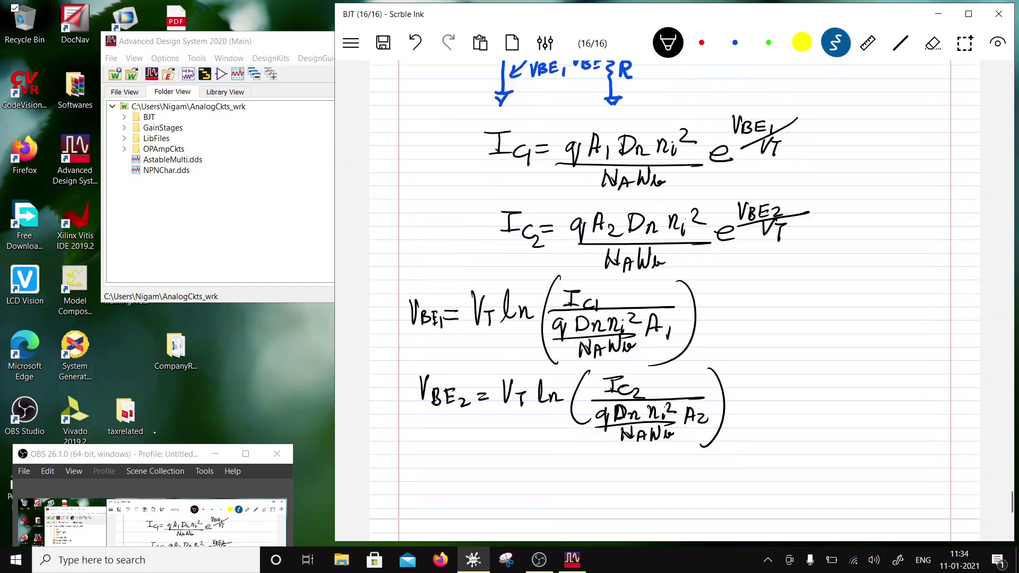
{"action": "scroll", "coordinate": [673, 297], "scroll_direction": "down", "scroll_amount": 4}
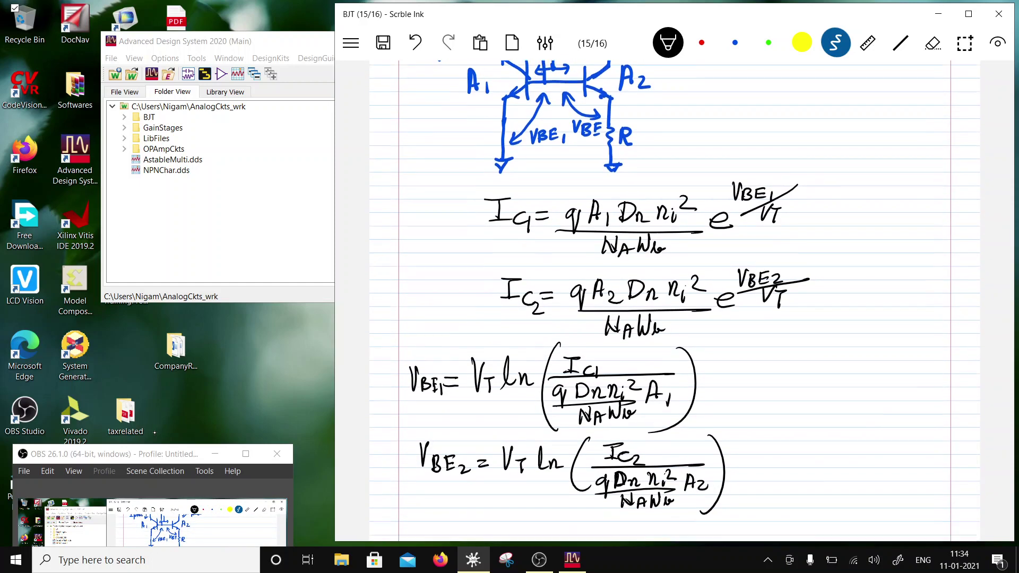
{"action": "left_click_drag", "start_coordinate": [758, 285], "coordinate": [774, 283]}
{"action": "left_click_drag", "start_coordinate": [765, 285], "coordinate": [770, 300]}
{"action": "mouse_move", "coordinate": [782, 296]}
{"action": "left_mouse_down"}
{"action": "mouse_move", "coordinate": [786, 308]}
{"action": "mouse_move", "coordinate": [812, 292]}
{"action": "left_mouse_up"}
{"action": "mouse_move", "coordinate": [795, 300]}
{"action": "left_mouse_down"}
{"action": "mouse_move", "coordinate": [837, 284]}
{"action": "mouse_move", "coordinate": [826, 304]}
{"action": "left_mouse_up"}
{"action": "left_click_drag", "start_coordinate": [818, 305], "coordinate": [845, 306]}
{"action": "mouse_move", "coordinate": [849, 302]}
{"action": "left_mouse_down"}
{"action": "mouse_move", "coordinate": [858, 309]}
{"action": "mouse_move", "coordinate": [875, 295]}
{"action": "left_mouse_up"}
{"action": "left_click_drag", "start_coordinate": [864, 302], "coordinate": [874, 301]}
{"action": "mouse_move", "coordinate": [880, 302]}
{"action": "left_mouse_down"}
{"action": "mouse_move", "coordinate": [929, 306]}
{"action": "mouse_move", "coordinate": [934, 292]}
{"action": "mouse_move", "coordinate": [941, 302]}
{"action": "left_mouse_up"}
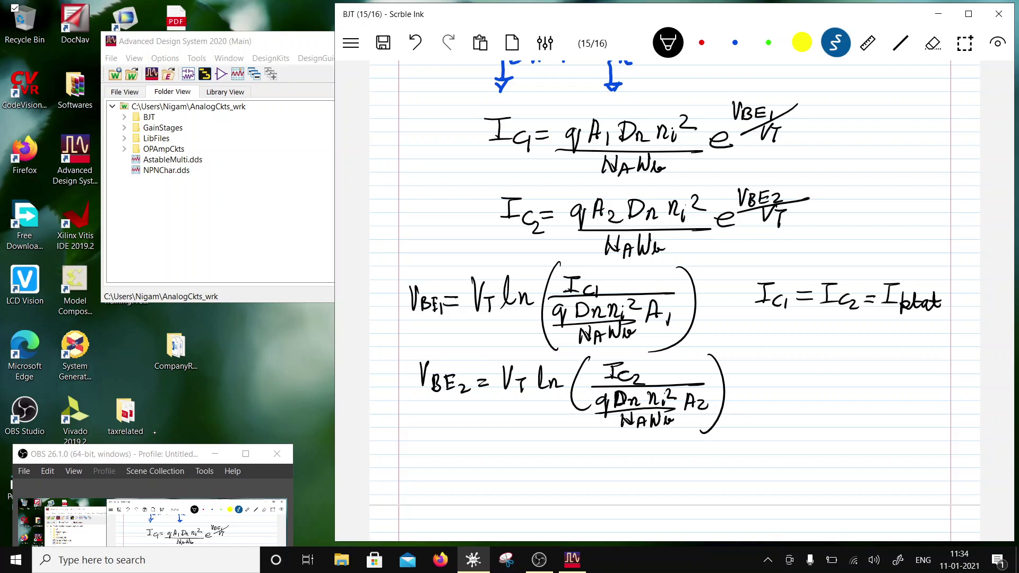
- Write the loop equation VBE1 = VBE2 + VT at the start of page 16
{"action": "scroll", "coordinate": [674, 300], "scroll_direction": "down", "scroll_amount": 5}
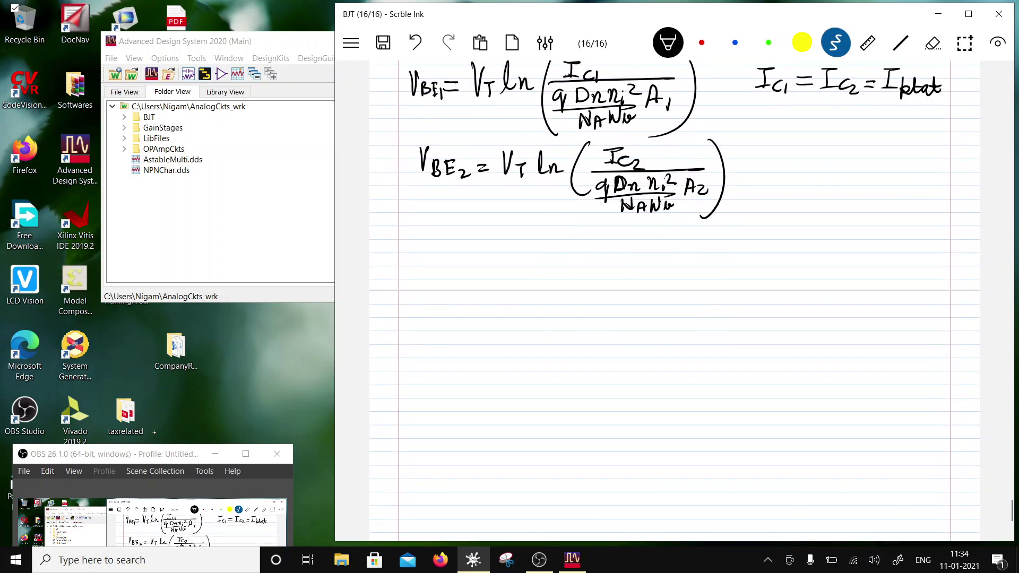
{"action": "mouse_move", "coordinate": [463, 314]}
{"action": "left_mouse_down"}
{"action": "mouse_move", "coordinate": [487, 325]}
{"action": "mouse_move", "coordinate": [480, 337]}
{"action": "mouse_move", "coordinate": [505, 338]}
{"action": "left_mouse_up"}
{"action": "mouse_move", "coordinate": [512, 330]}
{"action": "left_mouse_down"}
{"action": "mouse_move", "coordinate": [512, 345]}
{"action": "mouse_move", "coordinate": [542, 326]}
{"action": "mouse_move", "coordinate": [574, 334]}
{"action": "mouse_move", "coordinate": [579, 314]}
{"action": "mouse_move", "coordinate": [583, 336]}
{"action": "mouse_move", "coordinate": [655, 328]}
{"action": "left_mouse_up"}
{"action": "mouse_move", "coordinate": [654, 313]}
{"action": "left_mouse_down"}
{"action": "mouse_move", "coordinate": [658, 331]}
{"action": "mouse_move", "coordinate": [663, 314]}
{"action": "left_mouse_up"}
{"action": "left_click_drag", "start_coordinate": [665, 320], "coordinate": [681, 319]}
{"action": "left_click_drag", "start_coordinate": [673, 320], "coordinate": [673, 340]}
- Check the loop equation against the circuit, then erase its VT term and write IPTAT R instead
{"action": "scroll", "coordinate": [673, 300], "scroll_direction": "up", "scroll_amount": 7}
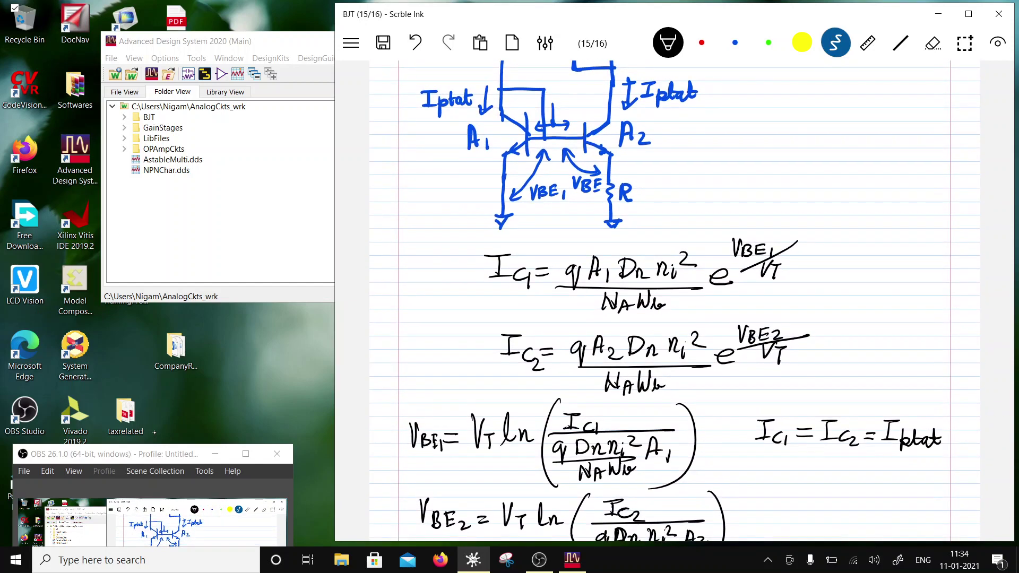
{"action": "scroll", "coordinate": [674, 301], "scroll_direction": "down", "scroll_amount": 1}
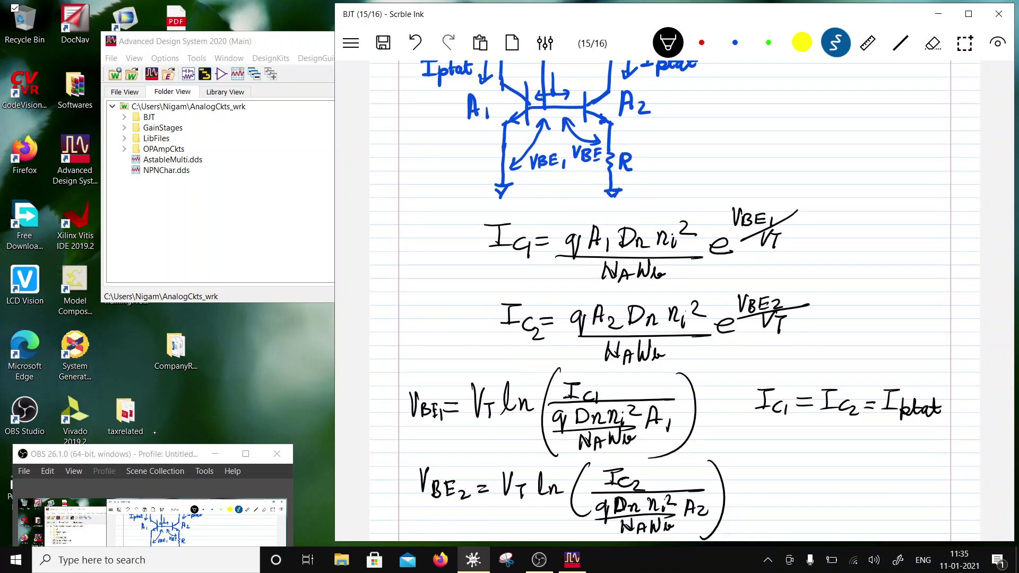
{"action": "scroll", "coordinate": [674, 301], "scroll_direction": "down", "scroll_amount": 6}
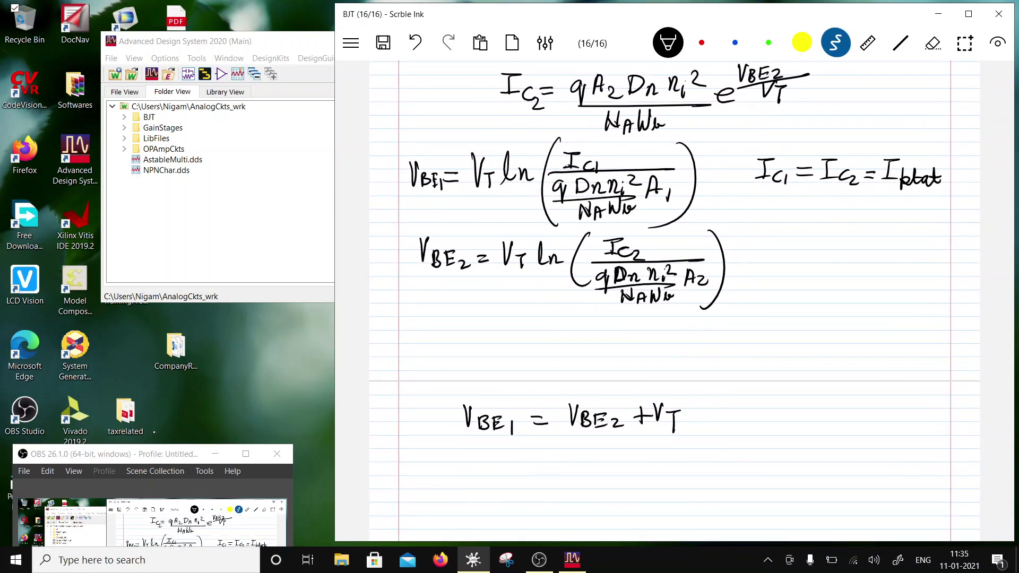
{"action": "left_click", "coordinate": [932, 42]}
{"action": "mouse_move", "coordinate": [646, 415]}
{"action": "left_mouse_down"}
{"action": "mouse_move", "coordinate": [680, 421]}
{"action": "mouse_move", "coordinate": [673, 438]}
{"action": "mouse_move", "coordinate": [673, 402]}
{"action": "left_mouse_up"}
{"action": "left_click", "coordinate": [835, 42]}
{"action": "mouse_move", "coordinate": [664, 403]}
{"action": "left_mouse_down"}
{"action": "mouse_move", "coordinate": [678, 426]}
{"action": "mouse_move", "coordinate": [701, 409]}
{"action": "left_mouse_up"}
{"action": "mouse_move", "coordinate": [696, 410]}
{"action": "left_mouse_down"}
{"action": "mouse_move", "coordinate": [695, 424]}
{"action": "mouse_move", "coordinate": [712, 423]}
{"action": "left_mouse_up"}
{"action": "left_click_drag", "start_coordinate": [702, 417], "coordinate": [727, 407]}
{"action": "mouse_move", "coordinate": [721, 407]}
{"action": "left_mouse_down"}
{"action": "mouse_move", "coordinate": [720, 428]}
{"action": "mouse_move", "coordinate": [756, 420]}
{"action": "left_mouse_up"}
- Add the side note "Iptat = 0 stable state" beside the loop equation
{"action": "scroll", "coordinate": [673, 301], "scroll_direction": "down", "scroll_amount": 2}
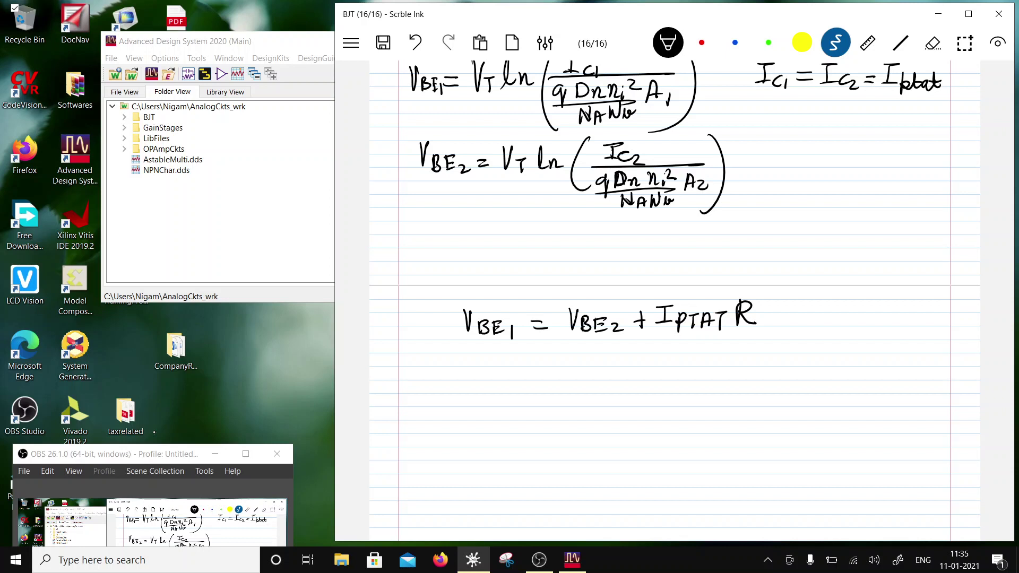
{"action": "left_click_drag", "start_coordinate": [810, 312], "coordinate": [828, 311]}
{"action": "left_click_drag", "start_coordinate": [819, 312], "coordinate": [826, 329]}
{"action": "mouse_move", "coordinate": [828, 321]}
{"action": "left_mouse_down"}
{"action": "mouse_move", "coordinate": [826, 337]}
{"action": "mouse_move", "coordinate": [837, 328]}
{"action": "left_mouse_up"}
{"action": "mouse_move", "coordinate": [839, 314]}
{"action": "left_mouse_down"}
{"action": "mouse_move", "coordinate": [841, 329]}
{"action": "mouse_move", "coordinate": [858, 317]}
{"action": "mouse_move", "coordinate": [859, 327]}
{"action": "left_mouse_up"}
{"action": "mouse_move", "coordinate": [852, 320]}
{"action": "left_mouse_down"}
{"action": "mouse_move", "coordinate": [885, 316]}
{"action": "mouse_move", "coordinate": [919, 329]}
{"action": "left_mouse_up"}
{"action": "left_click_drag", "start_coordinate": [926, 320], "coordinate": [938, 328]}
{"action": "left_click_drag", "start_coordinate": [939, 307], "coordinate": [950, 326]}
{"action": "left_click_drag", "start_coordinate": [952, 321], "coordinate": [964, 324]}
{"action": "mouse_move", "coordinate": [910, 340]}
{"action": "left_mouse_down"}
{"action": "mouse_move", "coordinate": [903, 349]}
{"action": "mouse_move", "coordinate": [918, 347]}
{"action": "left_mouse_up"}
{"action": "mouse_move", "coordinate": [907, 339]}
{"action": "left_mouse_down"}
{"action": "mouse_move", "coordinate": [931, 345]}
{"action": "mouse_move", "coordinate": [941, 327]}
{"action": "left_mouse_up"}
{"action": "left_click_drag", "start_coordinate": [943, 343], "coordinate": [956, 342]}
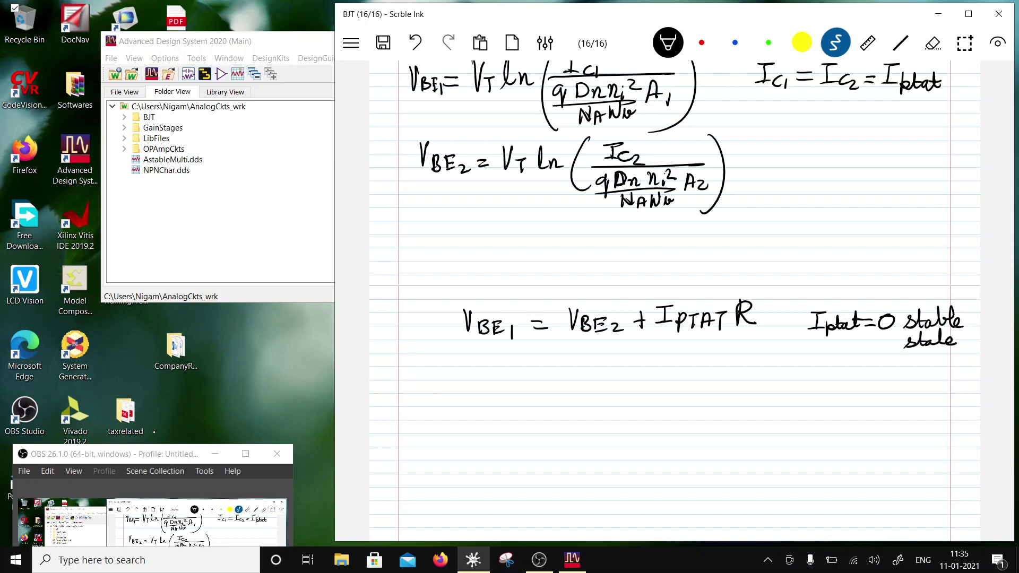
- Write the voltage difference VBE1 − VBE2 on the line below the loop equation
{"action": "scroll", "coordinate": [691, 299], "scroll_direction": "down", "scroll_amount": 2}
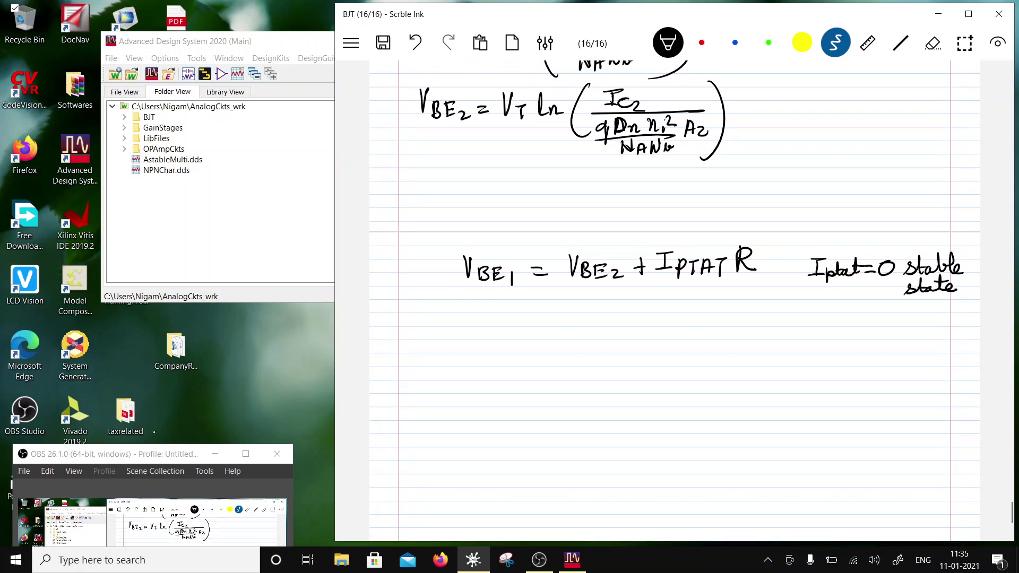
{"action": "left_click", "coordinate": [683, 561]}
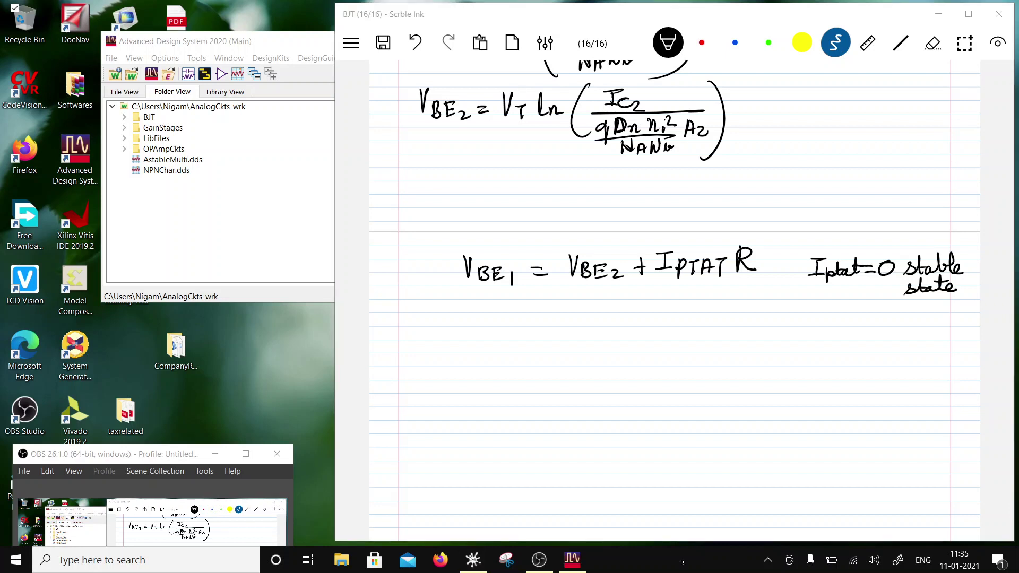
{"action": "mouse_move", "coordinate": [512, 313]}
{"action": "left_mouse_down"}
{"action": "mouse_move", "coordinate": [513, 325]}
{"action": "mouse_move", "coordinate": [524, 312]}
{"action": "left_mouse_up"}
{"action": "mouse_move", "coordinate": [523, 318]}
{"action": "left_mouse_down"}
{"action": "mouse_move", "coordinate": [524, 333]}
{"action": "mouse_move", "coordinate": [552, 340]}
{"action": "left_mouse_up"}
{"action": "mouse_move", "coordinate": [560, 326]}
{"action": "left_mouse_down"}
{"action": "mouse_move", "coordinate": [596, 312]}
{"action": "mouse_move", "coordinate": [600, 329]}
{"action": "left_mouse_up"}
{"action": "mouse_move", "coordinate": [599, 317]}
{"action": "left_mouse_down"}
{"action": "mouse_move", "coordinate": [601, 331]}
{"action": "mouse_move", "coordinate": [612, 332]}
{"action": "left_mouse_up"}
{"action": "left_click_drag", "start_coordinate": [611, 318], "coordinate": [636, 336]}
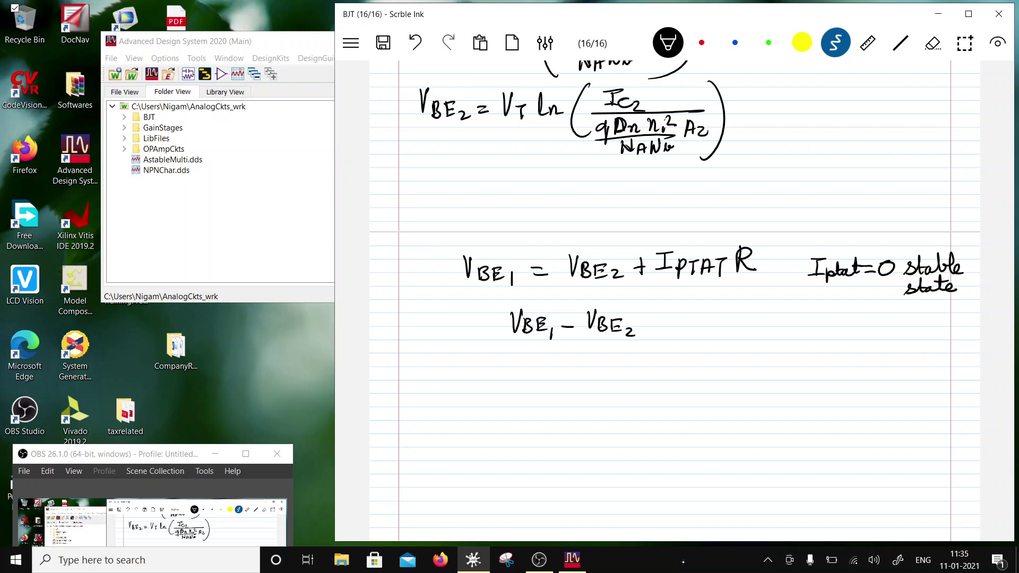
- Enclose the voltage difference in parentheses, prefix it with 1/R and equate it to IPTAT
{"action": "left_click_drag", "start_coordinate": [639, 308], "coordinate": [634, 351]}
{"action": "left_click_drag", "start_coordinate": [504, 303], "coordinate": [505, 349]}
{"action": "left_click_drag", "start_coordinate": [469, 306], "coordinate": [469, 329]}
{"action": "mouse_move", "coordinate": [457, 332]}
{"action": "left_mouse_down"}
{"action": "mouse_move", "coordinate": [481, 331]}
{"action": "mouse_move", "coordinate": [462, 356]}
{"action": "left_mouse_up"}
{"action": "left_click_drag", "start_coordinate": [461, 338], "coordinate": [482, 352]}
{"action": "left_click_drag", "start_coordinate": [662, 323], "coordinate": [675, 323]}
{"action": "left_click_drag", "start_coordinate": [663, 329], "coordinate": [675, 328]}
{"action": "mouse_move", "coordinate": [681, 314]}
{"action": "left_mouse_down"}
{"action": "mouse_move", "coordinate": [698, 312]}
{"action": "mouse_move", "coordinate": [688, 329]}
{"action": "left_mouse_up"}
{"action": "left_click_drag", "start_coordinate": [681, 330], "coordinate": [719, 321]}
{"action": "mouse_move", "coordinate": [714, 322]}
{"action": "left_mouse_down"}
{"action": "mouse_move", "coordinate": [713, 336]}
{"action": "mouse_move", "coordinate": [741, 323]}
{"action": "left_mouse_up"}
{"action": "left_click_drag", "start_coordinate": [736, 324], "coordinate": [736, 338]}
- Review the VBE1 and VBE2 equations and begin the result below with VT/R ln and an opening parenthesis
{"action": "scroll", "coordinate": [674, 297], "scroll_direction": "down", "scroll_amount": 2}
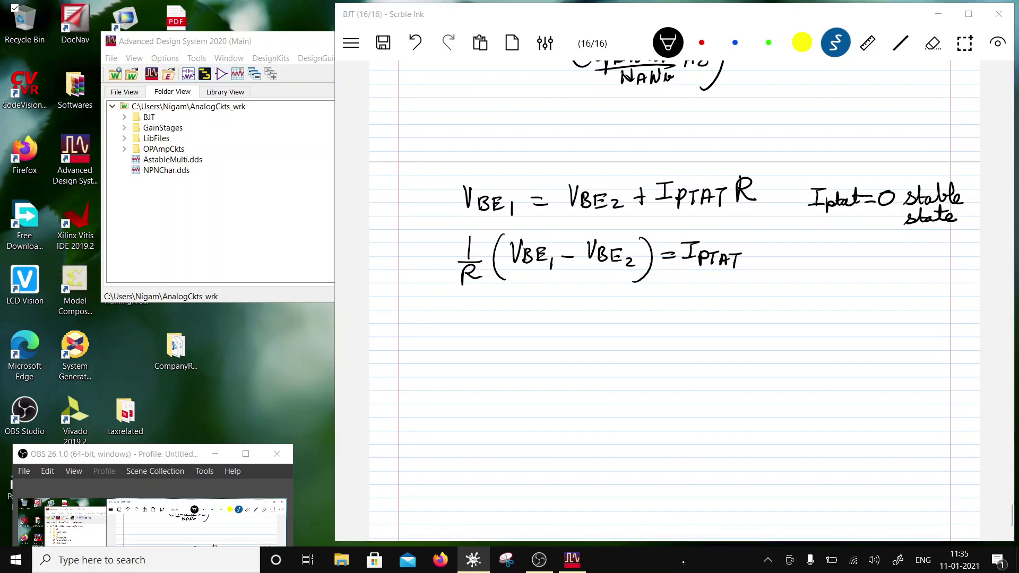
{"action": "scroll", "coordinate": [674, 297], "scroll_direction": "up", "scroll_amount": 5}
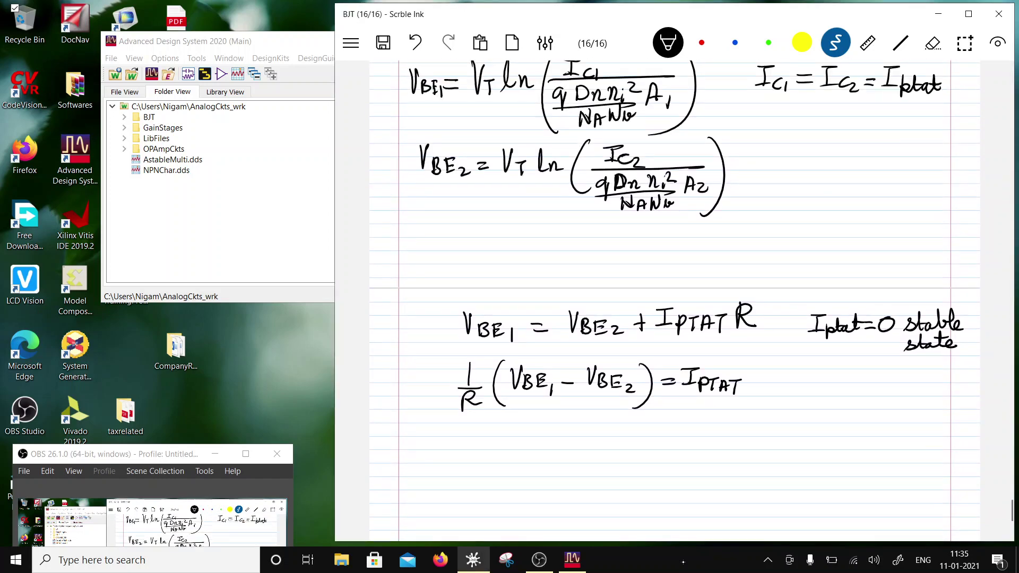
{"action": "scroll", "coordinate": [674, 297], "scroll_direction": "down", "scroll_amount": 4}
{"action": "scroll", "coordinate": [674, 297], "scroll_direction": "up", "scroll_amount": 5}
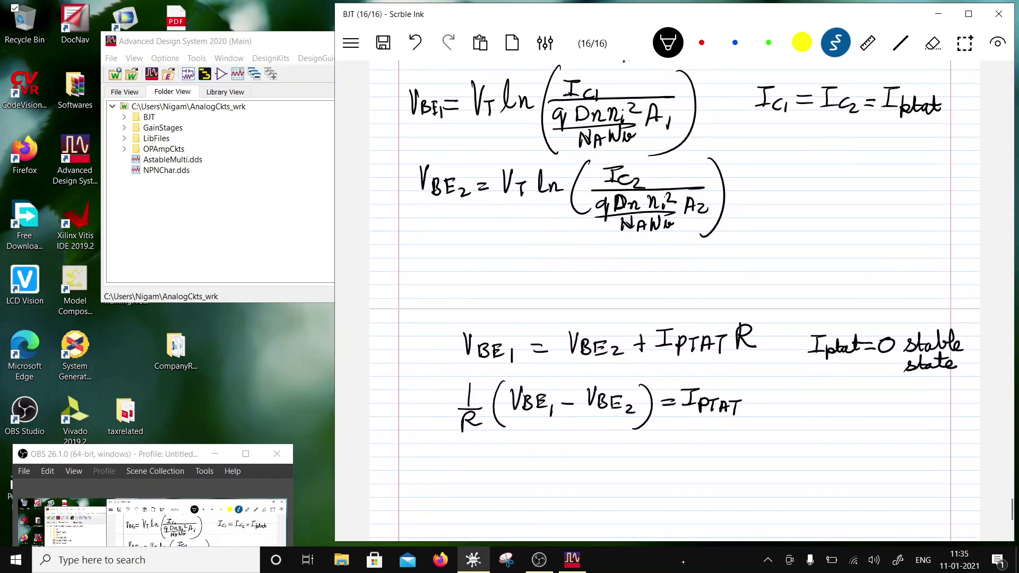
{"action": "scroll", "coordinate": [674, 297], "scroll_direction": "down", "scroll_amount": 2}
{"action": "scroll", "coordinate": [673, 297], "scroll_direction": "down", "scroll_amount": 4}
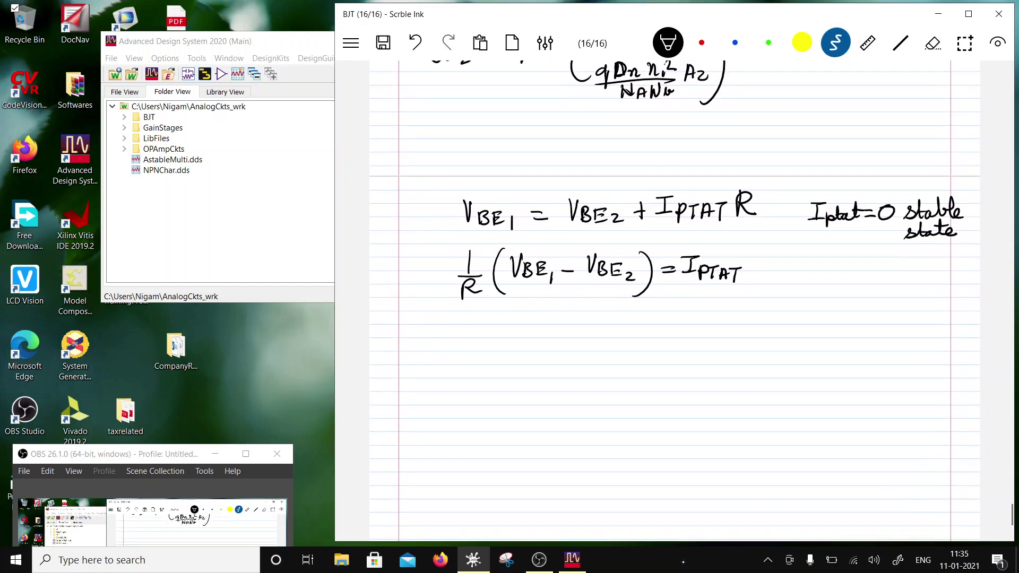
{"action": "left_click_drag", "start_coordinate": [489, 328], "coordinate": [505, 351]}
{"action": "left_click_drag", "start_coordinate": [483, 352], "coordinate": [526, 348]}
{"action": "mouse_move", "coordinate": [498, 357]}
{"action": "left_mouse_down"}
{"action": "mouse_move", "coordinate": [498, 376]}
{"action": "mouse_move", "coordinate": [512, 374]}
{"action": "left_mouse_up"}
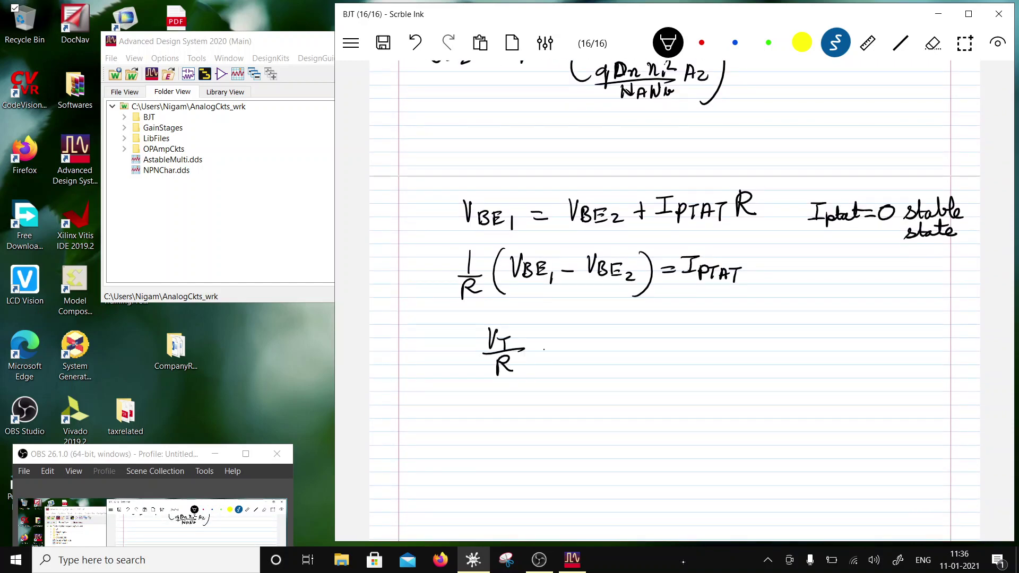
{"action": "left_click_drag", "start_coordinate": [549, 322], "coordinate": [543, 350]}
{"action": "mouse_move", "coordinate": [546, 350]}
{"action": "left_mouse_down"}
{"action": "mouse_move", "coordinate": [558, 341]}
{"action": "mouse_move", "coordinate": [569, 350]}
{"action": "left_mouse_up"}
{"action": "left_click_drag", "start_coordinate": [603, 315], "coordinate": [594, 382]}
- Compare the two VBE equations and complete the logarithm's argument with the area ratio A2/A1 and a closing parenthesis
{"action": "scroll", "coordinate": [674, 297], "scroll_direction": "up", "scroll_amount": 1}
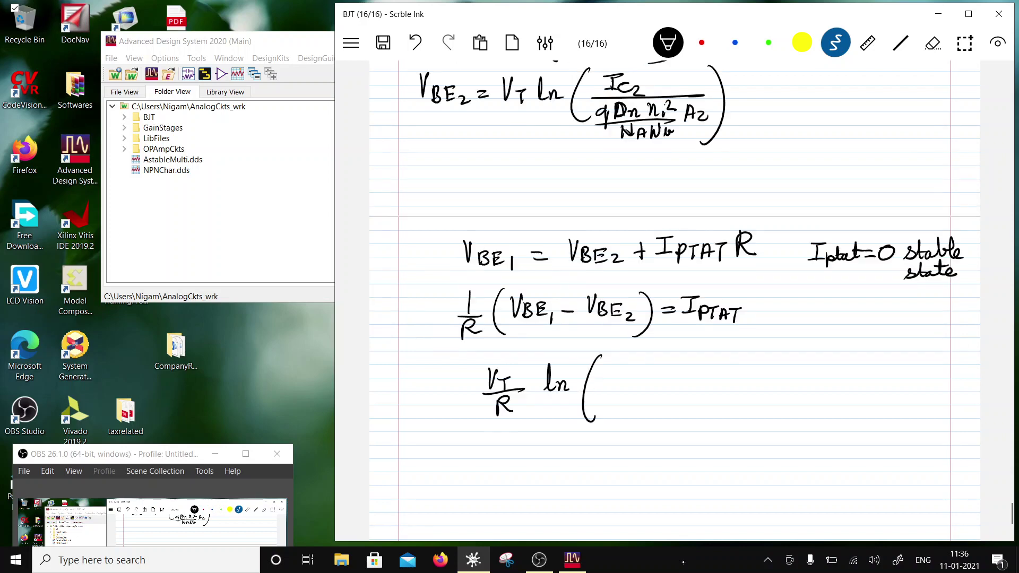
{"action": "scroll", "coordinate": [674, 297], "scroll_direction": "up", "scroll_amount": 4}
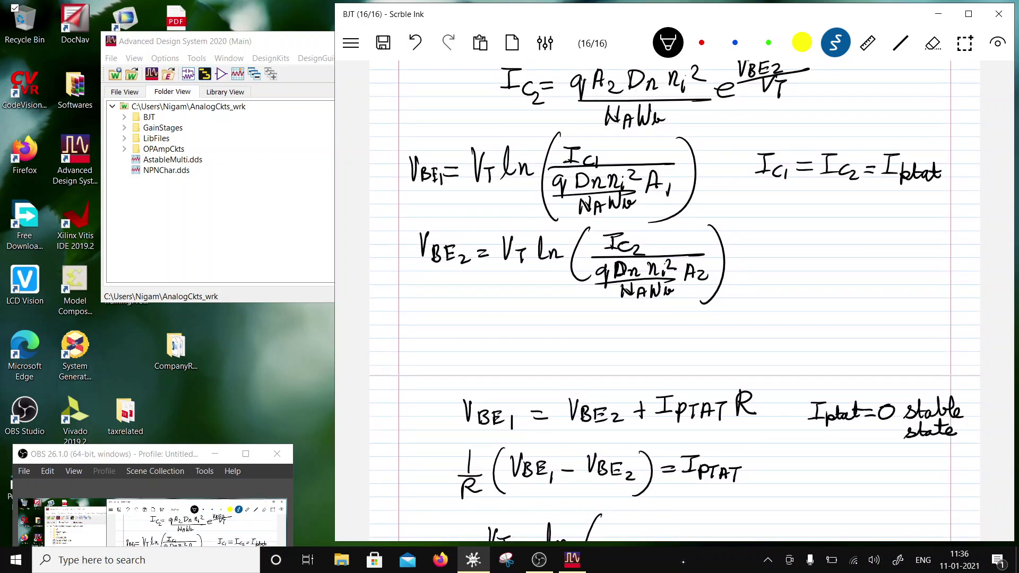
{"action": "scroll", "coordinate": [674, 297], "scroll_direction": "down", "scroll_amount": 1}
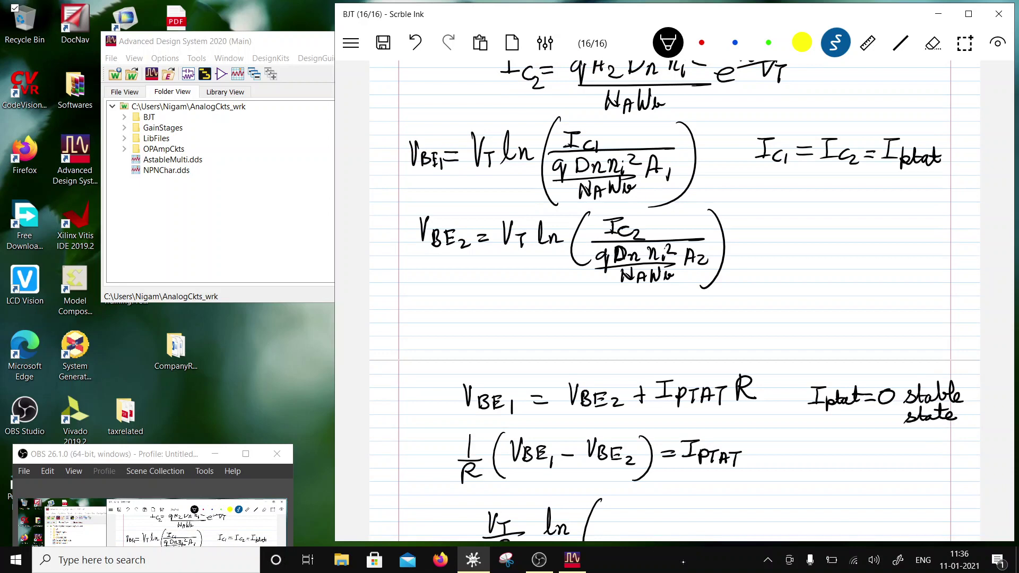
{"action": "scroll", "coordinate": [674, 297], "scroll_direction": "down", "scroll_amount": 5}
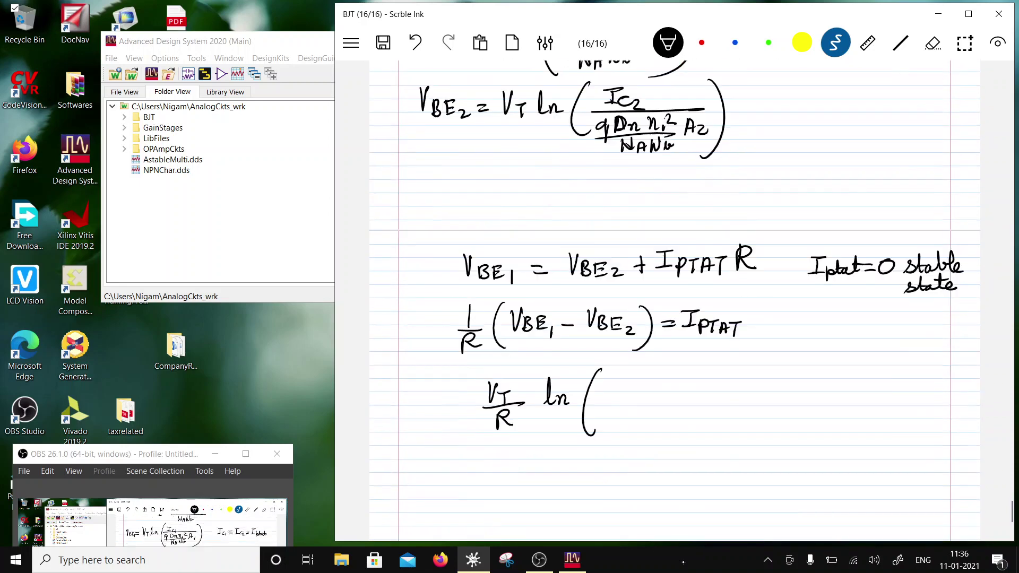
{"action": "mouse_move", "coordinate": [611, 302]}
{"action": "left_mouse_down"}
{"action": "mouse_move", "coordinate": [610, 321]}
{"action": "mouse_move", "coordinate": [621, 318]}
{"action": "left_mouse_up"}
{"action": "left_click_drag", "start_coordinate": [611, 314], "coordinate": [640, 321]}
{"action": "mouse_move", "coordinate": [598, 329]}
{"action": "left_mouse_down"}
{"action": "mouse_move", "coordinate": [645, 324]}
{"action": "mouse_move", "coordinate": [611, 349]}
{"action": "left_mouse_up"}
{"action": "left_click_drag", "start_coordinate": [617, 331], "coordinate": [629, 342]}
{"action": "left_click_drag", "start_coordinate": [631, 339], "coordinate": [634, 353]}
{"action": "left_click_drag", "start_coordinate": [643, 287], "coordinate": [640, 352]}
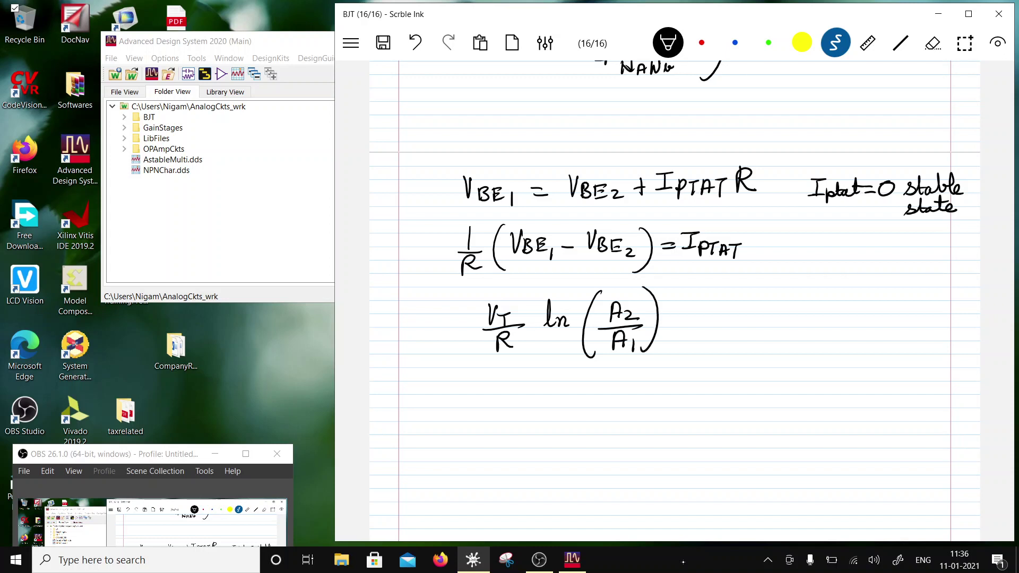
- Finish the result by equating the VT/R ln(A2/A1) expression to IPTAT
{"action": "left_click_drag", "start_coordinate": [670, 315], "coordinate": [686, 314]}
{"action": "left_click_drag", "start_coordinate": [670, 322], "coordinate": [715, 302]}
{"action": "left_click_drag", "start_coordinate": [707, 303], "coordinate": [706, 321]}
{"action": "mouse_move", "coordinate": [697, 322]}
{"action": "left_mouse_down"}
{"action": "mouse_move", "coordinate": [720, 327]}
{"action": "mouse_move", "coordinate": [741, 312]}
{"action": "left_mouse_up"}
{"action": "mouse_move", "coordinate": [735, 313]}
{"action": "left_mouse_down"}
{"action": "mouse_move", "coordinate": [734, 324]}
{"action": "mouse_move", "coordinate": [746, 311]}
{"action": "left_mouse_up"}
{"action": "mouse_move", "coordinate": [746, 311]}
{"action": "left_mouse_down"}
{"action": "mouse_move", "coordinate": [750, 322]}
{"action": "mouse_move", "coordinate": [764, 309]}
{"action": "mouse_move", "coordinate": [757, 326]}
{"action": "left_mouse_up"}
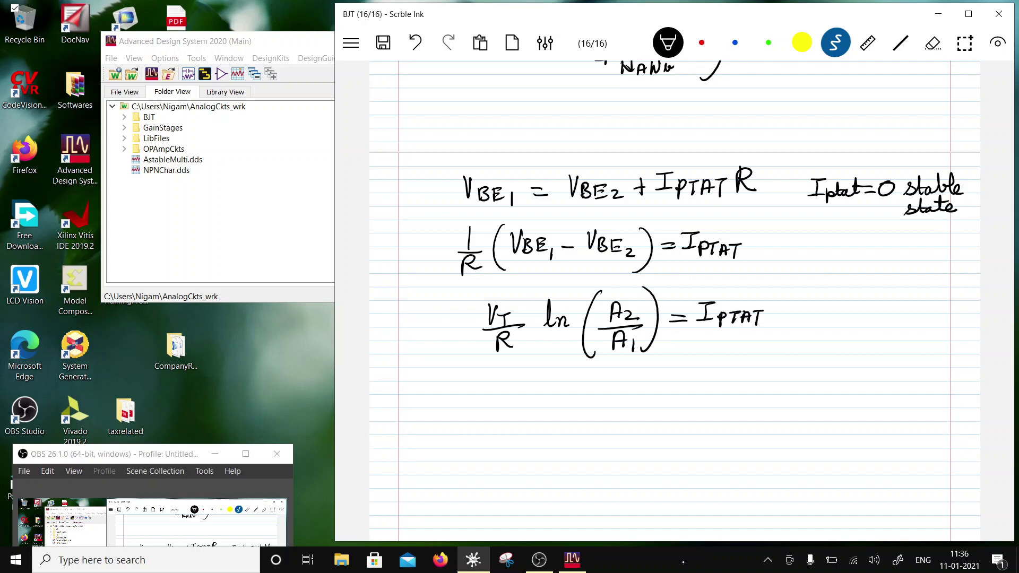
{"action": "scroll", "coordinate": [673, 244], "scroll_direction": "down", "scroll_amount": 1}
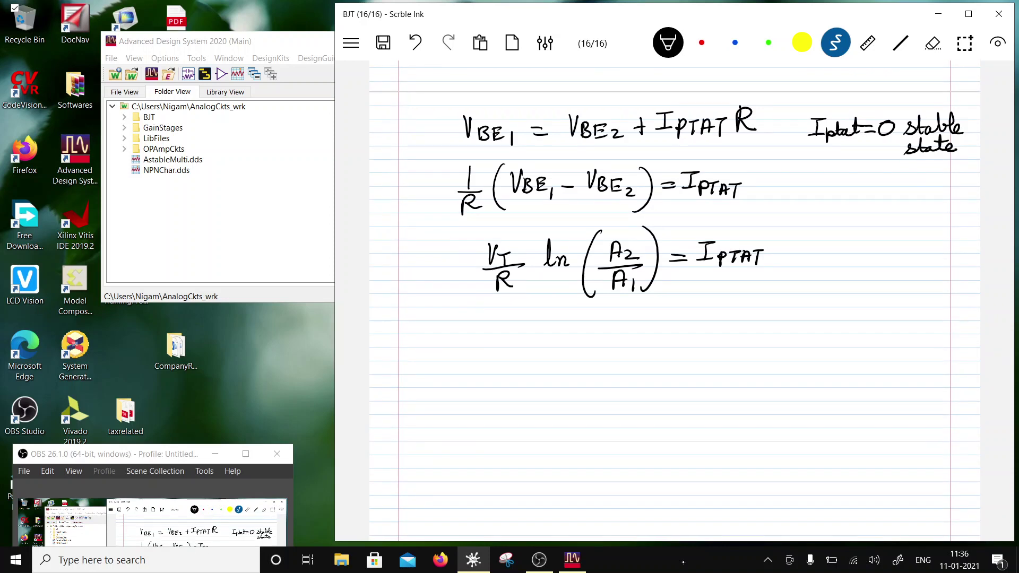
- Start a new equation below with IPTAT = KB/(qR)
{"action": "mouse_move", "coordinate": [474, 320]}
{"action": "left_mouse_down"}
{"action": "mouse_move", "coordinate": [496, 319]}
{"action": "mouse_move", "coordinate": [486, 339]}
{"action": "left_mouse_up"}
{"action": "left_click_drag", "start_coordinate": [478, 339], "coordinate": [500, 339]}
{"action": "mouse_move", "coordinate": [510, 334]}
{"action": "left_mouse_down"}
{"action": "mouse_move", "coordinate": [523, 333]}
{"action": "mouse_move", "coordinate": [515, 346]}
{"action": "mouse_move", "coordinate": [534, 341]}
{"action": "left_mouse_up"}
{"action": "mouse_move", "coordinate": [540, 333]}
{"action": "left_mouse_down"}
{"action": "mouse_move", "coordinate": [552, 331]}
{"action": "mouse_move", "coordinate": [549, 347]}
{"action": "mouse_move", "coordinate": [584, 333]}
{"action": "left_mouse_up"}
{"action": "left_click_drag", "start_coordinate": [570, 340], "coordinate": [611, 340]}
{"action": "mouse_move", "coordinate": [622, 321]}
{"action": "left_mouse_down"}
{"action": "mouse_move", "coordinate": [614, 332]}
{"action": "mouse_move", "coordinate": [624, 339]}
{"action": "left_mouse_up"}
{"action": "mouse_move", "coordinate": [626, 327]}
{"action": "left_mouse_down"}
{"action": "mouse_move", "coordinate": [627, 341]}
{"action": "mouse_move", "coordinate": [667, 347]}
{"action": "mouse_move", "coordinate": [619, 381]}
{"action": "mouse_move", "coordinate": [649, 371]}
{"action": "left_mouse_up"}
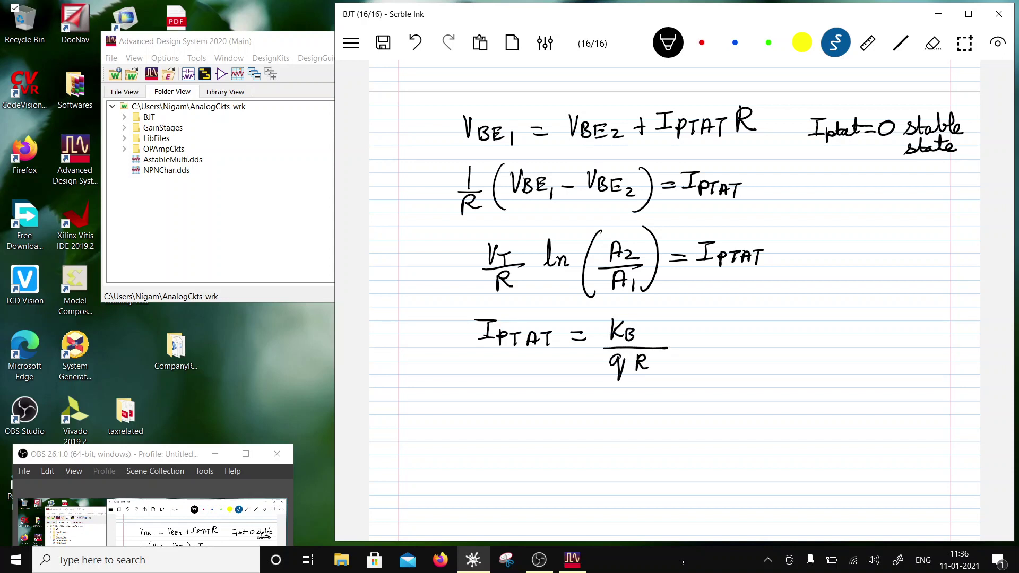
- Complete the IPTAT expression with ln(A2/A1)(T) and draw an underbrace beneath the coefficient of T
{"action": "mouse_move", "coordinate": [672, 319]}
{"action": "left_mouse_down"}
{"action": "mouse_move", "coordinate": [673, 344]}
{"action": "mouse_move", "coordinate": [694, 345]}
{"action": "left_mouse_up"}
{"action": "mouse_move", "coordinate": [720, 313]}
{"action": "left_mouse_down"}
{"action": "mouse_move", "coordinate": [706, 366]}
{"action": "mouse_move", "coordinate": [730, 339]}
{"action": "left_mouse_up"}
{"action": "left_click_drag", "start_coordinate": [733, 335], "coordinate": [745, 348]}
{"action": "mouse_move", "coordinate": [728, 351]}
{"action": "left_mouse_down"}
{"action": "mouse_move", "coordinate": [721, 365]}
{"action": "mouse_move", "coordinate": [734, 359]}
{"action": "left_mouse_up"}
{"action": "left_click_drag", "start_coordinate": [739, 357], "coordinate": [739, 369]}
{"action": "left_click_drag", "start_coordinate": [752, 310], "coordinate": [742, 369]}
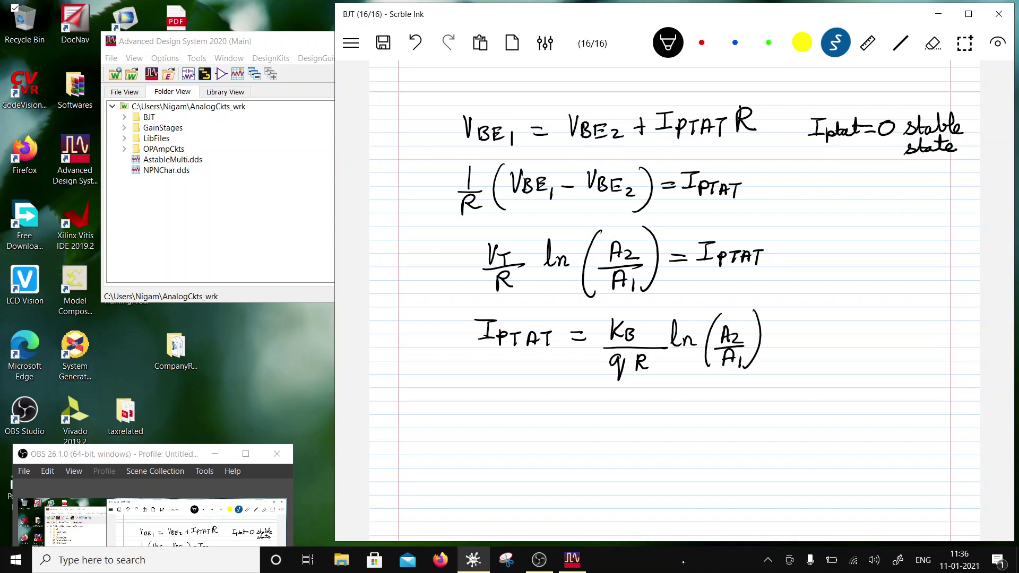
{"action": "left_click_drag", "start_coordinate": [787, 310], "coordinate": [779, 360]}
{"action": "mouse_move", "coordinate": [791, 331]}
{"action": "left_mouse_down"}
{"action": "mouse_move", "coordinate": [810, 328]}
{"action": "mouse_move", "coordinate": [799, 348]}
{"action": "left_mouse_up"}
{"action": "left_click_drag", "start_coordinate": [812, 309], "coordinate": [803, 363]}
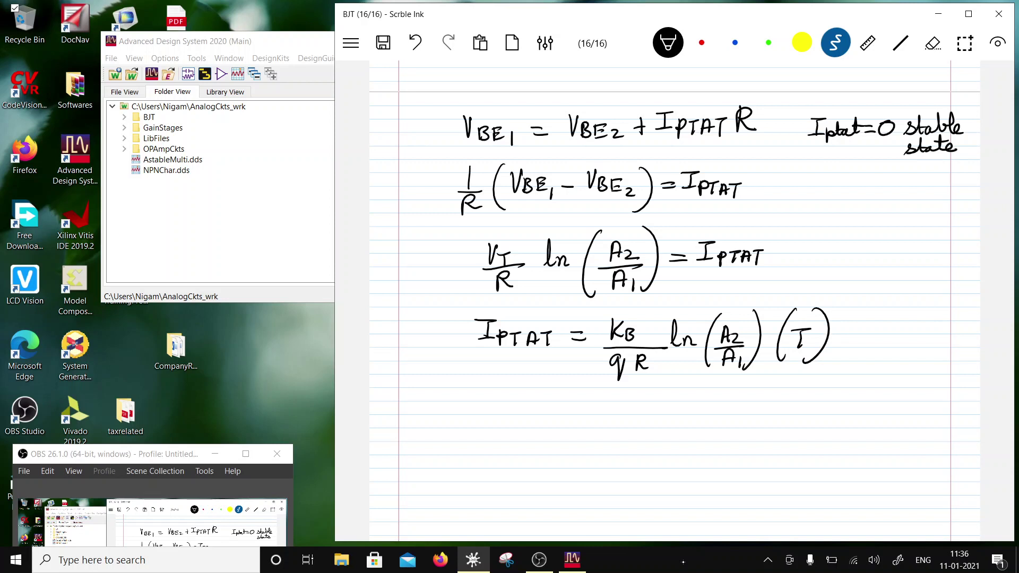
{"action": "mouse_move", "coordinate": [596, 375]}
{"action": "left_mouse_down"}
{"action": "mouse_move", "coordinate": [644, 398]}
{"action": "mouse_move", "coordinate": [754, 375]}
{"action": "left_mouse_up"}
- Draw straight vertical and horizontal graph axes below the IPTAT equation and add arrowheads to their ends
{"action": "scroll", "coordinate": [674, 297], "scroll_direction": "down", "scroll_amount": 2}
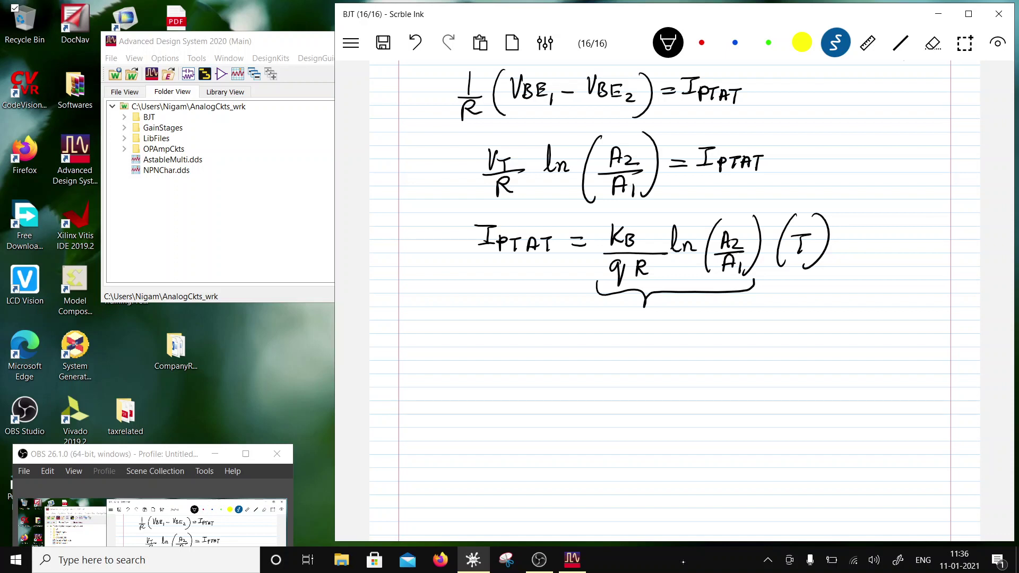
{"action": "left_click", "coordinate": [900, 43]}
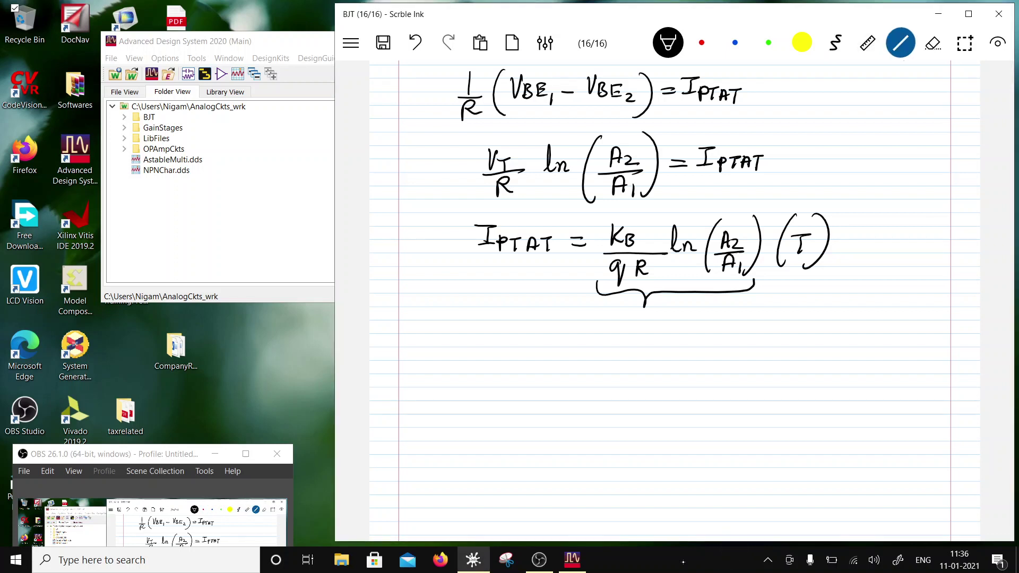
{"action": "left_click_drag", "start_coordinate": [485, 422], "coordinate": [486, 288]}
{"action": "left_click_drag", "start_coordinate": [485, 423], "coordinate": [666, 420]}
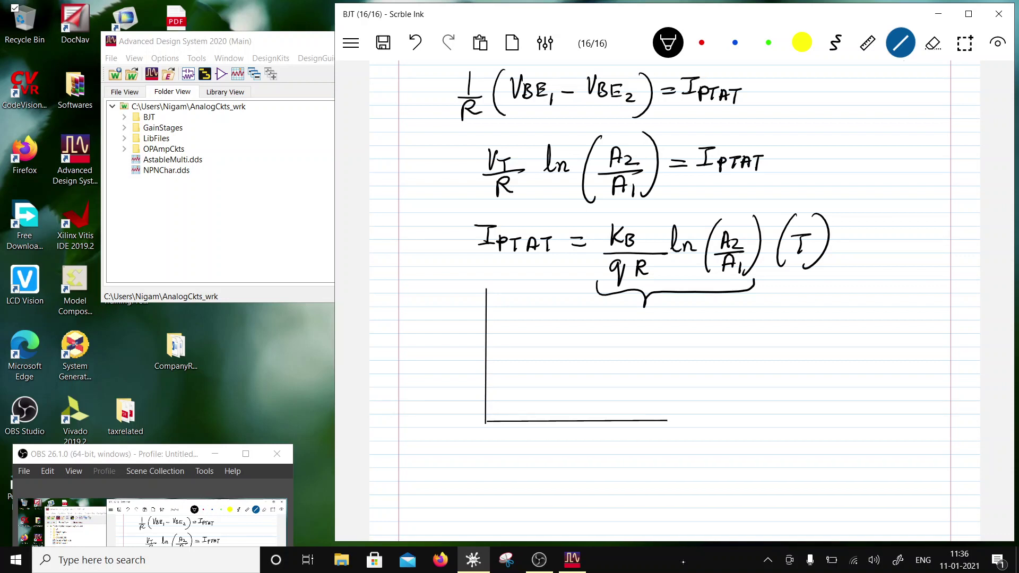
{"action": "left_click", "coordinate": [835, 43]}
{"action": "mouse_move", "coordinate": [482, 300]}
{"action": "left_mouse_down"}
{"action": "mouse_move", "coordinate": [487, 286]}
{"action": "mouse_move", "coordinate": [493, 296]}
{"action": "left_mouse_up"}
{"action": "left_click_drag", "start_coordinate": [660, 414], "coordinate": [664, 429]}
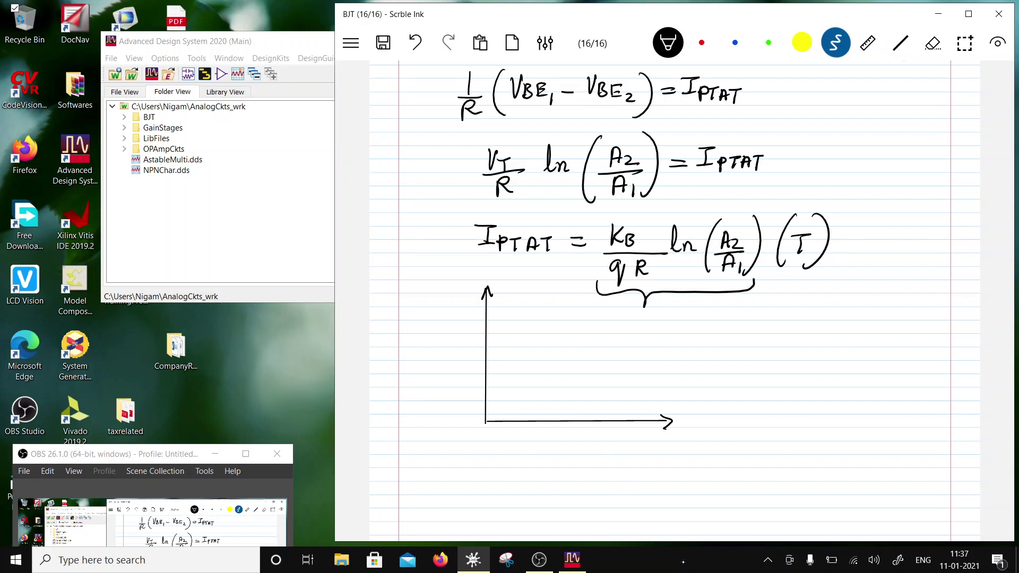
- Label the graph's horizontal axis T and its vertical axis Iptat
{"action": "left_click_drag", "start_coordinate": [605, 436], "coordinate": [625, 432]}
{"action": "left_click_drag", "start_coordinate": [617, 434], "coordinate": [614, 453]}
{"action": "mouse_move", "coordinate": [452, 391]}
{"action": "left_mouse_down"}
{"action": "mouse_move", "coordinate": [461, 376]}
{"action": "mouse_move", "coordinate": [461, 398]}
{"action": "mouse_move", "coordinate": [464, 373]}
{"action": "left_mouse_up"}
{"action": "left_click_drag", "start_coordinate": [463, 382], "coordinate": [474, 346]}
{"action": "left_click_drag", "start_coordinate": [470, 351], "coordinate": [478, 336]}
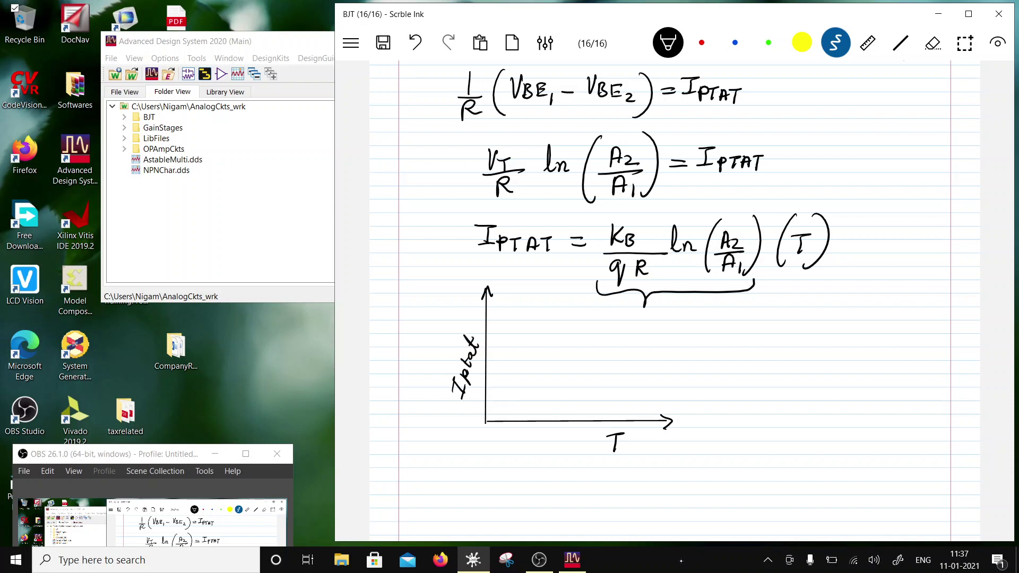
{"action": "left_click_drag", "start_coordinate": [485, 412], "coordinate": [630, 312]}
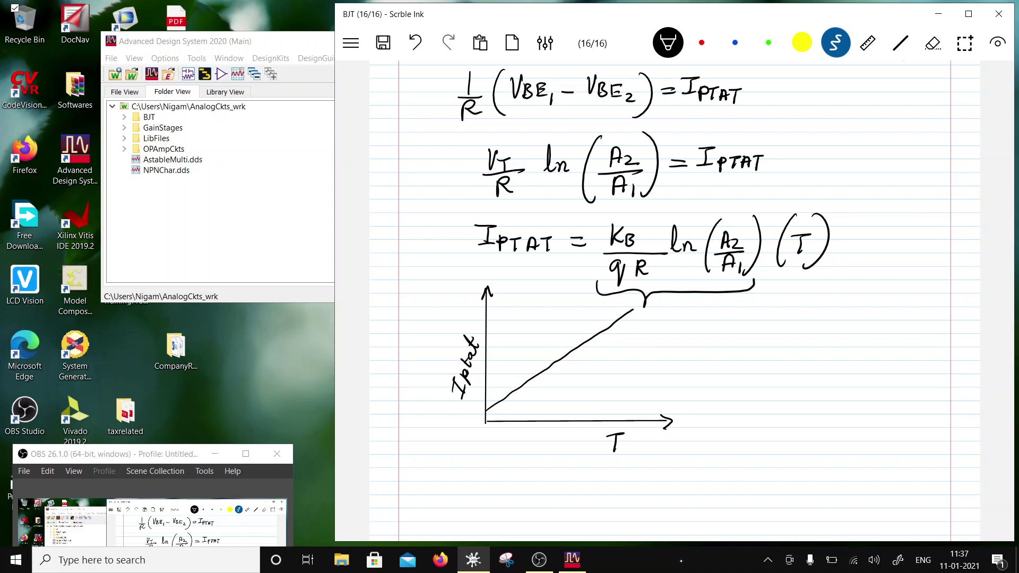
{"action": "left_click", "coordinate": [932, 43]}
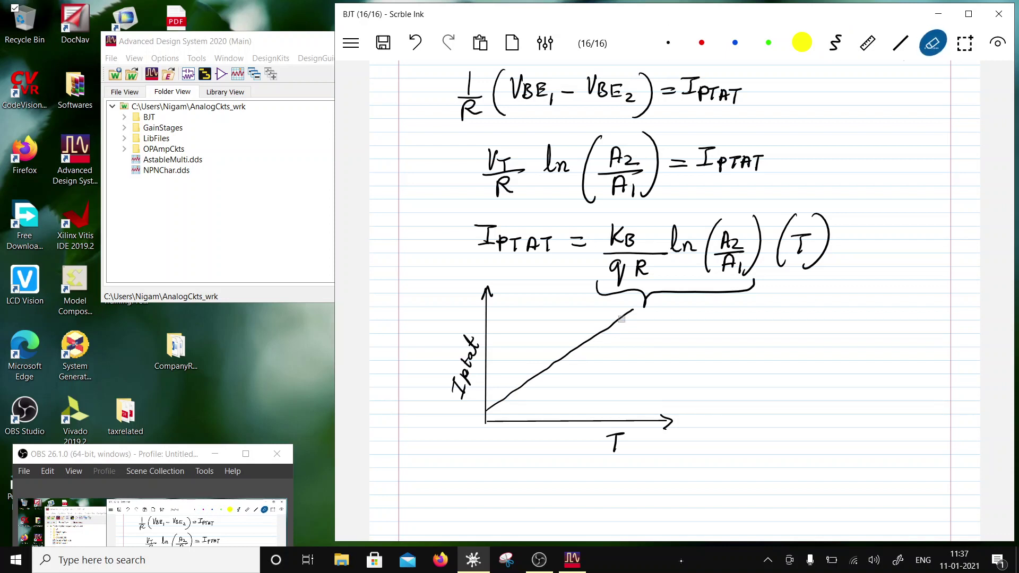
{"action": "mouse_move", "coordinate": [630, 312]}
{"action": "left_mouse_down"}
{"action": "mouse_move", "coordinate": [491, 409]}
{"action": "mouse_move", "coordinate": [563, 357]}
{"action": "mouse_move", "coordinate": [528, 380]}
{"action": "left_mouse_up"}
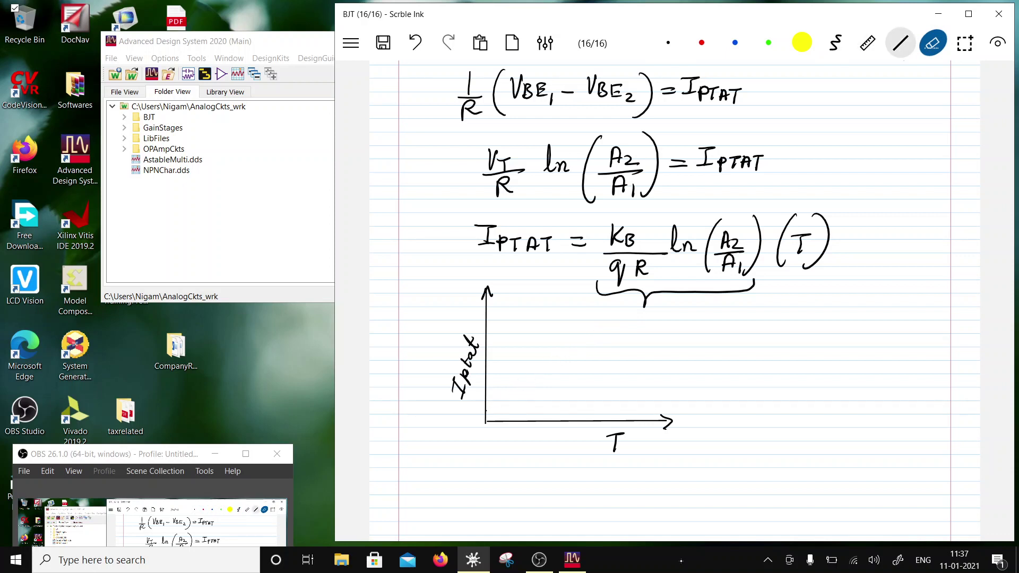
- Plot a straight line rising from the graph's origin and mark its slope with a small dashed triangle
{"action": "left_click", "coordinate": [900, 43]}
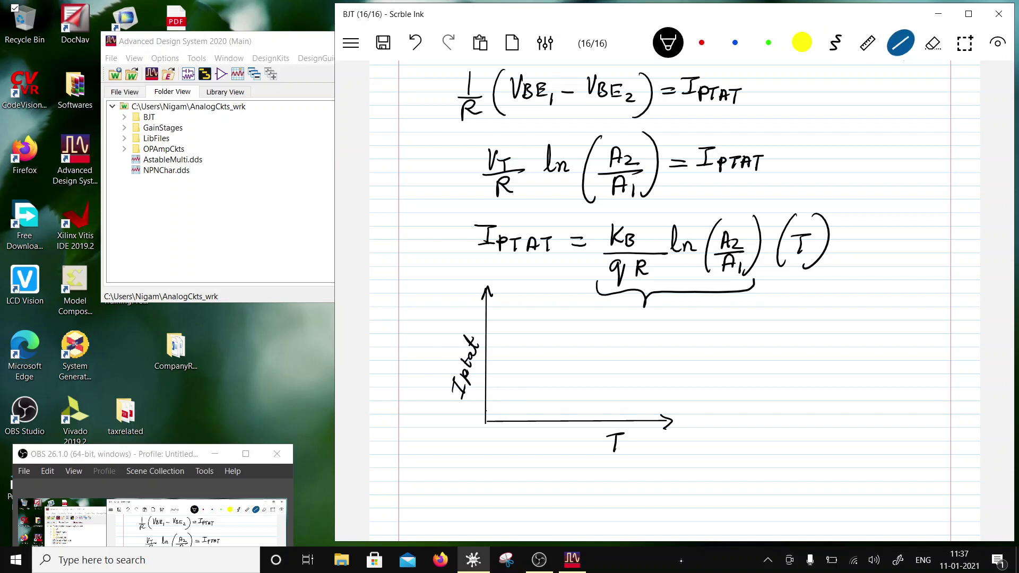
{"action": "left_click_drag", "start_coordinate": [486, 421], "coordinate": [639, 311]}
{"action": "left_click_drag", "start_coordinate": [591, 348], "coordinate": [588, 374]}
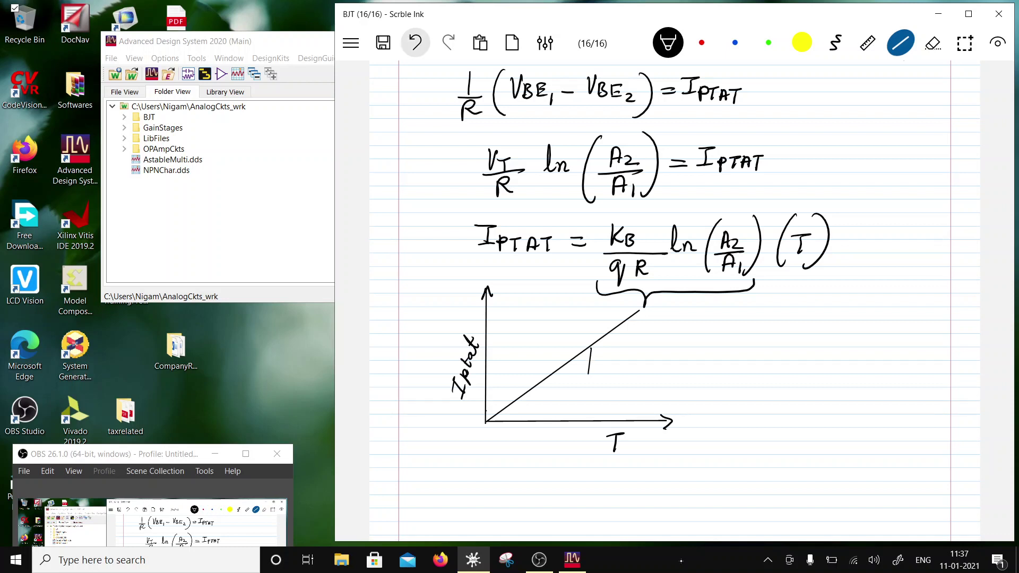
{"action": "left_click", "coordinate": [415, 42]}
{"action": "left_click", "coordinate": [835, 42]}
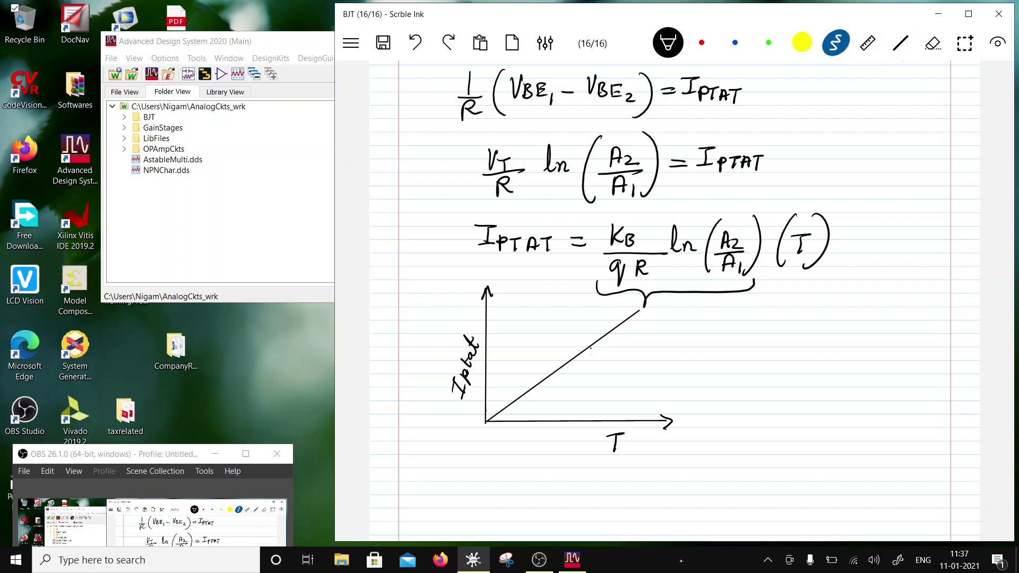
{"action": "left_click_drag", "start_coordinate": [590, 355], "coordinate": [567, 378]}
- Label the line's slope KB/(qR) ln(A2/A1) beside the dashed triangle
{"action": "mouse_move", "coordinate": [621, 341]}
{"action": "left_mouse_down"}
{"action": "mouse_move", "coordinate": [621, 359]}
{"action": "mouse_move", "coordinate": [632, 359]}
{"action": "left_mouse_up"}
{"action": "mouse_move", "coordinate": [635, 347]}
{"action": "left_mouse_down"}
{"action": "mouse_move", "coordinate": [634, 360]}
{"action": "mouse_move", "coordinate": [655, 361]}
{"action": "mouse_move", "coordinate": [627, 391]}
{"action": "mouse_move", "coordinate": [662, 362]}
{"action": "mouse_move", "coordinate": [705, 355]}
{"action": "left_mouse_up"}
{"action": "left_click_drag", "start_coordinate": [699, 351], "coordinate": [716, 357]}
{"action": "mouse_move", "coordinate": [691, 362]}
{"action": "left_mouse_down"}
{"action": "mouse_move", "coordinate": [724, 357]}
{"action": "mouse_move", "coordinate": [711, 381]}
{"action": "left_mouse_up"}
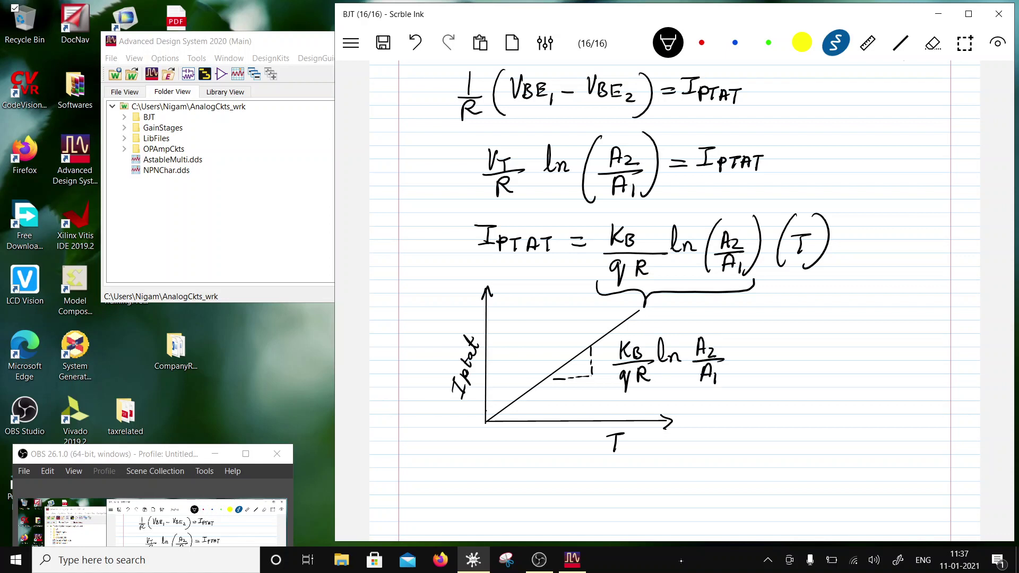
{"action": "mouse_move", "coordinate": [720, 335]}
{"action": "left_mouse_down"}
{"action": "mouse_move", "coordinate": [714, 383]}
{"action": "mouse_move", "coordinate": [690, 386]}
{"action": "left_mouse_up"}
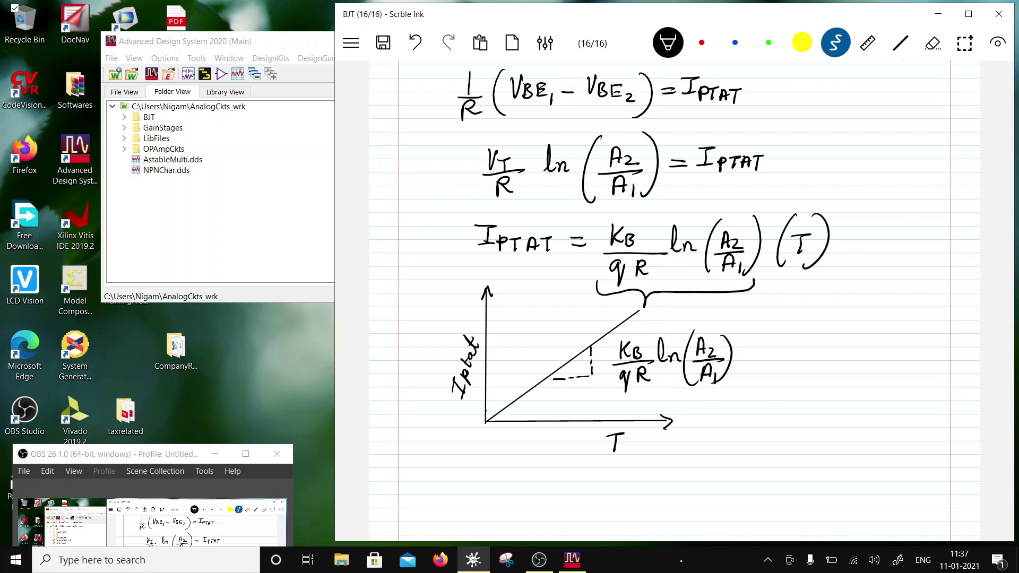
- Write the design factors A2/A1 and 1/R beside the slope label and circle each one
{"action": "left_click_drag", "start_coordinate": [779, 333], "coordinate": [776, 358]}
{"action": "left_click_drag", "start_coordinate": [779, 332], "coordinate": [787, 347]}
{"action": "mouse_move", "coordinate": [789, 348]}
{"action": "left_mouse_down"}
{"action": "mouse_move", "coordinate": [799, 360]}
{"action": "mouse_move", "coordinate": [786, 379]}
{"action": "left_mouse_up"}
{"action": "mouse_move", "coordinate": [810, 359]}
{"action": "left_mouse_down"}
{"action": "mouse_move", "coordinate": [805, 377]}
{"action": "mouse_move", "coordinate": [815, 375]}
{"action": "left_mouse_up"}
{"action": "left_click_drag", "start_coordinate": [807, 370], "coordinate": [818, 368]}
{"action": "left_click_drag", "start_coordinate": [822, 369], "coordinate": [822, 381]}
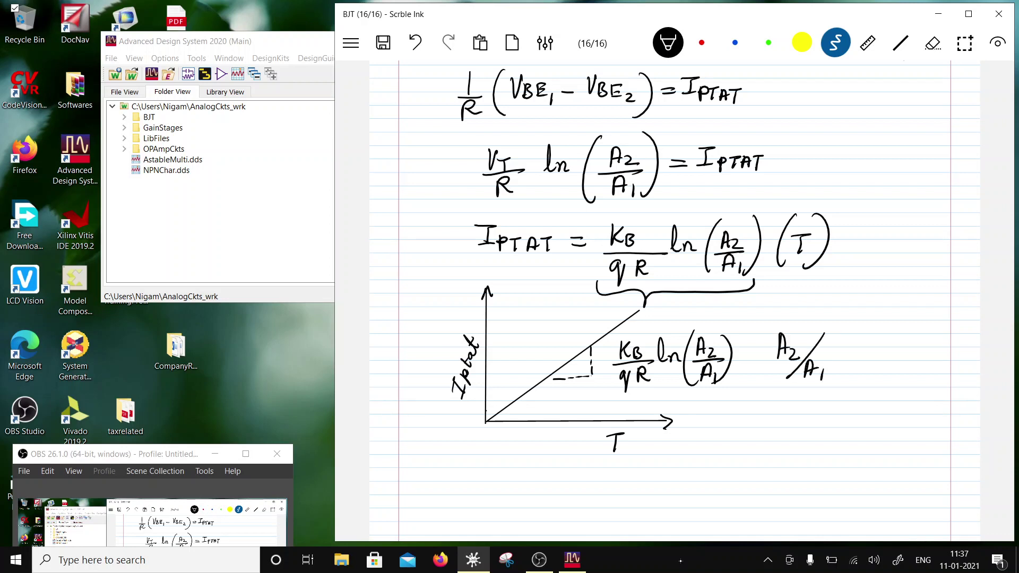
{"action": "mouse_move", "coordinate": [832, 317]}
{"action": "left_mouse_down"}
{"action": "mouse_move", "coordinate": [779, 340]}
{"action": "mouse_move", "coordinate": [839, 320]}
{"action": "mouse_move", "coordinate": [884, 348]}
{"action": "mouse_move", "coordinate": [902, 348]}
{"action": "left_mouse_up"}
{"action": "mouse_move", "coordinate": [877, 359]}
{"action": "left_mouse_down"}
{"action": "mouse_move", "coordinate": [876, 372]}
{"action": "mouse_move", "coordinate": [894, 374]}
{"action": "left_mouse_up"}
{"action": "left_click_drag", "start_coordinate": [898, 311], "coordinate": [873, 324]}
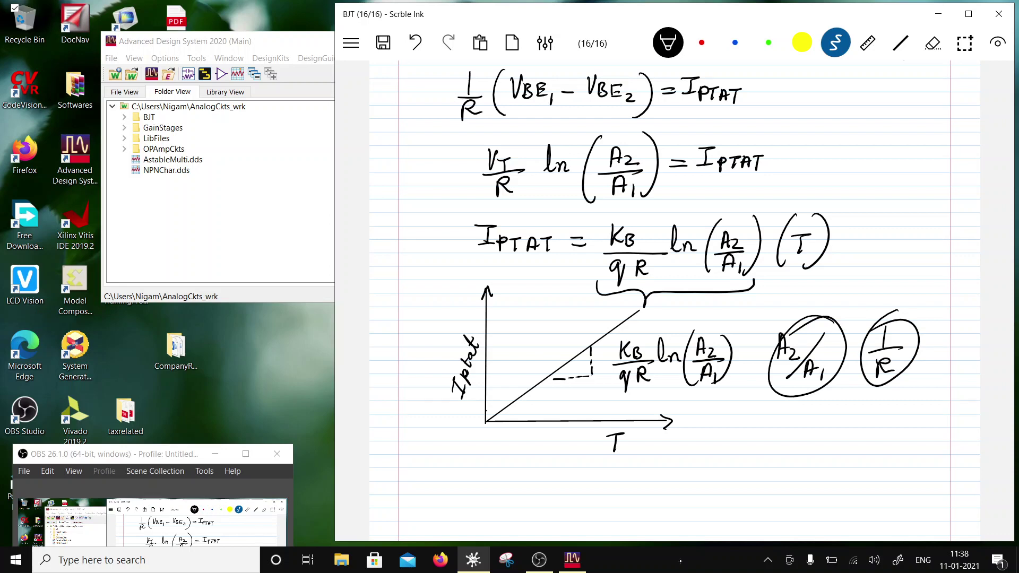
- Return to the PTAT circuit, extend a wire from the 1:1 mirror's diode-connected side and begin an output transistor's gate
{"action": "scroll", "coordinate": [674, 300], "scroll_direction": "up", "scroll_amount": 4}
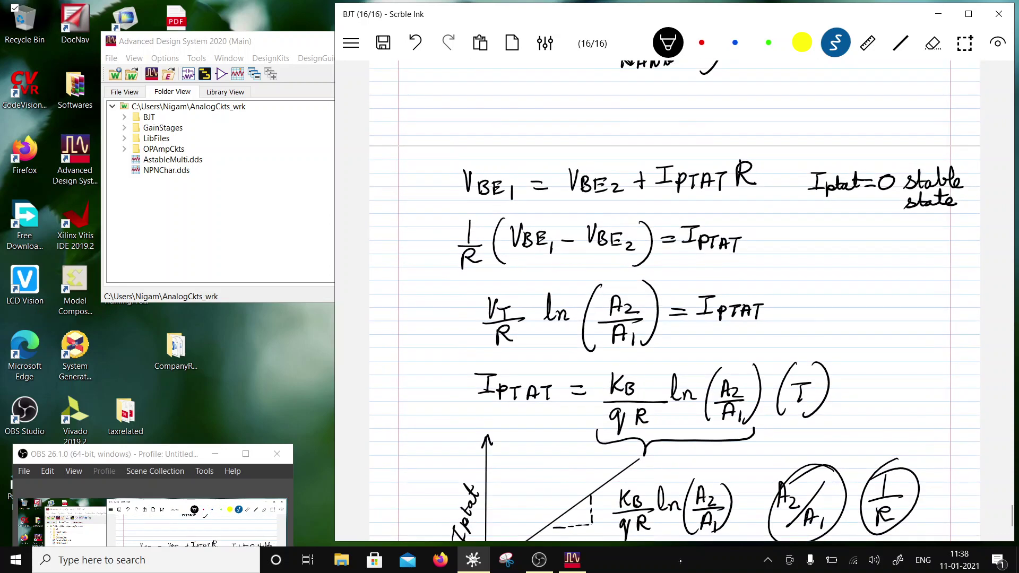
{"action": "scroll", "coordinate": [674, 300], "scroll_direction": "up", "scroll_amount": 4}
{"action": "scroll", "coordinate": [674, 299], "scroll_direction": "up", "scroll_amount": 6}
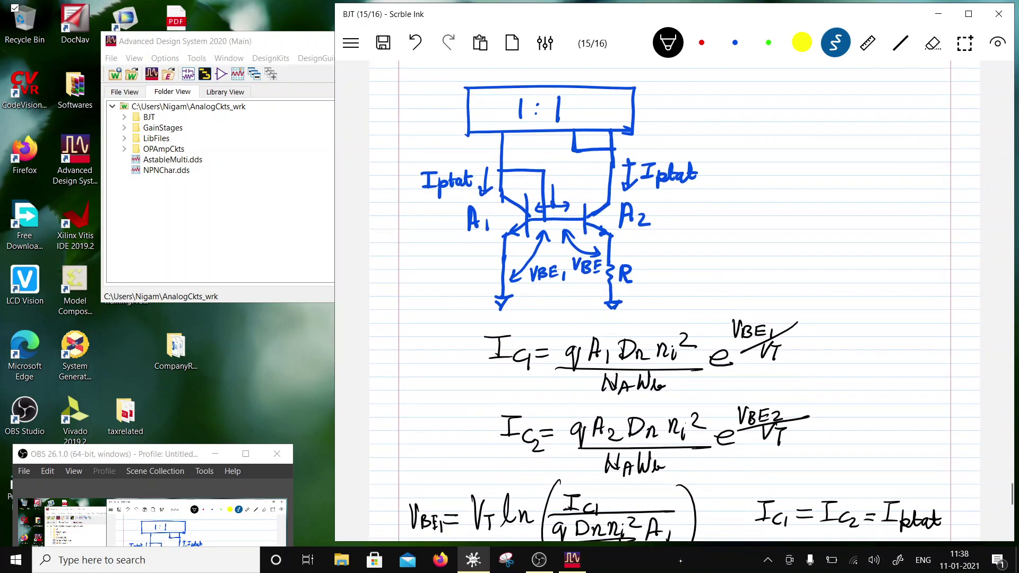
{"action": "scroll", "coordinate": [673, 300], "scroll_direction": "down", "scroll_amount": 1}
{"action": "scroll", "coordinate": [674, 300], "scroll_direction": "up", "scroll_amount": 8}
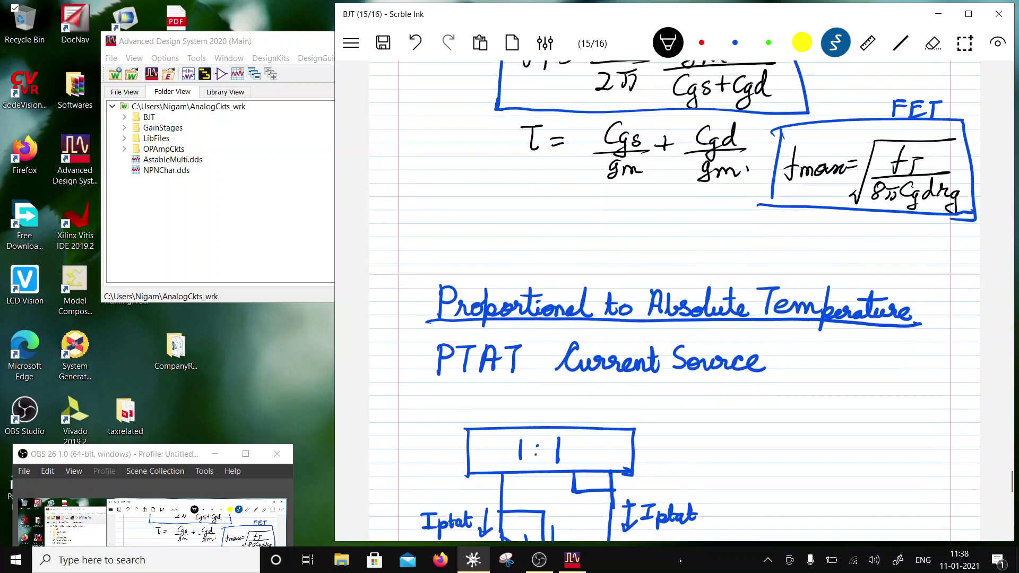
{"action": "scroll", "coordinate": [674, 300], "scroll_direction": "down", "scroll_amount": 2}
{"action": "scroll", "coordinate": [674, 300], "scroll_direction": "down", "scroll_amount": 10}
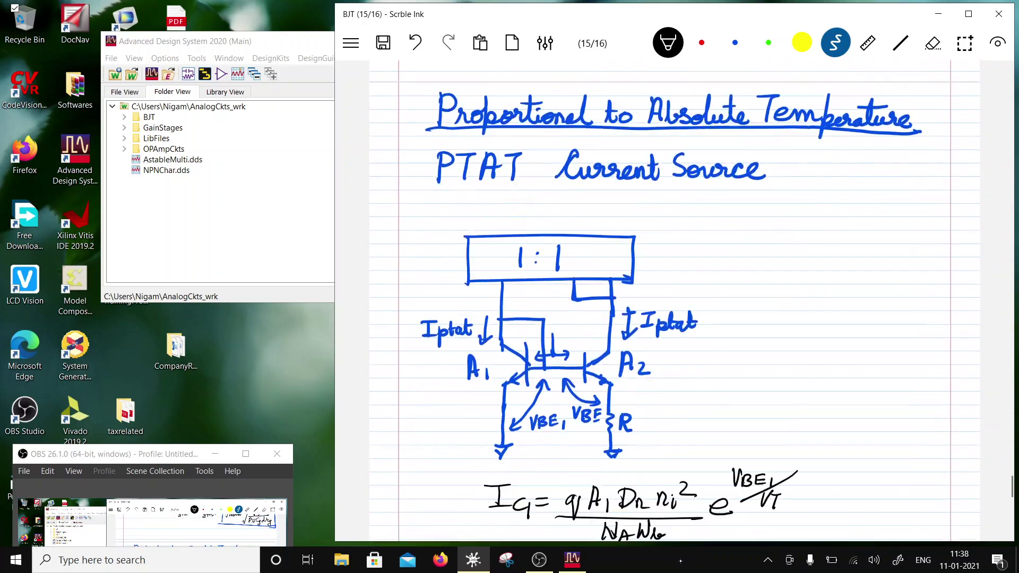
{"action": "scroll", "coordinate": [674, 300], "scroll_direction": "up", "scroll_amount": 10}
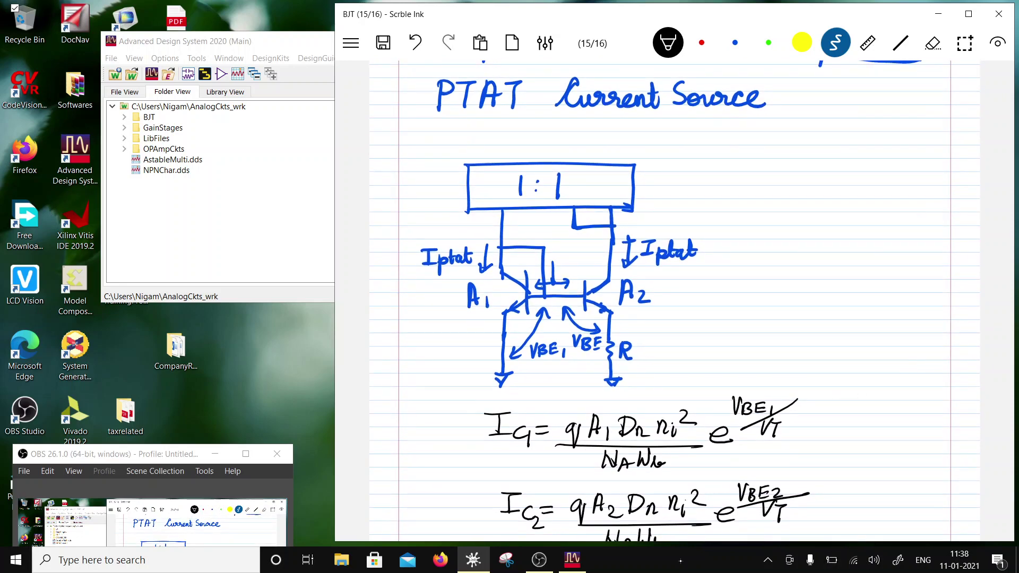
{"action": "left_click_drag", "start_coordinate": [612, 223], "coordinate": [699, 223]}
{"action": "mouse_move", "coordinate": [698, 187]}
{"action": "left_mouse_down"}
{"action": "mouse_move", "coordinate": [698, 222]}
{"action": "mouse_move", "coordinate": [721, 188]}
{"action": "mouse_move", "coordinate": [728, 200]}
{"action": "left_mouse_up"}
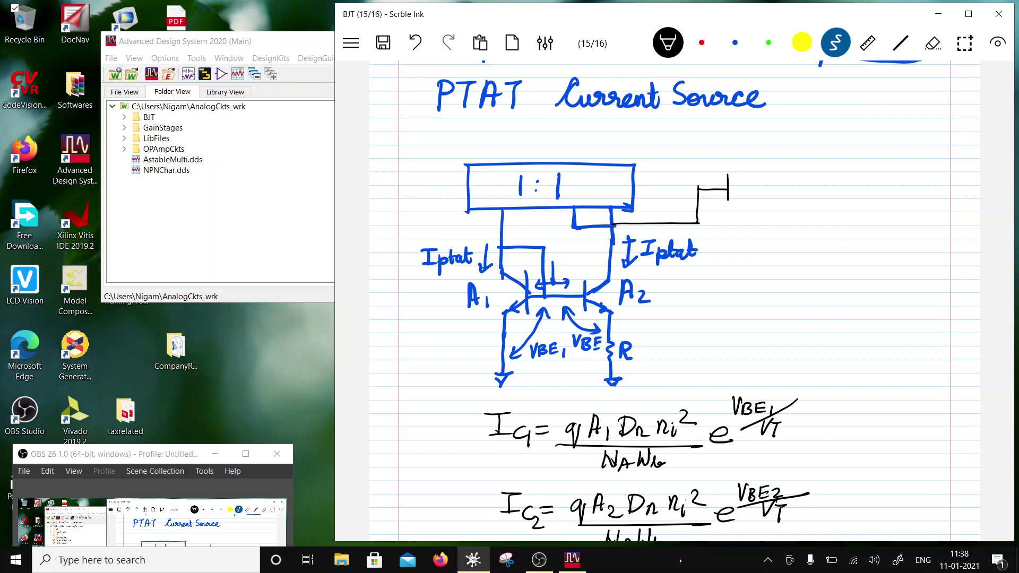
- Complete the output transistor symbol with its channel, source arrow, supply bar and downward drain line
{"action": "mouse_move", "coordinate": [750, 166]}
{"action": "left_mouse_down"}
{"action": "mouse_move", "coordinate": [741, 182]}
{"action": "mouse_move", "coordinate": [724, 181]}
{"action": "mouse_move", "coordinate": [732, 199]}
{"action": "mouse_move", "coordinate": [753, 165]}
{"action": "mouse_move", "coordinate": [721, 203]}
{"action": "left_mouse_up"}
{"action": "left_click", "coordinate": [932, 42]}
{"action": "left_click", "coordinate": [835, 42]}
{"action": "left_click_drag", "start_coordinate": [745, 169], "coordinate": [739, 187]}
{"action": "mouse_move", "coordinate": [729, 183]}
{"action": "left_mouse_down"}
{"action": "mouse_move", "coordinate": [728, 200]}
{"action": "mouse_move", "coordinate": [745, 211]}
{"action": "mouse_move", "coordinate": [740, 182]}
{"action": "mouse_move", "coordinate": [757, 164]}
{"action": "left_mouse_up"}
{"action": "left_click_drag", "start_coordinate": [746, 202], "coordinate": [746, 242]}
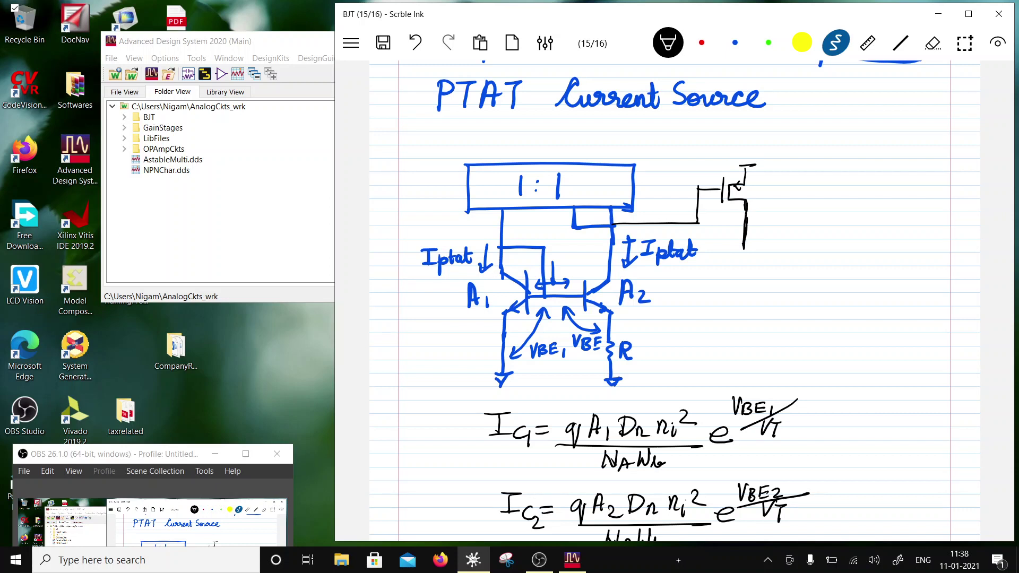
- Tick the 1:1 mirror and the output transistor, and replace the transistor's thick drain line with a clean vertical one
{"action": "left_click_drag", "start_coordinate": [595, 195], "coordinate": [617, 187]}
{"action": "left_click_drag", "start_coordinate": [755, 186], "coordinate": [779, 184]}
{"action": "left_click", "coordinate": [932, 43]}
{"action": "left_click_drag", "start_coordinate": [747, 213], "coordinate": [741, 259]}
{"action": "left_click", "coordinate": [900, 43]}
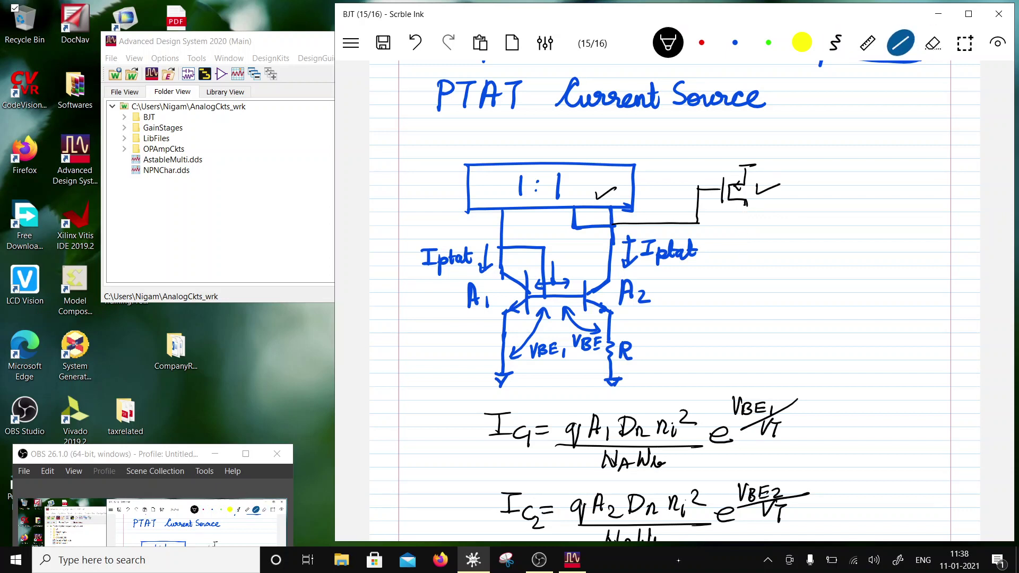
{"action": "left_click_drag", "start_coordinate": [745, 207], "coordinate": [737, 260]}
{"action": "left_click", "coordinate": [415, 43]}
{"action": "left_click", "coordinate": [835, 43]}
{"action": "mouse_move", "coordinate": [745, 202]}
{"action": "left_mouse_down"}
{"action": "mouse_move", "coordinate": [748, 256]}
{"action": "mouse_move", "coordinate": [758, 257]}
{"action": "left_mouse_up"}
- Label the output transistor's downward drain current Iptat
{"action": "left_click_drag", "start_coordinate": [754, 250], "coordinate": [780, 252]}
{"action": "mouse_move", "coordinate": [773, 253]}
{"action": "left_mouse_down"}
{"action": "mouse_move", "coordinate": [793, 257]}
{"action": "mouse_move", "coordinate": [796, 248]}
{"action": "left_mouse_up"}
{"action": "mouse_move", "coordinate": [802, 234]}
{"action": "left_mouse_down"}
{"action": "mouse_move", "coordinate": [794, 254]}
{"action": "mouse_move", "coordinate": [813, 241]}
{"action": "left_mouse_up"}
{"action": "left_click_drag", "start_coordinate": [811, 243], "coordinate": [822, 250]}
{"action": "left_click_drag", "start_coordinate": [814, 243], "coordinate": [827, 241]}
- Go back through the derivation and underline the "Iptat=0 stable state" note
{"action": "scroll", "coordinate": [673, 301], "scroll_direction": "down", "scroll_amount": 5}
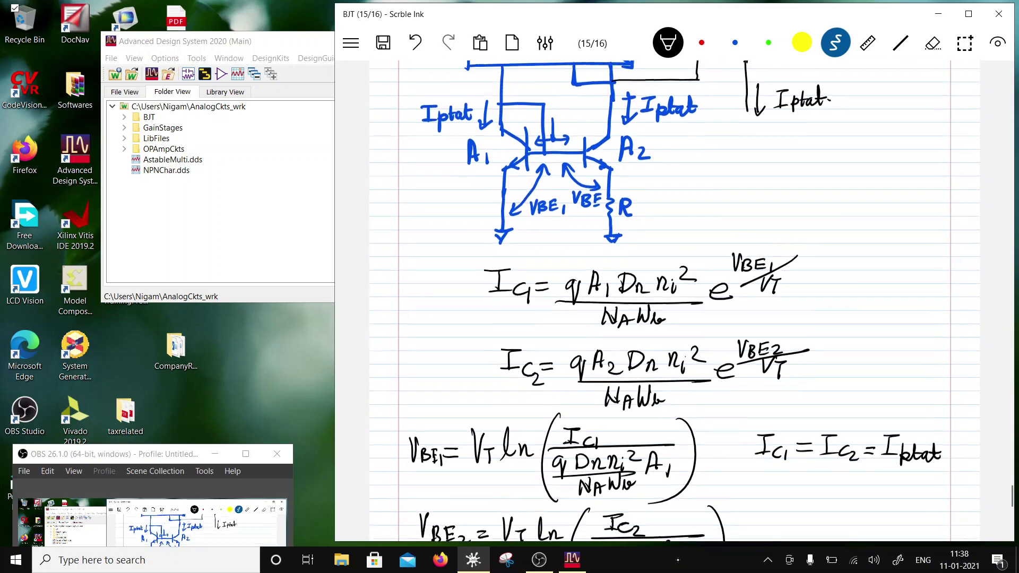
{"action": "scroll", "coordinate": [674, 300], "scroll_direction": "down", "scroll_amount": 5}
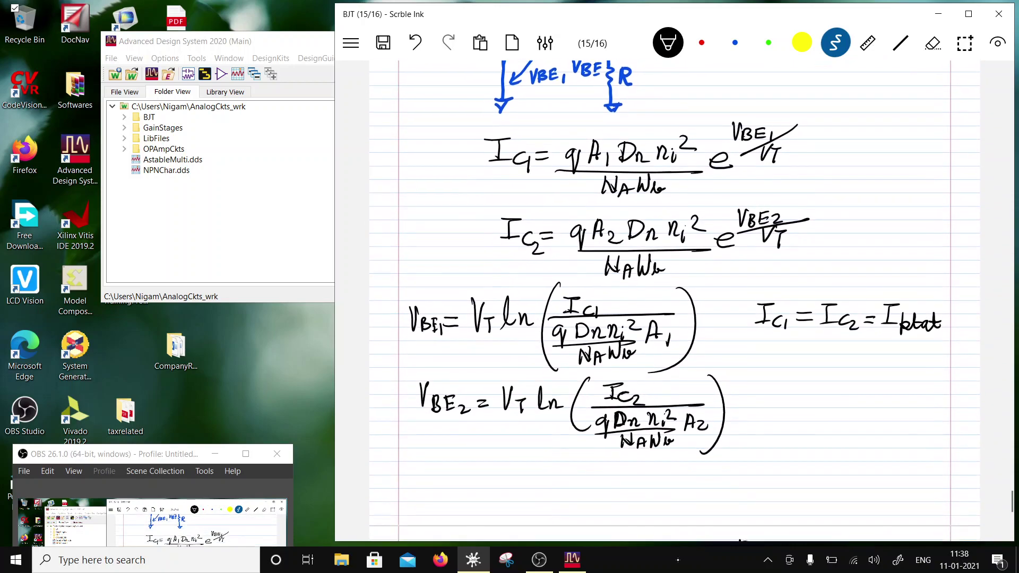
{"action": "scroll", "coordinate": [674, 301], "scroll_direction": "down", "scroll_amount": 17}
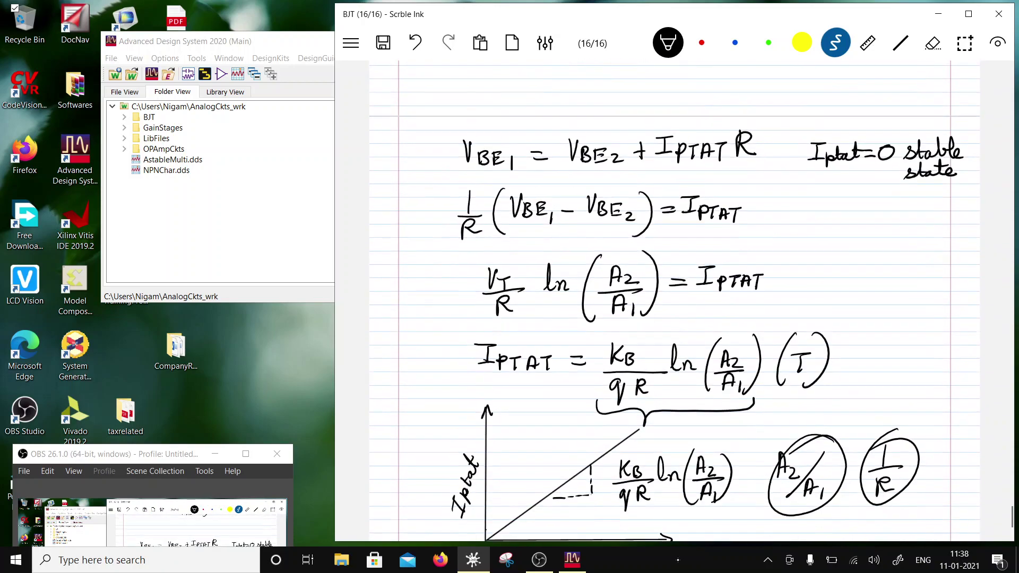
{"action": "scroll", "coordinate": [674, 301], "scroll_direction": "up", "scroll_amount": 10}
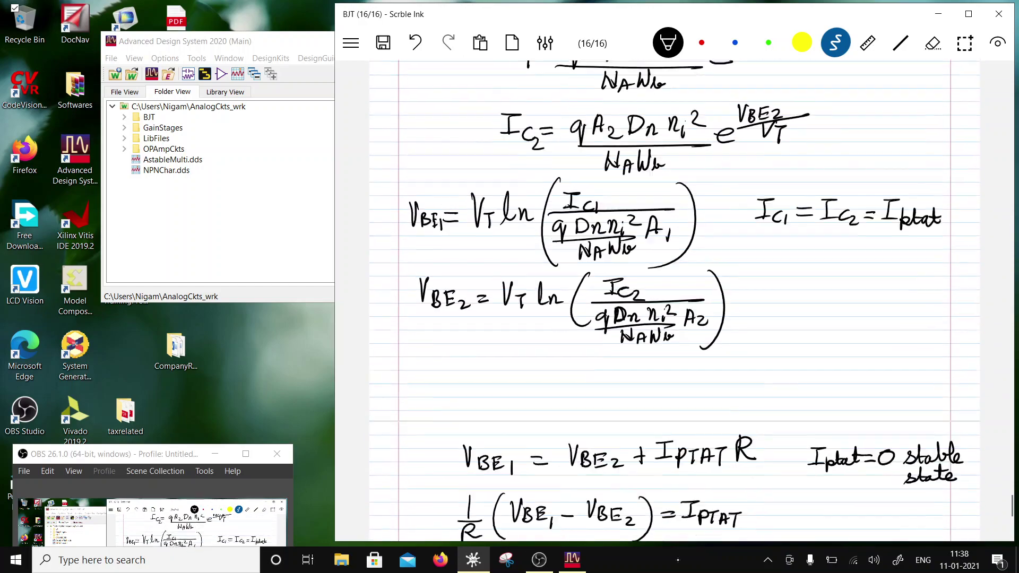
{"action": "scroll", "coordinate": [674, 301], "scroll_direction": "down", "scroll_amount": 4}
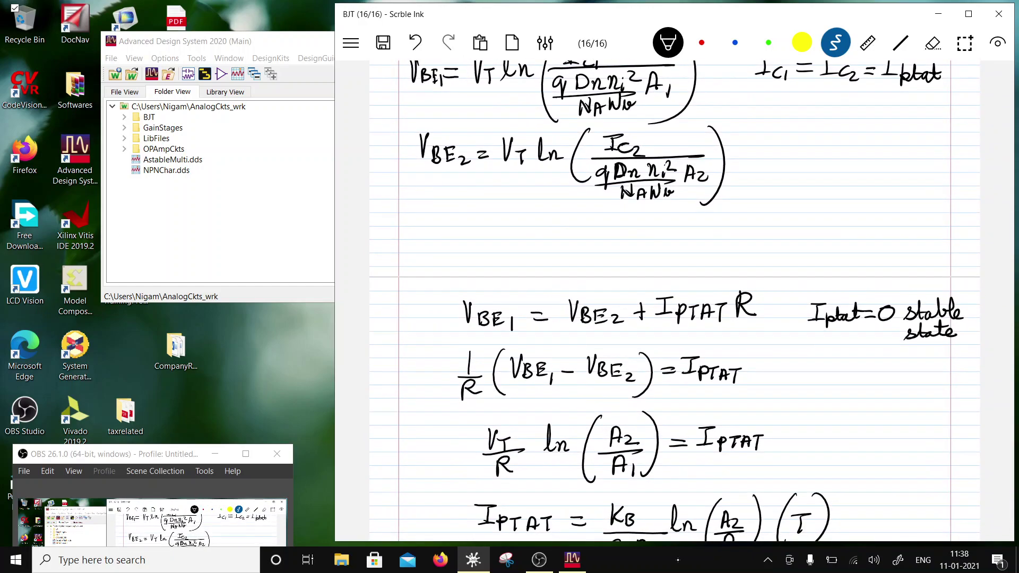
{"action": "left_click_drag", "start_coordinate": [803, 356], "coordinate": [960, 350]}
- Box the final IPTAT equation and the "Iptat=0 stable state" note in blue ink
{"action": "scroll", "coordinate": [673, 300], "scroll_direction": "up", "scroll_amount": 2}
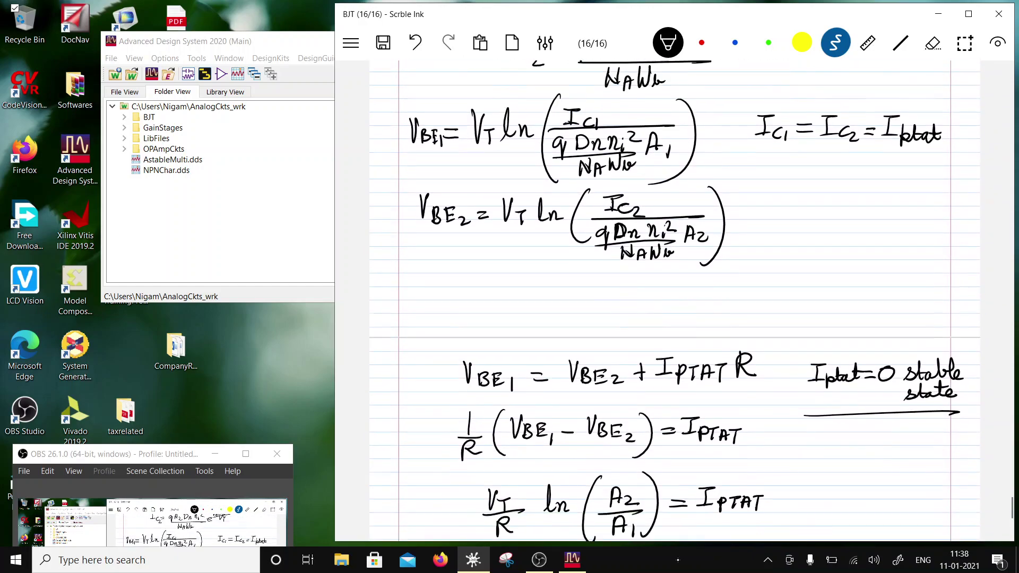
{"action": "scroll", "coordinate": [674, 301], "scroll_direction": "down", "scroll_amount": 13}
{"action": "scroll", "coordinate": [674, 301], "scroll_direction": "up", "scroll_amount": 2}
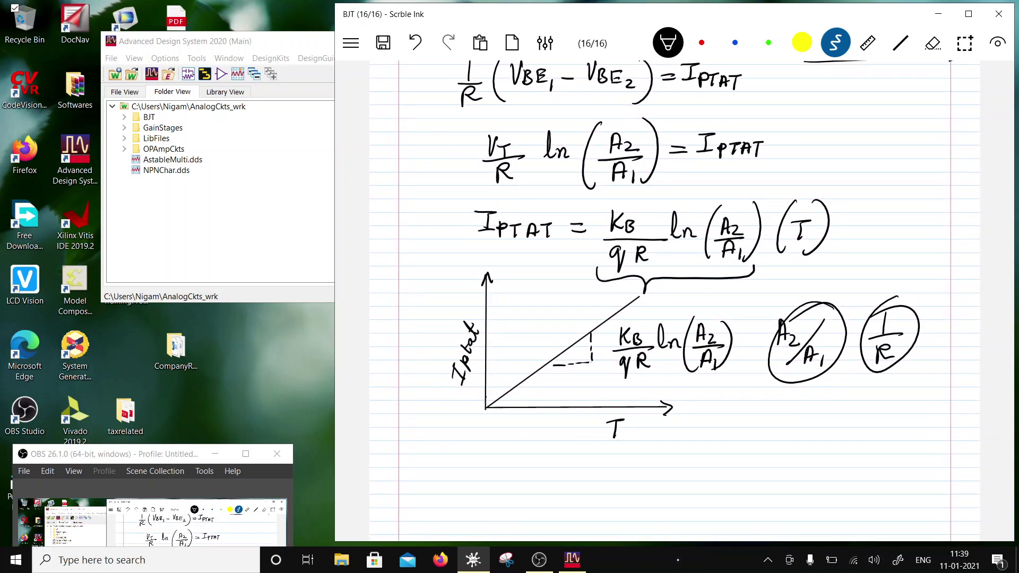
{"action": "left_click", "coordinate": [734, 42]}
{"action": "left_click_drag", "start_coordinate": [453, 207], "coordinate": [458, 275]}
{"action": "mouse_move", "coordinate": [448, 204]}
{"action": "left_mouse_down"}
{"action": "mouse_move", "coordinate": [836, 200]}
{"action": "mouse_move", "coordinate": [615, 275]}
{"action": "mouse_move", "coordinate": [452, 279]}
{"action": "left_mouse_up"}
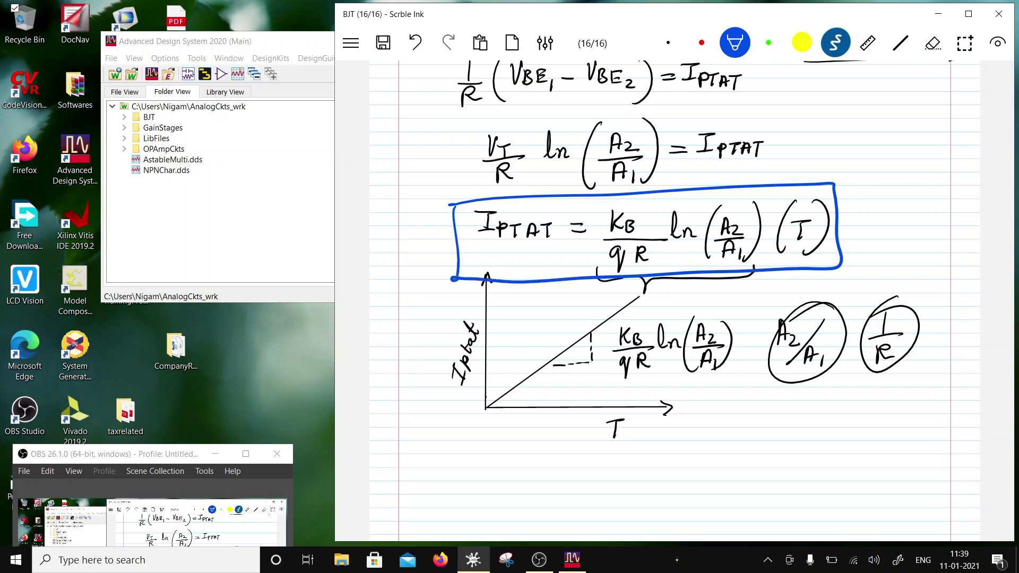
{"action": "scroll", "coordinate": [674, 302], "scroll_direction": "up", "scroll_amount": 5}
{"action": "mouse_move", "coordinate": [798, 241]}
{"action": "left_mouse_down"}
{"action": "mouse_move", "coordinate": [953, 235]}
{"action": "mouse_move", "coordinate": [973, 280]}
{"action": "mouse_move", "coordinate": [912, 303]}
{"action": "mouse_move", "coordinate": [764, 314]}
{"action": "left_mouse_up"}
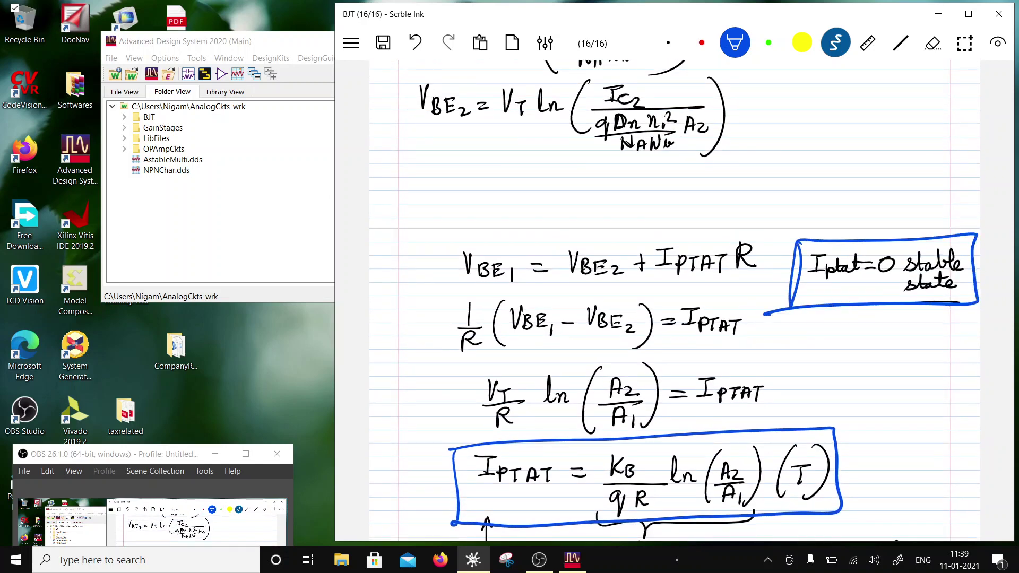
- Draw a blue startup MOS transistor beside the output branch of the PTAT circuit and erase the upper part of its top lead
{"action": "scroll", "coordinate": [674, 302], "scroll_direction": "up", "scroll_amount": 10}
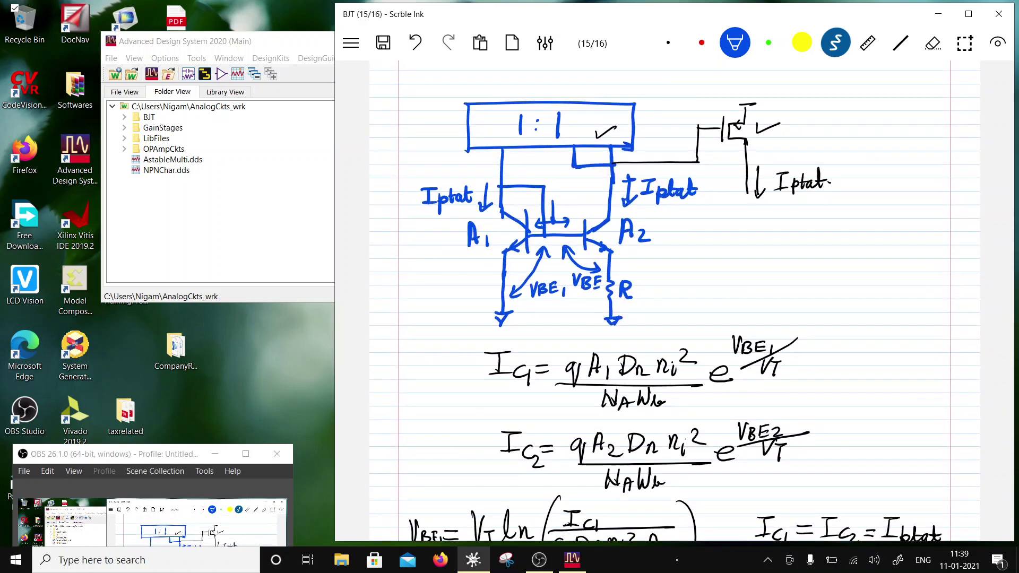
{"action": "mouse_move", "coordinate": [877, 104]}
{"action": "left_mouse_down"}
{"action": "mouse_move", "coordinate": [876, 217]}
{"action": "mouse_move", "coordinate": [898, 220]}
{"action": "mouse_move", "coordinate": [895, 256]}
{"action": "mouse_move", "coordinate": [873, 276]}
{"action": "left_mouse_up"}
{"action": "mouse_move", "coordinate": [882, 212]}
{"action": "left_mouse_down"}
{"action": "mouse_move", "coordinate": [905, 220]}
{"action": "mouse_move", "coordinate": [903, 256]}
{"action": "mouse_move", "coordinate": [937, 239]}
{"action": "left_mouse_up"}
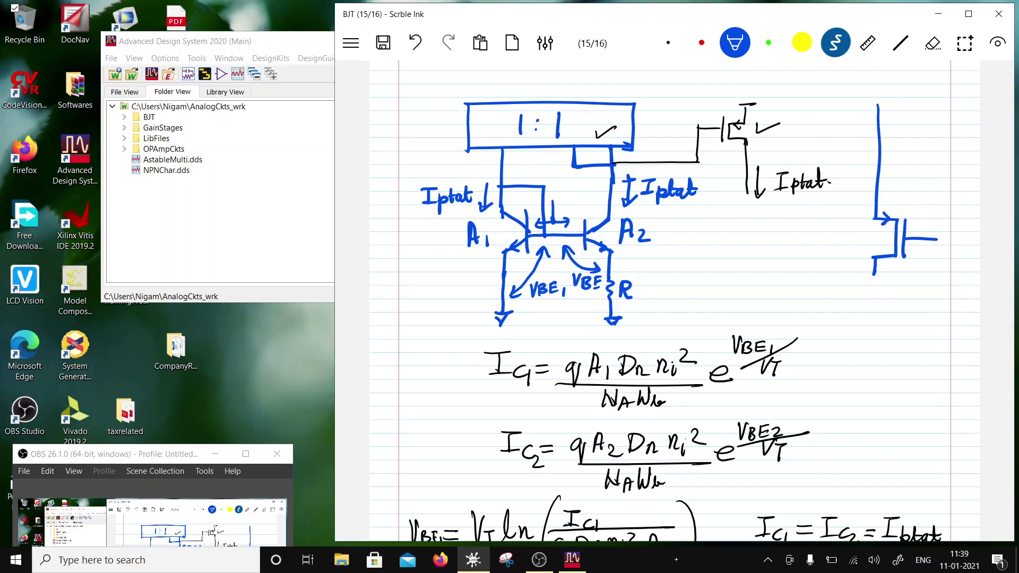
{"action": "left_click", "coordinate": [932, 43]}
{"action": "left_click_drag", "start_coordinate": [878, 105], "coordinate": [876, 195]}
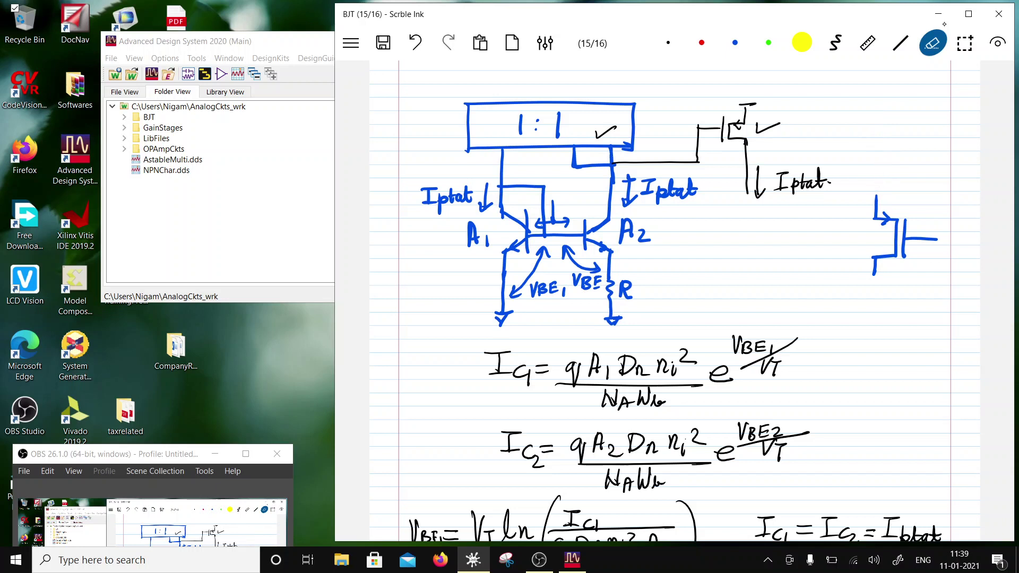
- Draw a capacitor hanging from the new transistor's gate and join it with the transistor's lower lead to a common ground symbol
{"action": "left_click_drag", "start_coordinate": [937, 239], "coordinate": [929, 263]}
{"action": "left_click", "coordinate": [835, 43]}
{"action": "left_click", "coordinate": [735, 43]}
{"action": "left_click_drag", "start_coordinate": [914, 264], "coordinate": [939, 270]}
{"action": "left_click_drag", "start_coordinate": [928, 272], "coordinate": [929, 291]}
{"action": "mouse_move", "coordinate": [874, 272]}
{"action": "left_mouse_down"}
{"action": "mouse_move", "coordinate": [872, 298]}
{"action": "mouse_move", "coordinate": [928, 296]}
{"action": "mouse_move", "coordinate": [900, 315]}
{"action": "left_mouse_up"}
{"action": "mouse_move", "coordinate": [892, 313]}
{"action": "left_mouse_down"}
{"action": "mouse_move", "coordinate": [912, 311]}
{"action": "mouse_move", "coordinate": [900, 322]}
{"action": "left_mouse_up"}
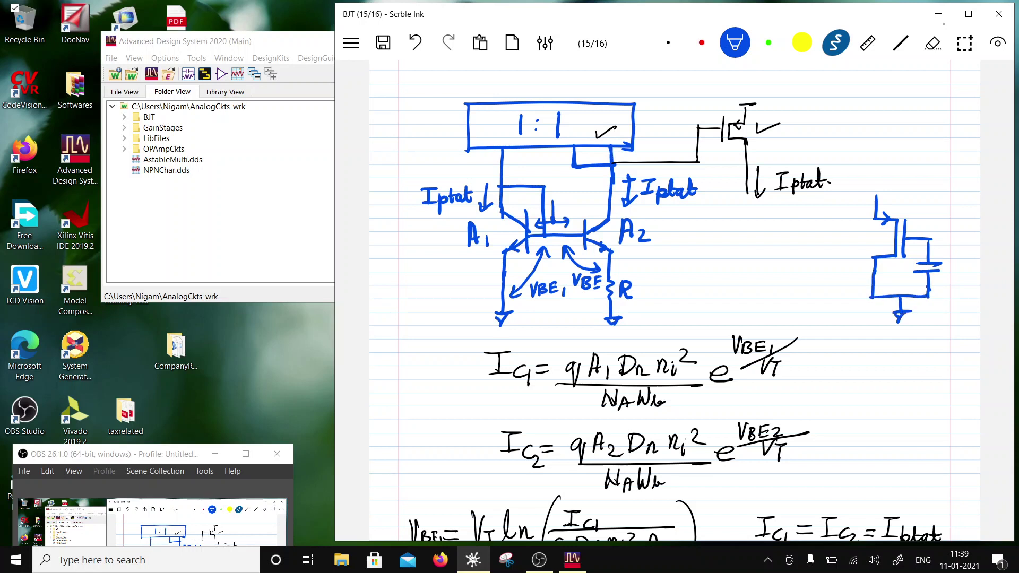
- Draw a supply line up from the gate node of the new transistor and label the capacitor C
{"action": "scroll", "coordinate": [673, 303], "scroll_direction": "up", "scroll_amount": 10}
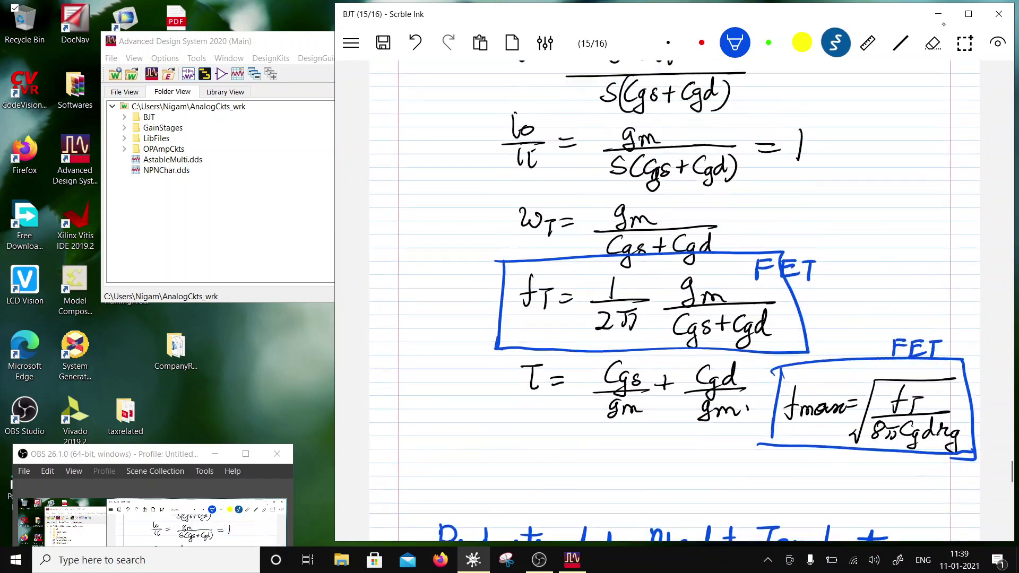
{"action": "scroll", "coordinate": [674, 302], "scroll_direction": "down", "scroll_amount": 8}
{"action": "scroll", "coordinate": [674, 302], "scroll_direction": "down", "scroll_amount": 3}
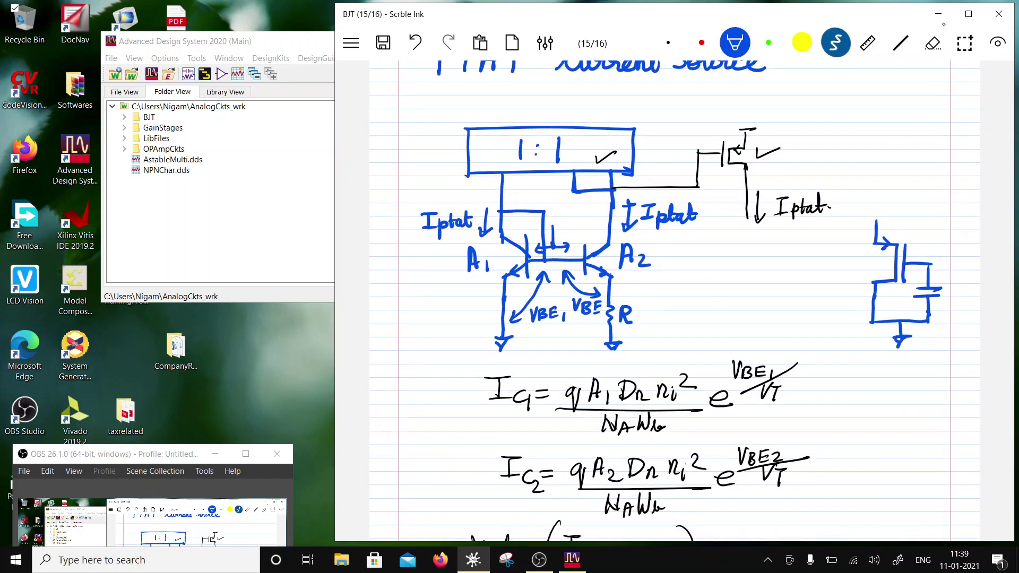
{"action": "left_click_drag", "start_coordinate": [926, 158], "coordinate": [928, 263]}
{"action": "left_click_drag", "start_coordinate": [913, 155], "coordinate": [944, 156]}
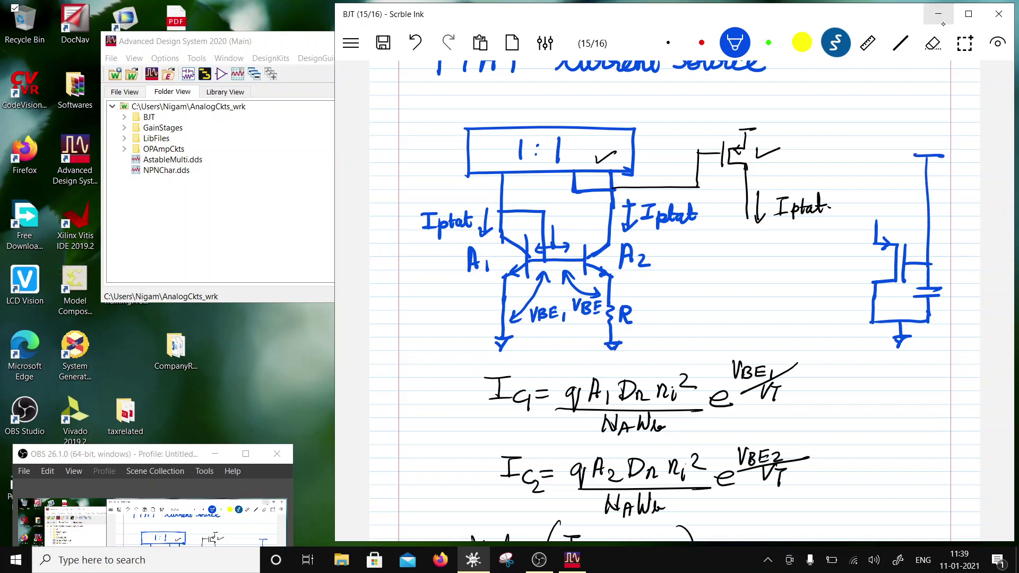
{"action": "left_click_drag", "start_coordinate": [953, 303], "coordinate": [954, 316]}
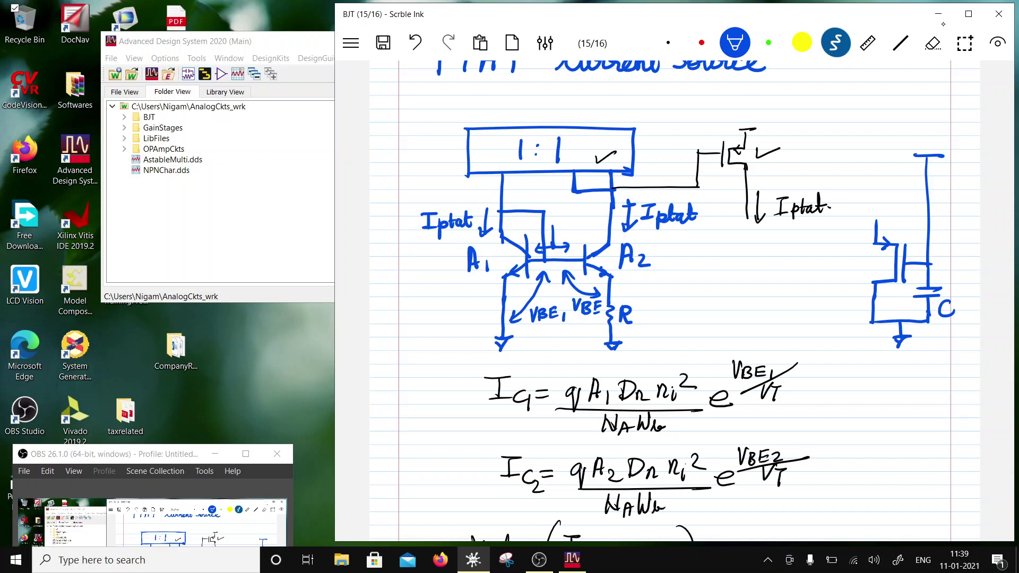
- Label the new transistor "Startup" in blue ink
{"action": "mouse_move", "coordinate": [813, 267]}
{"action": "left_mouse_down"}
{"action": "mouse_move", "coordinate": [802, 290]}
{"action": "mouse_move", "coordinate": [857, 258]}
{"action": "left_mouse_up"}
{"action": "left_click_drag", "start_coordinate": [862, 254], "coordinate": [857, 274]}
{"action": "left_click_drag", "start_coordinate": [862, 256], "coordinate": [871, 257]}
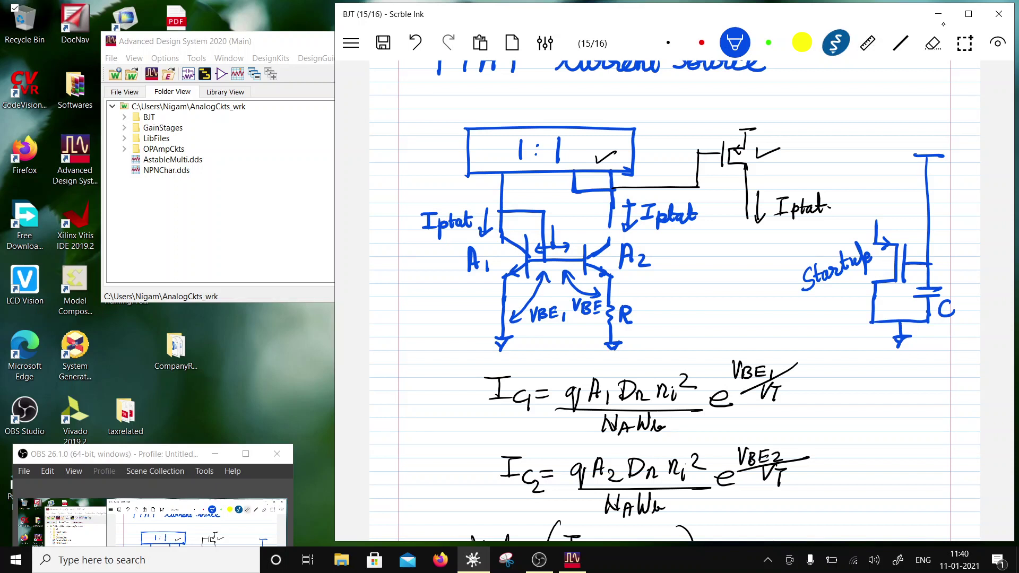
- Wire the startup transistor's upper lead to the collector of transistor A2 and erase the stub sticking out above the wire
{"action": "left_click", "coordinate": [836, 42]}
{"action": "left_click", "coordinate": [848, 83]}
{"action": "left_click_drag", "start_coordinate": [609, 232], "coordinate": [876, 237]}
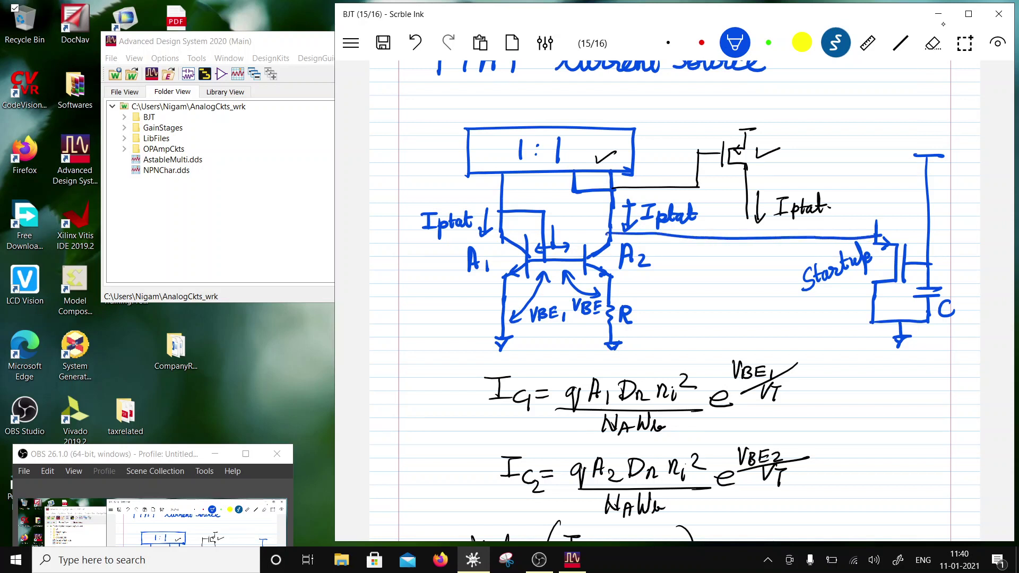
{"action": "left_click", "coordinate": [932, 42]}
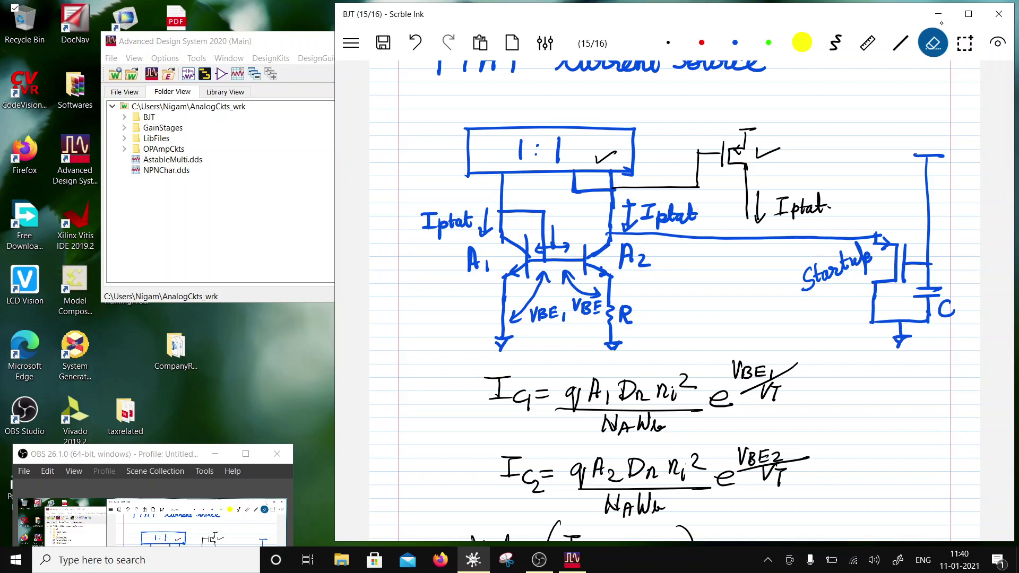
- Mark the startup transistor's channel with a small blue X
{"action": "left_click", "coordinate": [835, 43]}
{"action": "left_click", "coordinate": [735, 43]}
{"action": "mouse_move", "coordinate": [872, 263]}
{"action": "left_mouse_down"}
{"action": "mouse_move", "coordinate": [882, 274]}
{"action": "mouse_move", "coordinate": [871, 280]}
{"action": "left_mouse_up"}
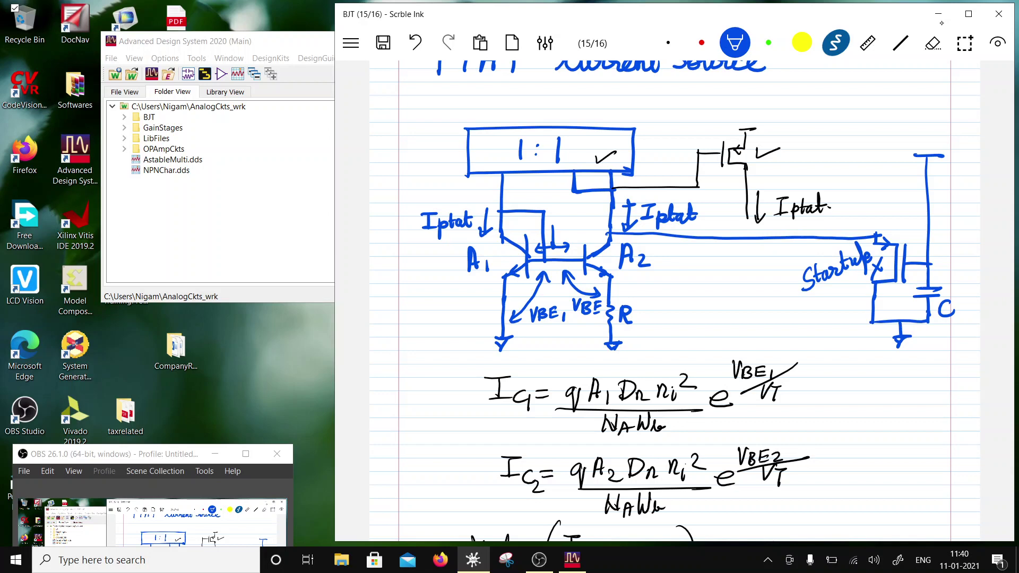
- Review the VBE derivation and the boxed "Iptat=0 stable state" note, and return to the PTAT circuit
{"action": "scroll", "coordinate": [674, 301], "scroll_direction": "down", "scroll_amount": 4}
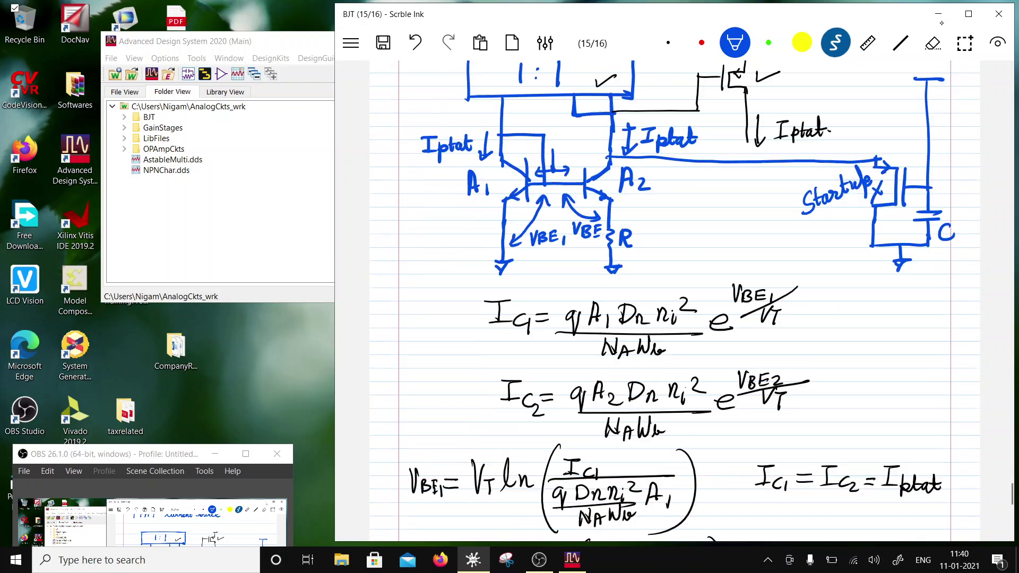
{"action": "scroll", "coordinate": [674, 301], "scroll_direction": "up", "scroll_amount": 4}
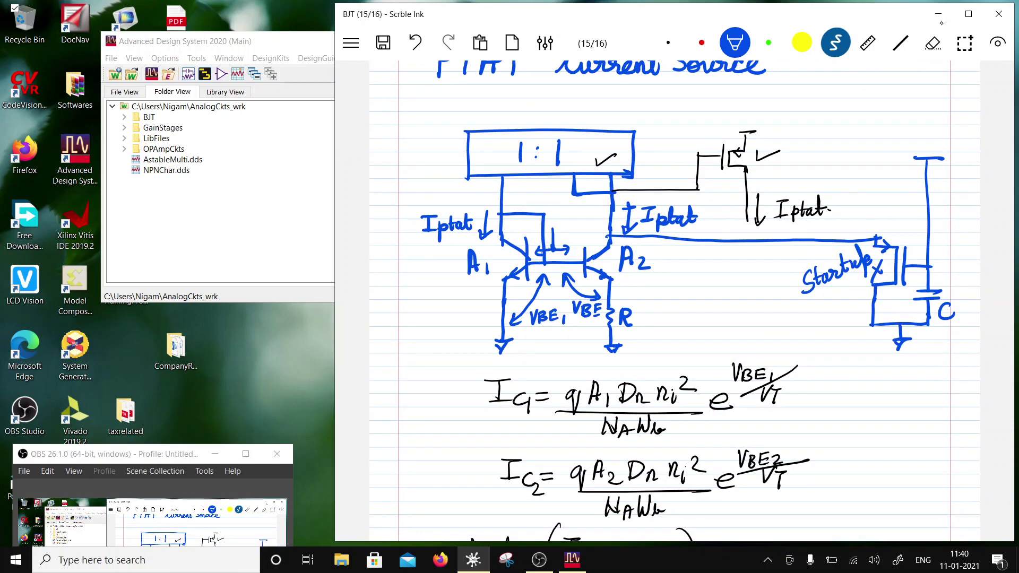
{"action": "scroll", "coordinate": [674, 301], "scroll_direction": "down", "scroll_amount": 9}
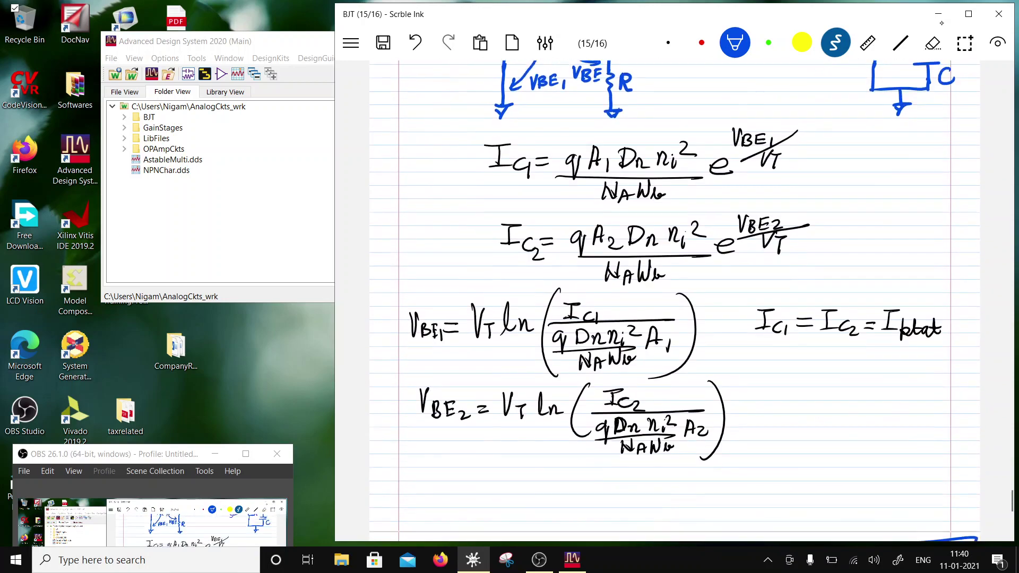
{"action": "scroll", "coordinate": [673, 300], "scroll_direction": "down", "scroll_amount": 1}
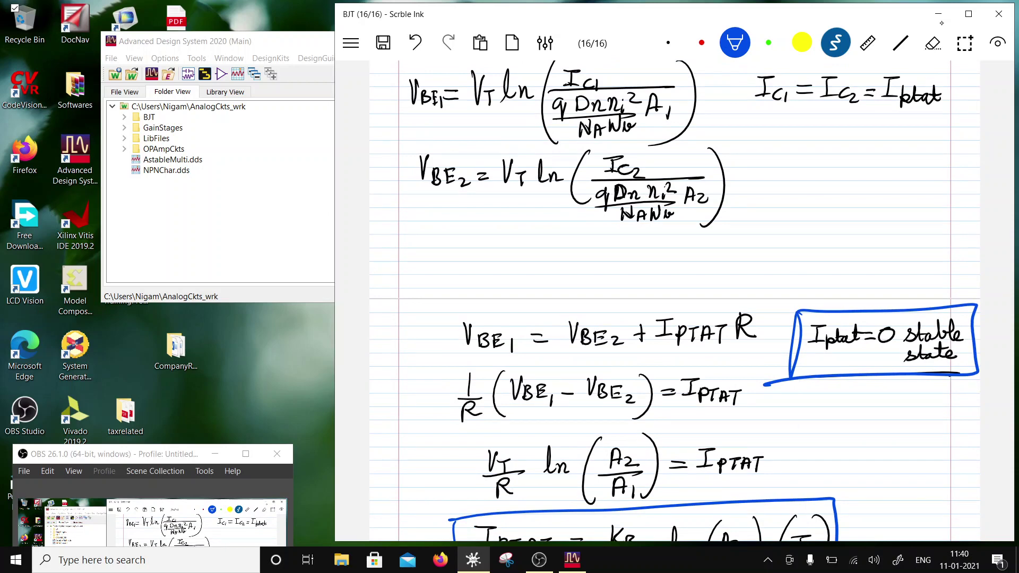
{"action": "scroll", "coordinate": [674, 301], "scroll_direction": "up", "scroll_amount": 9}
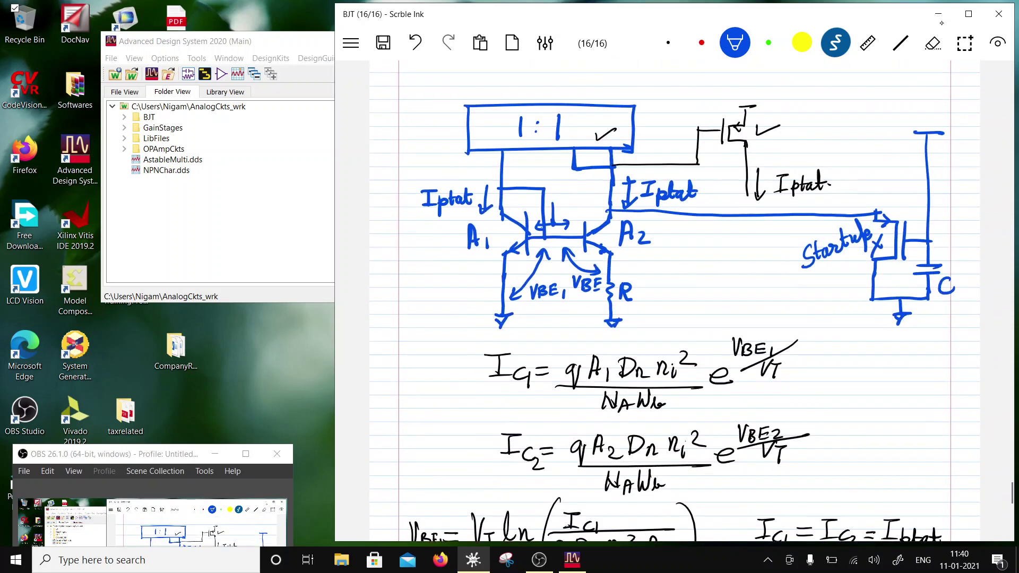
{"action": "scroll", "coordinate": [674, 300], "scroll_direction": "down", "scroll_amount": 1}
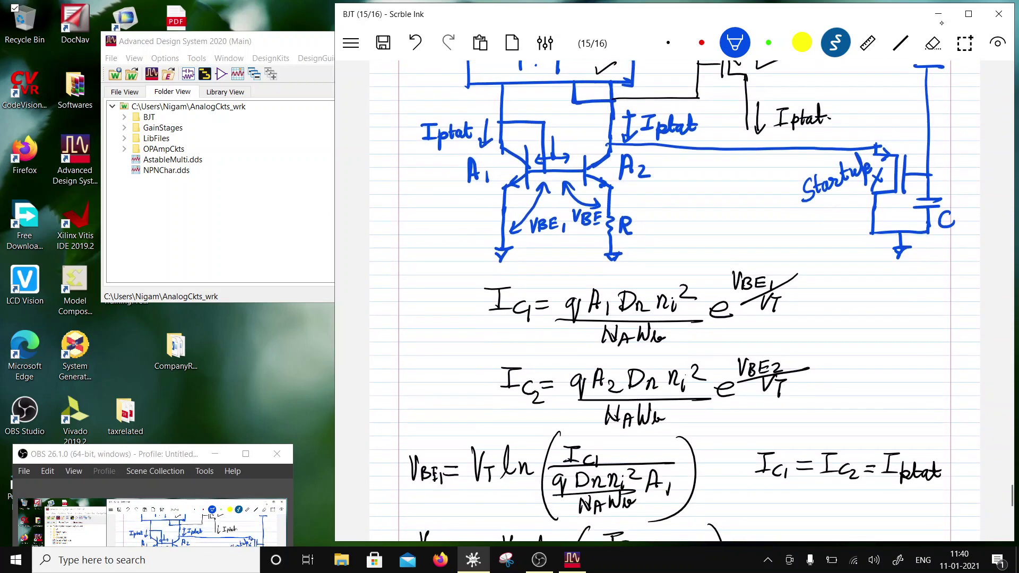
{"action": "scroll", "coordinate": [674, 301], "scroll_direction": "up", "scroll_amount": 2}
{"action": "scroll", "coordinate": [674, 301], "scroll_direction": "up", "scroll_amount": 1}
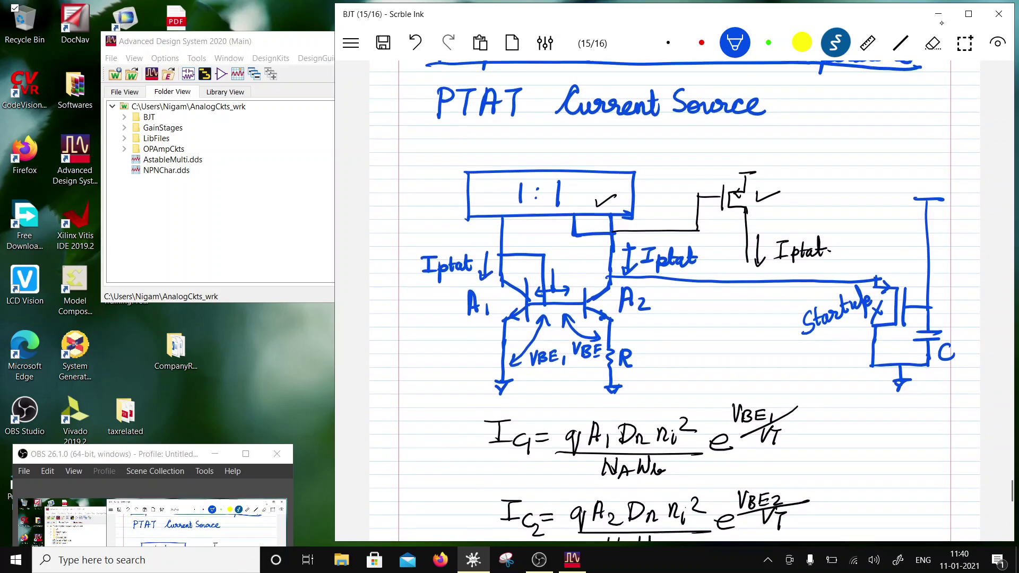
- Replace the wire joining A1's collector to the common base line with a helper transistor drawn in blue ink
{"action": "left_click", "coordinate": [932, 43]}
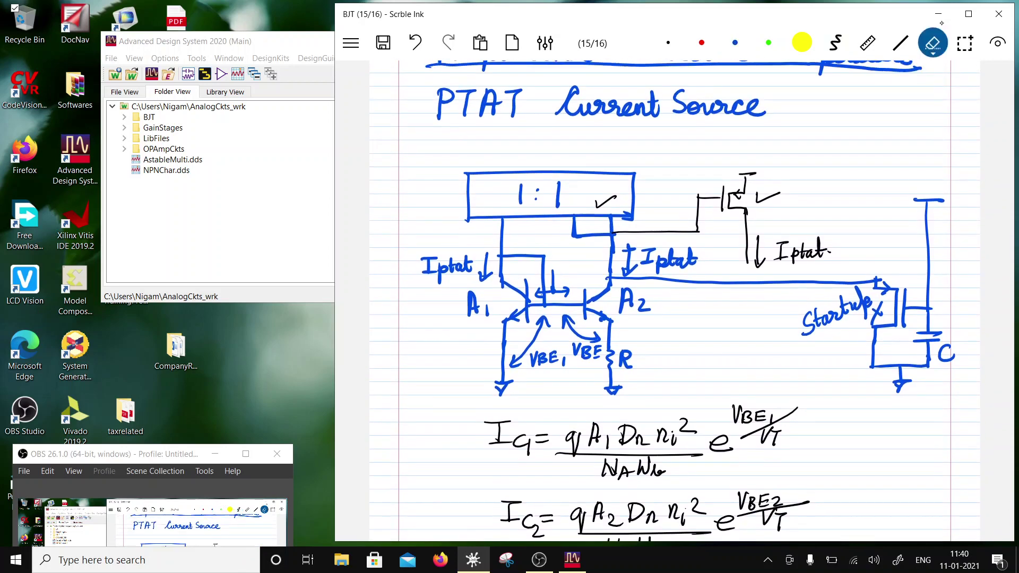
{"action": "mouse_move", "coordinate": [552, 291]}
{"action": "left_mouse_down"}
{"action": "mouse_move", "coordinate": [555, 274]}
{"action": "mouse_move", "coordinate": [567, 291]}
{"action": "mouse_move", "coordinate": [540, 293]}
{"action": "mouse_move", "coordinate": [547, 257]}
{"action": "left_mouse_up"}
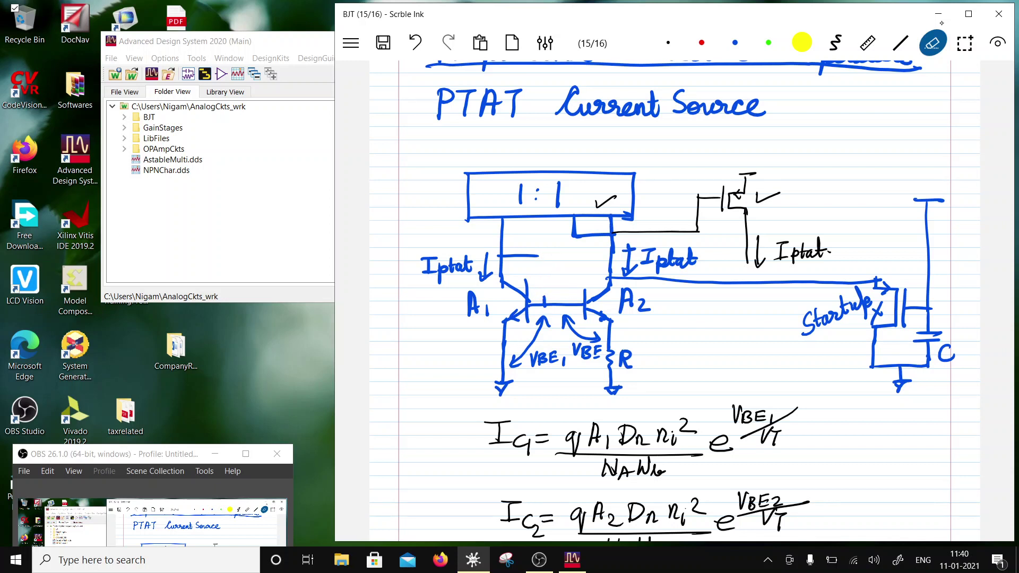
{"action": "left_click", "coordinate": [834, 43]}
{"action": "left_click", "coordinate": [735, 42]}
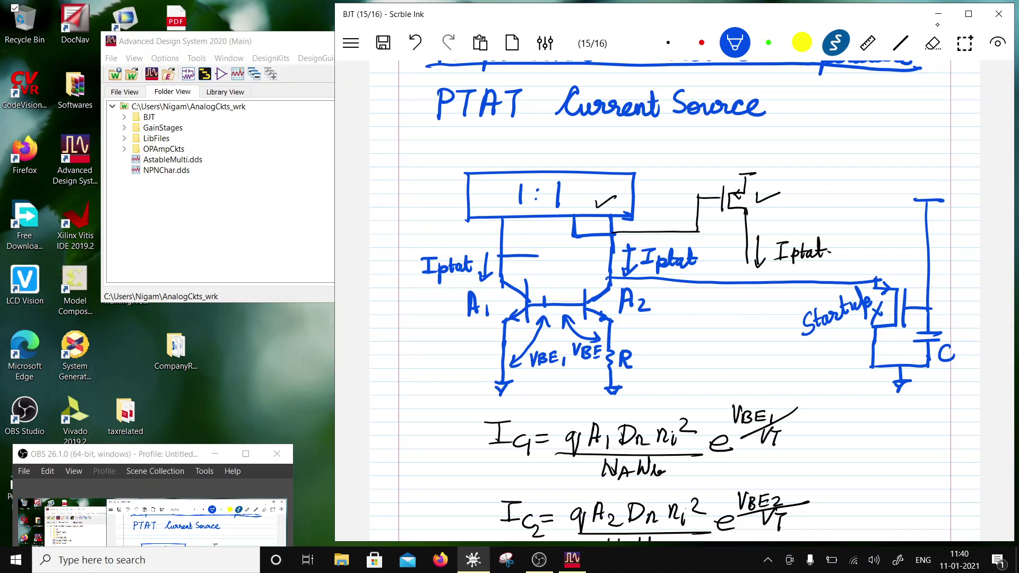
{"action": "mouse_move", "coordinate": [536, 243]}
{"action": "left_mouse_down"}
{"action": "mouse_move", "coordinate": [538, 270]}
{"action": "mouse_move", "coordinate": [561, 223]}
{"action": "left_mouse_up"}
{"action": "mouse_move", "coordinate": [539, 259]}
{"action": "left_mouse_down"}
{"action": "mouse_move", "coordinate": [554, 267]}
{"action": "mouse_move", "coordinate": [551, 304]}
{"action": "left_mouse_up"}
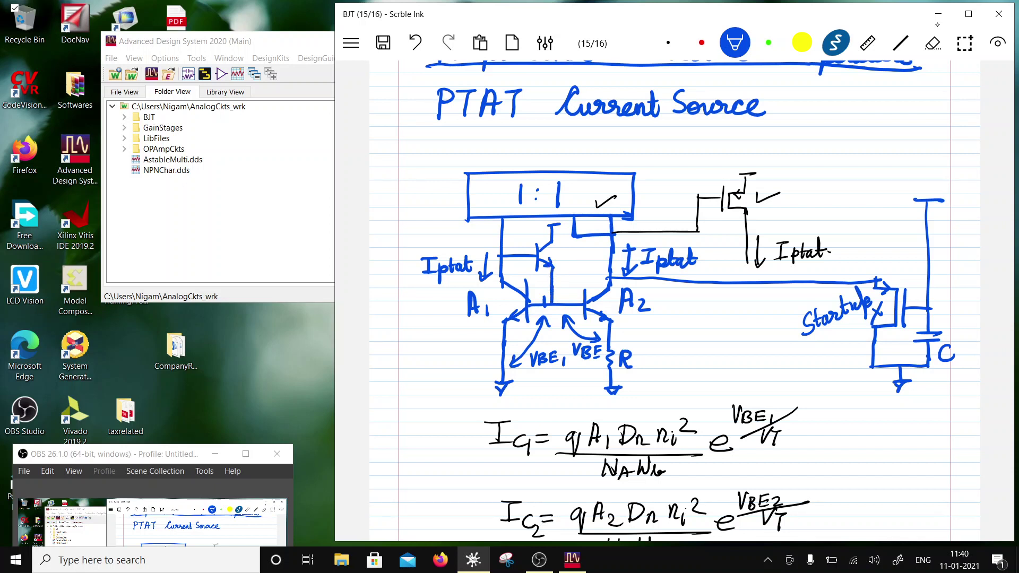
- Write (IB1+IB2)/β beside the helper transistor and draw an arrow for the current into its base
{"action": "mouse_move", "coordinate": [565, 266]}
{"action": "left_mouse_down"}
{"action": "mouse_move", "coordinate": [584, 284]}
{"action": "mouse_move", "coordinate": [588, 266]}
{"action": "mouse_move", "coordinate": [605, 272]}
{"action": "left_mouse_up"}
{"action": "mouse_move", "coordinate": [567, 287]}
{"action": "left_mouse_down"}
{"action": "mouse_move", "coordinate": [608, 271]}
{"action": "mouse_move", "coordinate": [591, 297]}
{"action": "left_mouse_up"}
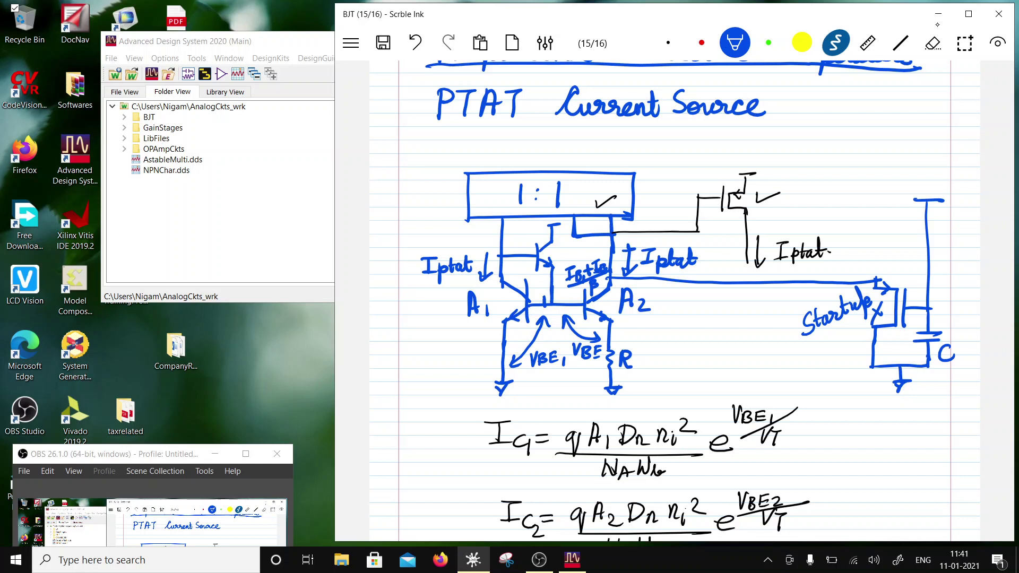
{"action": "left_click_drag", "start_coordinate": [509, 266], "coordinate": [523, 269]}
- Tick the Iptat labels of both the A1 and A2 branches in red ink
{"action": "left_click", "coordinate": [701, 42]}
{"action": "left_click_drag", "start_coordinate": [449, 244], "coordinate": [479, 237]}
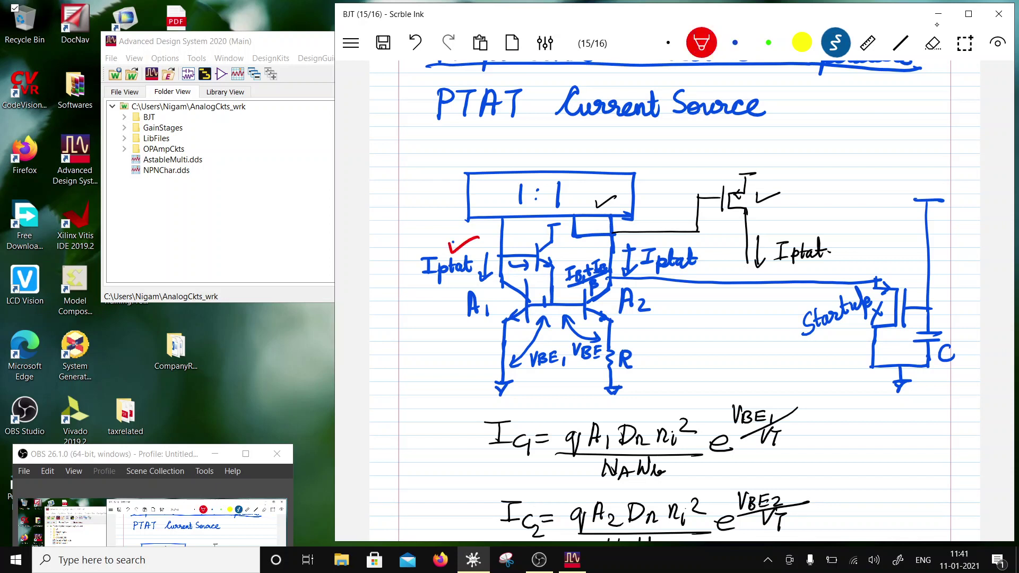
{"action": "left_click_drag", "start_coordinate": [677, 238], "coordinate": [674, 245]}
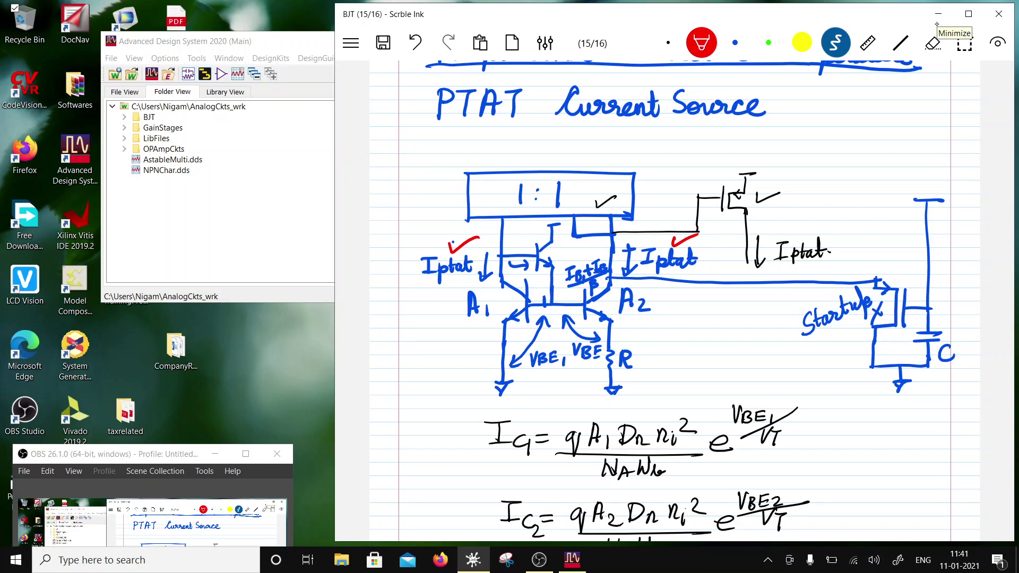
{"action": "scroll", "coordinate": [674, 302], "scroll_direction": "down", "scroll_amount": 3}
{"action": "scroll", "coordinate": [674, 302], "scroll_direction": "up", "scroll_amount": 5}
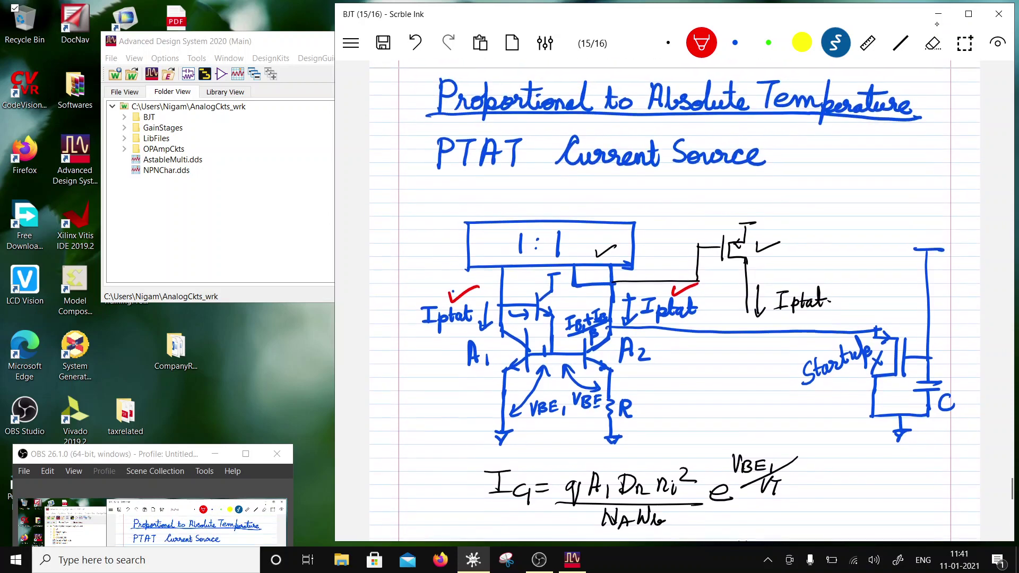
{"action": "scroll", "coordinate": [674, 302], "scroll_direction": "down", "scroll_amount": 6}
{"action": "scroll", "coordinate": [673, 303], "scroll_direction": "down", "scroll_amount": 12}
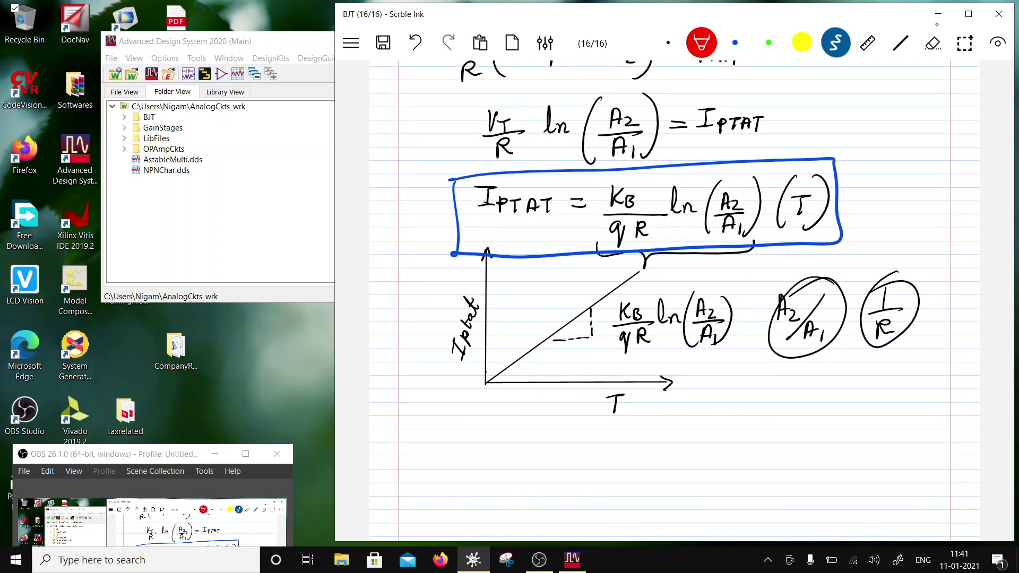
- Switch to Advanced Design System and create a folder named BiasCircuits in the AnalogCkts_wrk workspace
{"action": "left_click_drag", "start_coordinate": [153, 455], "coordinate": [123, 520]}
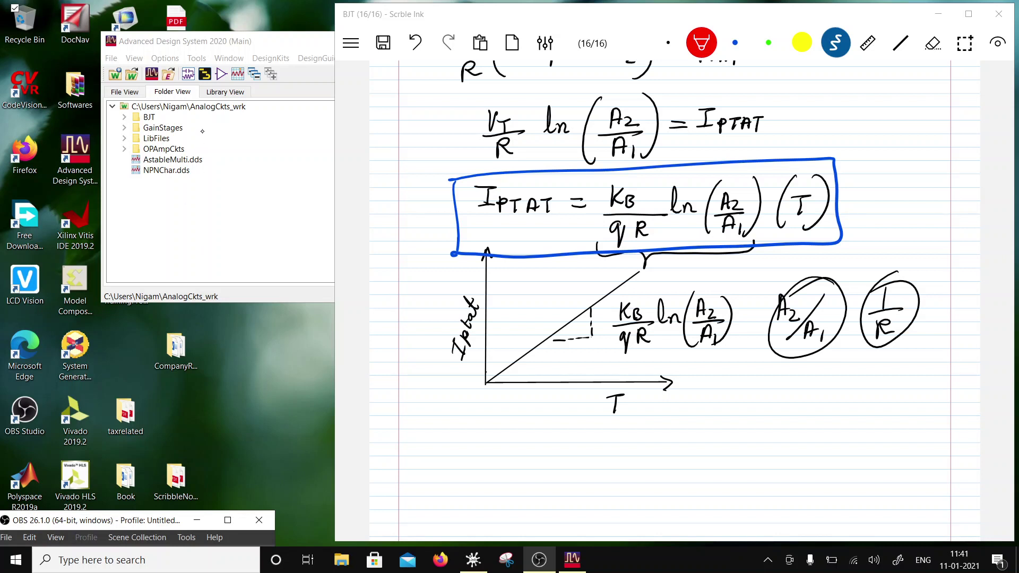
{"action": "left_click_drag", "start_coordinate": [191, 43], "coordinate": [358, 158]}
{"action": "right_click", "coordinate": [329, 219]}
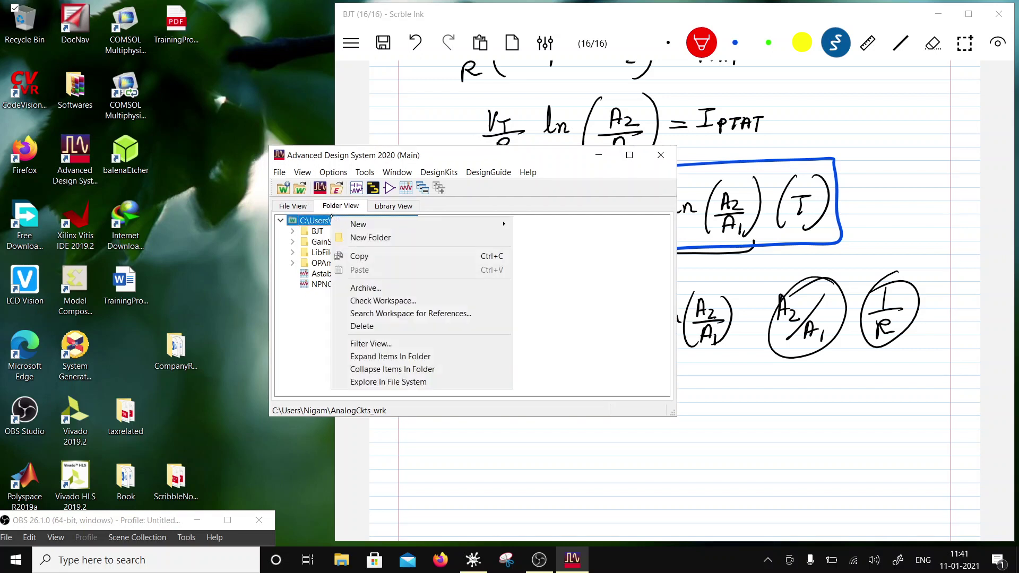
{"action": "mouse_move", "coordinate": [369, 226]}
{"action": "left_click", "coordinate": [401, 236]}
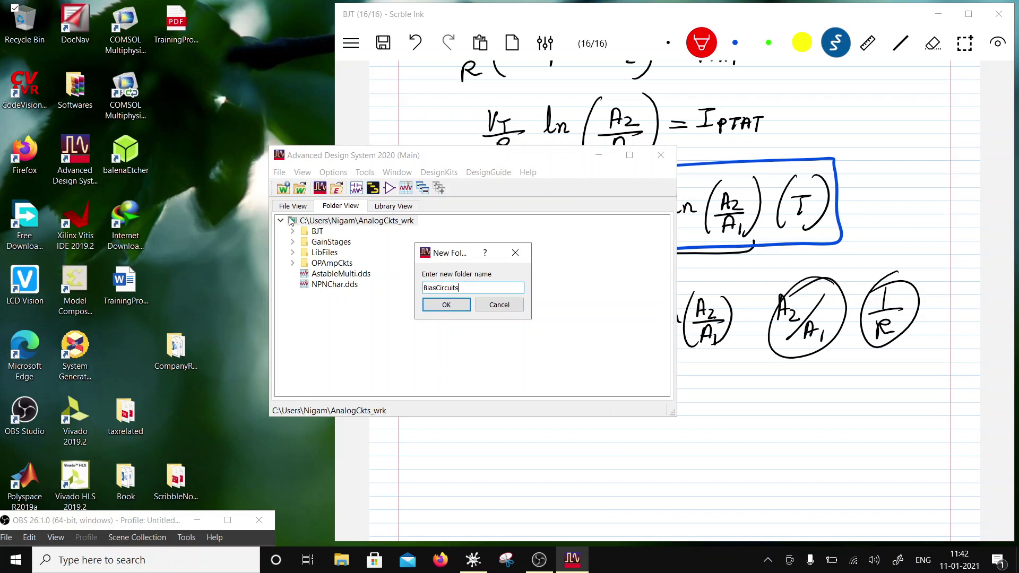
{"action": "left_click", "coordinate": [446, 305]}
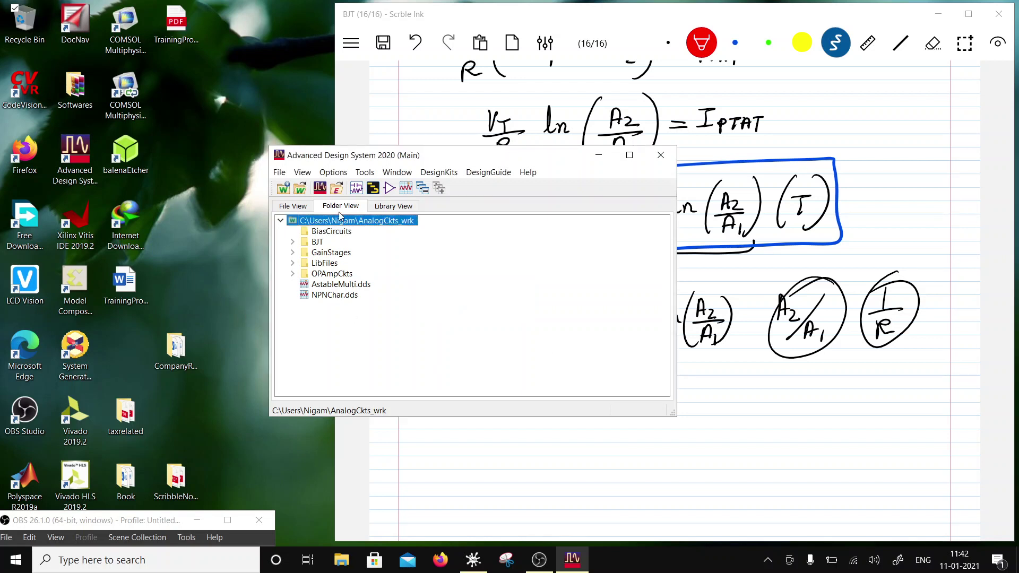
- Create a new schematic cell named PTAT from the BiasCircuits folder, using the AnalogCkts_lib library
{"action": "right_click", "coordinate": [323, 232]}
{"action": "mouse_move", "coordinate": [367, 239]}
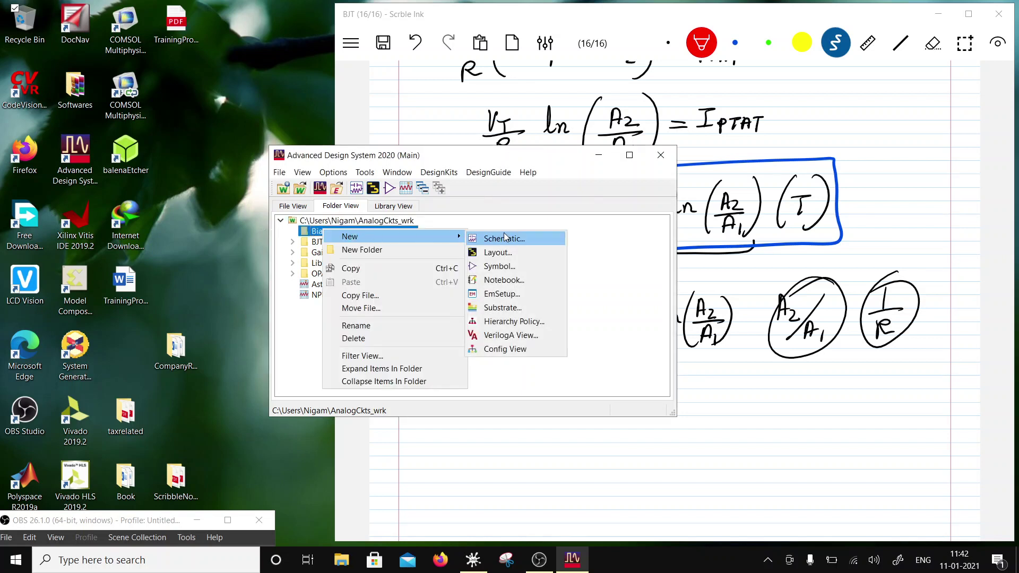
{"action": "left_click", "coordinate": [504, 240]}
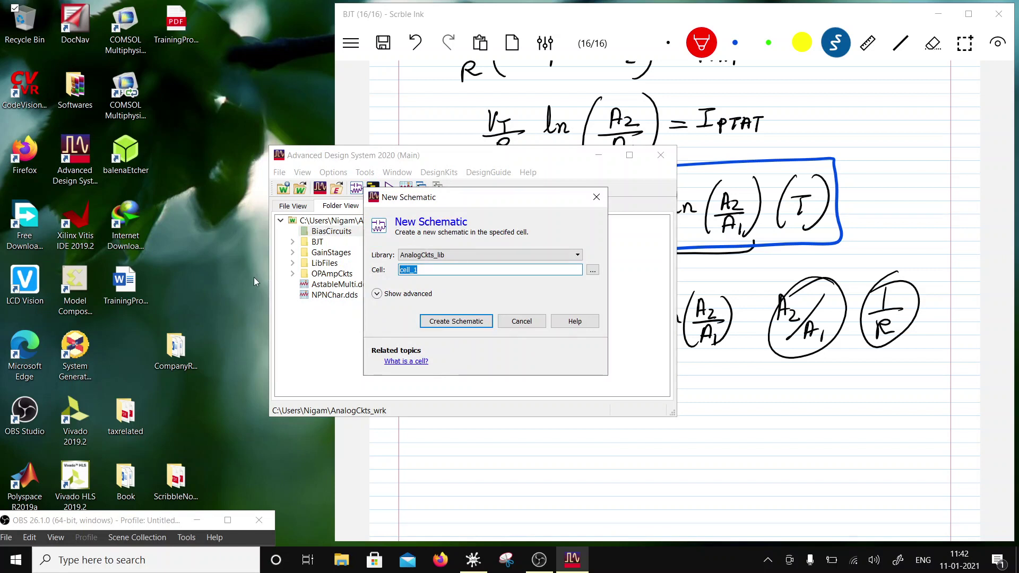
{"action": "type", "text": "PTAT"}
{"action": "left_click", "coordinate": [452, 323]}
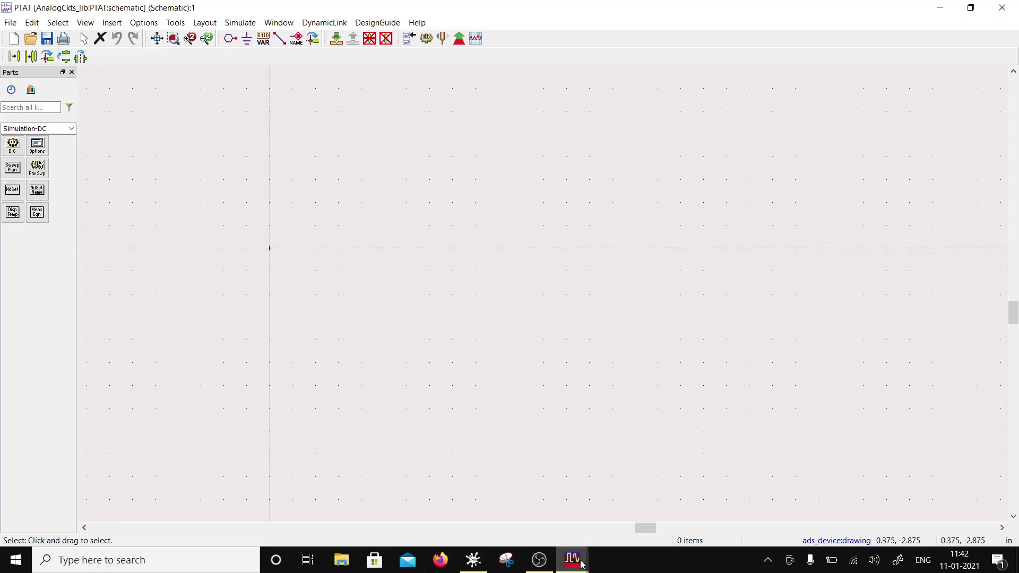
- Return to the main workspace window and expand the GainStages folder to list its cells
{"action": "mouse_move", "coordinate": [573, 561]}
{"action": "left_click", "coordinate": [471, 501]}
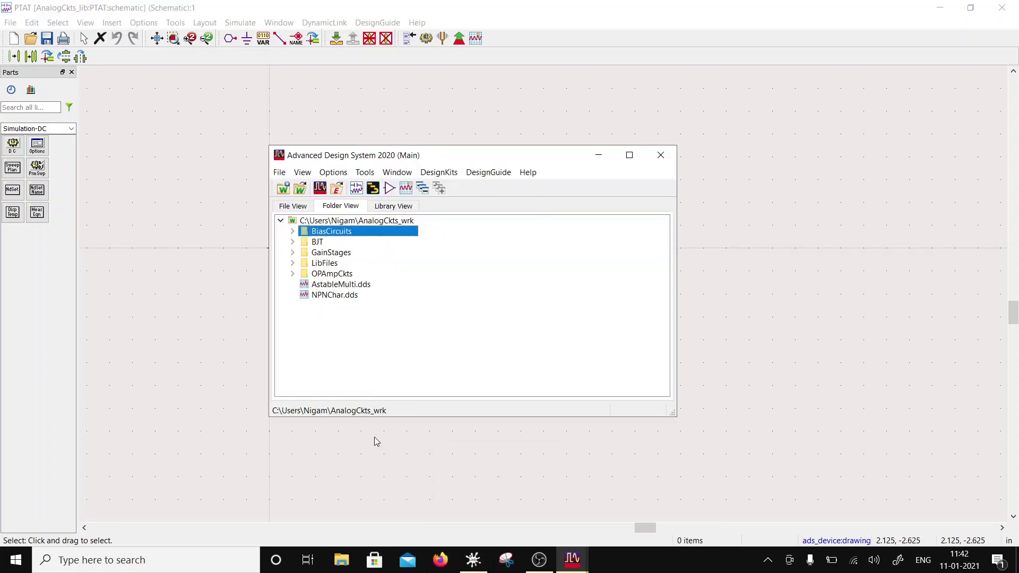
{"action": "left_click", "coordinate": [292, 253]}
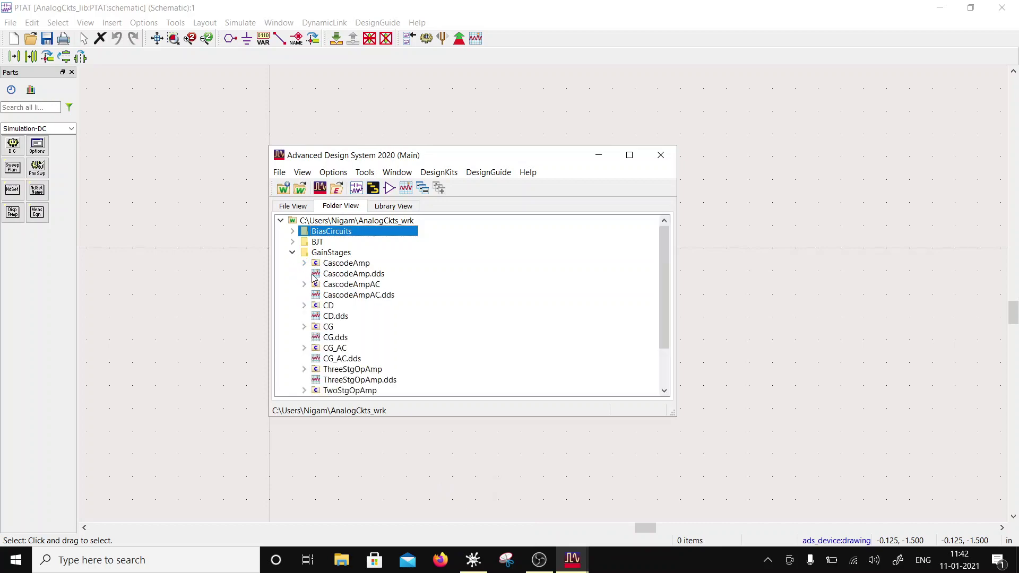
- Open the CascodeAmp schematic from the GainStages folder and copy its five PMOS transistors, MOSFET1 to MOSFET5
{"action": "left_click", "coordinate": [303, 263]}
{"action": "double_click", "coordinate": [340, 274]}
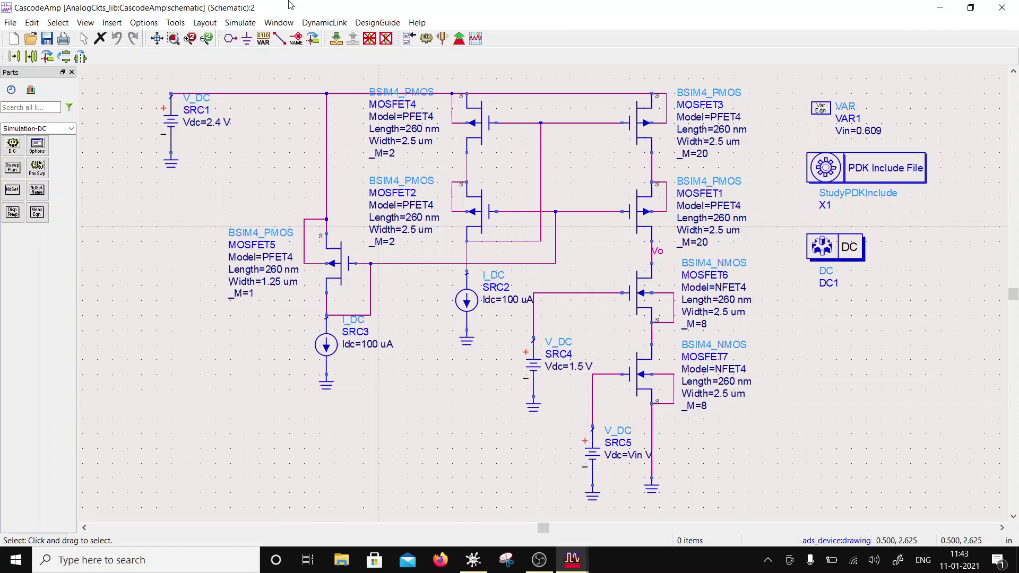
{"action": "left_click", "coordinate": [350, 272]}
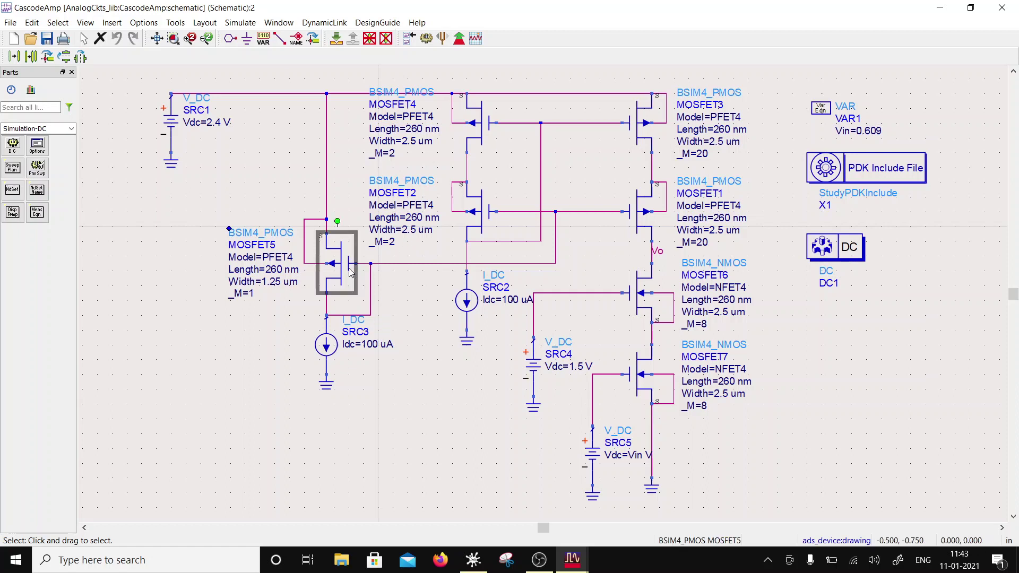
{"action": "left_click", "coordinate": [493, 198], "text": "ctrl"}
{"action": "left_click", "coordinate": [491, 112], "text": "ctrl"}
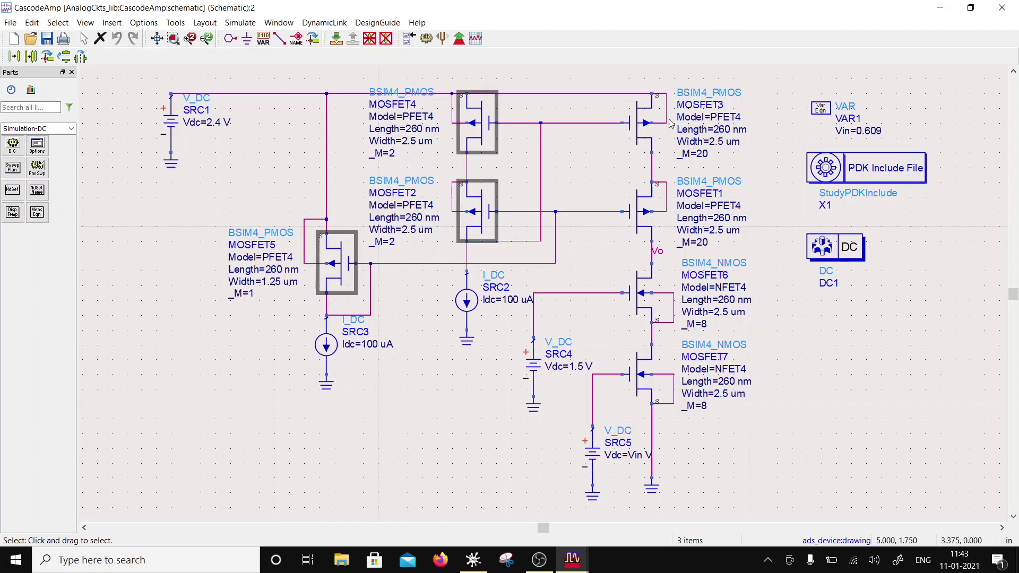
{"action": "left_click", "coordinate": [630, 123], "text": "ctrl"}
{"action": "left_click", "coordinate": [652, 205], "text": "ctrl"}
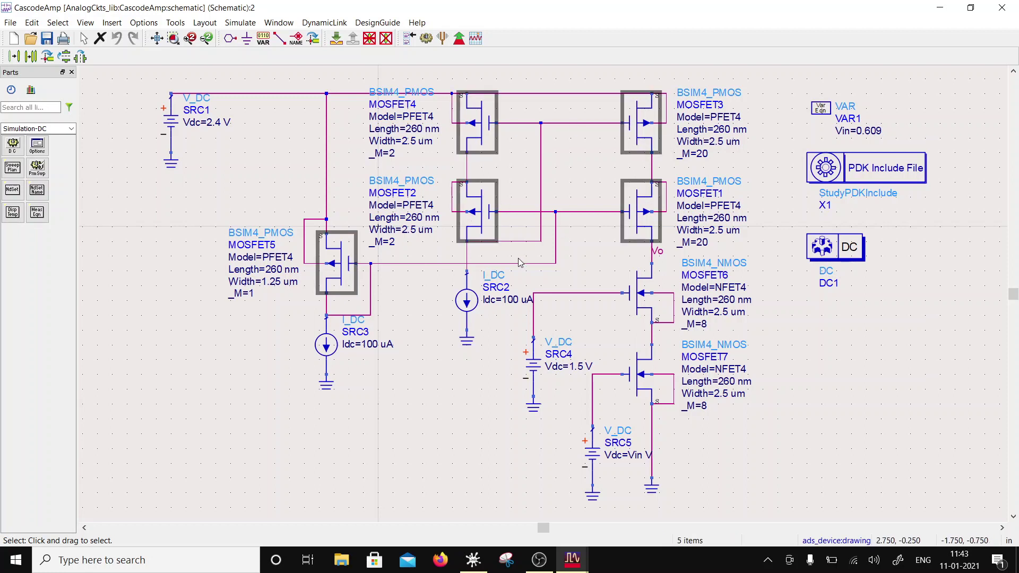
{"action": "left_click", "coordinate": [469, 304], "text": "ctrl"}
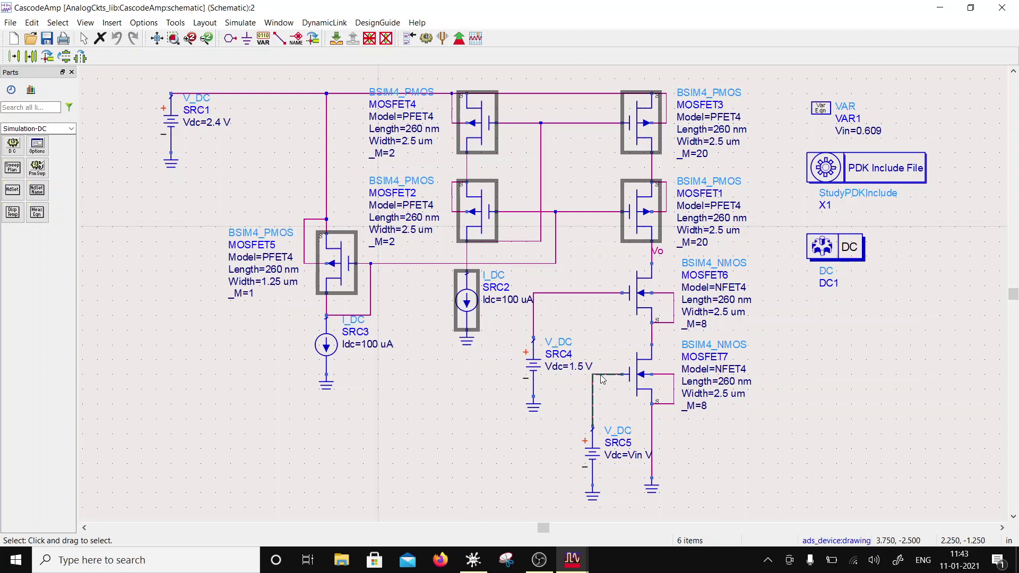
{"action": "left_click", "coordinate": [460, 298], "text": "ctrl"}
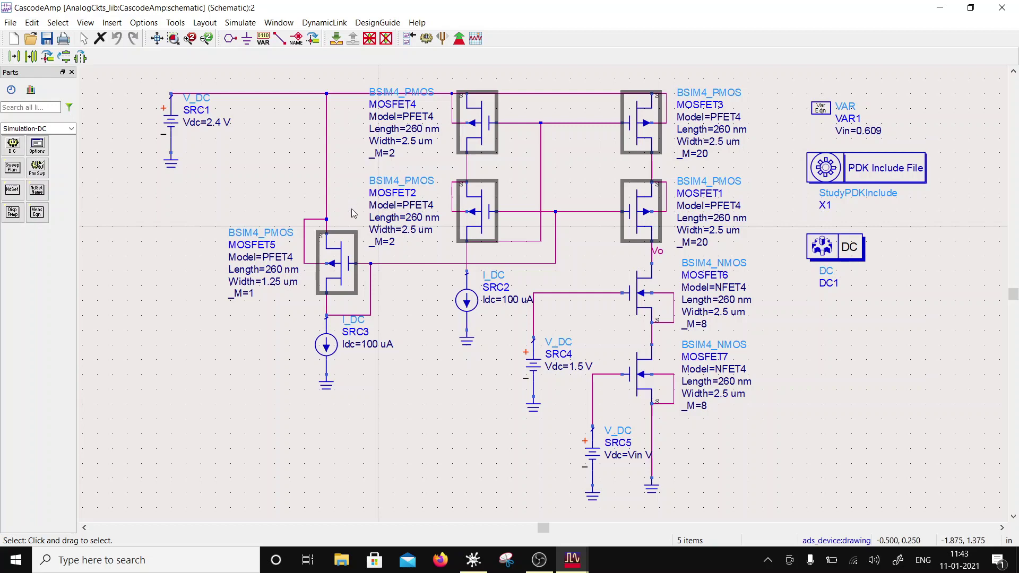
{"action": "left_click", "coordinate": [31, 23]}
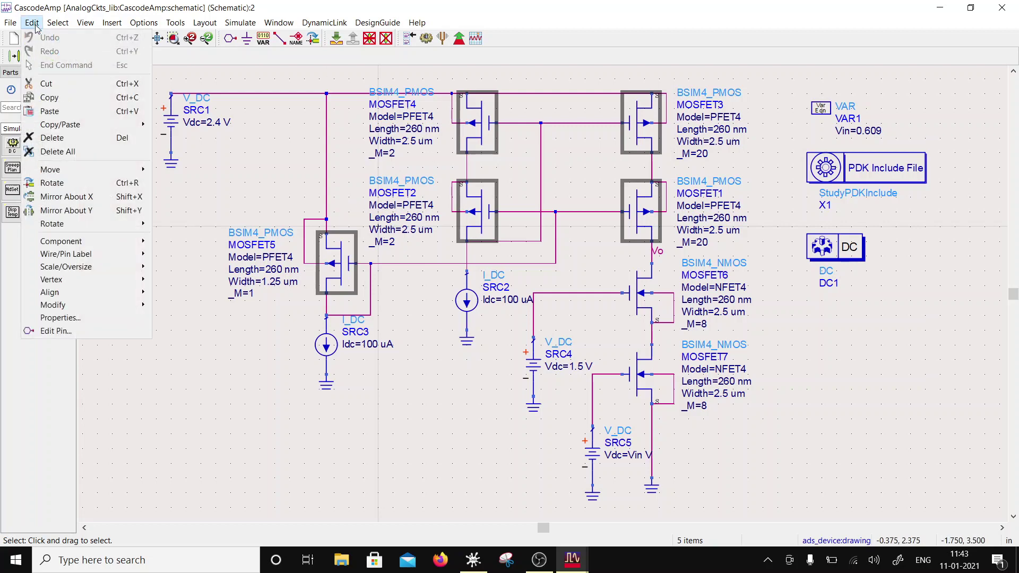
{"action": "left_click", "coordinate": [53, 111]}
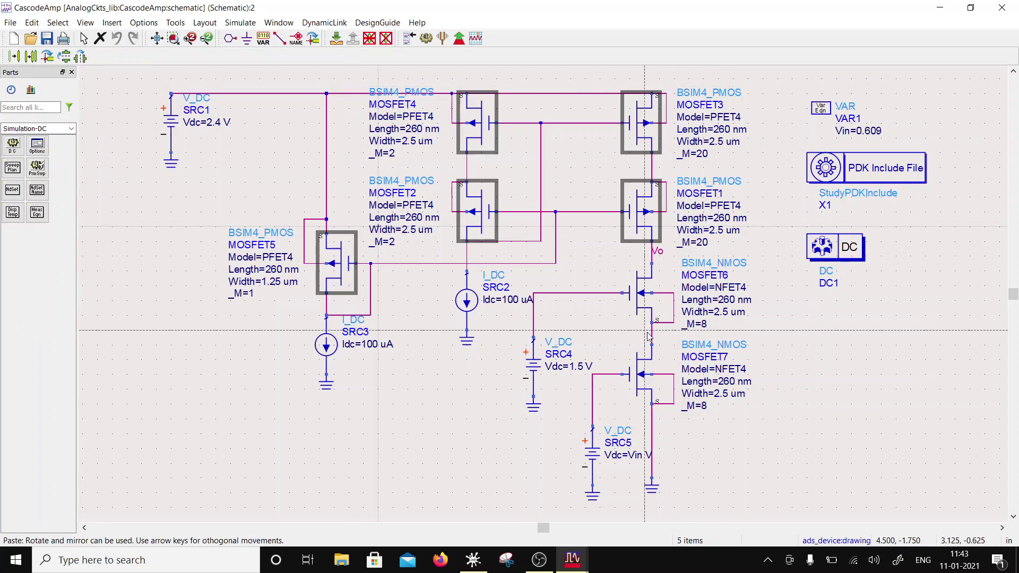
{"action": "left_click", "coordinate": [32, 22]}
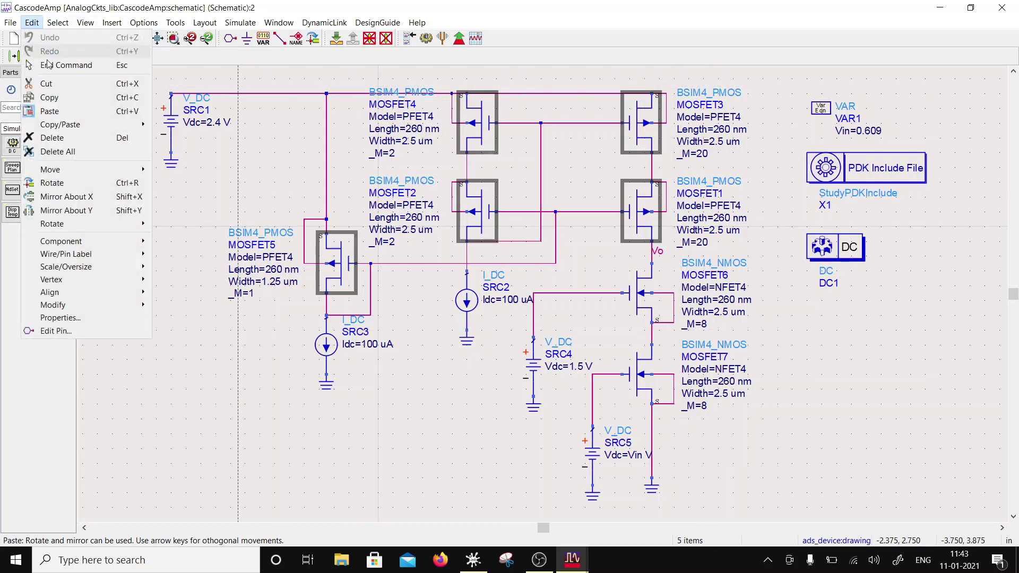
{"action": "left_click", "coordinate": [49, 98]}
- Close the CascodeAmp schematic, return to the PTAT schematic and paste the five copied PMOS transistors around the origin
{"action": "left_click", "coordinate": [1002, 7]}
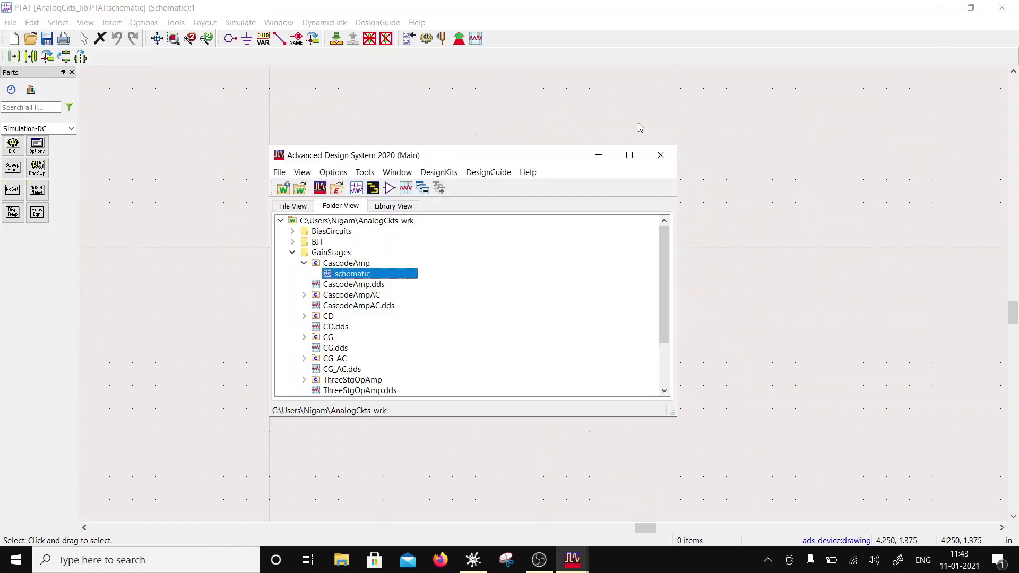
{"action": "left_click", "coordinate": [660, 155]}
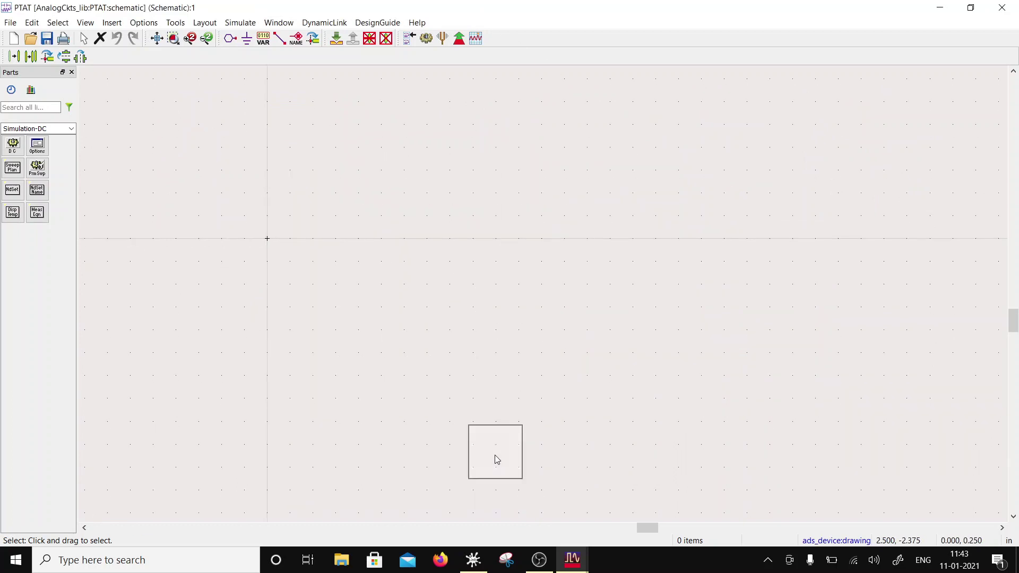
{"action": "scroll", "coordinate": [496, 460], "scroll_direction": "down", "scroll_amount": 1}
{"action": "left_click_drag", "start_coordinate": [450, 463], "coordinate": [687, 366]}
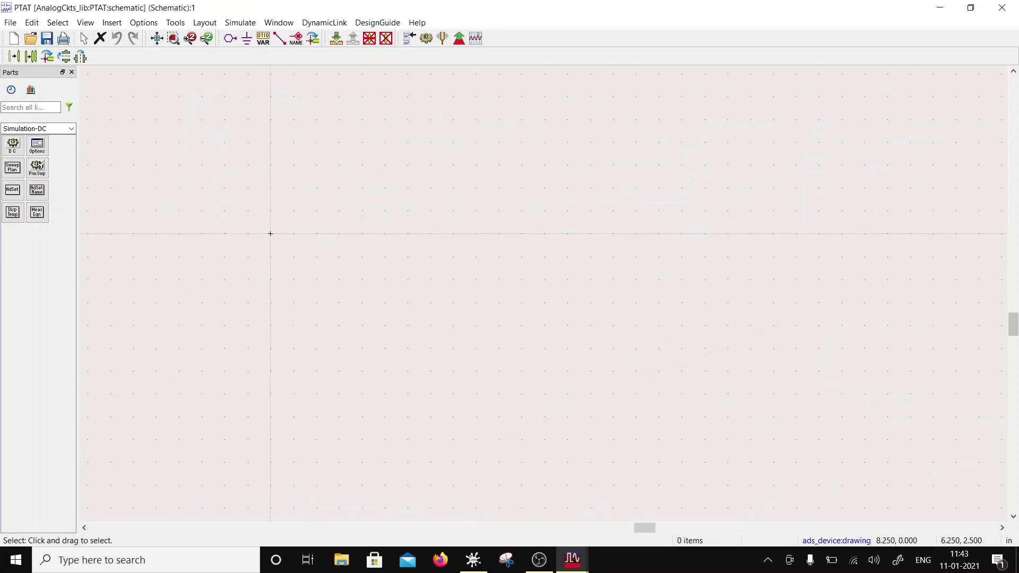
{"action": "key", "text": "f"}
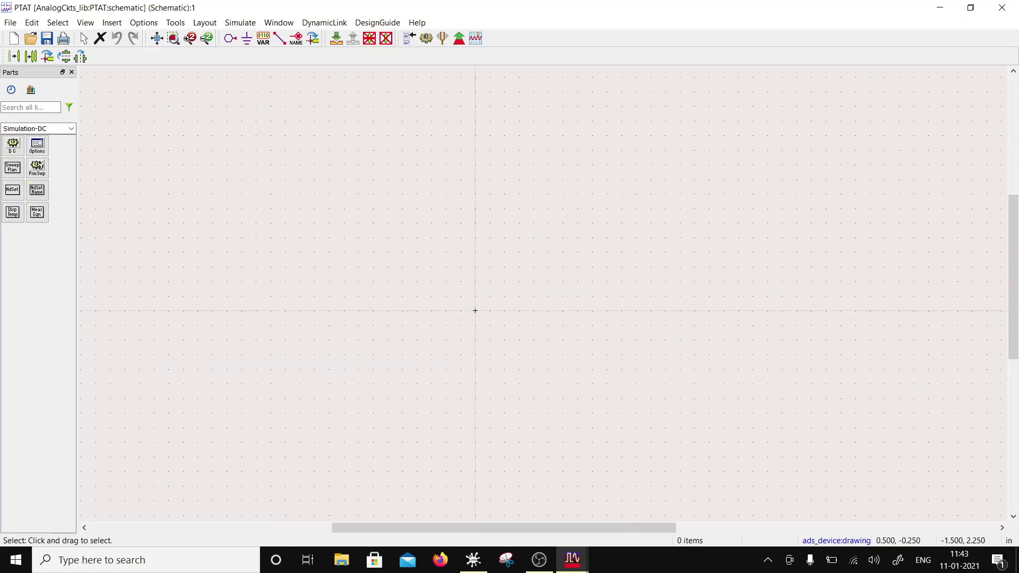
{"action": "left_click", "coordinate": [32, 22]}
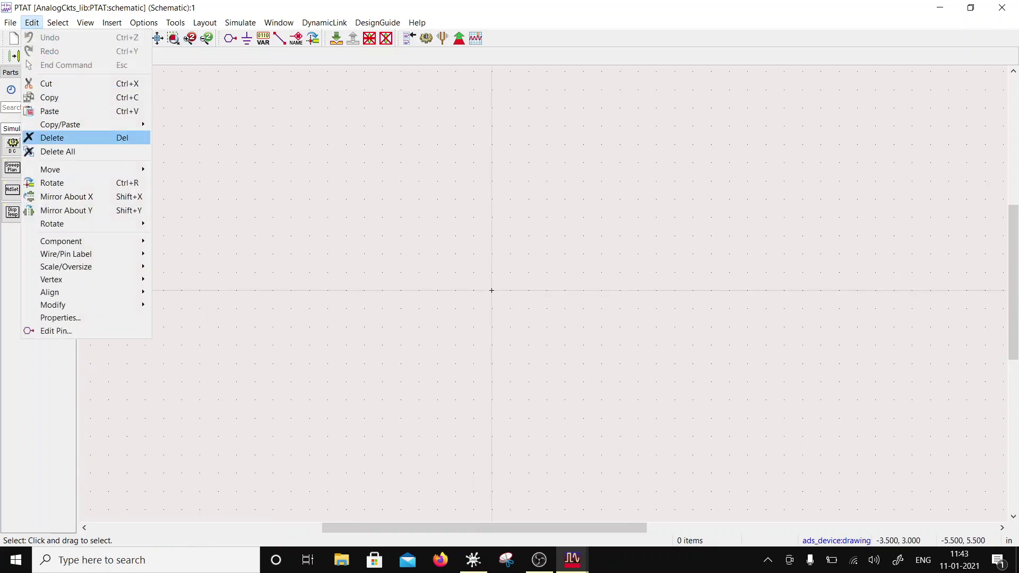
{"action": "left_click", "coordinate": [49, 111]}
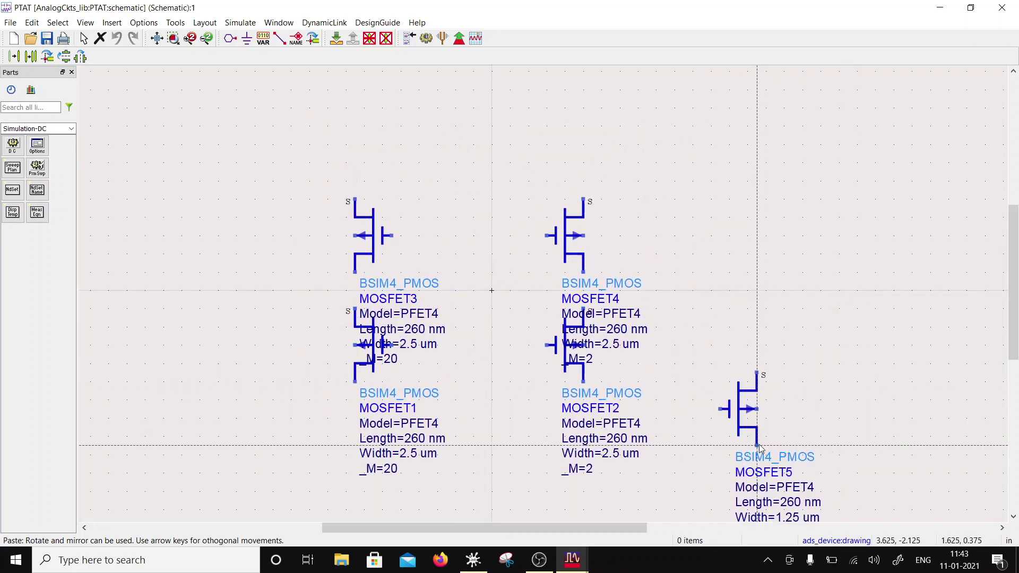
{"action": "left_click", "coordinate": [757, 438]}
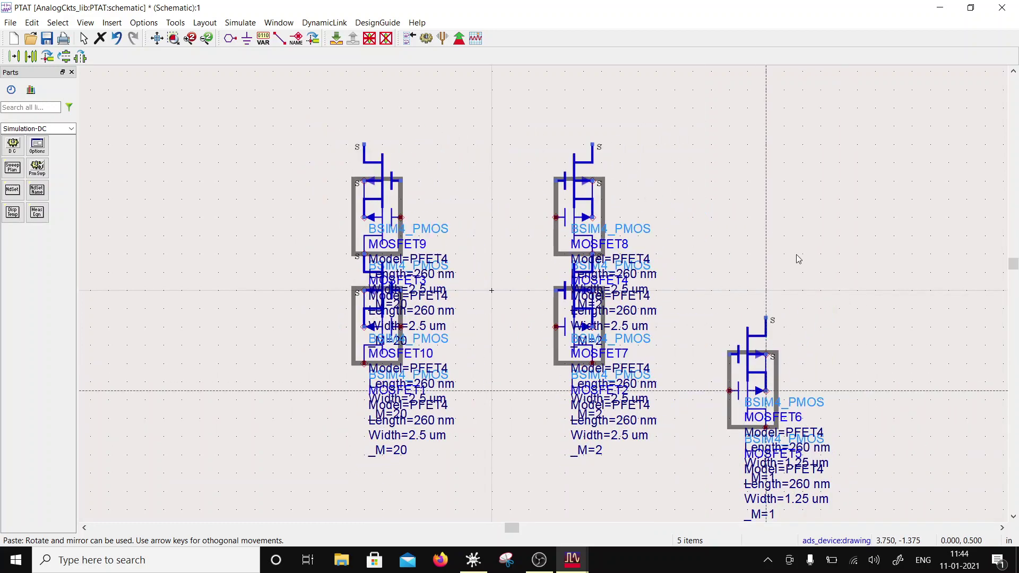
{"action": "key", "text": "Escape"}
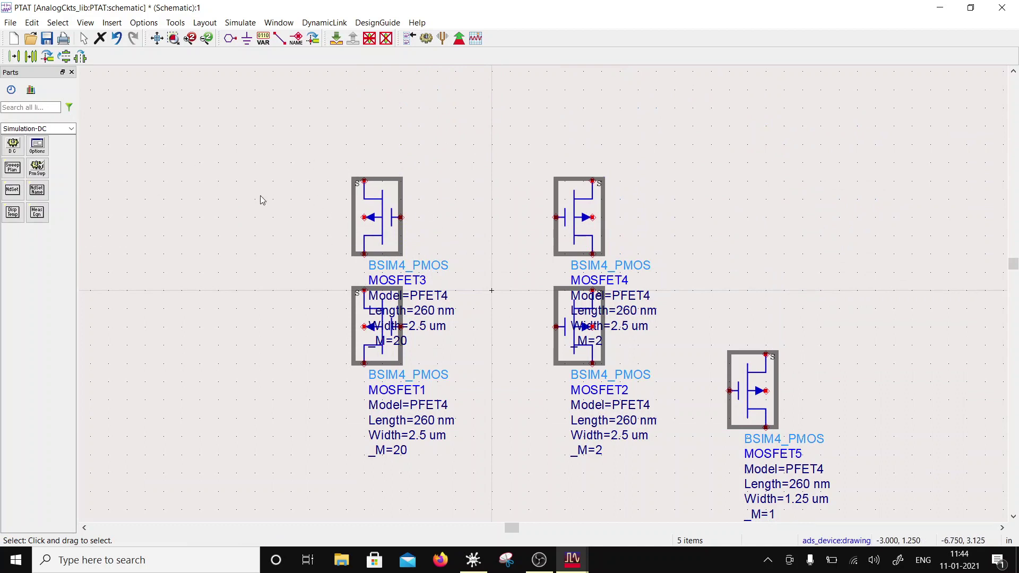
- Move the parameter annotations of MOSFET3 and MOSFET1 together to the left of their symbols
{"action": "left_click", "coordinate": [375, 219]}
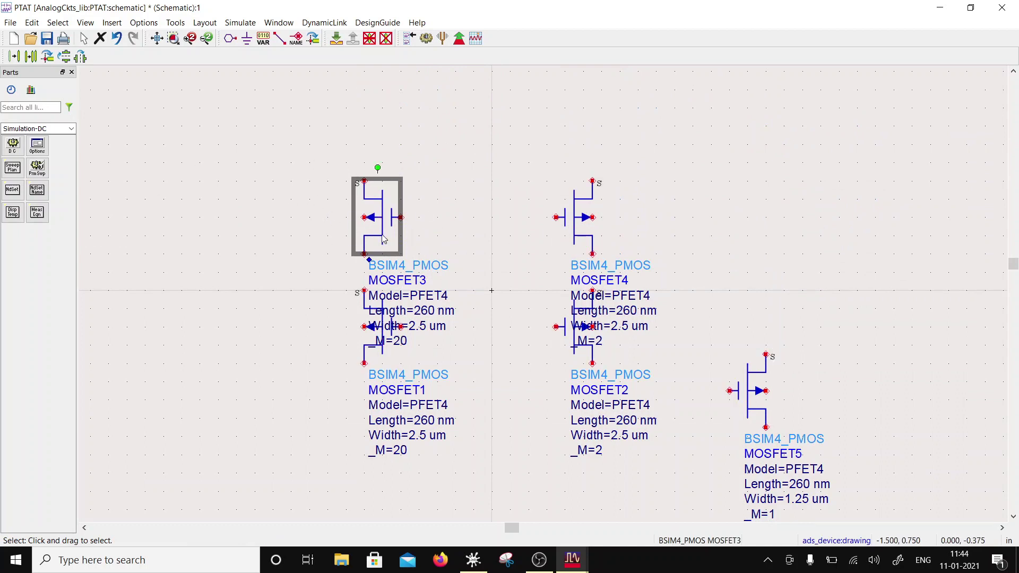
{"action": "left_click", "coordinate": [381, 333], "text": "ctrl"}
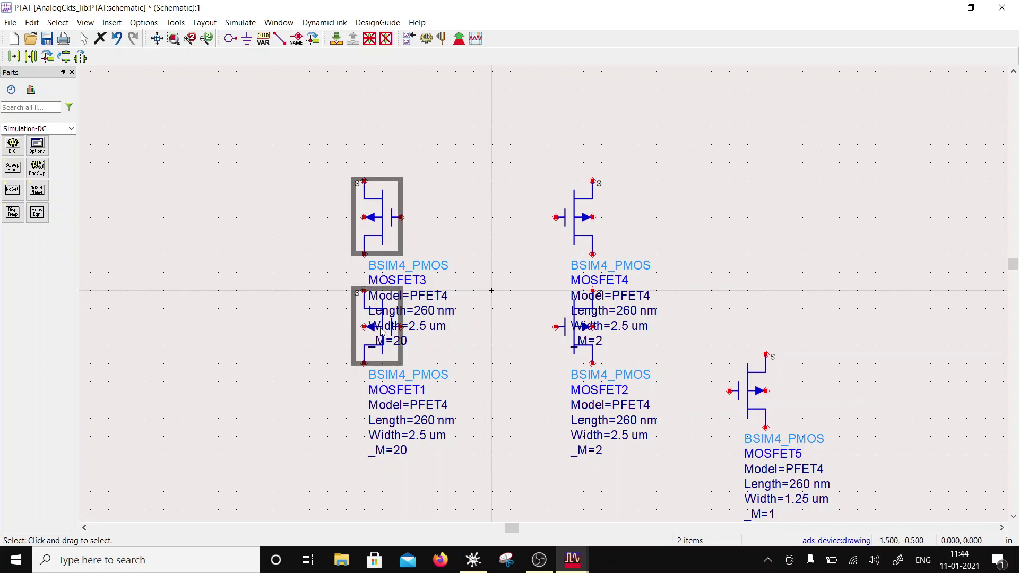
{"action": "key", "text": "F5"}
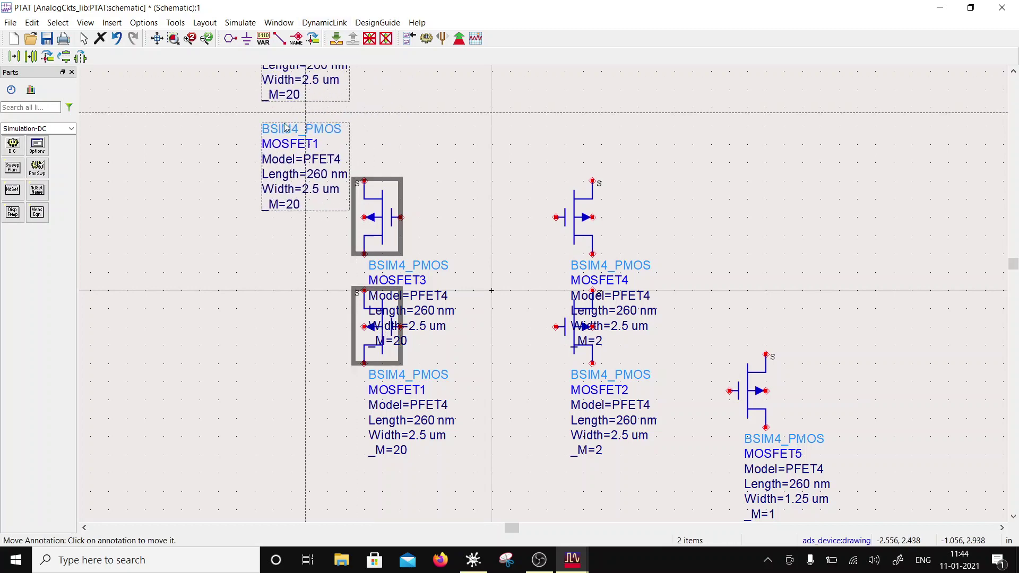
{"action": "left_click", "coordinate": [299, 275]}
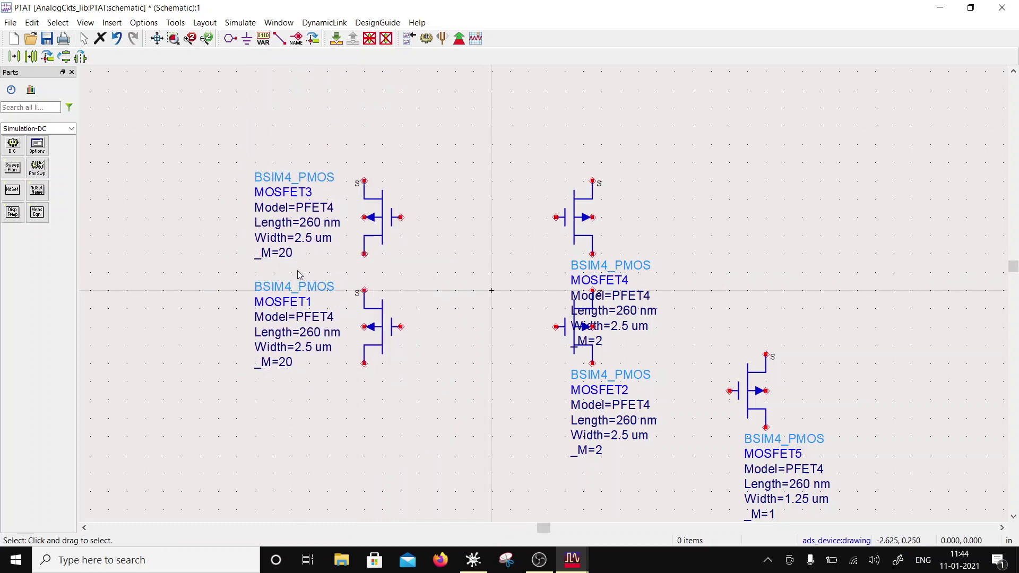
- Move the parameter annotations of MOSFET4 and MOSFET2 together to the right of their symbols
{"action": "left_click", "coordinate": [583, 220]}
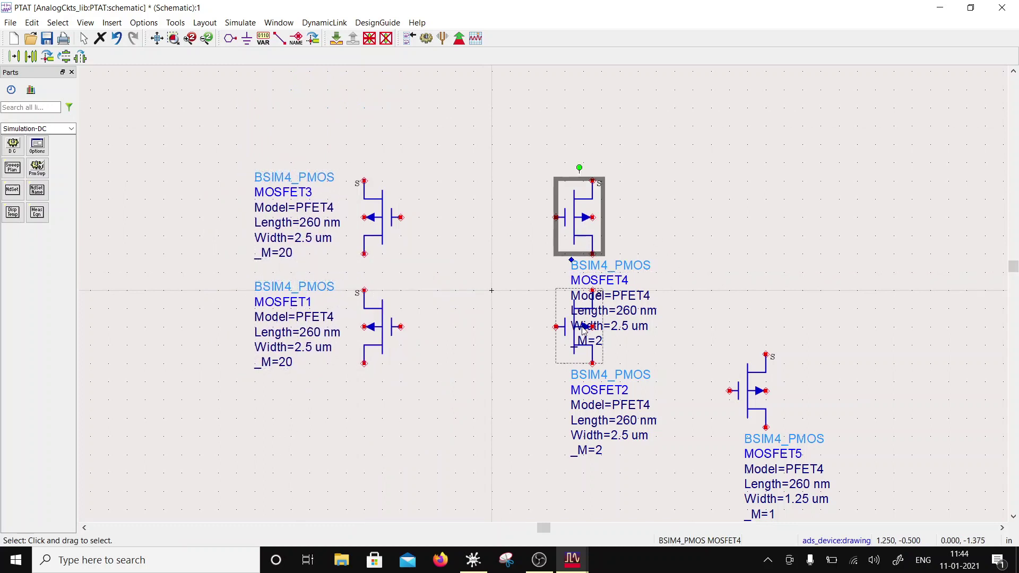
{"action": "left_click", "coordinate": [584, 329], "text": "ctrl"}
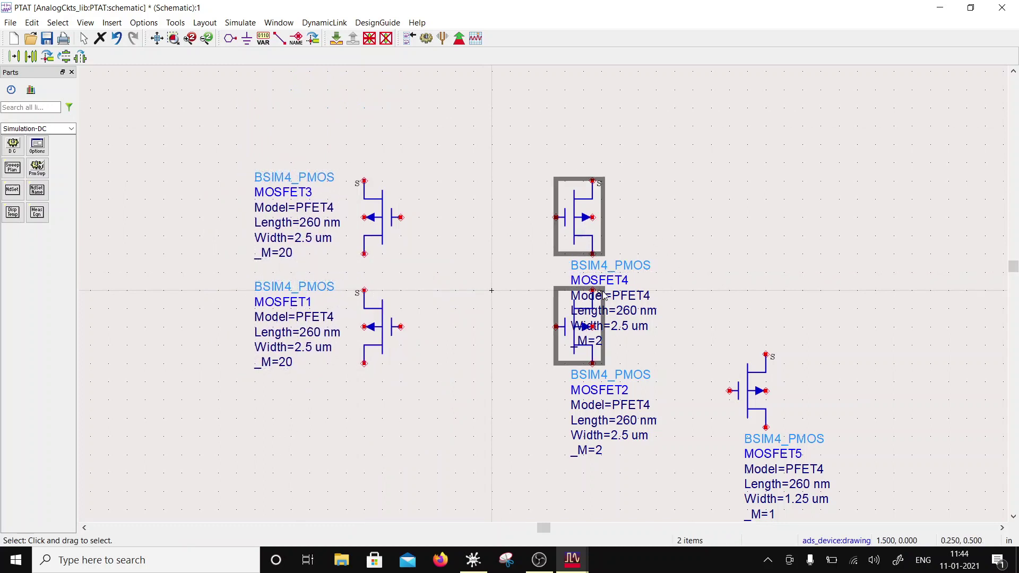
{"action": "key", "text": "F5"}
{"action": "left_click", "coordinate": [666, 280]}
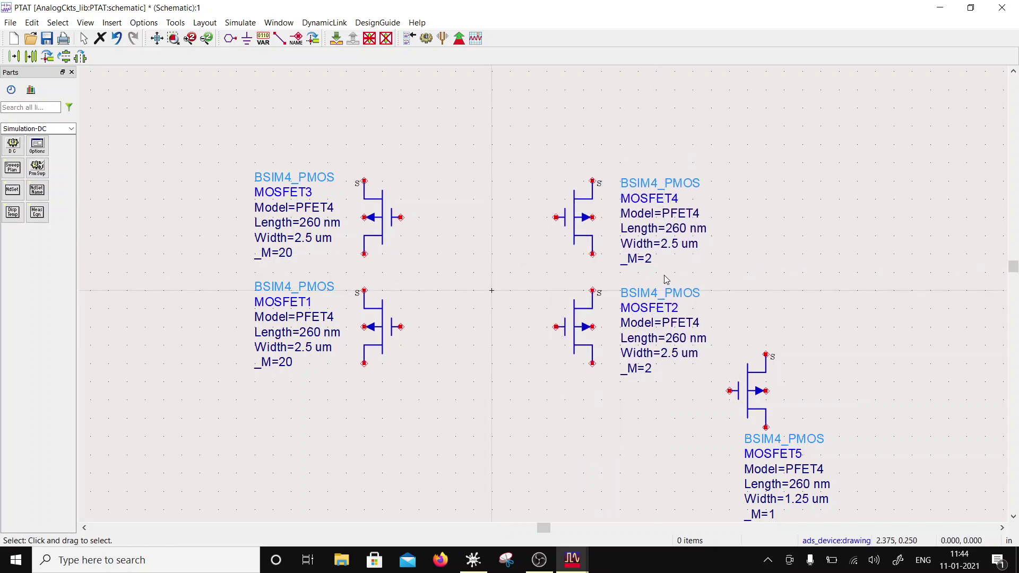
- Delete the pasted transistor MOSFET5 from the PTAT schematic
{"action": "mouse_move", "coordinate": [761, 418]}
{"action": "left_mouse_down"}
{"action": "mouse_move", "coordinate": [779, 401]}
{"action": "mouse_move", "coordinate": [780, 422]}
{"action": "left_mouse_up"}
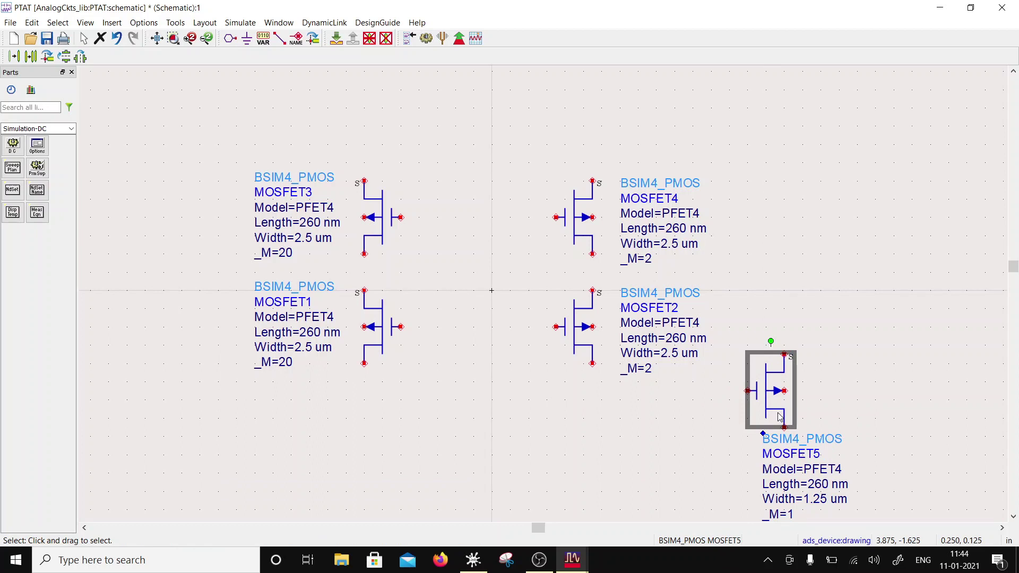
{"action": "key", "text": "F5"}
{"action": "left_click", "coordinate": [830, 432]}
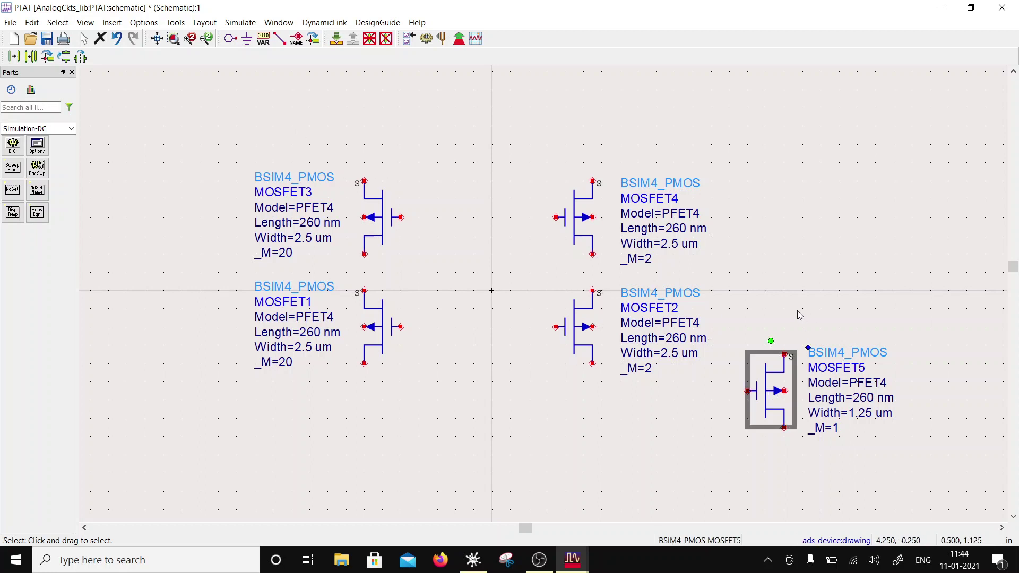
{"action": "key", "text": "Delete"}
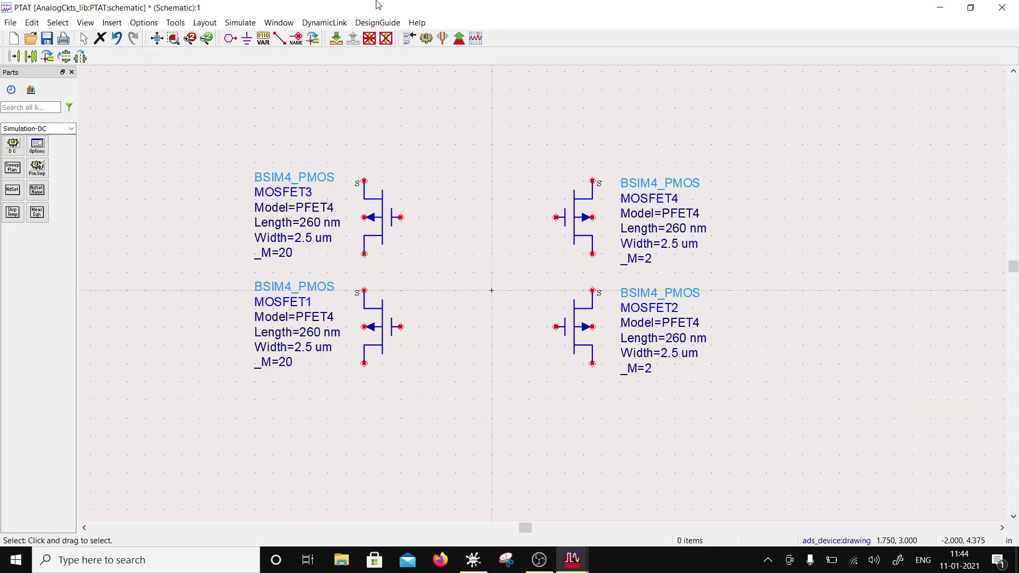
- Wire the gate of MOSFET3 to the gate of MOSFET4 and the gate of MOSFET1 to the gate of MOSFET2
{"action": "left_click", "coordinate": [280, 37]}
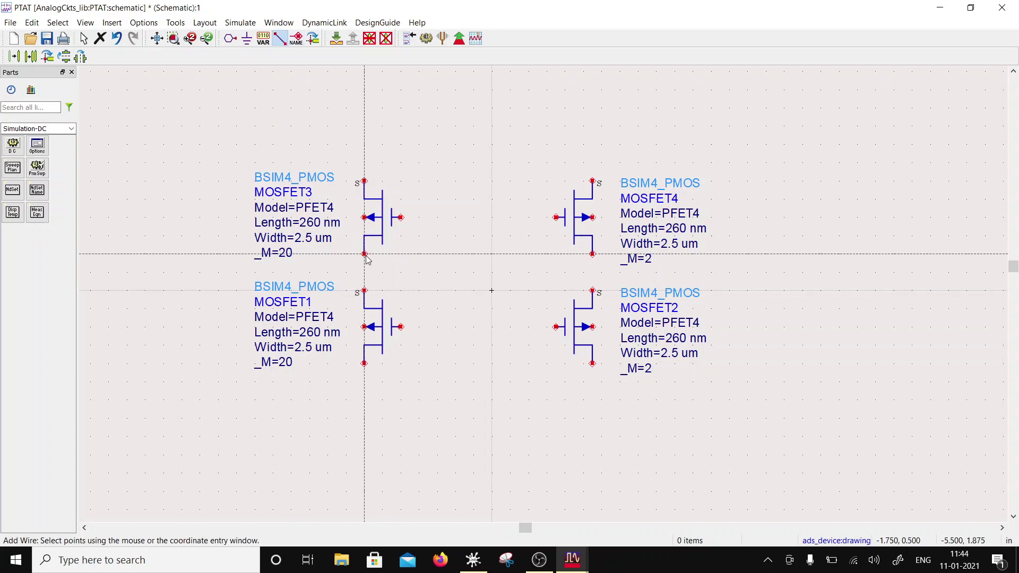
{"action": "left_click", "coordinate": [400, 218]}
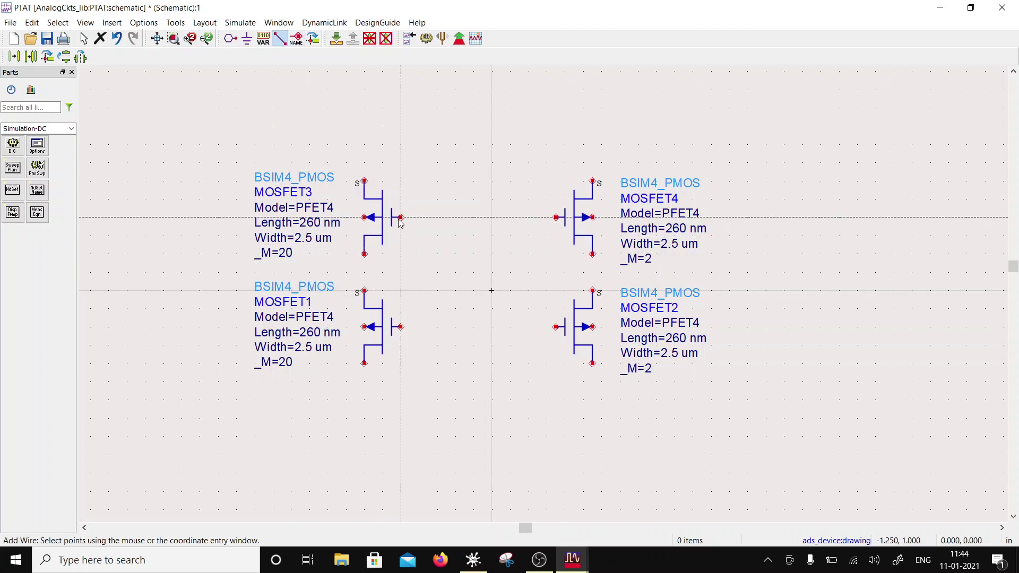
{"action": "left_click", "coordinate": [556, 218]}
{"action": "left_click", "coordinate": [400, 327]}
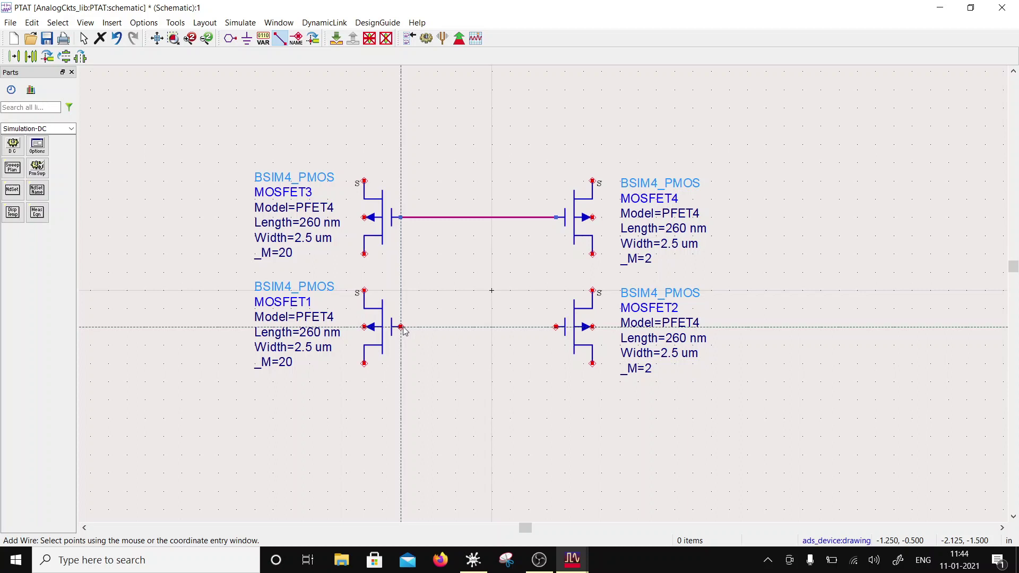
{"action": "left_click", "coordinate": [557, 327]}
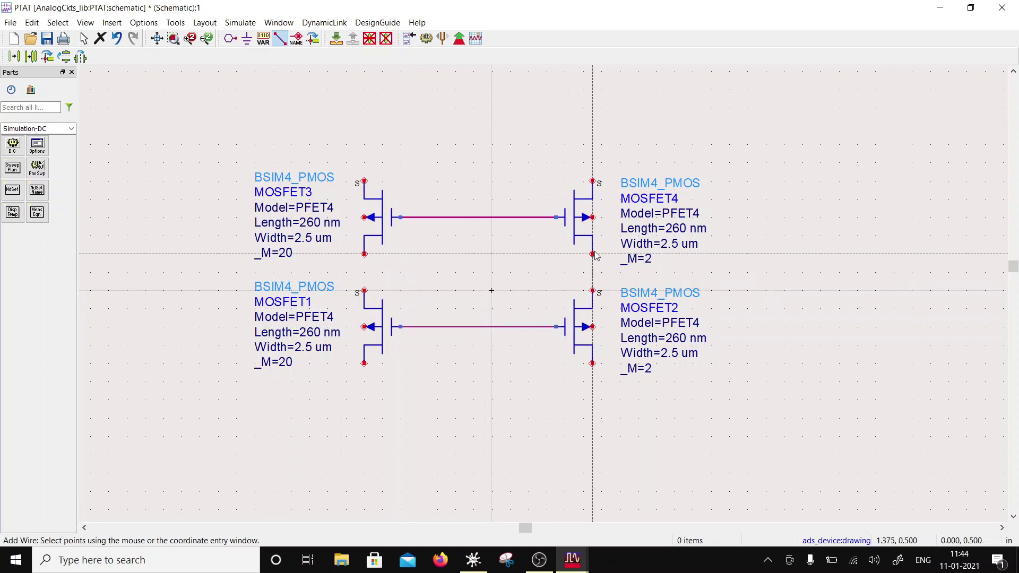
- Wire the drain of MOSFET4 to the source of MOSFET2 and the drain of MOSFET3 to the source of MOSFET1
{"action": "left_click", "coordinate": [592, 254]}
{"action": "left_click", "coordinate": [592, 291]}
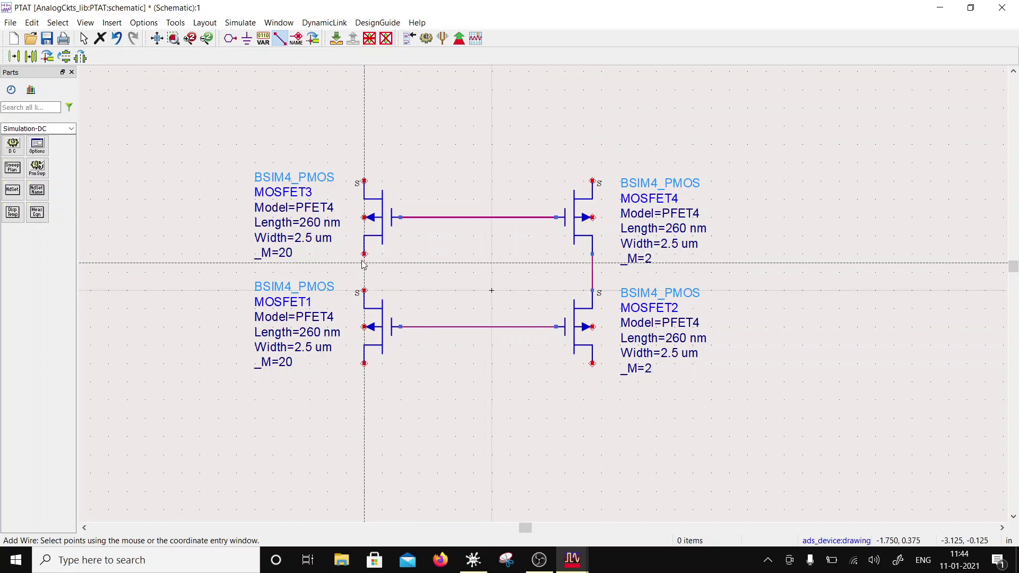
{"action": "left_click", "coordinate": [368, 294]}
- Wire the bulk terminals of MOSFET1 and MOSFET3 to their own sources with loops on the outer side of the symbols
{"action": "left_click", "coordinate": [364, 327]}
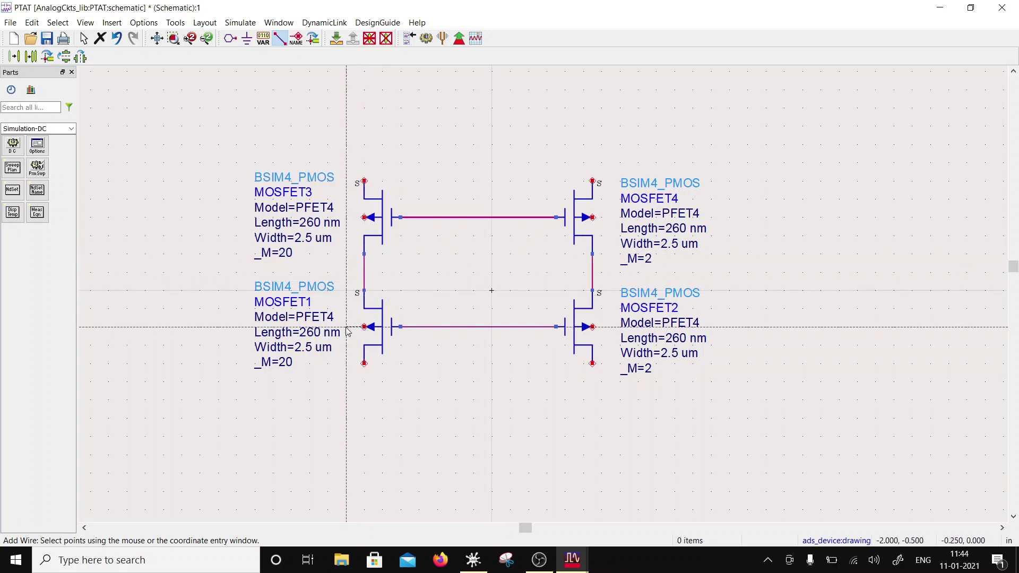
{"action": "left_click", "coordinate": [345, 327]}
{"action": "left_click", "coordinate": [345, 291]}
{"action": "left_click", "coordinate": [364, 290]}
{"action": "left_click", "coordinate": [364, 217]}
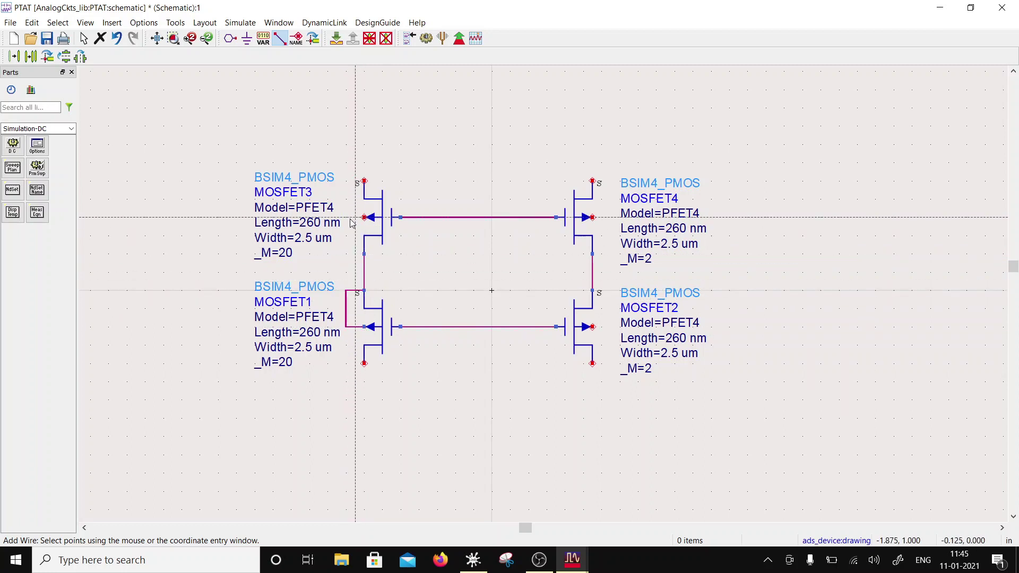
{"action": "left_click", "coordinate": [345, 217]}
{"action": "left_click", "coordinate": [346, 181]}
{"action": "left_click", "coordinate": [364, 181]}
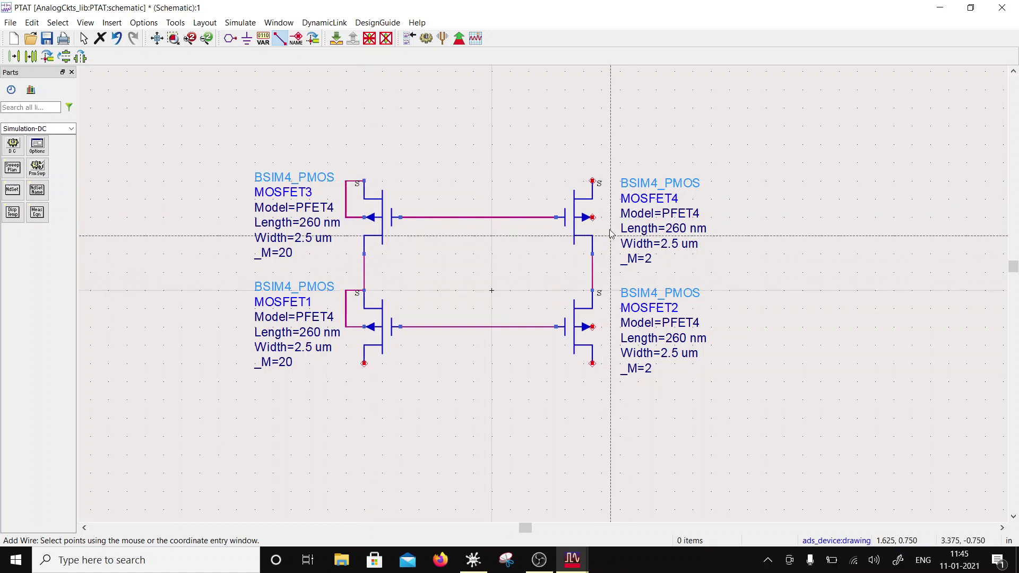
- Wire the bulk terminals of MOSFET4 and MOSFET2 to their own sources with loops on the outer side of the symbols
{"action": "left_click", "coordinate": [592, 217]}
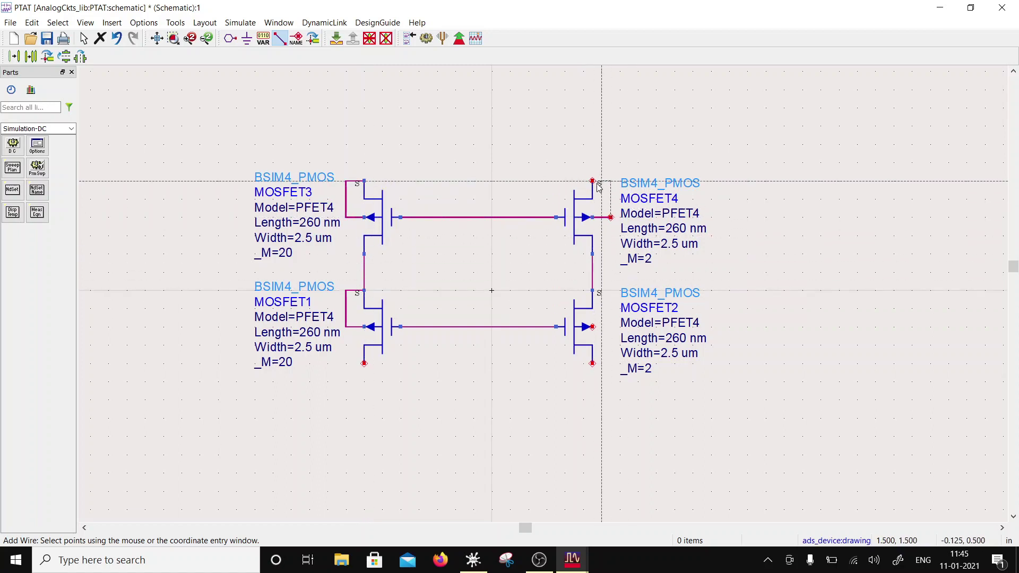
{"action": "left_click", "coordinate": [611, 217]}
{"action": "left_click", "coordinate": [610, 181]}
{"action": "left_click", "coordinate": [592, 181]}
{"action": "left_click", "coordinate": [592, 327]}
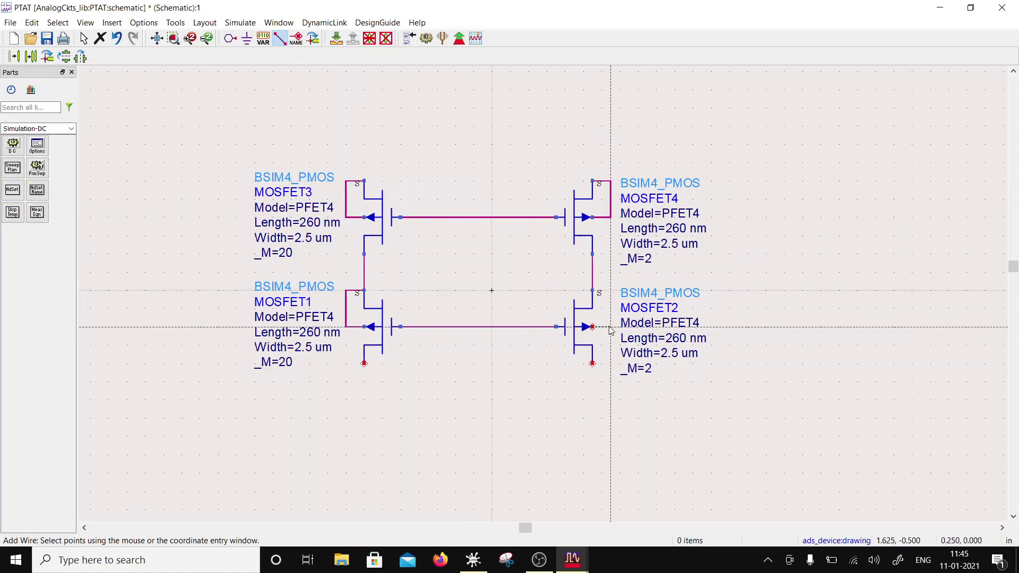
{"action": "left_click", "coordinate": [610, 326]}
{"action": "left_click", "coordinate": [610, 291]}
{"action": "left_click", "coordinate": [592, 291]}
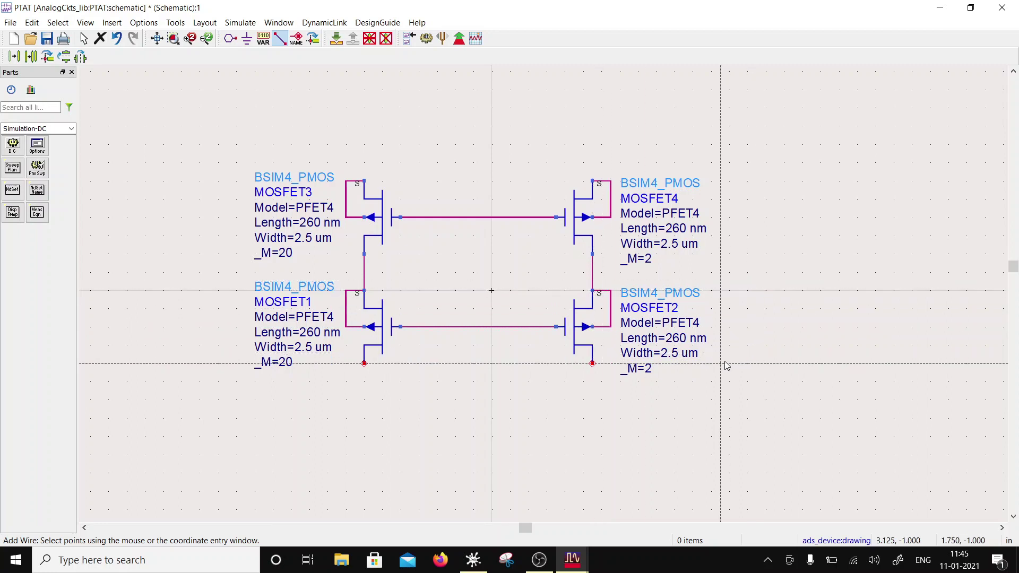
{"action": "key", "text": "Escape"}
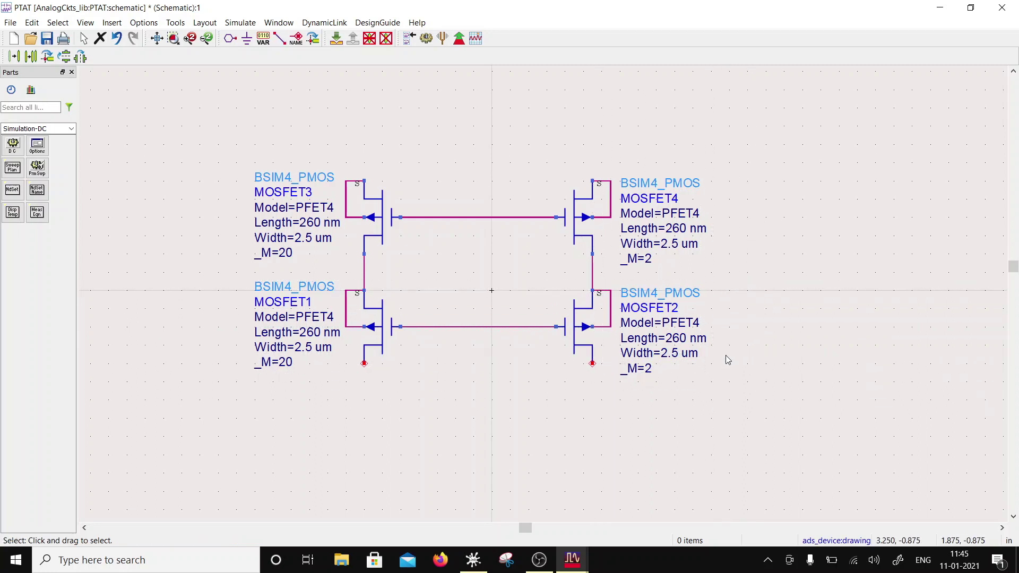
- Set the multiplier _M of MOSFET4 and MOSFET2 to 20
{"action": "left_click", "coordinate": [651, 258]}
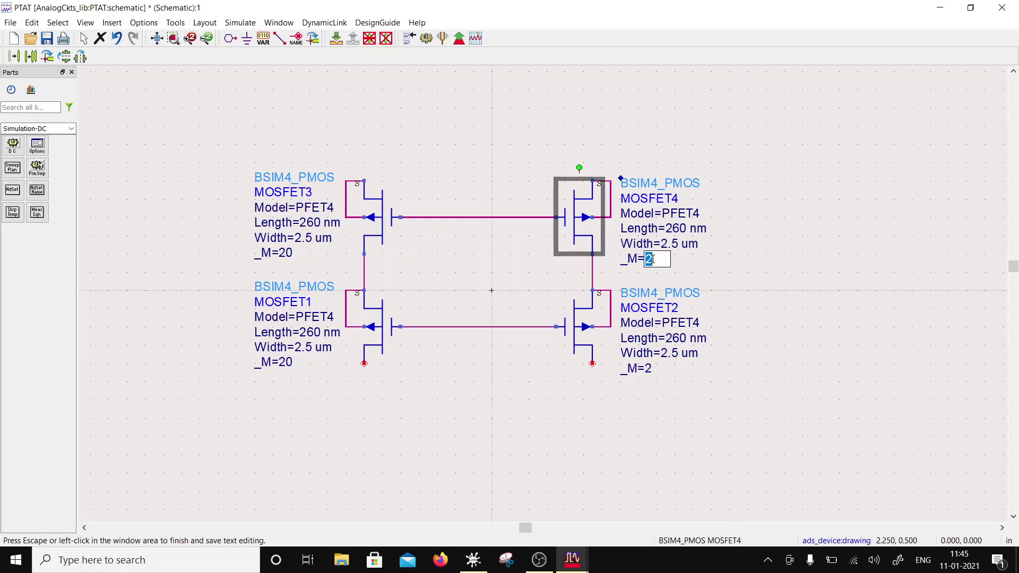
{"action": "type", "text": "0"}
{"action": "key", "text": "Return"}
{"action": "left_click", "coordinate": [648, 368]}
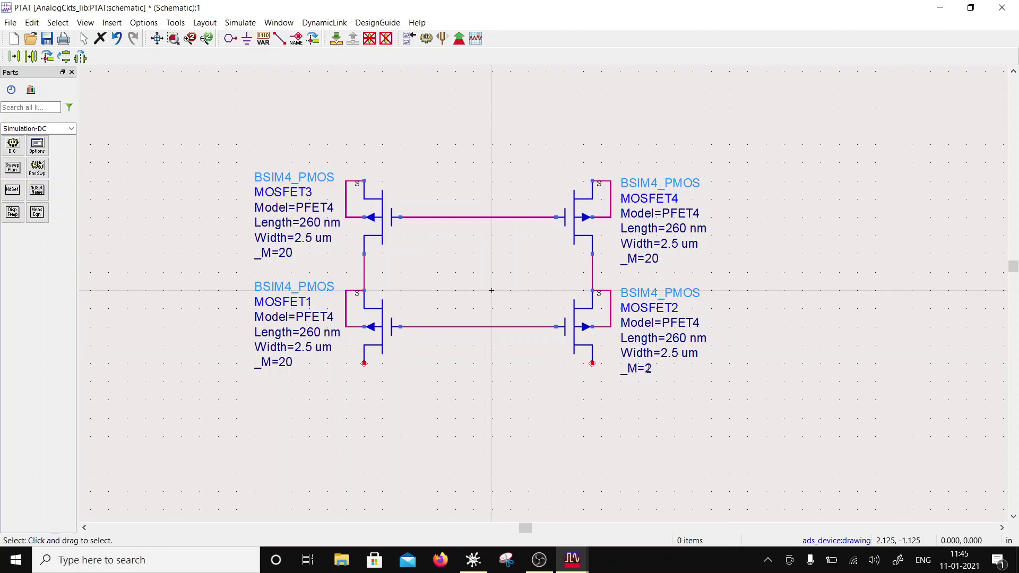
{"action": "left_click", "coordinate": [650, 368]}
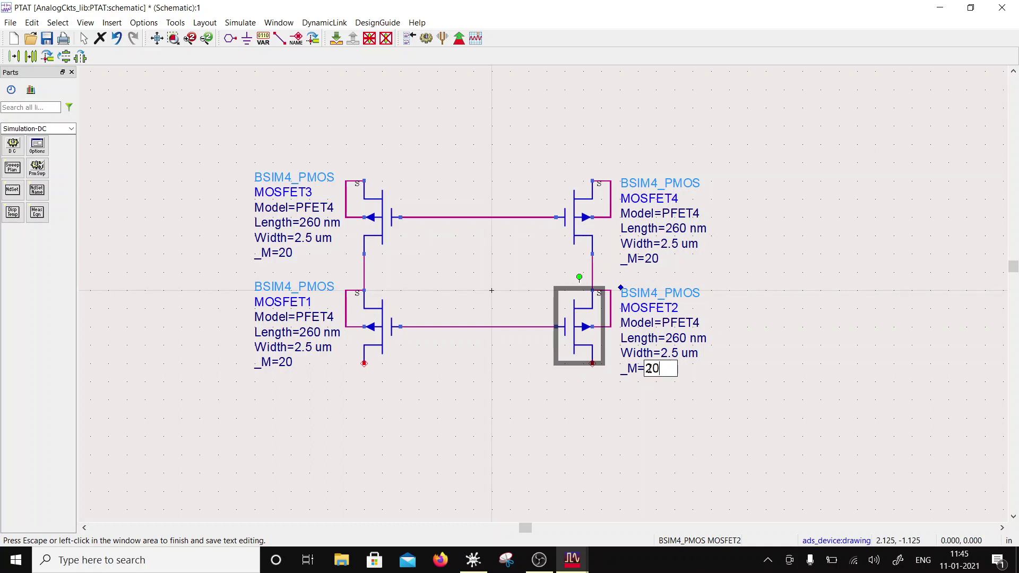
{"action": "key", "text": "Return"}
{"action": "left_click", "coordinate": [287, 380]}
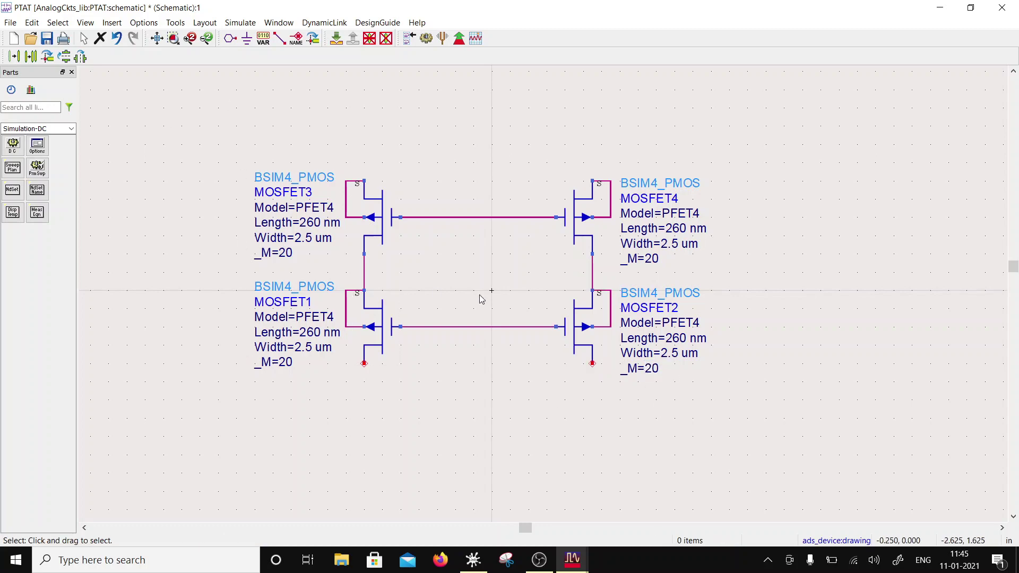
- Open the NPNChar schematic from the BJT folder of the AnalogCkts_wrk workspace
{"action": "scroll", "coordinate": [547, 362], "scroll_direction": "down", "scroll_amount": 1}
{"action": "scroll", "coordinate": [568, 336], "scroll_direction": "up", "scroll_amount": 1}
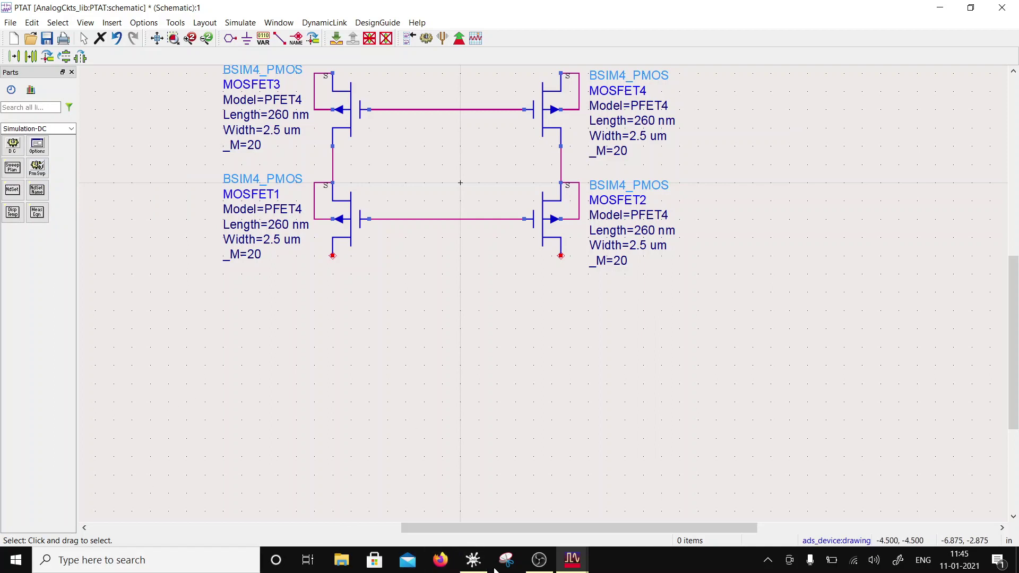
{"action": "left_click", "coordinate": [539, 560]}
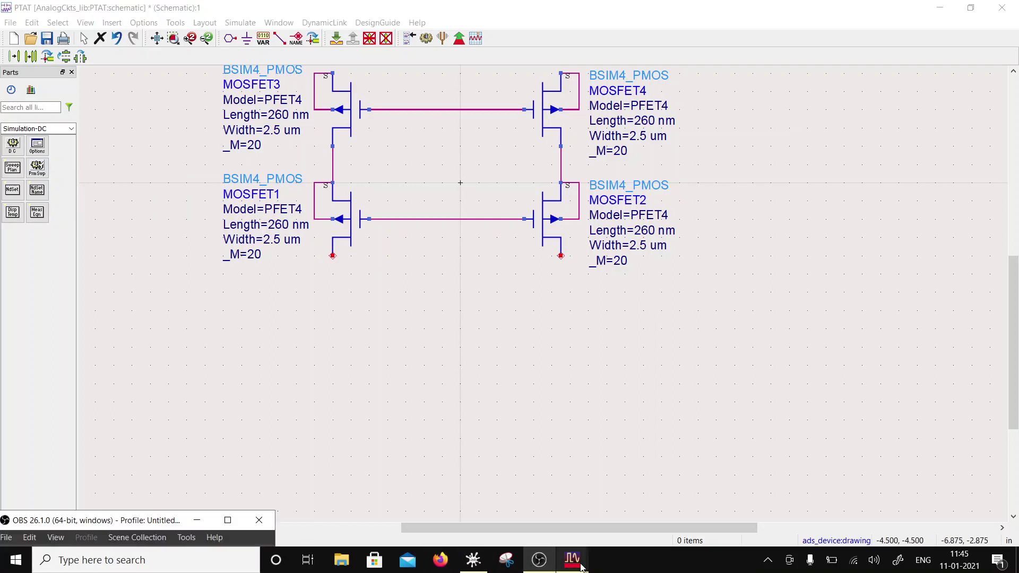
{"action": "mouse_move", "coordinate": [572, 560]}
{"action": "left_click", "coordinate": [500, 498]}
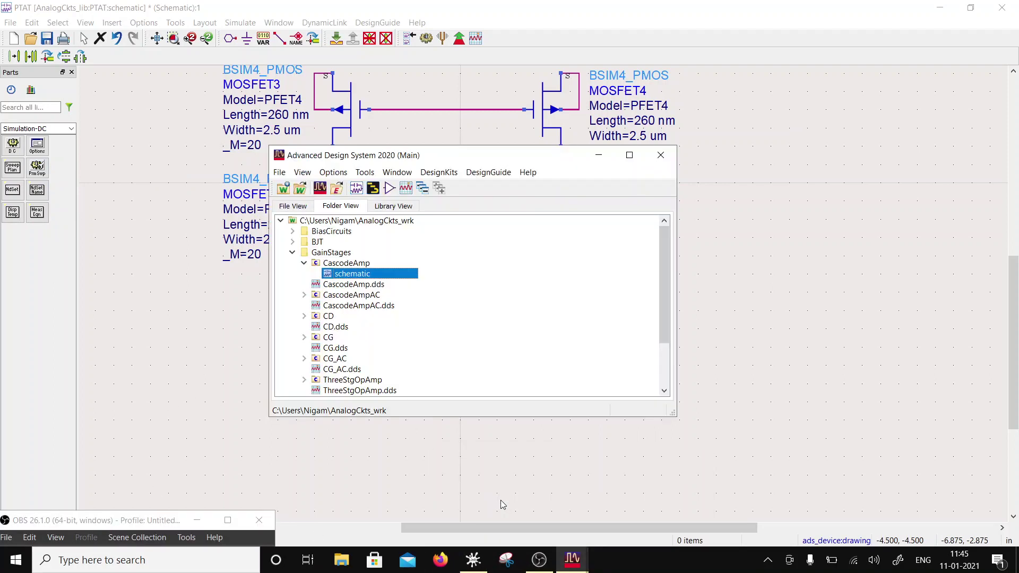
{"action": "left_click", "coordinate": [293, 241]}
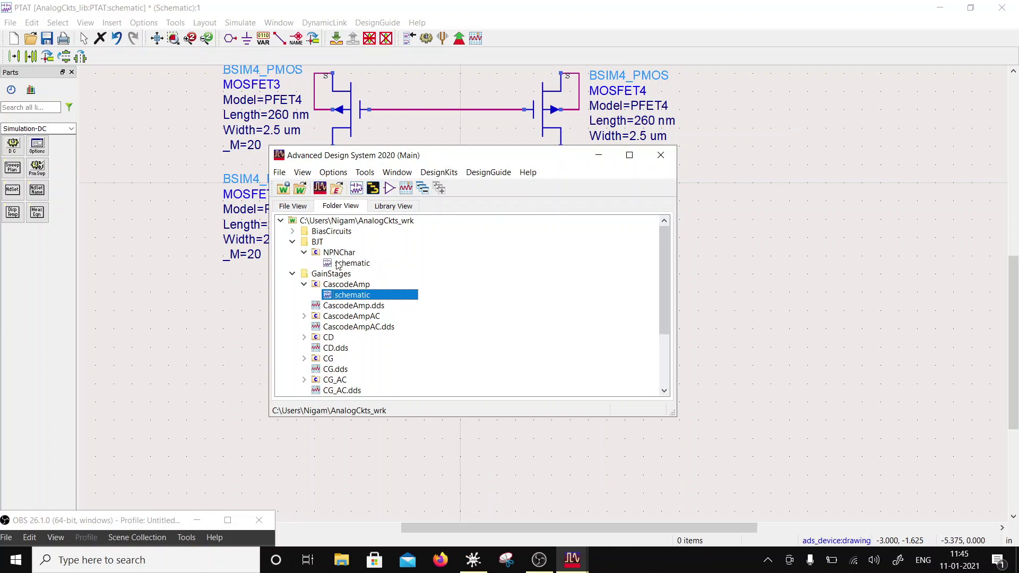
{"action": "double_click", "coordinate": [337, 263]}
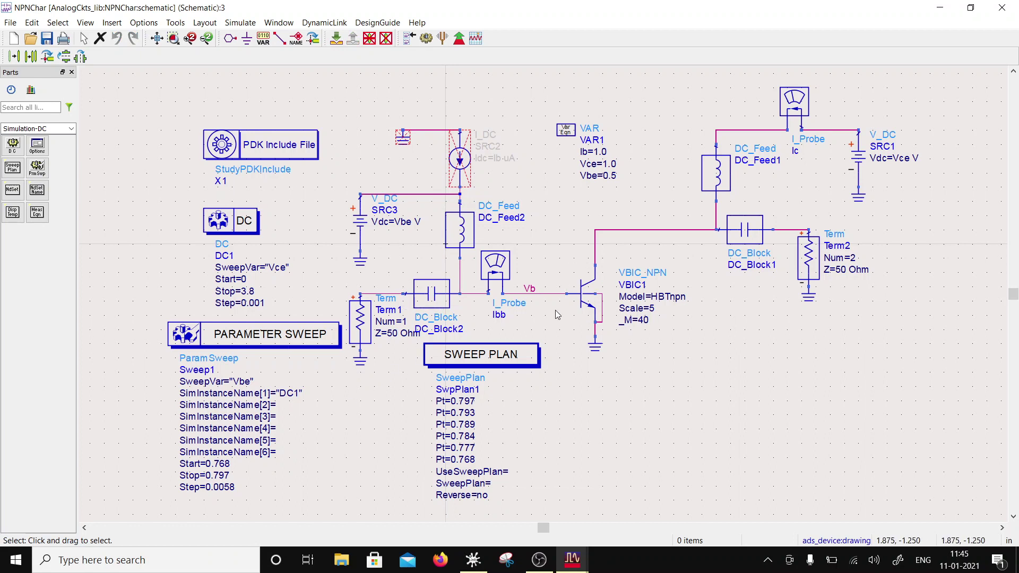
- Copy the VBIC_NPN transistor VBIC1 from the NPNChar schematic
{"action": "left_click", "coordinate": [582, 297]}
{"action": "left_click", "coordinate": [32, 22]}
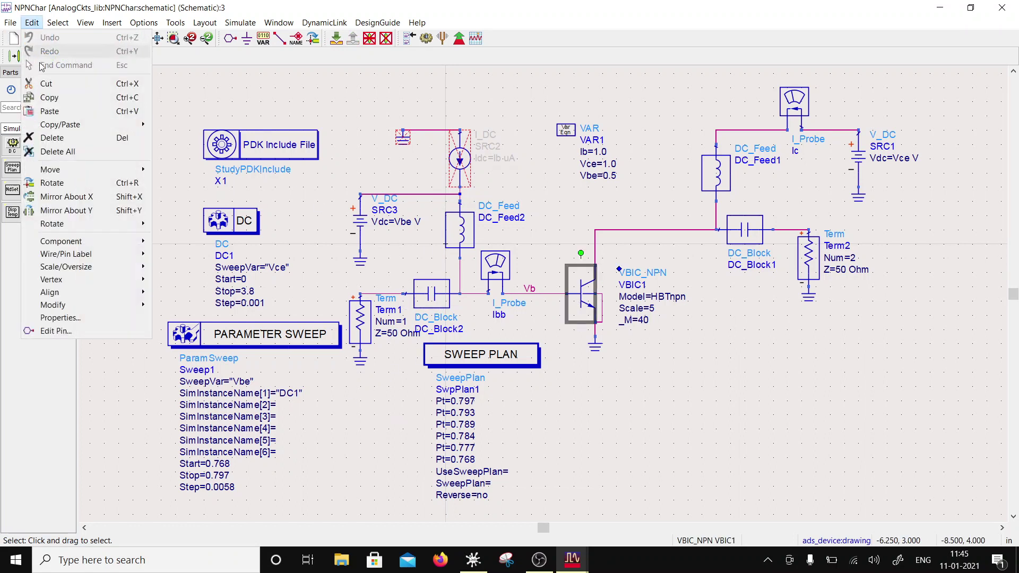
{"action": "left_click", "coordinate": [48, 33]}
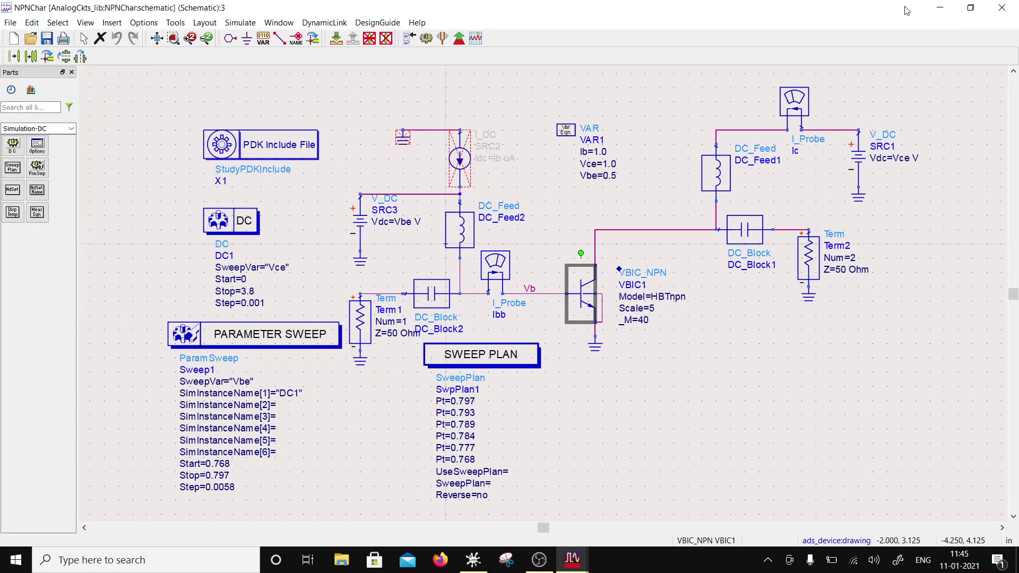
- Paste the NPN transistor into the PTAT schematic below MOSFET2, and place a mirrored copy below MOSFET1
{"action": "left_click", "coordinate": [940, 8]}
{"action": "left_click", "coordinate": [187, 49]}
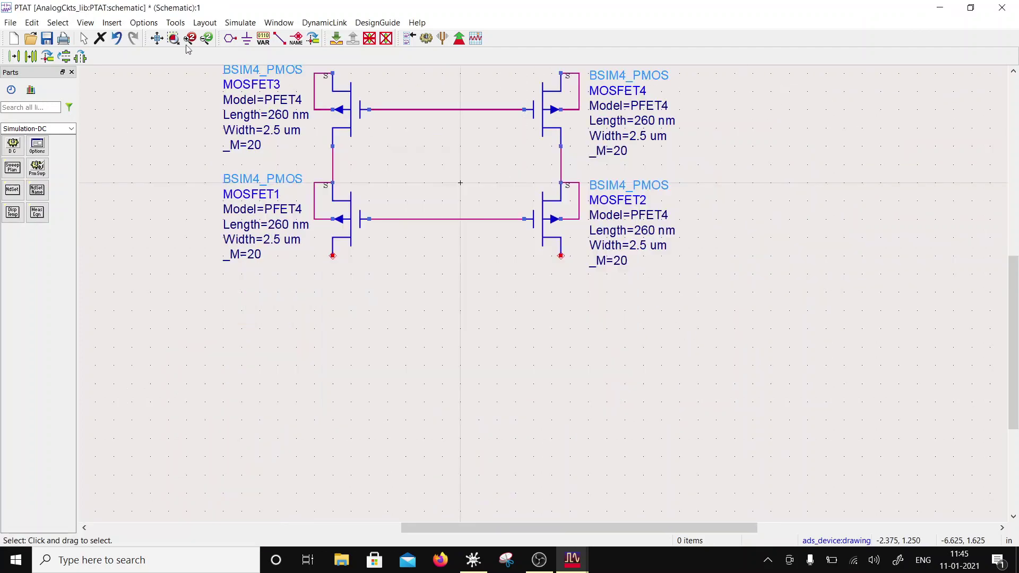
{"action": "left_click", "coordinate": [31, 23]}
{"action": "left_click", "coordinate": [48, 111]}
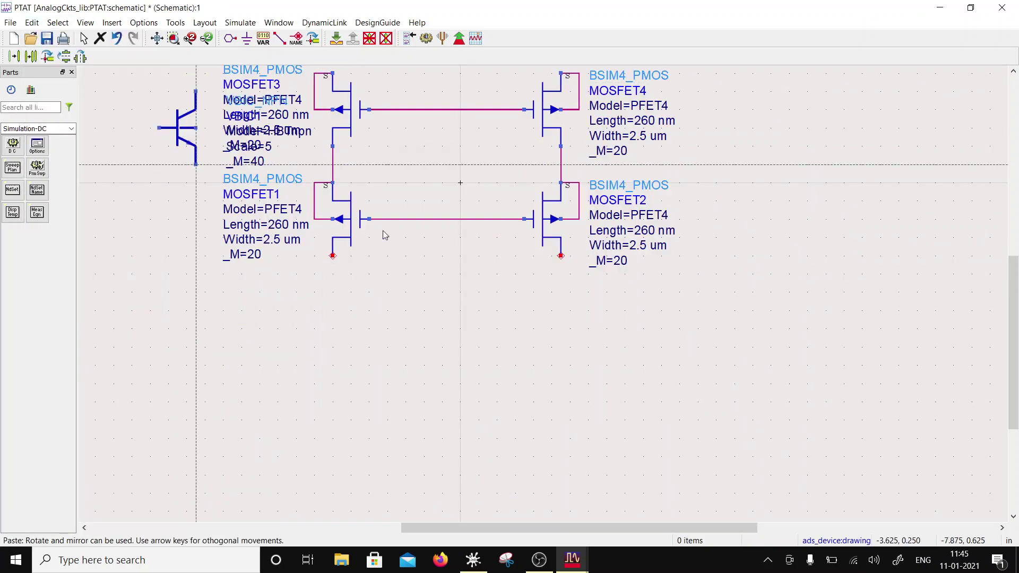
{"action": "left_click", "coordinate": [561, 393]}
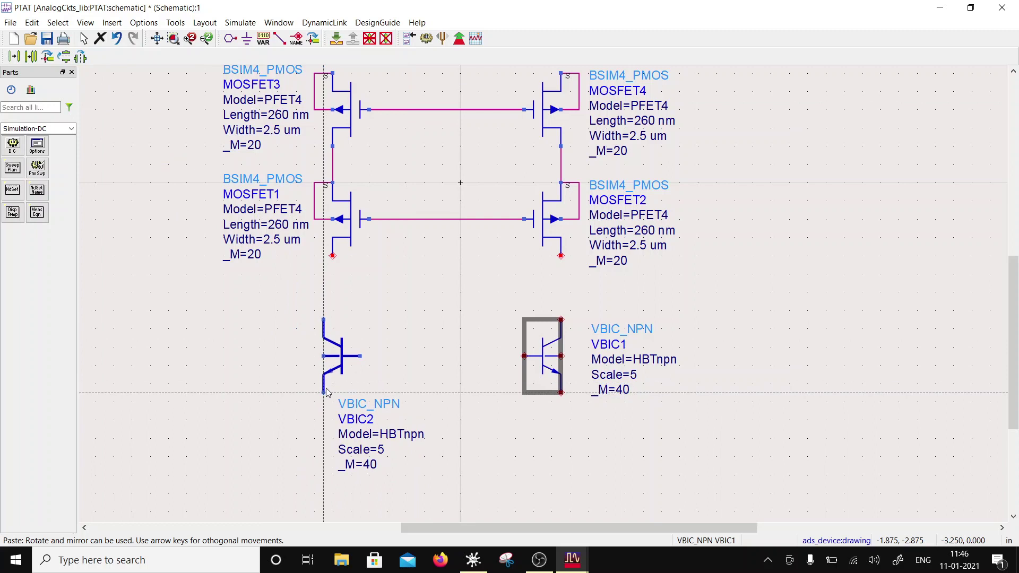
{"action": "left_click", "coordinate": [334, 393]}
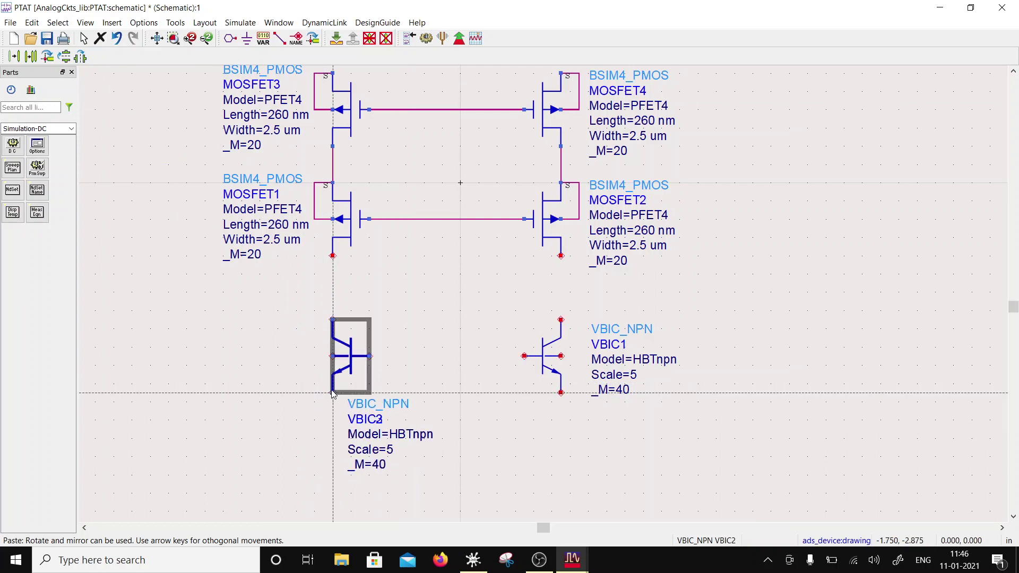
{"action": "key", "text": "Escape"}
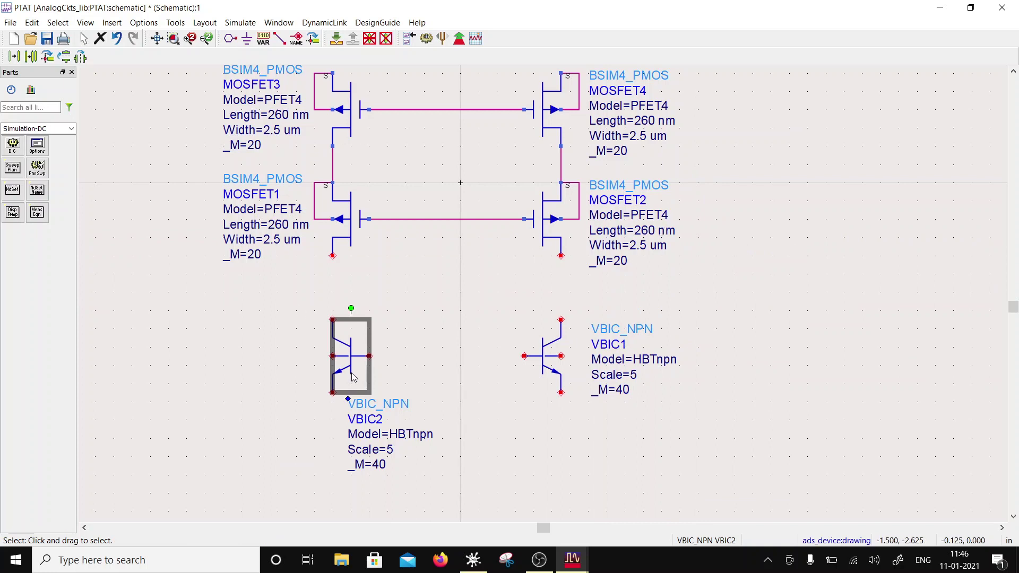
- Move VBIC2's parameter text to the outer side of its symbol and set its Scale to 2.5 and _M to 2
{"action": "key", "text": "F5"}
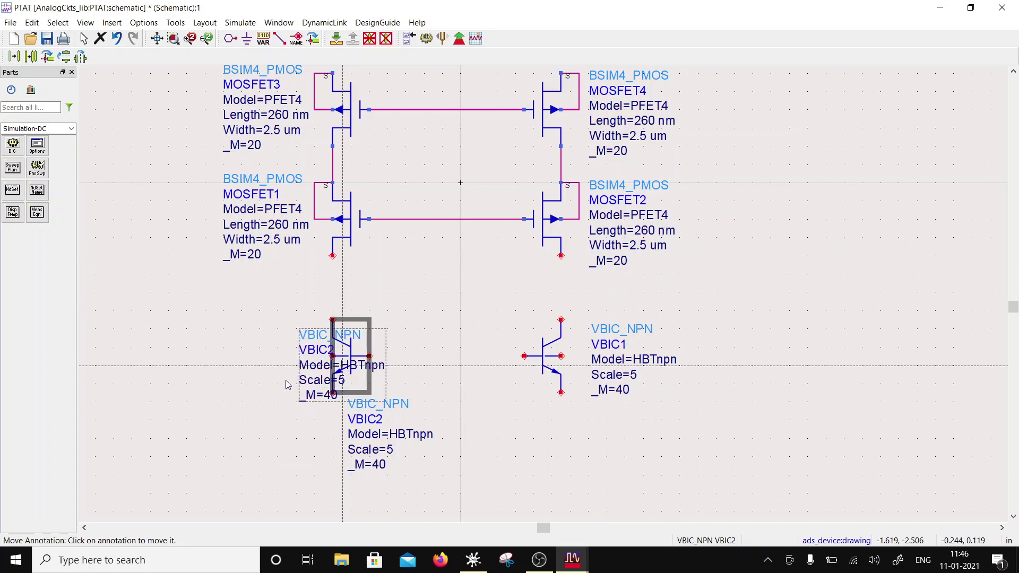
{"action": "left_click", "coordinate": [271, 358]}
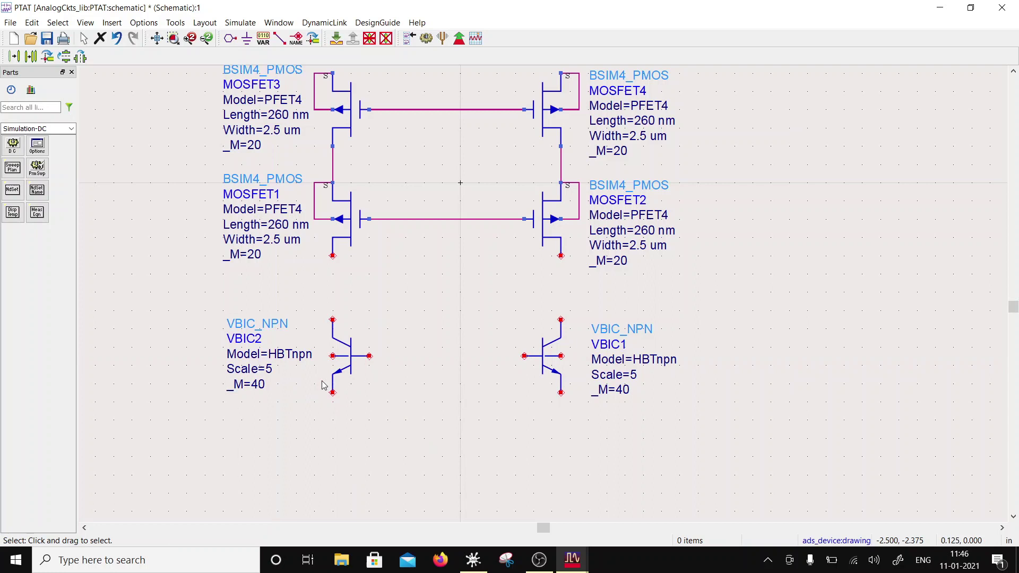
{"action": "double_click", "coordinate": [269, 369]}
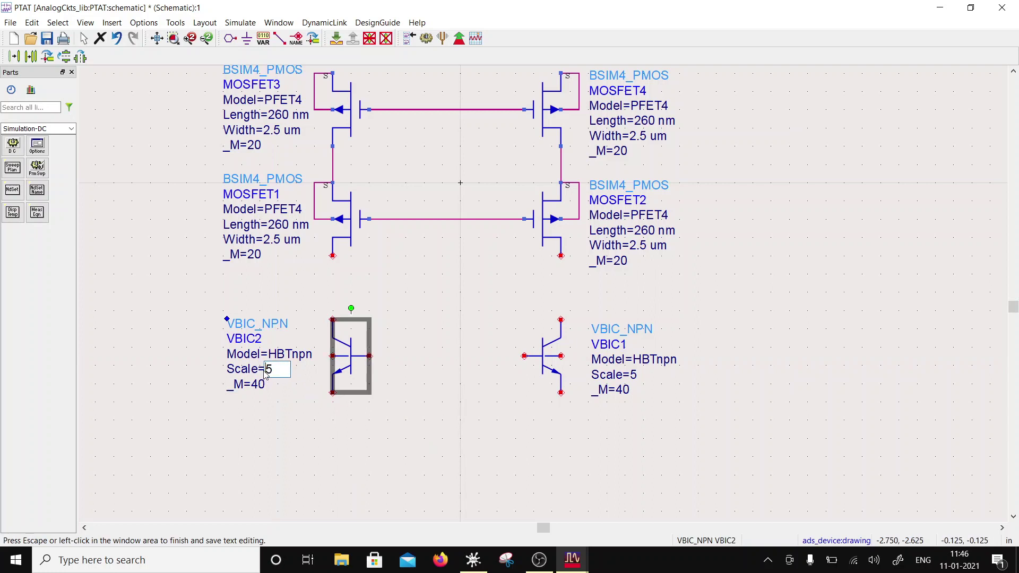
{"action": "type", "text": "2."}
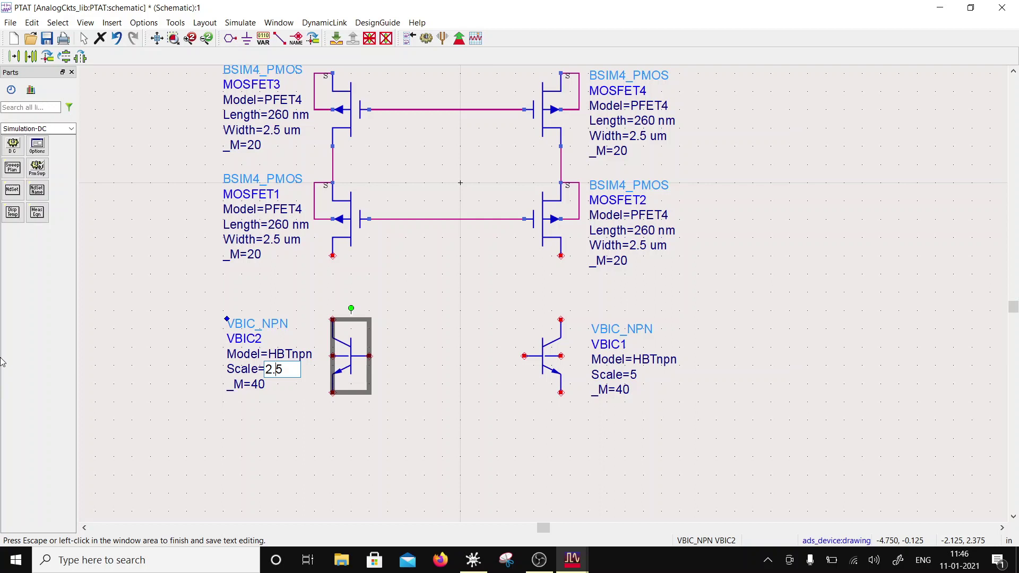
{"action": "left_click", "coordinate": [261, 384]}
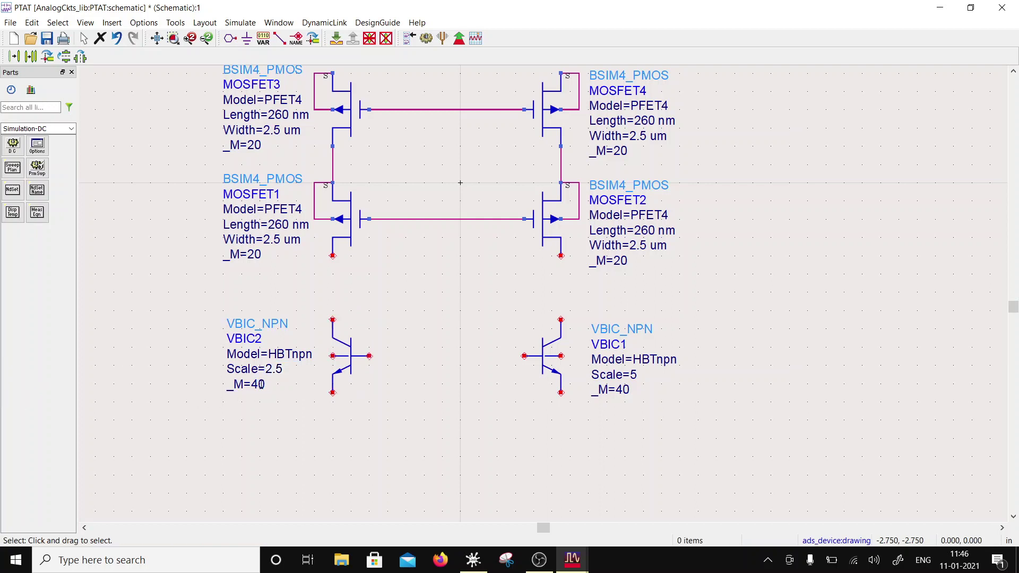
{"action": "double_click", "coordinate": [261, 384]}
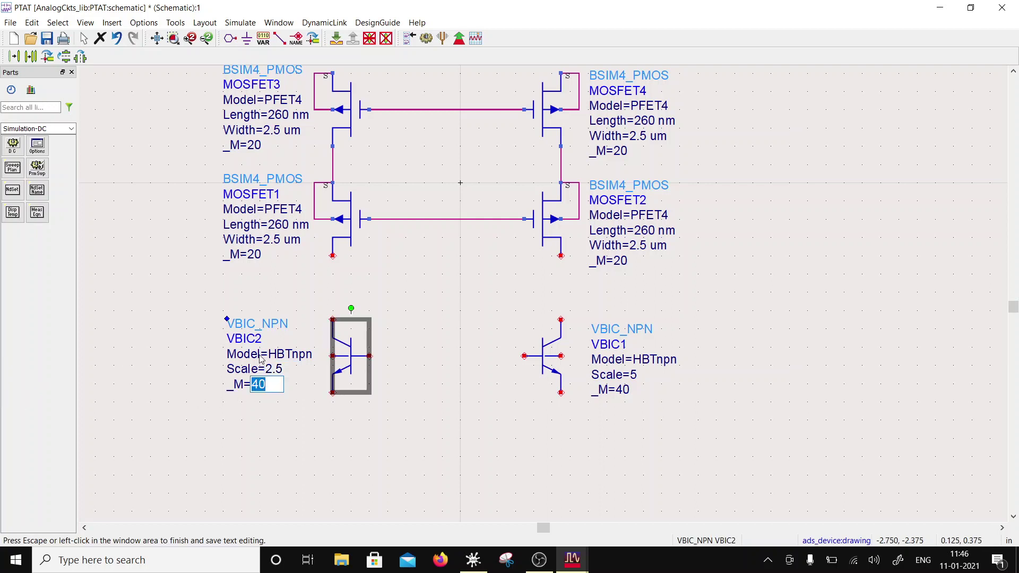
{"action": "type", "text": "2"}
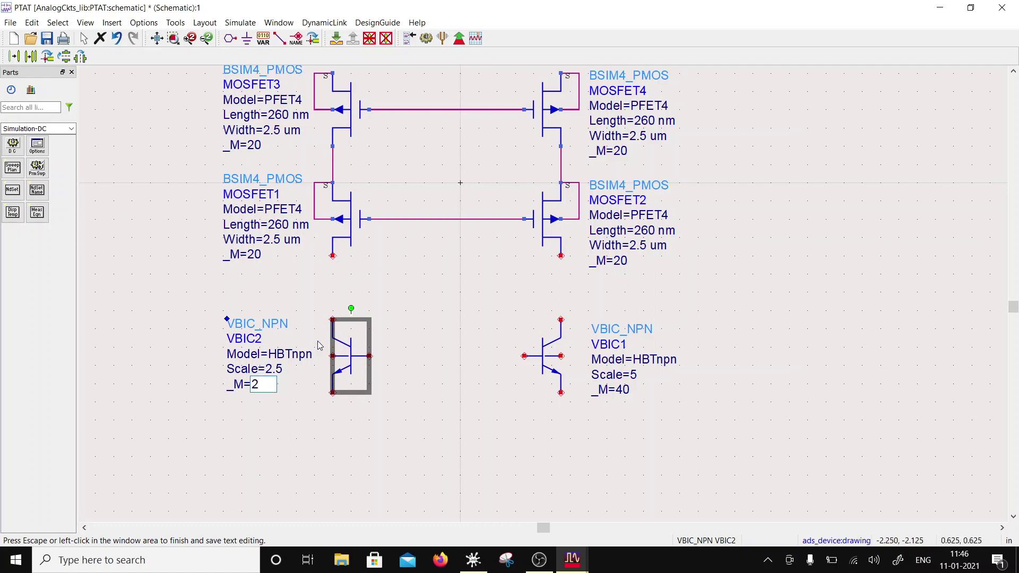
{"action": "left_click", "coordinate": [409, 191]}
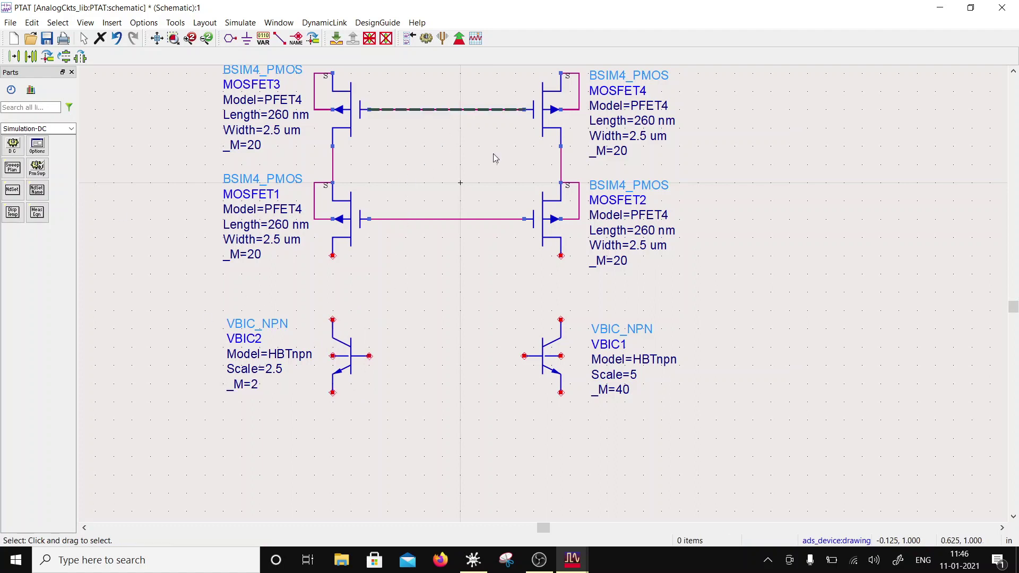
- Set the Scale of VBIC1 to 2.5 and its _M to 80
{"action": "double_click", "coordinate": [633, 375]}
{"action": "left_click", "coordinate": [634, 380]}
{"action": "type", "text": "2"}
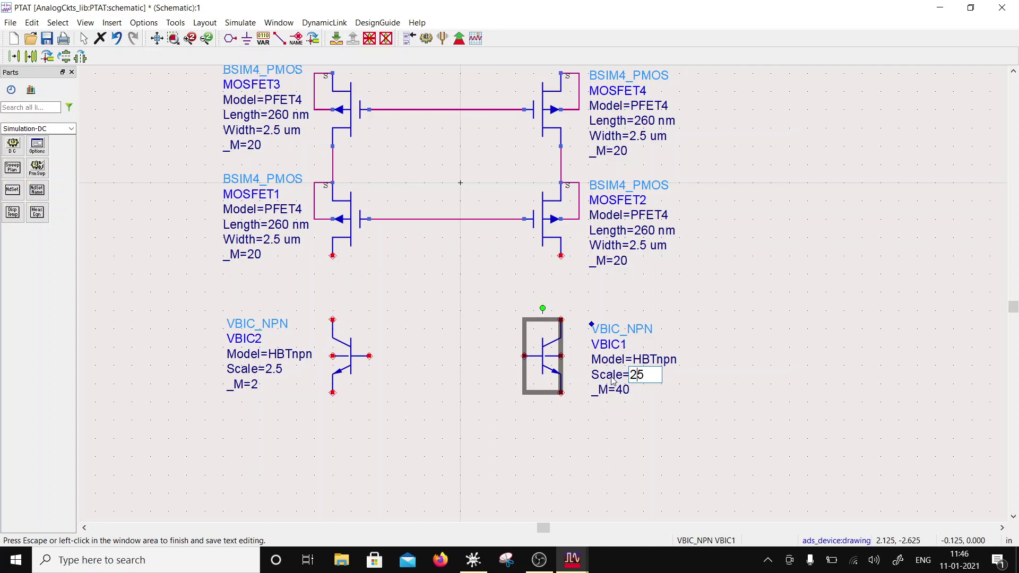
{"action": "type", "text": "."}
{"action": "left_click", "coordinate": [624, 389]}
{"action": "double_click", "coordinate": [626, 391]}
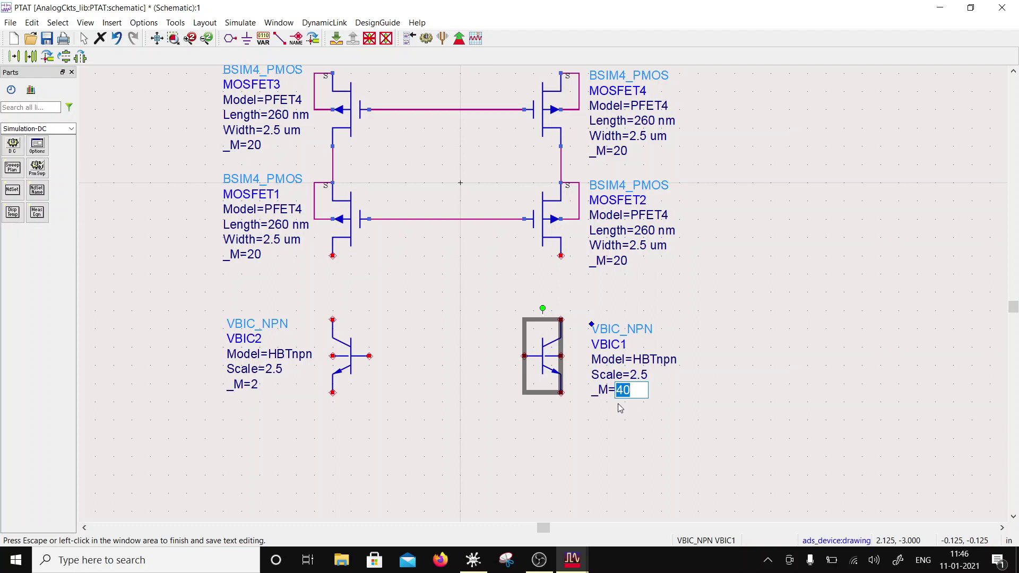
{"action": "type", "text": "80"}
{"action": "left_click", "coordinate": [466, 410]}
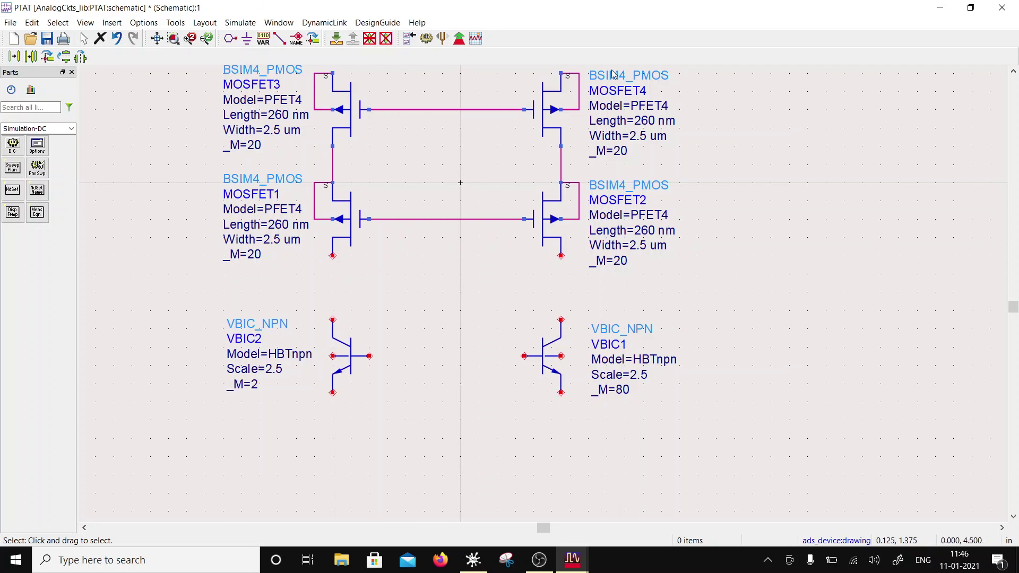
- Wire the drain of MOSFET1 to the collector of VBIC2, and loop VBIC2's substrate terminal to its emitter on the outer side
{"action": "left_click", "coordinate": [279, 37]}
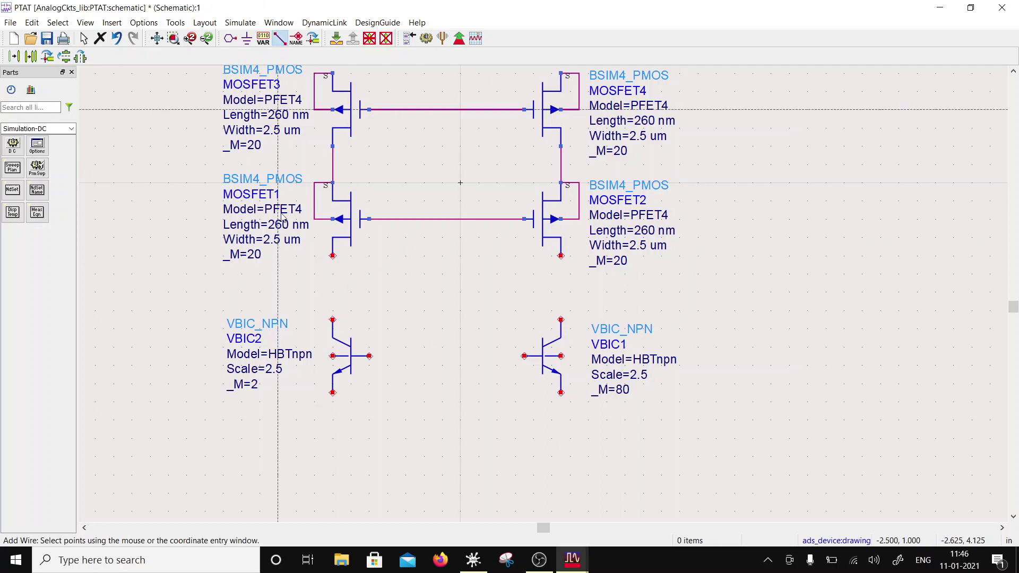
{"action": "left_click", "coordinate": [332, 256]}
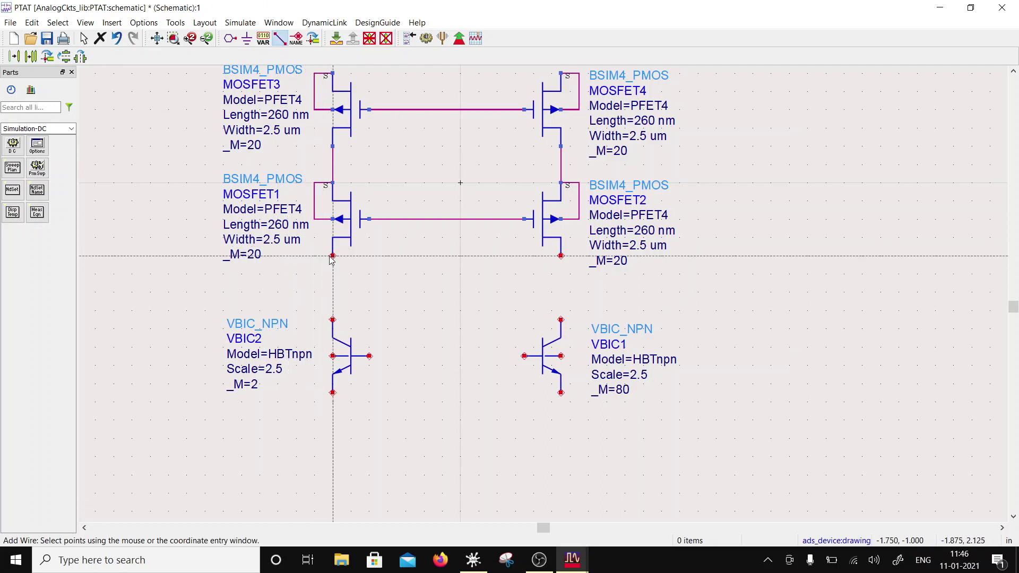
{"action": "left_click", "coordinate": [332, 320]}
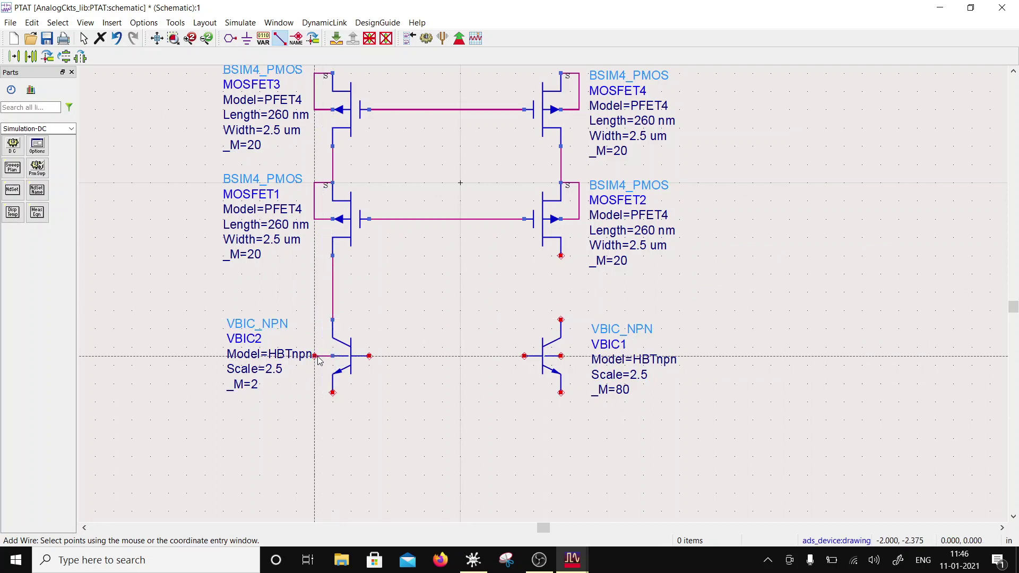
{"action": "left_click", "coordinate": [318, 356]}
{"action": "left_click", "coordinate": [333, 392]}
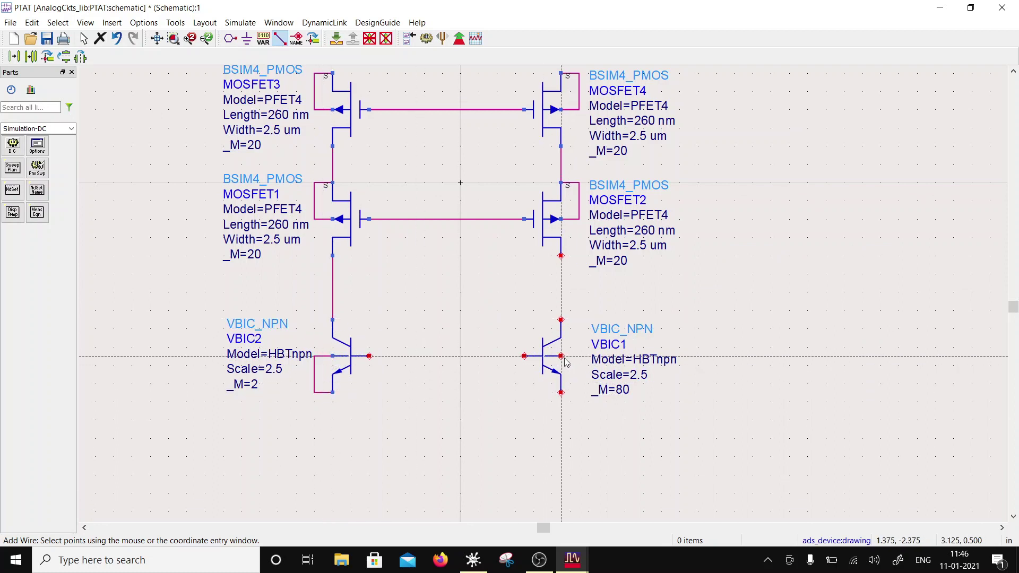
- Extend a short wire outward from VBIC1's substrate terminal and end it in a ground symbol
{"action": "left_click", "coordinate": [560, 357]}
{"action": "left_click", "coordinate": [561, 393]}
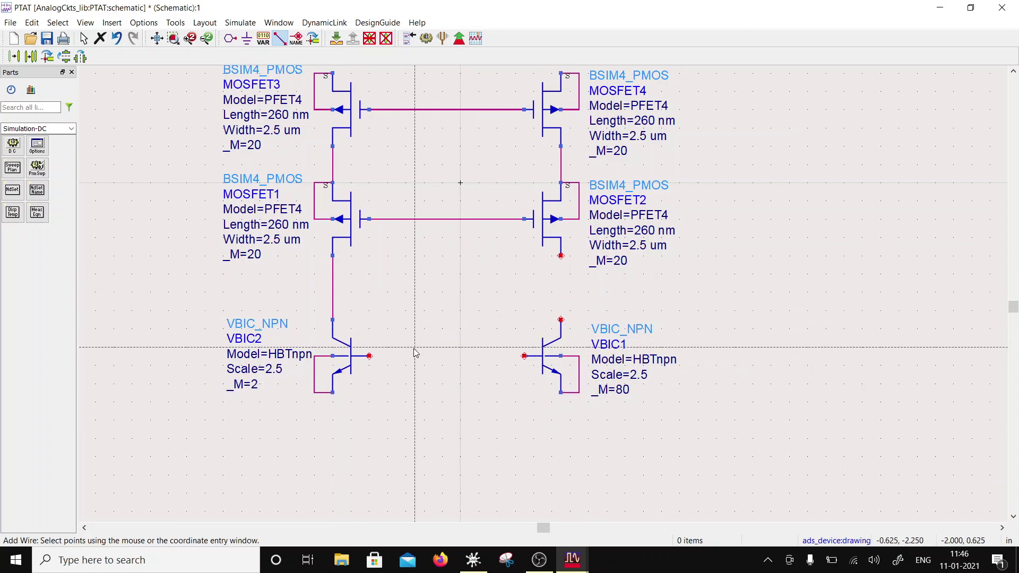
{"action": "left_click", "coordinate": [116, 38]}
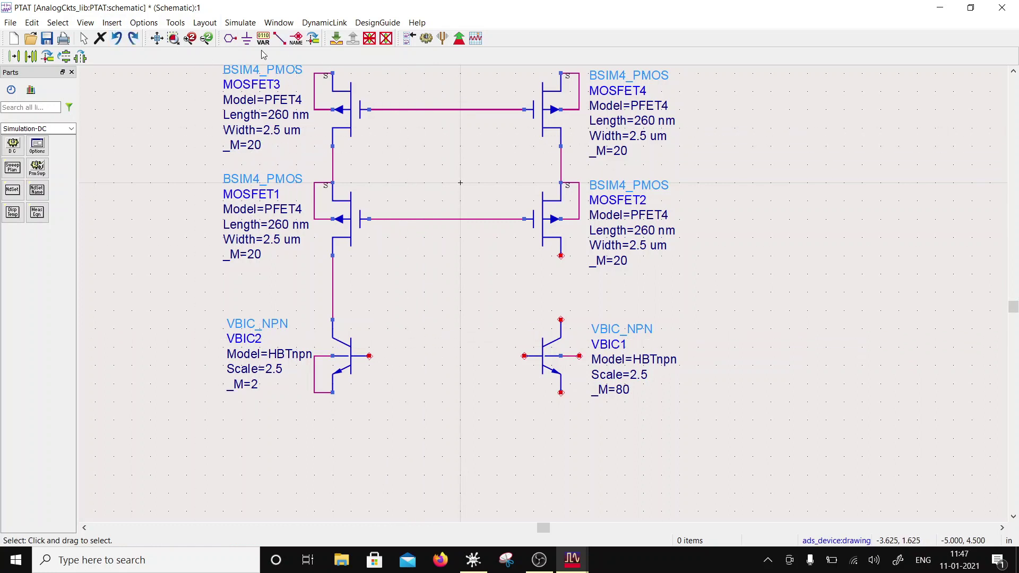
{"action": "left_click", "coordinate": [247, 38]}
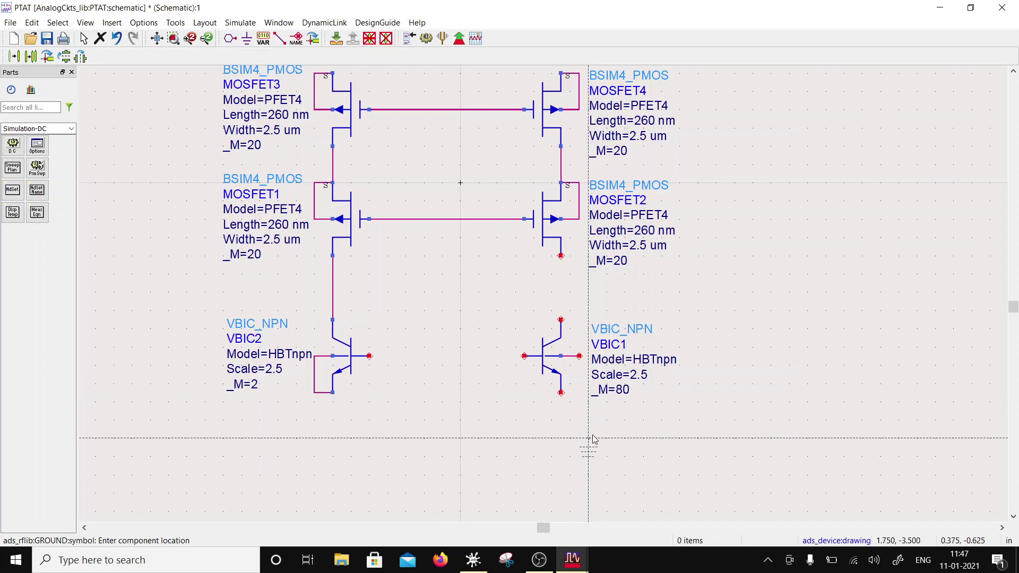
{"action": "left_click", "coordinate": [580, 357]}
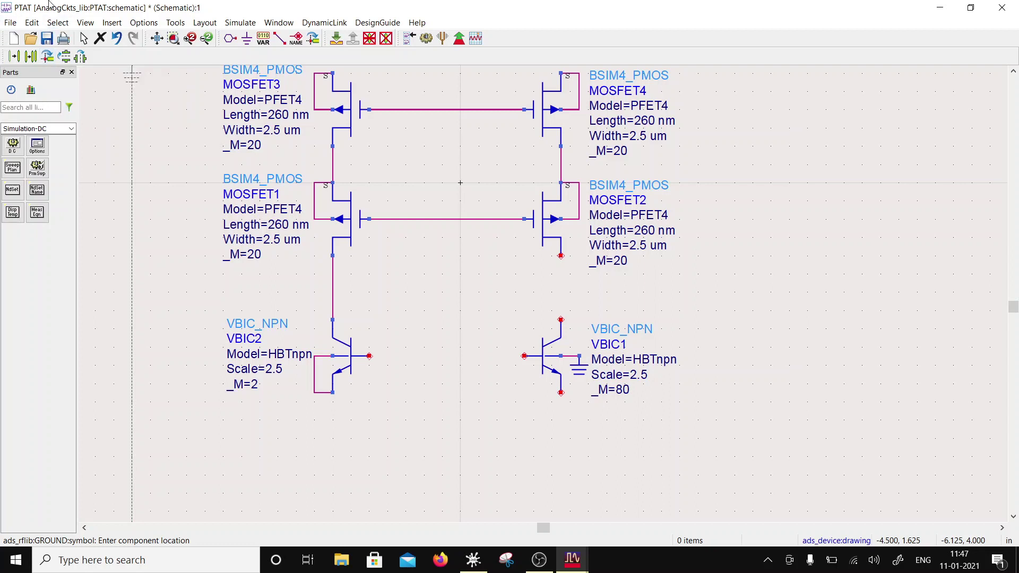
- Place a vertical lumped resistor just below VBIC1's emitter and set its resistance to 55 Ohm
{"action": "left_click", "coordinate": [71, 130]}
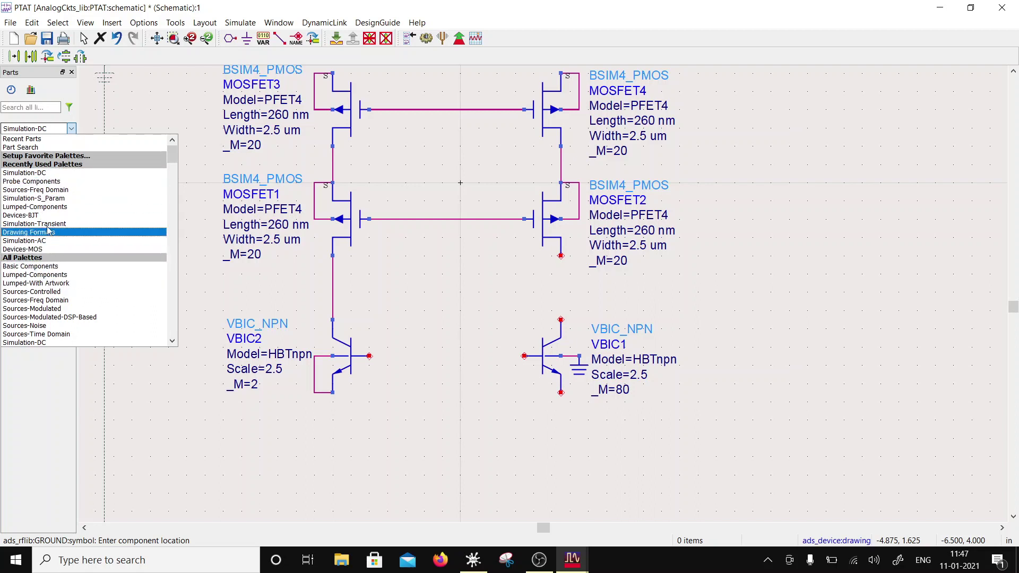
{"action": "left_click", "coordinate": [43, 274]}
{"action": "left_click", "coordinate": [16, 155]}
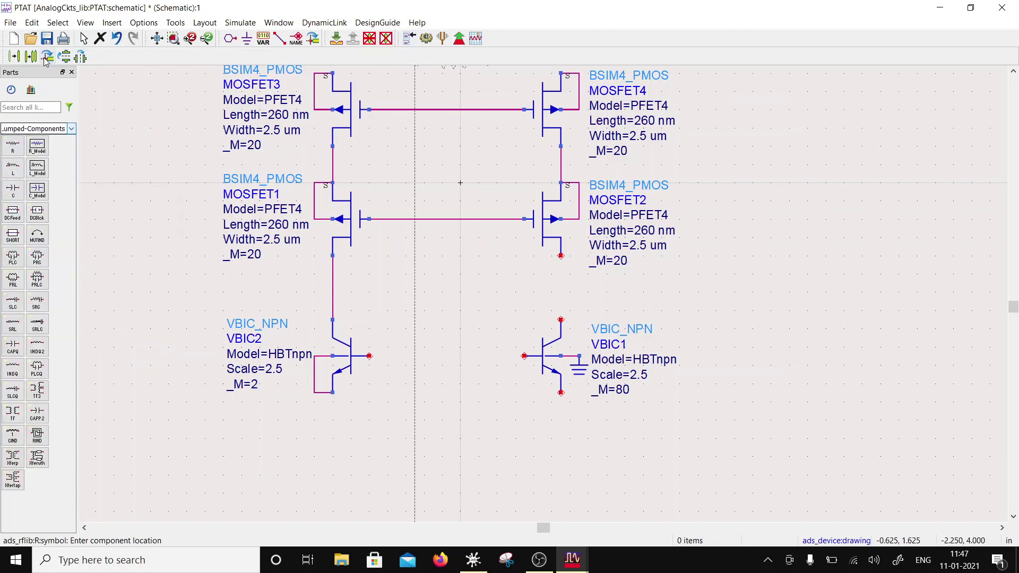
{"action": "left_click", "coordinate": [561, 411]}
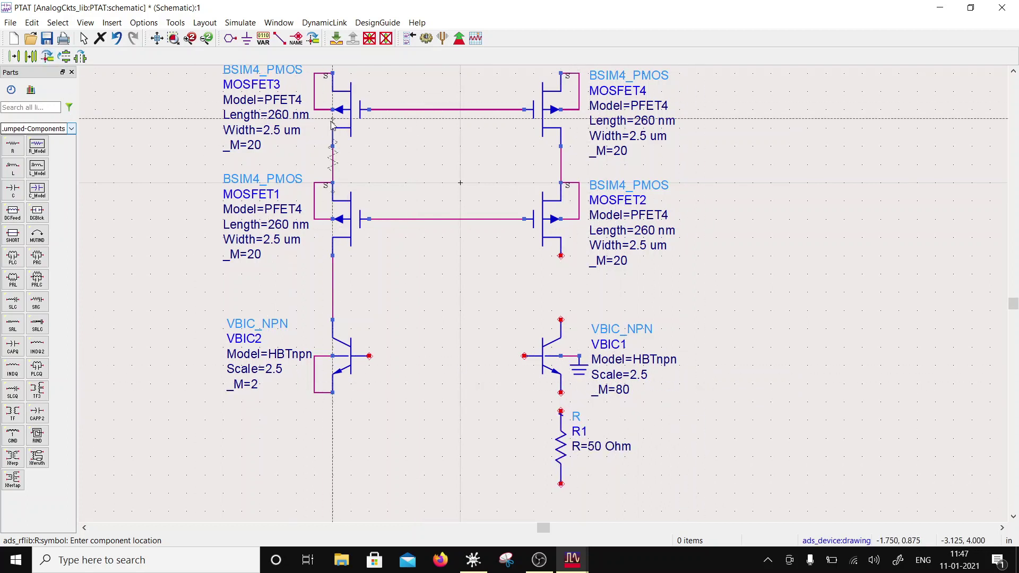
{"action": "key", "text": "Escape"}
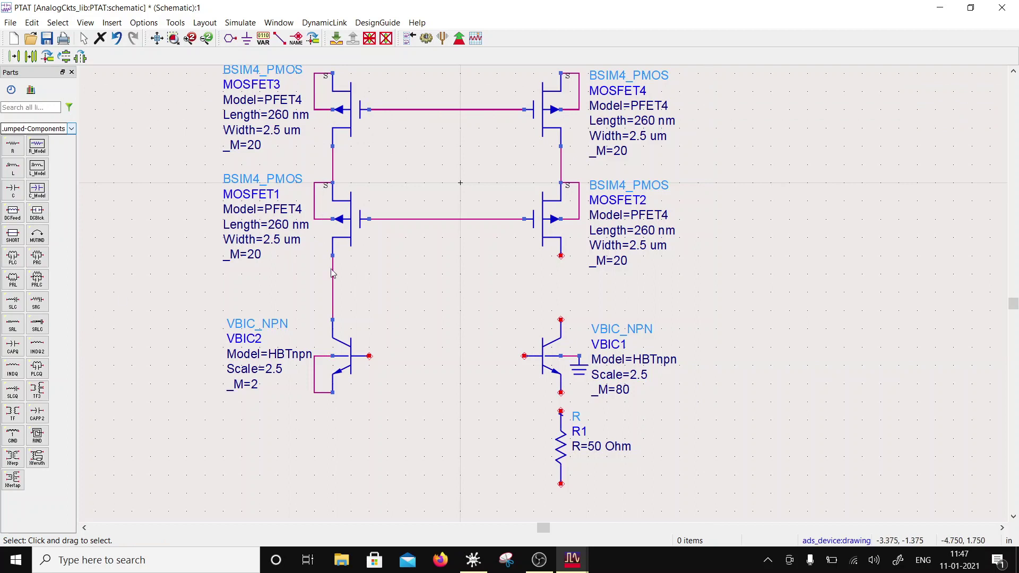
{"action": "double_click", "coordinate": [595, 446]}
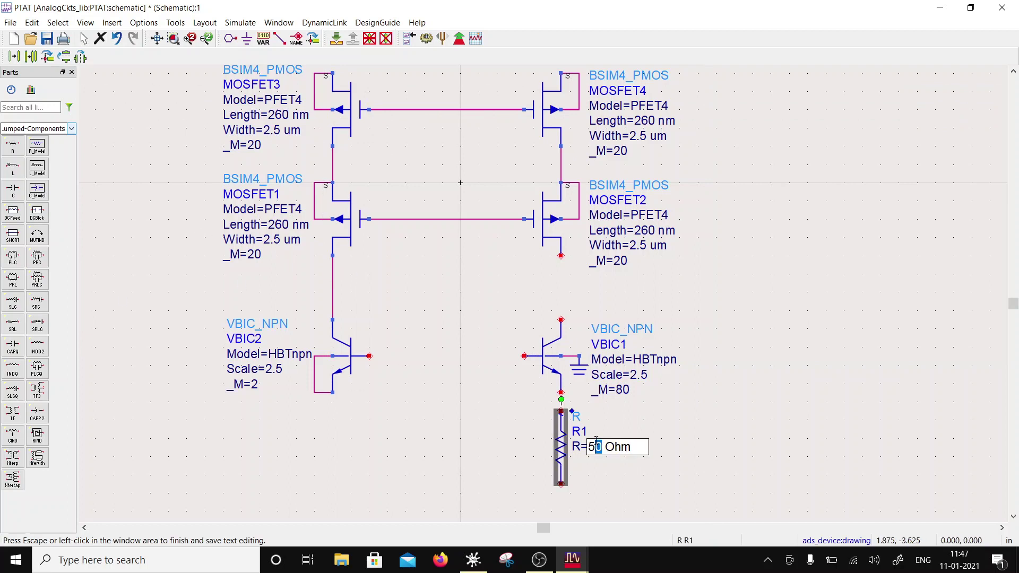
{"action": "type", "text": "55"}
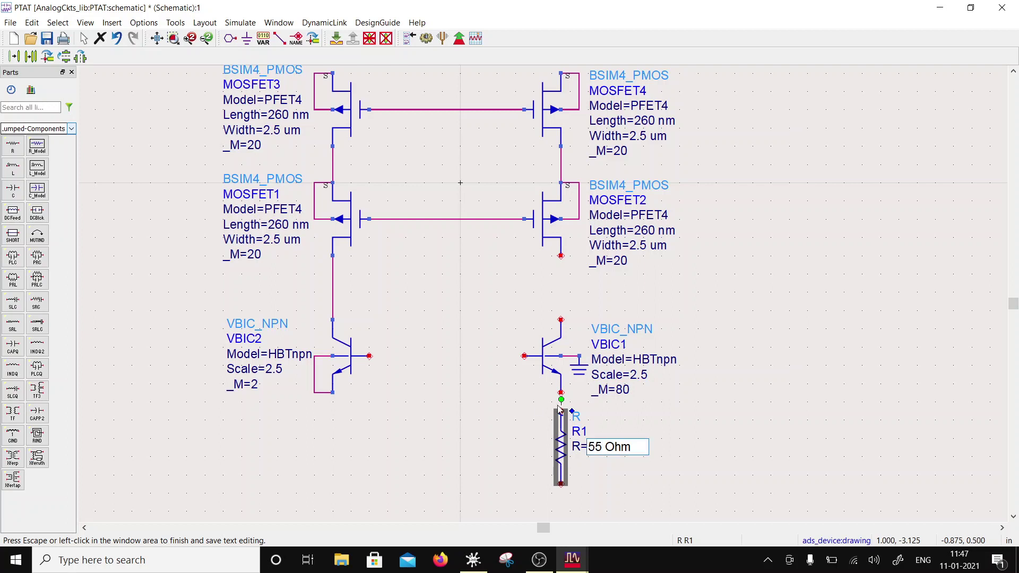
{"action": "left_click", "coordinate": [732, 423]}
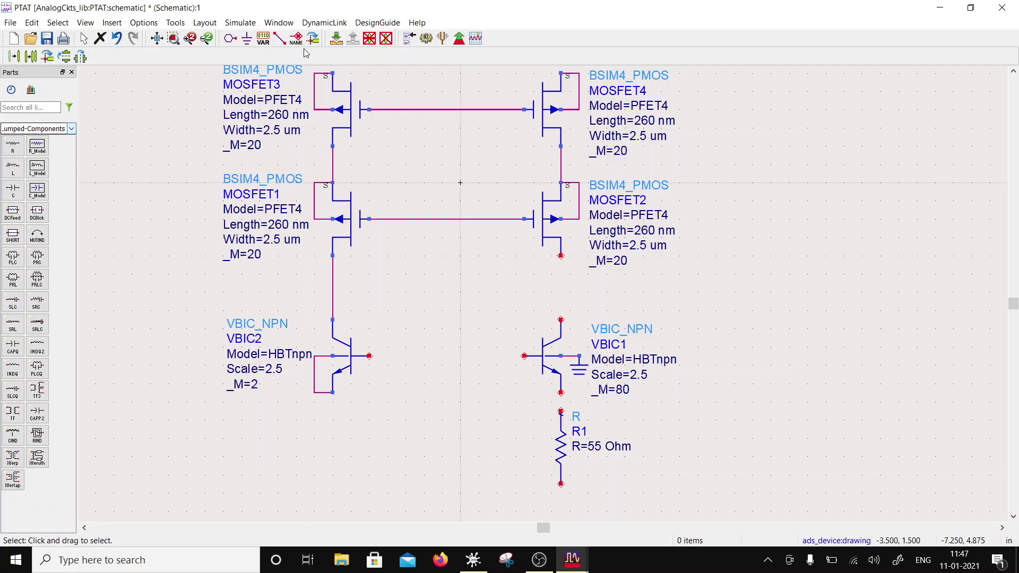
- Wire the bases of VBIC2 and VBIC1 together, and connect VBIC1 between the drain of MOSFET2 and resistor R1
{"action": "left_click", "coordinate": [278, 38]}
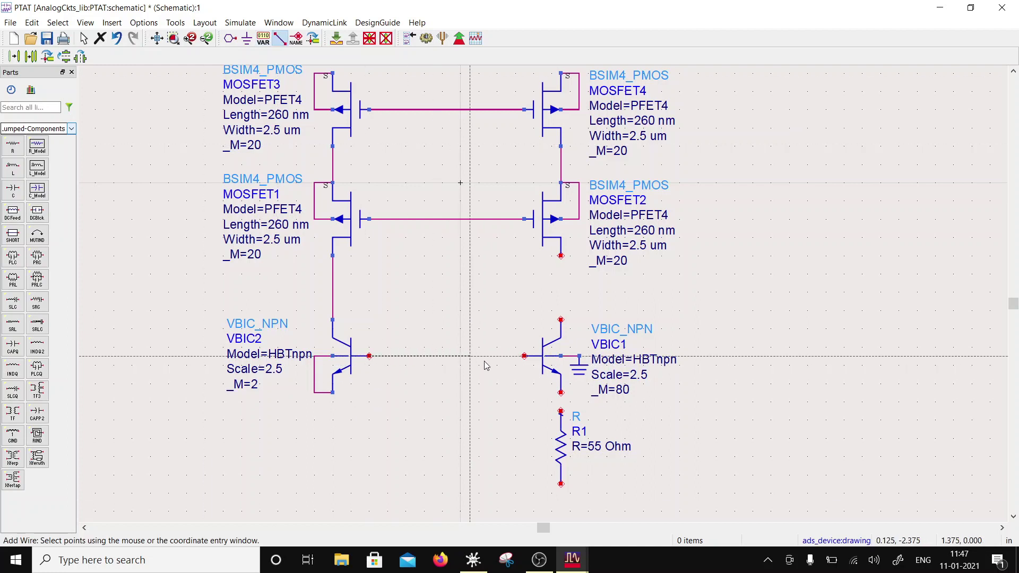
{"action": "left_click", "coordinate": [525, 355]}
{"action": "left_click", "coordinate": [561, 393]}
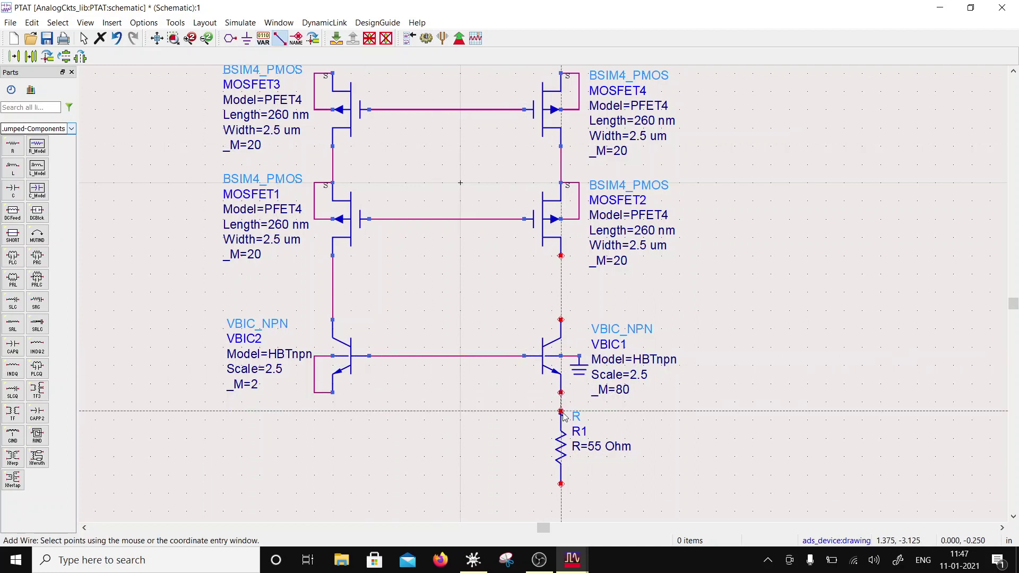
{"action": "left_click", "coordinate": [561, 411]}
{"action": "left_click", "coordinate": [561, 319]}
{"action": "left_click", "coordinate": [560, 255]}
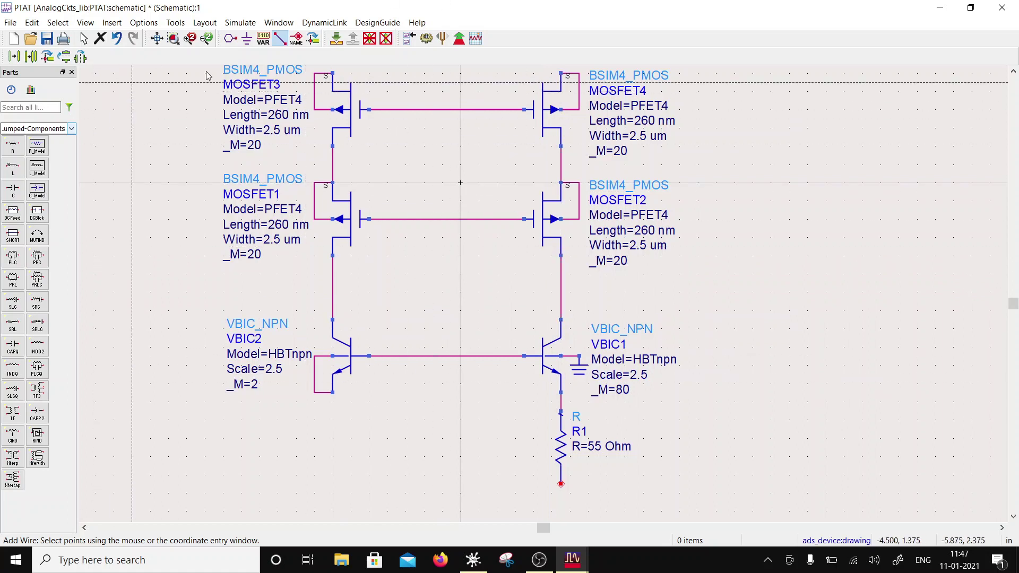
- Ground the free end of R1 and wire VBIC2's emitter down to a second ground symbol at the same level
{"action": "left_click", "coordinate": [248, 38]}
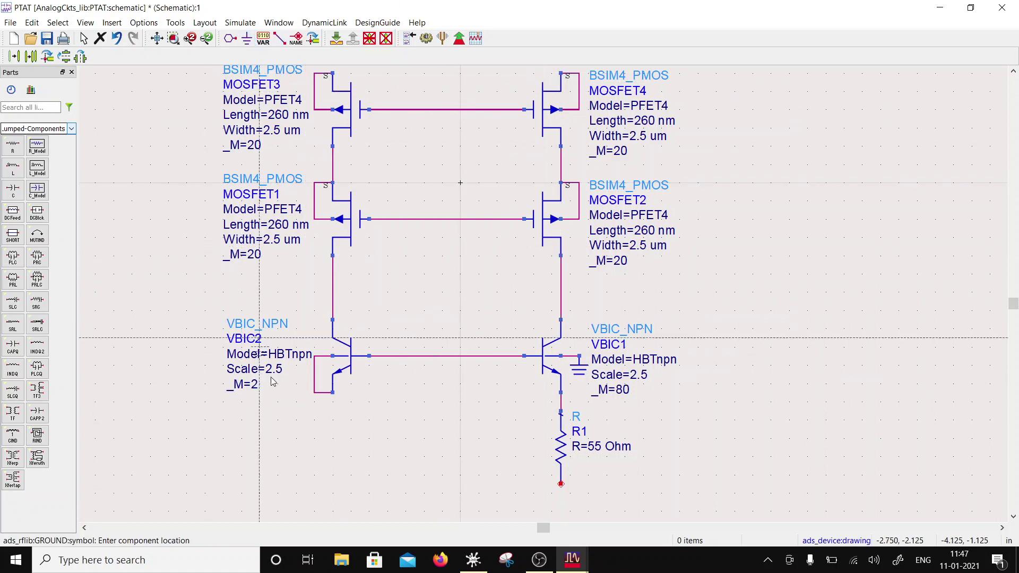
{"action": "left_click", "coordinate": [332, 485]}
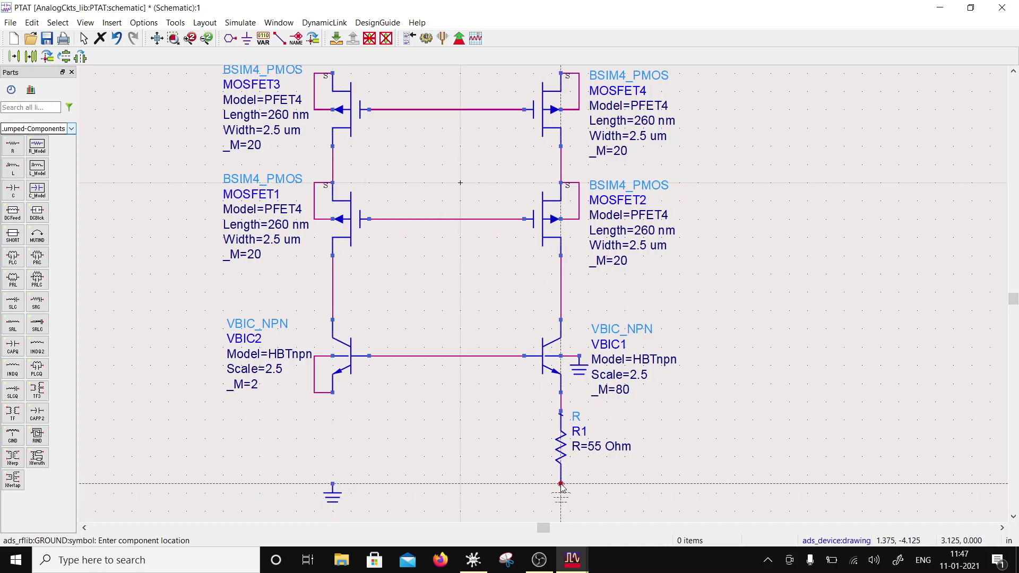
{"action": "left_click", "coordinate": [560, 484]}
{"action": "left_click", "coordinate": [280, 38]}
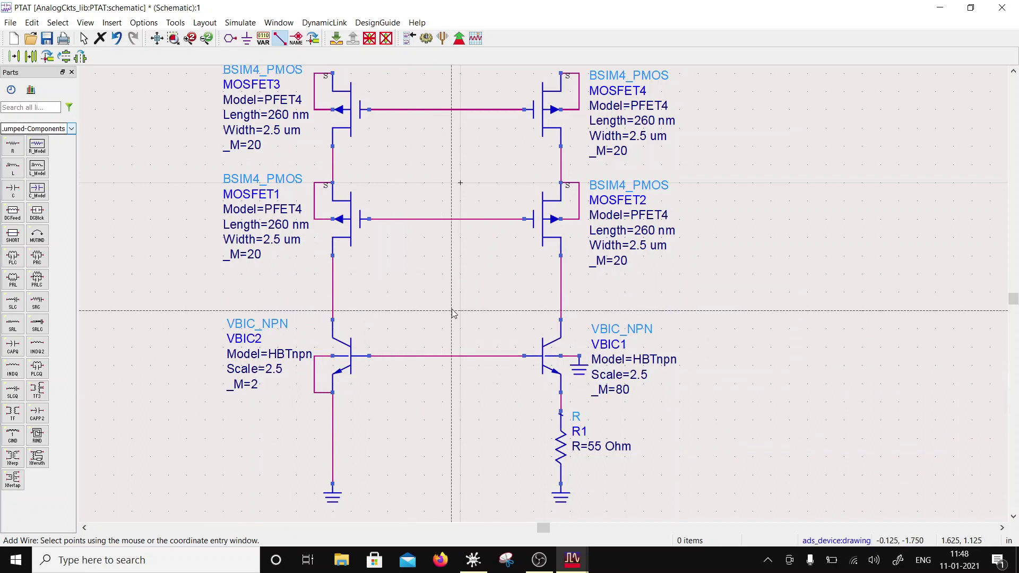
- Wire the source of MOSFET3 to the source of MOSFET4
{"action": "left_click", "coordinate": [332, 73]}
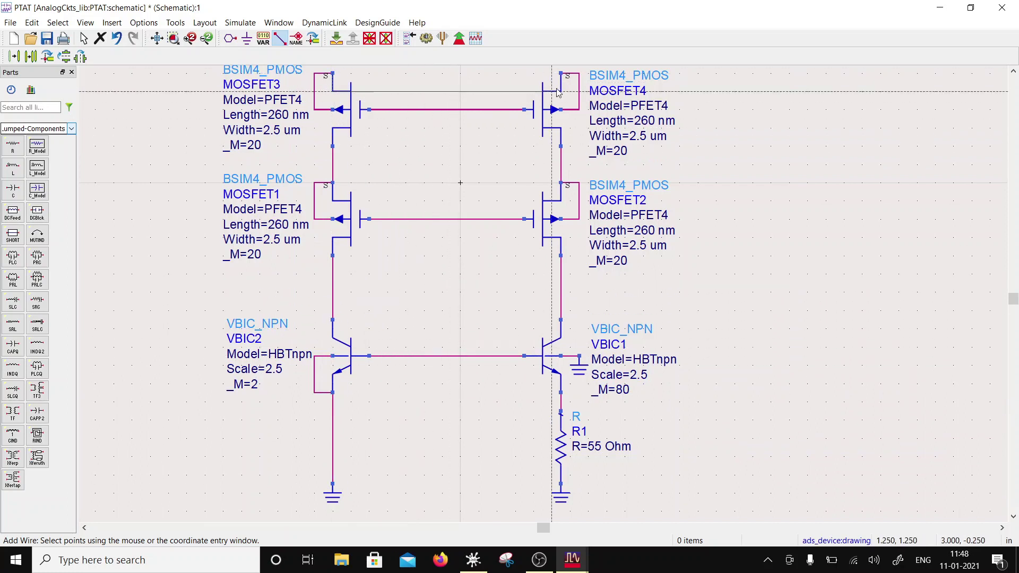
{"action": "left_click", "coordinate": [560, 73]}
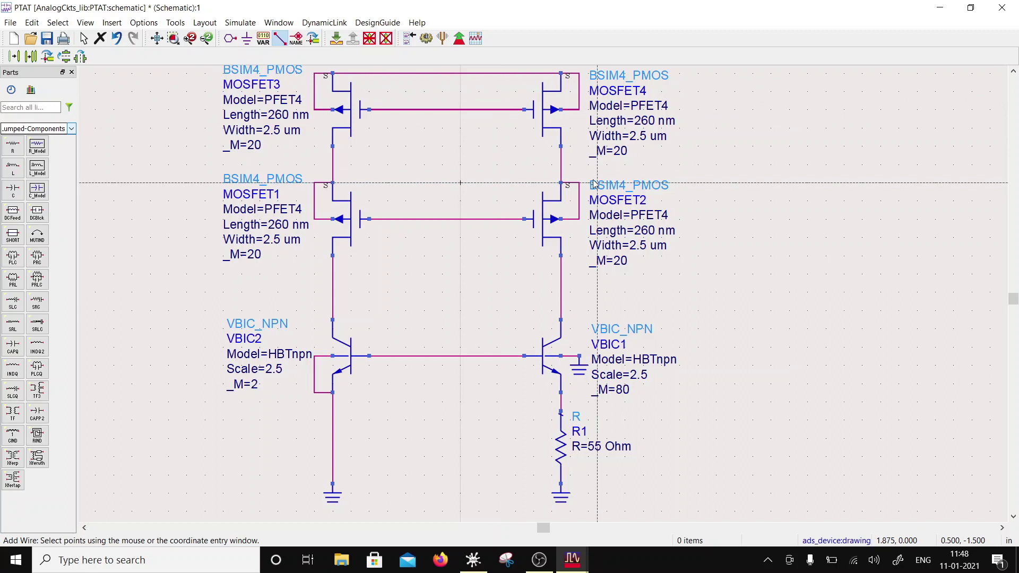
{"action": "key", "text": "Escape"}
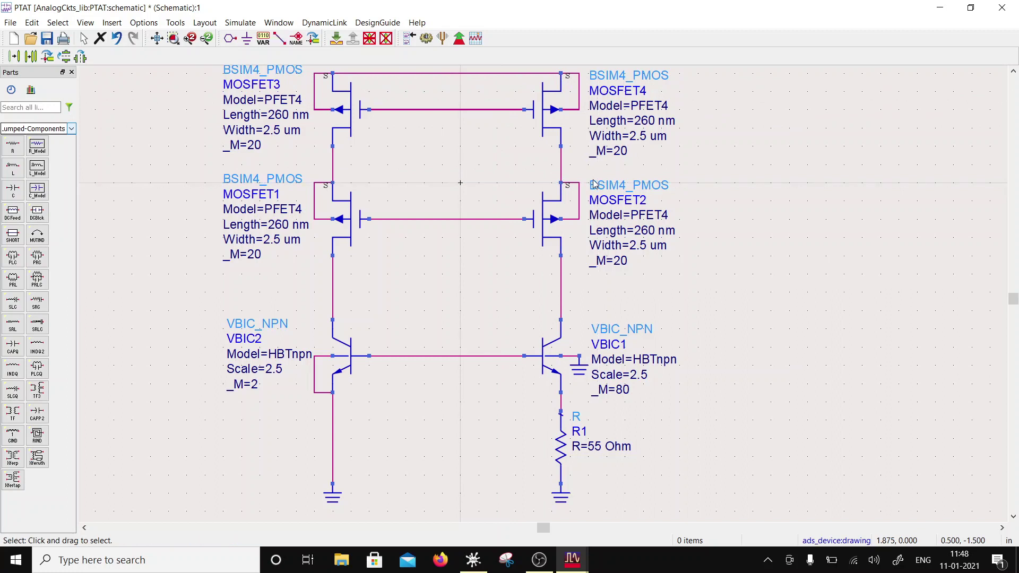
- Place a mirrored copy of VBIC2 between the two branches above the base wire, and move its parameter text beside the symbol
{"action": "left_click", "coordinate": [357, 372]}
{"action": "left_click", "coordinate": [31, 57]}
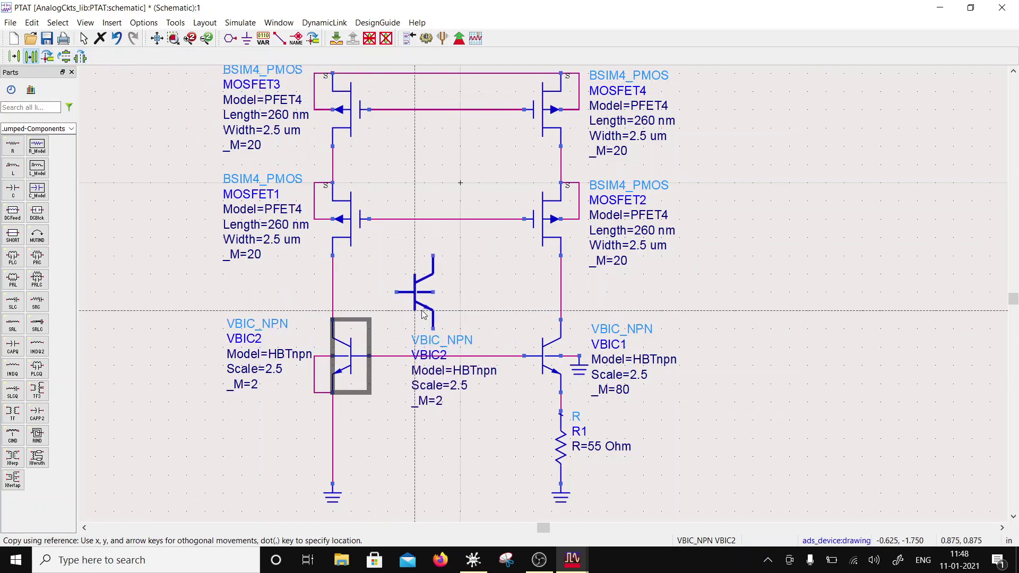
{"action": "left_click", "coordinate": [424, 314]}
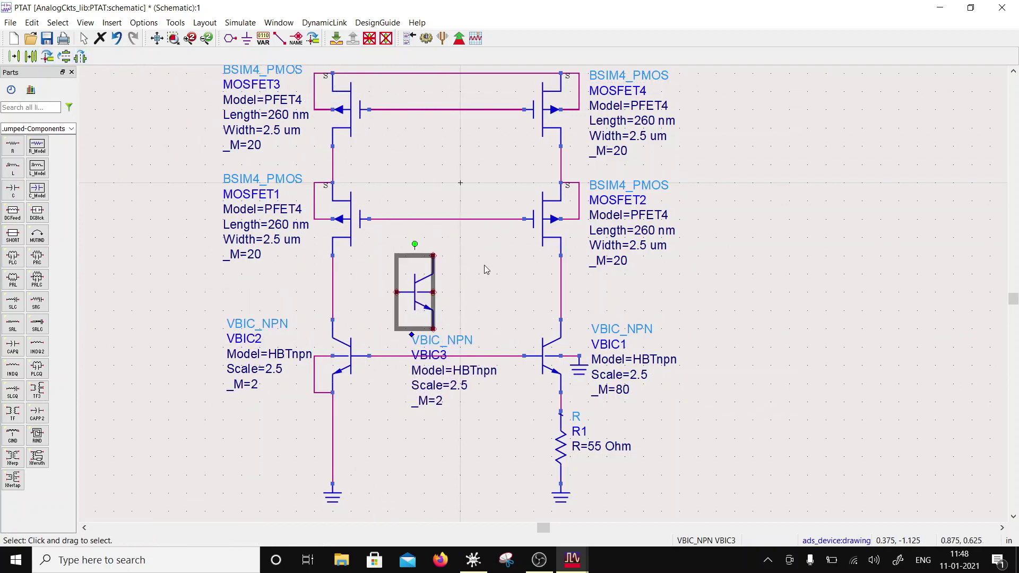
{"action": "key", "text": "F5"}
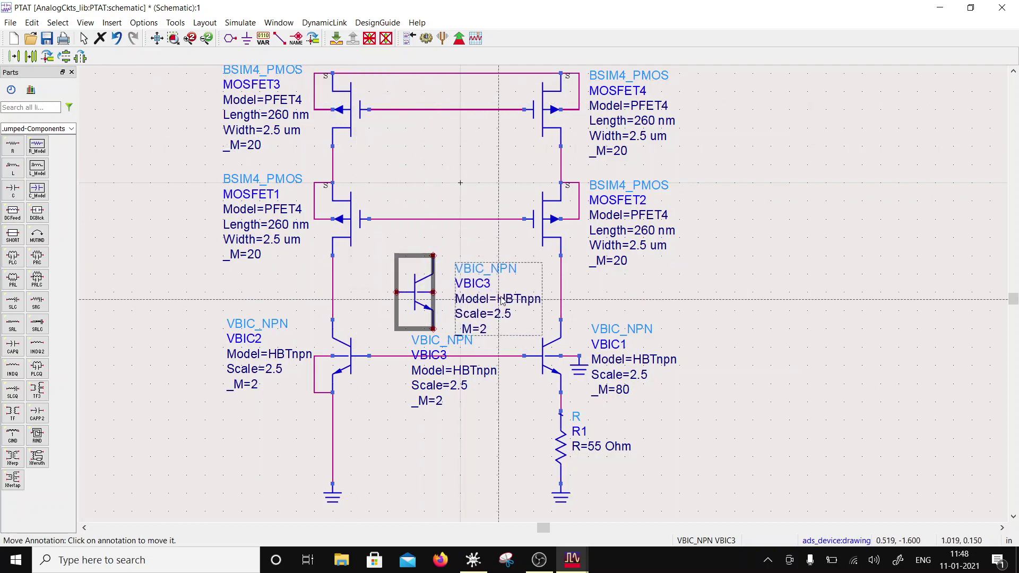
{"action": "left_click", "coordinate": [502, 300]}
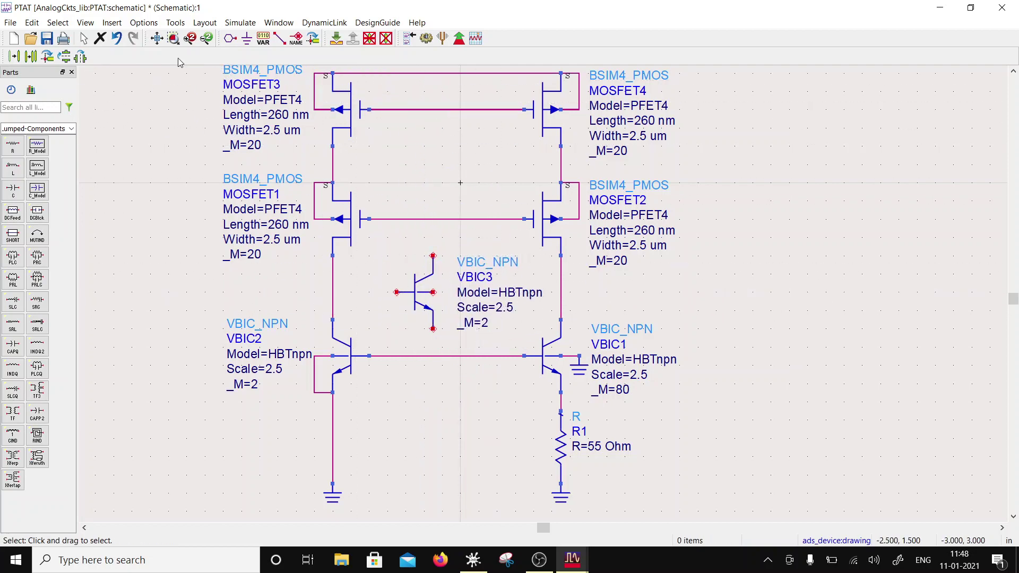
- Wire VBIC3's emitter to the common base line and its base to the wire between MOSFET1's drain and VBIC2's collector
{"action": "left_click", "coordinate": [279, 38]}
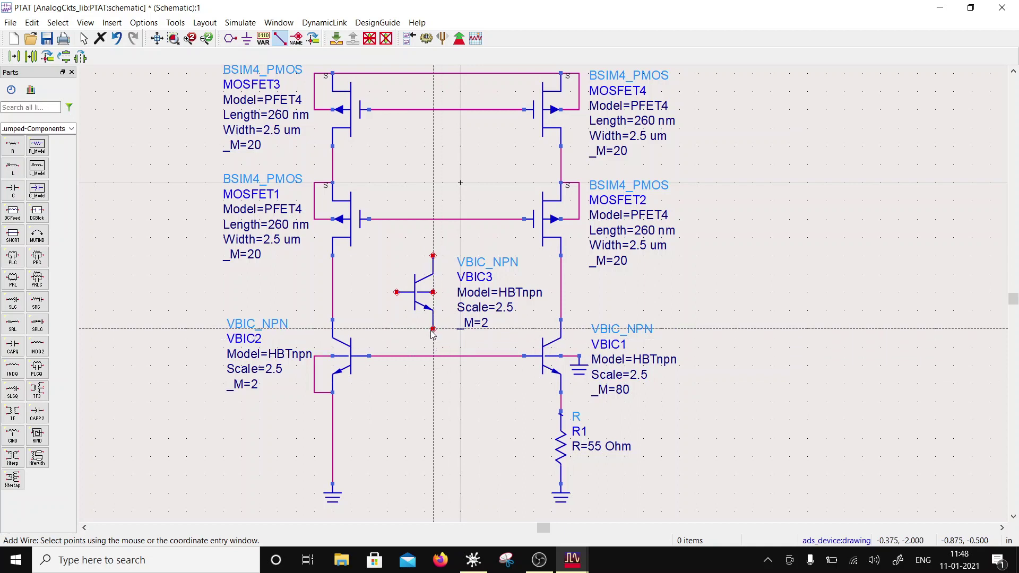
{"action": "left_click", "coordinate": [433, 355]}
{"action": "left_click", "coordinate": [433, 329]}
{"action": "left_click", "coordinate": [396, 292]}
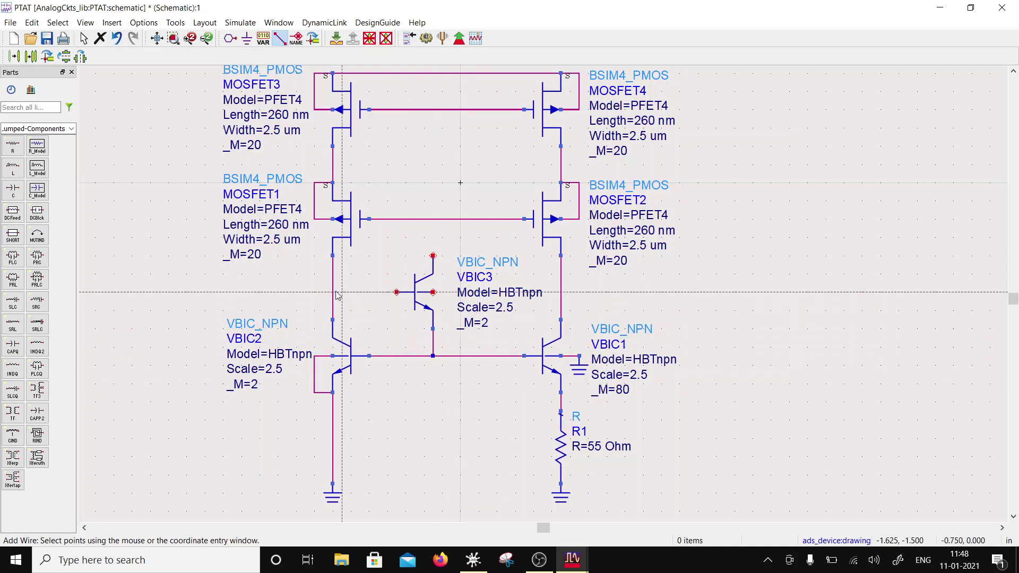
{"action": "left_click", "coordinate": [332, 292]}
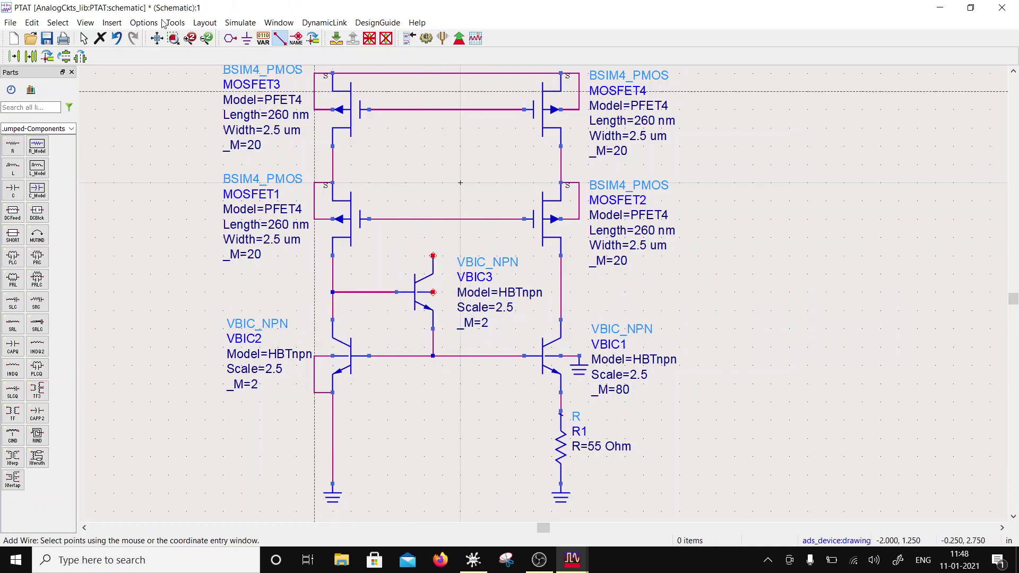
- Place a ground symbol next to VBIC3 and wire it to the transistor's substrate terminal
{"action": "left_click", "coordinate": [246, 38]}
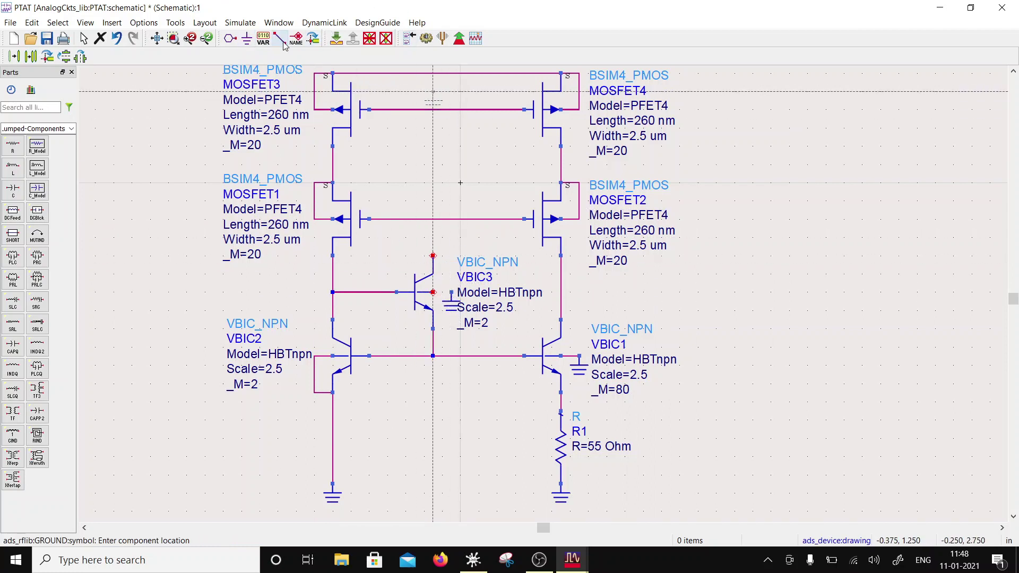
{"action": "key", "text": "ctrl+w"}
{"action": "left_click", "coordinate": [451, 292]}
{"action": "left_click", "coordinate": [433, 292]}
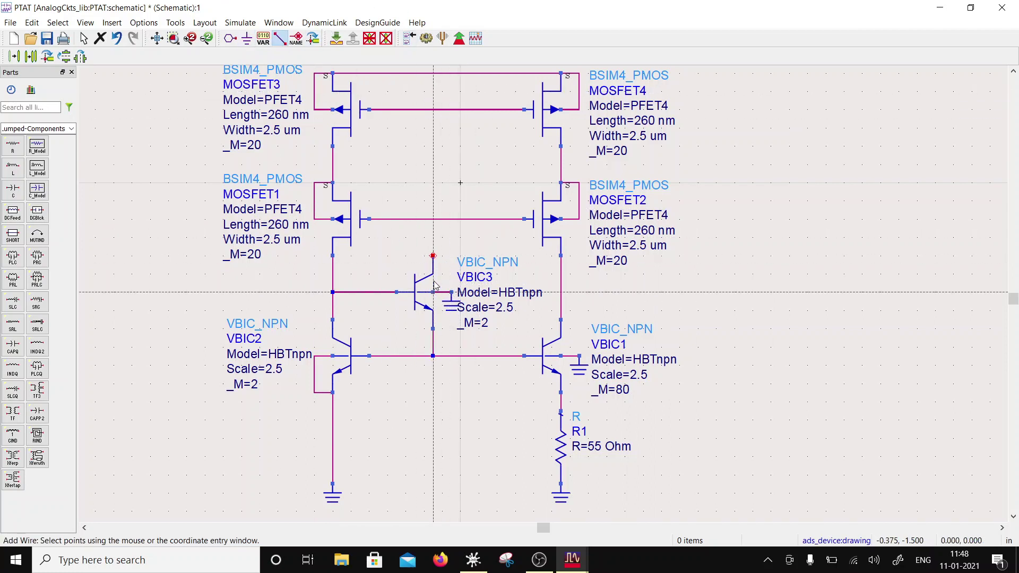
- Wire VBIC3's collector up to the line joining the sources of MOSFET3 and MOSFET4, and save the schematic
{"action": "left_click", "coordinate": [433, 256]}
{"action": "left_click", "coordinate": [433, 73]}
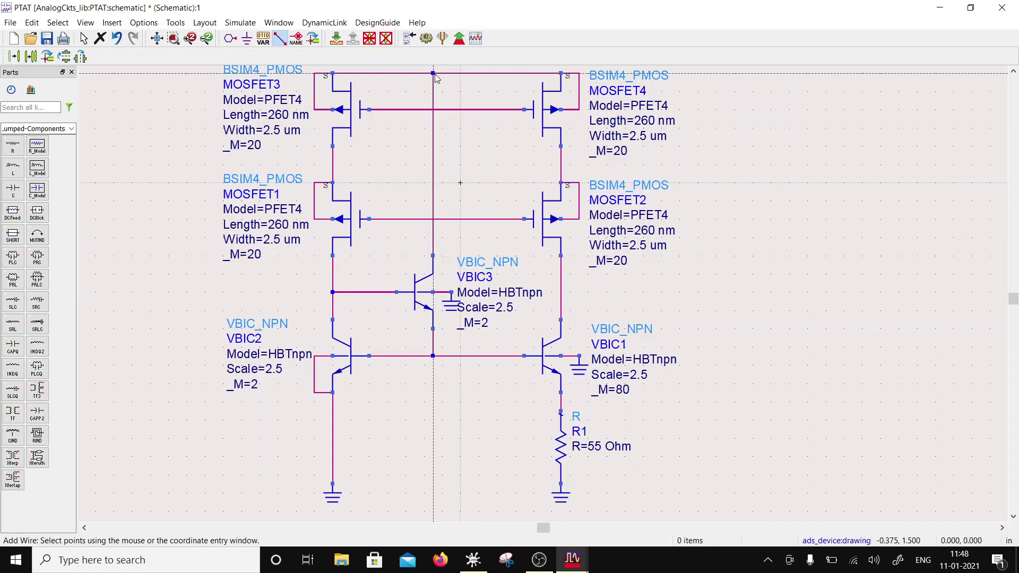
{"action": "key", "text": "Escape"}
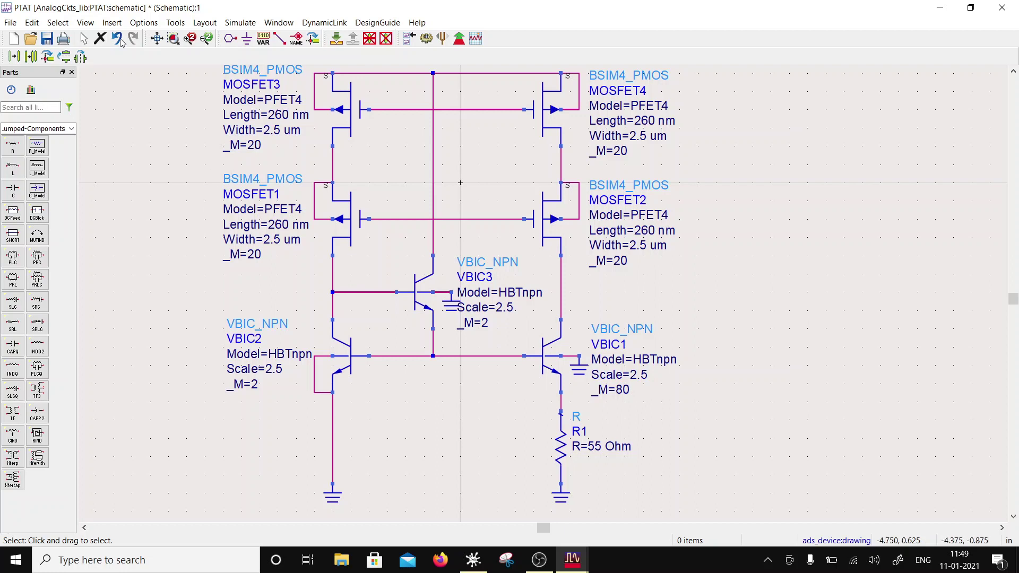
{"action": "left_click", "coordinate": [47, 38]}
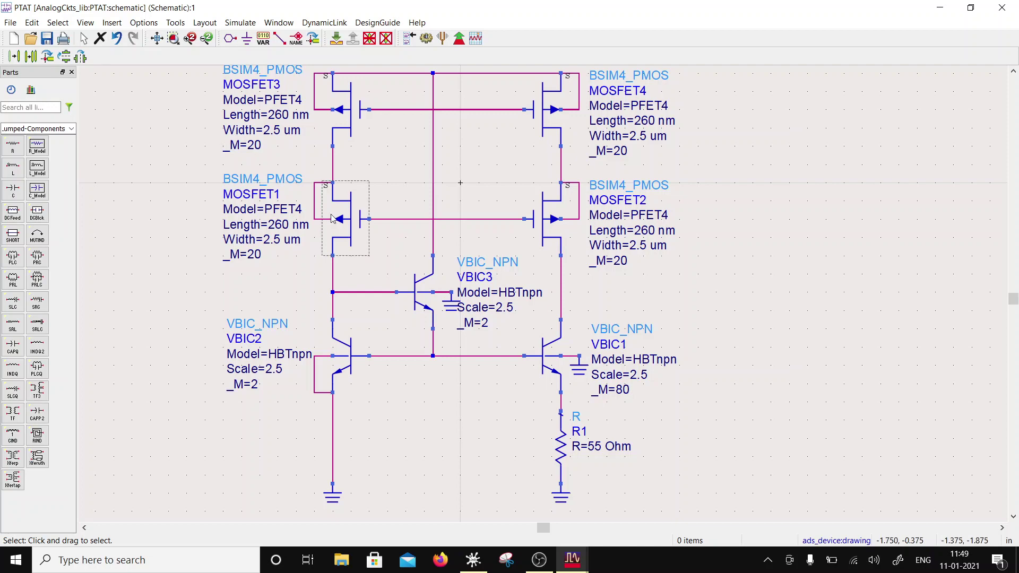
- Place a V_DC source beside MOSFET3 and attach a ground symbol to its negative terminal
{"action": "key", "text": "shift+z"}
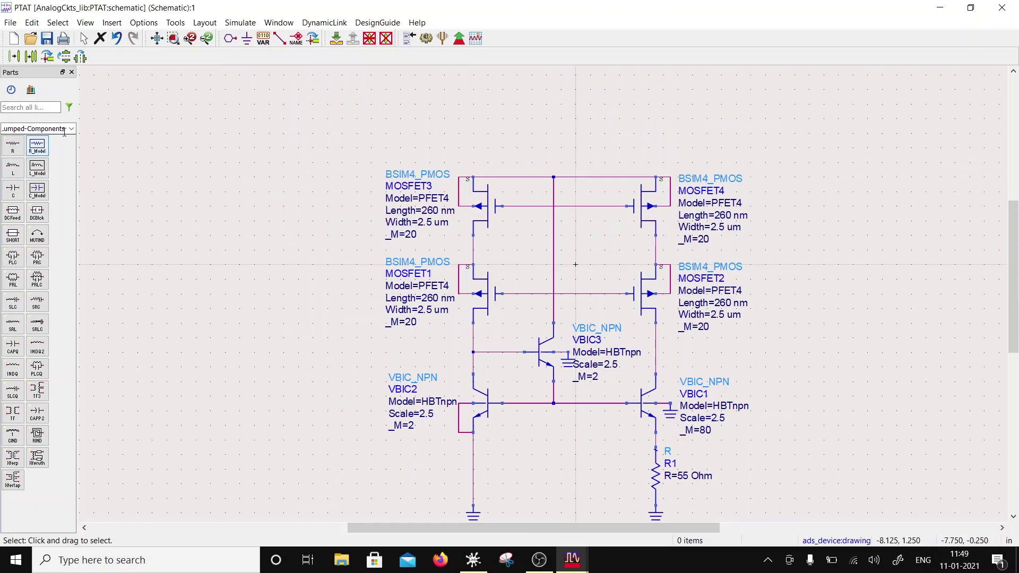
{"action": "left_click", "coordinate": [37, 129]}
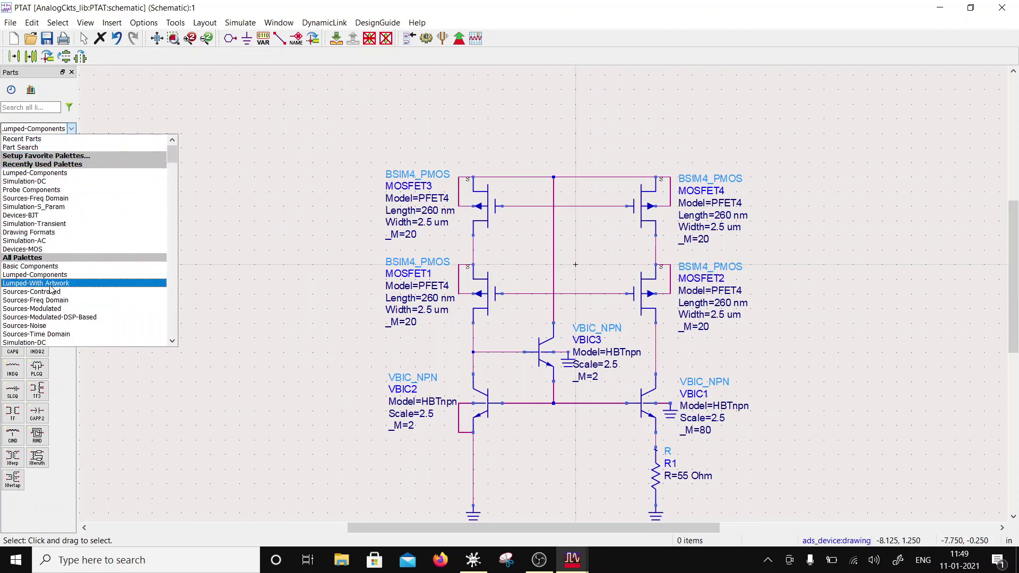
{"action": "left_click", "coordinate": [32, 198]}
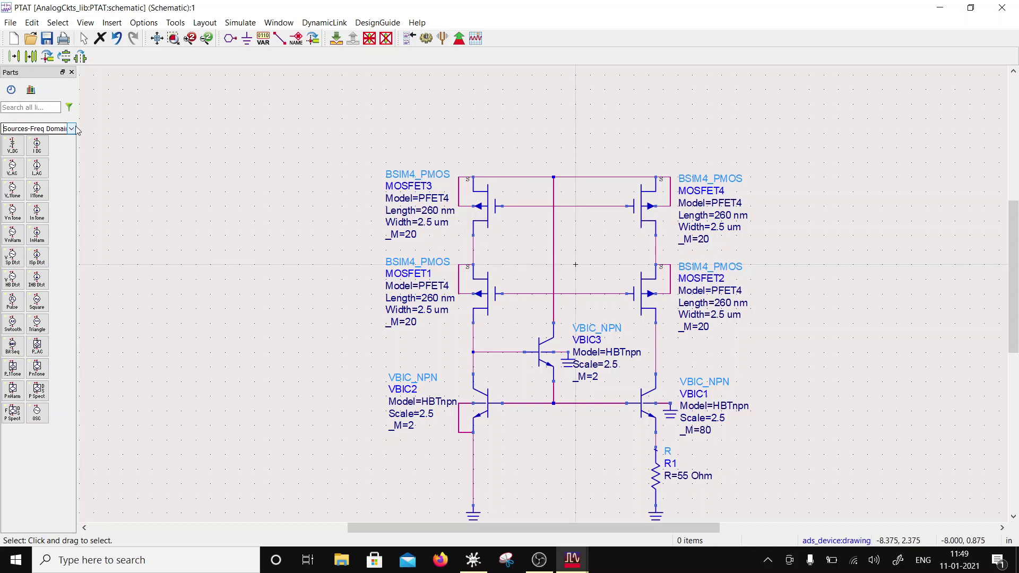
{"action": "left_click", "coordinate": [13, 144]}
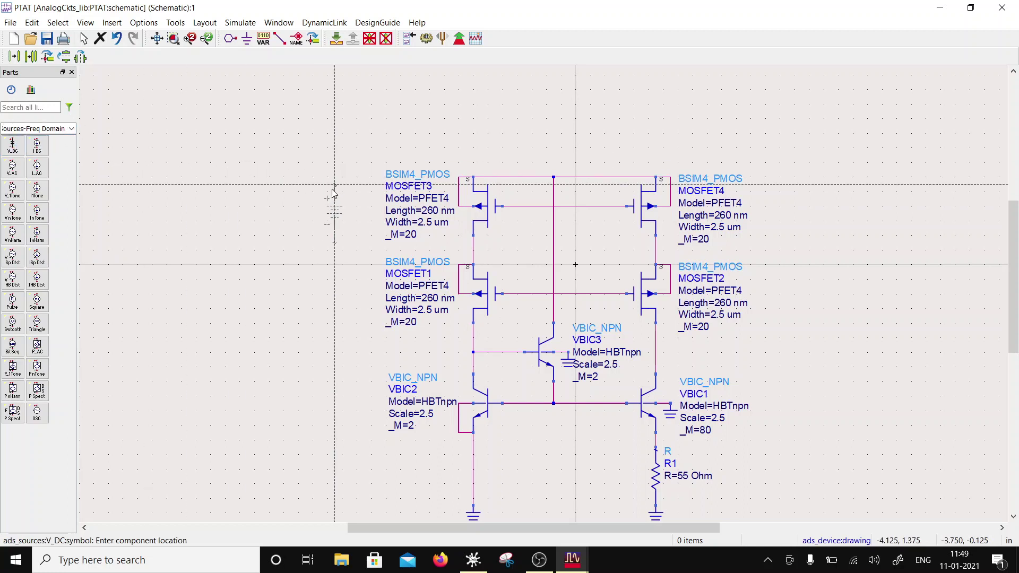
{"action": "left_click", "coordinate": [316, 182]}
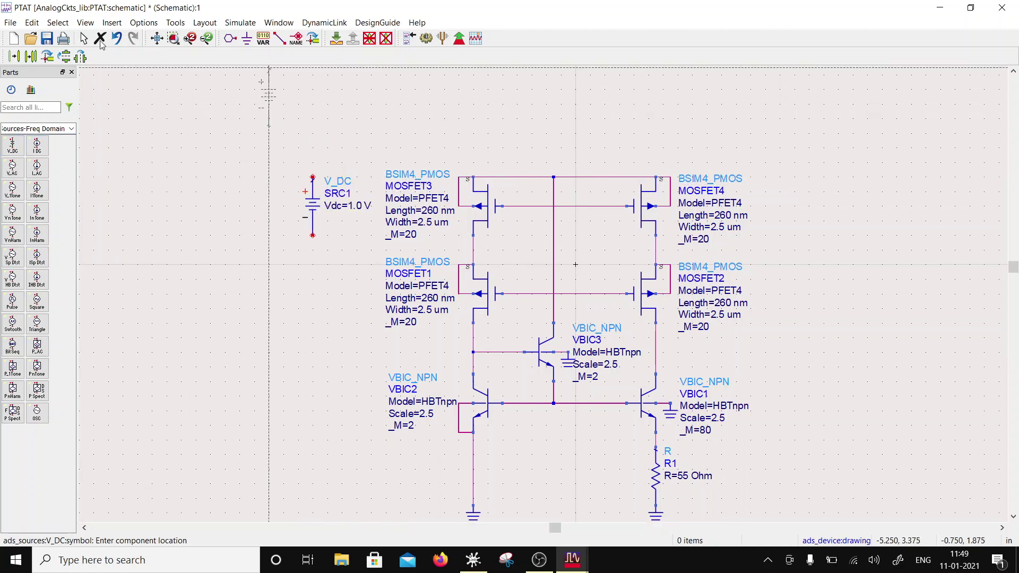
{"action": "left_click", "coordinate": [247, 39]}
{"action": "left_click", "coordinate": [312, 237]}
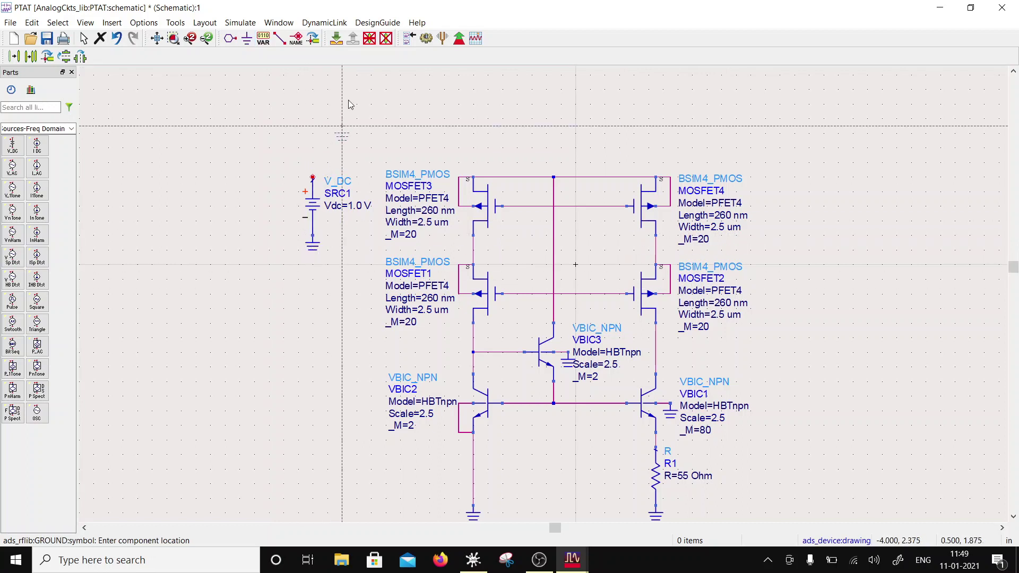
- Wire the positive terminal of SRC1 to the supply rail at MOSFET3's source
{"action": "left_click", "coordinate": [279, 38]}
{"action": "left_click", "coordinate": [312, 177]}
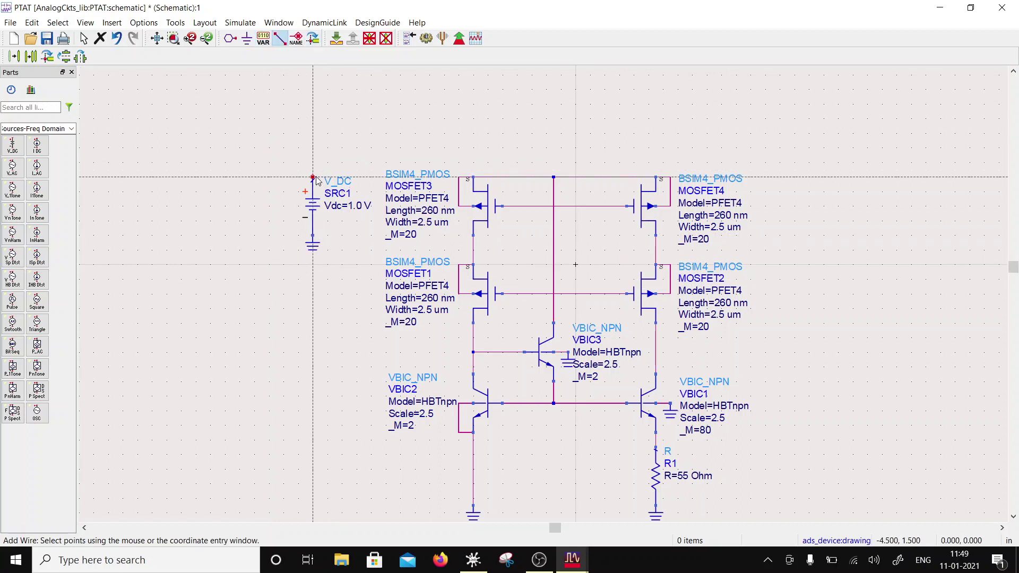
{"action": "left_click", "coordinate": [460, 180]}
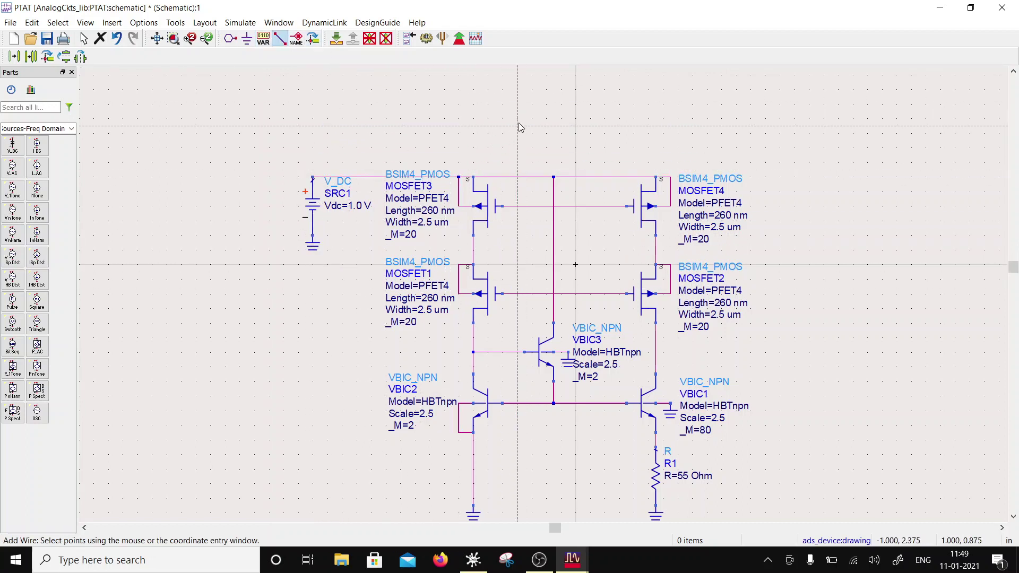
{"action": "key", "text": "Escape"}
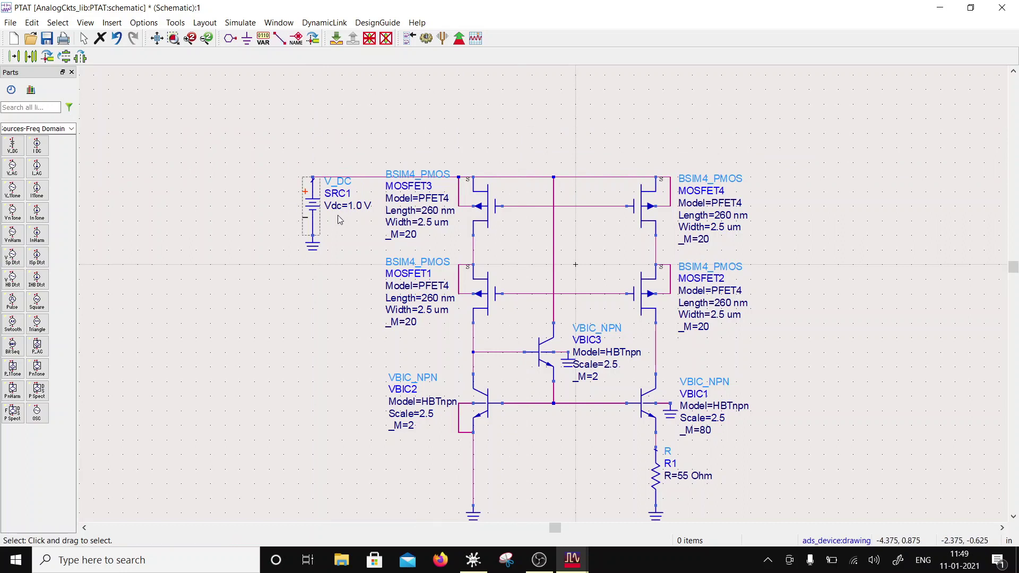
- Set the Vdc of SRC1 to 3 V and save the schematic
{"action": "double_click", "coordinate": [355, 206]}
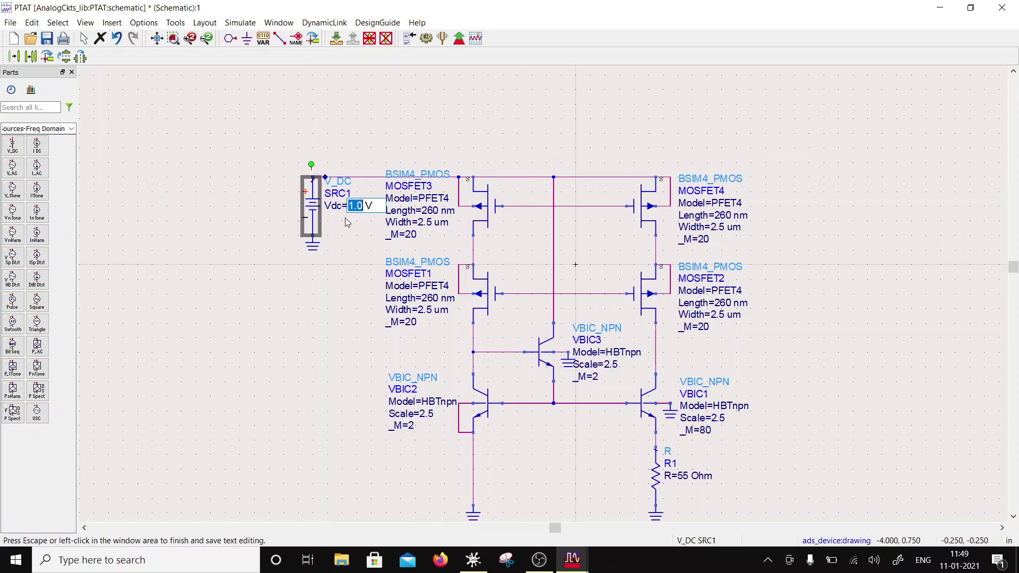
{"action": "type", "text": "3"}
{"action": "left_click", "coordinate": [827, 483]}
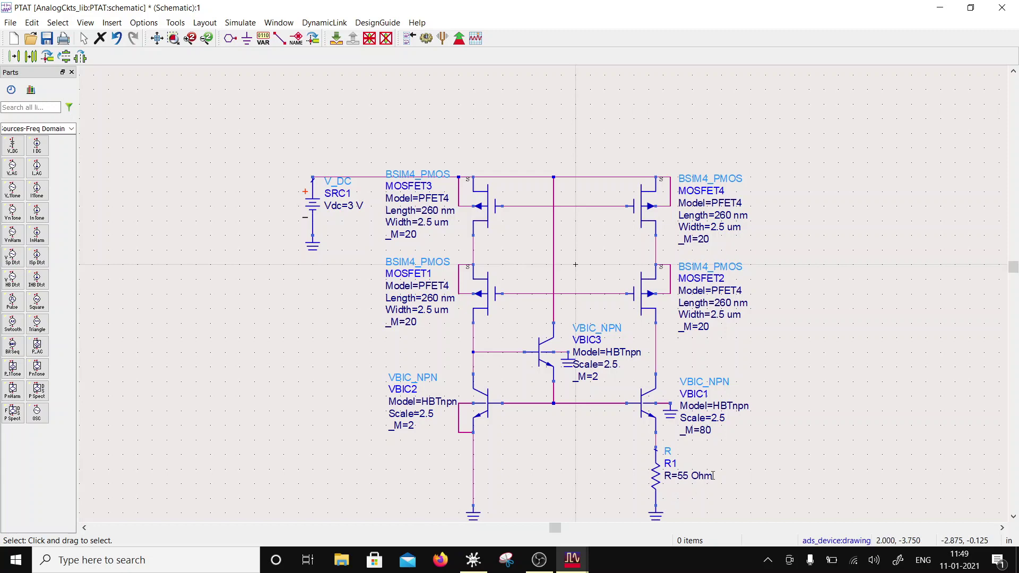
{"action": "scroll", "coordinate": [661, 389], "scroll_direction": "down", "scroll_amount": 1}
{"action": "scroll", "coordinate": [631, 350], "scroll_direction": "up", "scroll_amount": 1}
{"action": "scroll", "coordinate": [603, 317], "scroll_direction": "down", "scroll_amount": 1}
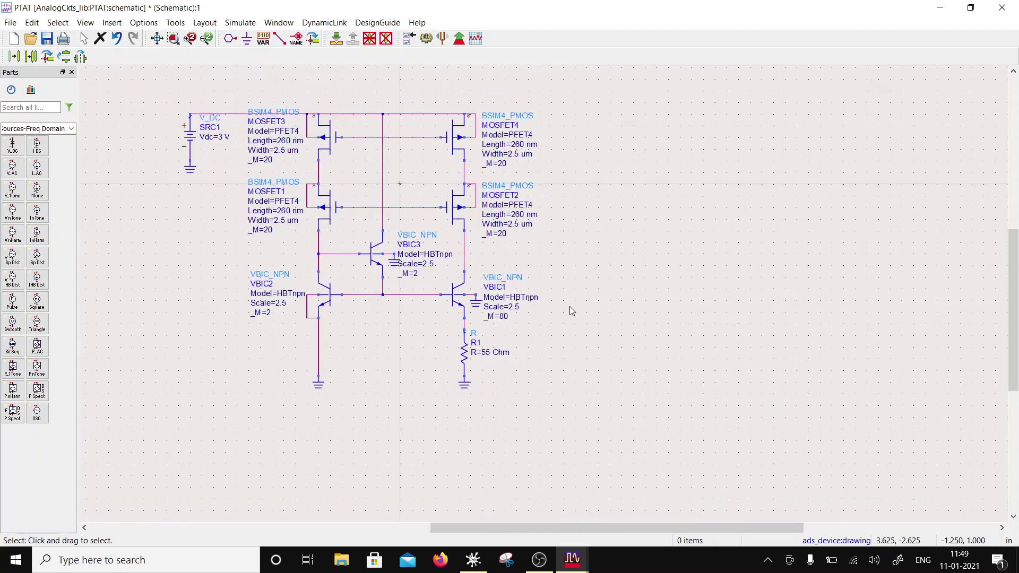
{"action": "scroll", "coordinate": [569, 306], "scroll_direction": "up", "scroll_amount": 1}
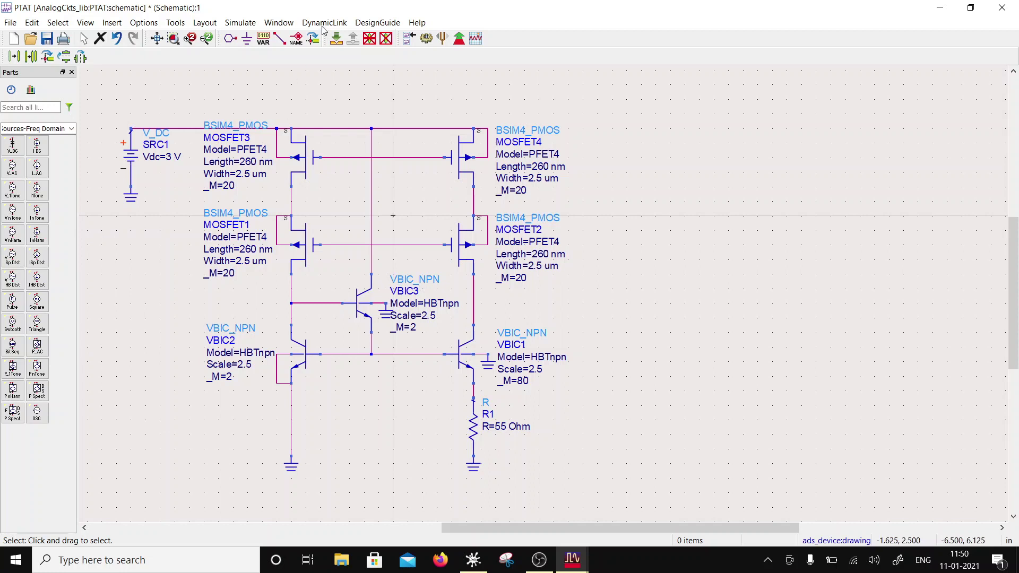
{"action": "left_click", "coordinate": [47, 37]}
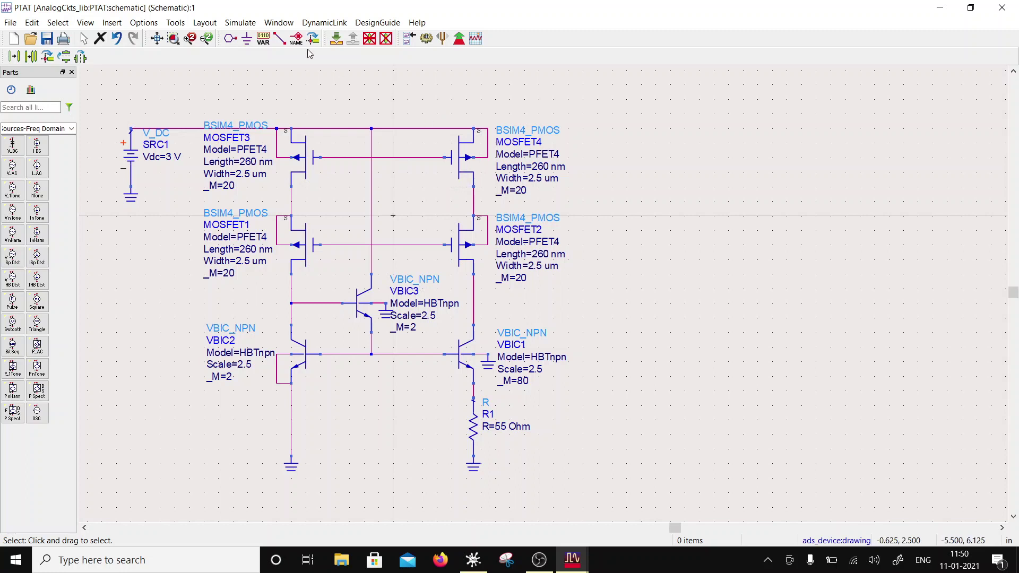
- Diode-connect MOSFET4 and MOSFET2 by wiring each one's gate line to its own drain
{"action": "left_click", "coordinate": [280, 38]}
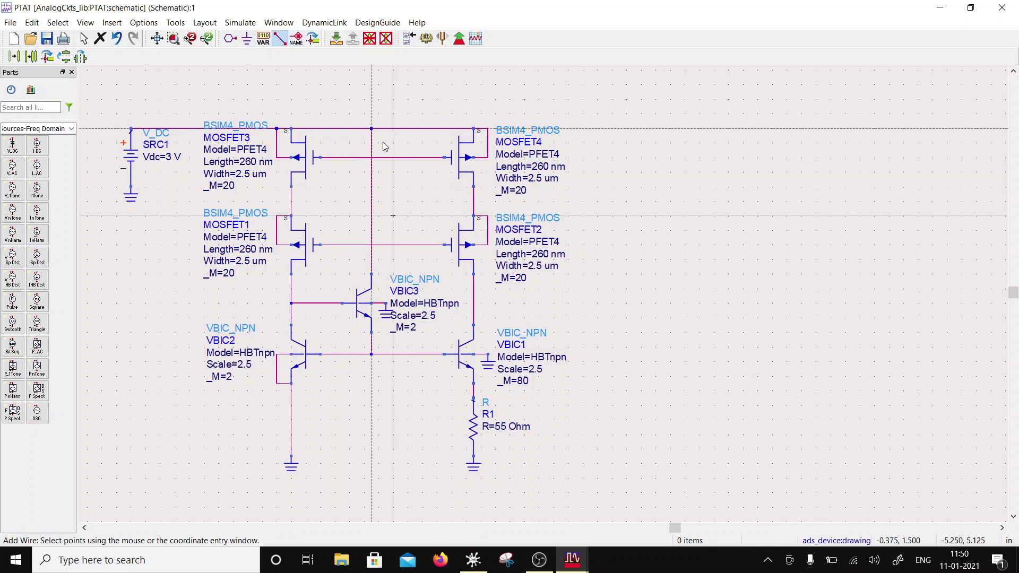
{"action": "left_click", "coordinate": [407, 157]}
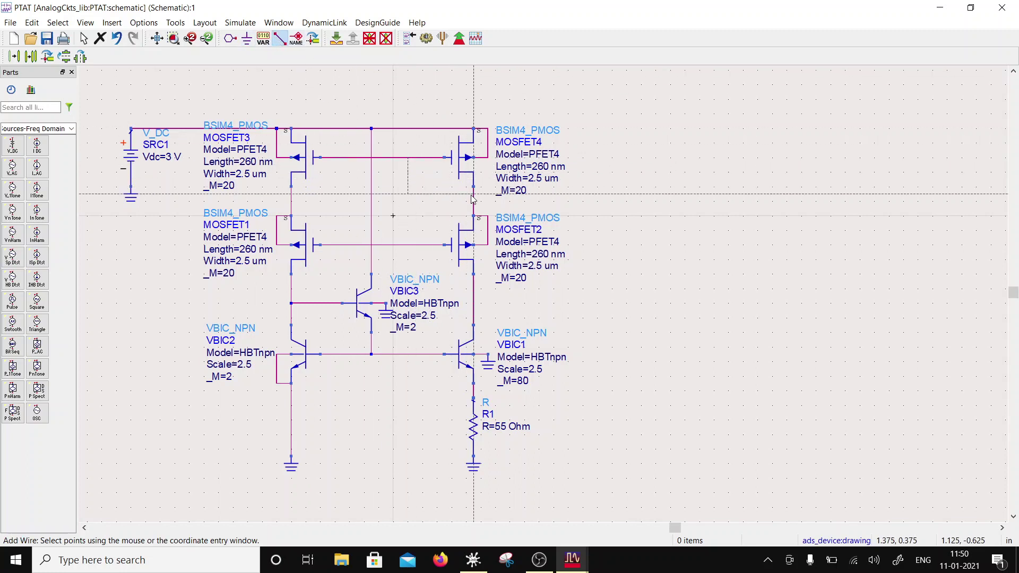
{"action": "left_click", "coordinate": [473, 194]}
{"action": "left_click", "coordinate": [408, 245]}
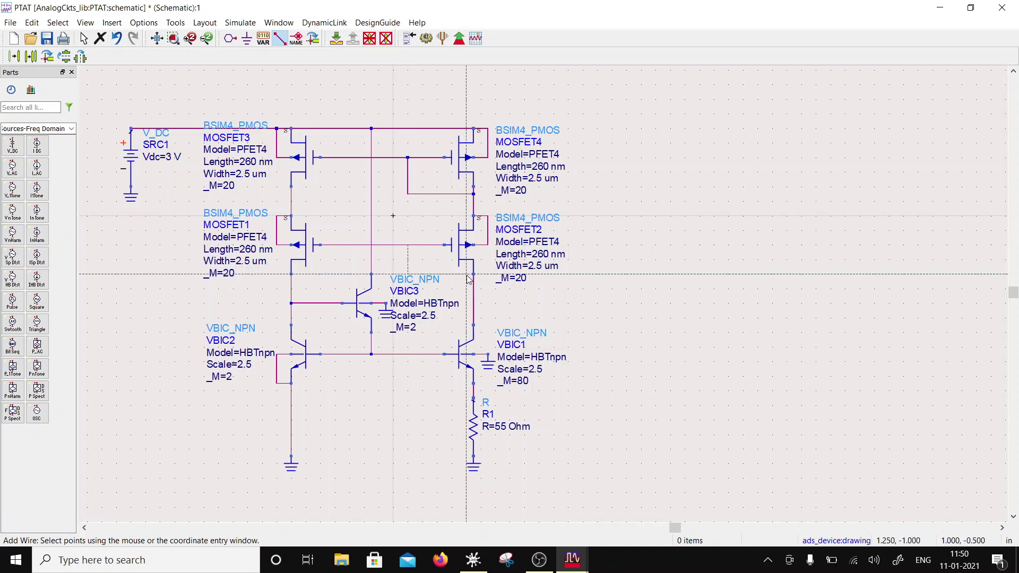
{"action": "left_click", "coordinate": [474, 274]}
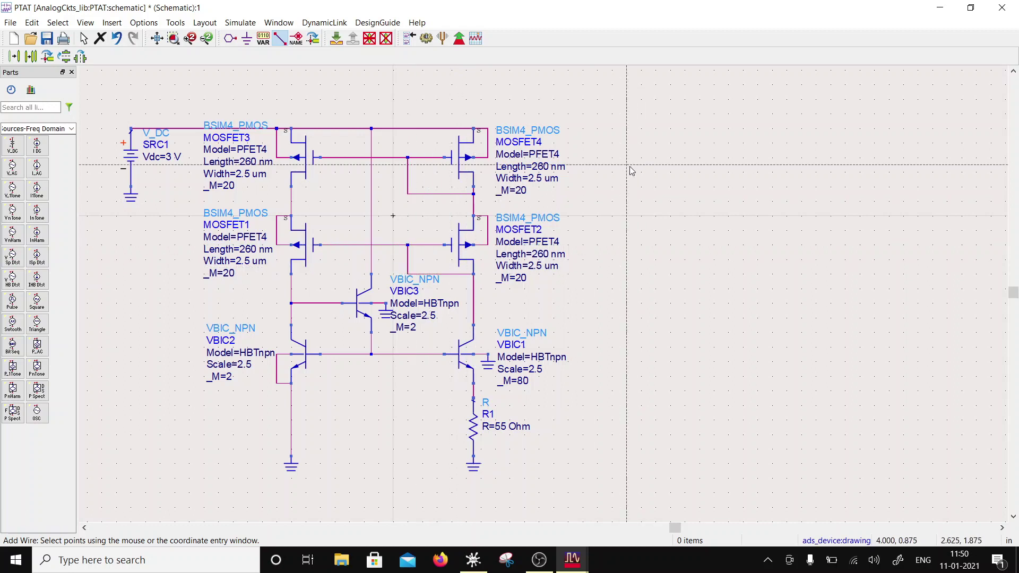
{"action": "key", "text": "Escape"}
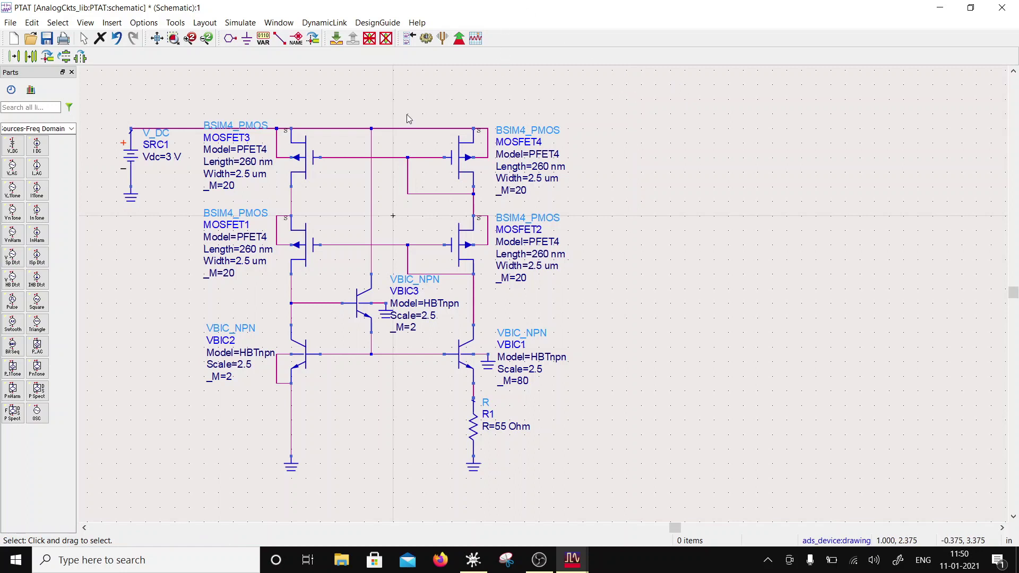
- Copy MOSFET4 and MOSFET2 with their local wires and place the copies as a third branch beyond the VBIC1 branch
{"action": "left_click", "coordinate": [30, 56]}
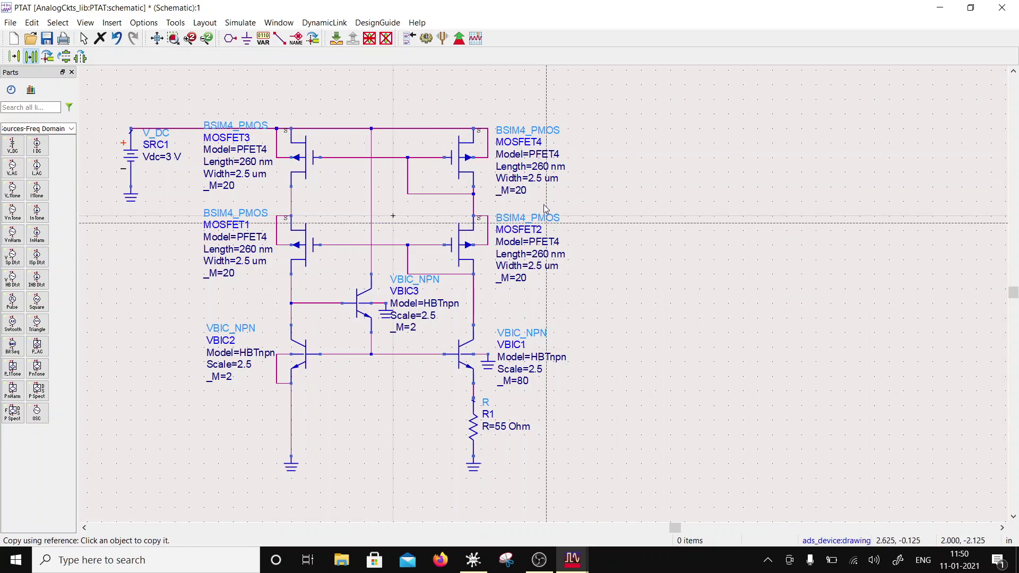
{"action": "left_click", "coordinate": [84, 42]}
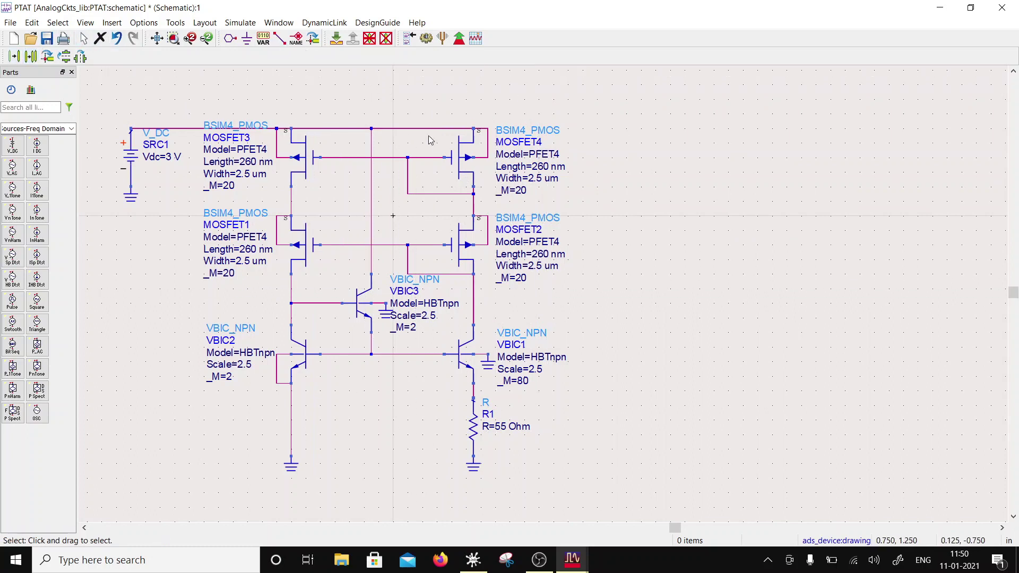
{"action": "left_click", "coordinate": [423, 100]}
{"action": "left_click", "coordinate": [552, 295]}
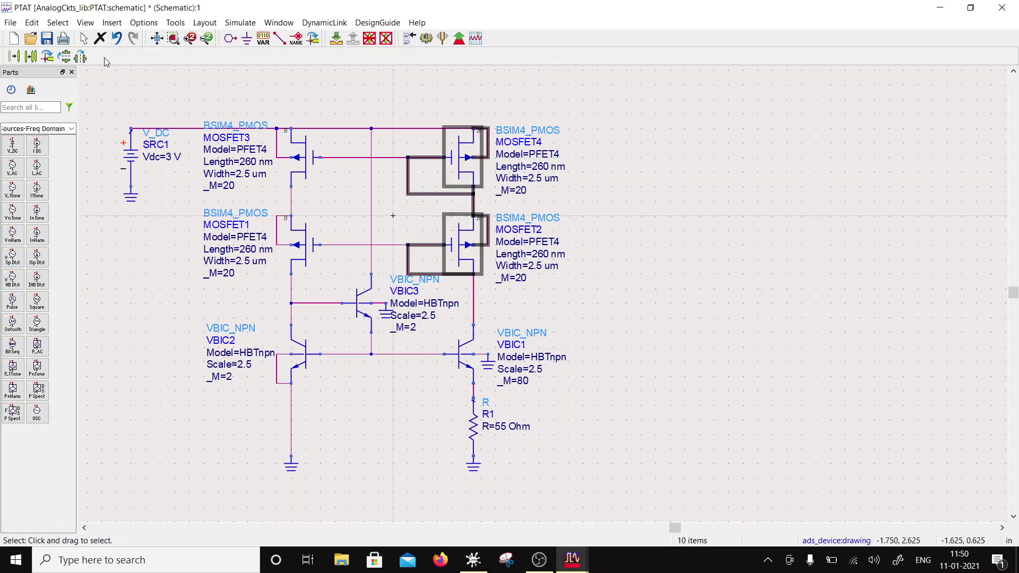
{"action": "left_click", "coordinate": [31, 56]}
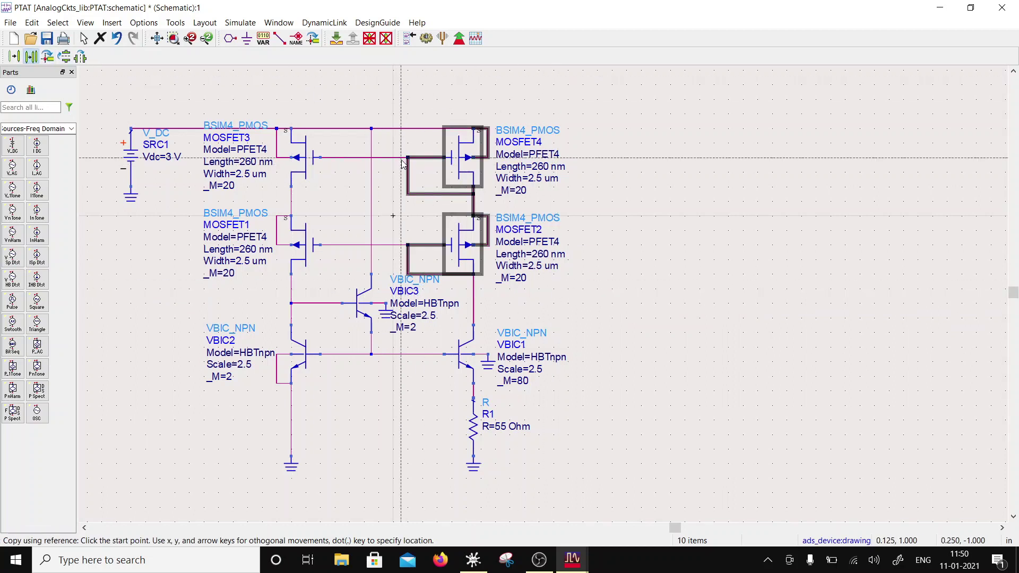
{"action": "left_click", "coordinate": [407, 157]}
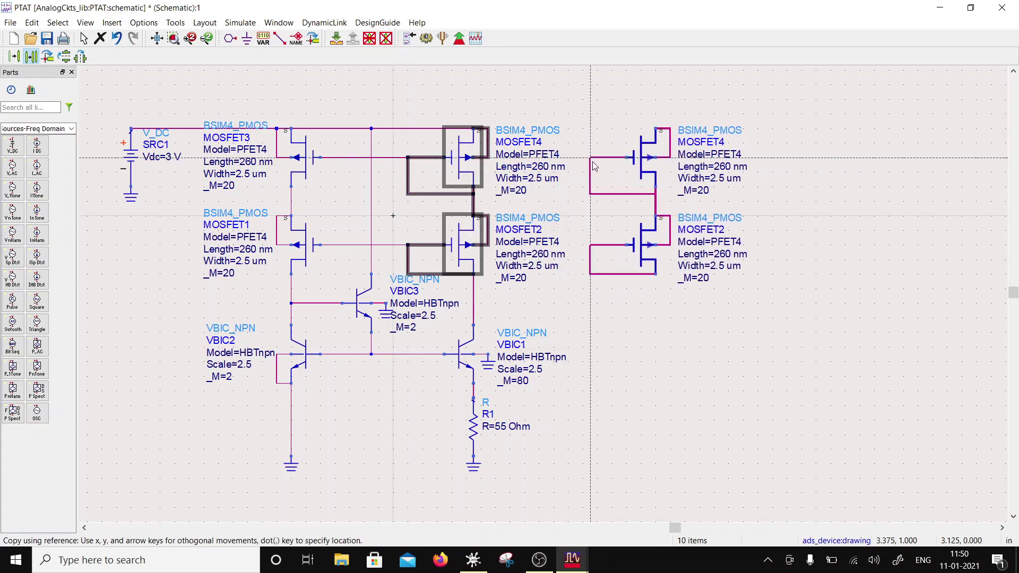
{"action": "left_click", "coordinate": [595, 166]}
- Extend the supply rail with a wire from MOSFET4's source to MOSFET6's source
{"action": "left_click", "coordinate": [280, 38]}
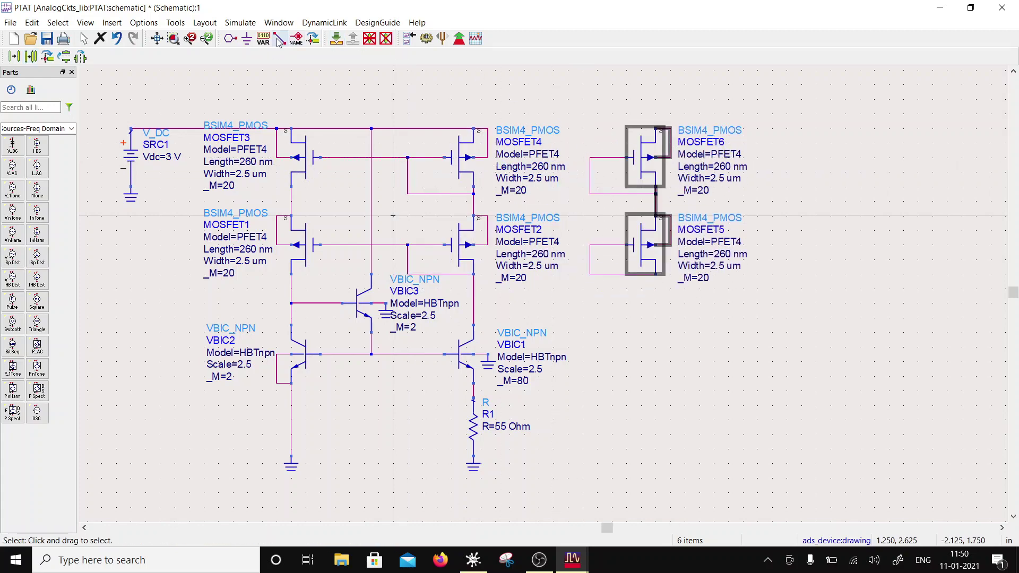
{"action": "left_click", "coordinate": [626, 128]}
{"action": "left_click", "coordinate": [487, 129]}
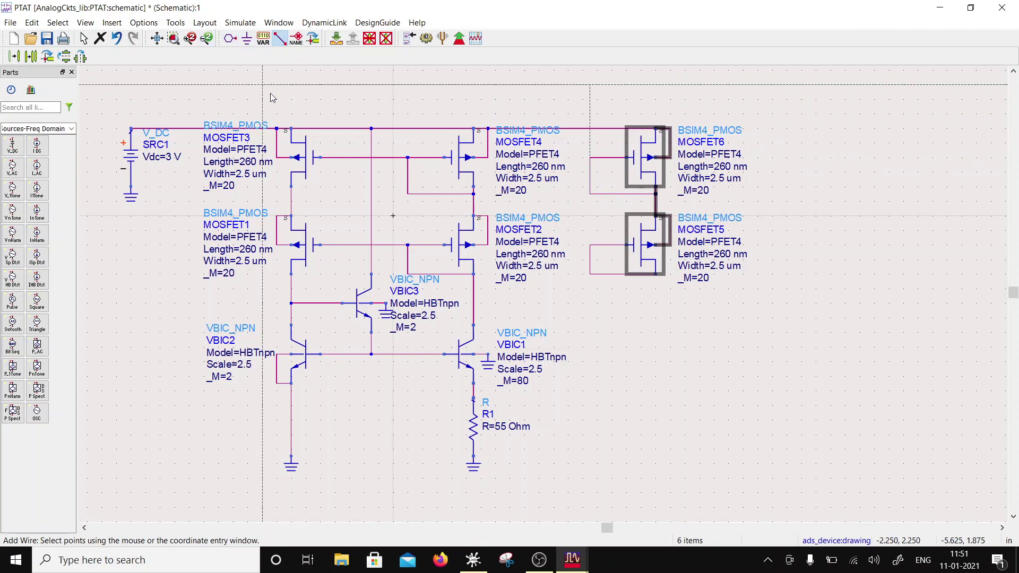
{"action": "key", "text": "Escape"}
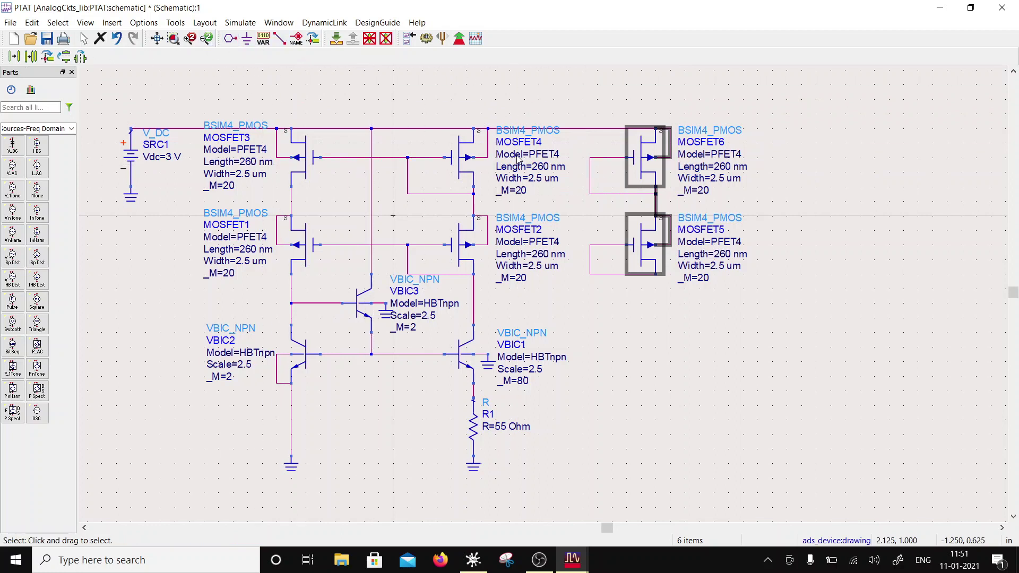
- Delete the copied gate-to-drain wires of MOSFET6 and MOSFET5
{"action": "left_click", "coordinate": [609, 194]}
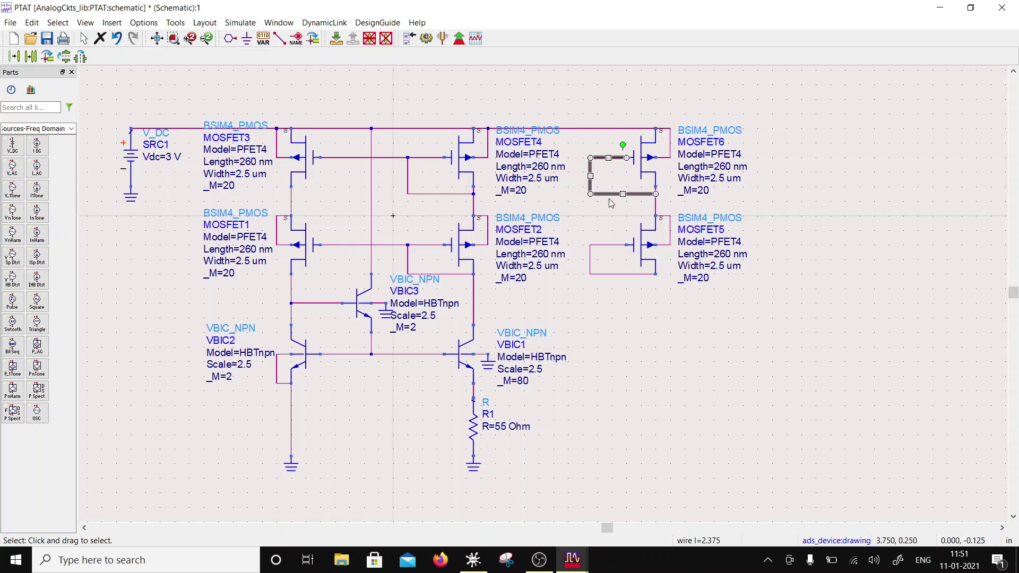
{"action": "key", "text": "Delete"}
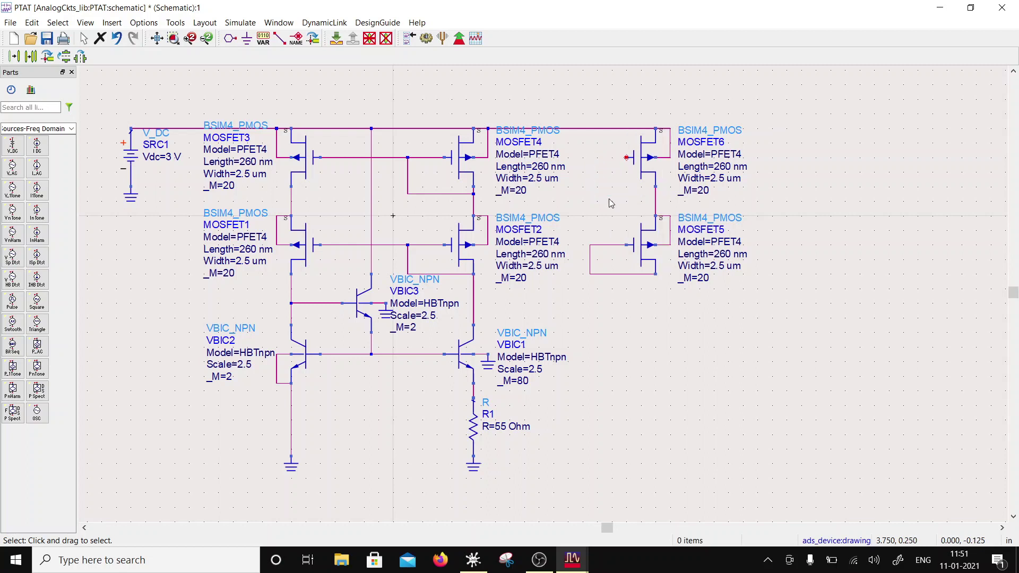
{"action": "left_click", "coordinate": [617, 275]}
{"action": "key", "text": "Delete"}
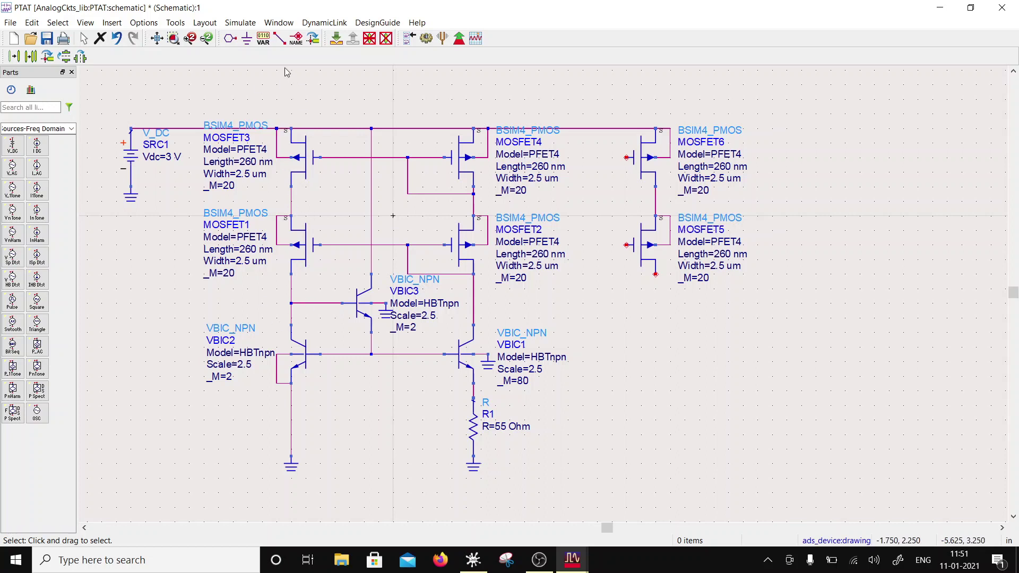
- Wire the gates of MOSFET6 and MOSFET5 to the drains of MOSFET4 and MOSFET2, shifting the upper wire's vertical segment to MOSFET6's gate
{"action": "left_click", "coordinate": [280, 37]}
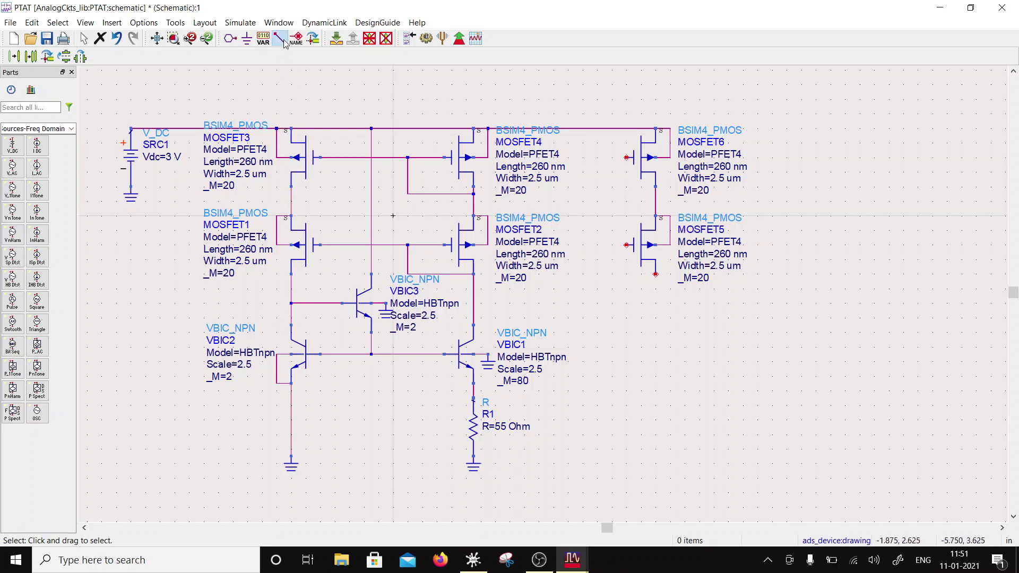
{"action": "left_click", "coordinate": [473, 194]}
{"action": "left_click", "coordinate": [628, 157]}
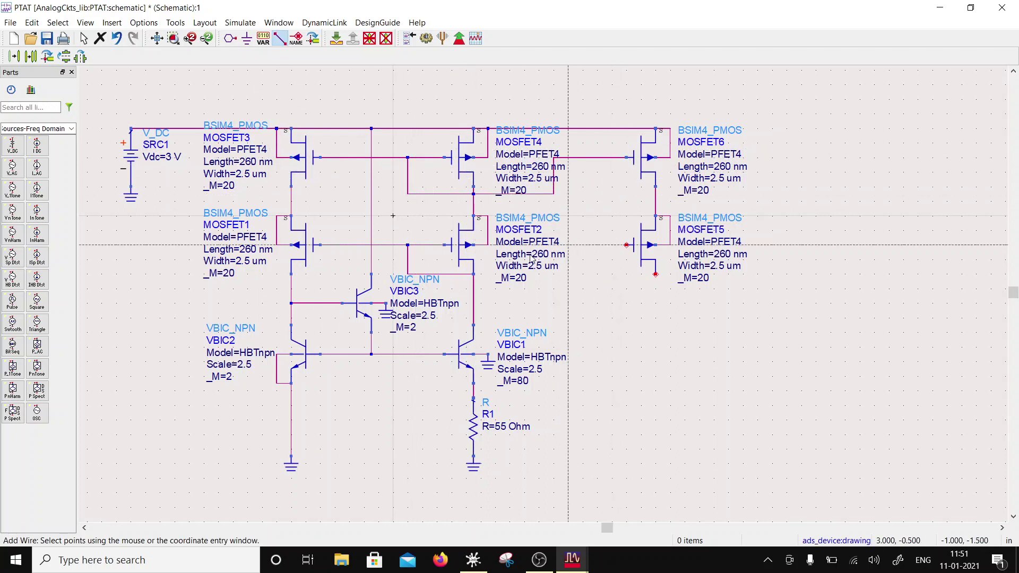
{"action": "left_click", "coordinate": [474, 274]}
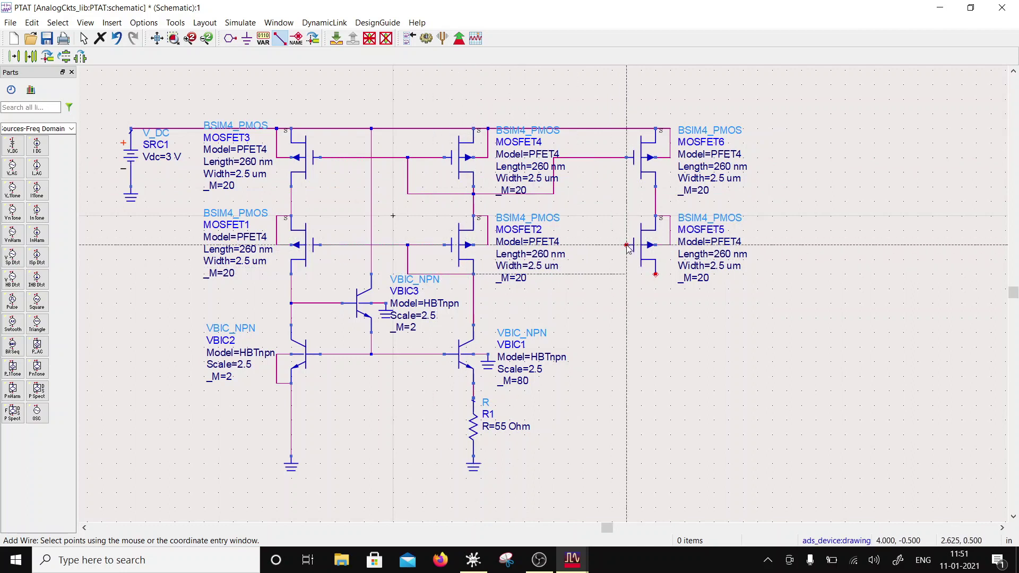
{"action": "left_click", "coordinate": [627, 245]}
{"action": "key", "text": "Escape"}
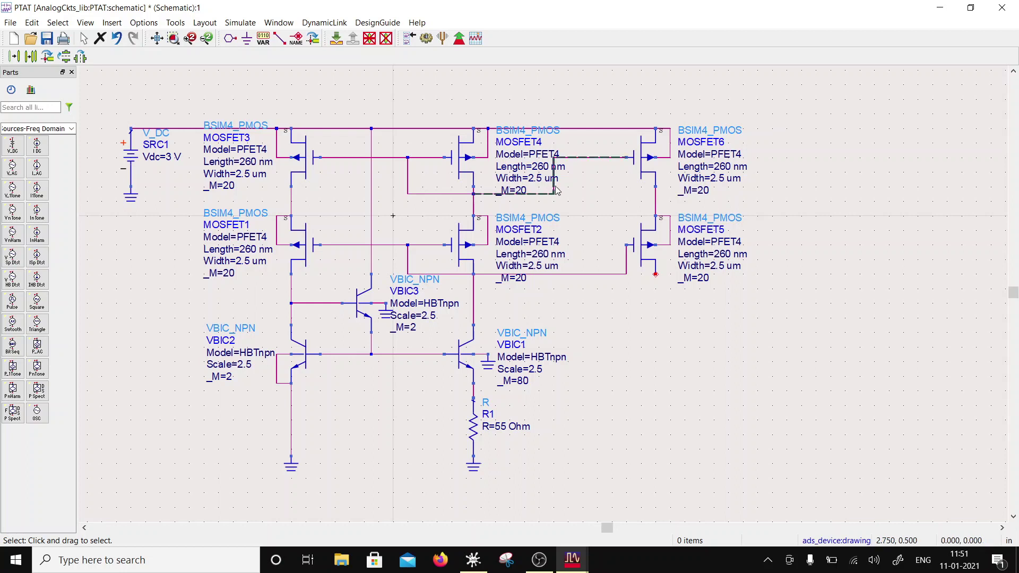
{"action": "left_click_drag", "start_coordinate": [553, 180], "coordinate": [626, 178]}
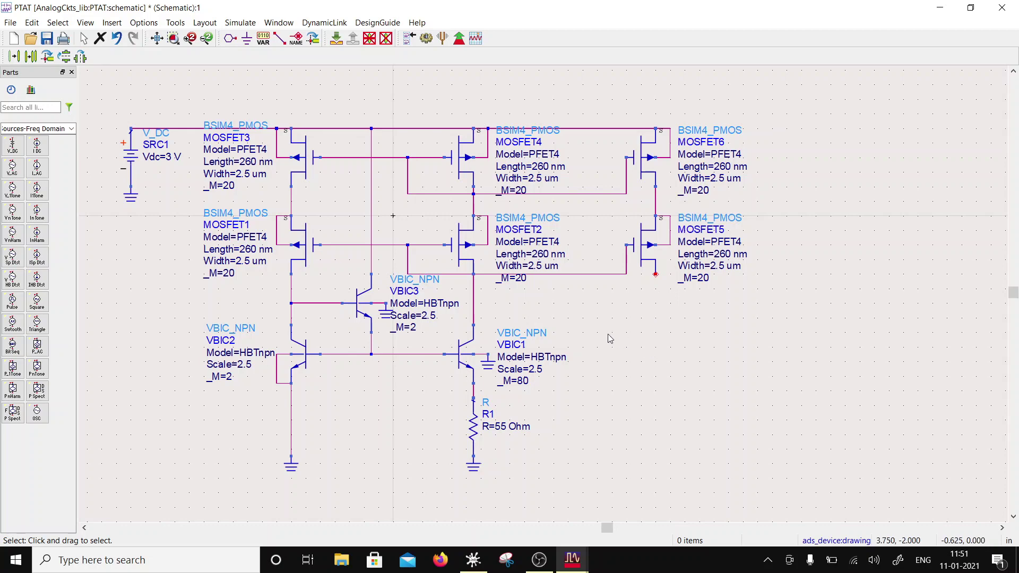
- Place a current probe (I_Probe) below MOSFET5 and wire its upper terminal to MOSFET5's drain
{"action": "left_click", "coordinate": [73, 128]}
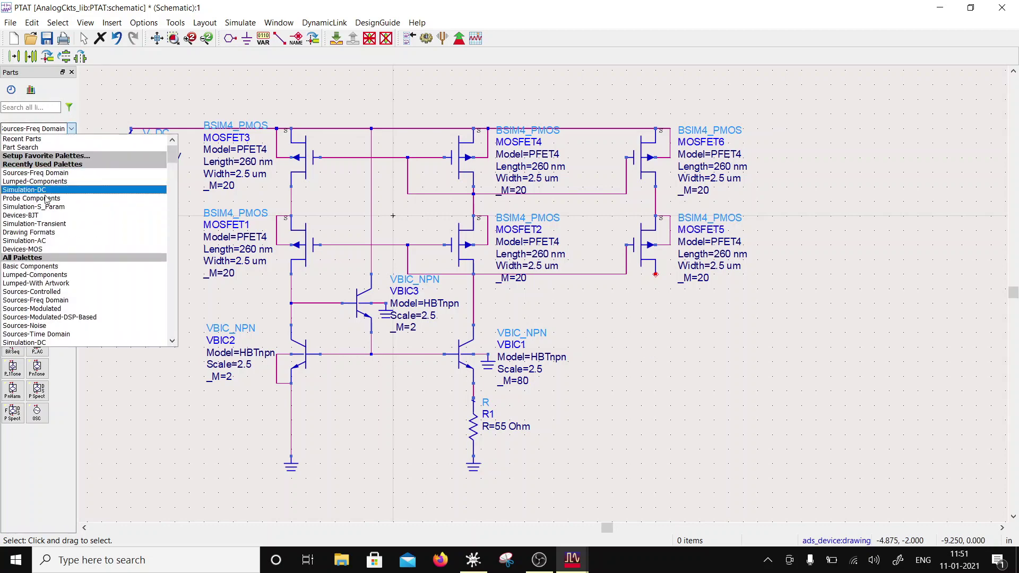
{"action": "left_click", "coordinate": [21, 204]}
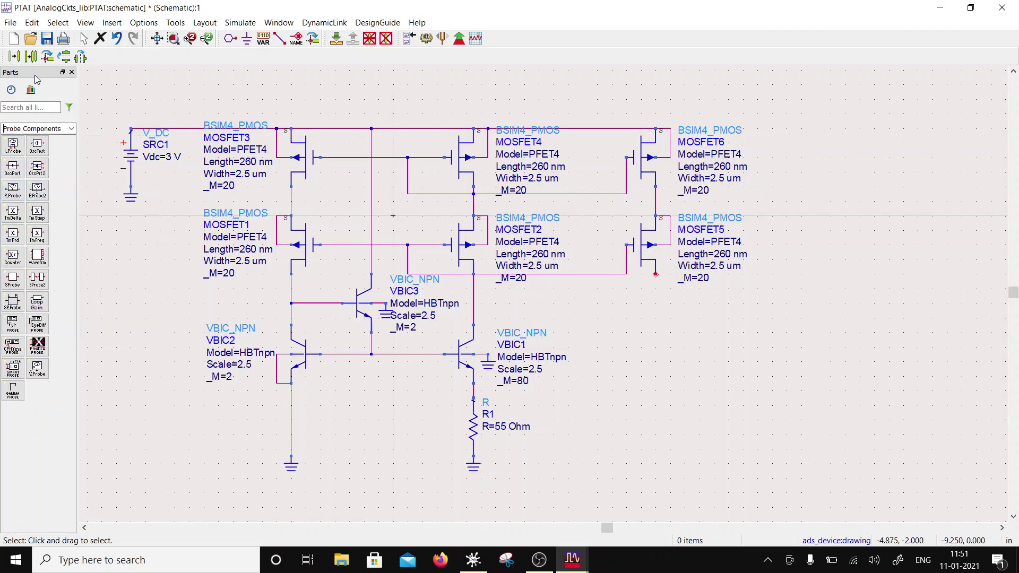
{"action": "left_click", "coordinate": [16, 143]}
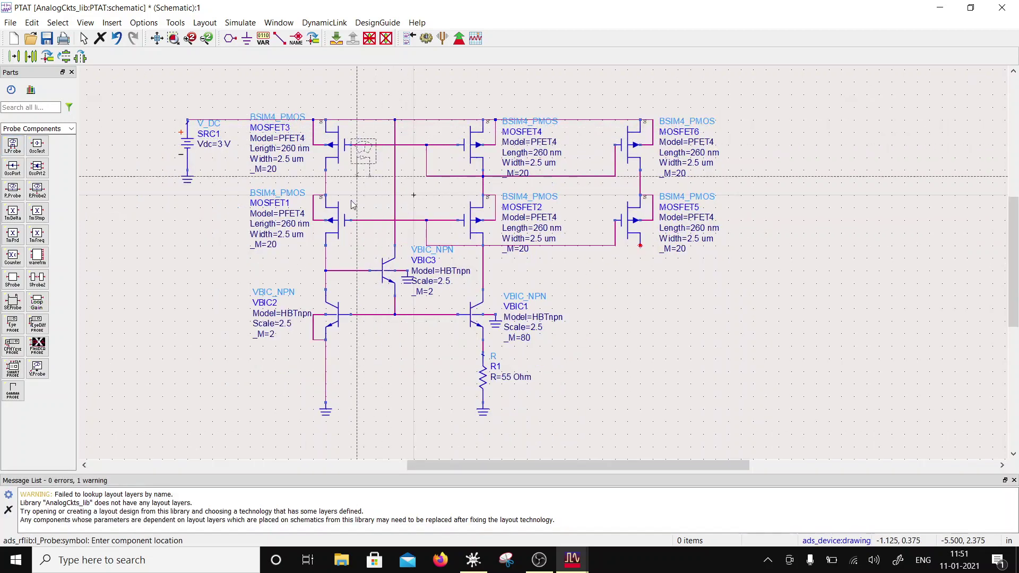
{"action": "left_click", "coordinate": [1014, 480]}
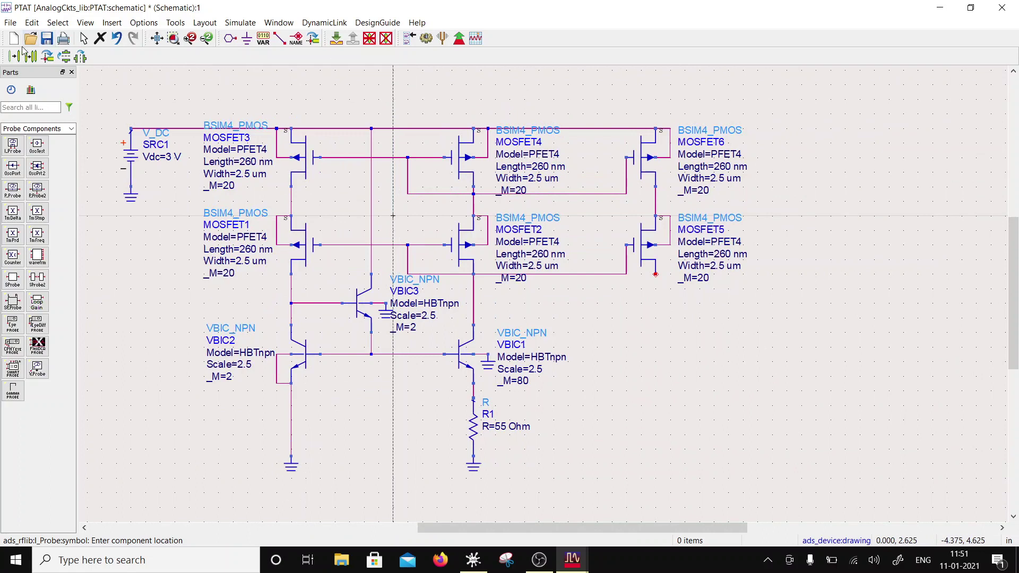
{"action": "left_click", "coordinate": [656, 303]}
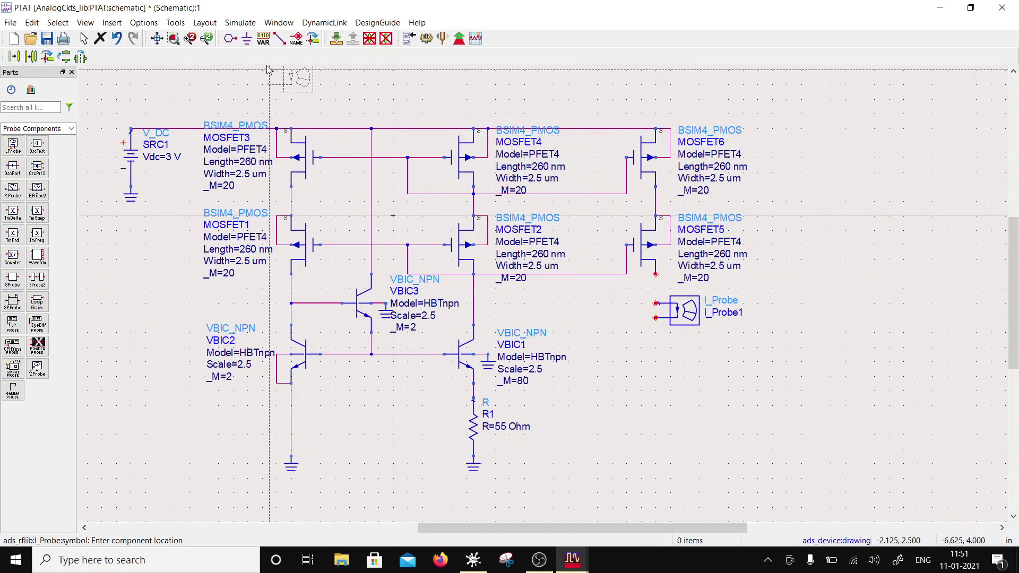
{"action": "left_click", "coordinate": [279, 38]}
{"action": "left_click", "coordinate": [656, 303]}
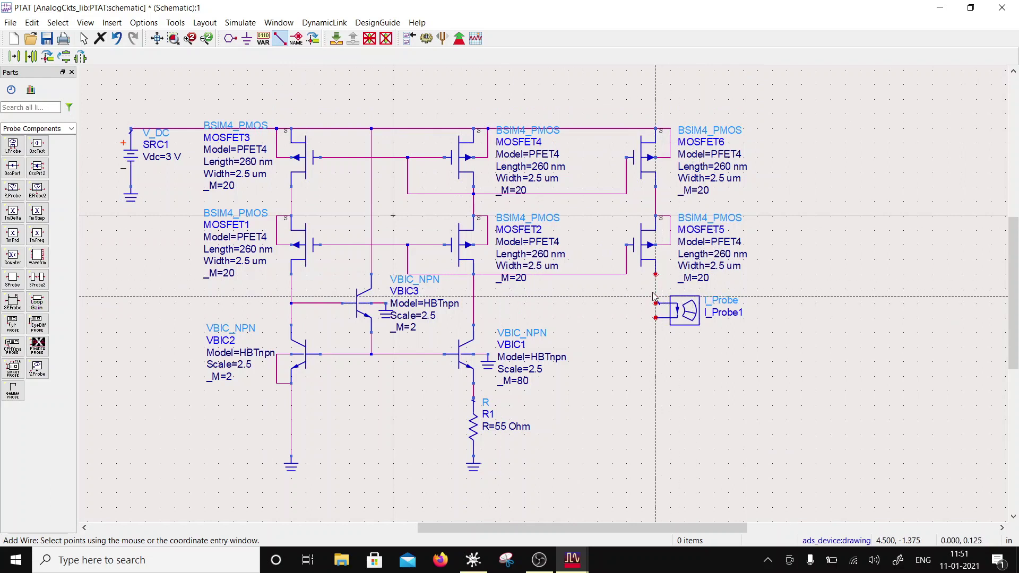
{"action": "left_click", "coordinate": [655, 274]}
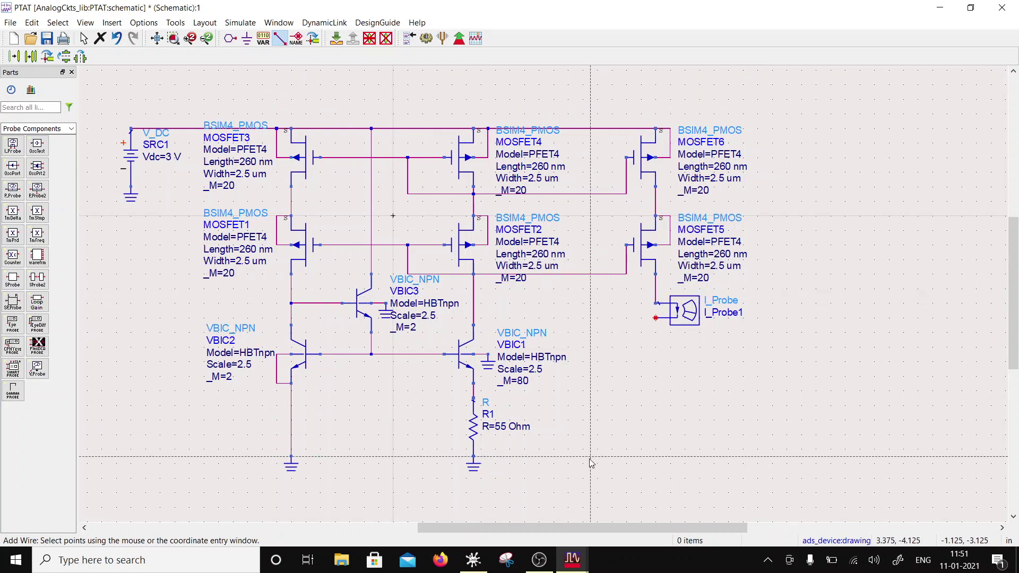
{"action": "key", "text": "Escape"}
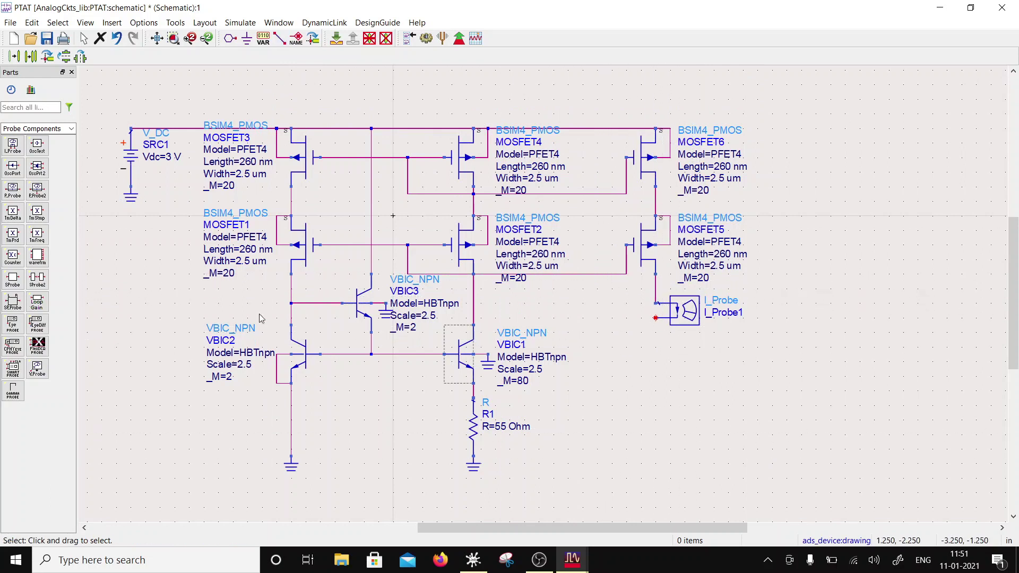
- Copy the DC supply and its ground to below the current probe and set the copy's Vdc to 1.2 V
{"action": "left_click_drag", "start_coordinate": [105, 97], "coordinate": [155, 215]}
{"action": "left_click", "coordinate": [155, 214]}
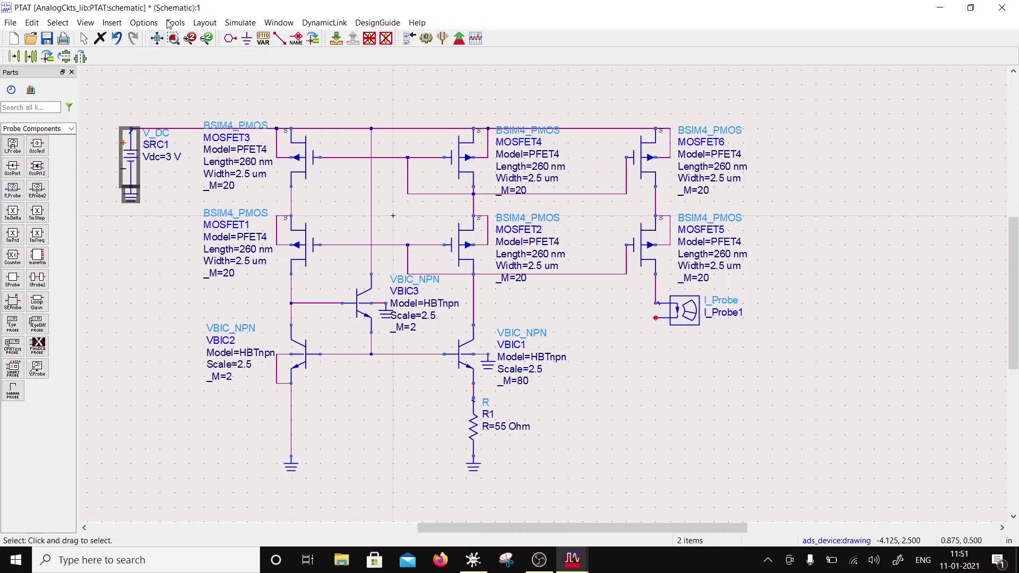
{"action": "left_click", "coordinate": [31, 56]}
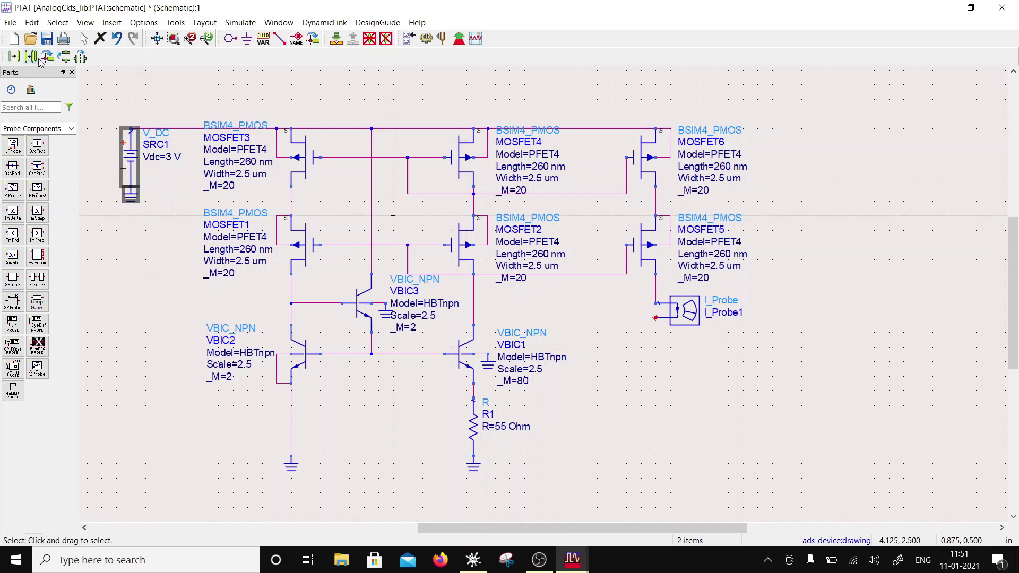
{"action": "left_click", "coordinate": [131, 129]}
{"action": "left_click", "coordinate": [656, 348]}
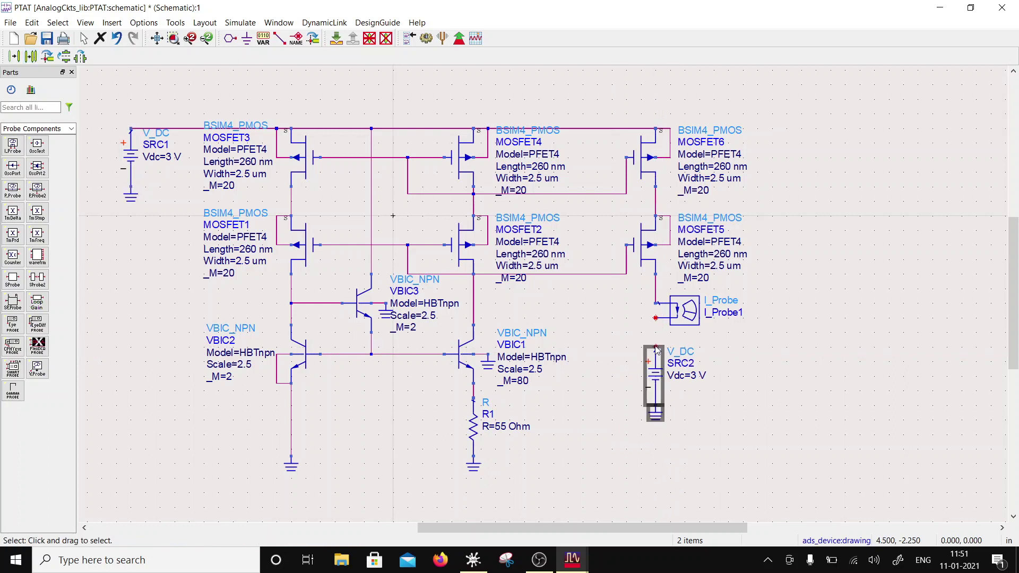
{"action": "double_click", "coordinate": [694, 375]}
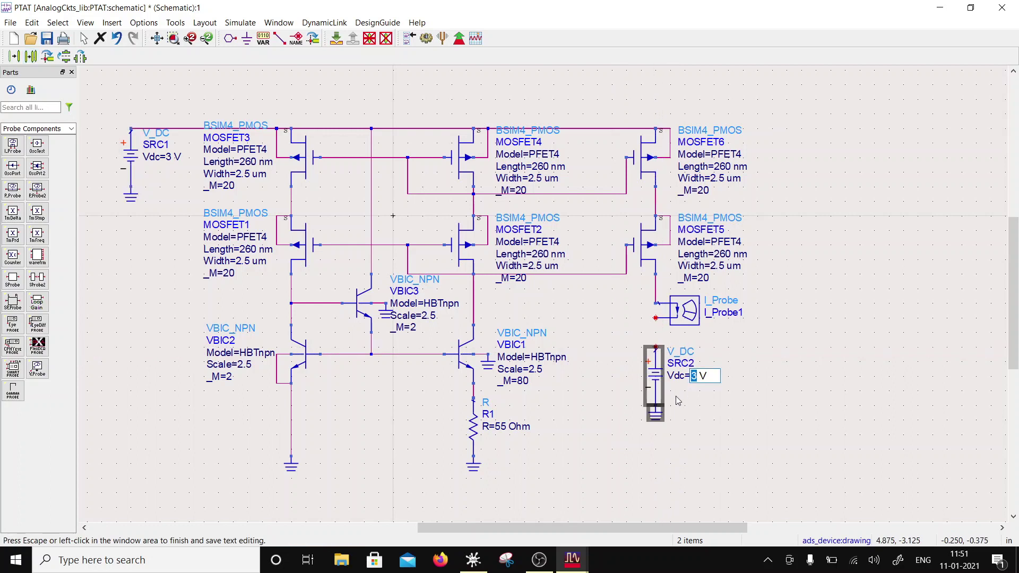
{"action": "type", "text": "1.2"}
{"action": "left_click", "coordinate": [737, 412]}
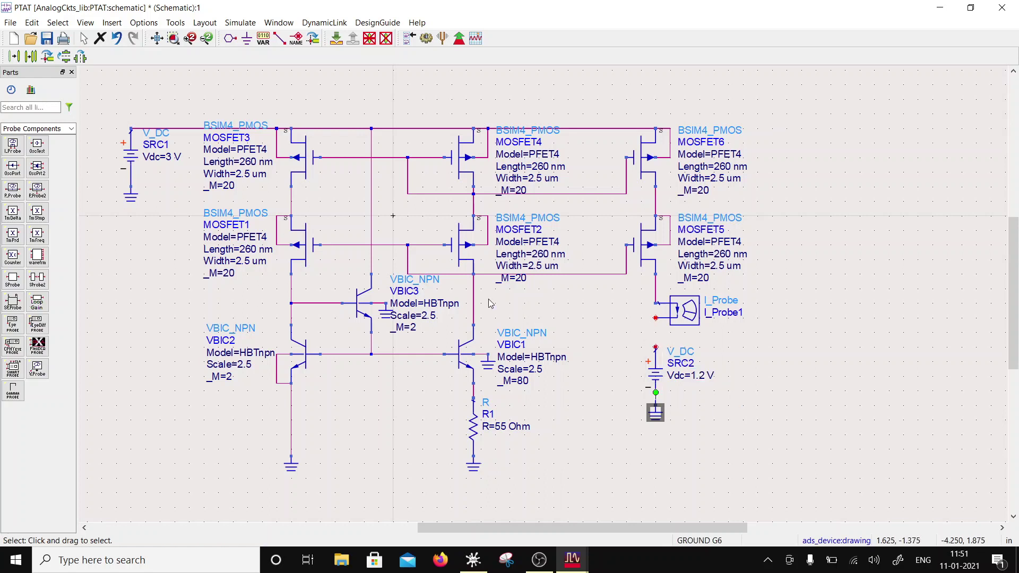
- Wire the current probe's lower terminal to the positive terminal of the 1.2 V source
{"action": "left_click", "coordinate": [263, 38]}
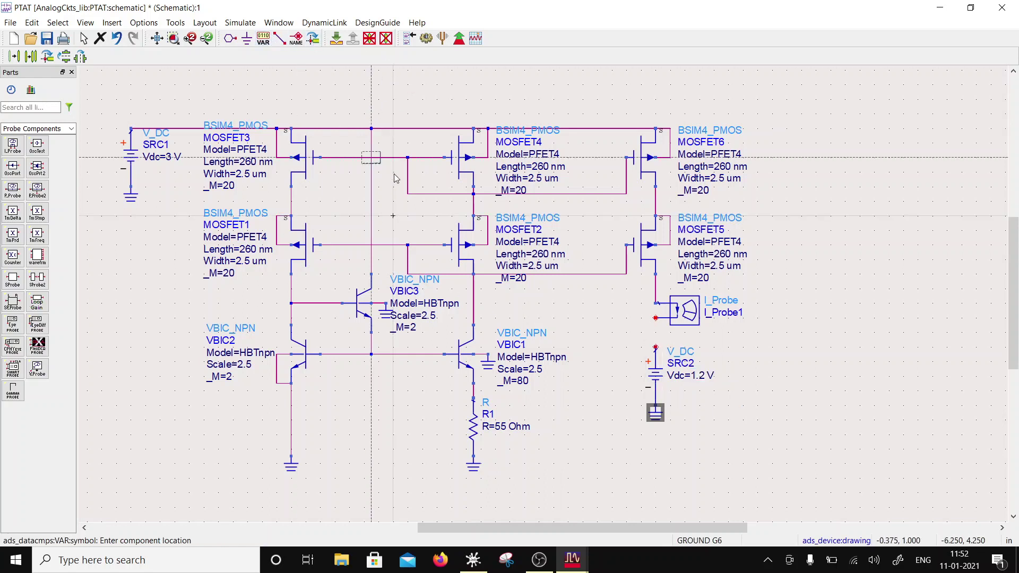
{"action": "left_click", "coordinate": [279, 38]}
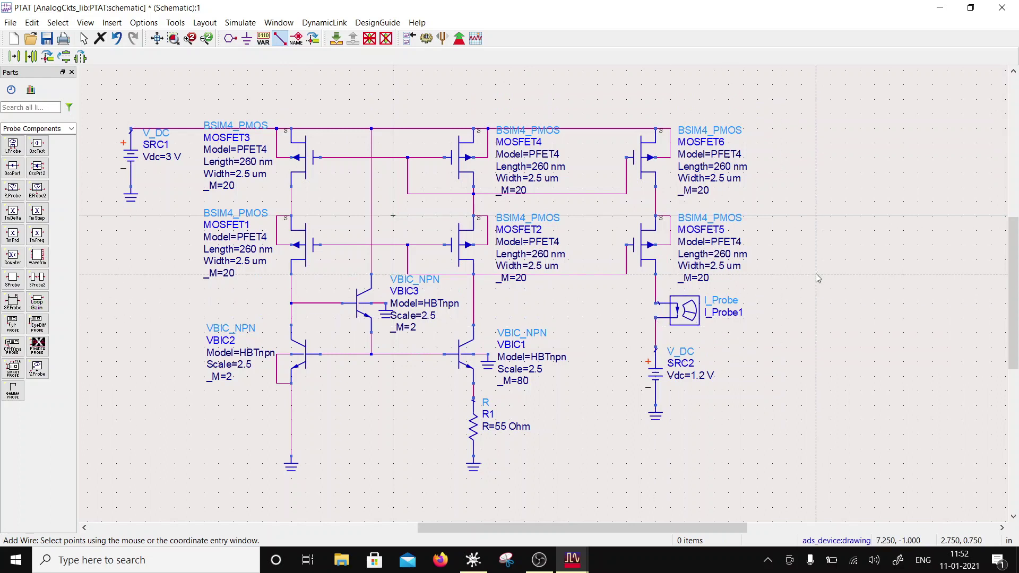
{"action": "key", "text": "Escape"}
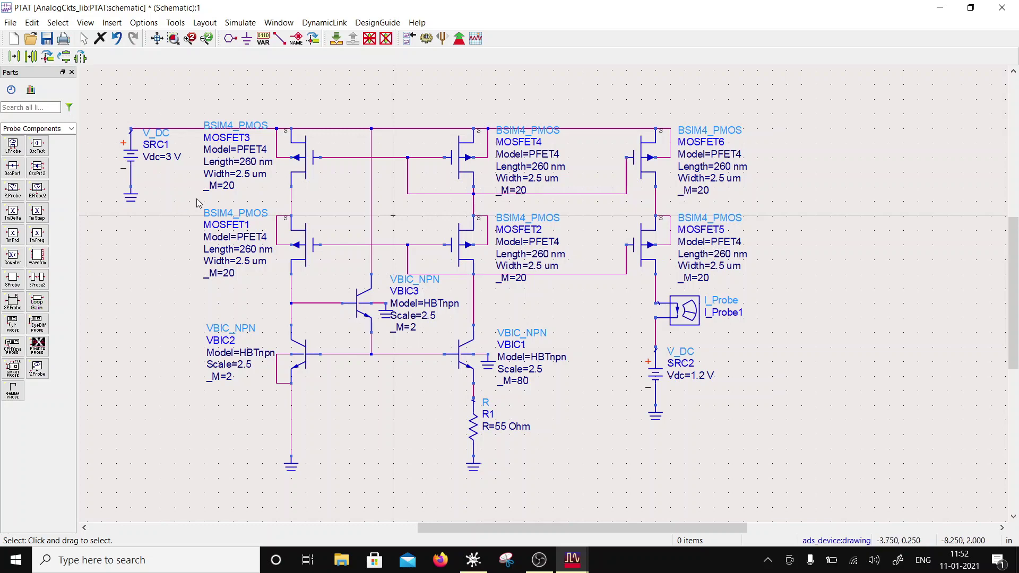
- Copy MOSFET3 to the empty area beyond the 1.2 V source branch and set the copy's _M to 2
{"action": "left_click", "coordinate": [301, 159]}
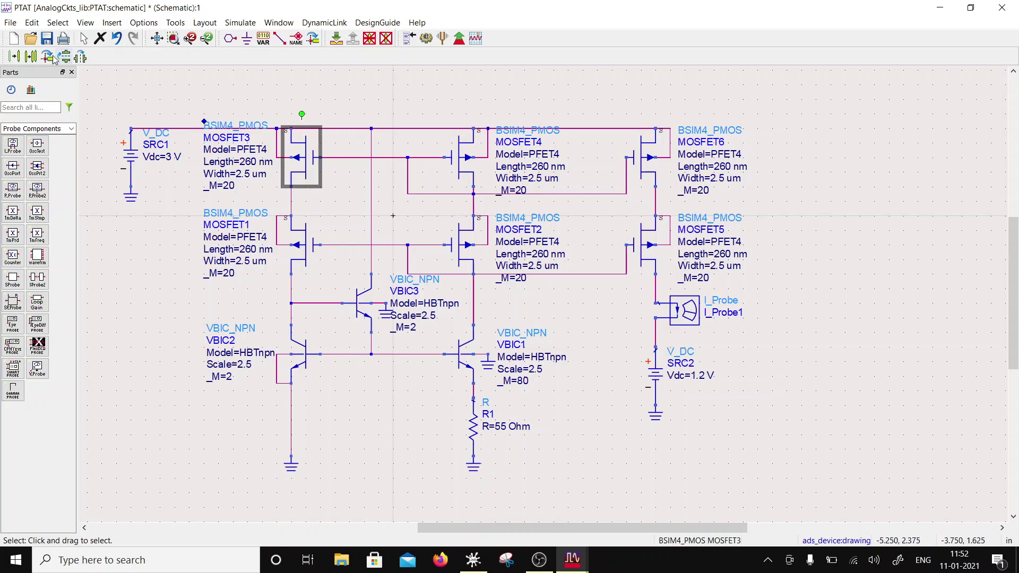
{"action": "left_click", "coordinate": [31, 56]}
{"action": "left_click", "coordinate": [299, 163]}
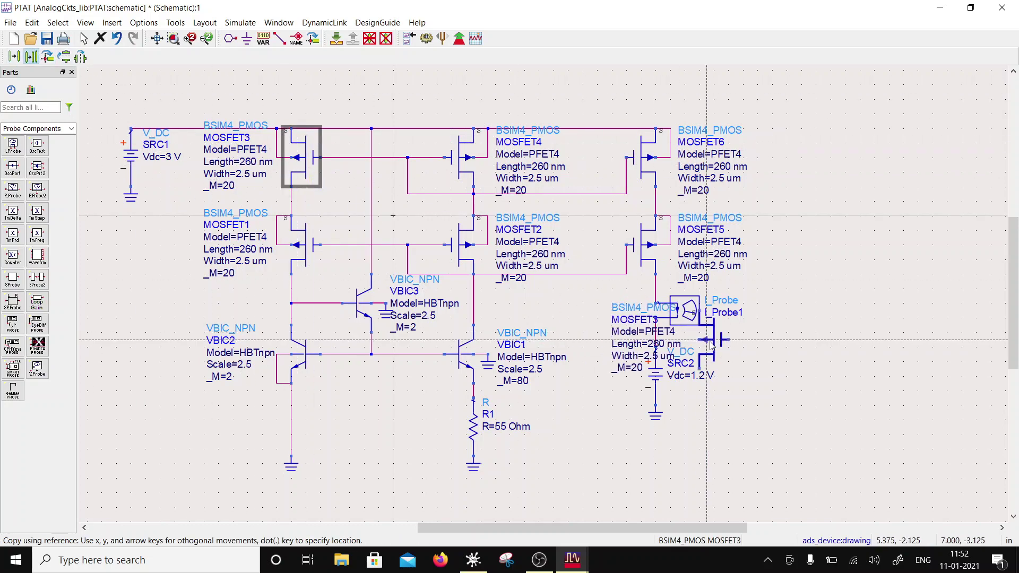
{"action": "left_click", "coordinate": [893, 357]}
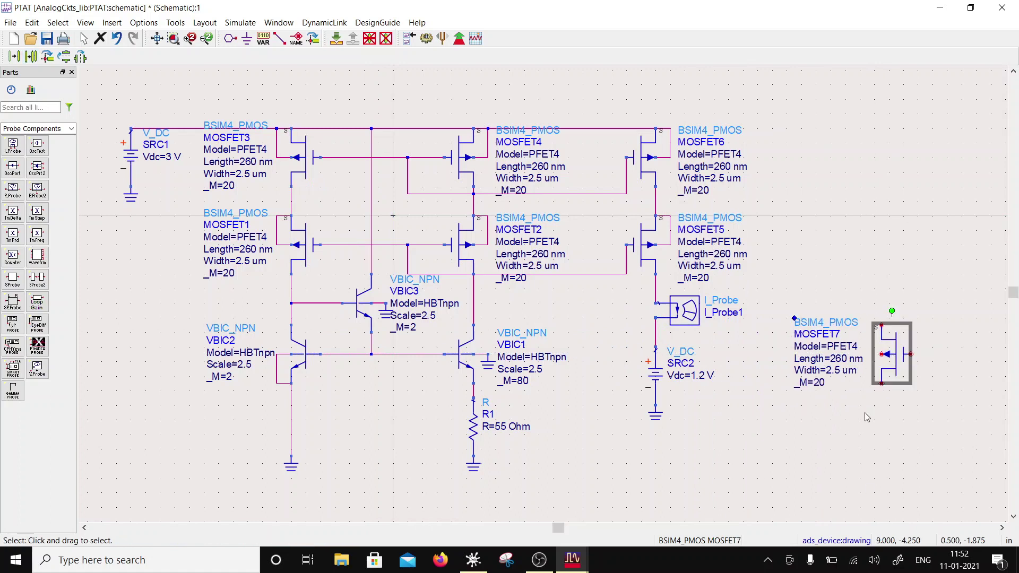
{"action": "double_click", "coordinate": [820, 383]}
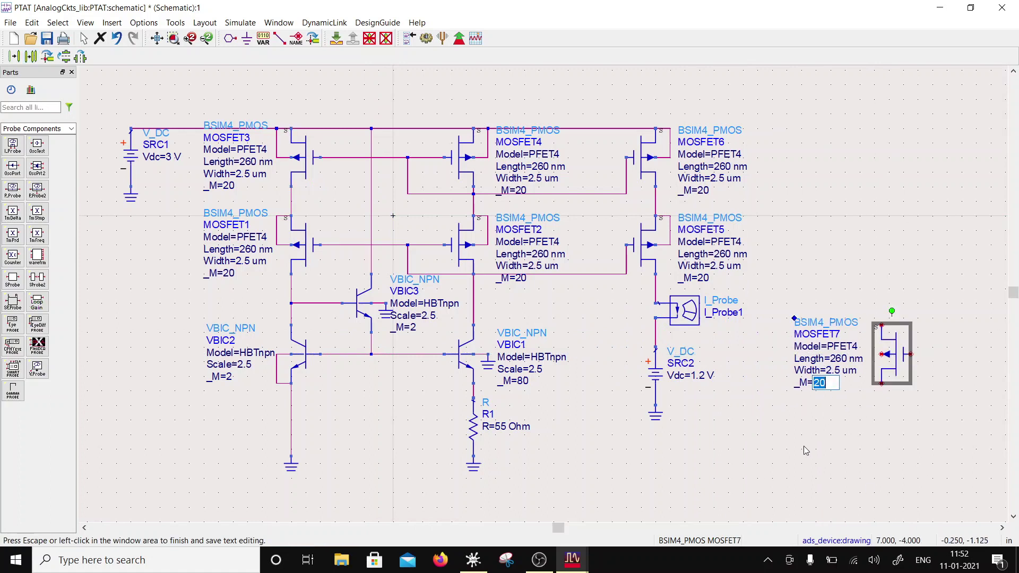
{"action": "type", "text": "2"}
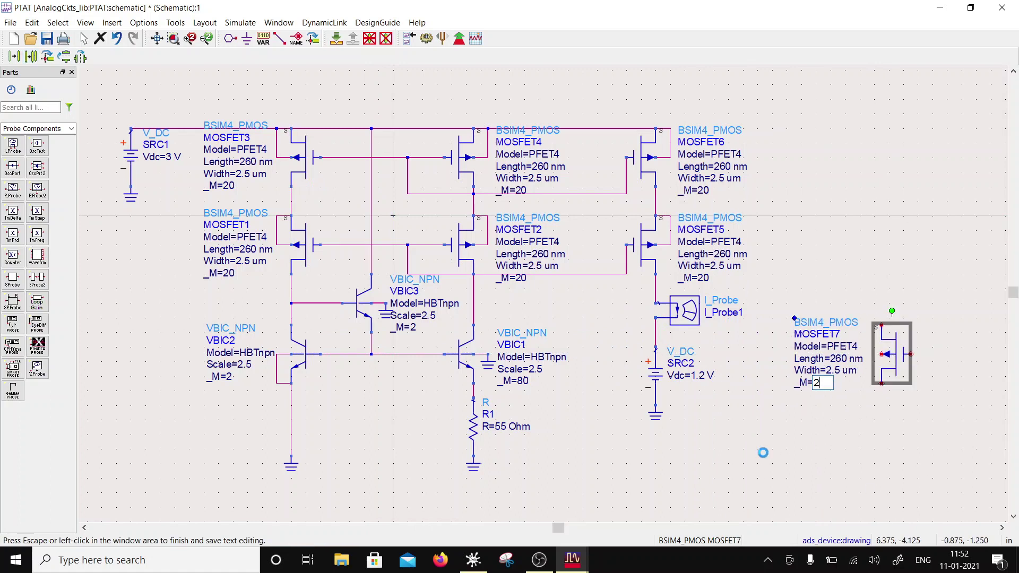
{"action": "key", "text": "Escape"}
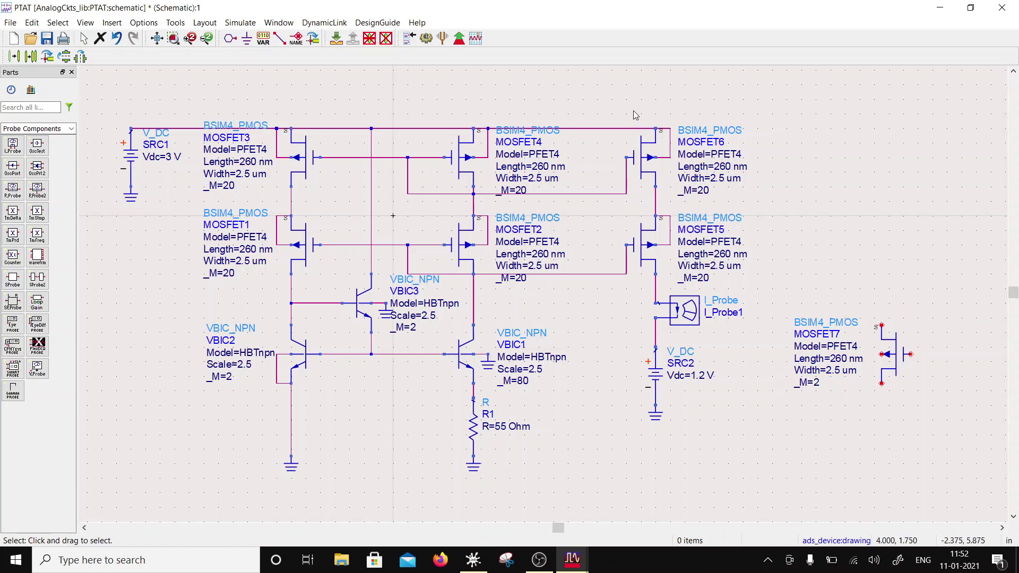
- Wire MOSFET7's source and bulk to the node between MOSFET2's drain and VBIC1's collector
{"action": "left_click", "coordinate": [280, 38]}
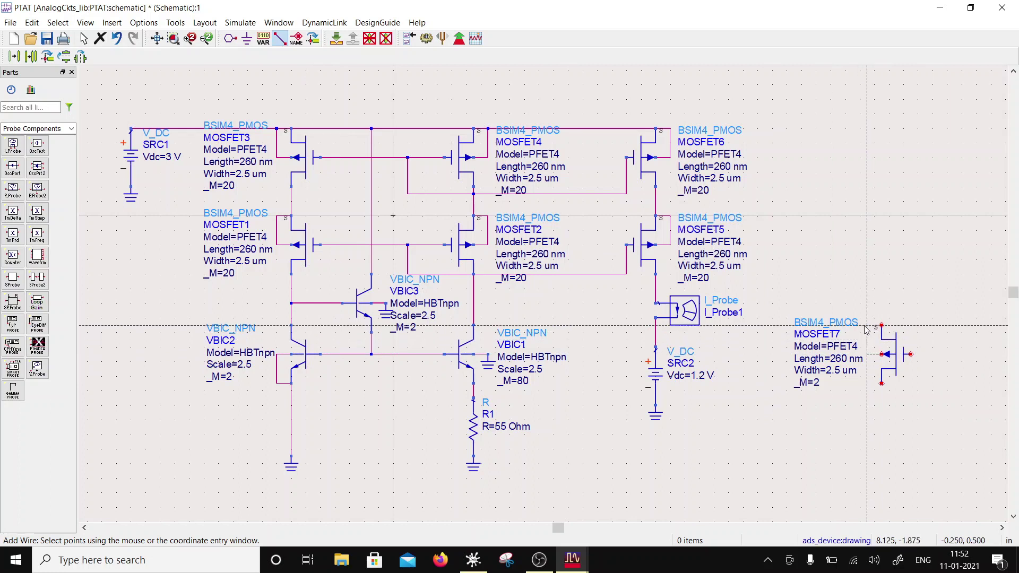
{"action": "left_click", "coordinate": [881, 324]}
{"action": "left_click", "coordinate": [472, 325]}
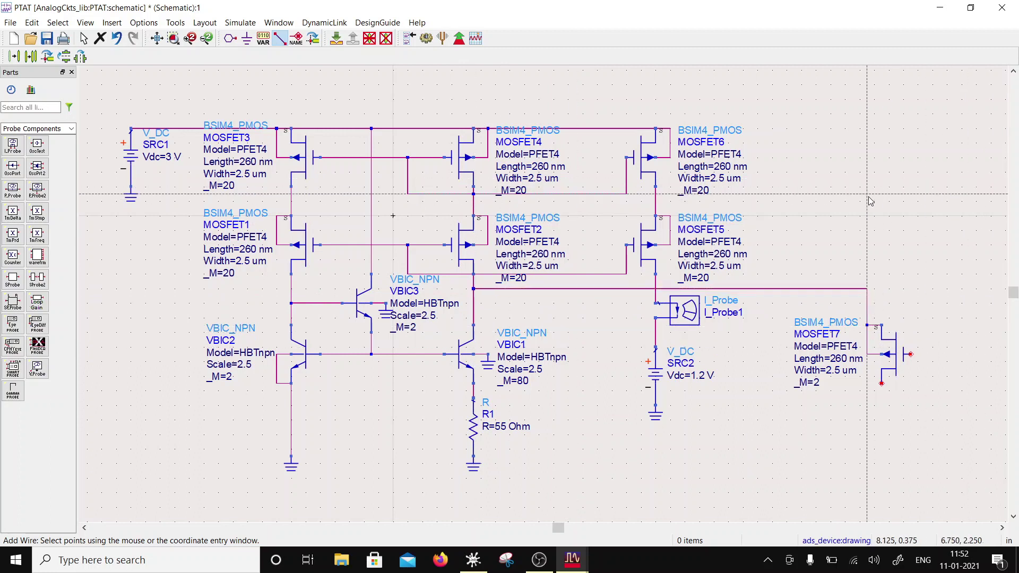
- Add a ground to MOSFET7's drain and move it lower to lengthen the connecting wire
{"action": "left_click", "coordinate": [247, 38]}
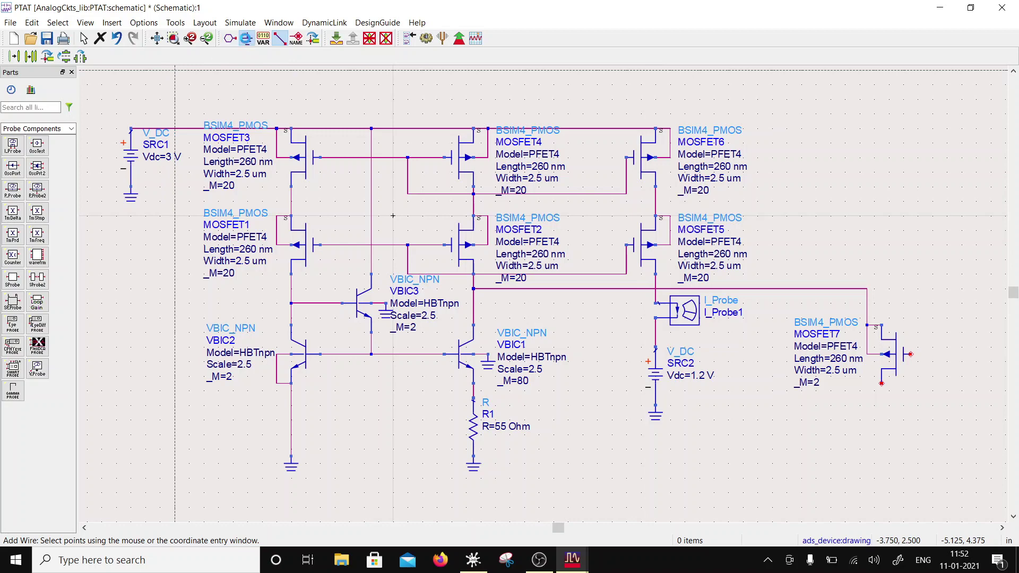
{"action": "left_click", "coordinate": [882, 385]}
{"action": "key", "text": "Escape"}
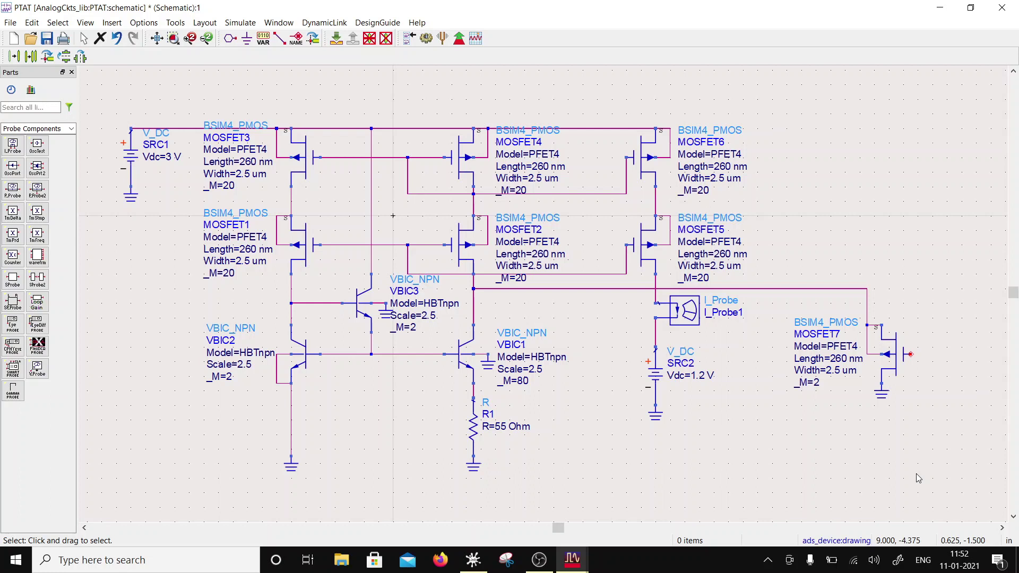
{"action": "left_click_drag", "start_coordinate": [884, 399], "coordinate": [891, 436]}
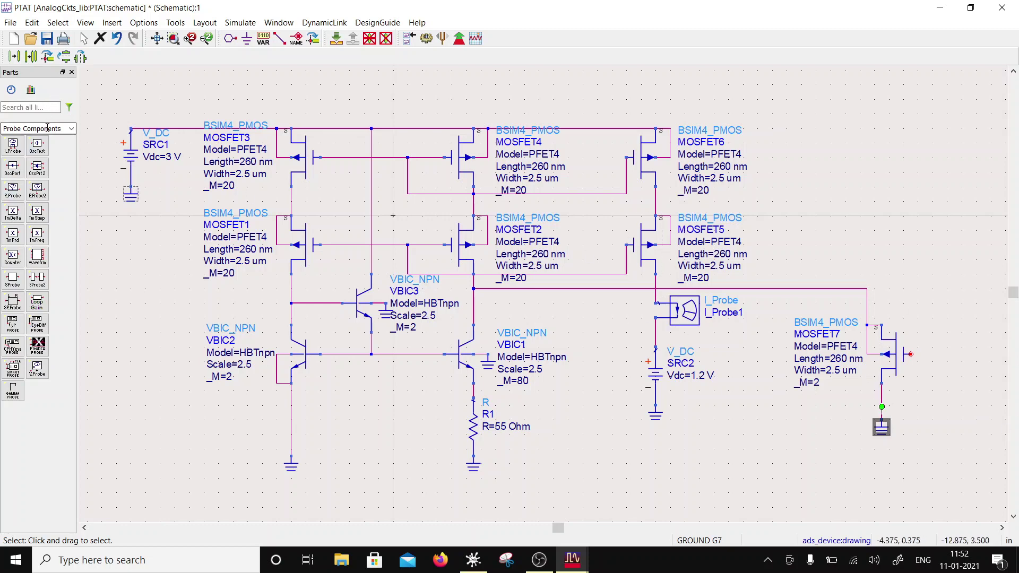
- Place a vertical lumped capacitor beside MOSFET7's gate and ground its lower terminal
{"action": "left_click", "coordinate": [71, 128]}
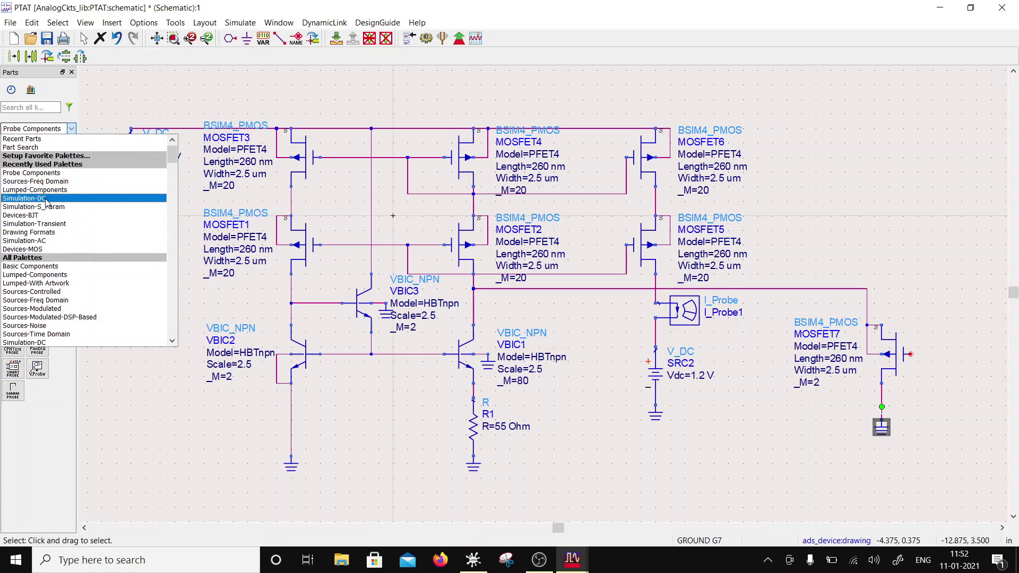
{"action": "left_click", "coordinate": [16, 190]}
{"action": "left_click", "coordinate": [14, 195]}
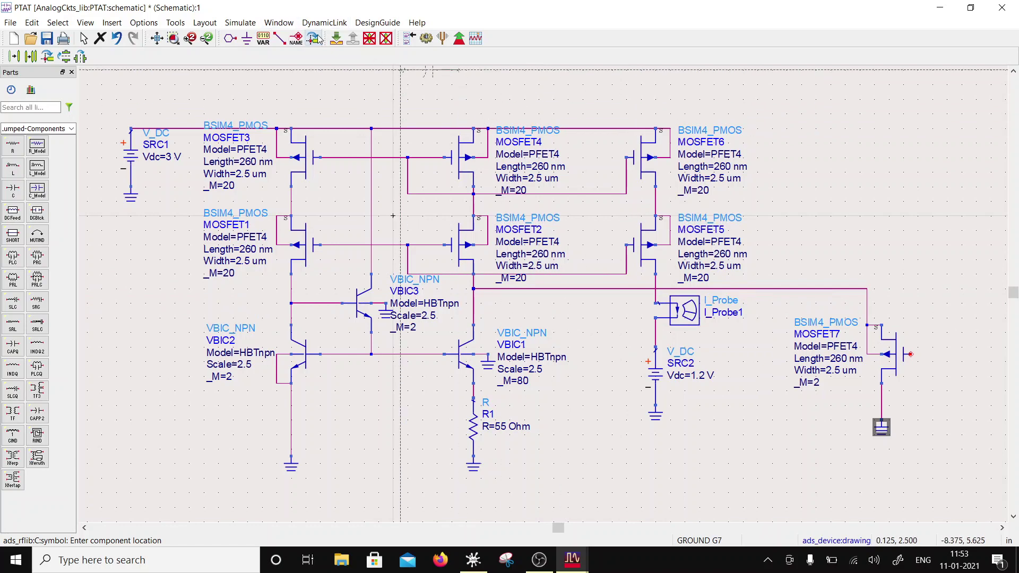
{"action": "left_click", "coordinate": [947, 361]}
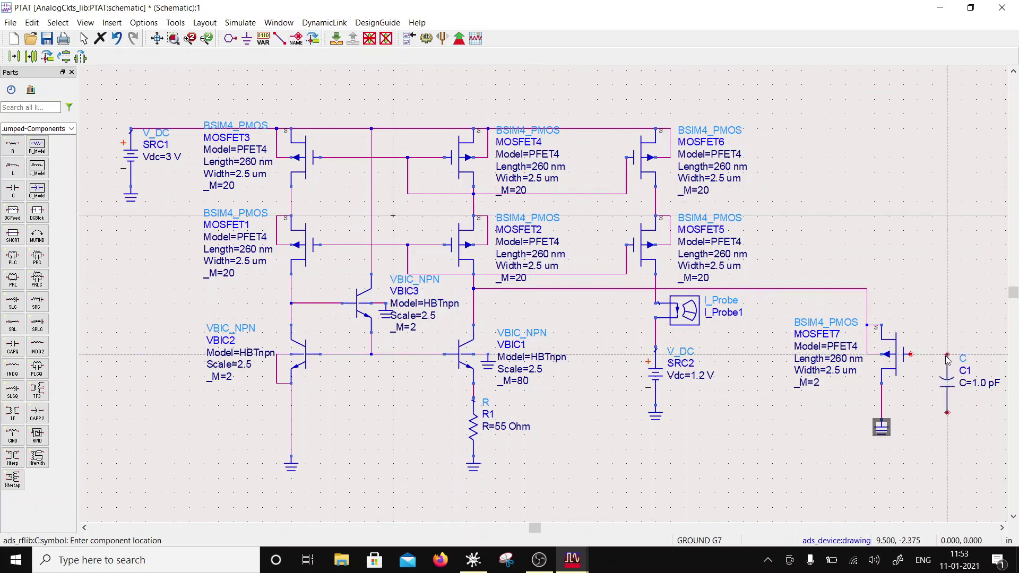
{"action": "left_click", "coordinate": [247, 38]}
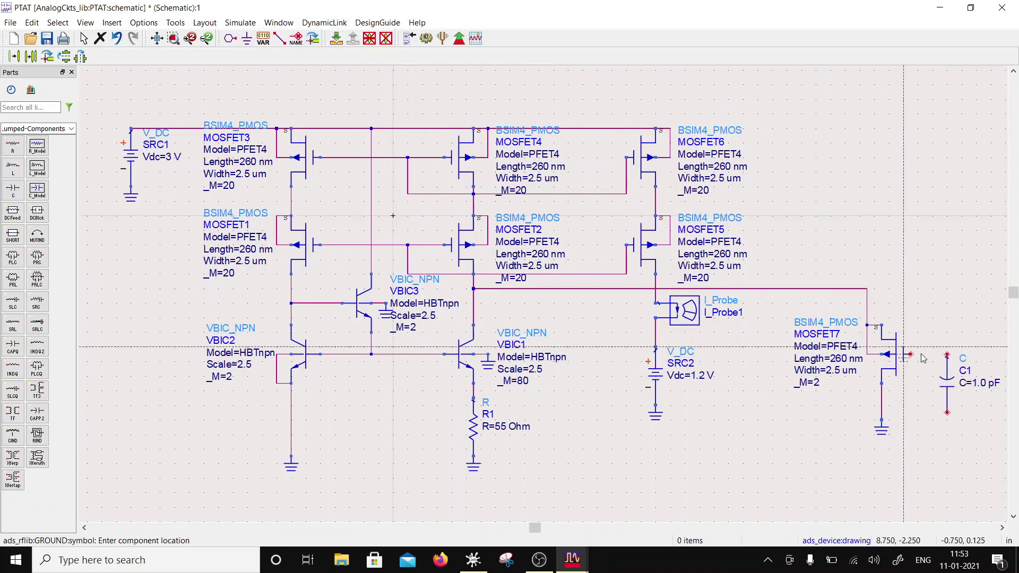
{"action": "left_click", "coordinate": [947, 414]}
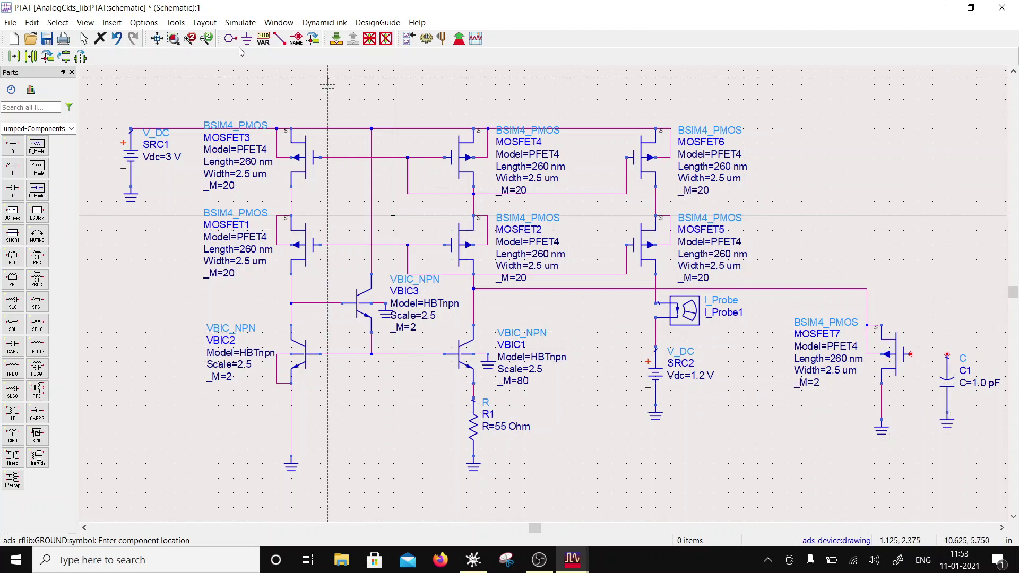
- Wire the supply rail from MOSFET6 to the capacitor's upper terminal, and connect MOSFET7's gate to that same terminal
{"action": "left_click", "coordinate": [280, 38]}
{"action": "left_click", "coordinate": [670, 129]}
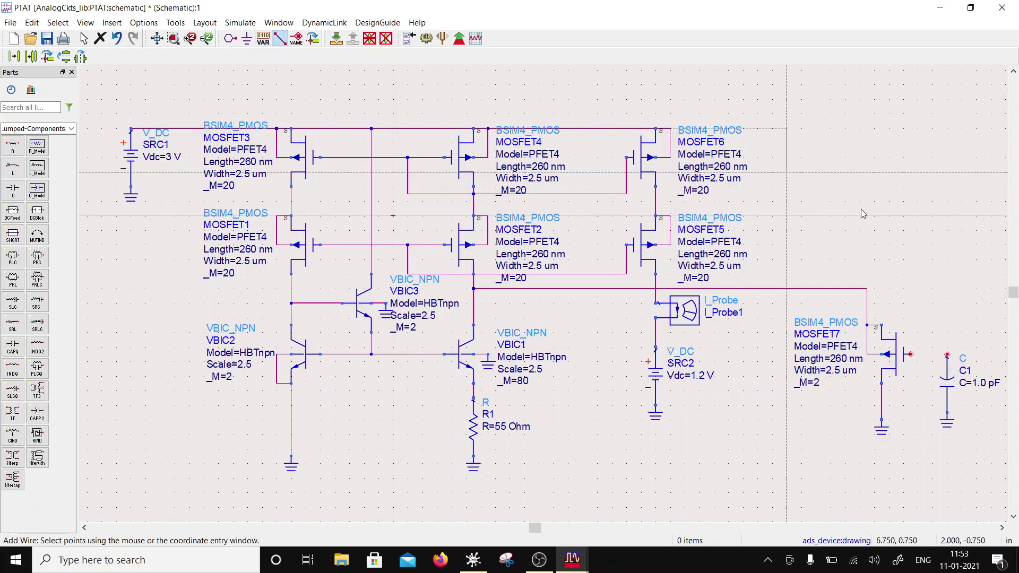
{"action": "left_click", "coordinate": [947, 355]}
{"action": "left_click", "coordinate": [911, 354]}
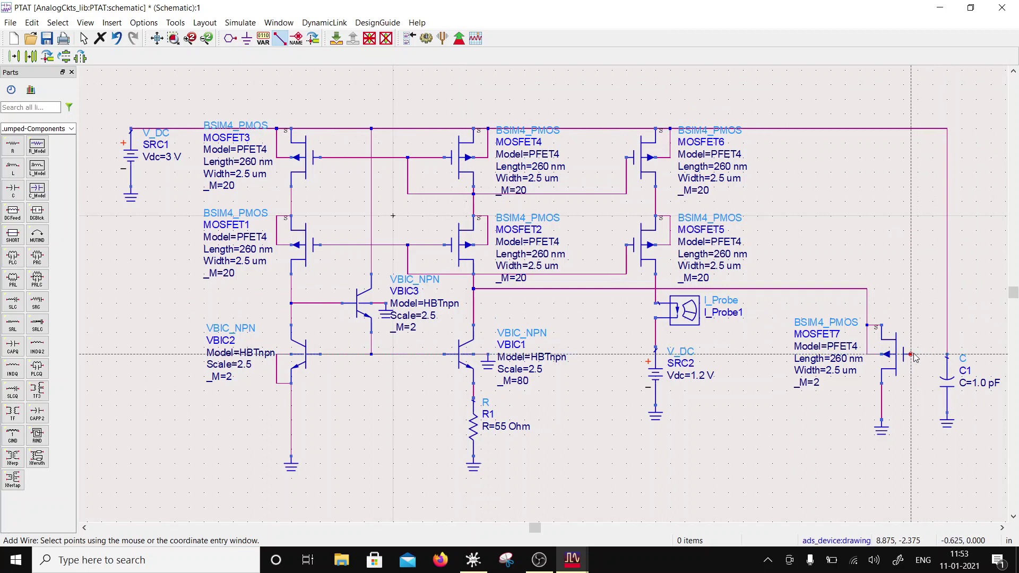
{"action": "left_click", "coordinate": [947, 354]}
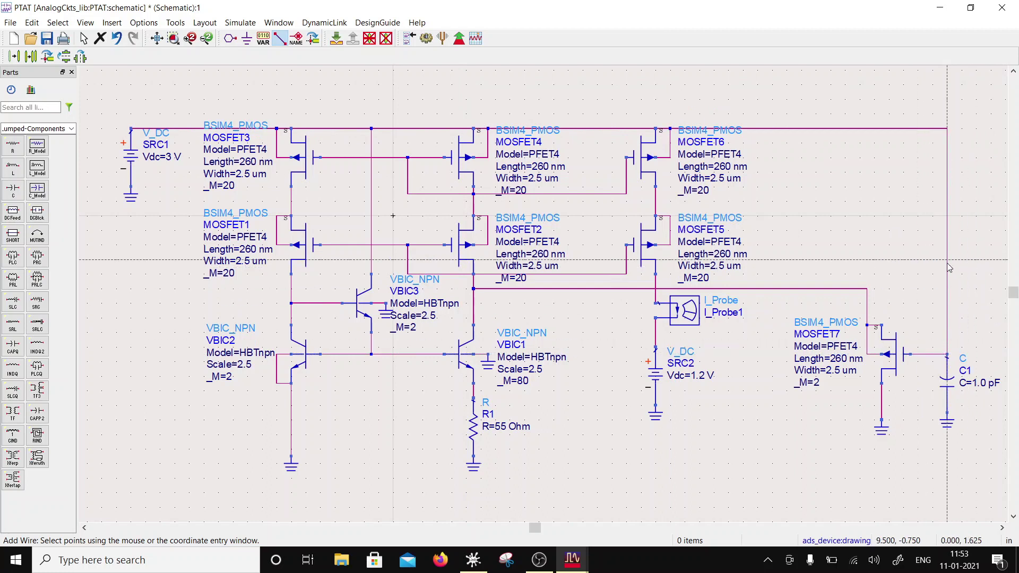
- Rename the current probe in the output branch as Iptat
{"action": "key", "text": "Escape"}
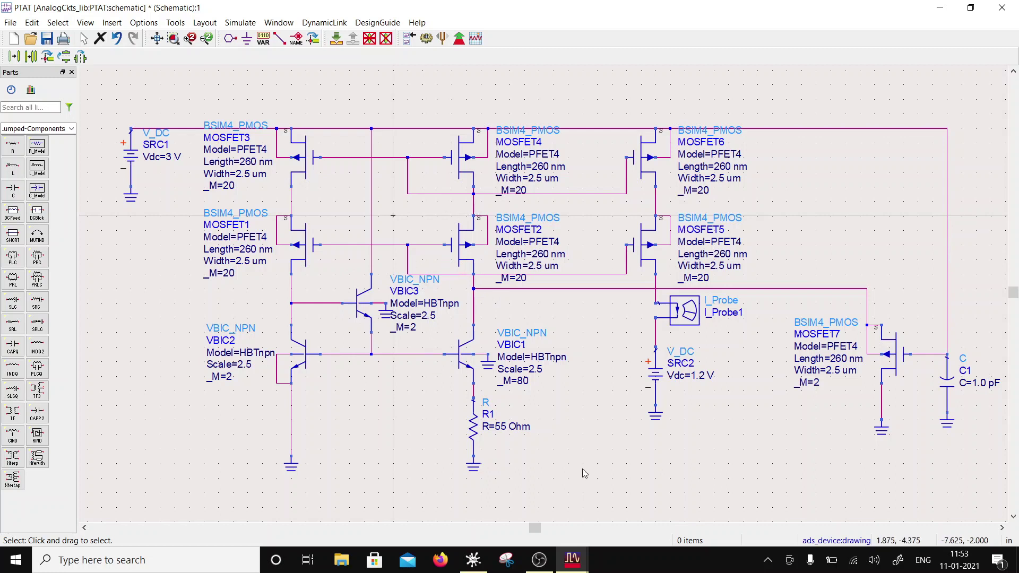
{"action": "double_click", "coordinate": [726, 312]}
{"action": "left_click_drag", "start_coordinate": [748, 313], "coordinate": [703, 318]}
{"action": "type", "text": "Iptat"}
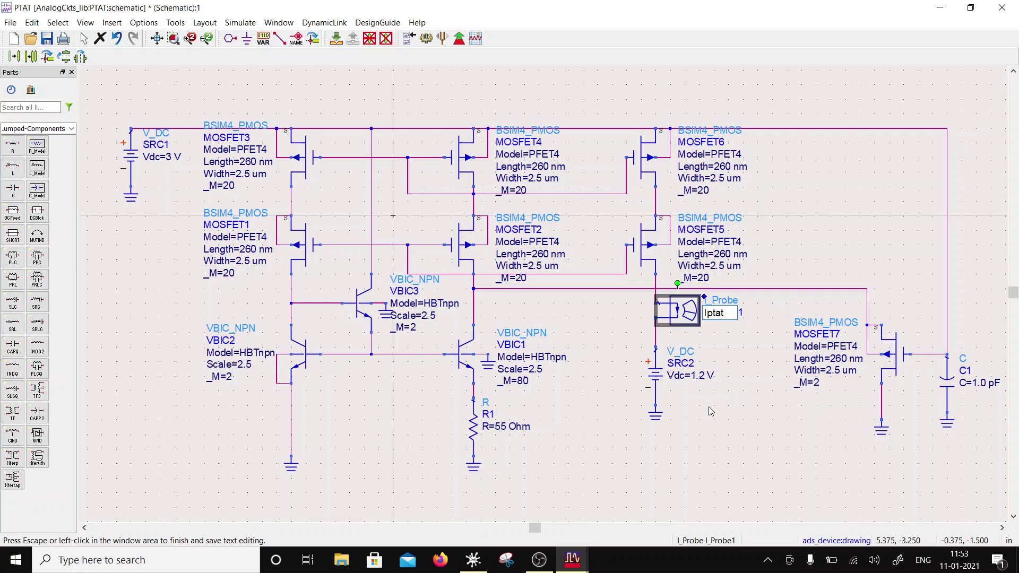
{"action": "left_click", "coordinate": [637, 439]}
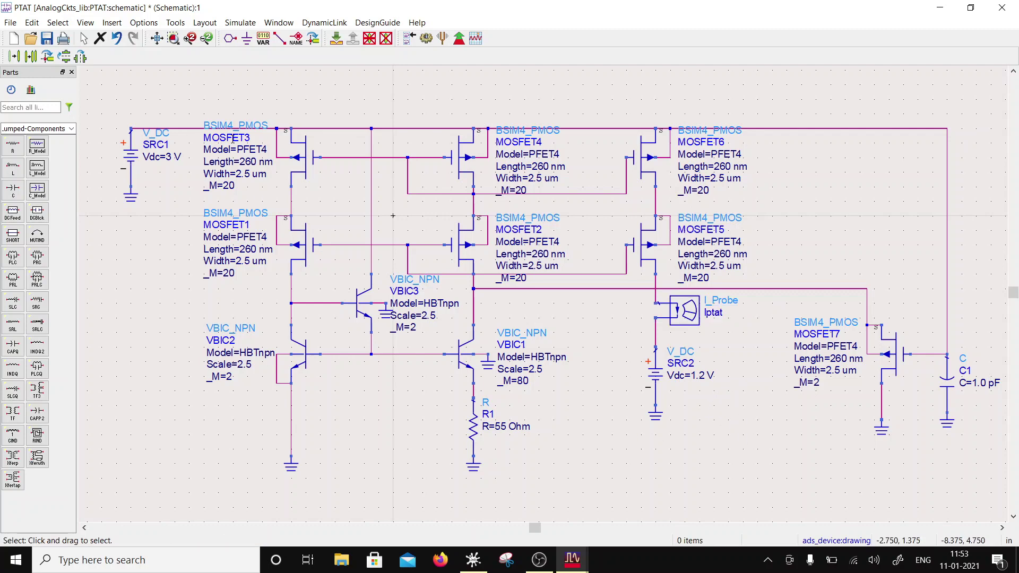
- Save the schematic and place the StudyPDKInclude cell from the LibFiles folder above the circuit
{"action": "double_click", "coordinate": [260, 5]}
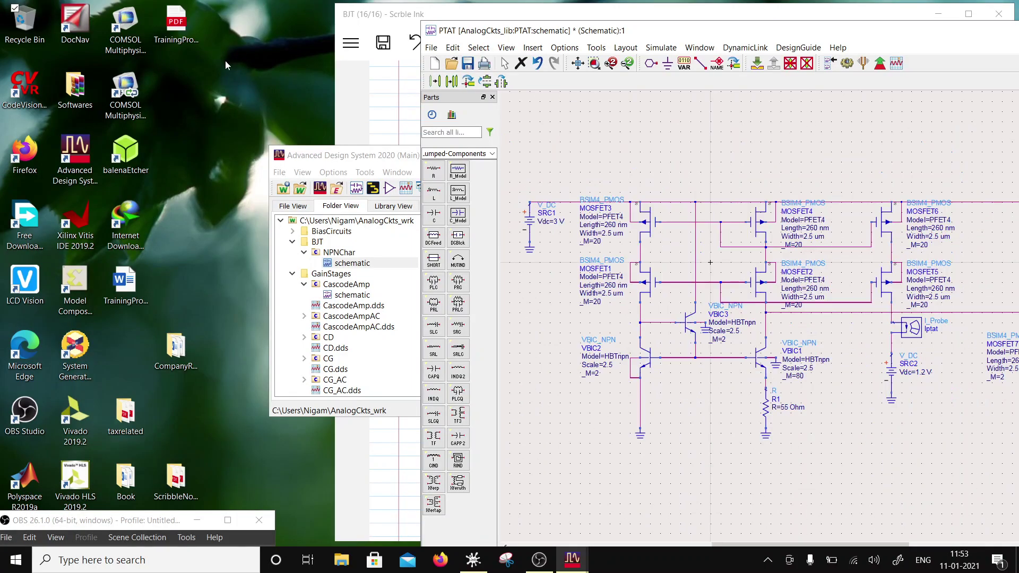
{"action": "left_click", "coordinate": [467, 63]}
{"action": "left_click_drag", "start_coordinate": [345, 155], "coordinate": [84, 122]}
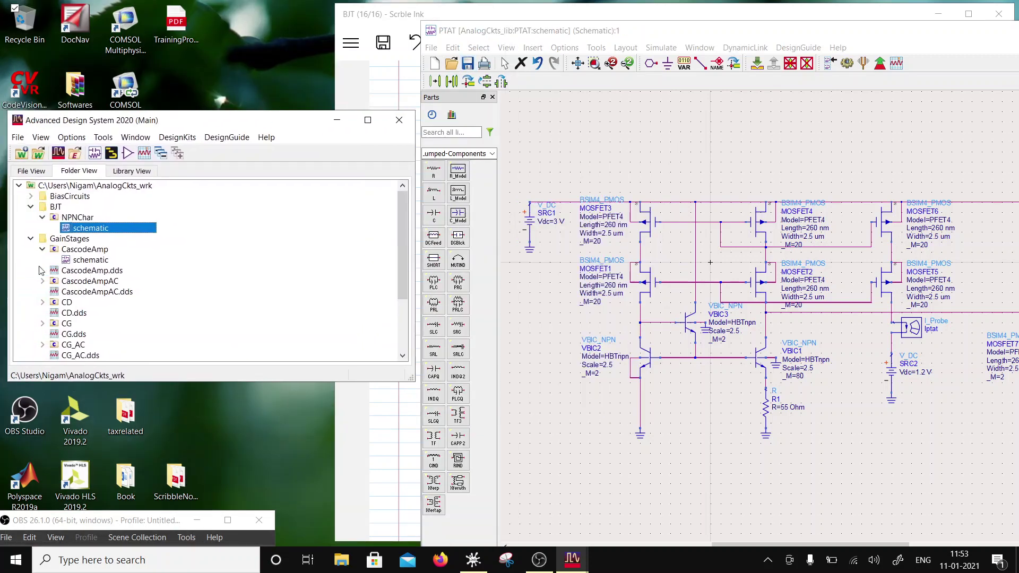
{"action": "scroll", "coordinate": [52, 293], "scroll_direction": "down", "scroll_amount": 1}
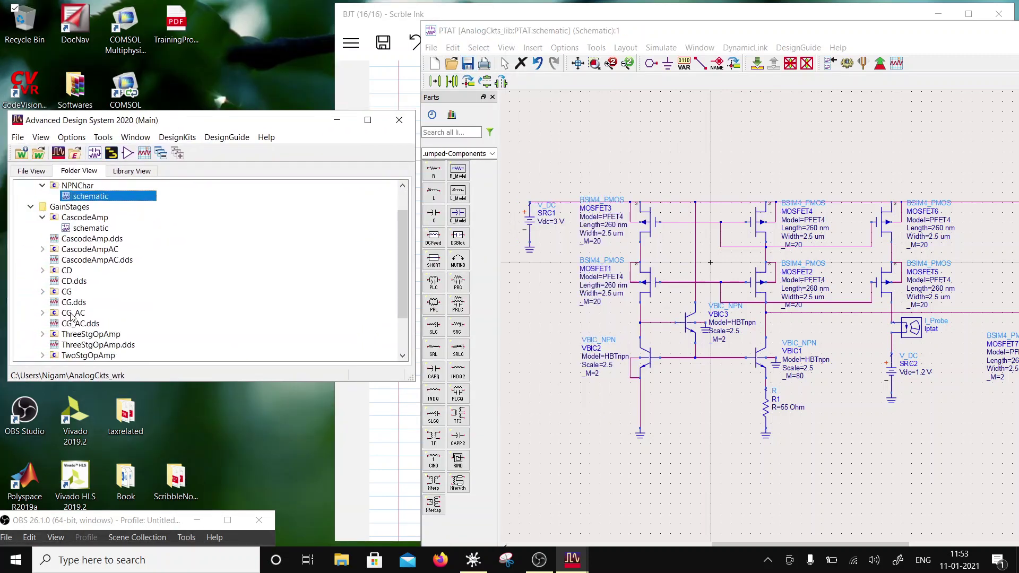
{"action": "scroll", "coordinate": [73, 316], "scroll_direction": "up", "scroll_amount": 1}
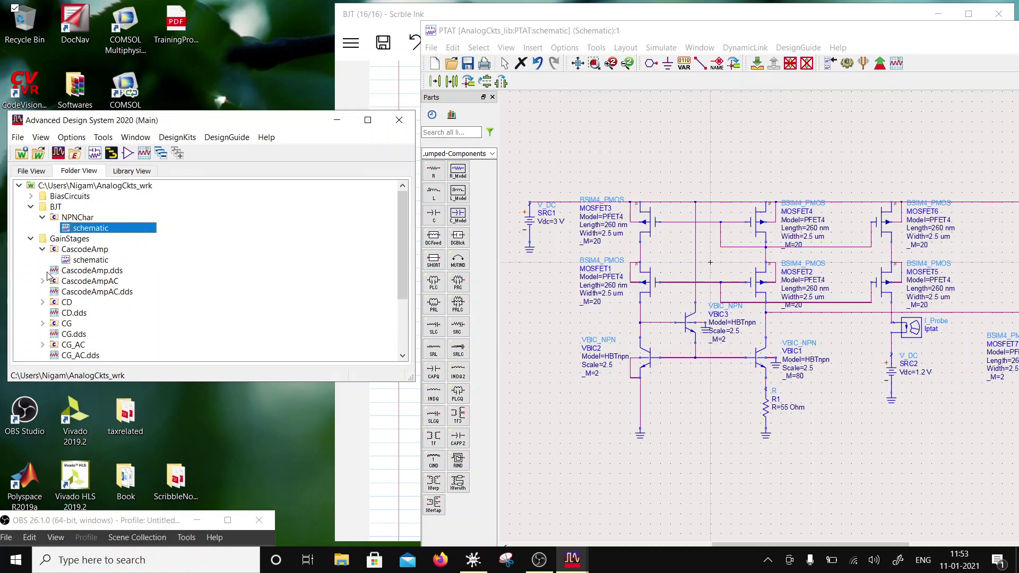
{"action": "left_click", "coordinate": [30, 206]}
{"action": "left_click", "coordinate": [30, 217]}
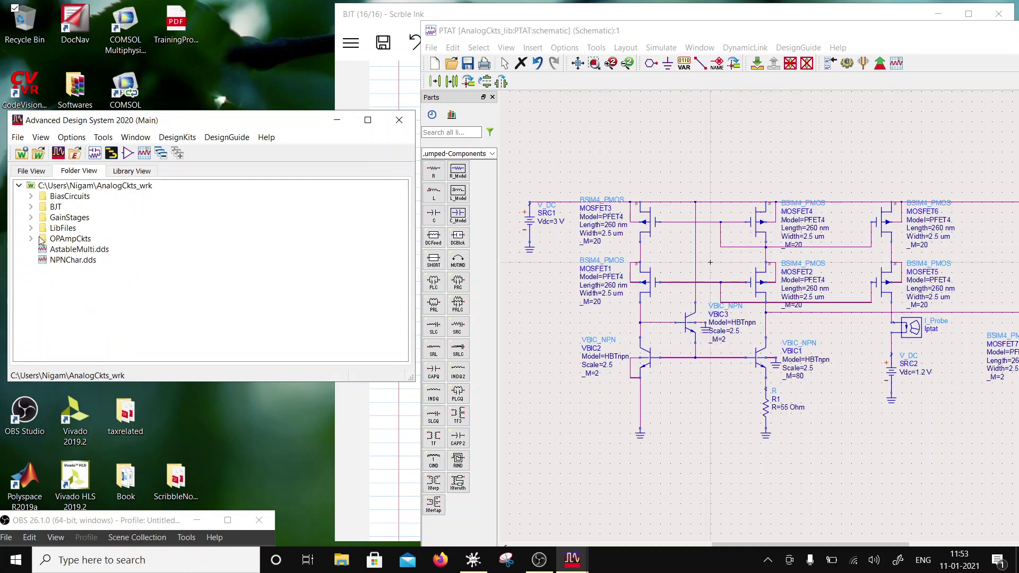
{"action": "left_click", "coordinate": [30, 227]}
{"action": "left_click_drag", "start_coordinate": [75, 260], "coordinate": [600, 169]}
{"action": "key", "text": "Escape"}
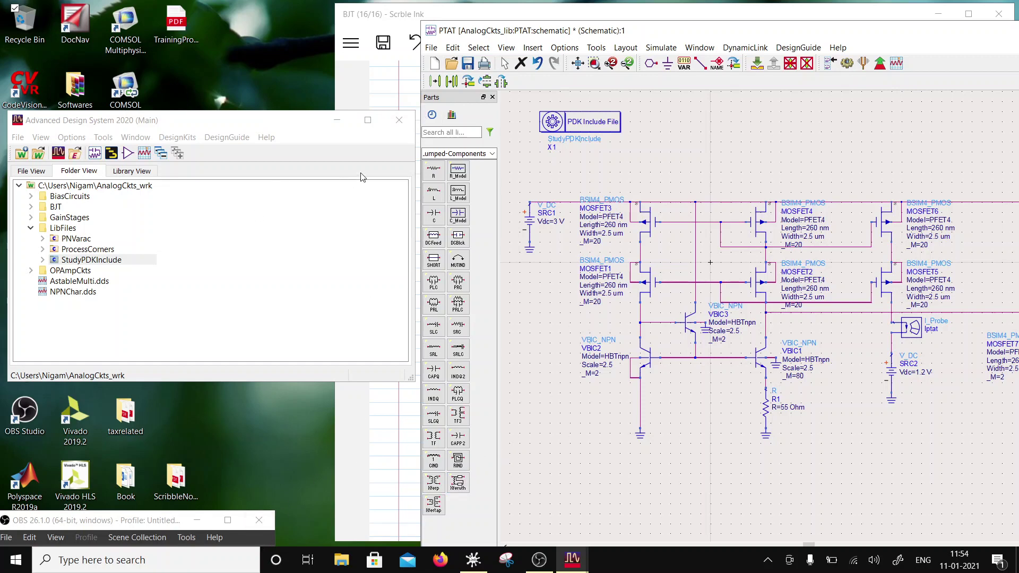
- Place a DC simulation controller in the free area below the 3 V supply source
{"action": "left_click", "coordinate": [492, 157]}
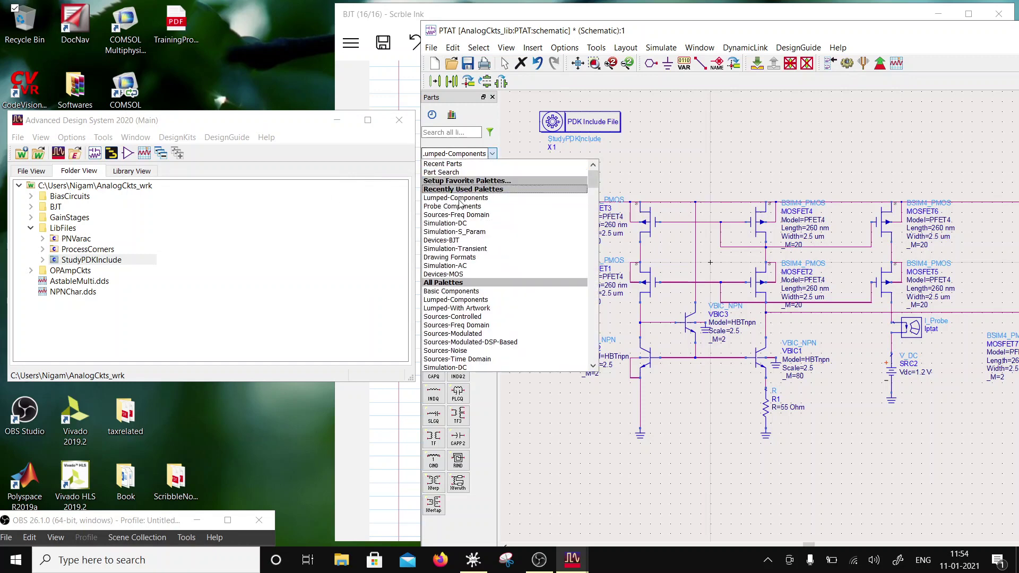
{"action": "left_click", "coordinate": [452, 224]}
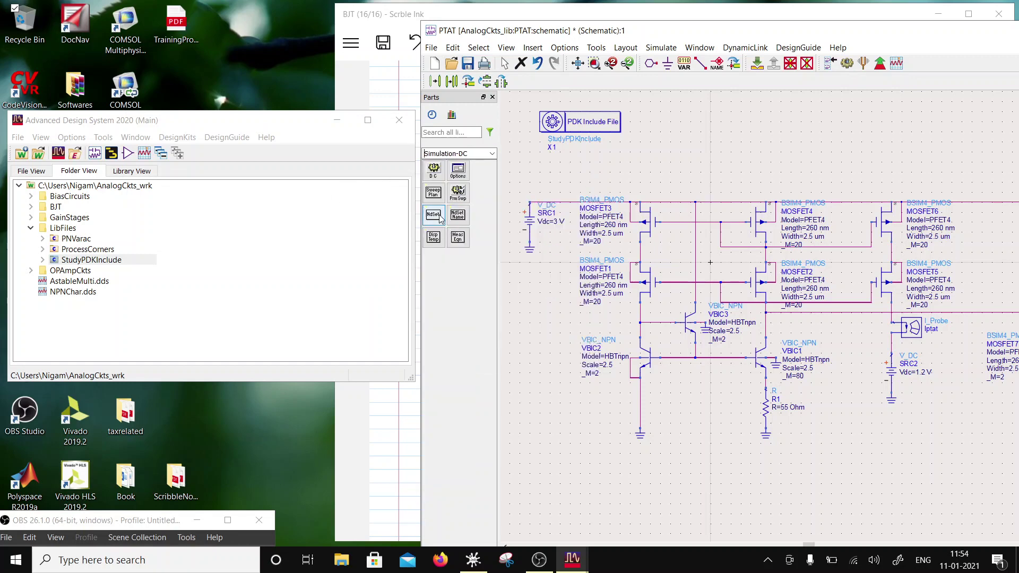
{"action": "left_click", "coordinate": [433, 170]}
{"action": "left_click", "coordinate": [528, 402]}
{"action": "key", "text": "Escape"}
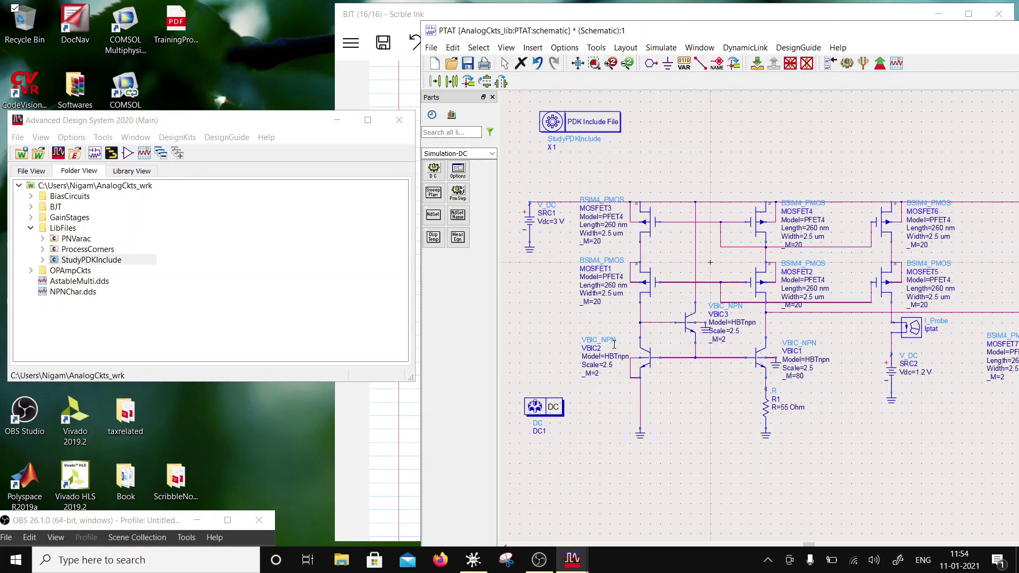
- Configure the DC simulation to sweep temp linearly from -40 to 85
{"action": "double_click", "coordinate": [549, 409]}
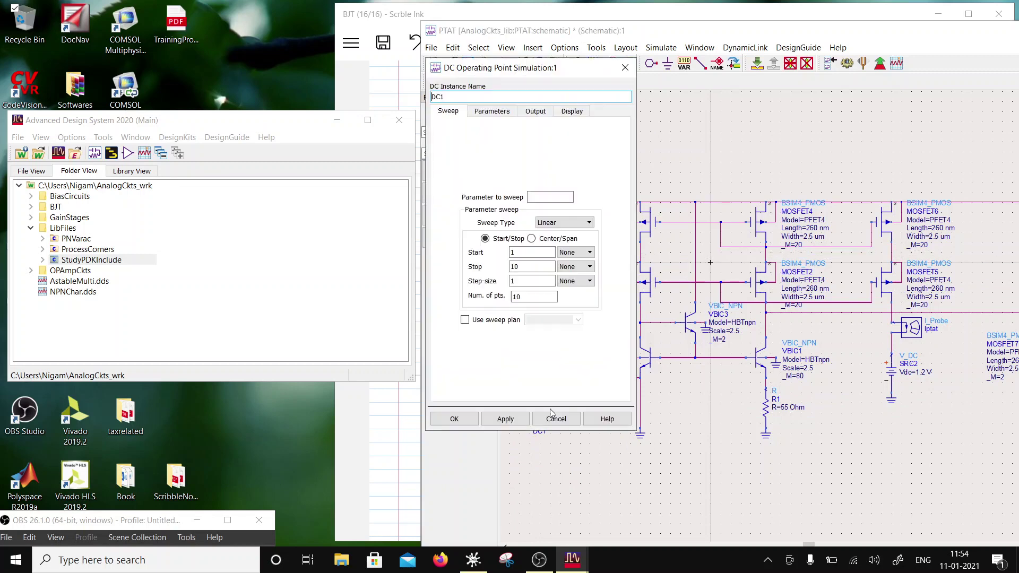
{"action": "left_click", "coordinate": [536, 197]}
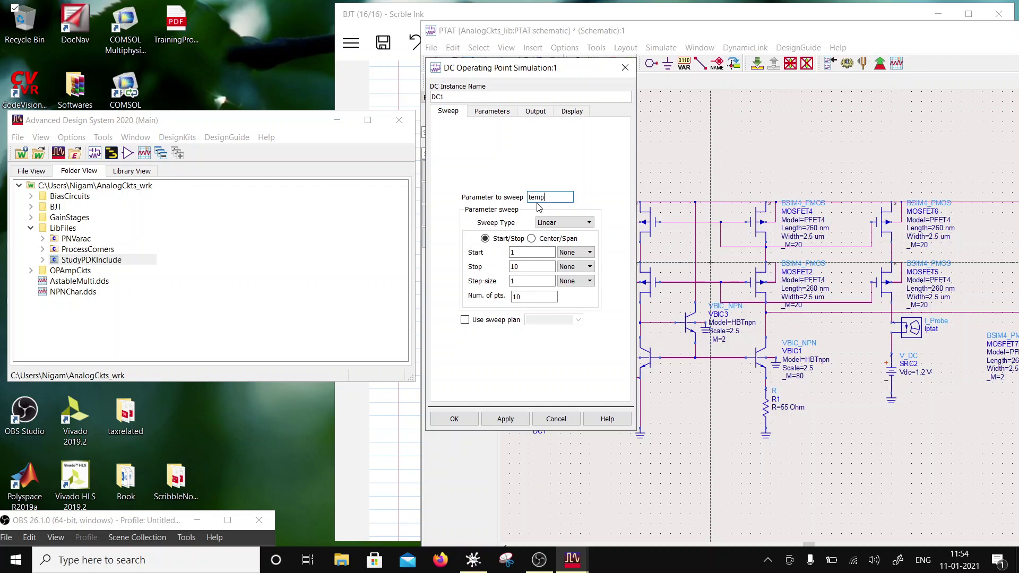
{"action": "key", "text": "Tab"}
{"action": "key", "text": "Tab"}
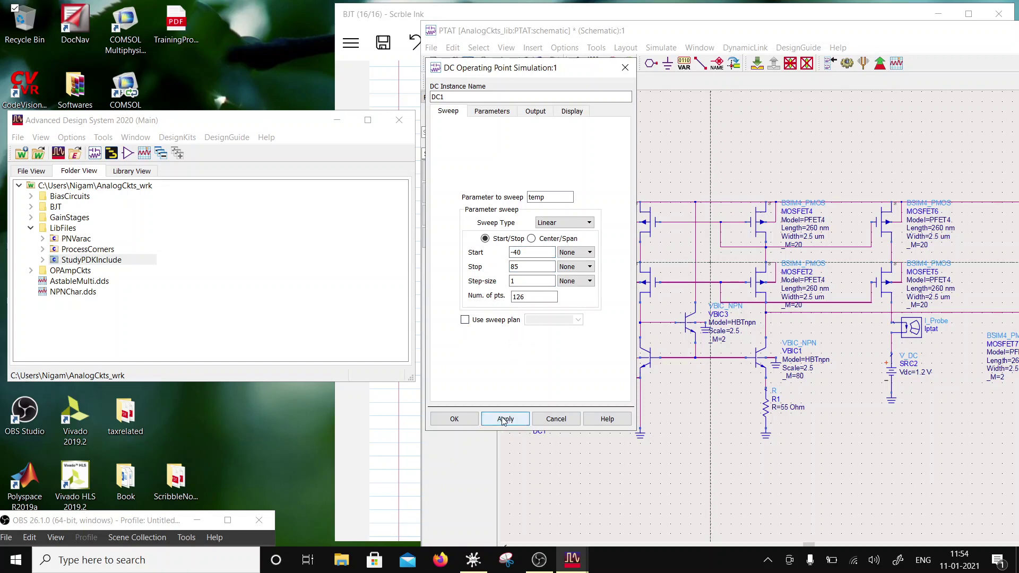
{"action": "left_click", "coordinate": [454, 418]}
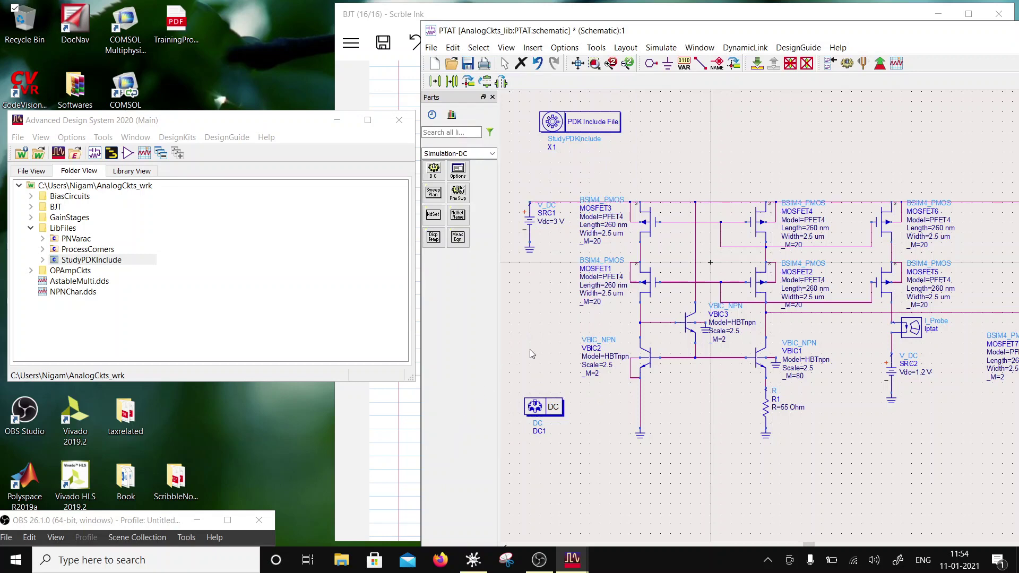
{"action": "left_click", "coordinate": [483, 153]}
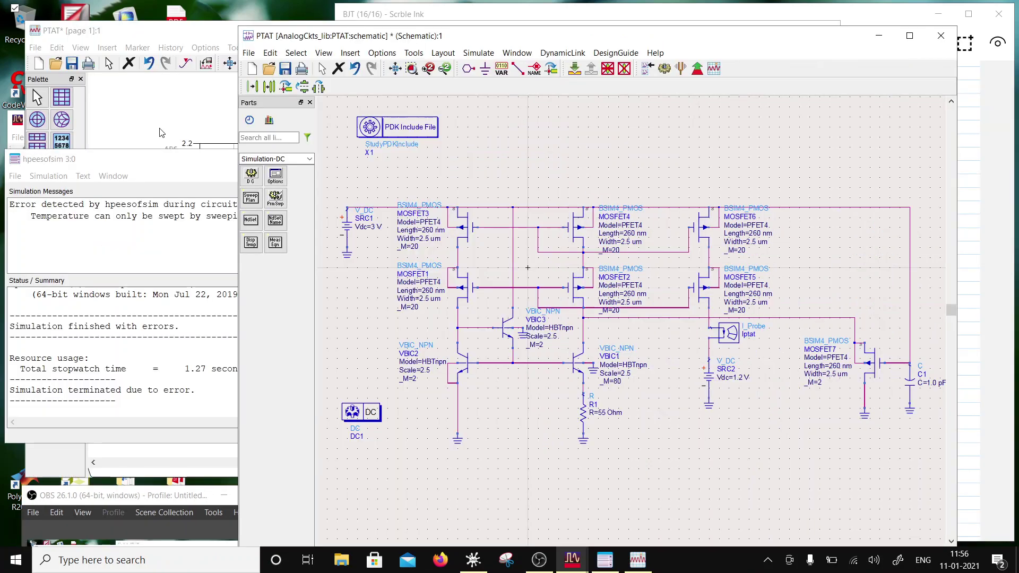
{"action": "left_click_drag", "start_coordinate": [146, 495], "coordinate": [93, 488]}
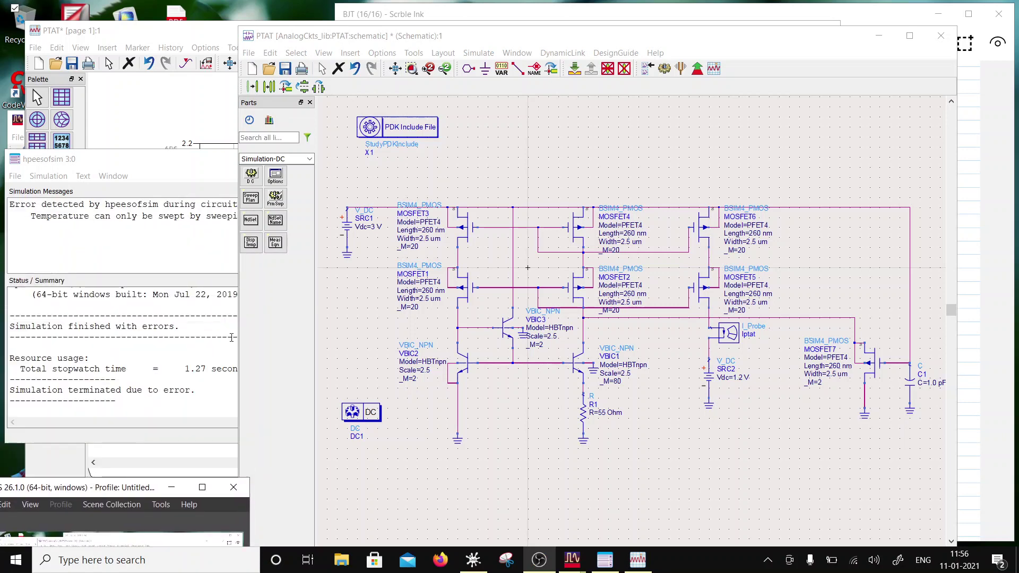
- Show the SweepVar, Start, Stop and Step parameters of the DC controller on the schematic
{"action": "double_click", "coordinate": [372, 412]}
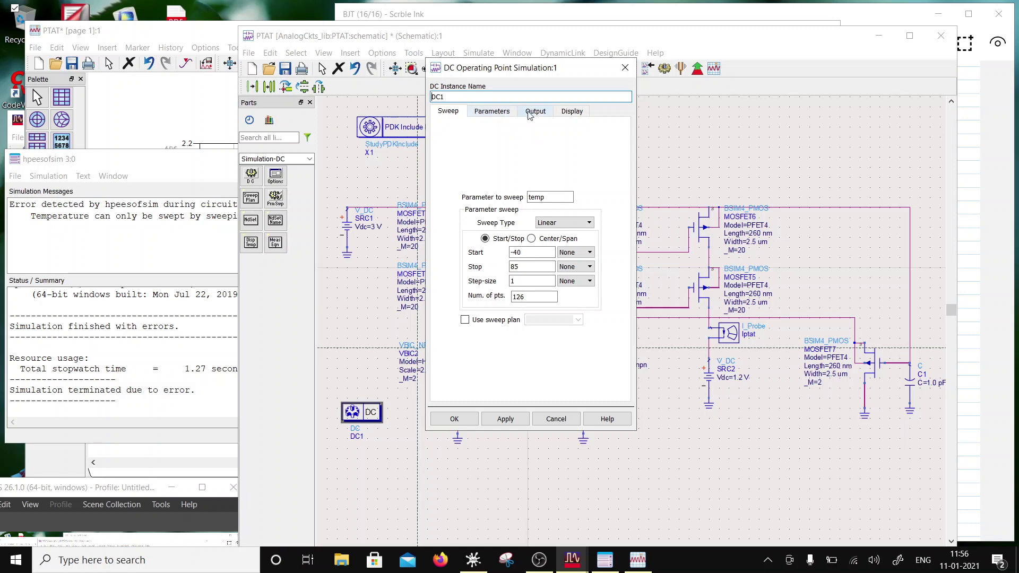
{"action": "left_click", "coordinate": [580, 112]}
{"action": "left_click", "coordinate": [479, 139]}
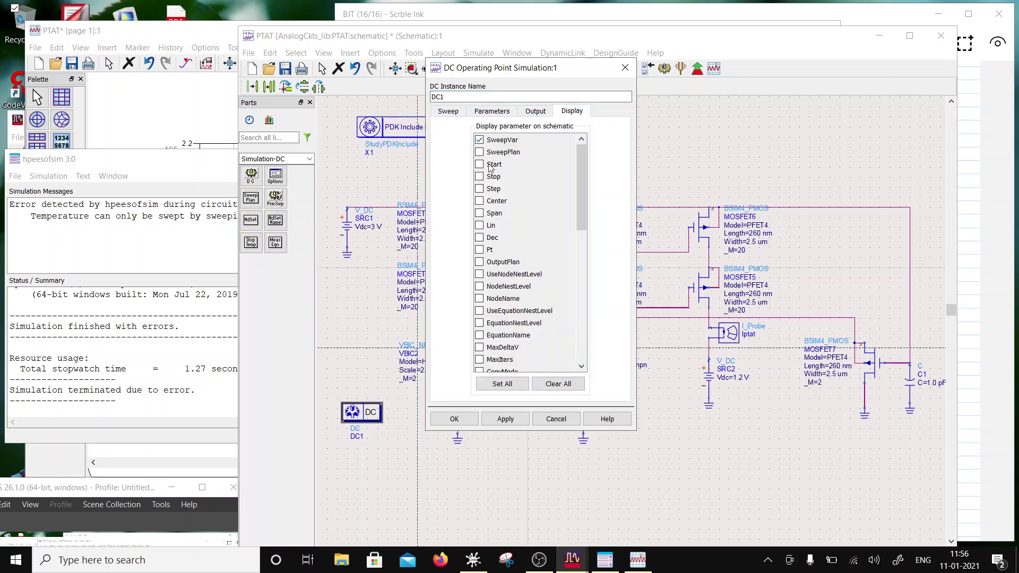
{"action": "left_click", "coordinate": [479, 164]}
{"action": "left_click", "coordinate": [479, 177]}
{"action": "left_click", "coordinate": [479, 189]}
{"action": "left_click", "coordinate": [452, 419]}
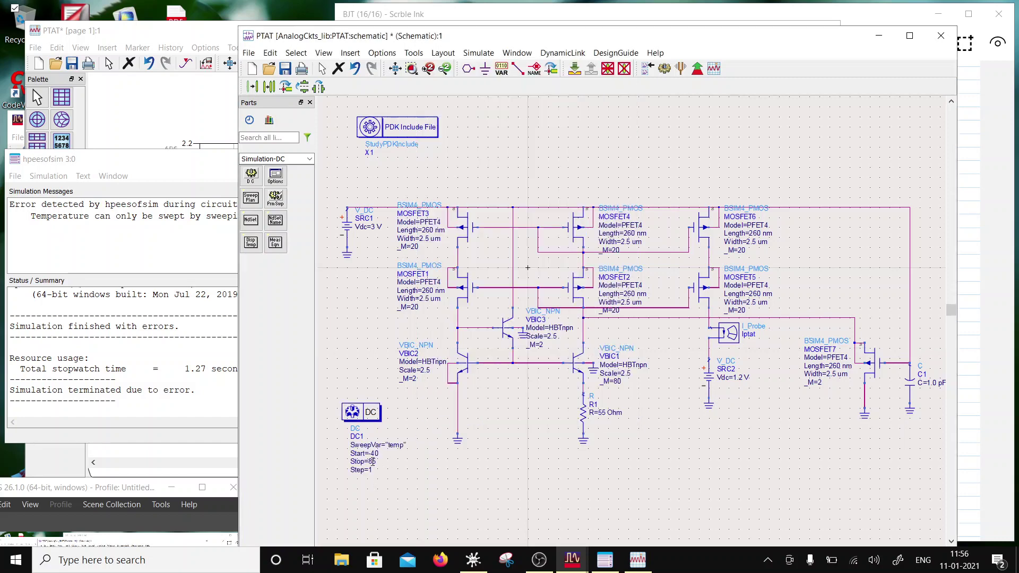
- Place a Parameter Sweep controller below the DC simulation controller
{"action": "scroll", "coordinate": [373, 457], "scroll_direction": "up", "scroll_amount": 3}
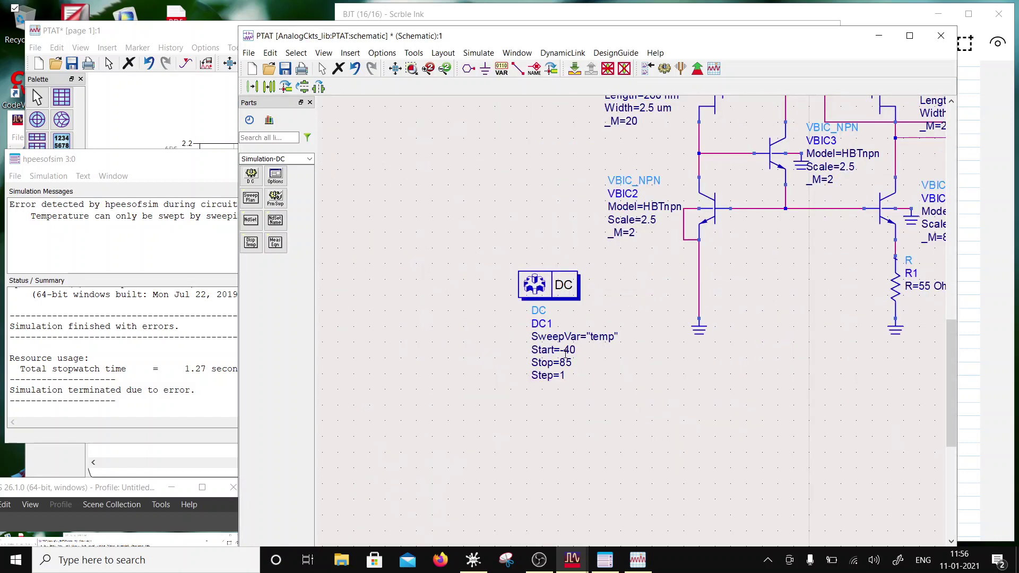
{"action": "scroll", "coordinate": [803, 246], "scroll_direction": "down", "scroll_amount": 3}
{"action": "scroll", "coordinate": [720, 276], "scroll_direction": "down", "scroll_amount": 2}
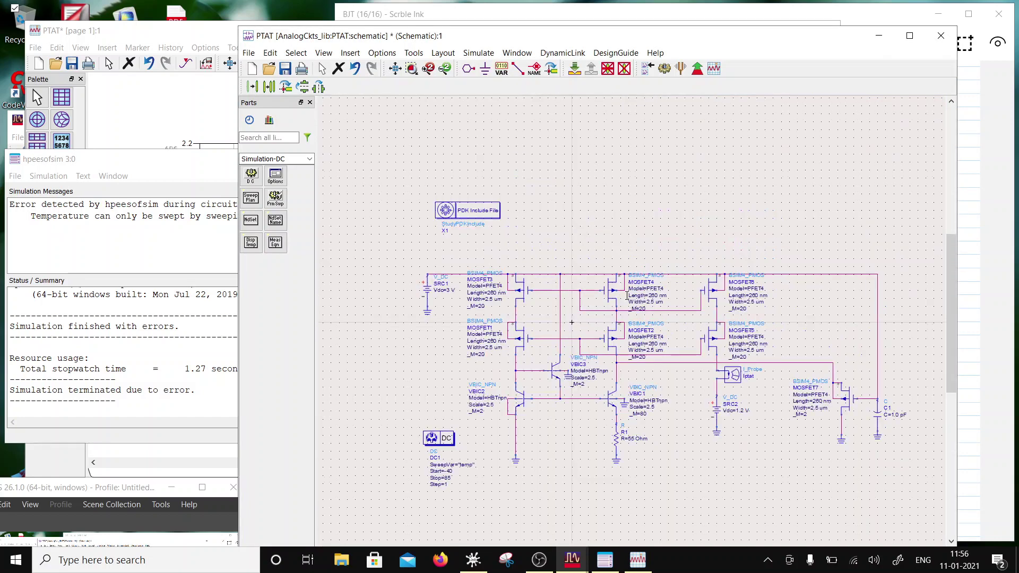
{"action": "left_click", "coordinate": [275, 198]}
{"action": "scroll", "coordinate": [564, 446], "scroll_direction": "down", "scroll_amount": 2}
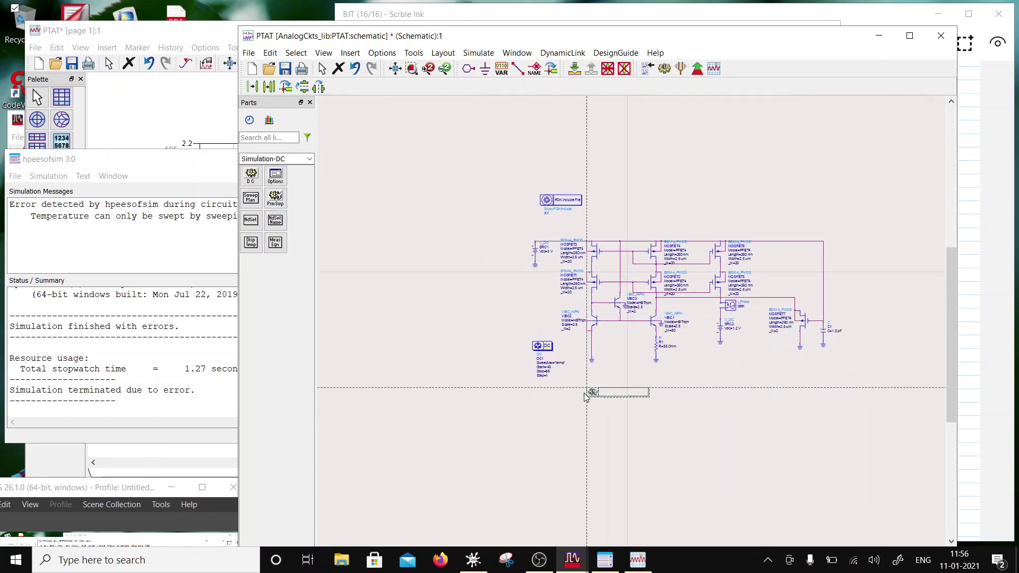
{"action": "left_click", "coordinate": [533, 398]}
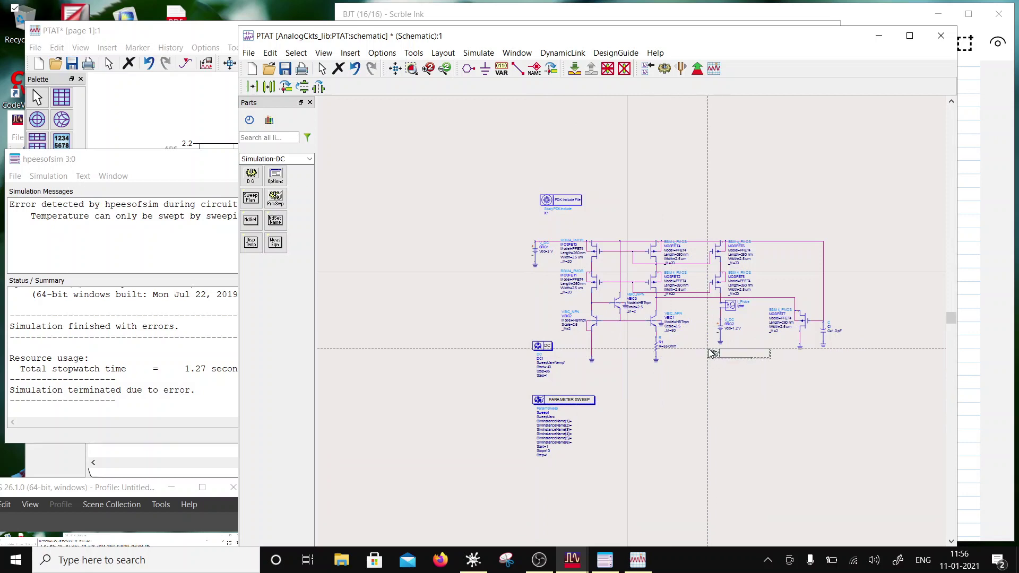
{"action": "key", "text": "Escape"}
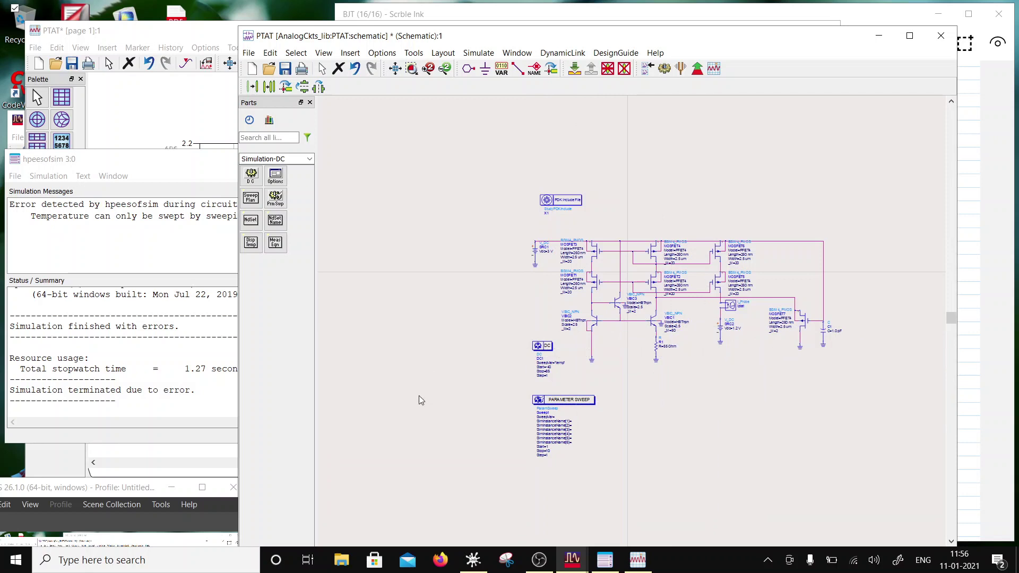
- Configure the parameter sweep to vary Rs linearly from 25 to 55 with a step size of 5
{"action": "double_click", "coordinate": [552, 404]}
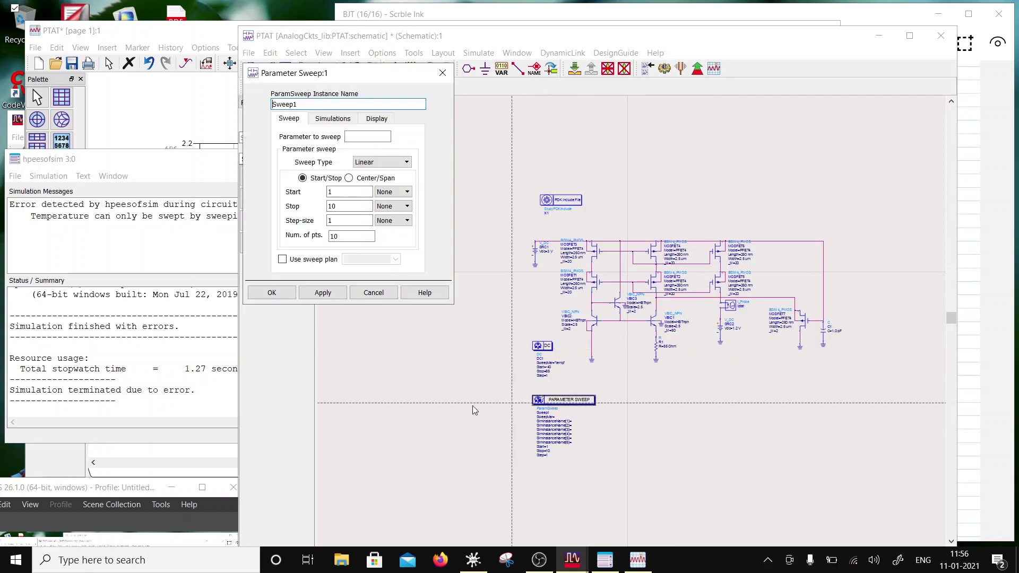
{"action": "left_click", "coordinate": [352, 137]}
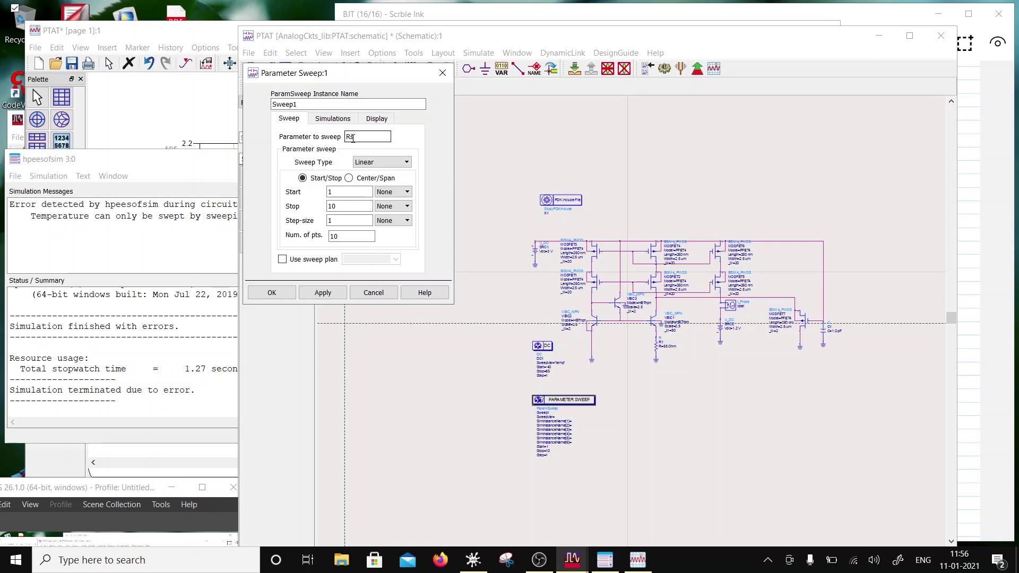
{"action": "type", "text": "Rs"}
{"action": "double_click", "coordinate": [326, 192]}
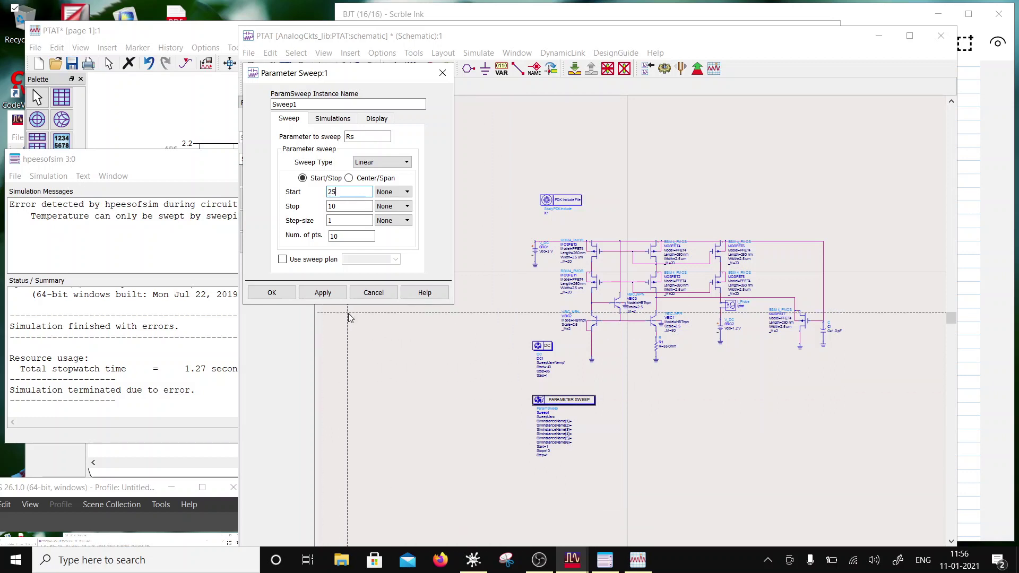
{"action": "key", "text": "Tab"}
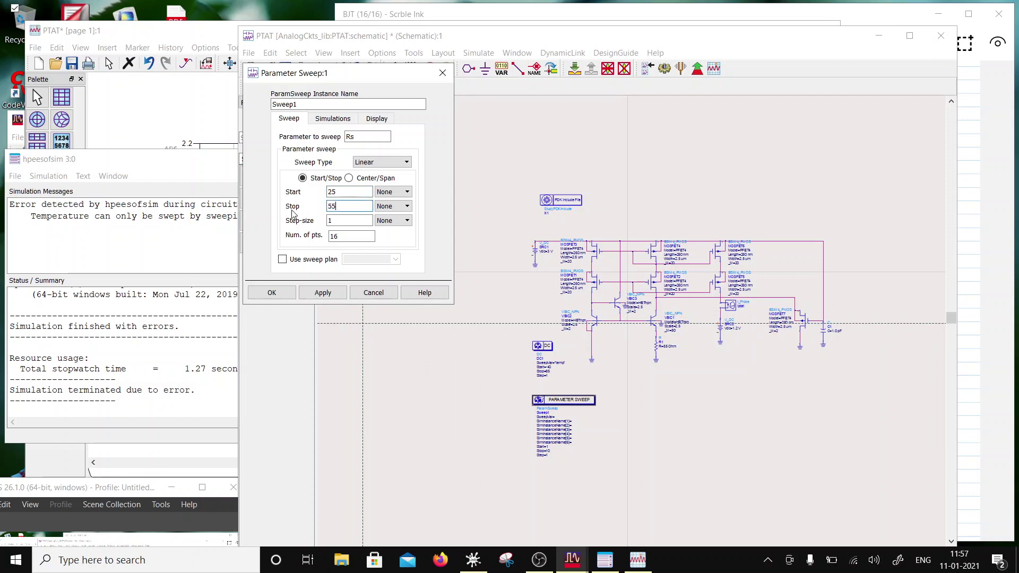
{"action": "key", "text": "Tab"}
{"action": "left_click", "coordinate": [345, 192]}
{"action": "left_click", "coordinate": [272, 293]}
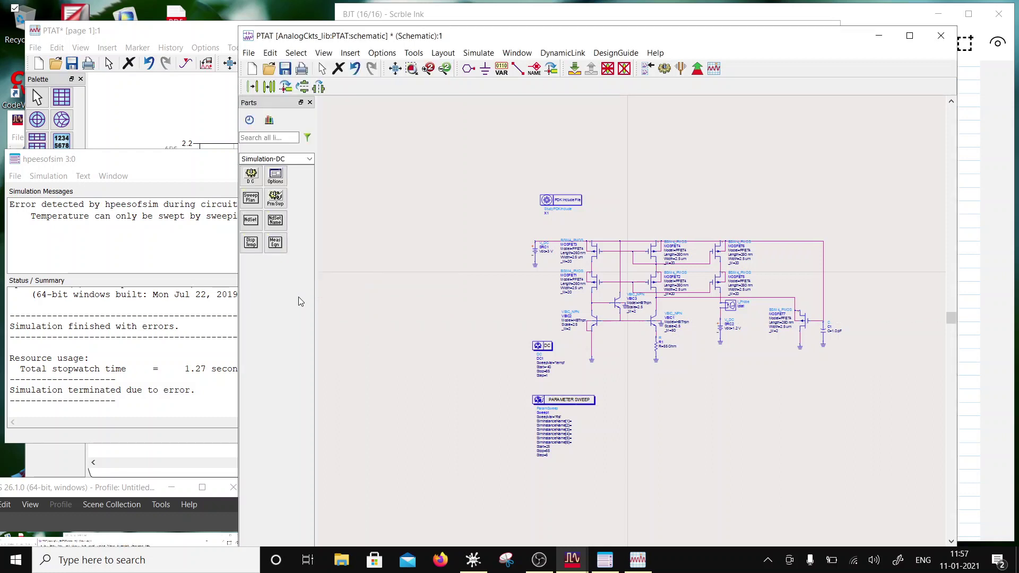
- Assign DC1 as Simulation 1 of the parameter sweep
{"action": "double_click", "coordinate": [564, 406]}
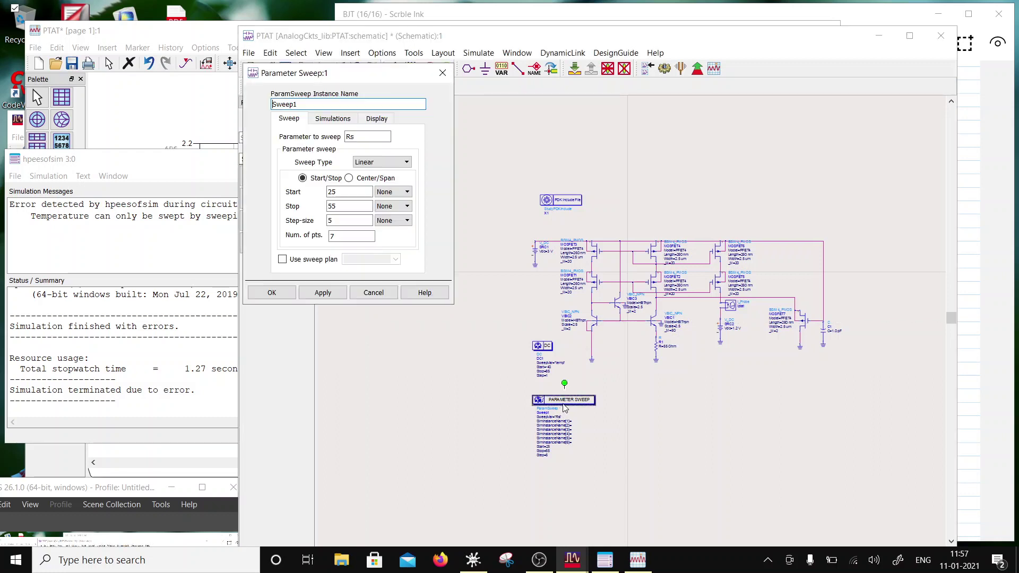
{"action": "left_click", "coordinate": [332, 119]}
{"action": "left_click", "coordinate": [351, 166]}
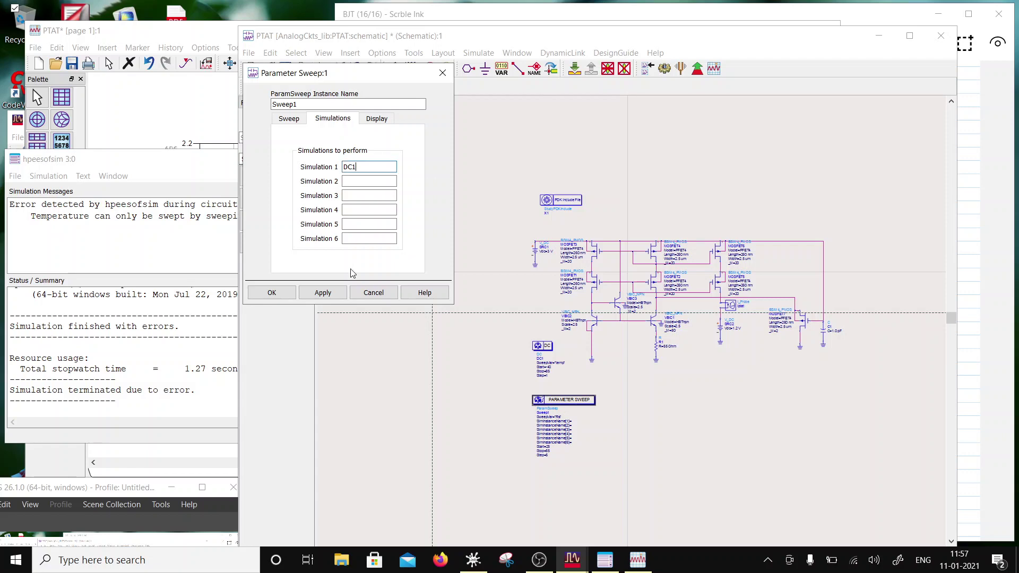
{"action": "left_click", "coordinate": [271, 293]}
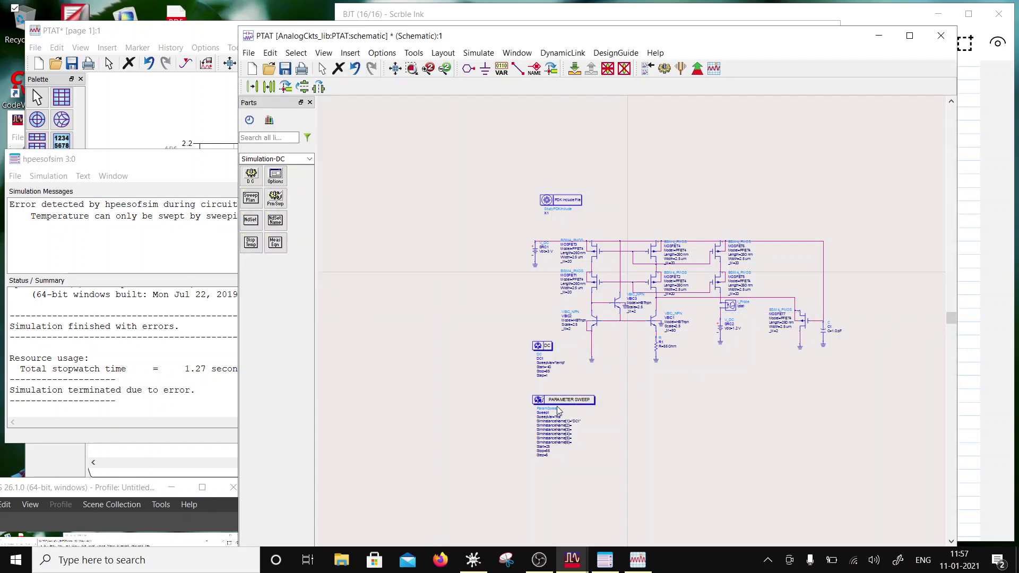
{"action": "scroll", "coordinate": [581, 345], "scroll_direction": "up", "scroll_amount": 2}
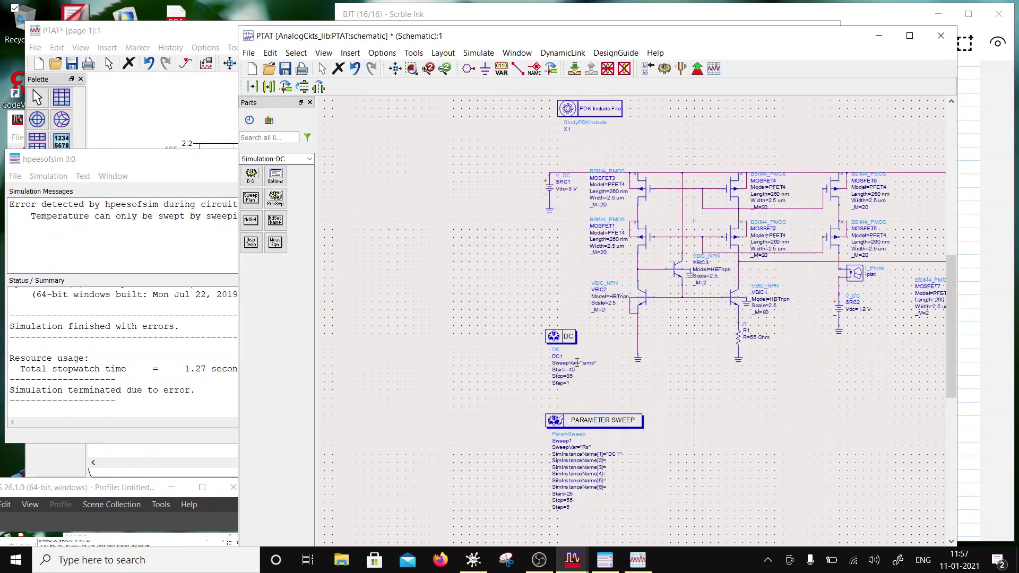
- Set the resistance of R1 below transistor VBIC1 to the variable Rs
{"action": "scroll", "coordinate": [652, 341], "scroll_direction": "up", "scroll_amount": 2}
{"action": "double_click", "coordinate": [606, 344]}
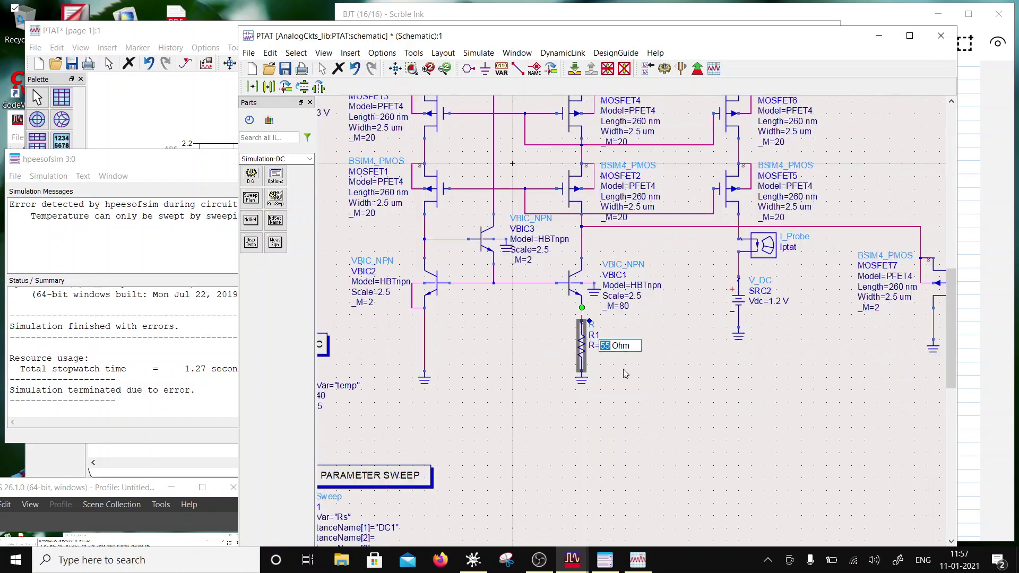
{"action": "type", "text": "Rs"}
{"action": "left_click", "coordinate": [452, 336]}
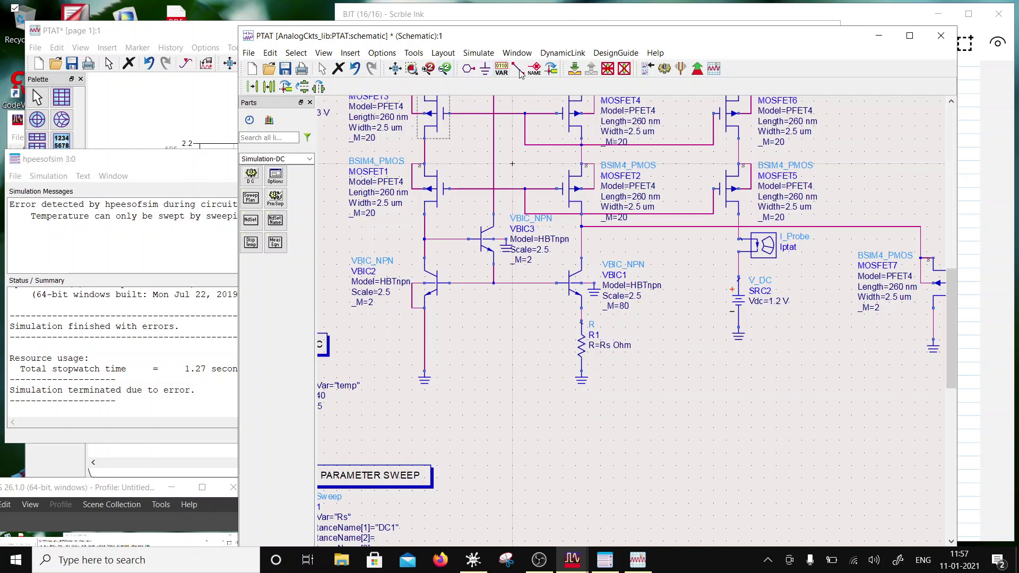
- Place a VAR block below the circuit and define the variable Rs as 50
{"action": "left_click", "coordinate": [501, 70]}
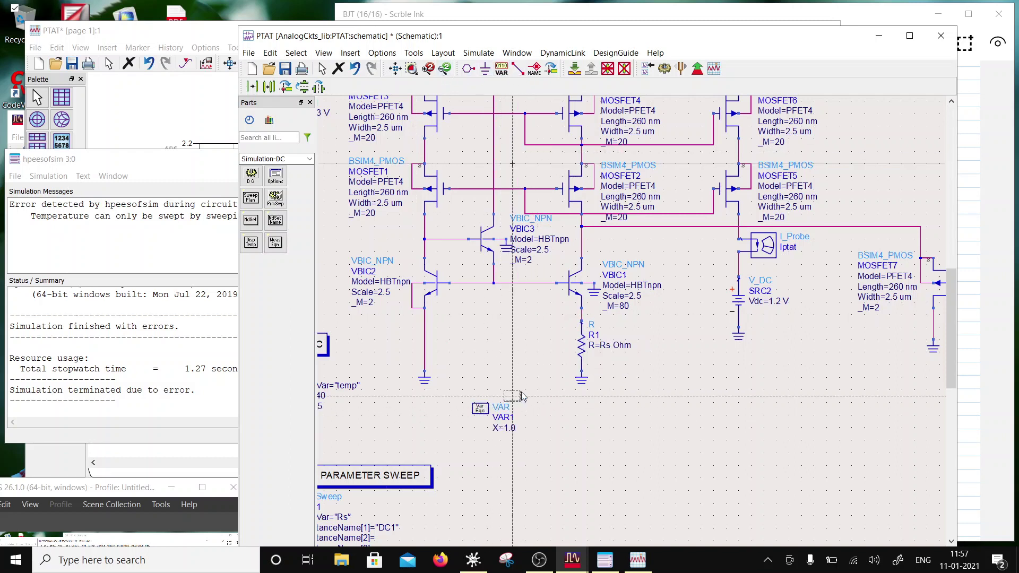
{"action": "key", "text": "Escape"}
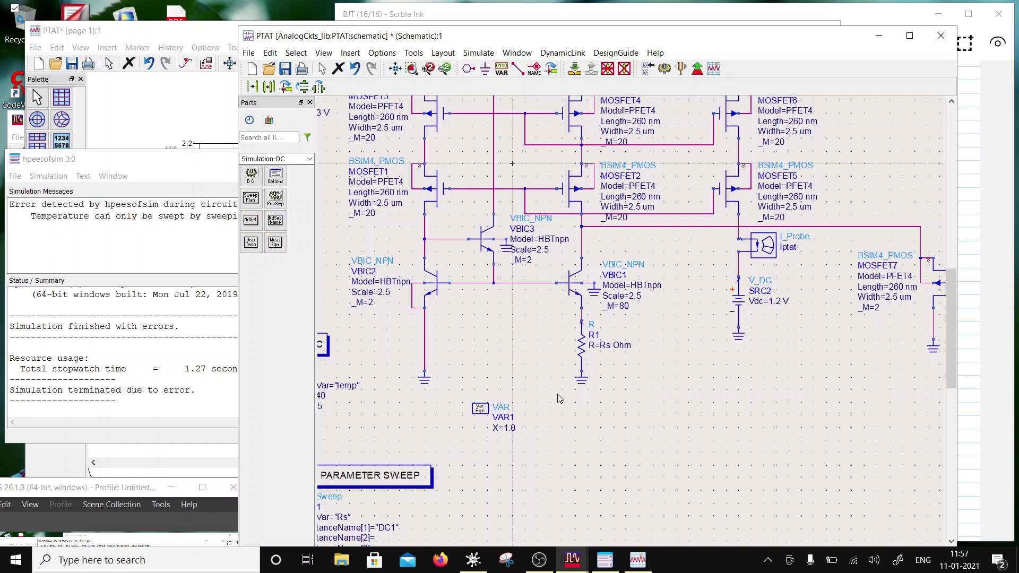
{"action": "left_click", "coordinate": [496, 427]}
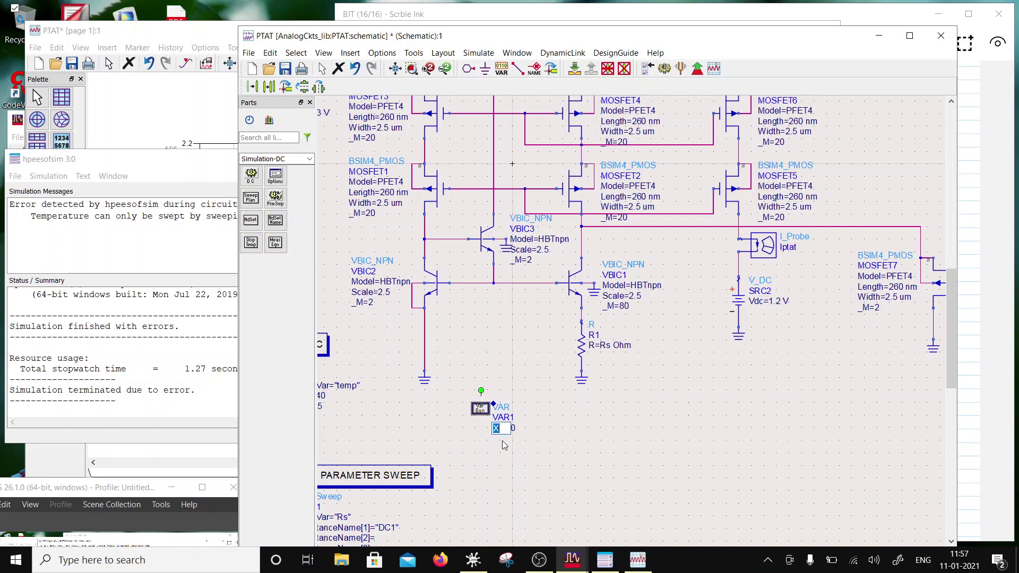
{"action": "type", "text": "Rs"}
{"action": "key", "text": "Tab"}
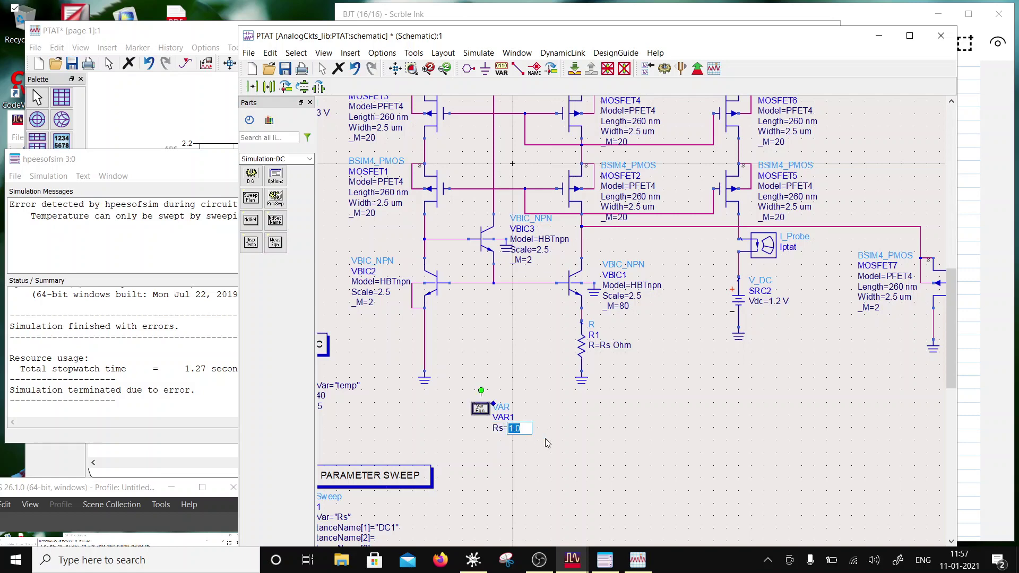
{"action": "type", "text": "50"}
{"action": "left_click", "coordinate": [630, 448]}
- Save the PTAT schematic and run the simulation with the Rs parameter sweep
{"action": "key", "text": "F5"}
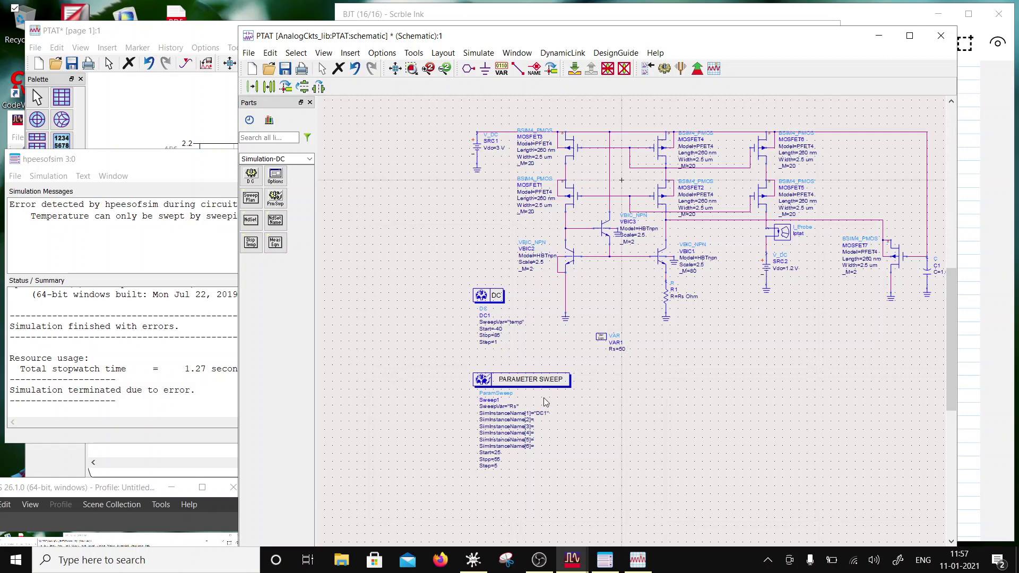
{"action": "left_click", "coordinate": [285, 68]}
{"action": "left_click", "coordinate": [663, 69]}
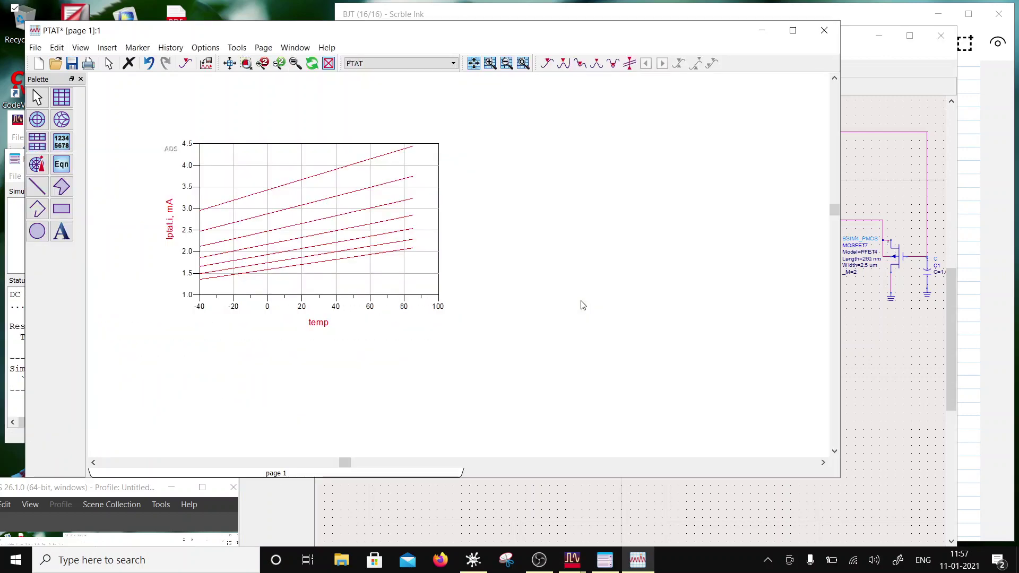
- Move the Iptat.i plot towards the middle of the page and set its trace thickness to 1.5 points
{"action": "left_click_drag", "start_coordinate": [307, 289], "coordinate": [506, 345]}
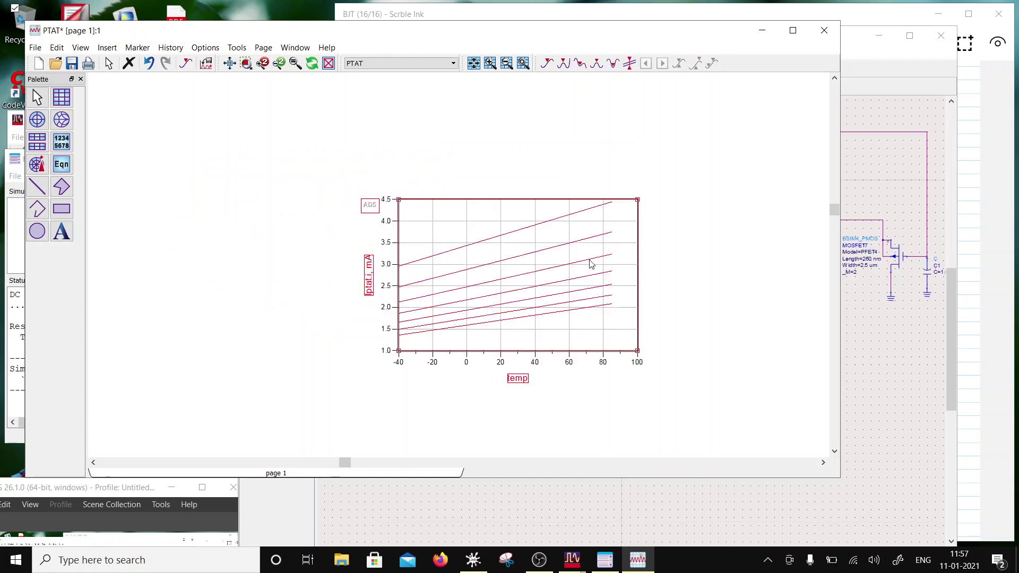
{"action": "key", "text": "Escape"}
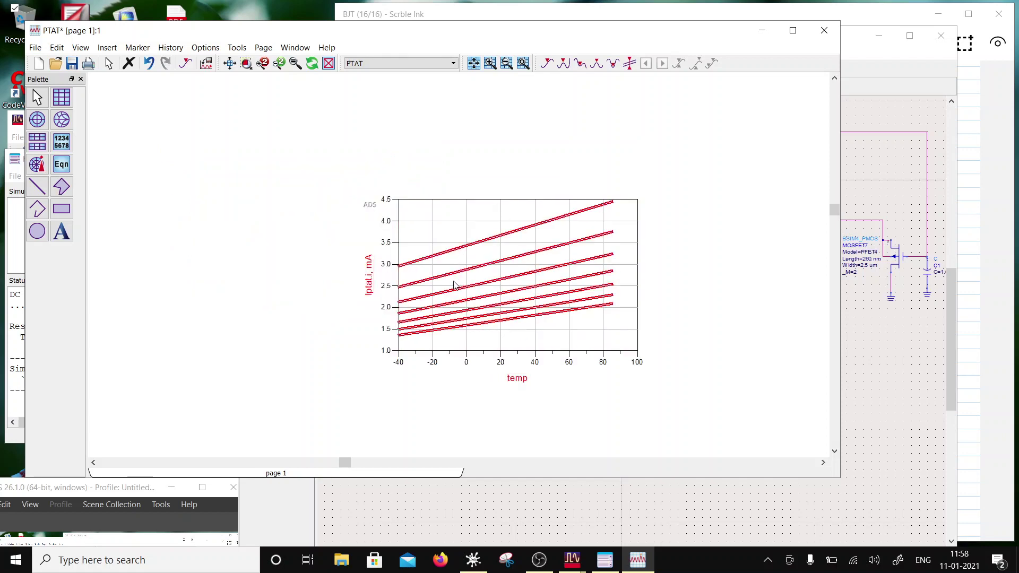
{"action": "double_click", "coordinate": [476, 242]}
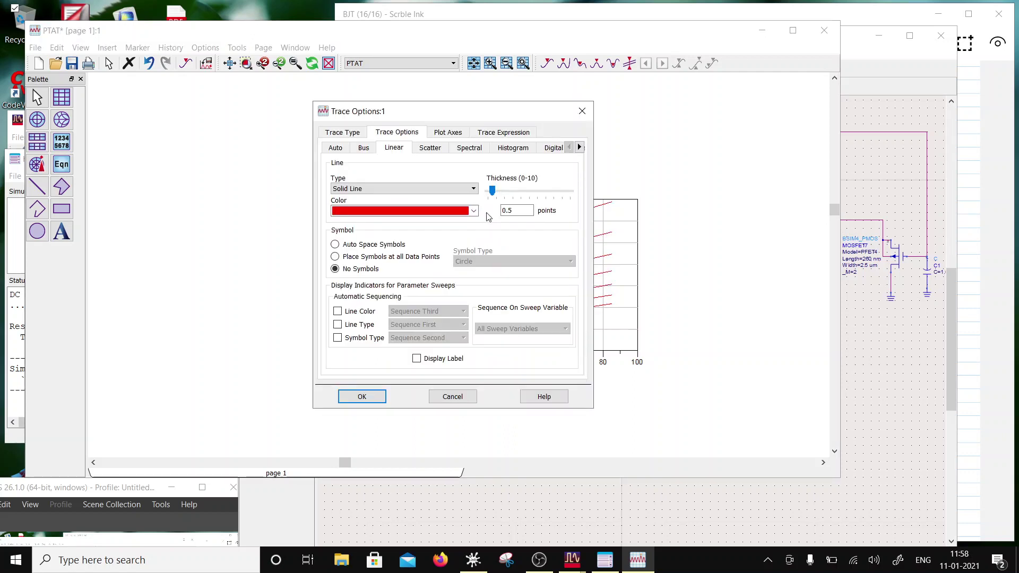
{"action": "left_click", "coordinate": [507, 194]}
{"action": "left_click", "coordinate": [377, 396]}
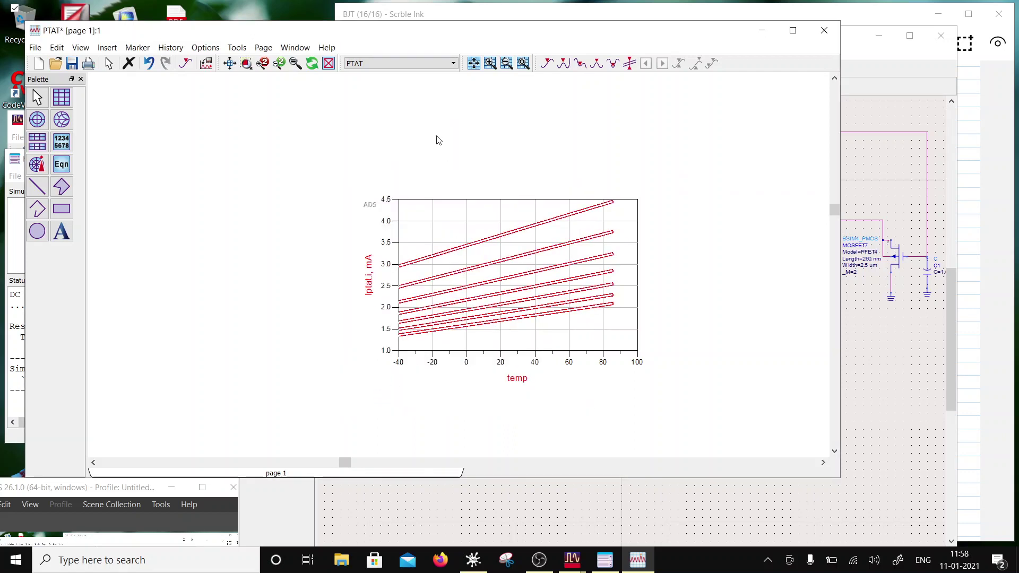
- Enable Display Label in the Iptat.i trace options so each curve carries its Rs value
{"action": "double_click", "coordinate": [473, 223]}
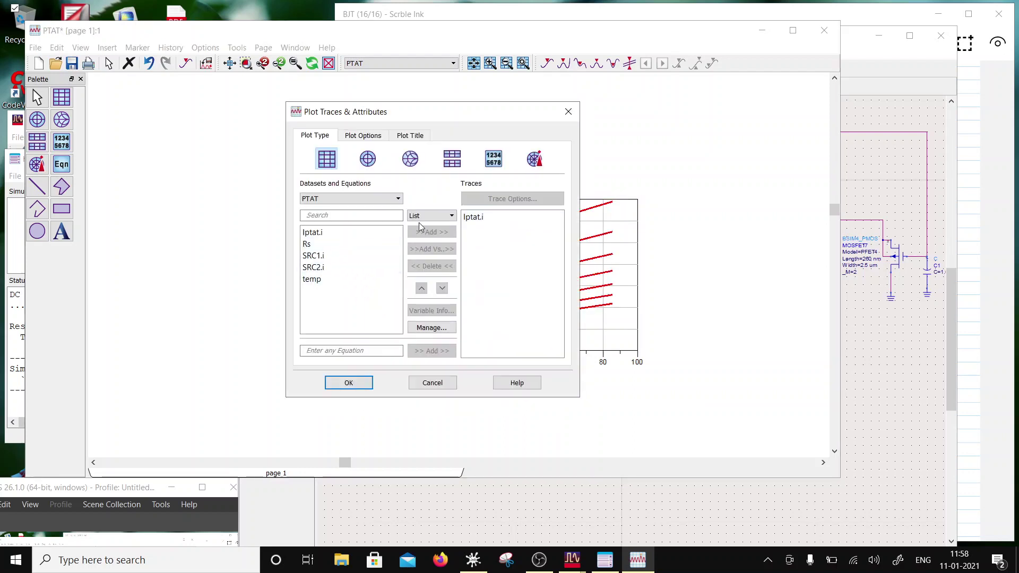
{"action": "double_click", "coordinate": [474, 218]}
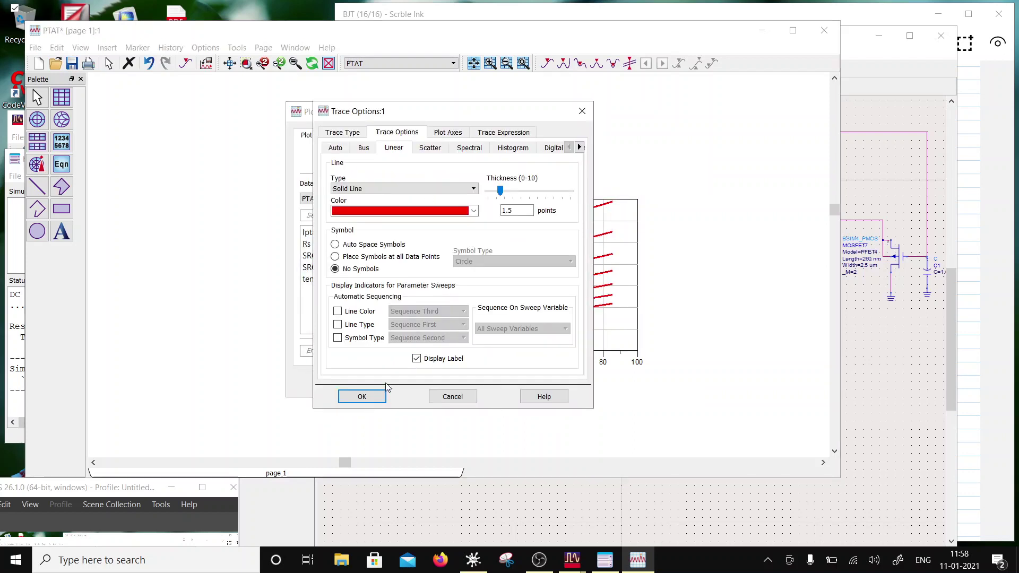
{"action": "left_click", "coordinate": [373, 397]}
{"action": "left_click", "coordinate": [366, 388]}
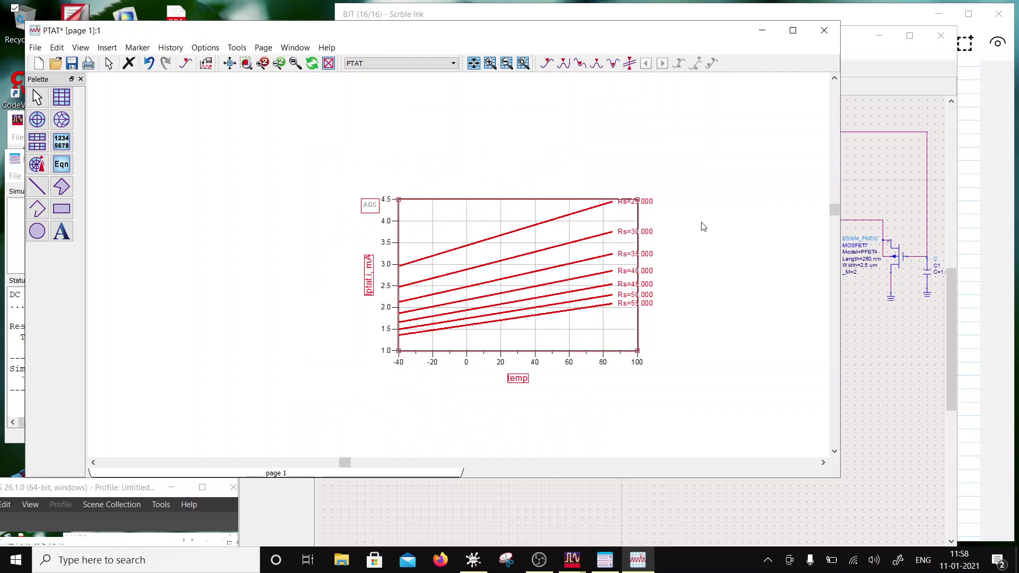
{"action": "left_click", "coordinate": [679, 206]}
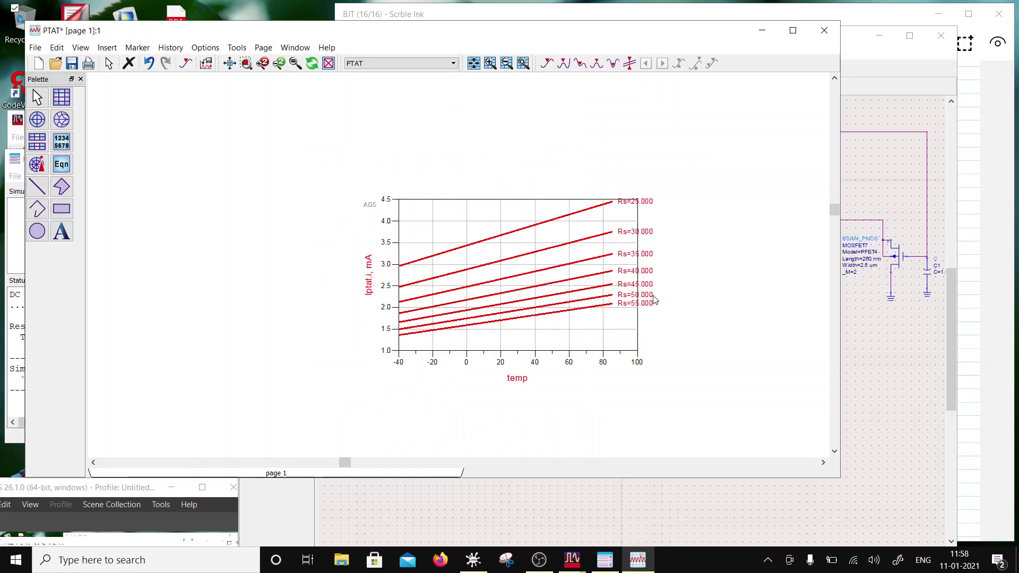
- Resize the Iptat.i plot to be taller, reposition it on the page, and save the data display
{"action": "scroll", "coordinate": [621, 212], "scroll_direction": "up", "scroll_amount": 2}
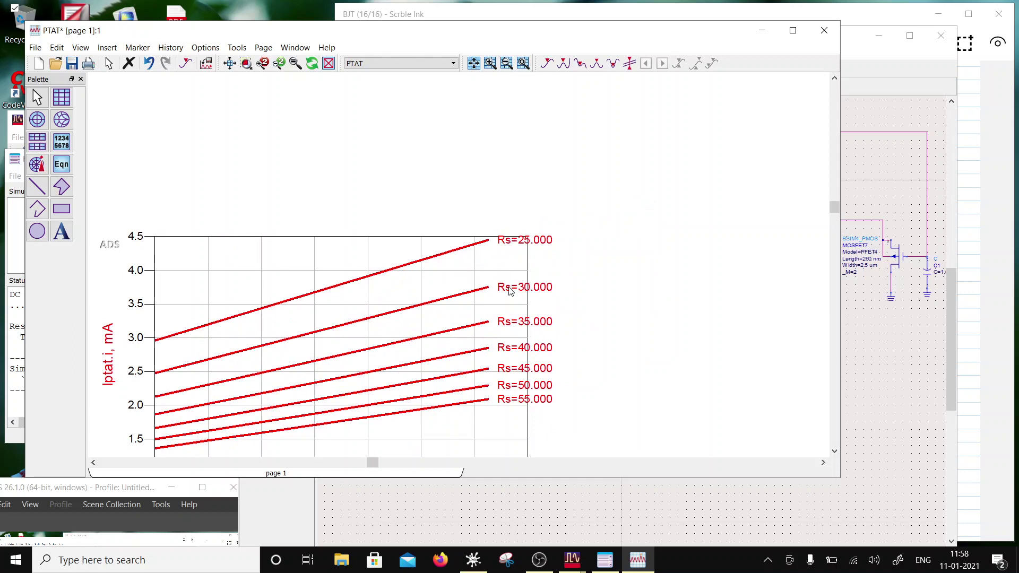
{"action": "scroll", "coordinate": [477, 298], "scroll_direction": "down", "scroll_amount": 2}
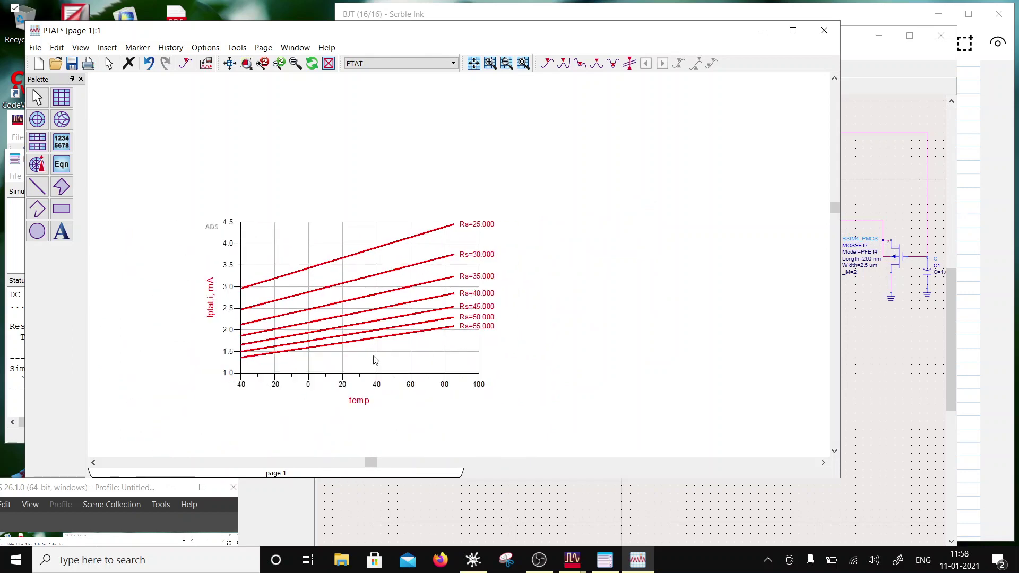
{"action": "left_click_drag", "start_coordinate": [421, 377], "coordinate": [499, 419]}
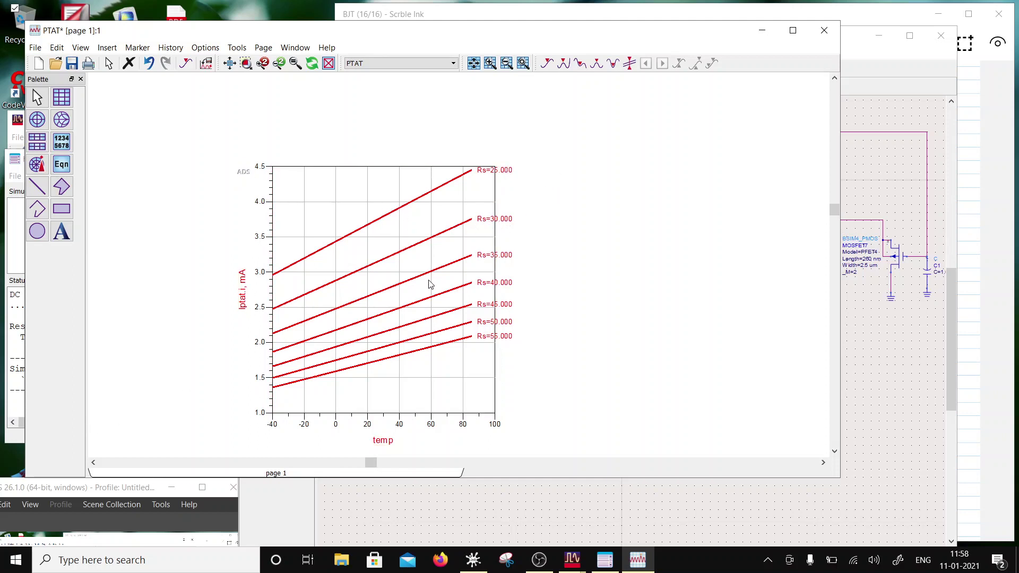
{"action": "left_click_drag", "start_coordinate": [363, 254], "coordinate": [371, 230]}
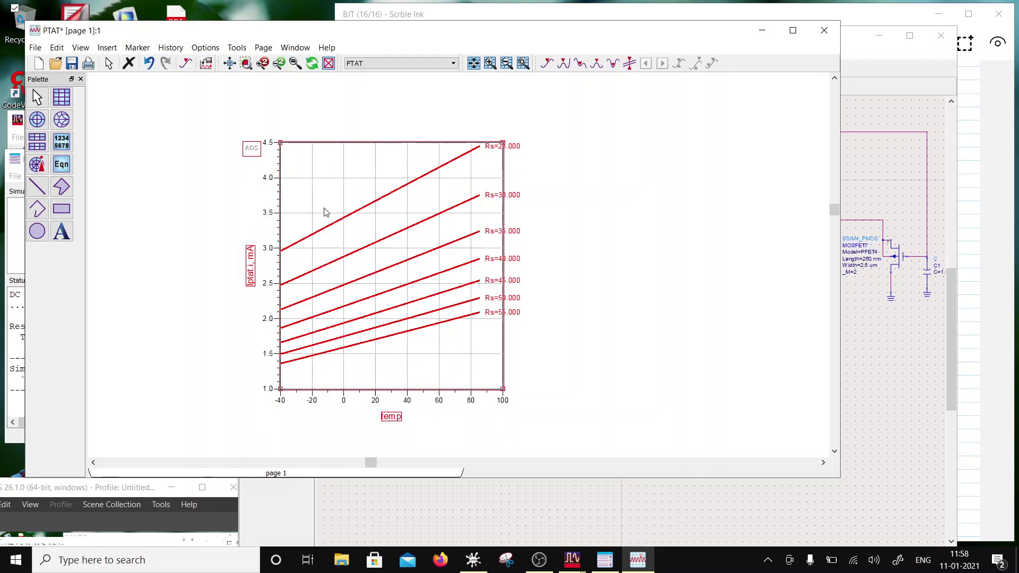
{"action": "left_click", "coordinate": [72, 63]}
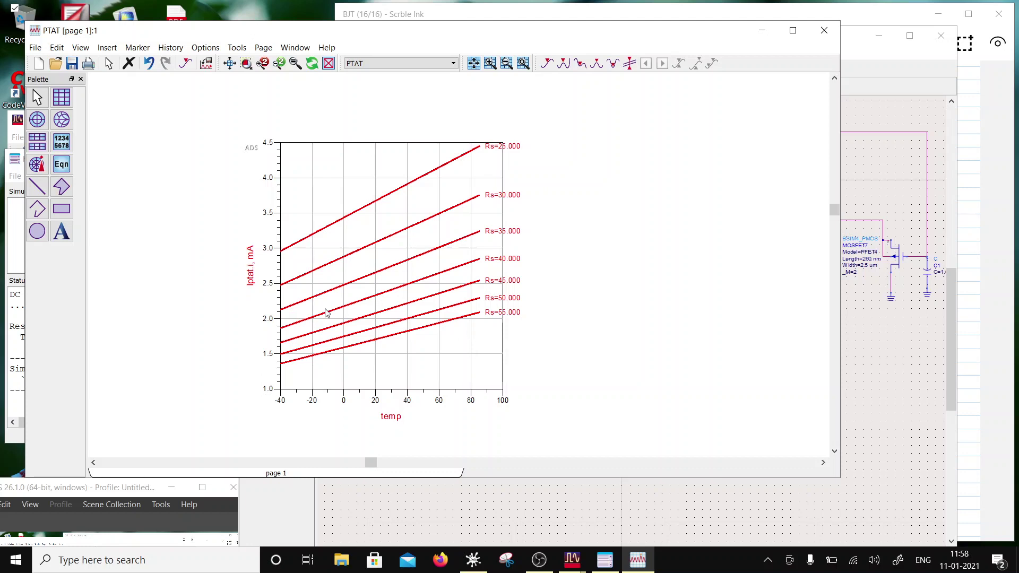
- Close the PTAT data display and the PTAT schematic window
{"action": "mouse_move", "coordinate": [326, 312]}
{"action": "left_click_drag", "start_coordinate": [90, 32], "coordinate": [296, 312]}
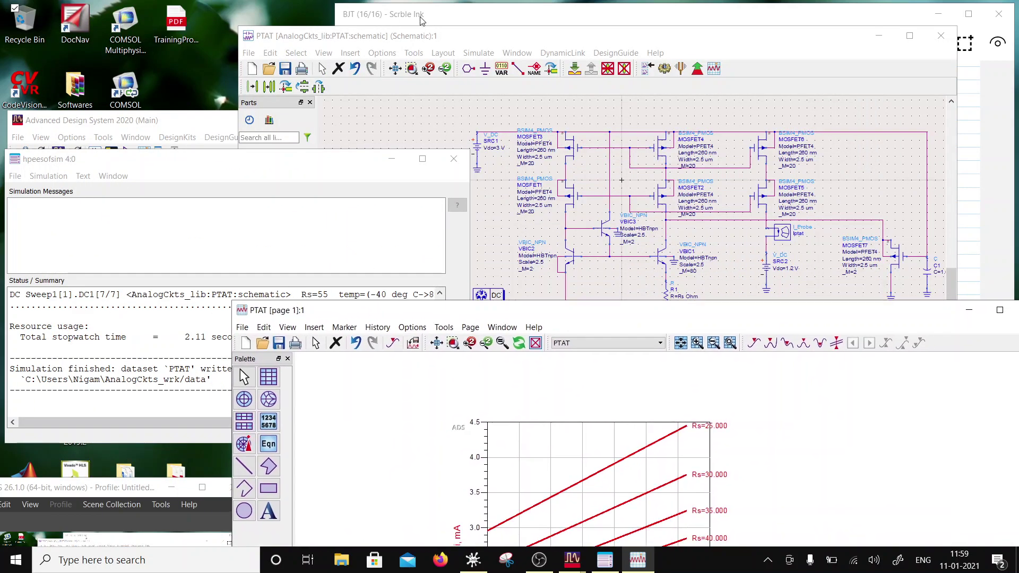
{"action": "left_click_drag", "start_coordinate": [925, 310], "coordinate": [855, 330]}
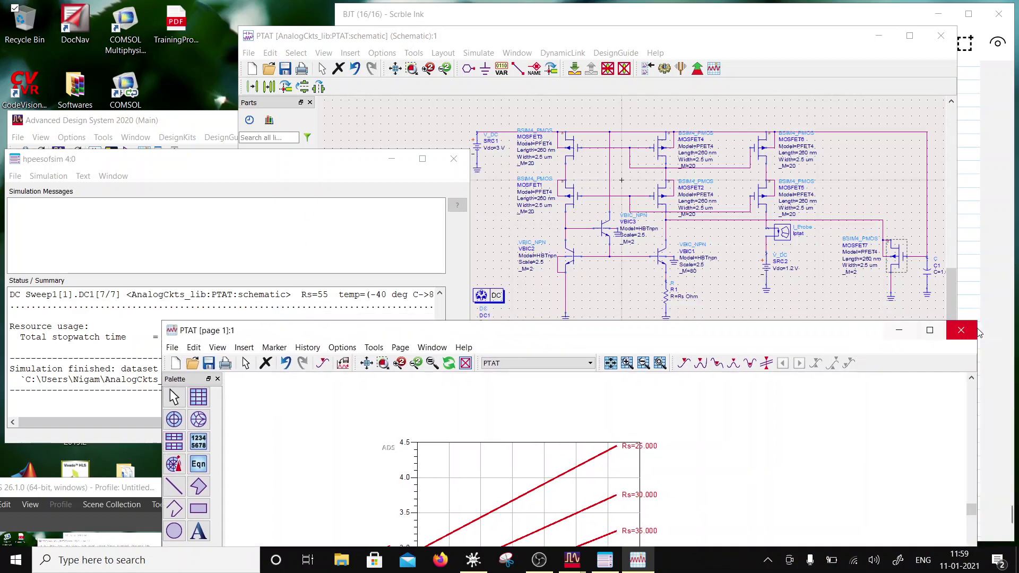
{"action": "left_click", "coordinate": [961, 330]}
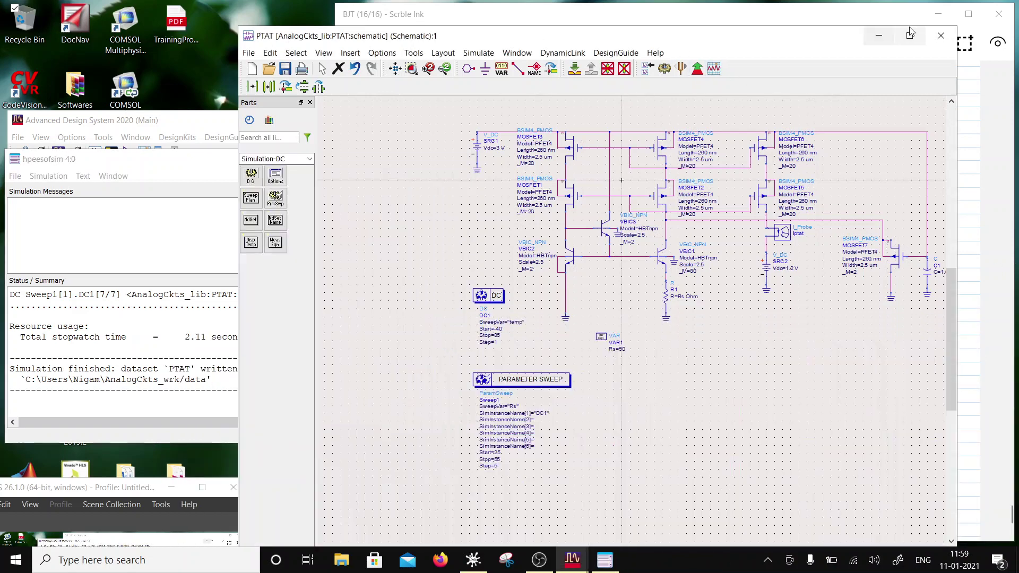
{"action": "left_click", "coordinate": [941, 36]}
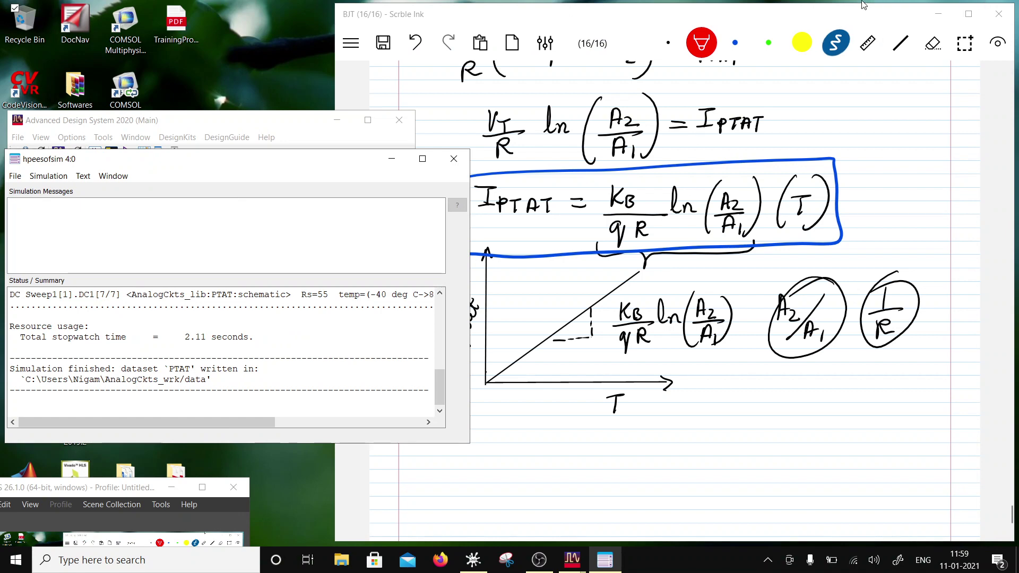
- Switch to Scrble Ink and handwrite the blue heading "CTAT Complementary to Absolute Temp" below the IPTAT graph, underlining the phrase after CTAT
{"action": "scroll", "coordinate": [850, 288], "scroll_direction": "down", "scroll_amount": 4}
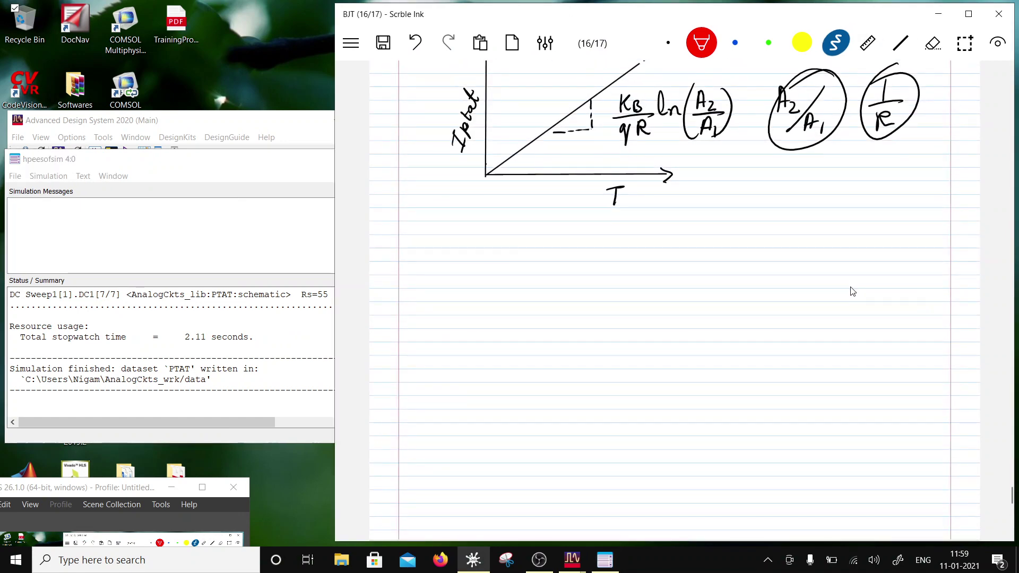
{"action": "scroll", "coordinate": [853, 289], "scroll_direction": "down", "scroll_amount": 2}
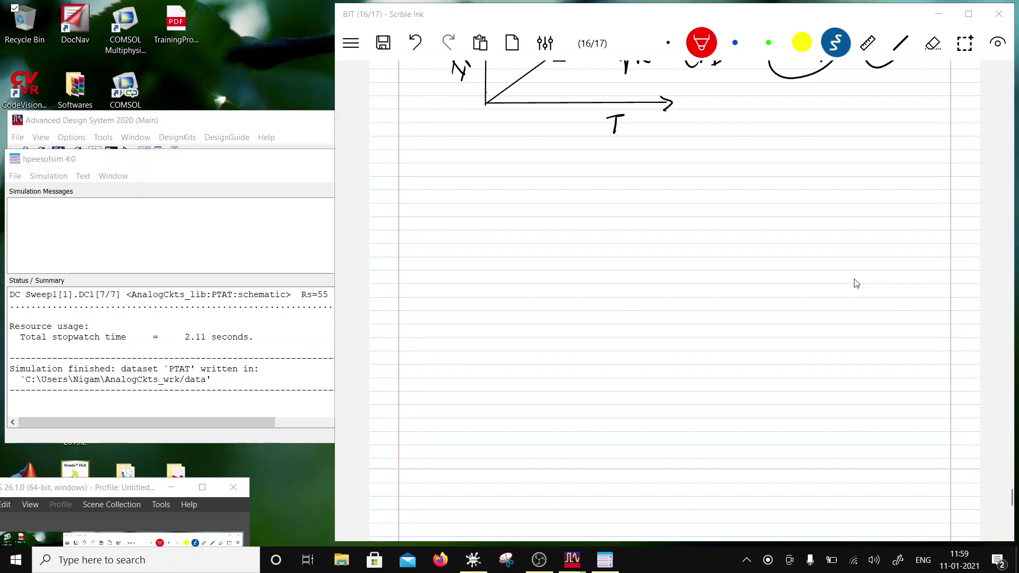
{"action": "key", "text": "2"}
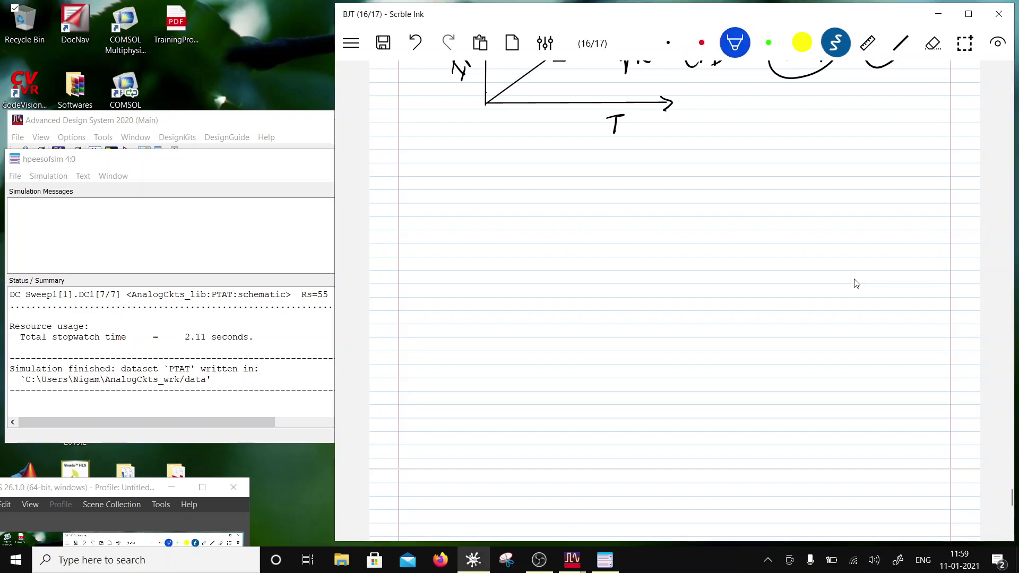
{"action": "mouse_move", "coordinate": [444, 168]}
{"action": "left_mouse_down"}
{"action": "mouse_move", "coordinate": [452, 187]}
{"action": "mouse_move", "coordinate": [456, 167]}
{"action": "mouse_move", "coordinate": [481, 167]}
{"action": "left_mouse_up"}
{"action": "mouse_move", "coordinate": [471, 170]}
{"action": "left_mouse_down"}
{"action": "mouse_move", "coordinate": [471, 195]}
{"action": "mouse_move", "coordinate": [494, 178]}
{"action": "mouse_move", "coordinate": [506, 191]}
{"action": "mouse_move", "coordinate": [502, 180]}
{"action": "left_mouse_up"}
{"action": "mouse_move", "coordinate": [510, 166]}
{"action": "left_mouse_down"}
{"action": "mouse_move", "coordinate": [528, 163]}
{"action": "mouse_move", "coordinate": [522, 194]}
{"action": "left_mouse_up"}
{"action": "mouse_move", "coordinate": [588, 167]}
{"action": "left_mouse_down"}
{"action": "mouse_move", "coordinate": [570, 186]}
{"action": "mouse_move", "coordinate": [614, 183]}
{"action": "mouse_move", "coordinate": [619, 200]}
{"action": "left_mouse_up"}
{"action": "mouse_move", "coordinate": [619, 181]}
{"action": "left_mouse_down"}
{"action": "mouse_move", "coordinate": [734, 188]}
{"action": "mouse_move", "coordinate": [750, 175]}
{"action": "mouse_move", "coordinate": [745, 211]}
{"action": "left_mouse_up"}
{"action": "mouse_move", "coordinate": [780, 165]}
{"action": "left_mouse_down"}
{"action": "mouse_move", "coordinate": [779, 190]}
{"action": "mouse_move", "coordinate": [825, 165]}
{"action": "mouse_move", "coordinate": [831, 189]}
{"action": "left_mouse_up"}
{"action": "mouse_move", "coordinate": [821, 180]}
{"action": "left_mouse_down"}
{"action": "mouse_move", "coordinate": [852, 176]}
{"action": "mouse_move", "coordinate": [875, 189]}
{"action": "left_mouse_up"}
{"action": "left_click_drag", "start_coordinate": [875, 178], "coordinate": [897, 187]}
{"action": "left_click_drag", "start_coordinate": [895, 161], "coordinate": [913, 187]}
{"action": "left_click_drag", "start_coordinate": [896, 168], "coordinate": [934, 164]}
{"action": "mouse_move", "coordinate": [927, 165]}
{"action": "left_mouse_down"}
{"action": "mouse_move", "coordinate": [925, 186]}
{"action": "mouse_move", "coordinate": [958, 187]}
{"action": "mouse_move", "coordinate": [962, 198]}
{"action": "left_mouse_up"}
{"action": "left_click_drag", "start_coordinate": [961, 183], "coordinate": [979, 190]}
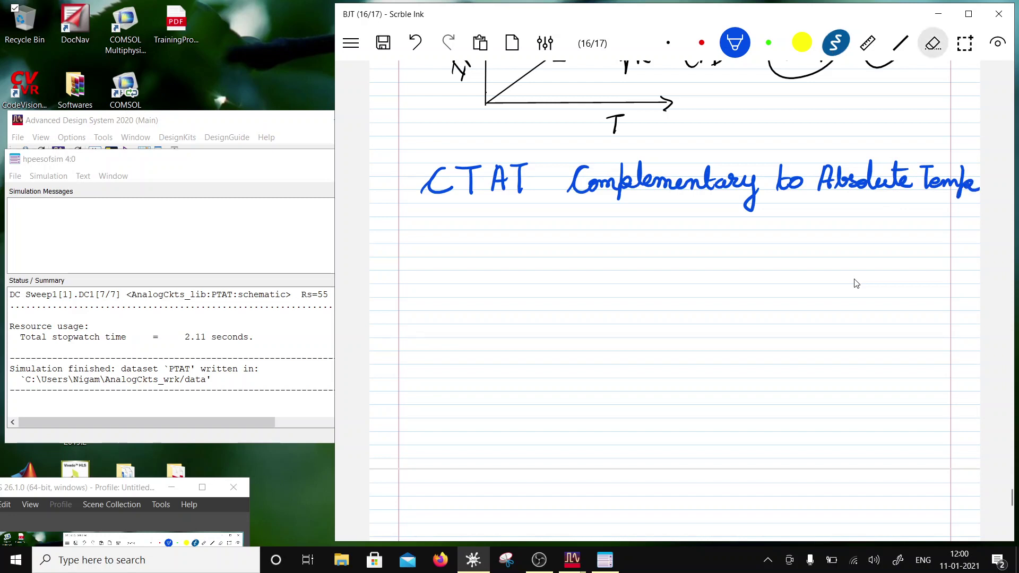
{"action": "left_click", "coordinate": [900, 42]}
{"action": "left_click_drag", "start_coordinate": [566, 203], "coordinate": [968, 196]}
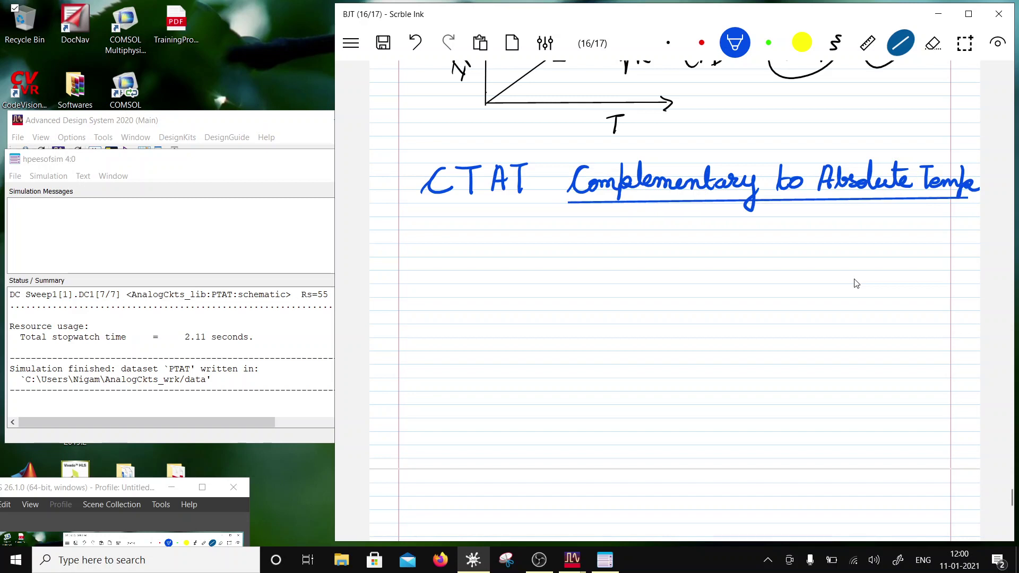
- Draw a diode-connected NPN transistor in black freehand below the CTAT heading, with its base tied to the collector and its emitter grounded
{"action": "left_click", "coordinate": [668, 43]}
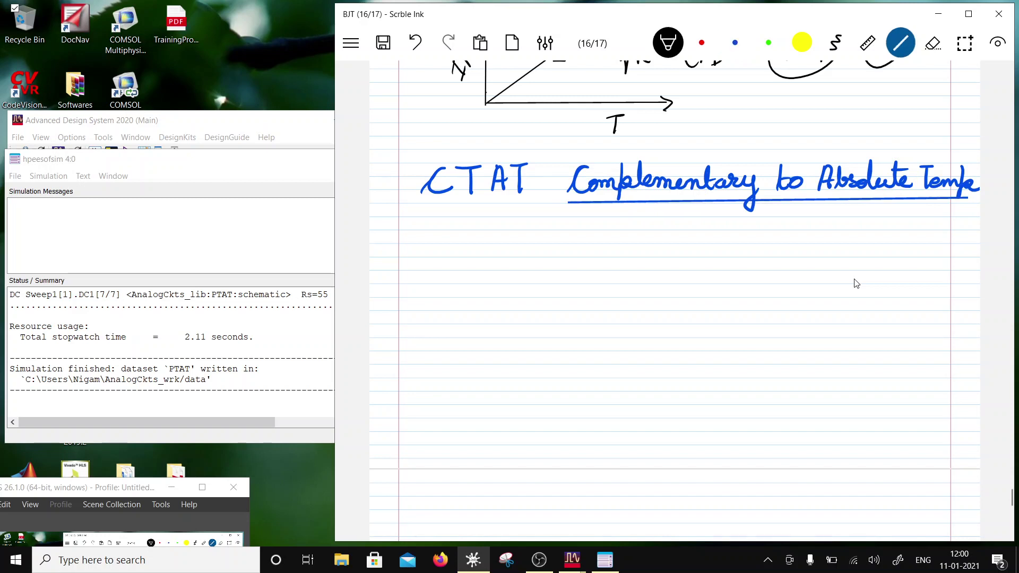
{"action": "left_click_drag", "start_coordinate": [558, 238], "coordinate": [555, 280]}
{"action": "key", "text": "ctrl+z"}
{"action": "key", "text": "p"}
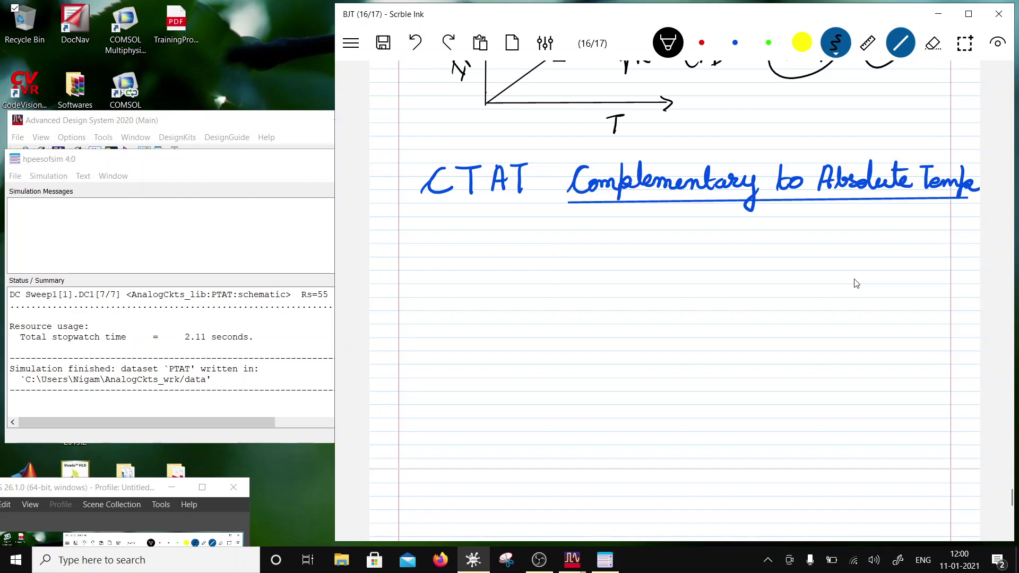
{"action": "mouse_move", "coordinate": [571, 227]}
{"action": "left_mouse_down"}
{"action": "mouse_move", "coordinate": [567, 262]}
{"action": "mouse_move", "coordinate": [543, 281]}
{"action": "left_mouse_up"}
{"action": "mouse_move", "coordinate": [545, 257]}
{"action": "left_mouse_down"}
{"action": "mouse_move", "coordinate": [543, 280]}
{"action": "mouse_move", "coordinate": [542, 306]}
{"action": "mouse_move", "coordinate": [570, 307]}
{"action": "left_mouse_up"}
{"action": "mouse_move", "coordinate": [556, 293]}
{"action": "left_mouse_down"}
{"action": "mouse_move", "coordinate": [567, 332]}
{"action": "mouse_move", "coordinate": [512, 292]}
{"action": "mouse_move", "coordinate": [515, 228]}
{"action": "mouse_move", "coordinate": [571, 227]}
{"action": "left_mouse_up"}
{"action": "left_click_drag", "start_coordinate": [521, 290], "coordinate": [547, 287]}
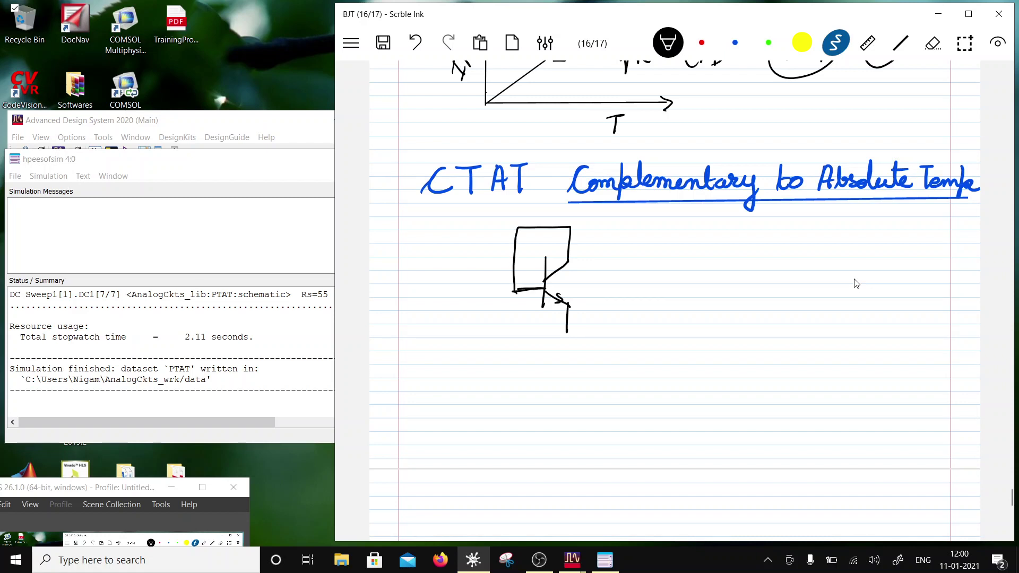
{"action": "left_click_drag", "start_coordinate": [562, 332], "coordinate": [577, 331]}
{"action": "mouse_move", "coordinate": [563, 331]}
{"action": "left_mouse_down"}
{"action": "mouse_move", "coordinate": [569, 340]}
{"action": "mouse_move", "coordinate": [575, 329]}
{"action": "left_mouse_up"}
- Add a current arrow into the collector and a vertical double-headed voltage arrow between two horizontal lines beside the transistor
{"action": "left_click_drag", "start_coordinate": [570, 209], "coordinate": [572, 223]}
{"action": "mouse_move", "coordinate": [571, 224]}
{"action": "left_mouse_down"}
{"action": "mouse_move", "coordinate": [576, 215]}
{"action": "mouse_move", "coordinate": [605, 244]}
{"action": "mouse_move", "coordinate": [633, 244]}
{"action": "left_mouse_up"}
{"action": "left_click_drag", "start_coordinate": [579, 317], "coordinate": [630, 316]}
{"action": "left_click_drag", "start_coordinate": [609, 245], "coordinate": [605, 317]}
{"action": "left_click_drag", "start_coordinate": [600, 303], "coordinate": [612, 302]}
{"action": "left_click_drag", "start_coordinate": [605, 255], "coordinate": [614, 253]}
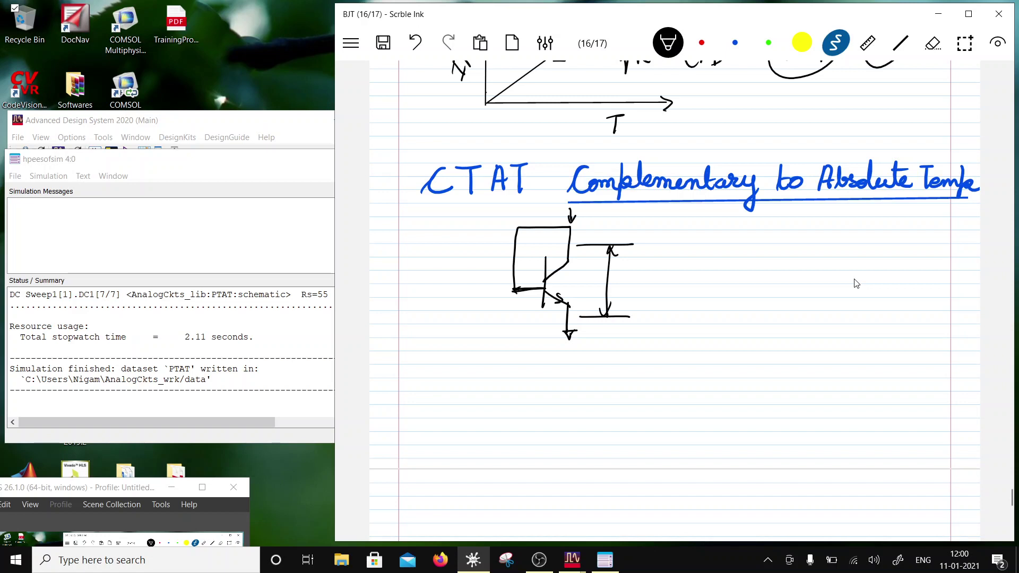
- Draw black vertical and horizontal arrows with a shared origin as graph axes beside the transistor circuit, below the CTAT heading
{"action": "left_click_drag", "start_coordinate": [719, 218], "coordinate": [719, 227]}
{"action": "left_click", "coordinate": [900, 43]}
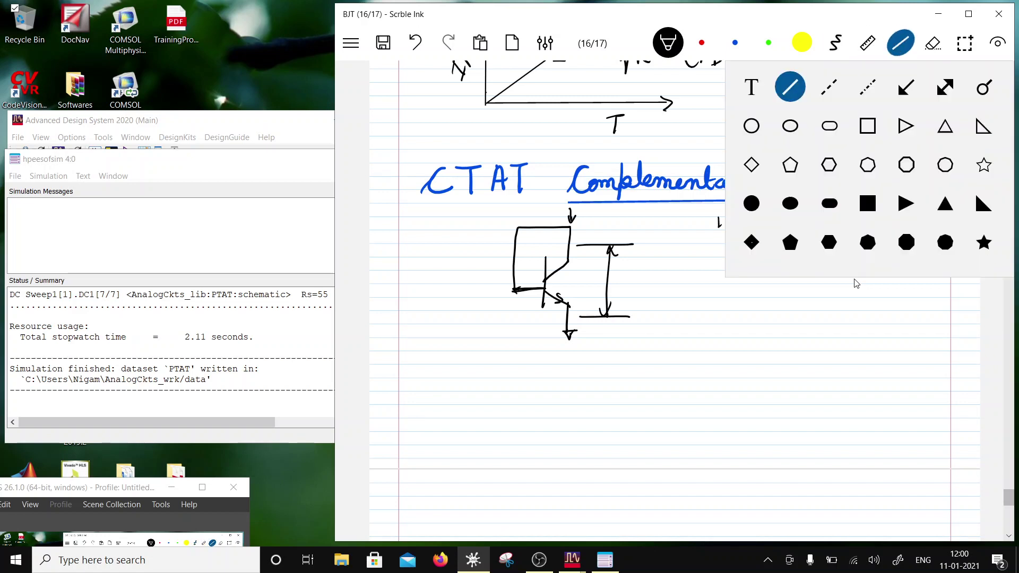
{"action": "left_click", "coordinate": [906, 87]}
{"action": "left_click_drag", "start_coordinate": [710, 385], "coordinate": [720, 217]}
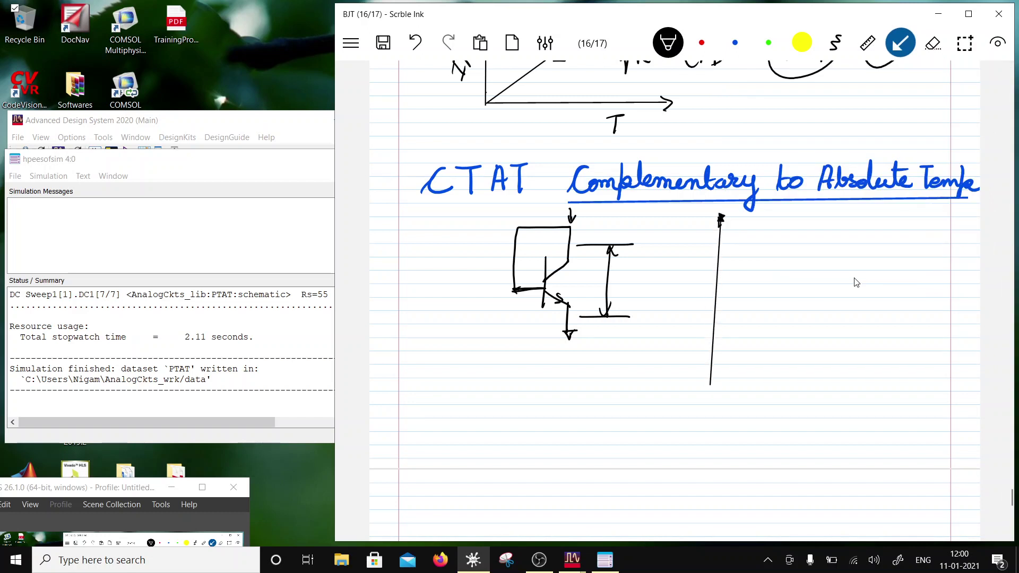
{"action": "left_click", "coordinate": [415, 42]}
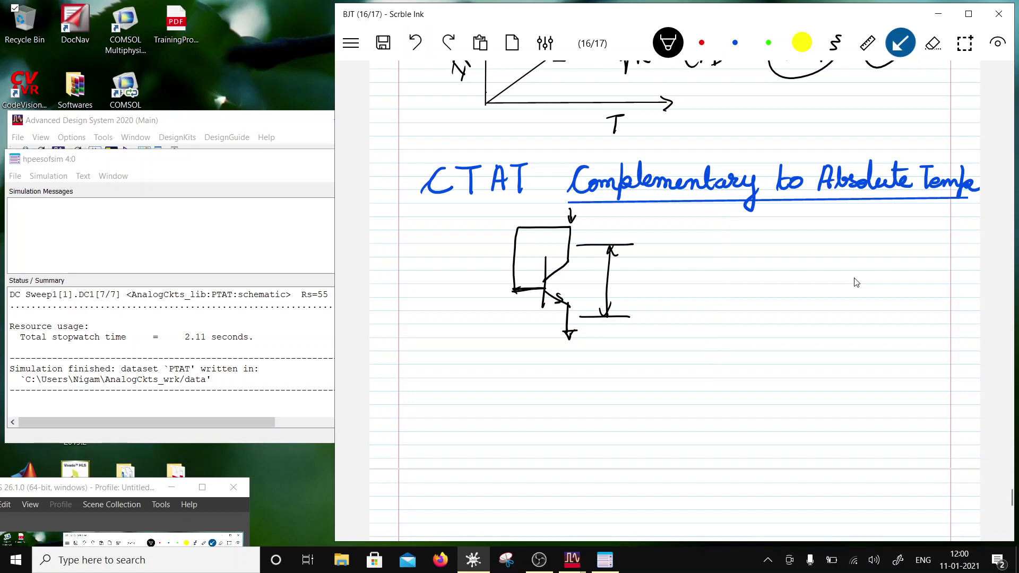
{"action": "left_click_drag", "start_coordinate": [704, 374], "coordinate": [708, 221]}
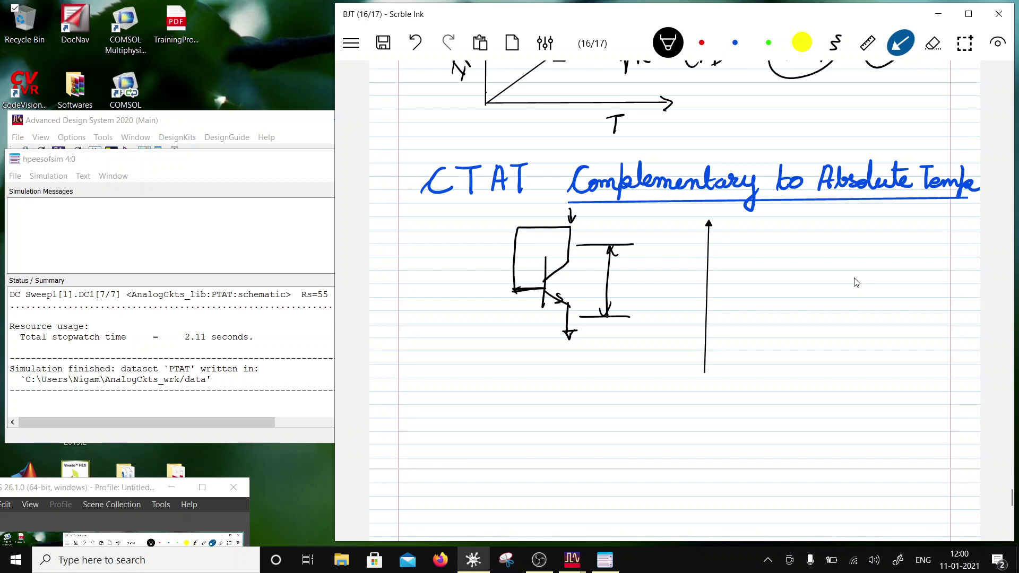
{"action": "left_click_drag", "start_coordinate": [705, 372], "coordinate": [895, 371]}
- Draw three straight black lines falling steeply to the right on the new graph, fanning out from nearly the same upper start point
{"action": "left_click", "coordinate": [901, 43]}
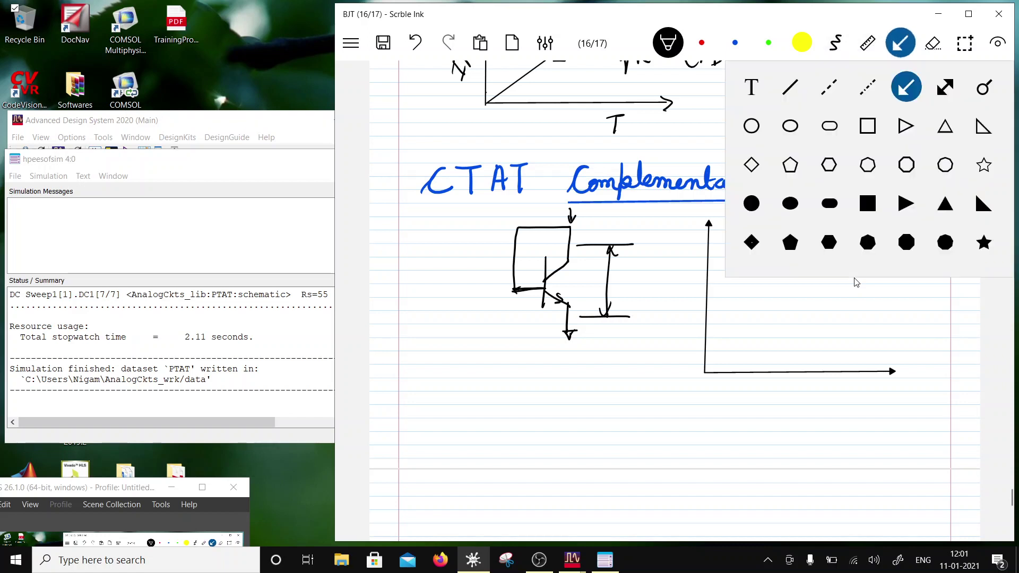
{"action": "left_click", "coordinate": [789, 87]}
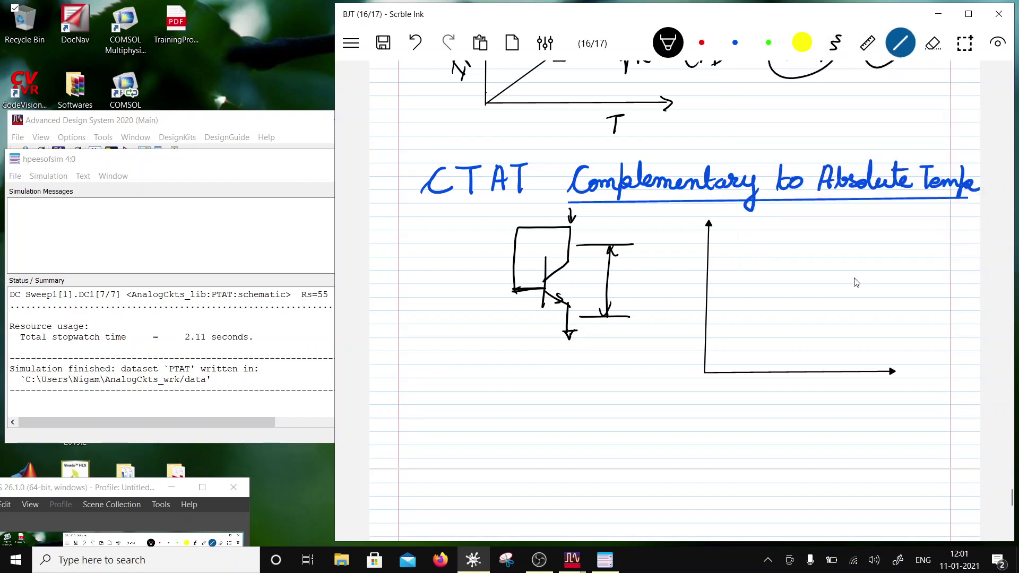
{"action": "left_click_drag", "start_coordinate": [736, 240], "coordinate": [831, 357]}
{"action": "left_click_drag", "start_coordinate": [739, 239], "coordinate": [840, 353]}
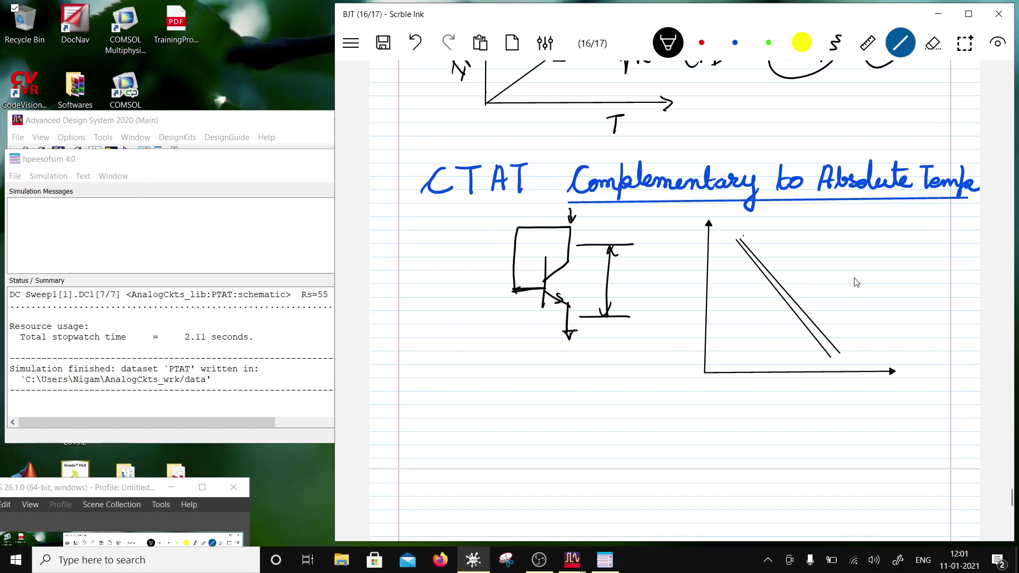
{"action": "left_click_drag", "start_coordinate": [743, 236], "coordinate": [847, 339]}
- Mark the spread between the falling lines with blue freehand double-headed vertical arrows near their lower and upper ends
{"action": "scroll", "coordinate": [856, 281], "scroll_direction": "up", "scroll_amount": 3}
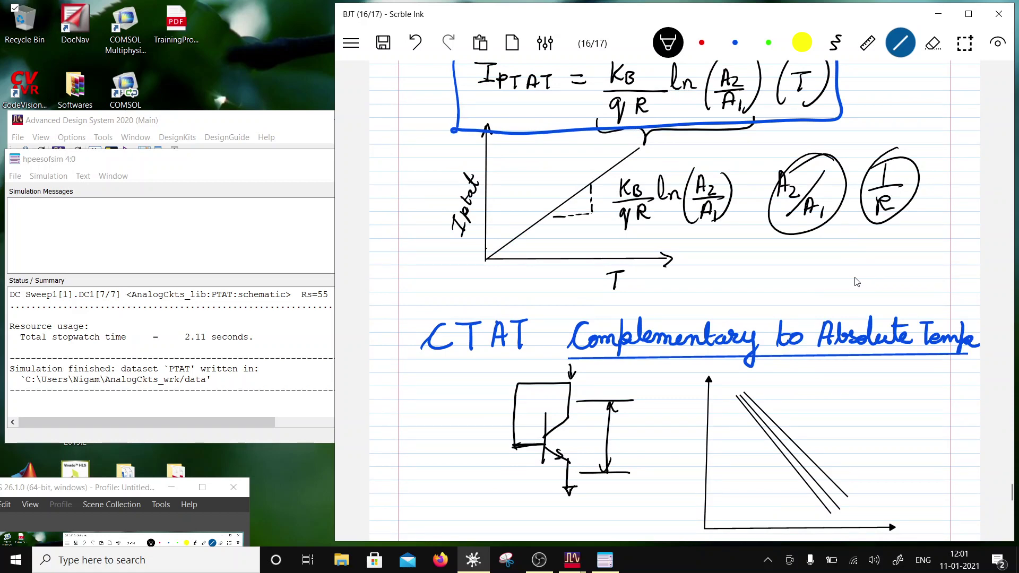
{"action": "scroll", "coordinate": [855, 281], "scroll_direction": "down", "scroll_amount": 4}
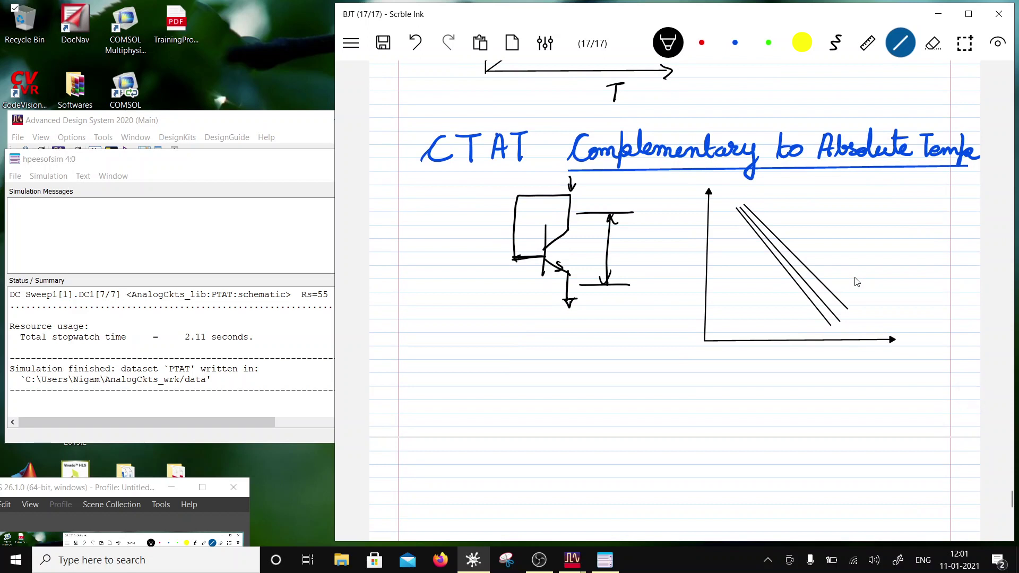
{"action": "left_click_drag", "start_coordinate": [826, 287], "coordinate": [821, 317]}
{"action": "left_click", "coordinate": [414, 42]}
{"action": "left_click", "coordinate": [415, 42]}
{"action": "left_click", "coordinate": [735, 43]}
{"action": "left_click_drag", "start_coordinate": [824, 287], "coordinate": [824, 318]}
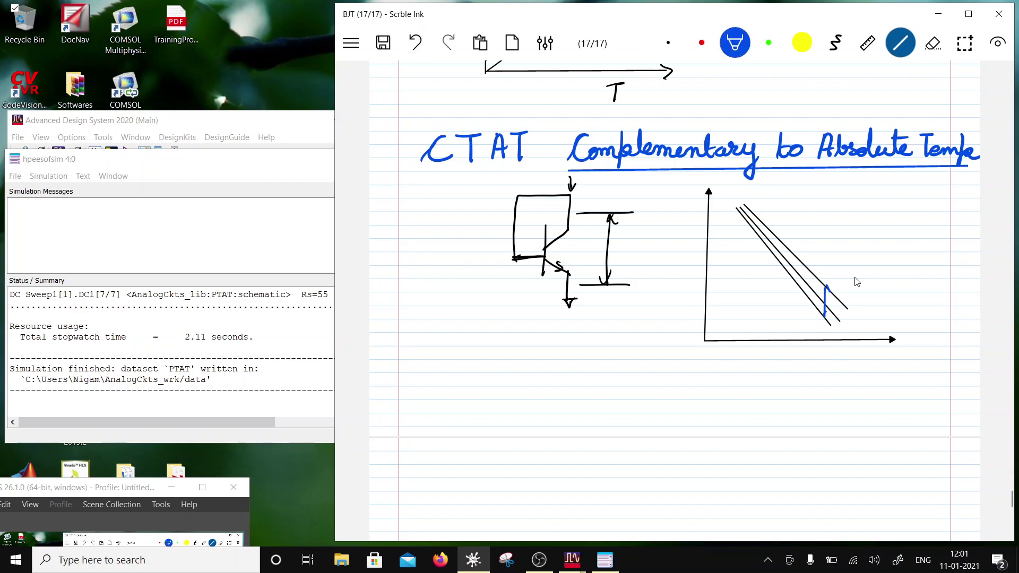
{"action": "left_click", "coordinate": [415, 42]}
{"action": "left_click", "coordinate": [415, 42]}
{"action": "left_click", "coordinate": [835, 43]}
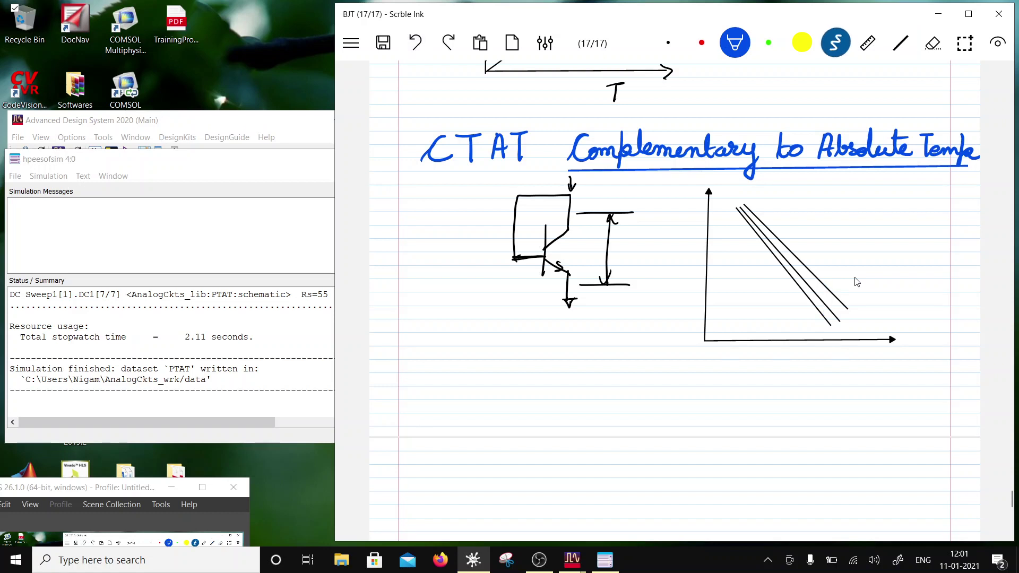
{"action": "mouse_move", "coordinate": [824, 285]}
{"action": "left_mouse_down"}
{"action": "mouse_move", "coordinate": [828, 320]}
{"action": "mouse_move", "coordinate": [833, 291]}
{"action": "left_mouse_up"}
{"action": "mouse_move", "coordinate": [746, 206]}
{"action": "left_mouse_down"}
{"action": "mouse_move", "coordinate": [746, 226]}
{"action": "mouse_move", "coordinate": [746, 205]}
{"action": "mouse_move", "coordinate": [753, 211]}
{"action": "left_mouse_up"}
- Sketch a blue resistor to ground below the transistor's emitter and label it RD
{"action": "left_click_drag", "start_coordinate": [568, 298], "coordinate": [567, 357]}
{"action": "mouse_move", "coordinate": [578, 309]}
{"action": "left_mouse_down"}
{"action": "mouse_move", "coordinate": [580, 329]}
{"action": "mouse_move", "coordinate": [605, 324]}
{"action": "left_mouse_up"}
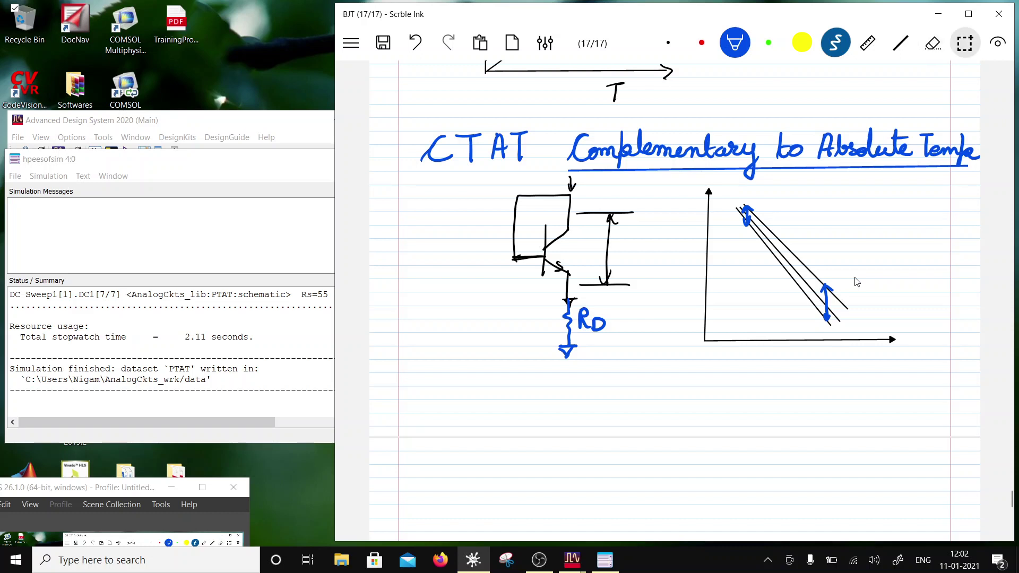
{"action": "left_click", "coordinate": [964, 43]}
{"action": "mouse_move", "coordinate": [727, 192]}
{"action": "left_mouse_down"}
{"action": "mouse_move", "coordinate": [815, 218]}
{"action": "mouse_move", "coordinate": [868, 330]}
{"action": "left_mouse_up"}
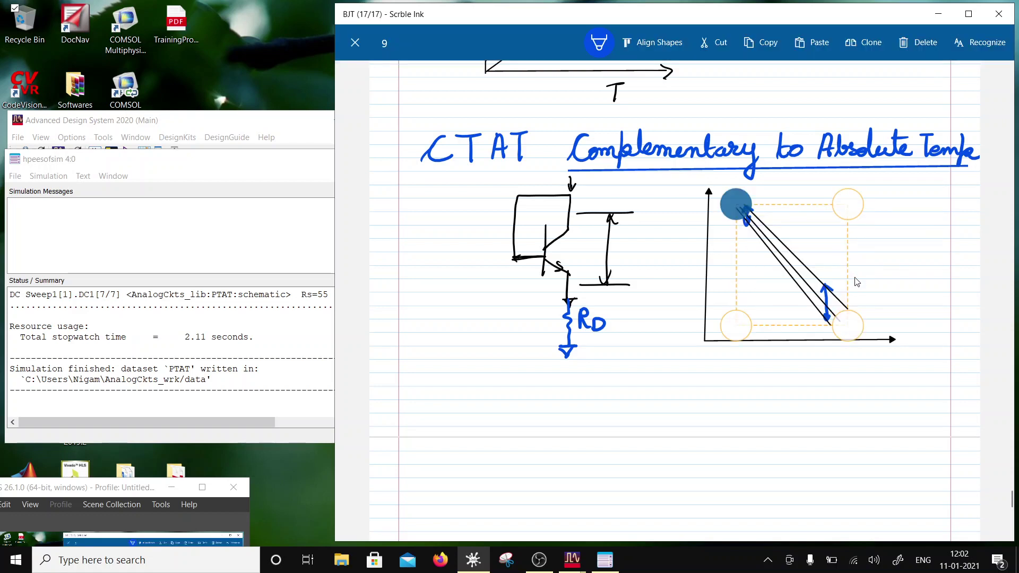
{"action": "mouse_move", "coordinate": [735, 204]}
{"action": "left_mouse_down"}
{"action": "mouse_move", "coordinate": [736, 182]}
{"action": "mouse_move", "coordinate": [736, 269]}
{"action": "mouse_move", "coordinate": [735, 204]}
{"action": "left_mouse_up"}
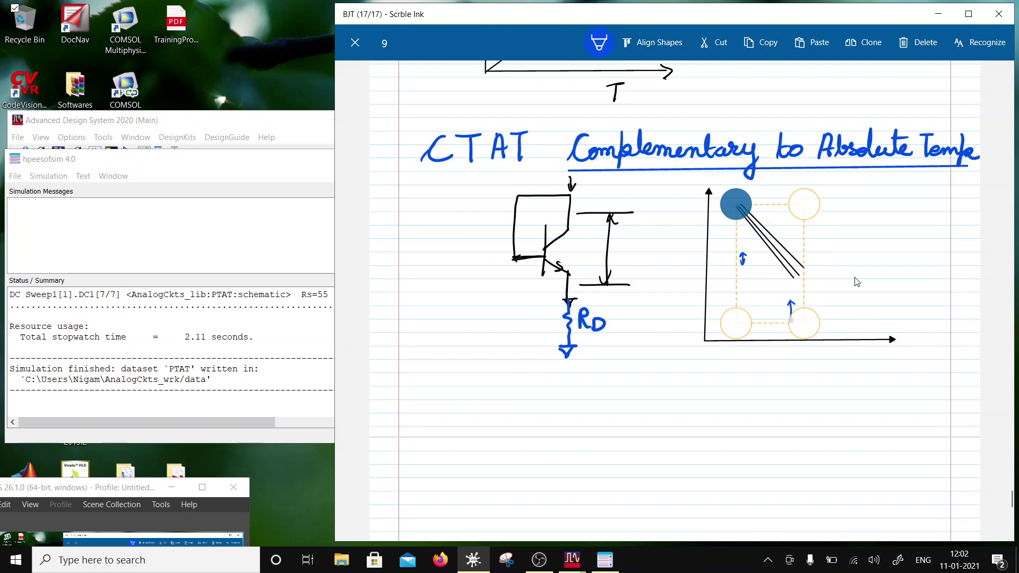
{"action": "mouse_move", "coordinate": [736, 204]}
{"action": "left_mouse_down"}
{"action": "mouse_move", "coordinate": [735, 113]}
{"action": "mouse_move", "coordinate": [736, 284]}
{"action": "mouse_move", "coordinate": [736, 234]}
{"action": "mouse_move", "coordinate": [735, 260]}
{"action": "left_mouse_up"}
{"action": "left_click", "coordinate": [856, 282]}
{"action": "key", "text": "ctrl+z"}
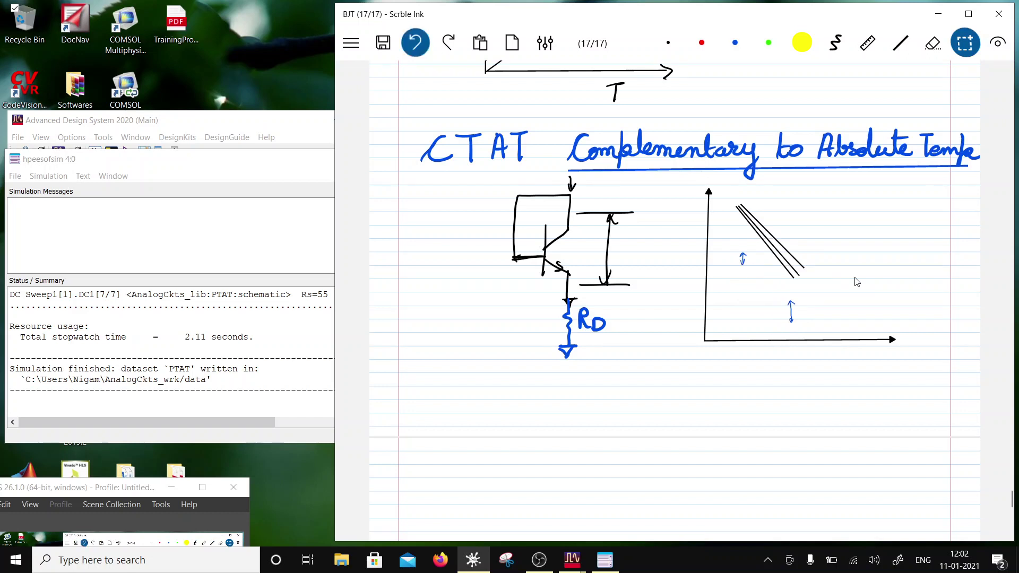
{"action": "key", "text": "ctrl+z"}
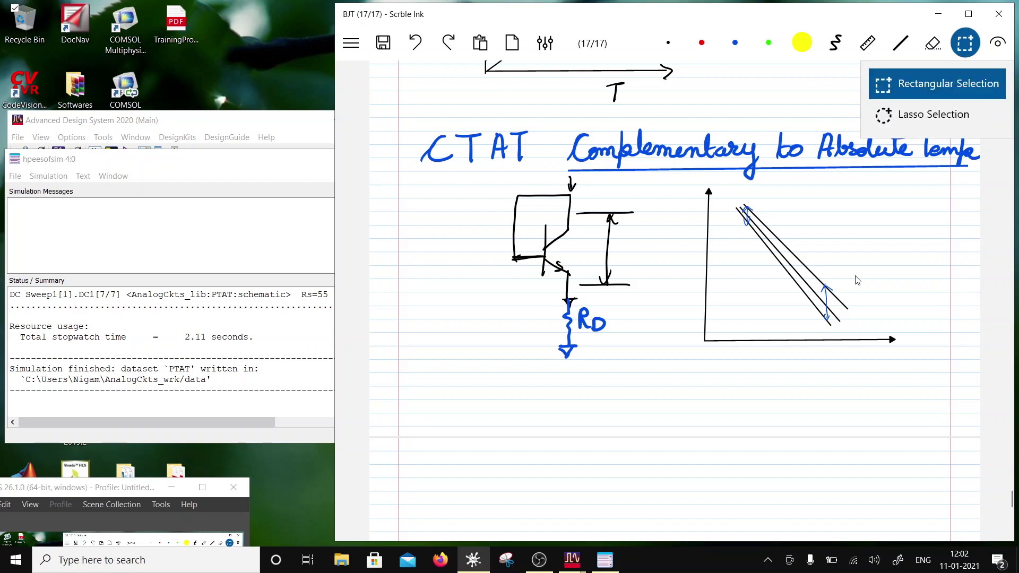
{"action": "key", "text": "Escape"}
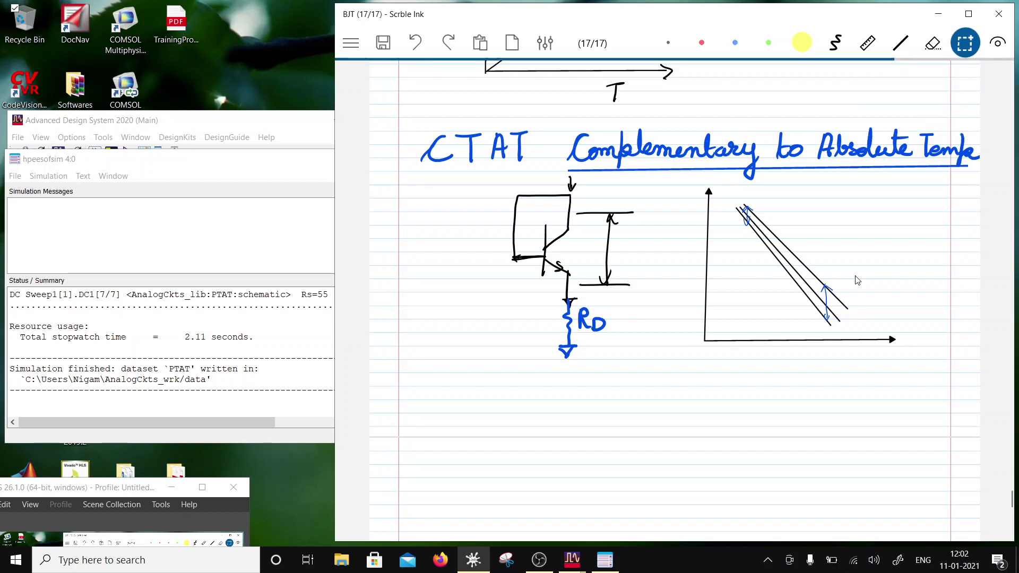
- Move the graph's horizontal axis arrow well below its current place, keeping it level and slightly lengthening it
{"action": "left_click_drag", "start_coordinate": [684, 330], "coordinate": [920, 354]}
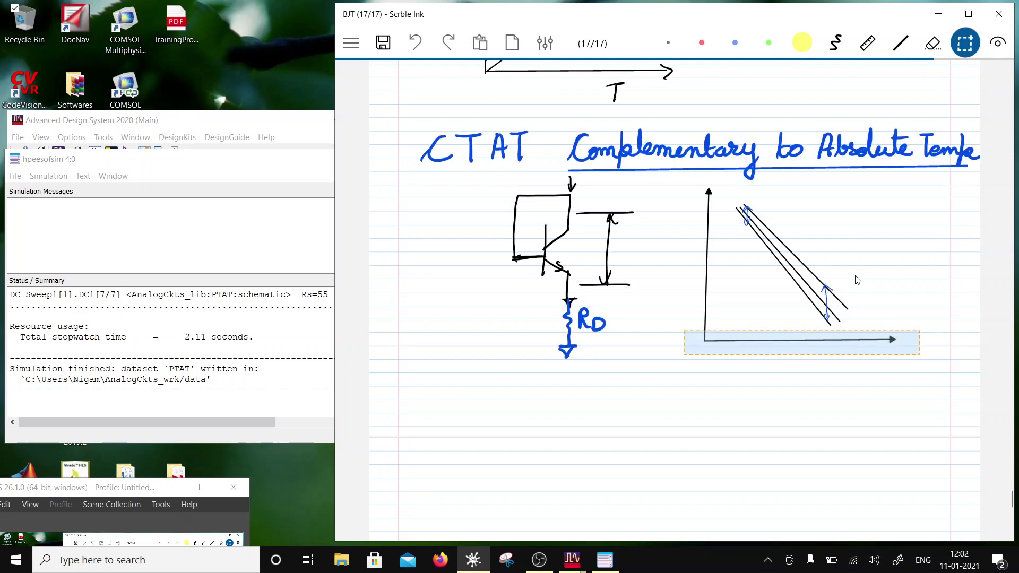
{"action": "scroll", "coordinate": [857, 280], "scroll_direction": "up", "scroll_amount": 1}
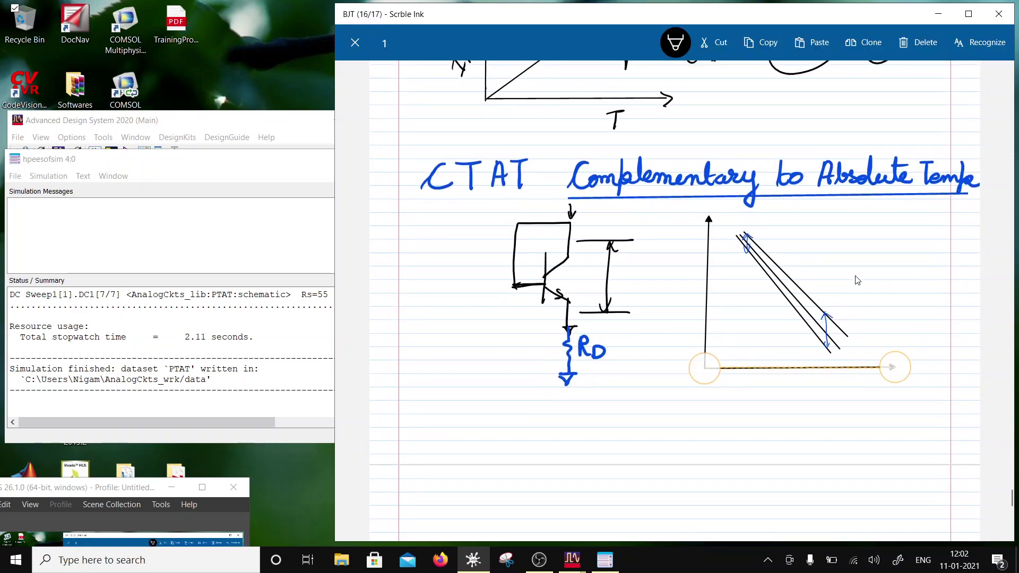
{"action": "scroll", "coordinate": [857, 280], "scroll_direction": "up", "scroll_amount": 1}
{"action": "left_click_drag", "start_coordinate": [895, 395], "coordinate": [896, 456]}
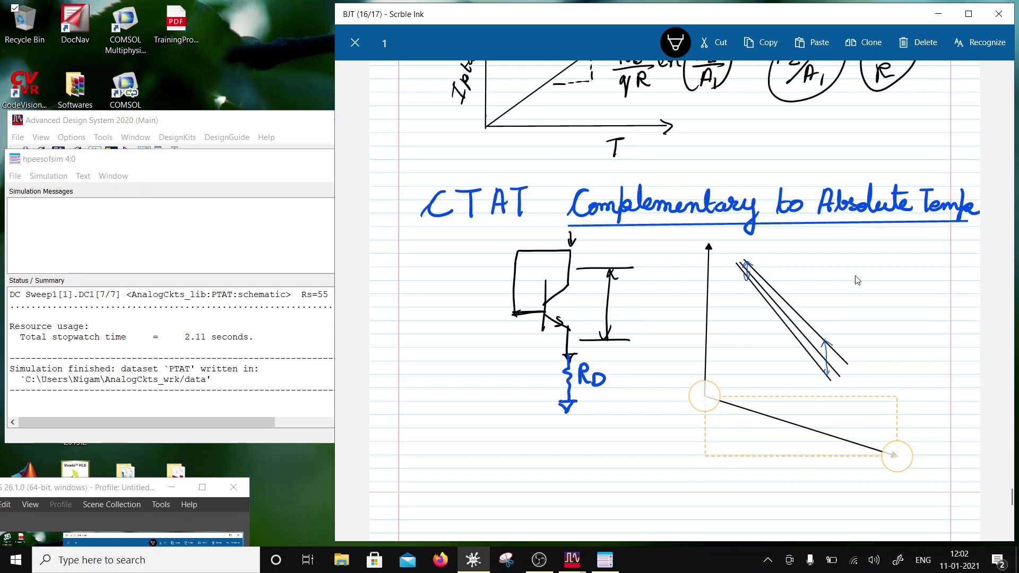
{"action": "left_click_drag", "start_coordinate": [704, 396], "coordinate": [695, 453]}
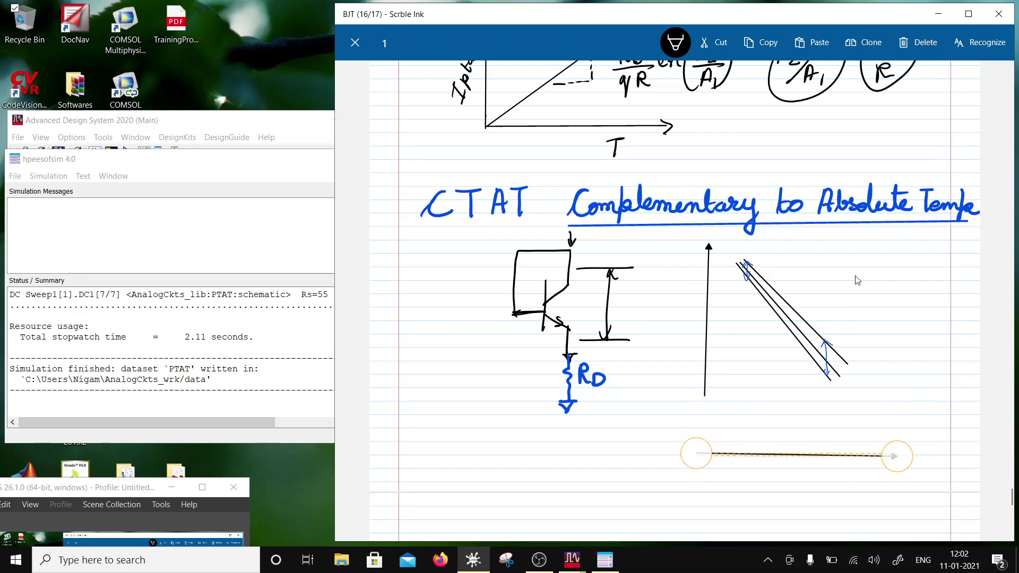
{"action": "left_click_drag", "start_coordinate": [896, 456], "coordinate": [900, 452]}
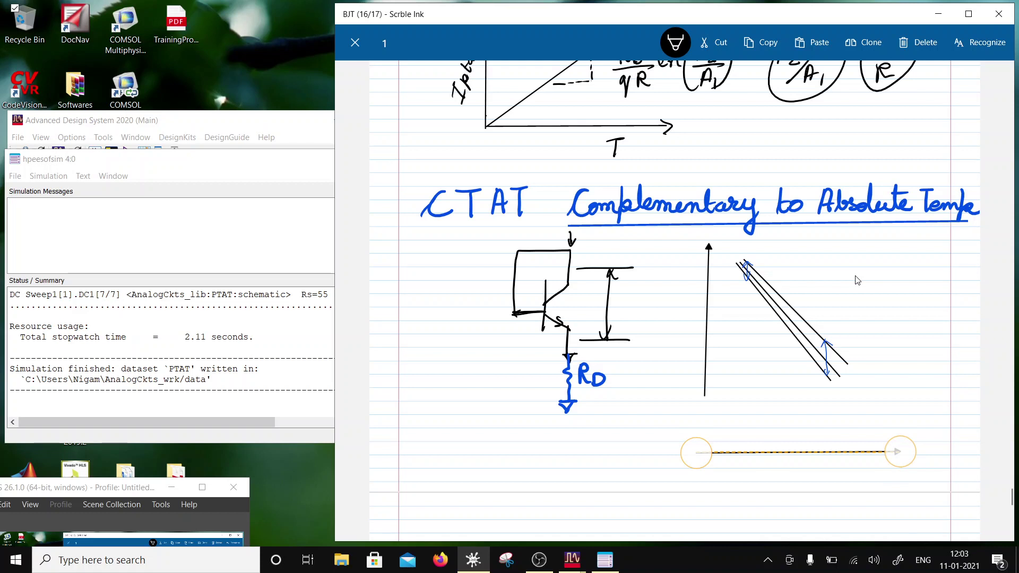
- Move the vertical axis arrow down so its lower end meets the start of the horizontal axis
{"action": "left_click", "coordinate": [706, 319]}
{"action": "scroll", "coordinate": [856, 280], "scroll_direction": "down", "scroll_amount": 1}
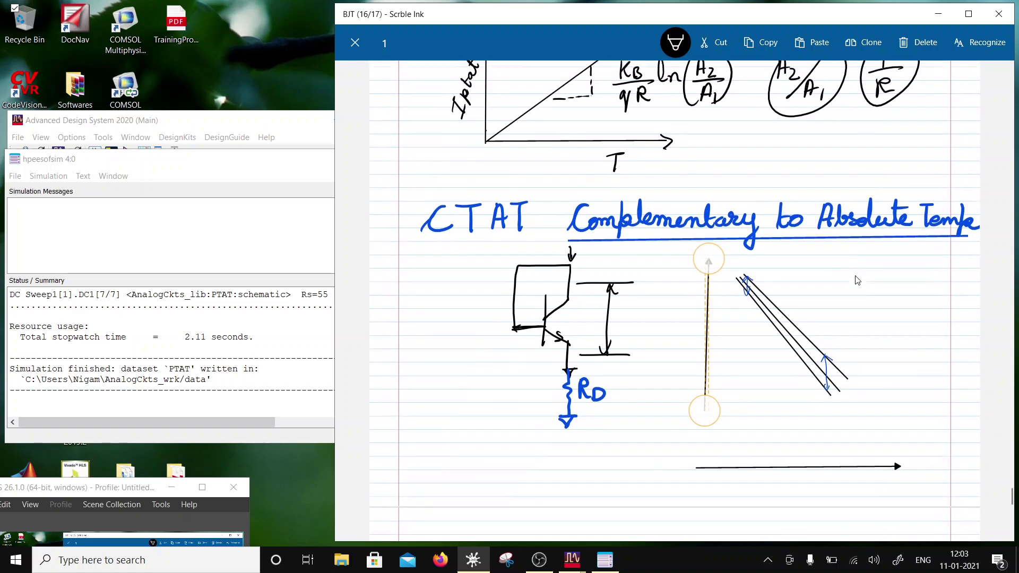
{"action": "scroll", "coordinate": [856, 280], "scroll_direction": "up", "scroll_amount": 1}
{"action": "scroll", "coordinate": [857, 280], "scroll_direction": "down", "scroll_amount": 1}
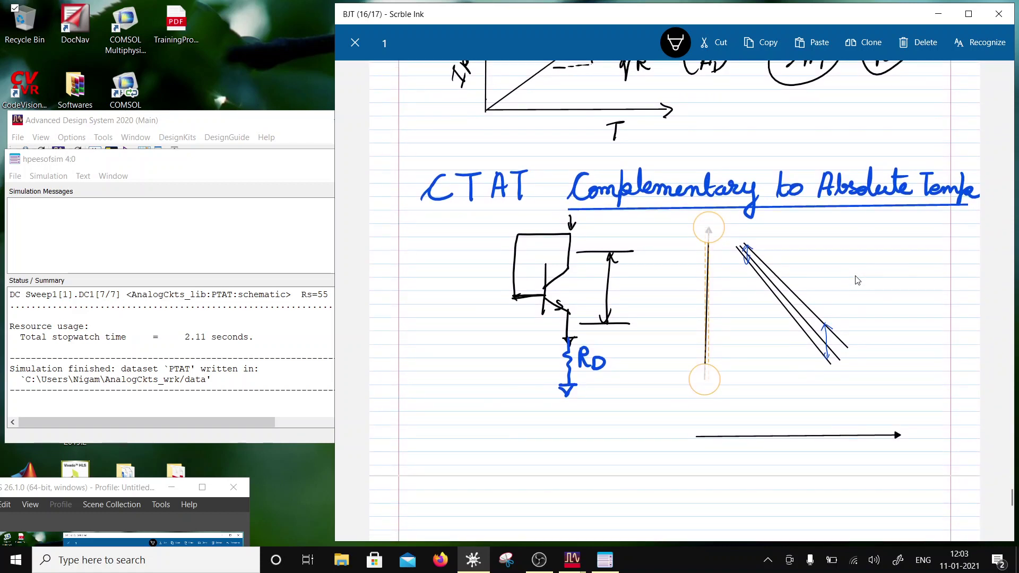
{"action": "left_click_drag", "start_coordinate": [705, 302], "coordinate": [698, 362]}
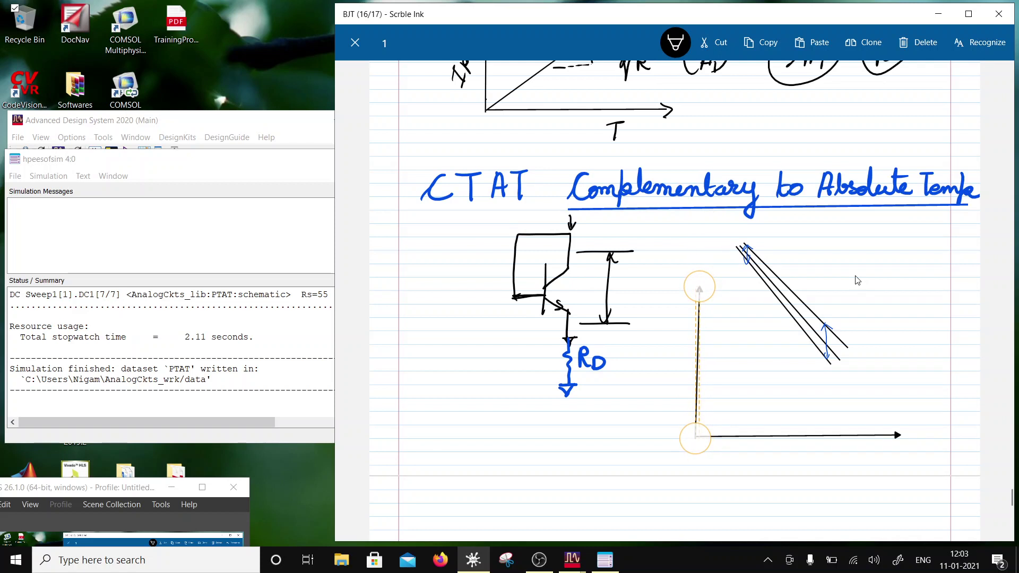
- Select the three falling lines with their blue spread arrows and move them down together between the relocated axes
{"action": "left_click", "coordinate": [857, 280]}
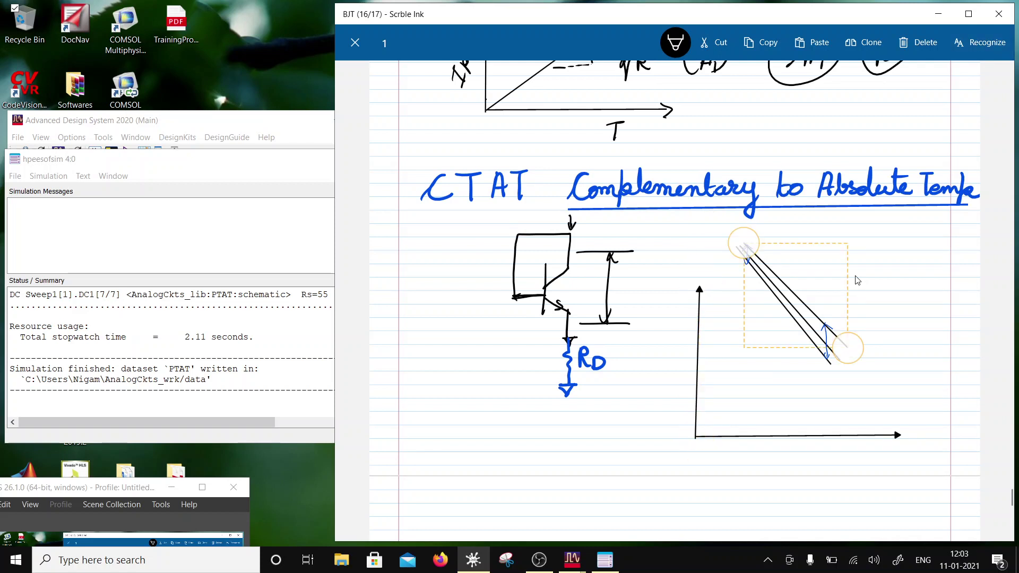
{"action": "key", "text": "Escape"}
{"action": "left_click_drag", "start_coordinate": [717, 226], "coordinate": [815, 363]}
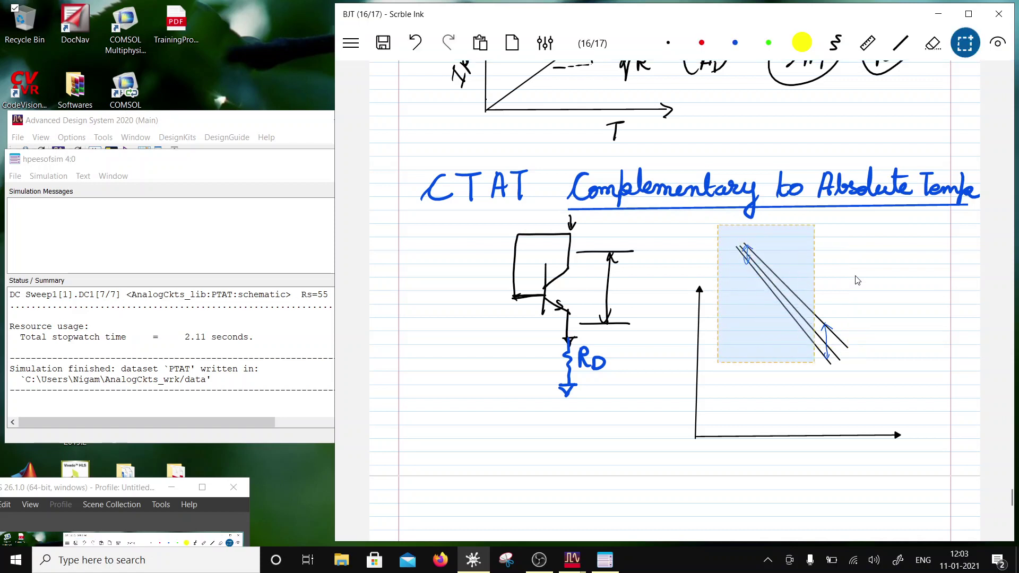
{"action": "scroll", "coordinate": [858, 280], "scroll_direction": "up", "scroll_amount": 1}
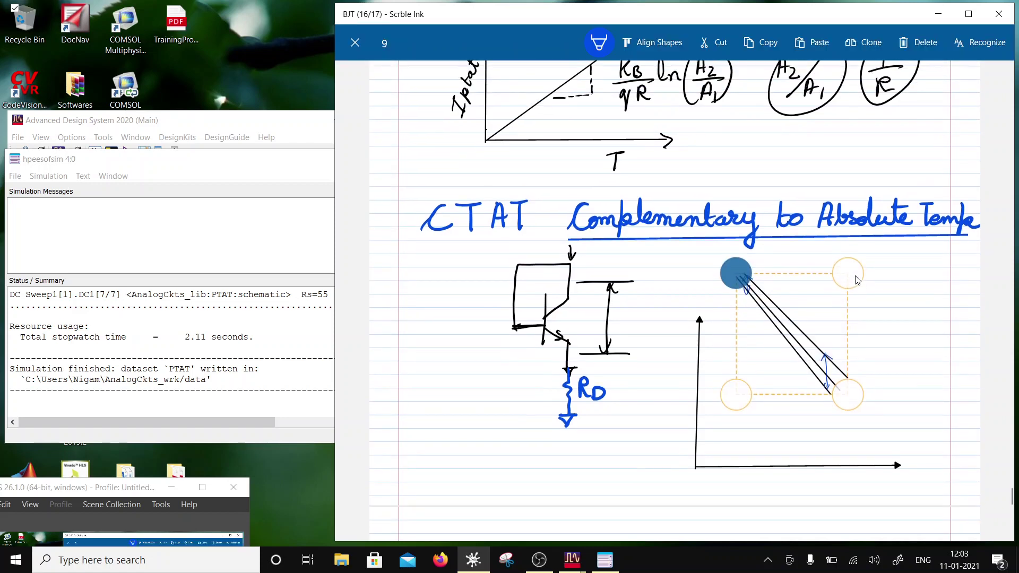
{"action": "scroll", "coordinate": [857, 280], "scroll_direction": "down", "scroll_amount": 1}
{"action": "left_click_drag", "start_coordinate": [791, 303], "coordinate": [789, 367]}
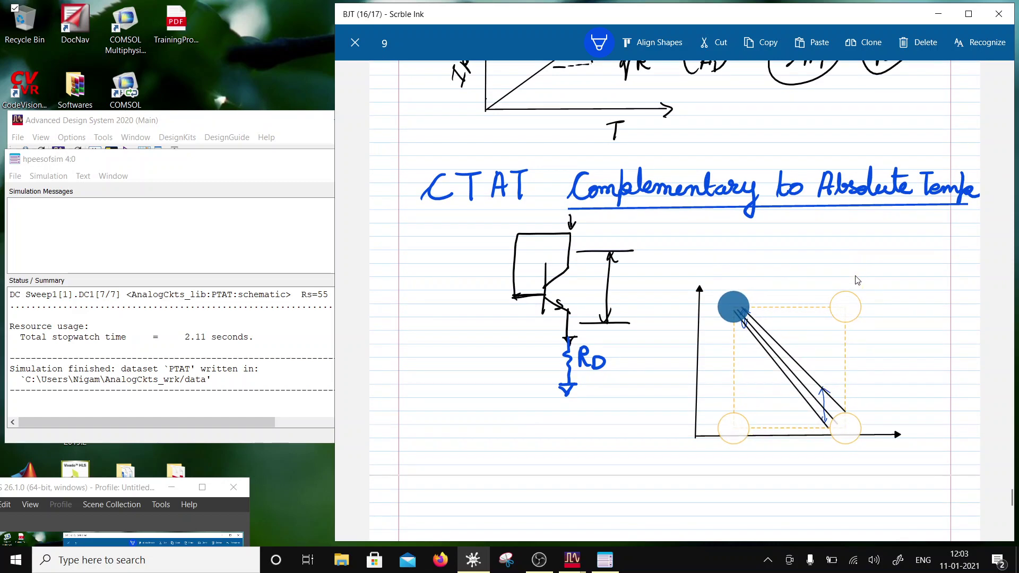
{"action": "left_click", "coordinate": [857, 280]}
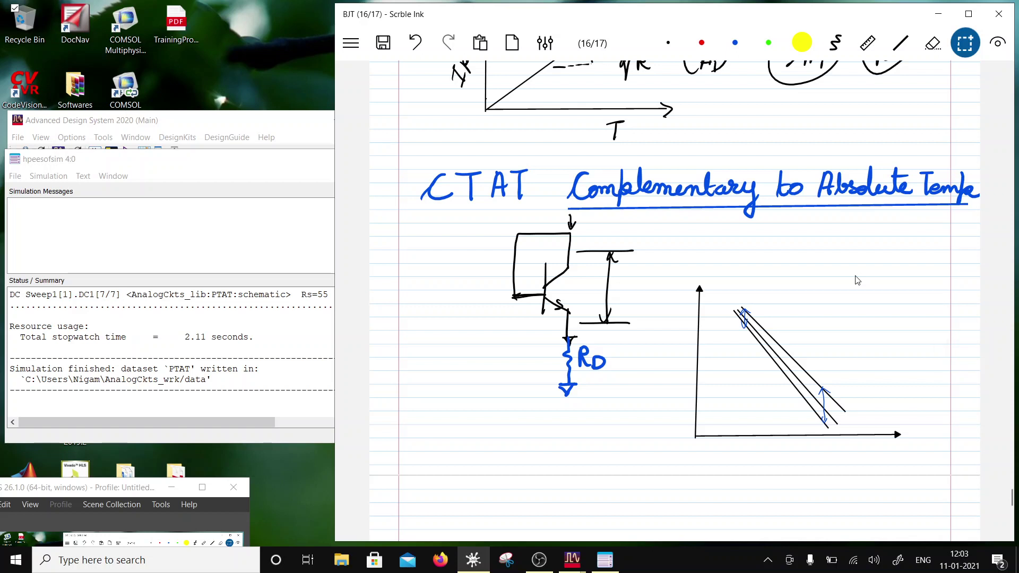
- Draw three parallel blue dashed lines falling to the right above the solid curves, plus a nearly horizontal red dashed line across them
{"action": "key", "text": "l"}
{"action": "key", "text": "3"}
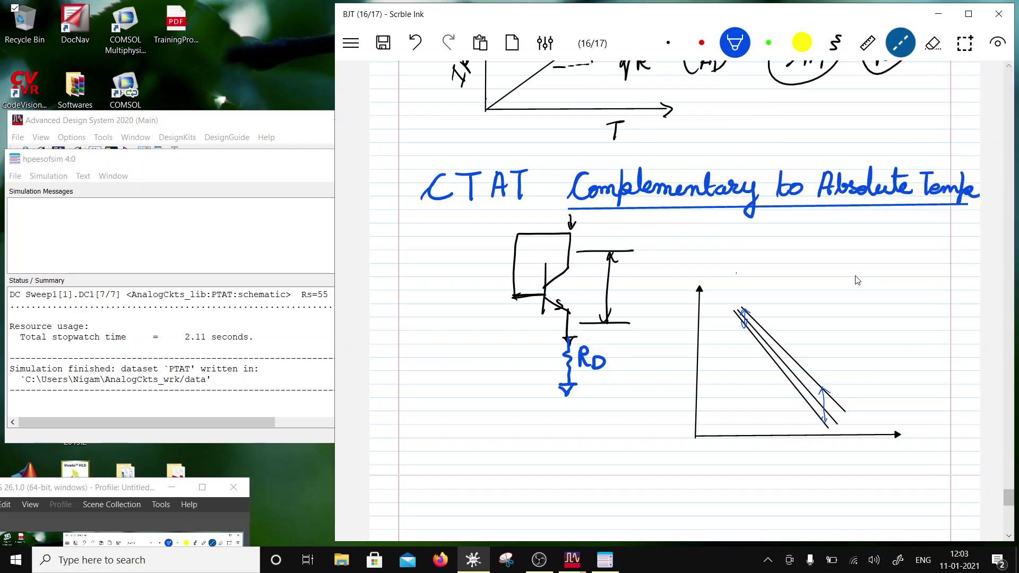
{"action": "mouse_move", "coordinate": [736, 273]}
{"action": "left_mouse_down"}
{"action": "mouse_move", "coordinate": [854, 363]}
{"action": "mouse_move", "coordinate": [845, 343]}
{"action": "left_mouse_up"}
{"action": "left_click_drag", "start_coordinate": [737, 246], "coordinate": [849, 317]}
{"action": "left_click_drag", "start_coordinate": [738, 224], "coordinate": [840, 284]}
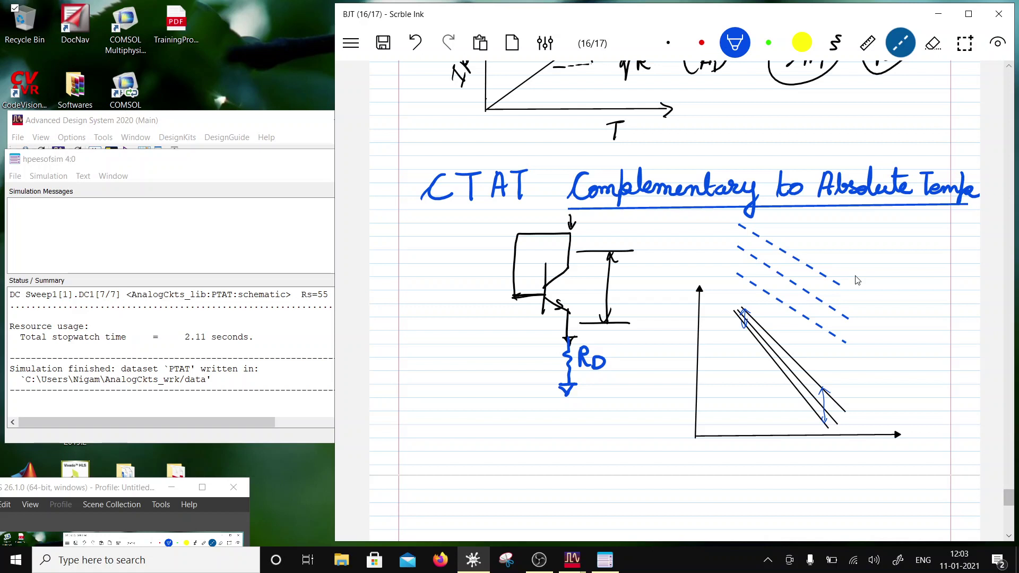
{"action": "key", "text": "2"}
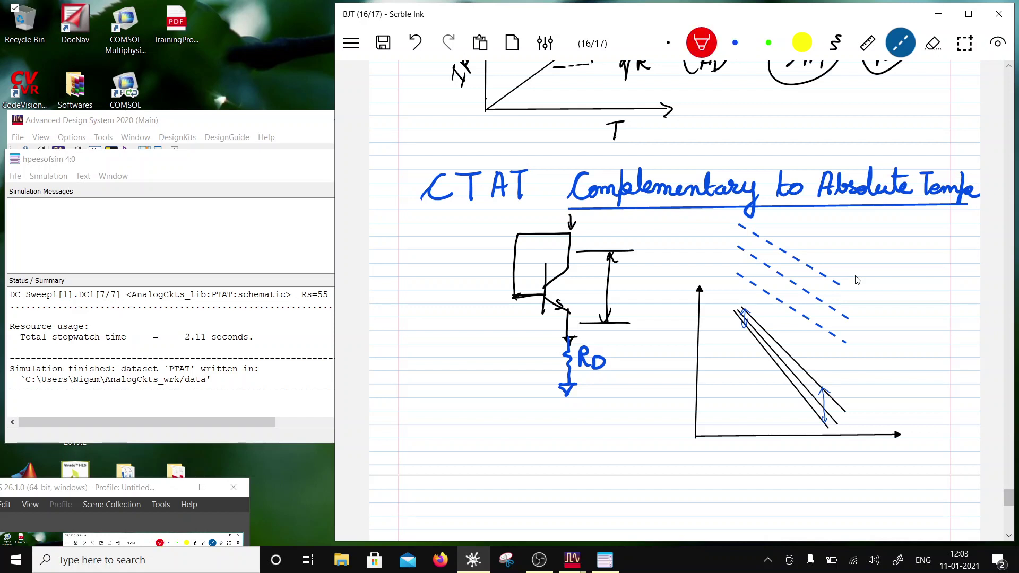
{"action": "left_click_drag", "start_coordinate": [737, 272], "coordinate": [839, 281]}
- Draw a black freehand check mark beside the RD label
{"action": "left_click", "coordinate": [668, 43]}
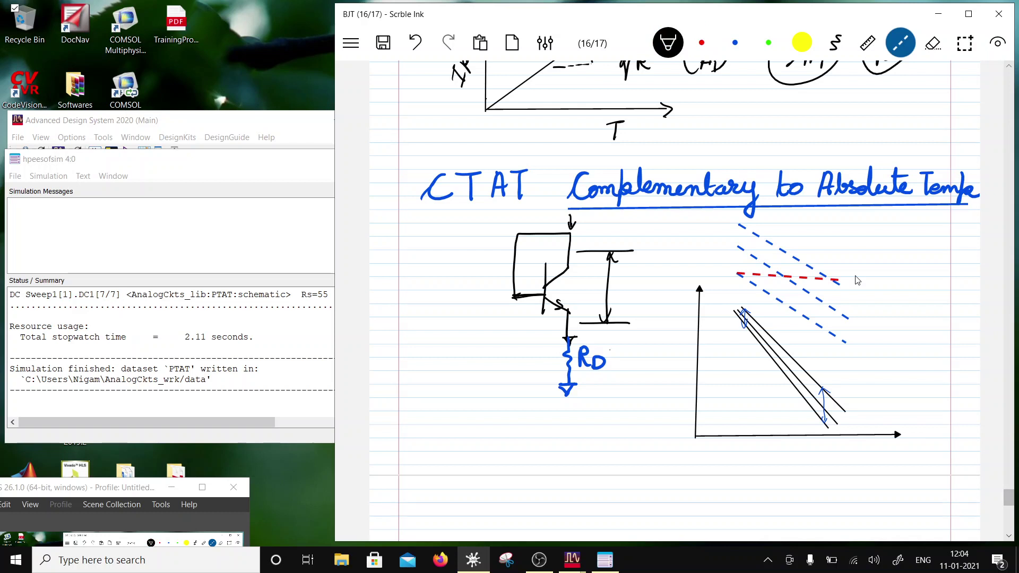
{"action": "left_click", "coordinate": [415, 43]}
{"action": "left_click_drag", "start_coordinate": [611, 350], "coordinate": [646, 333]}
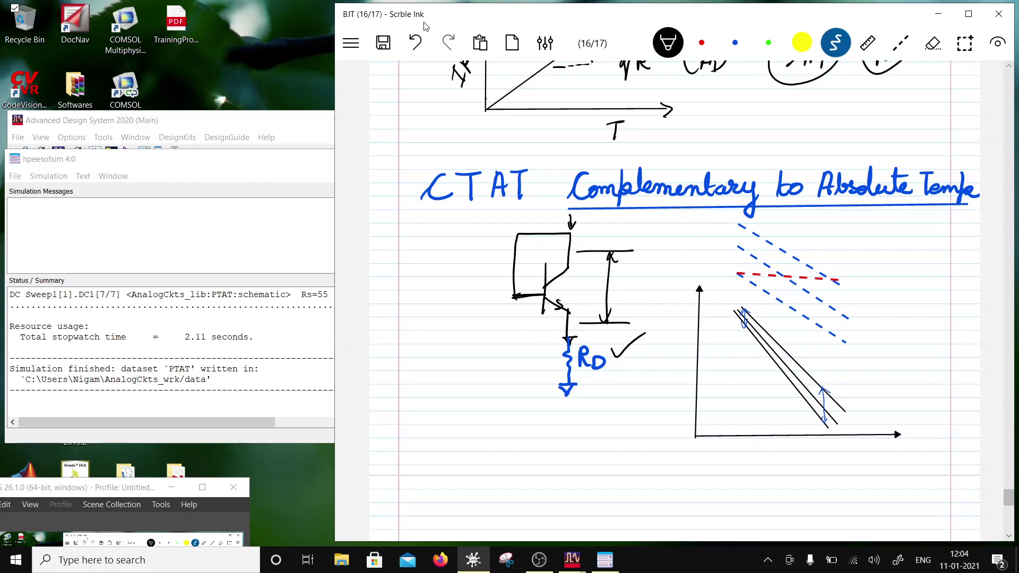
- Handwrite the vertical labels VCE beside the vertical axis and VCE + IR above it, next to the dashed lines
{"action": "left_click_drag", "start_coordinate": [674, 379], "coordinate": [695, 344]}
{"action": "mouse_move", "coordinate": [665, 302]}
{"action": "left_mouse_down"}
{"action": "mouse_move", "coordinate": [677, 303]}
{"action": "mouse_move", "coordinate": [686, 261]}
{"action": "left_mouse_up"}
{"action": "left_click_drag", "start_coordinate": [680, 255], "coordinate": [683, 272]}
{"action": "mouse_move", "coordinate": [684, 234]}
{"action": "left_mouse_down"}
{"action": "mouse_move", "coordinate": [682, 252]}
{"action": "mouse_move", "coordinate": [696, 235]}
{"action": "mouse_move", "coordinate": [704, 246]}
{"action": "left_mouse_up"}
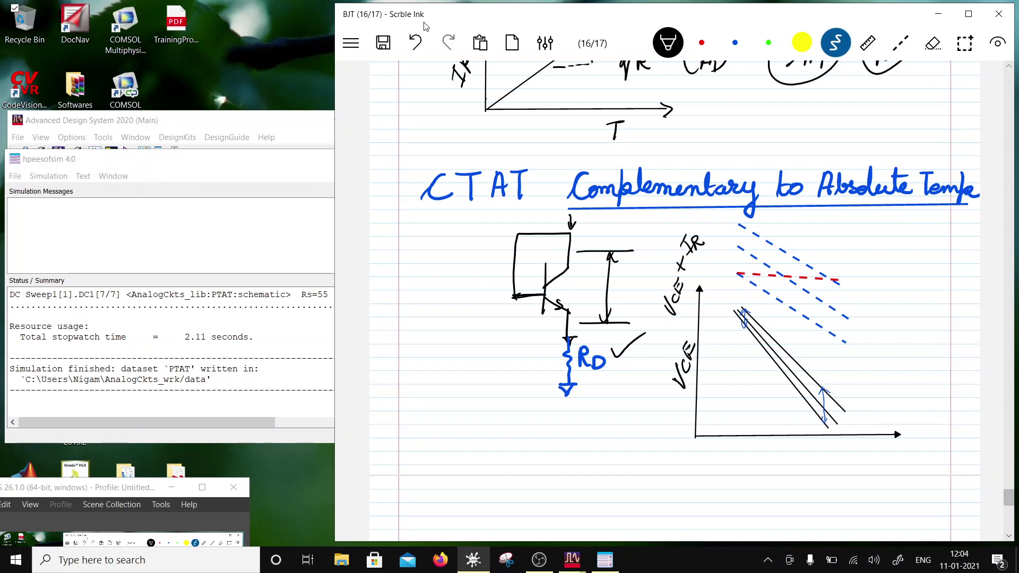
- Label the lowest solid falling line IR1 and the uppermost one IR3 in black handwriting
{"action": "mouse_move", "coordinate": [770, 401]}
{"action": "left_mouse_down"}
{"action": "mouse_move", "coordinate": [782, 395]}
{"action": "mouse_move", "coordinate": [776, 411]}
{"action": "left_mouse_up"}
{"action": "left_click_drag", "start_coordinate": [773, 414], "coordinate": [791, 415]}
{"action": "left_click_drag", "start_coordinate": [795, 408], "coordinate": [795, 412]}
{"action": "mouse_move", "coordinate": [814, 362]}
{"action": "left_mouse_down"}
{"action": "mouse_move", "coordinate": [814, 377]}
{"action": "mouse_move", "coordinate": [820, 360]}
{"action": "left_mouse_up"}
{"action": "mouse_move", "coordinate": [821, 369]}
{"action": "left_mouse_down"}
{"action": "mouse_move", "coordinate": [820, 379]}
{"action": "mouse_move", "coordinate": [834, 381]}
{"action": "left_mouse_up"}
{"action": "left_click", "coordinate": [997, 559]}
{"action": "left_click", "coordinate": [997, 559]}
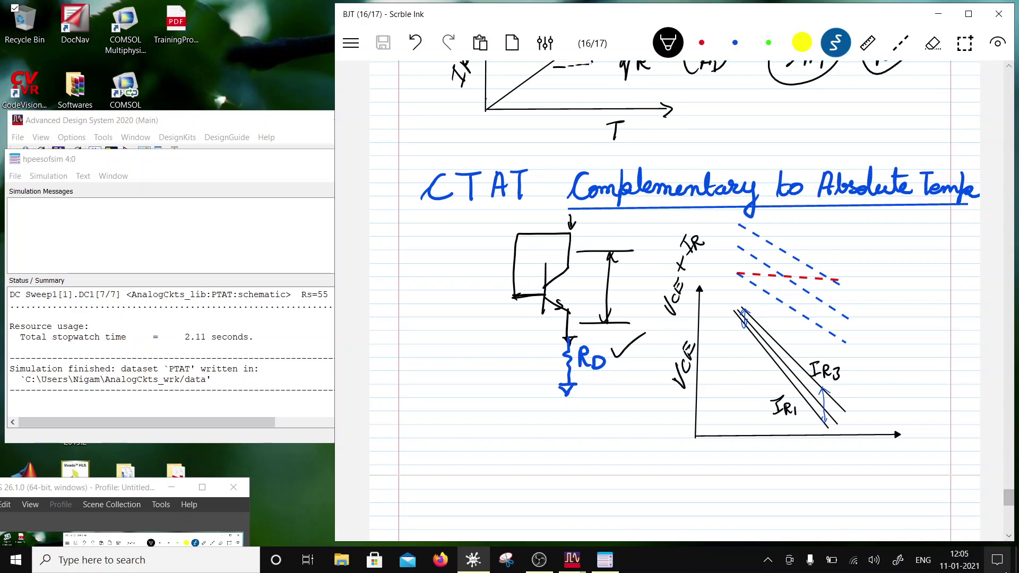
- Draw a horizontal line near the collector and a tall double-headed arrow spanning the transistor and resistor RD
{"action": "mouse_move", "coordinate": [609, 237]}
{"action": "left_mouse_down"}
{"action": "mouse_move", "coordinate": [662, 236]}
{"action": "mouse_move", "coordinate": [641, 390]}
{"action": "mouse_move", "coordinate": [648, 378]}
{"action": "left_mouse_up"}
{"action": "left_click_drag", "start_coordinate": [638, 256], "coordinate": [660, 244]}
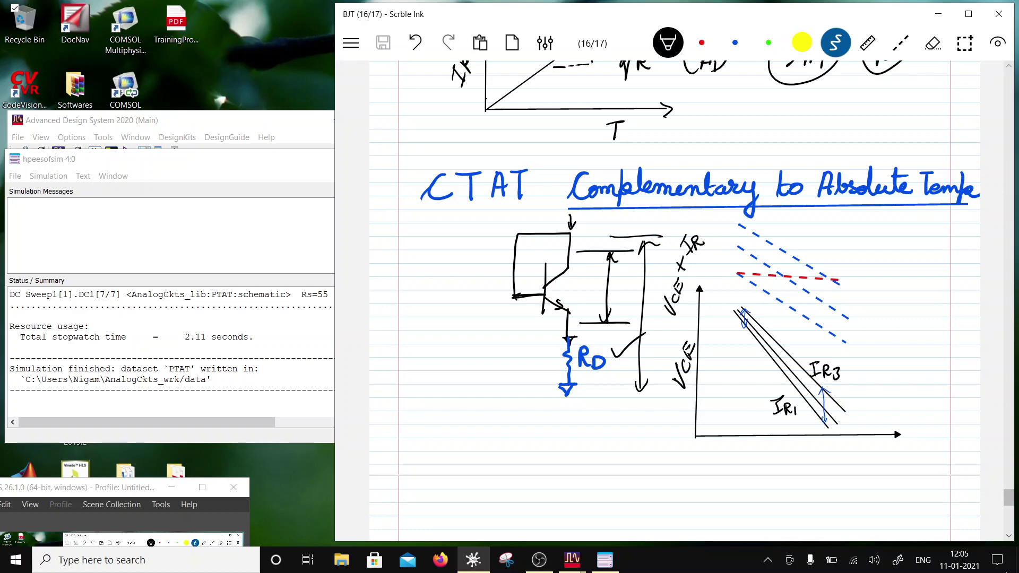
- Mark a point low on the sloped line of the Iptat versus T graph and label it IR1
{"action": "scroll", "coordinate": [675, 301], "scroll_direction": "up", "scroll_amount": 4}
{"action": "mouse_move", "coordinate": [527, 275]}
{"action": "left_mouse_down"}
{"action": "mouse_move", "coordinate": [528, 284]}
{"action": "mouse_move", "coordinate": [526, 249]}
{"action": "mouse_move", "coordinate": [517, 268]}
{"action": "left_mouse_up"}
{"action": "left_click_drag", "start_coordinate": [512, 270], "coordinate": [529, 255]}
{"action": "left_click_drag", "start_coordinate": [528, 257], "coordinate": [536, 266]}
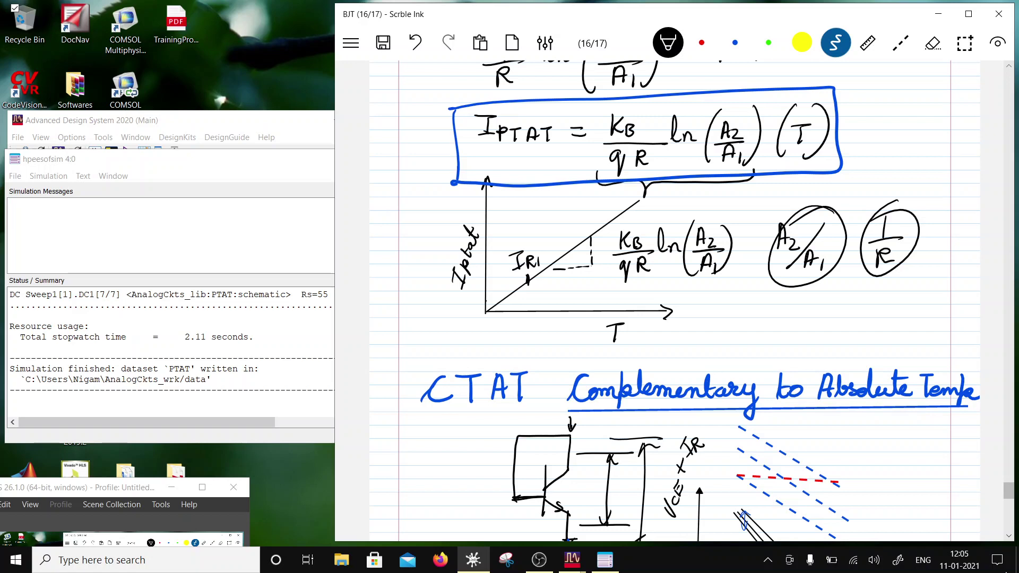
- Mark the upper point on the Iptat-versus-T line and label it IR2 in black ink
{"action": "mouse_move", "coordinate": [594, 208]}
{"action": "left_mouse_down"}
{"action": "mouse_move", "coordinate": [612, 200]}
{"action": "mouse_move", "coordinate": [605, 217]}
{"action": "left_mouse_up"}
{"action": "left_click_drag", "start_coordinate": [600, 218], "coordinate": [614, 201]}
{"action": "left_click_drag", "start_coordinate": [615, 203], "coordinate": [624, 204]}
{"action": "mouse_move", "coordinate": [612, 215]}
{"action": "left_mouse_down"}
{"action": "mouse_move", "coordinate": [611, 228]}
{"action": "mouse_move", "coordinate": [635, 208]}
{"action": "left_mouse_up"}
{"action": "scroll", "coordinate": [675, 300], "scroll_direction": "down", "scroll_amount": 3}
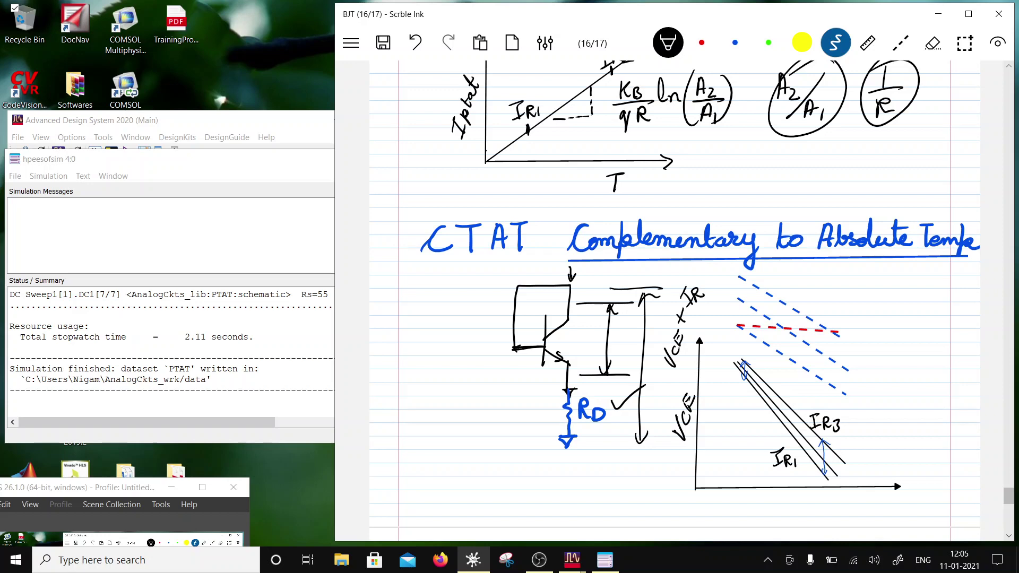
- Draw a check mark beside the red dashed line of the CTAT plot and change the upper Iptat point's label to IR3
{"action": "scroll", "coordinate": [673, 297], "scroll_direction": "up", "scroll_amount": 3}
{"action": "scroll", "coordinate": [674, 297], "scroll_direction": "down", "scroll_amount": 3}
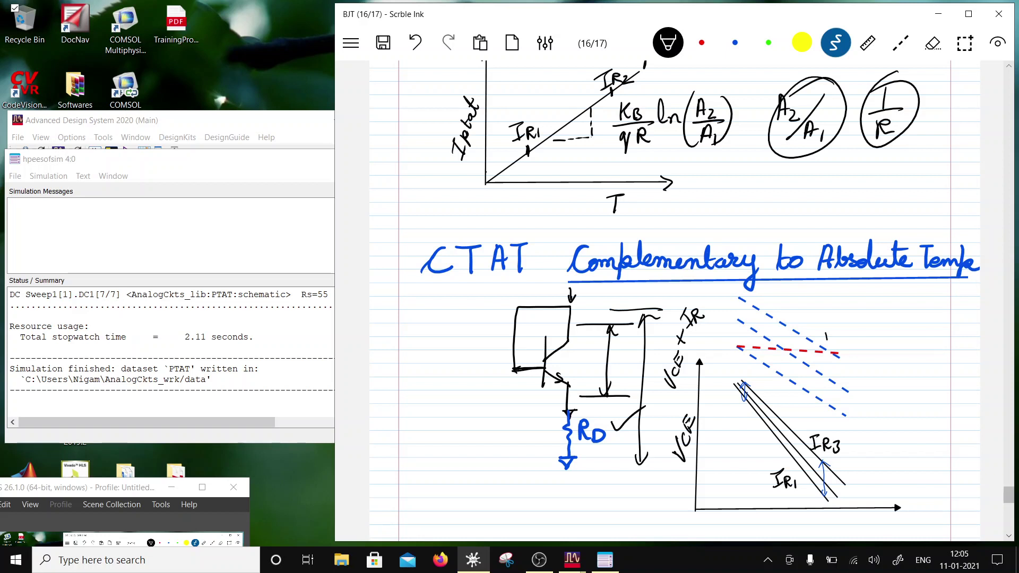
{"action": "left_click_drag", "start_coordinate": [827, 339], "coordinate": [853, 318]}
{"action": "left_click_drag", "start_coordinate": [626, 83], "coordinate": [627, 91]}
- Write the heading "Bandgap" in blue ink in the blank area below the VCE graph
{"action": "scroll", "coordinate": [675, 301], "scroll_direction": "up", "scroll_amount": 3}
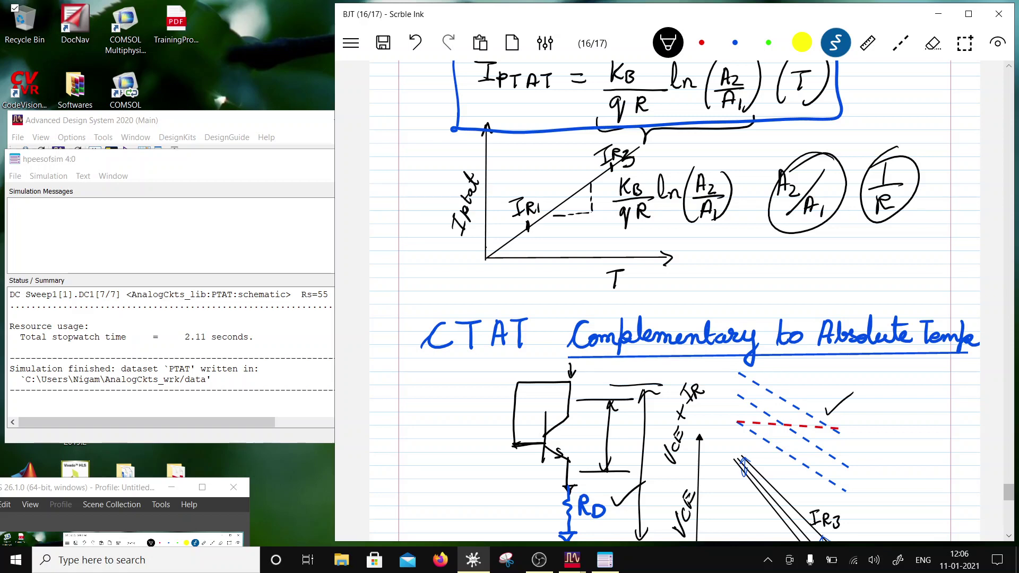
{"action": "scroll", "coordinate": [675, 299], "scroll_direction": "down", "scroll_amount": 5}
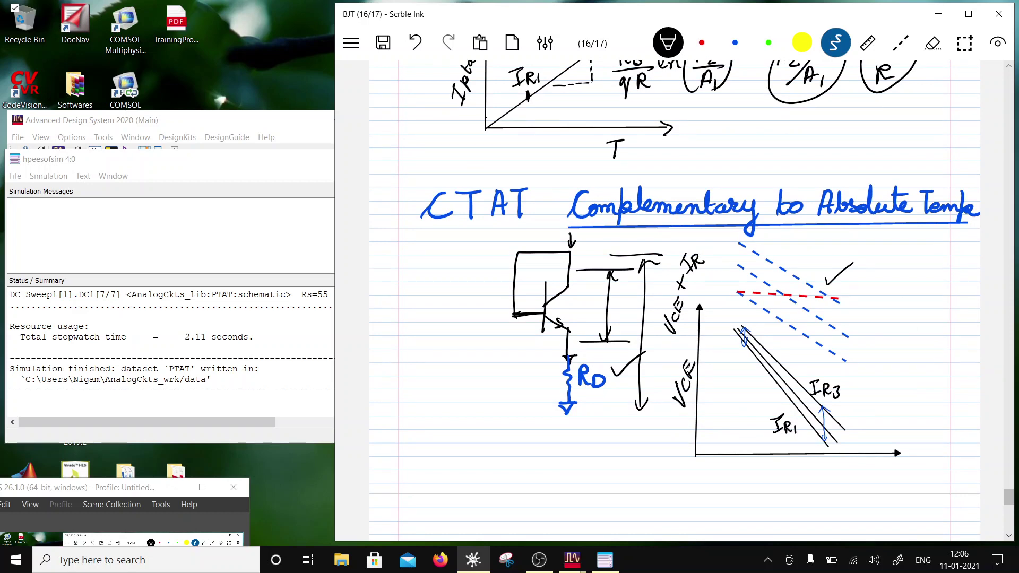
{"action": "scroll", "coordinate": [674, 297], "scroll_direction": "down", "scroll_amount": 3}
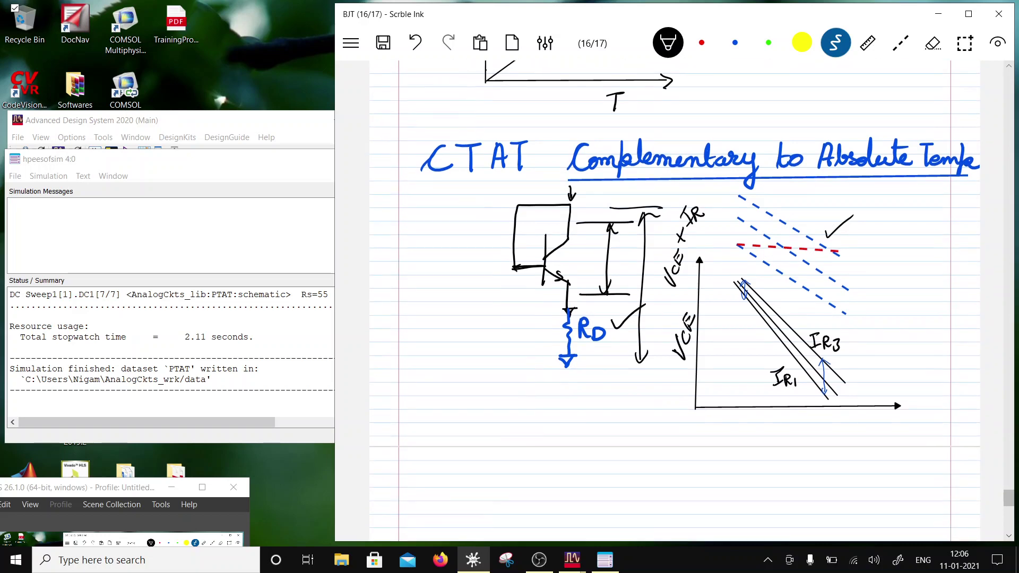
{"action": "scroll", "coordinate": [675, 297], "scroll_direction": "up", "scroll_amount": 6}
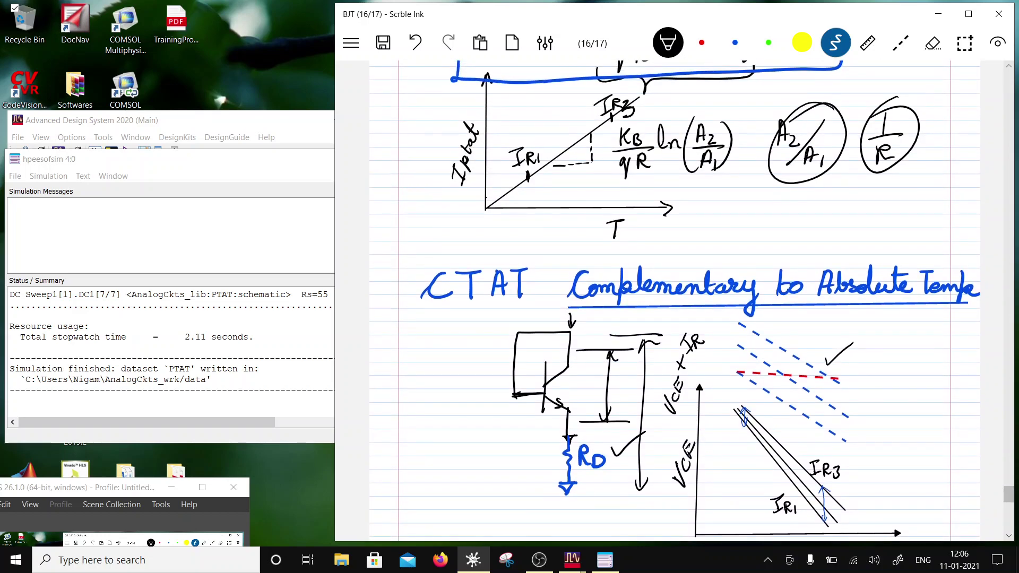
{"action": "scroll", "coordinate": [674, 297], "scroll_direction": "down", "scroll_amount": 8}
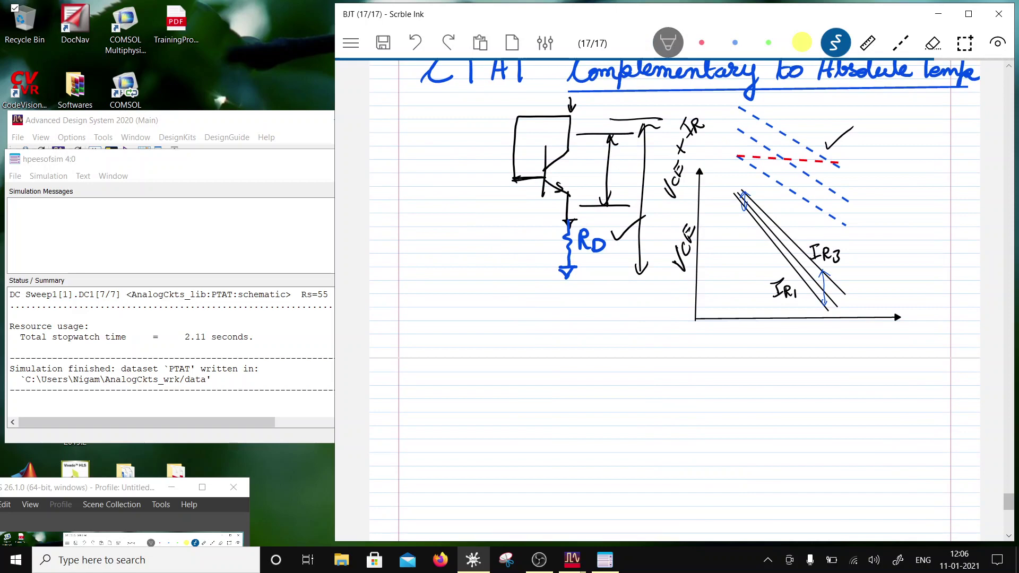
{"action": "left_click", "coordinate": [667, 43]}
{"action": "scroll", "coordinate": [675, 297], "scroll_direction": "down", "scroll_amount": 4}
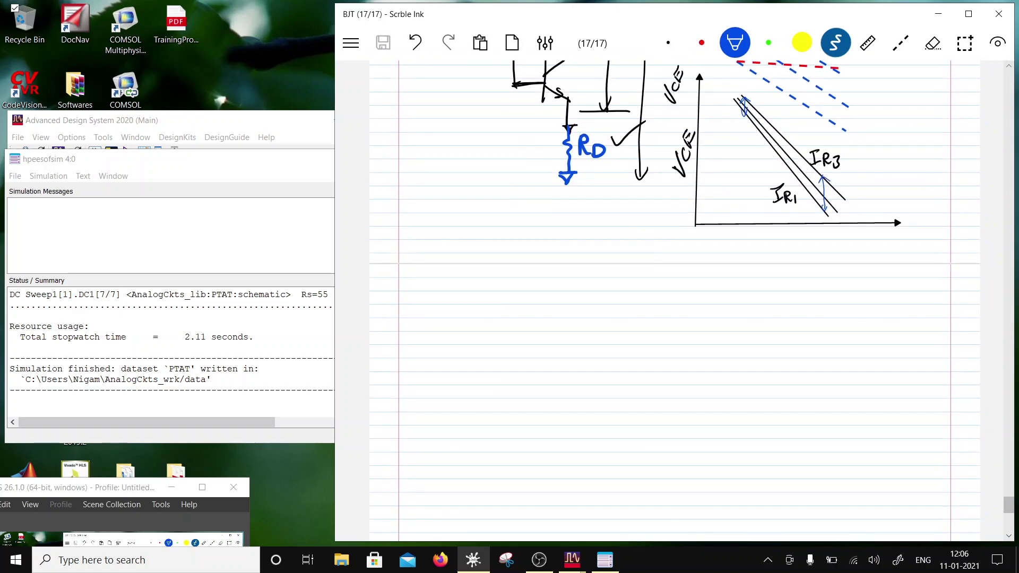
{"action": "mouse_move", "coordinate": [462, 291]}
{"action": "left_mouse_down"}
{"action": "mouse_move", "coordinate": [464, 319]}
{"action": "mouse_move", "coordinate": [543, 318]}
{"action": "mouse_move", "coordinate": [528, 334]}
{"action": "left_mouse_up"}
{"action": "left_click", "coordinate": [523, 310]}
{"action": "left_click_drag", "start_coordinate": [554, 307], "coordinate": [558, 330]}
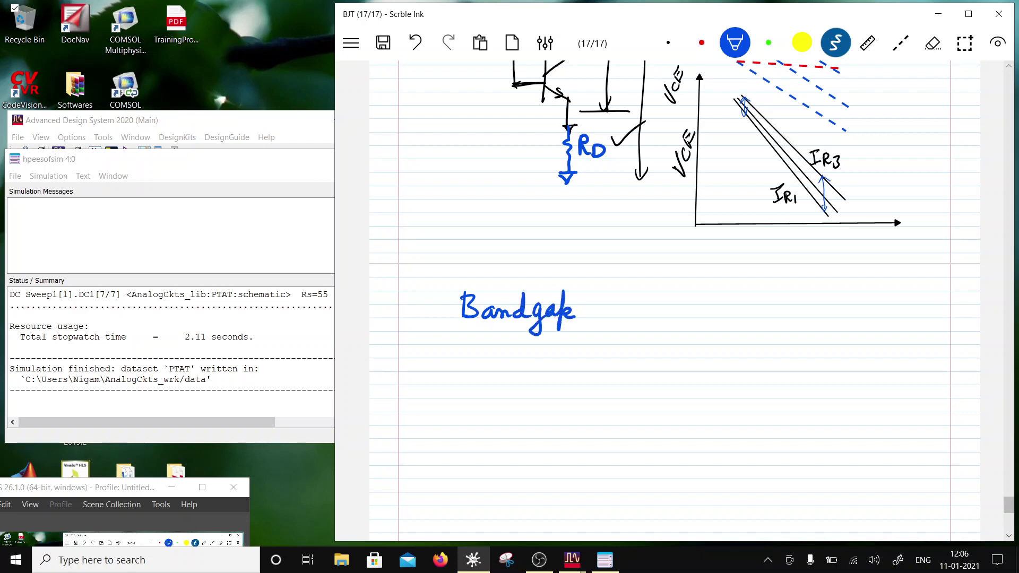
- Add "(PTAT + CTAT)" in blue ink after the Bandgap heading
{"action": "mouse_move", "coordinate": [617, 287]}
{"action": "left_mouse_down"}
{"action": "mouse_move", "coordinate": [614, 328]}
{"action": "mouse_move", "coordinate": [622, 318]}
{"action": "left_mouse_up"}
{"action": "mouse_move", "coordinate": [623, 298]}
{"action": "left_mouse_down"}
{"action": "mouse_move", "coordinate": [645, 300]}
{"action": "mouse_move", "coordinate": [648, 320]}
{"action": "mouse_move", "coordinate": [656, 297]}
{"action": "left_mouse_up"}
{"action": "mouse_move", "coordinate": [648, 299]}
{"action": "left_mouse_down"}
{"action": "mouse_move", "coordinate": [648, 321]}
{"action": "mouse_move", "coordinate": [661, 306]}
{"action": "mouse_move", "coordinate": [684, 320]}
{"action": "mouse_move", "coordinate": [712, 319]}
{"action": "left_mouse_up"}
{"action": "left_click_drag", "start_coordinate": [706, 312], "coordinate": [748, 317]}
{"action": "mouse_move", "coordinate": [756, 296]}
{"action": "left_mouse_down"}
{"action": "mouse_move", "coordinate": [765, 320]}
{"action": "mouse_move", "coordinate": [780, 299]}
{"action": "mouse_move", "coordinate": [787, 316]}
{"action": "mouse_move", "coordinate": [806, 299]}
{"action": "mouse_move", "coordinate": [799, 318]}
{"action": "mouse_move", "coordinate": [822, 300]}
{"action": "mouse_move", "coordinate": [806, 329]}
{"action": "left_mouse_up"}
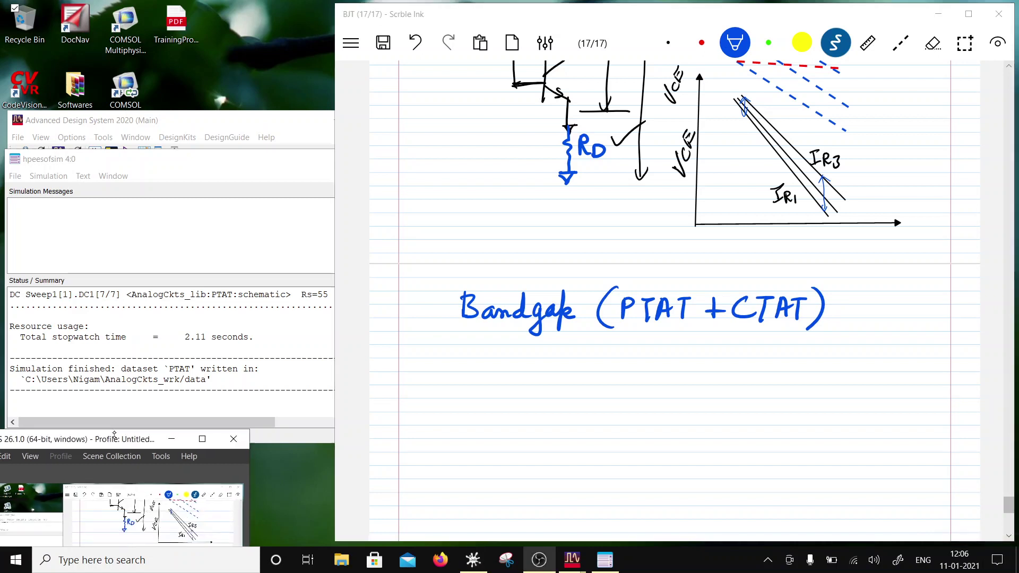
- Switch to Advanced Design System and create a new schematic cell named CTAT in the BiasCircuits folder of AnalogCkts_wrk
{"action": "left_click_drag", "start_coordinate": [113, 488], "coordinate": [144, 514]}
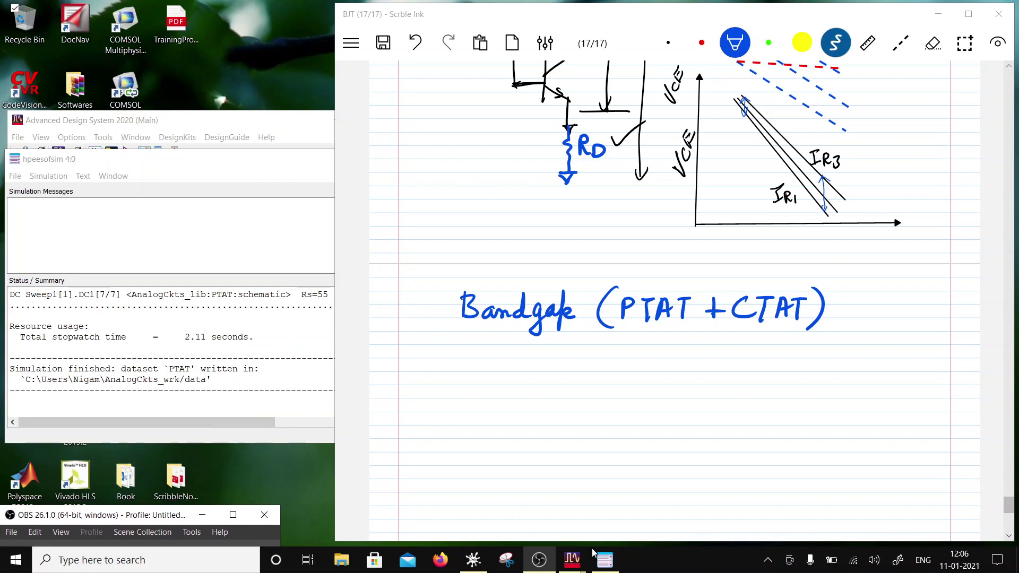
{"action": "mouse_move", "coordinate": [573, 560]}
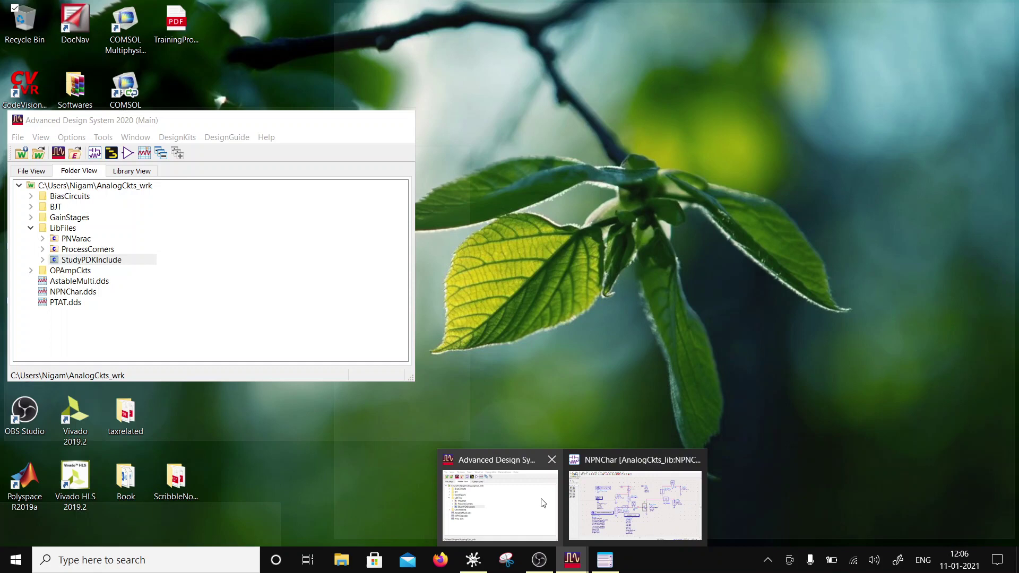
{"action": "left_click", "coordinate": [543, 504]}
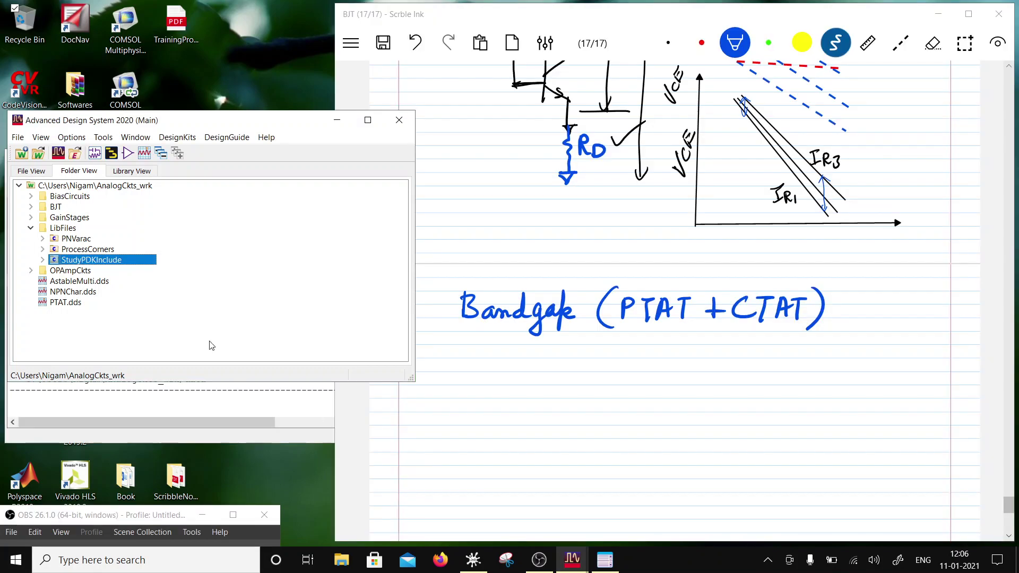
{"action": "right_click", "coordinate": [60, 198]}
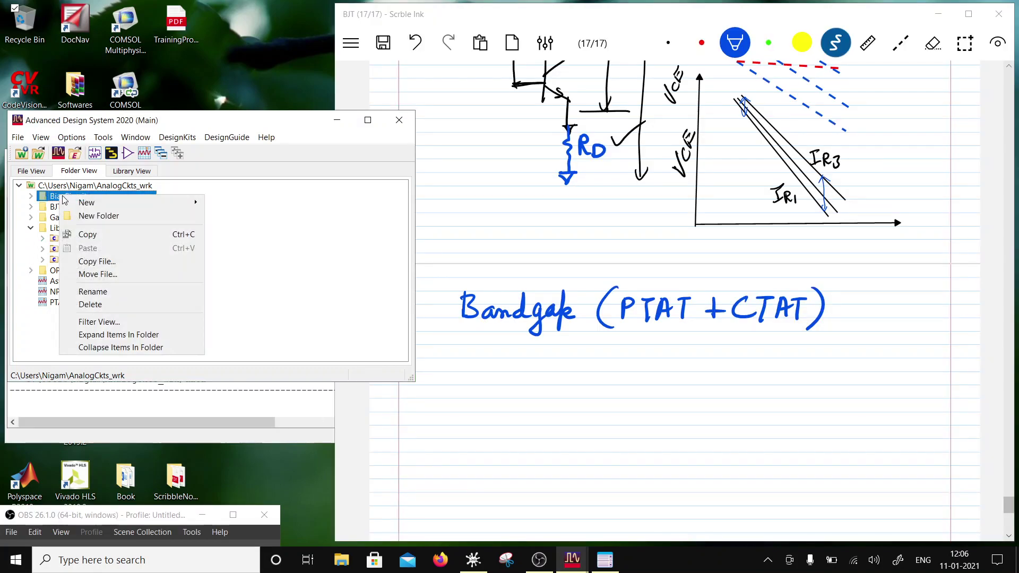
{"action": "mouse_move", "coordinate": [90, 202]}
{"action": "left_click", "coordinate": [242, 203]}
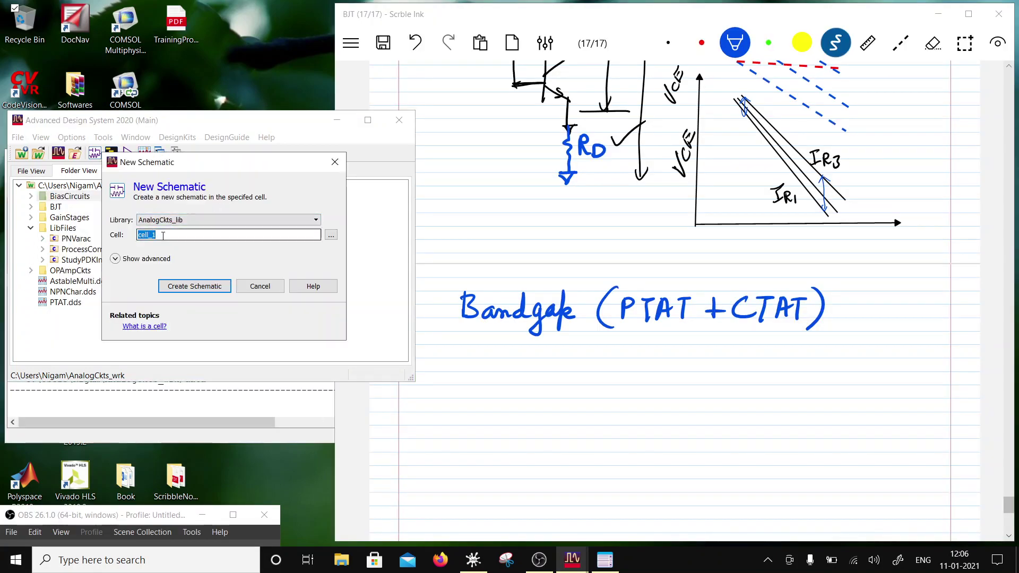
{"action": "type", "text": "CTAT"}
{"action": "left_click", "coordinate": [218, 287]}
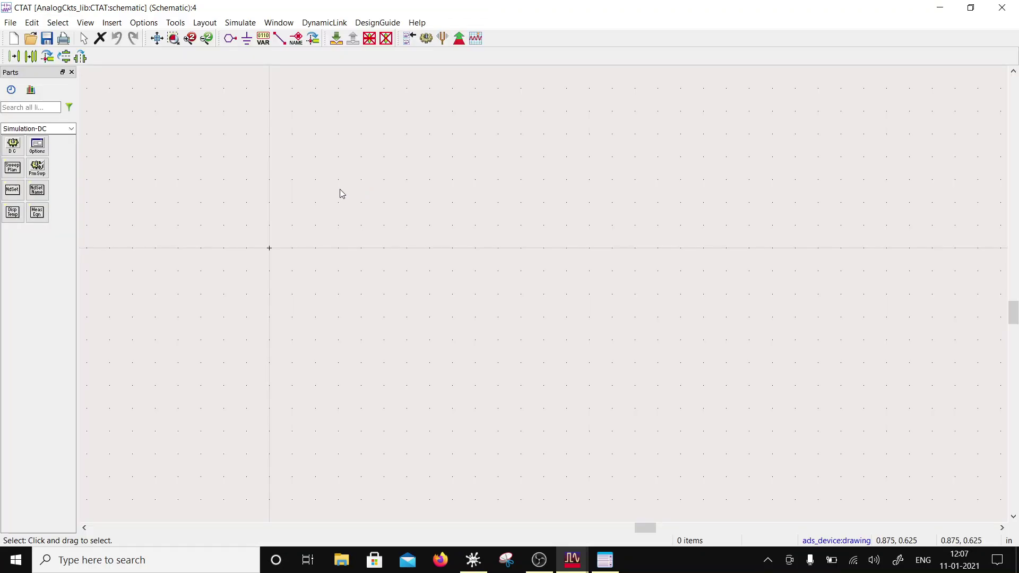
- Bring up the NPNChar schematic and close it
{"action": "mouse_move", "coordinate": [577, 560]}
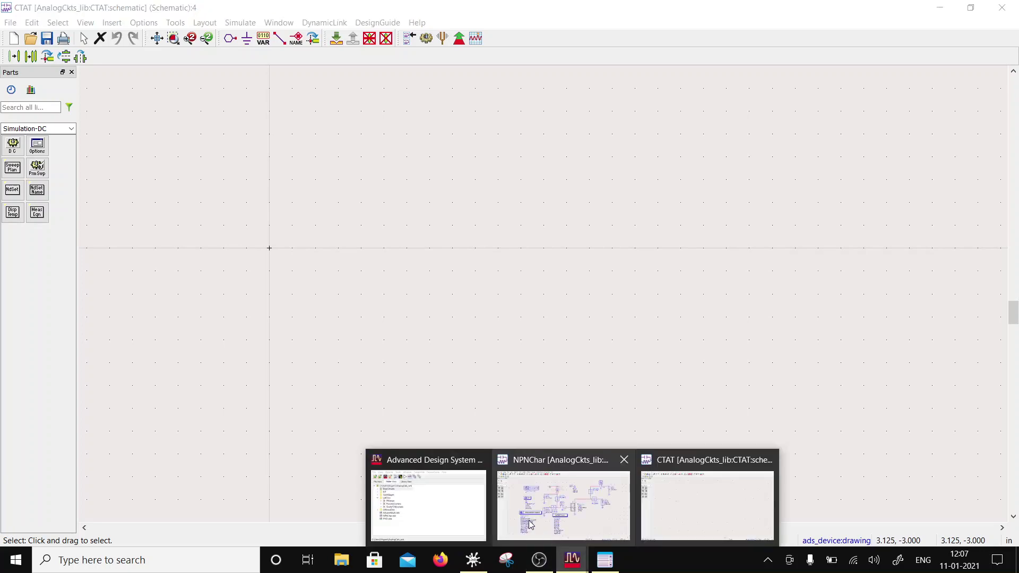
{"action": "mouse_move", "coordinate": [530, 522]}
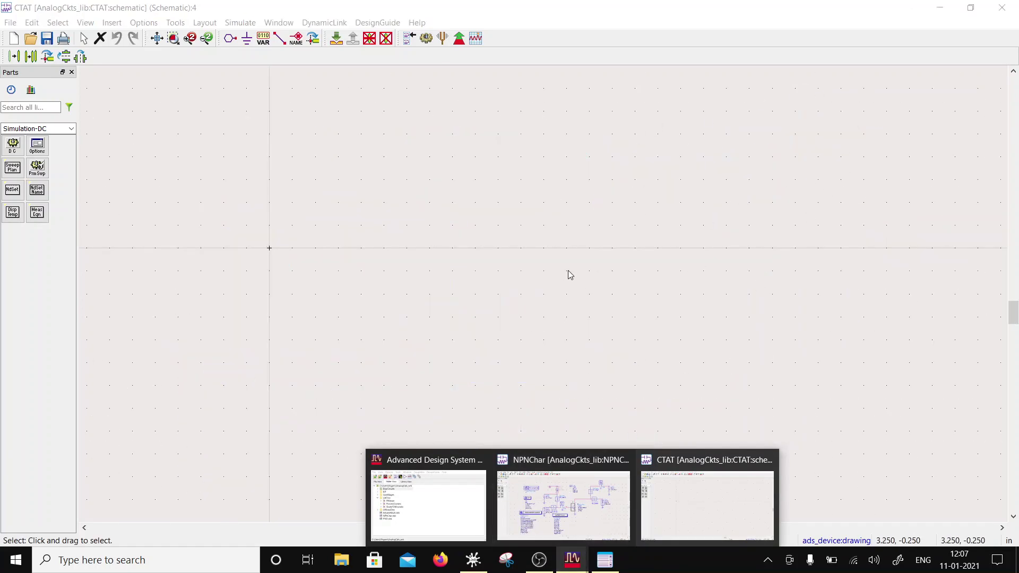
{"action": "left_click", "coordinate": [621, 517]}
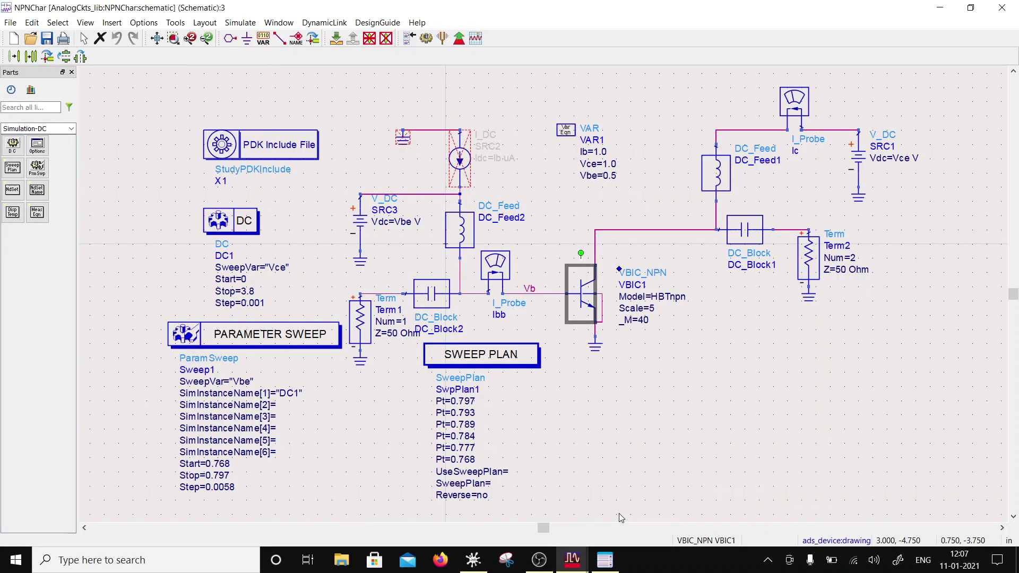
{"action": "left_click", "coordinate": [1002, 8]}
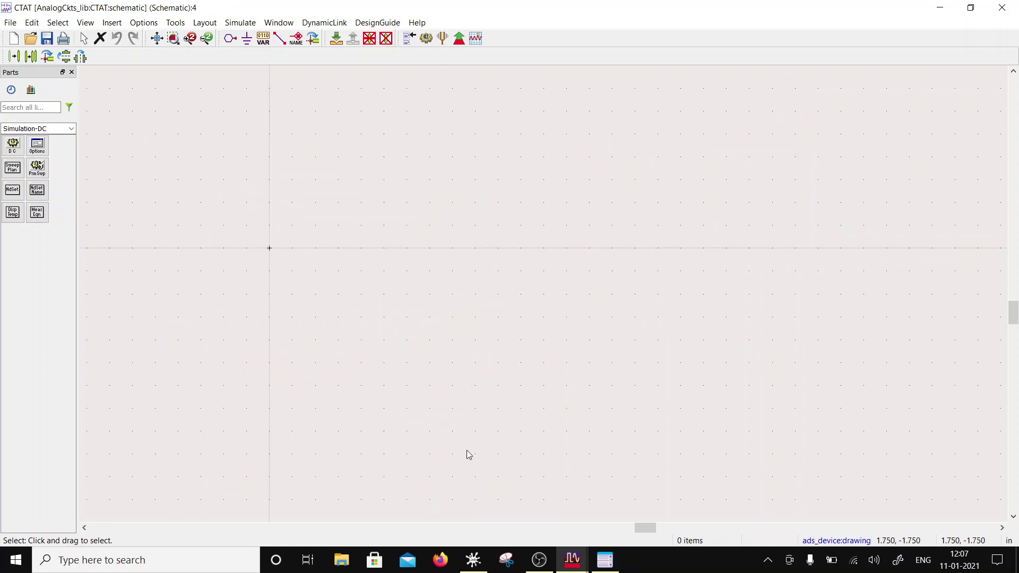
- Open the PTAT schematic from the BiasCircuits folder and copy its NPN transistor VBIC1 located above resistor R1
{"action": "left_click", "coordinate": [572, 560]}
{"action": "left_click", "coordinate": [527, 532]}
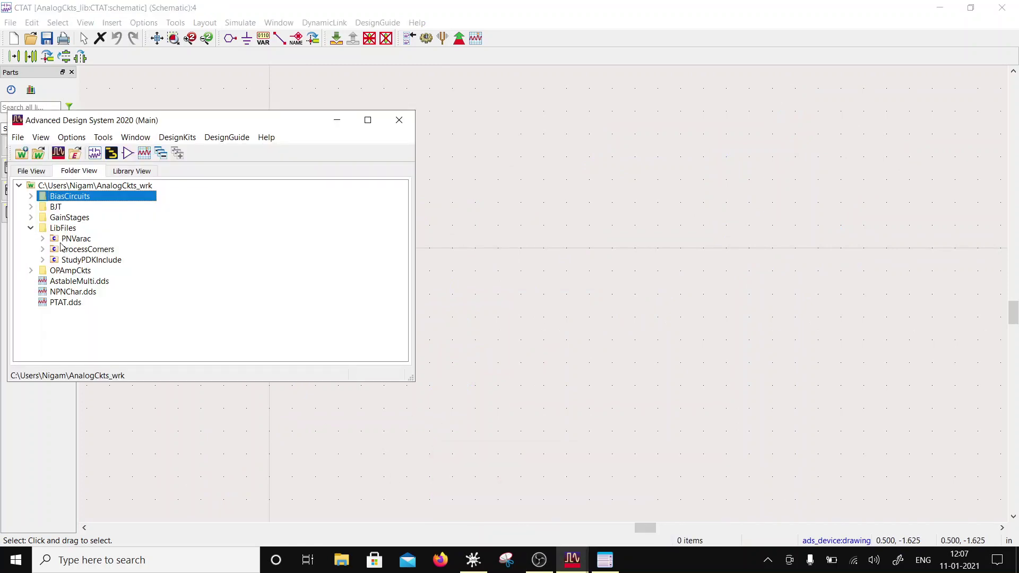
{"action": "left_click", "coordinate": [30, 196]}
{"action": "left_click", "coordinate": [43, 217]}
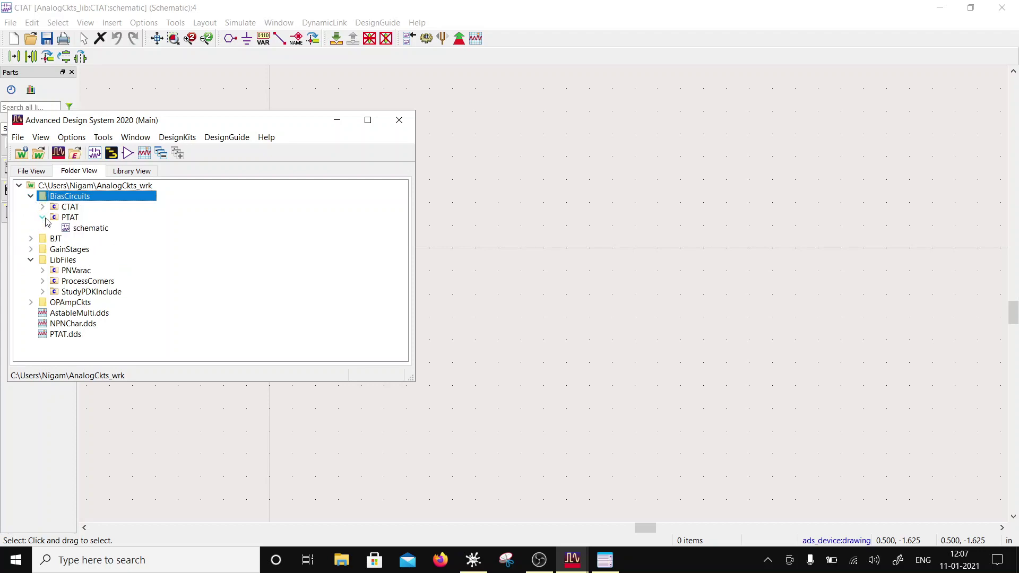
{"action": "double_click", "coordinate": [67, 230]}
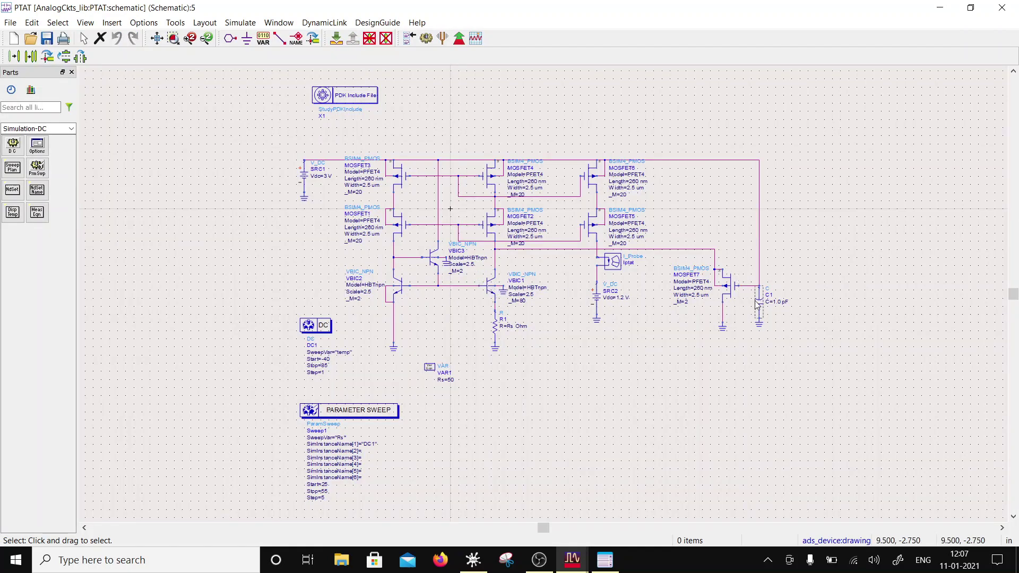
{"action": "right_click", "coordinate": [487, 286]}
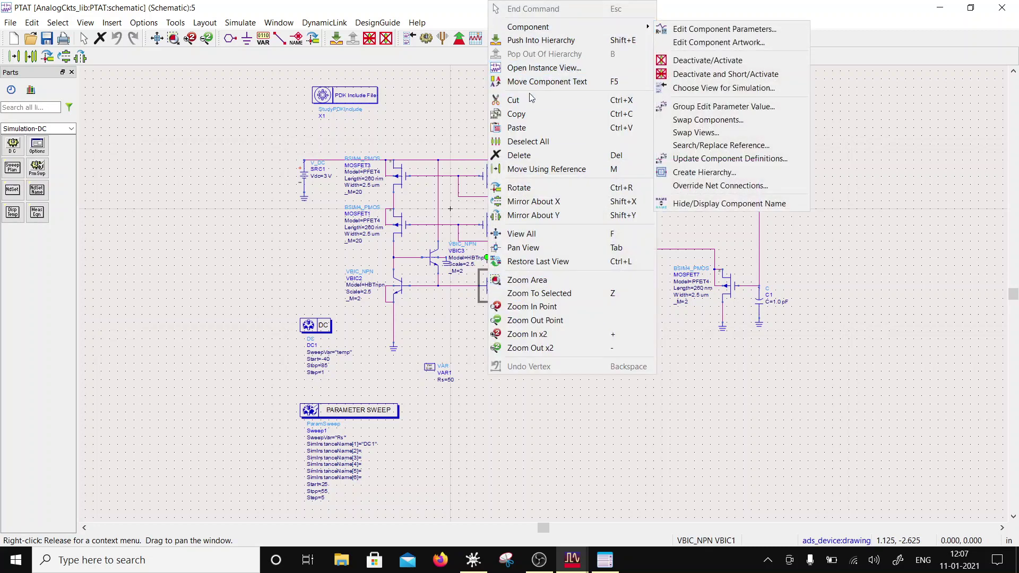
{"action": "left_click", "coordinate": [529, 109]}
- Paste the copied VBIC_NPN transistor into the CTAT schematic with its base terminal at the origin
{"action": "left_click", "coordinate": [939, 7]}
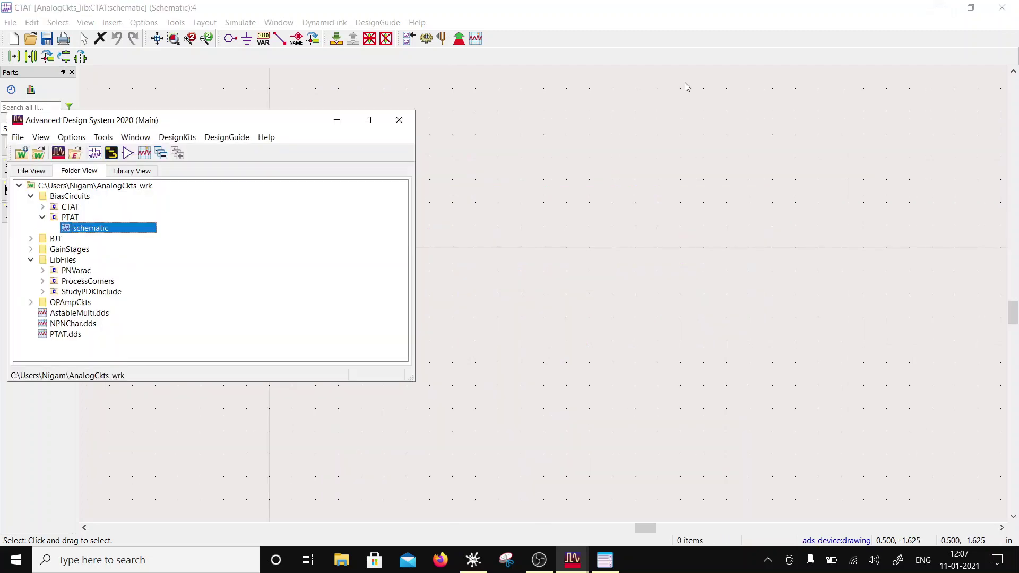
{"action": "right_click", "coordinate": [415, 218]}
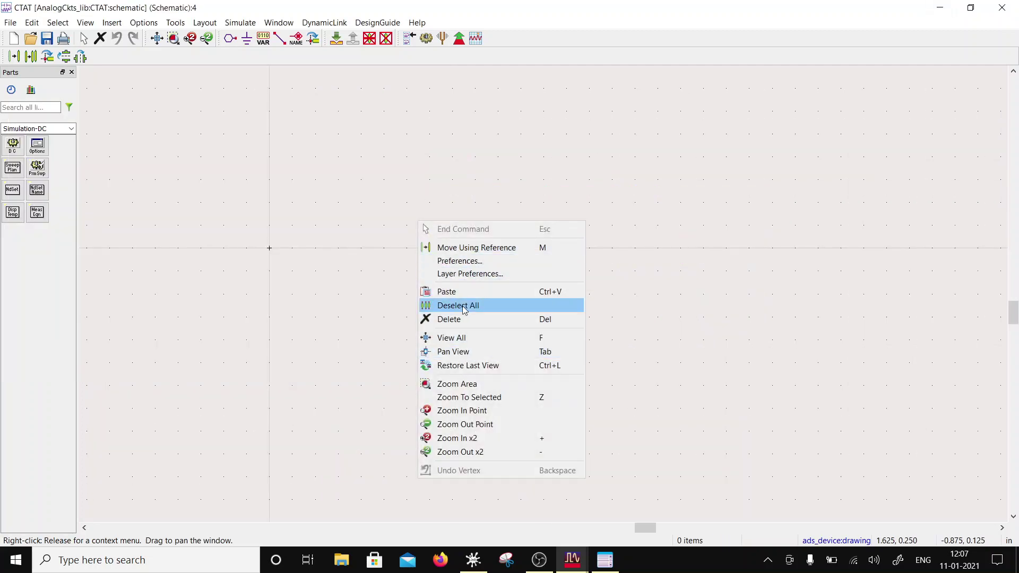
{"action": "left_click", "coordinate": [458, 291]}
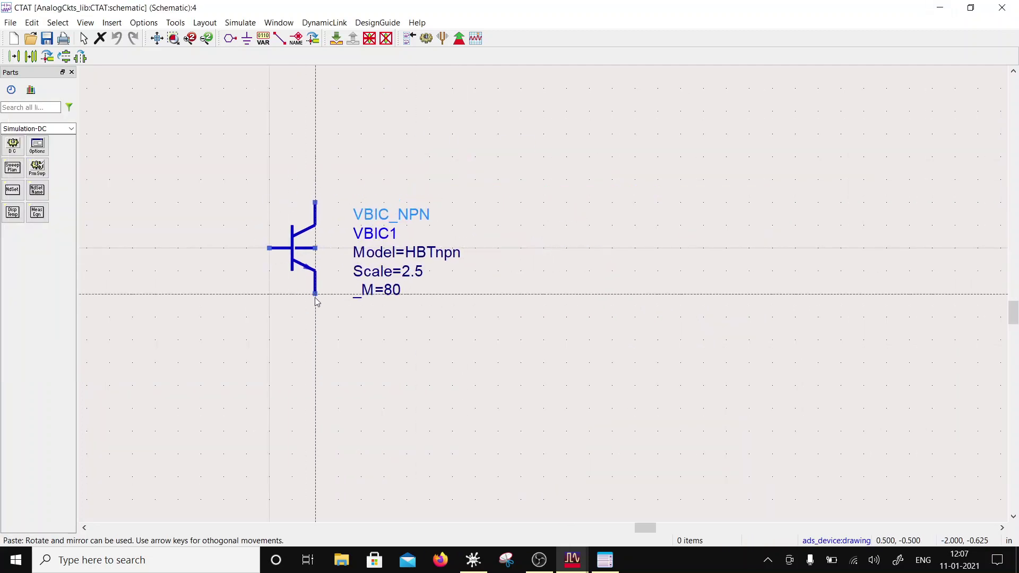
{"action": "left_click", "coordinate": [312, 296]}
{"action": "key", "text": "Escape"}
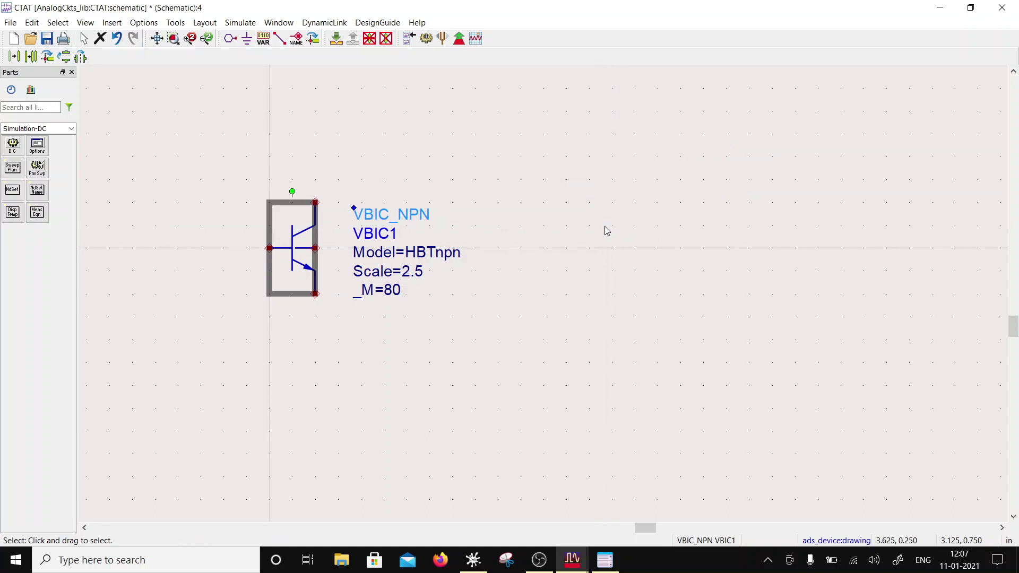
- Set the pasted transistor's multiplier _M to 8
{"action": "left_click", "coordinate": [395, 290]}
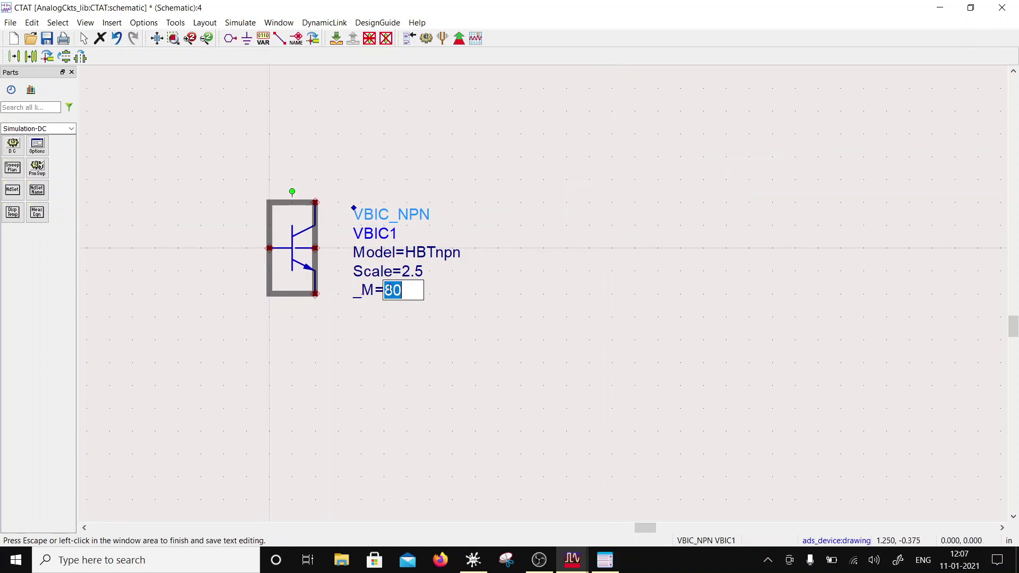
{"action": "left_click", "coordinate": [402, 290]}
{"action": "key", "text": "BackSpace"}
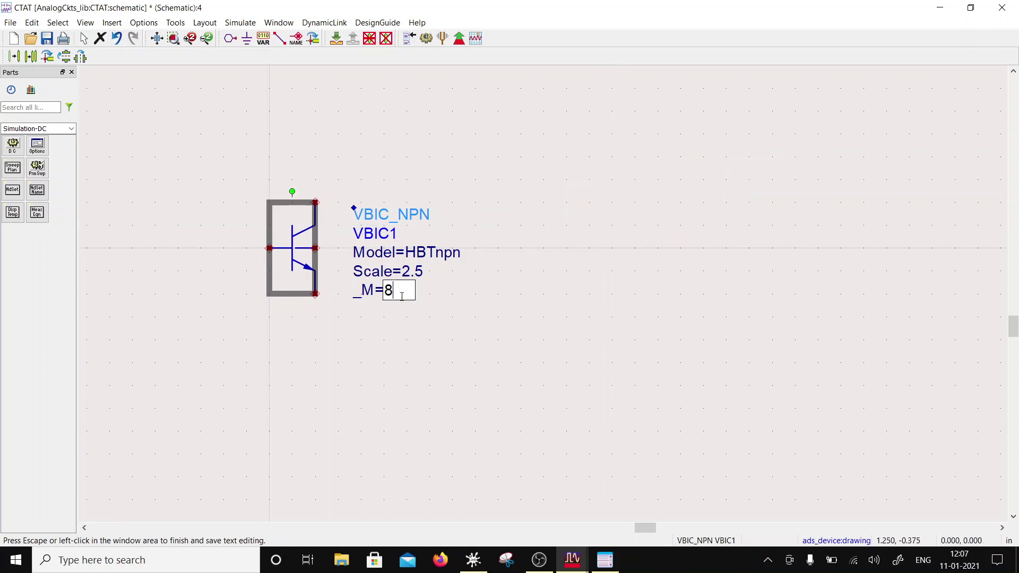
{"action": "left_click", "coordinate": [503, 219]}
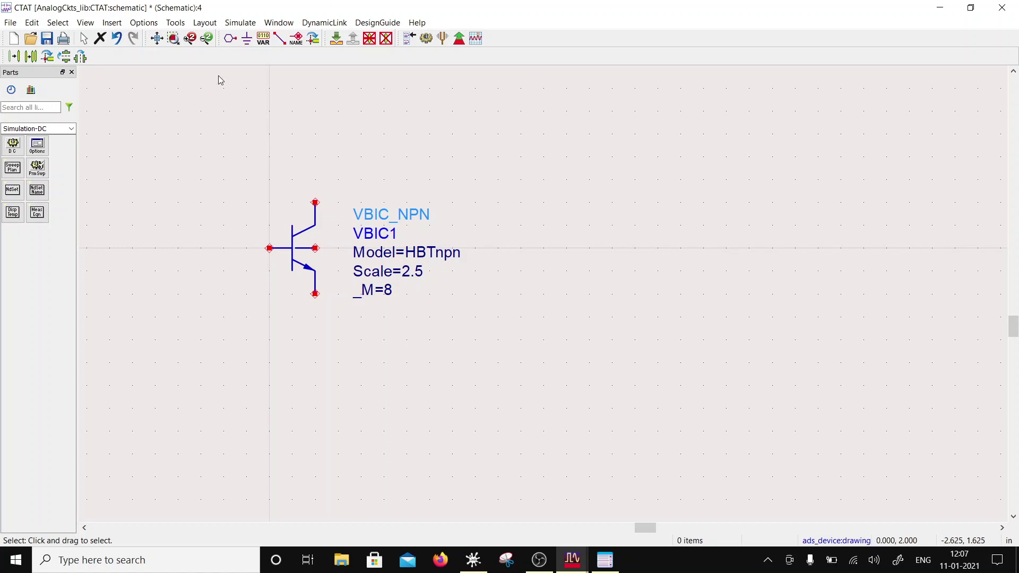
- Wire the transistor's substrate terminal to a new ground symbol and connect its base to its collector
{"action": "left_click", "coordinate": [248, 39]}
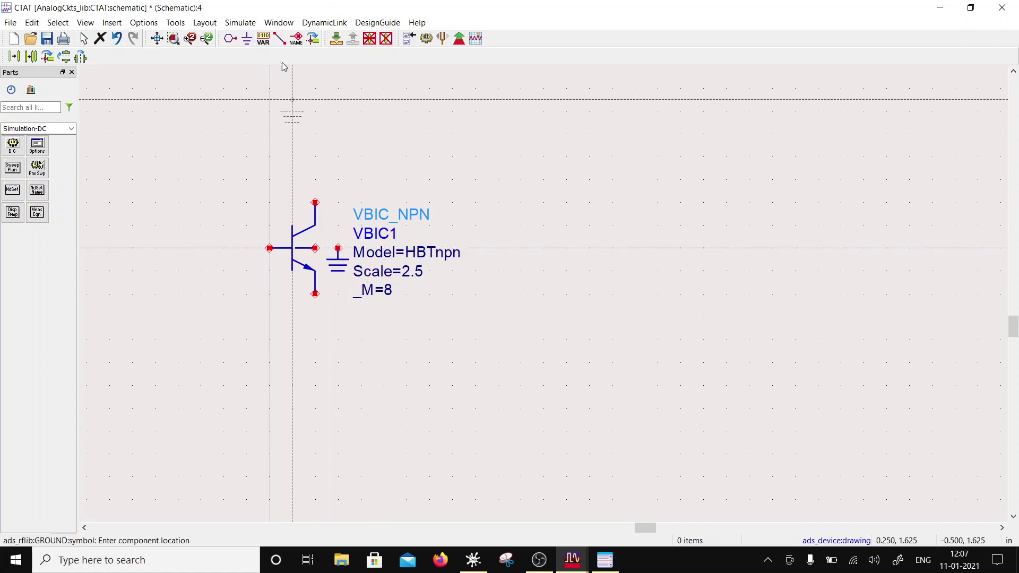
{"action": "left_click", "coordinate": [280, 41]}
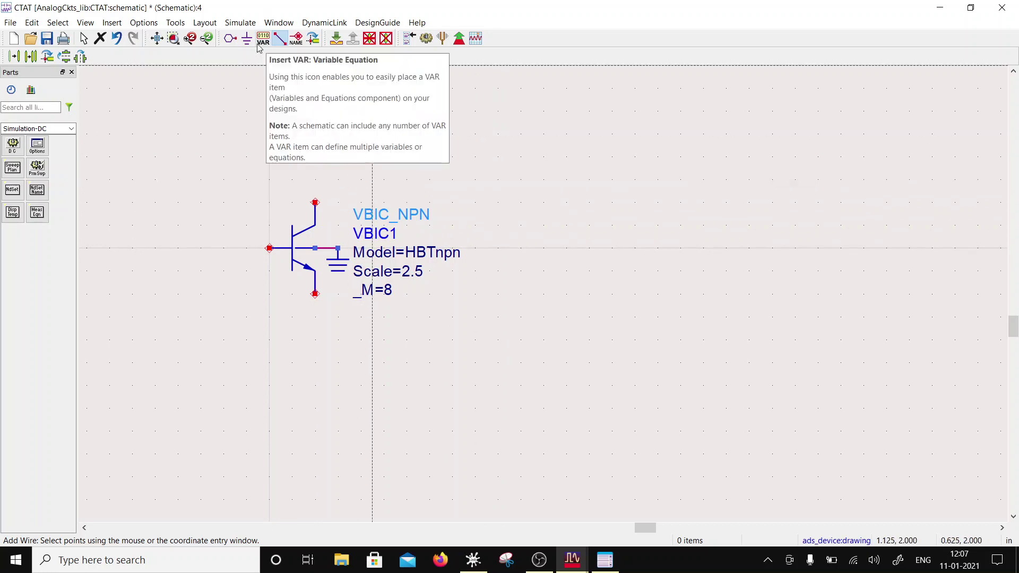
{"action": "left_click", "coordinate": [269, 248]}
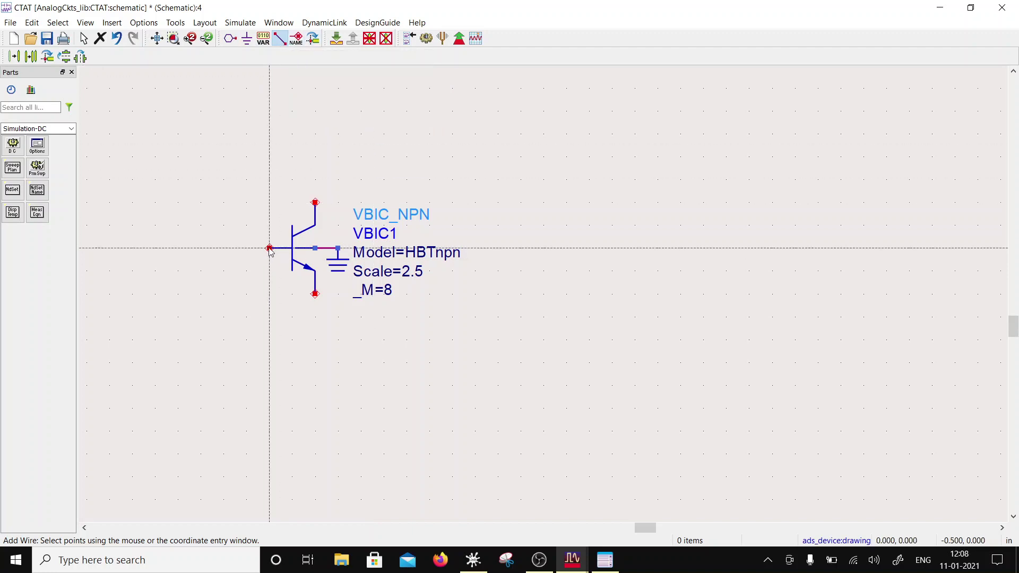
{"action": "double_click", "coordinate": [269, 202]}
{"action": "left_click", "coordinate": [315, 202]}
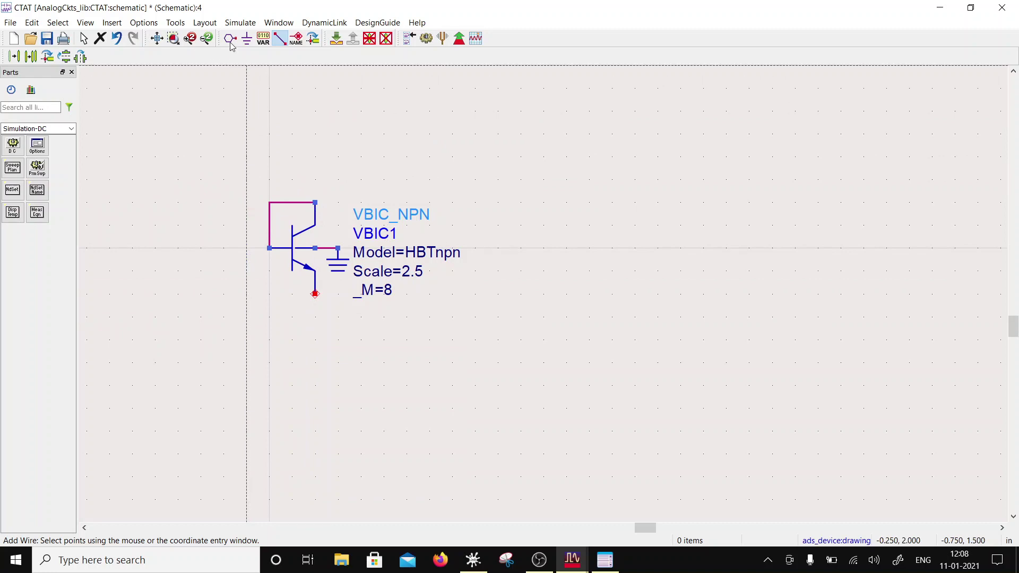
- Ground the transistor's emitter and connect a new I_DC current source from above to its collector
{"action": "left_click", "coordinate": [248, 40]}
{"action": "left_click", "coordinate": [315, 294]}
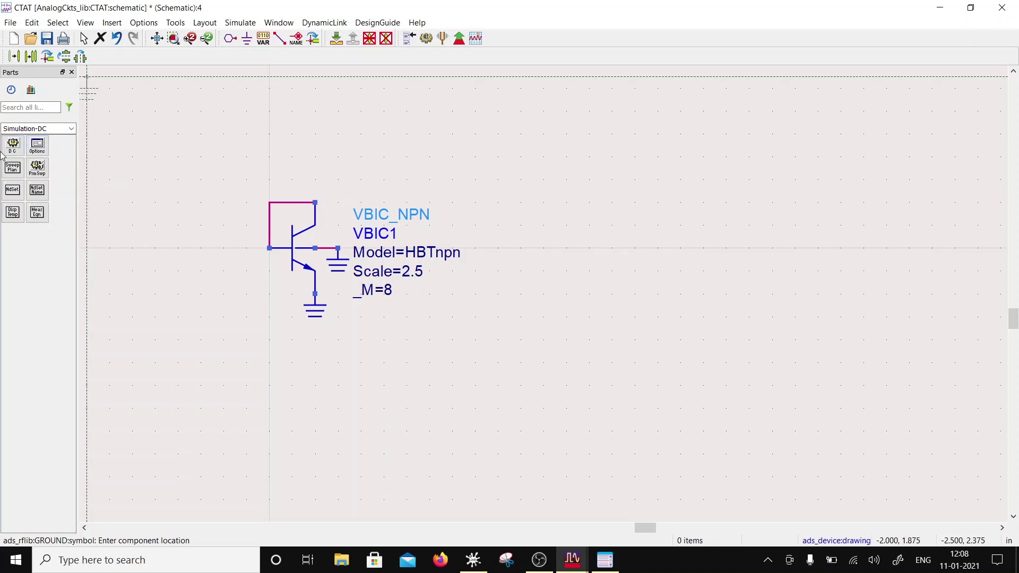
{"action": "left_click", "coordinate": [69, 128]}
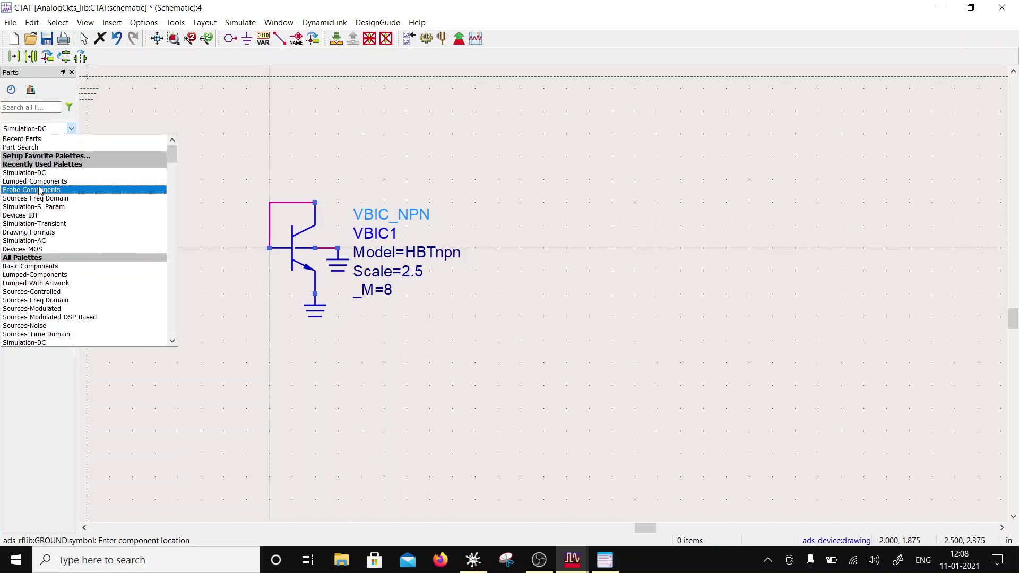
{"action": "left_click", "coordinate": [45, 300]}
{"action": "left_click", "coordinate": [37, 147]}
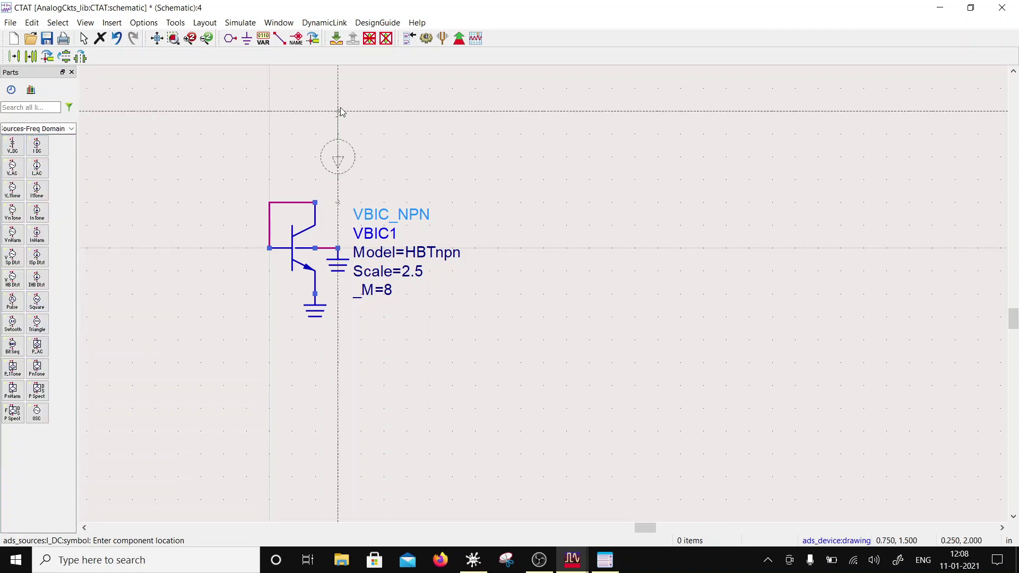
{"action": "left_click", "coordinate": [315, 100]}
{"action": "left_click", "coordinate": [280, 37]}
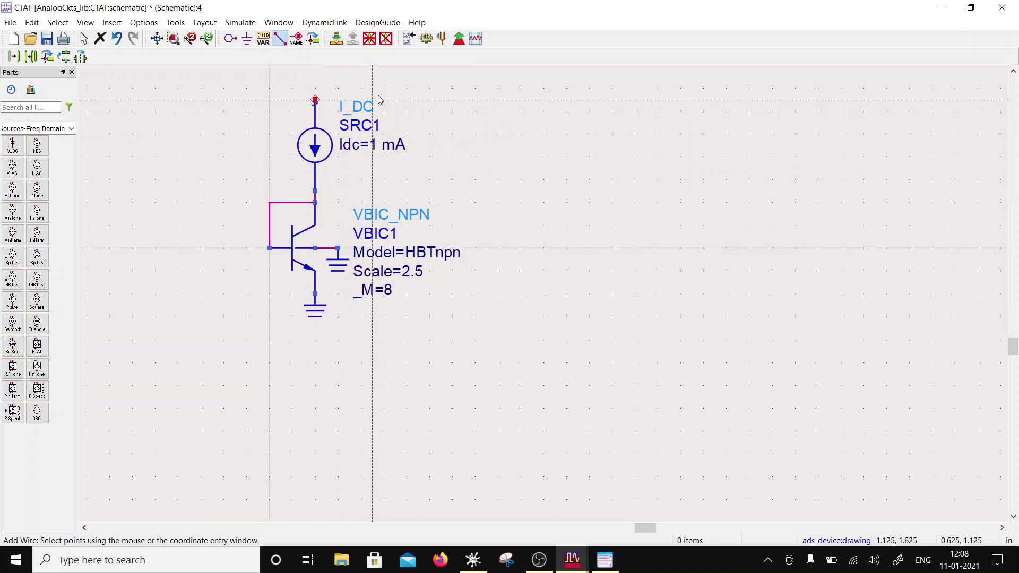
{"action": "key", "text": "Escape"}
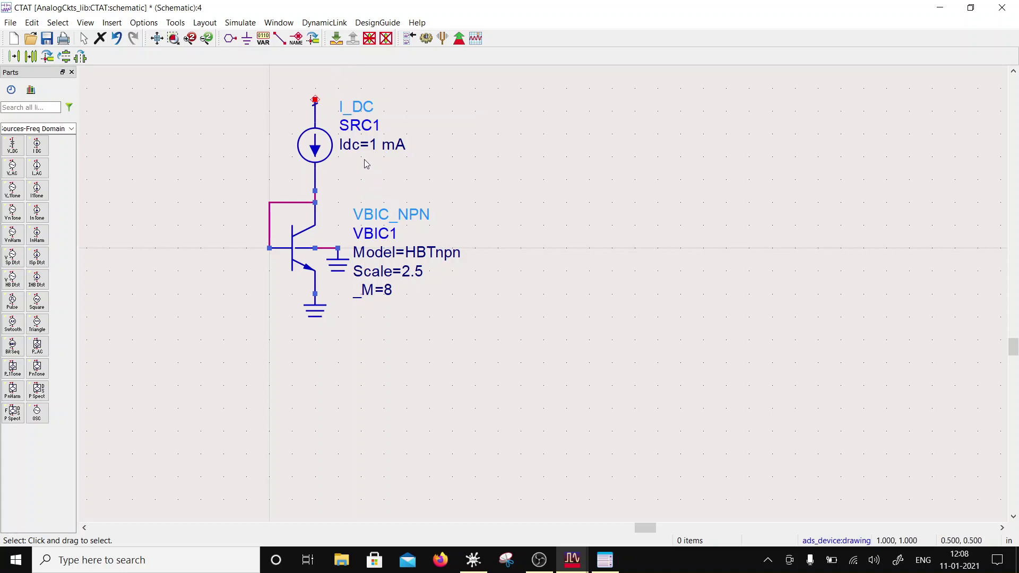
- Set the current source's Idc to the variable Iref, keeping mA as the unit
{"action": "double_click", "coordinate": [378, 147]}
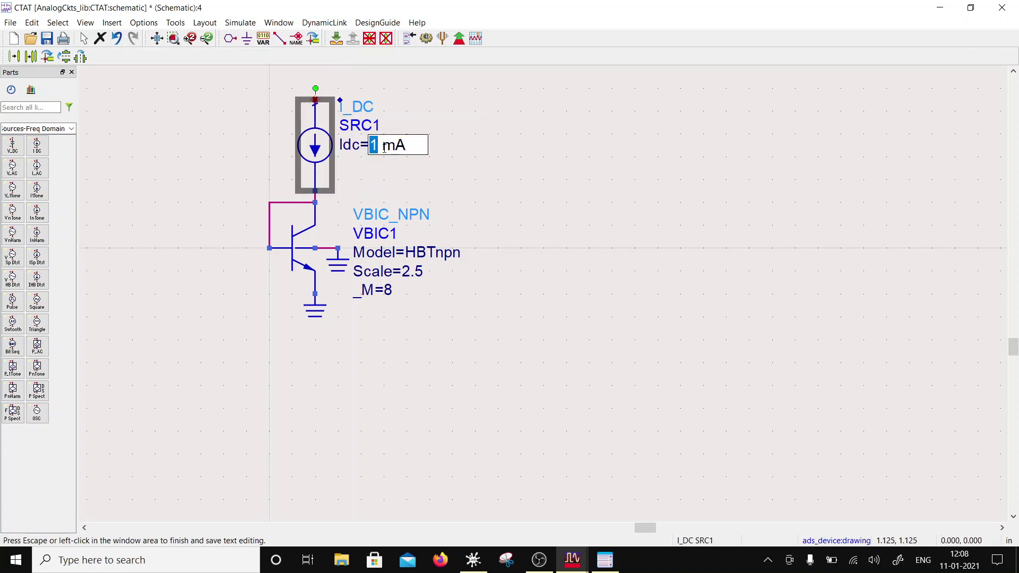
{"action": "type", "text": "Iref"}
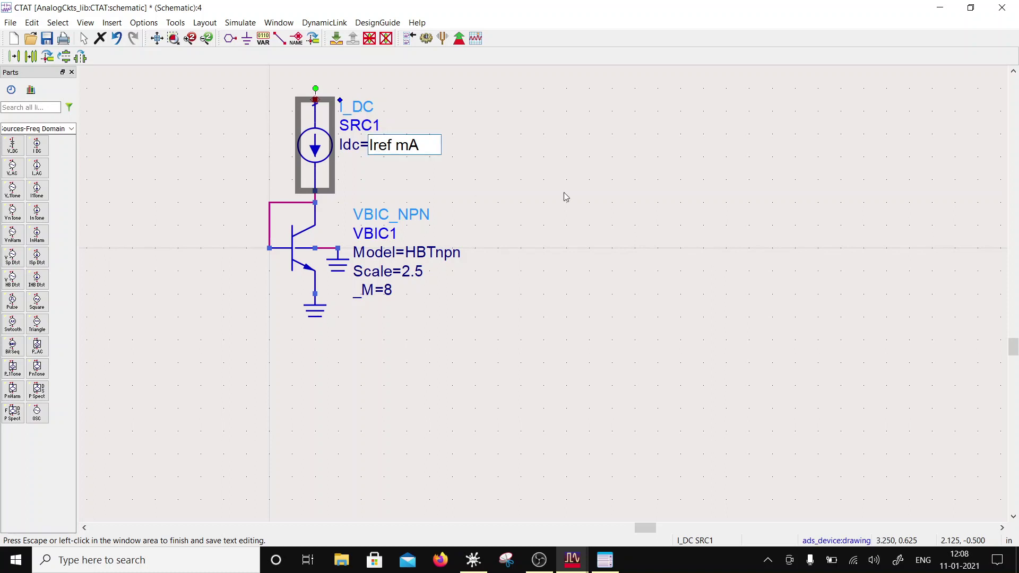
{"action": "left_click", "coordinate": [588, 195]}
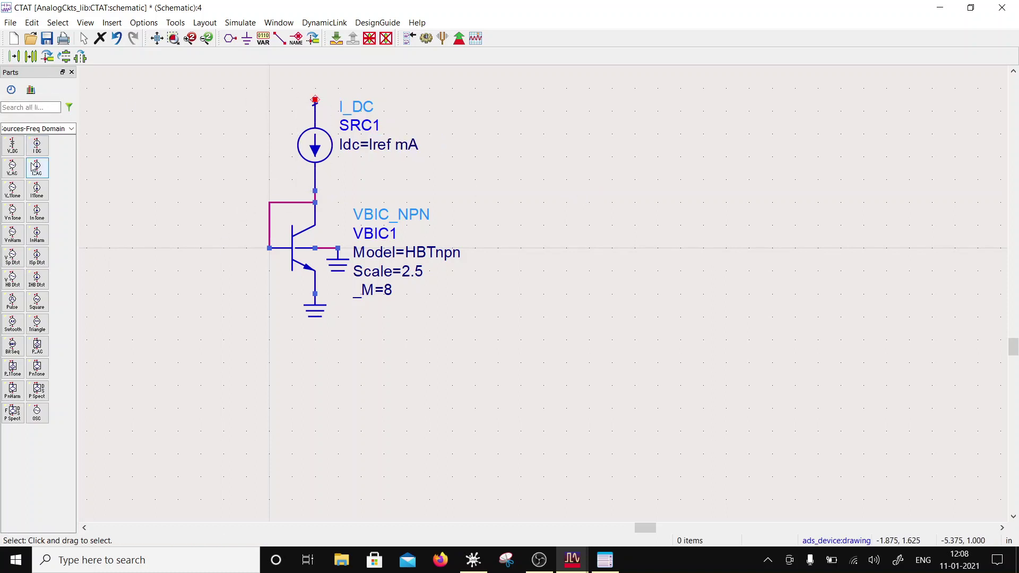
- Place a V_DC source to the left of the current source and set its Vdc to 3 V
{"action": "left_click", "coordinate": [12, 144]}
{"action": "left_click", "coordinate": [166, 100]}
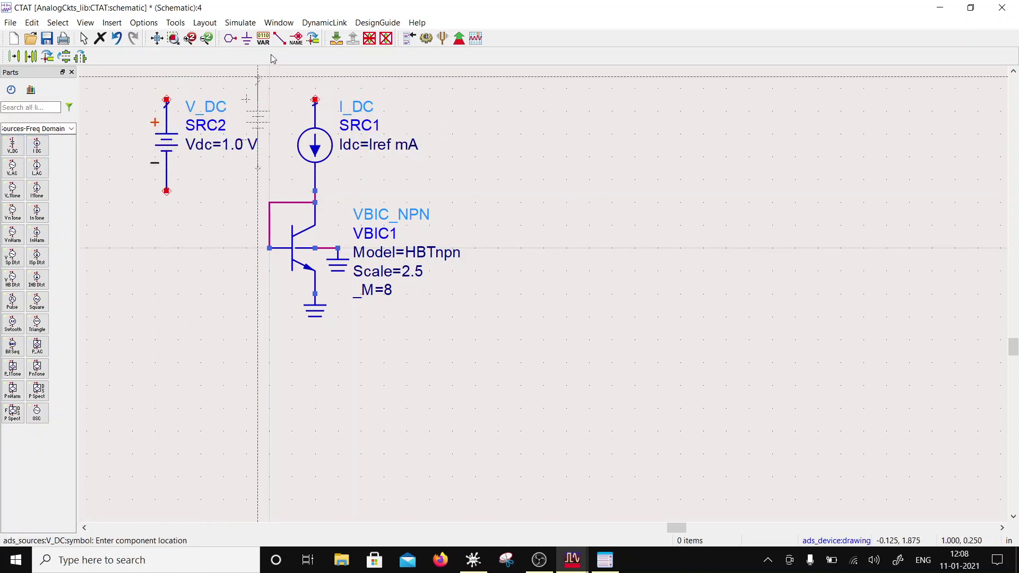
{"action": "key", "text": "Escape"}
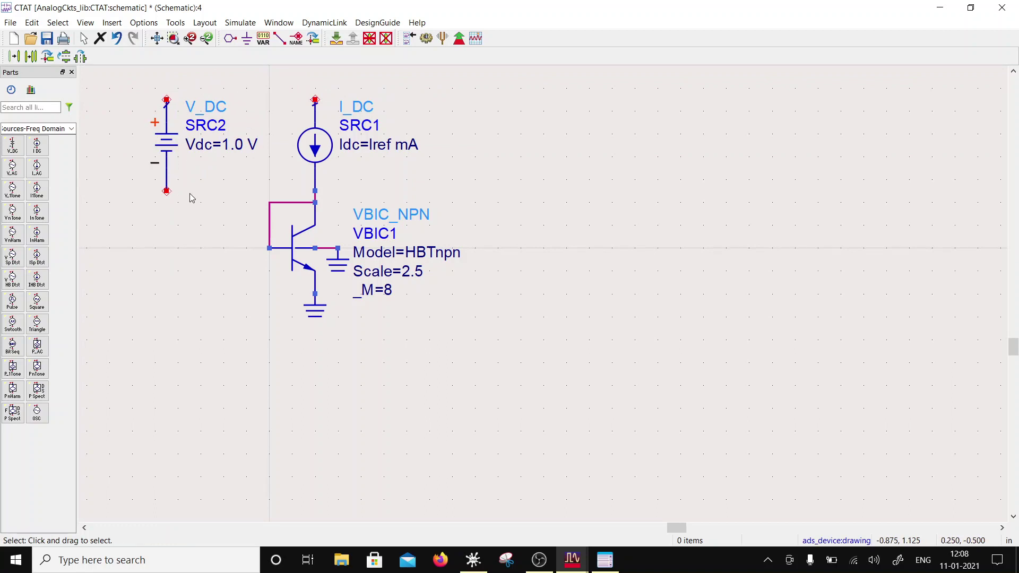
{"action": "left_click", "coordinate": [234, 148]}
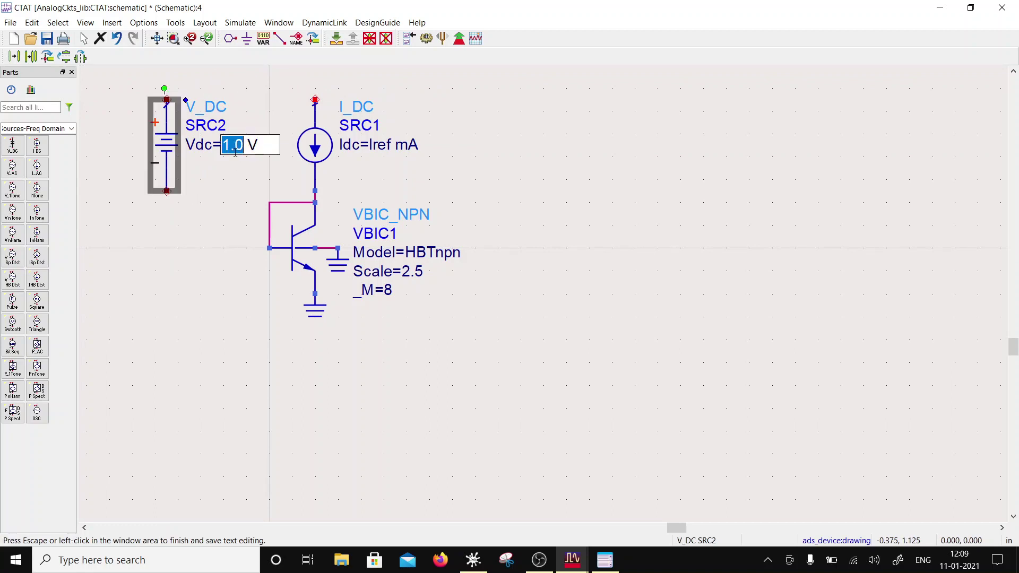
{"action": "type", "text": "3"}
{"action": "left_click", "coordinate": [194, 183]}
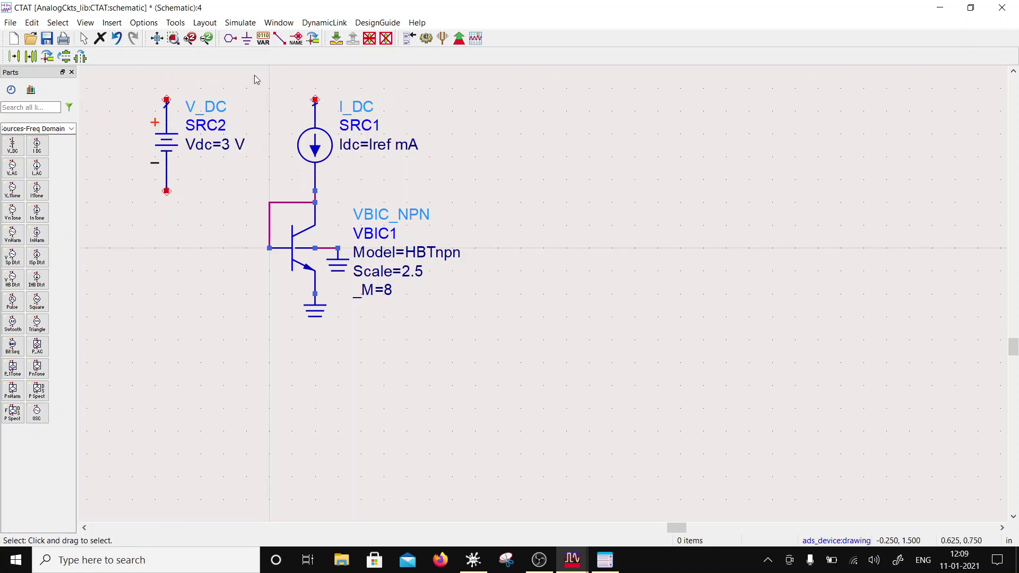
- Ground the V_DC source's negative terminal and wire its positive terminal to the upper terminal of the current source
{"action": "left_click", "coordinate": [247, 38]}
{"action": "left_click", "coordinate": [166, 192]}
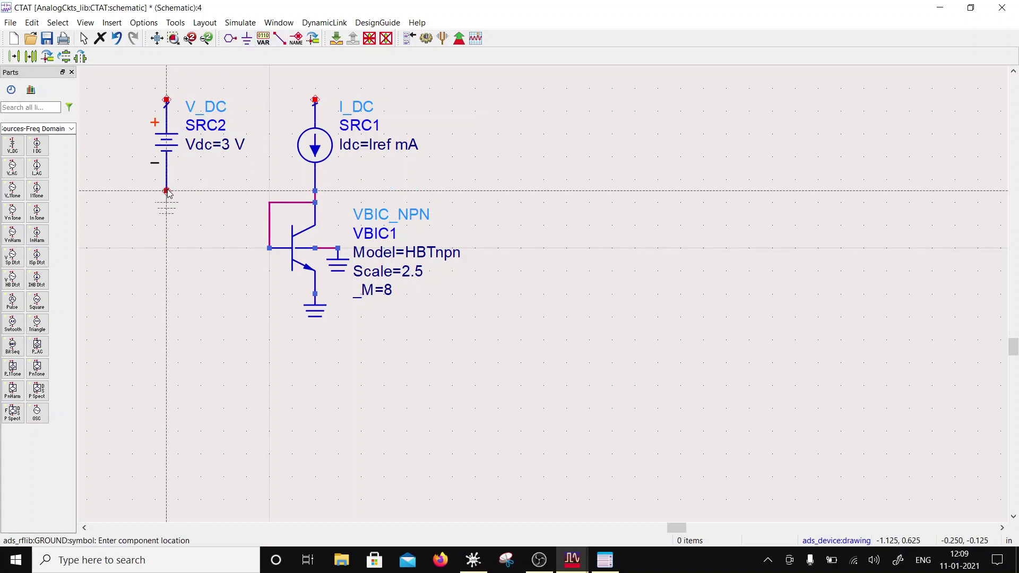
{"action": "left_click", "coordinate": [279, 37]}
{"action": "left_click", "coordinate": [167, 99]}
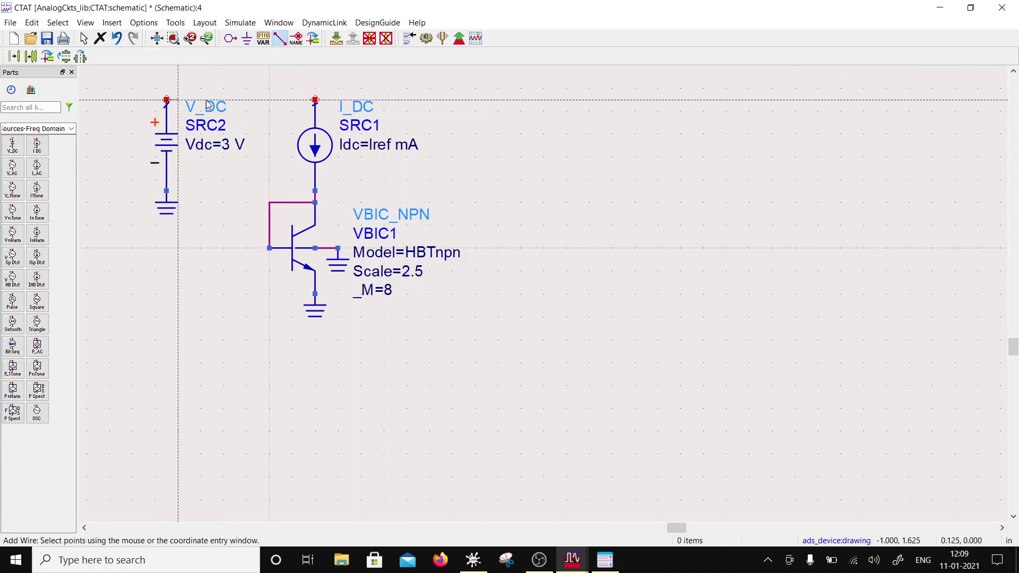
{"action": "left_click", "coordinate": [315, 99]}
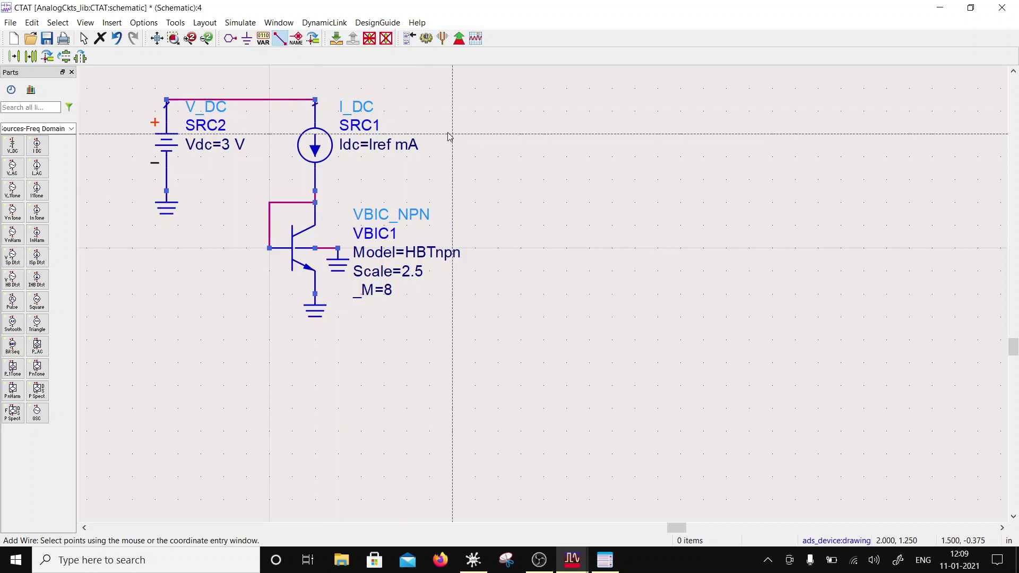
{"action": "key", "text": "Escape"}
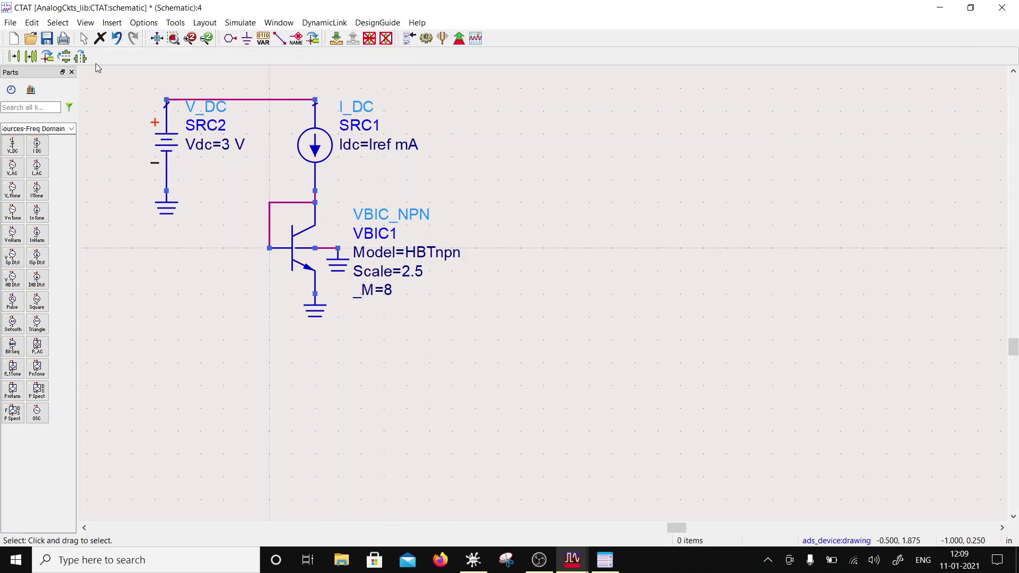
- Copy current source SRC1 to the right at the same height and wire the copy's upper terminal to the supply line
{"action": "left_click_drag", "start_coordinate": [270, 81], "coordinate": [352, 198]}
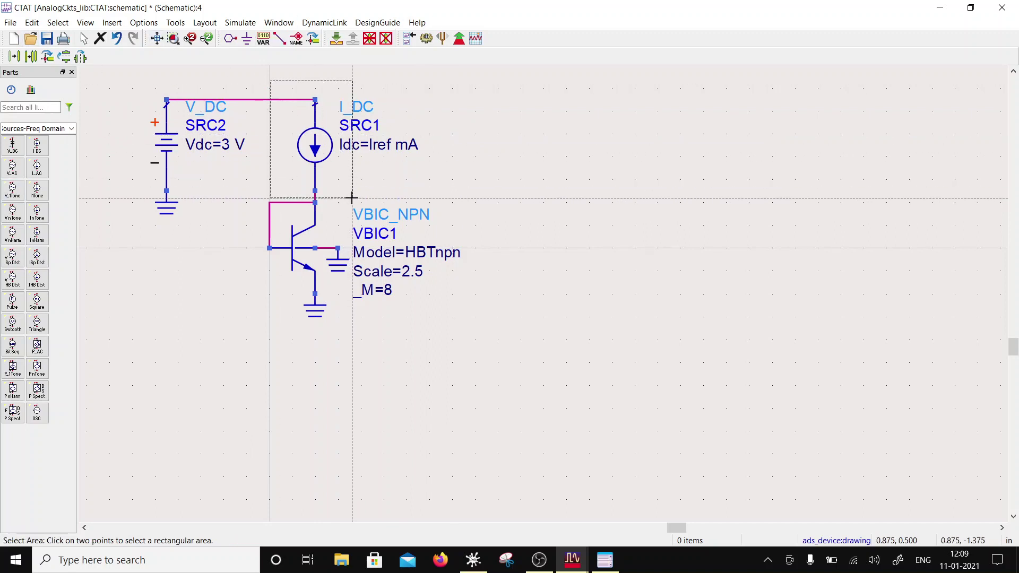
{"action": "left_click", "coordinate": [352, 198]}
{"action": "left_click", "coordinate": [31, 56]}
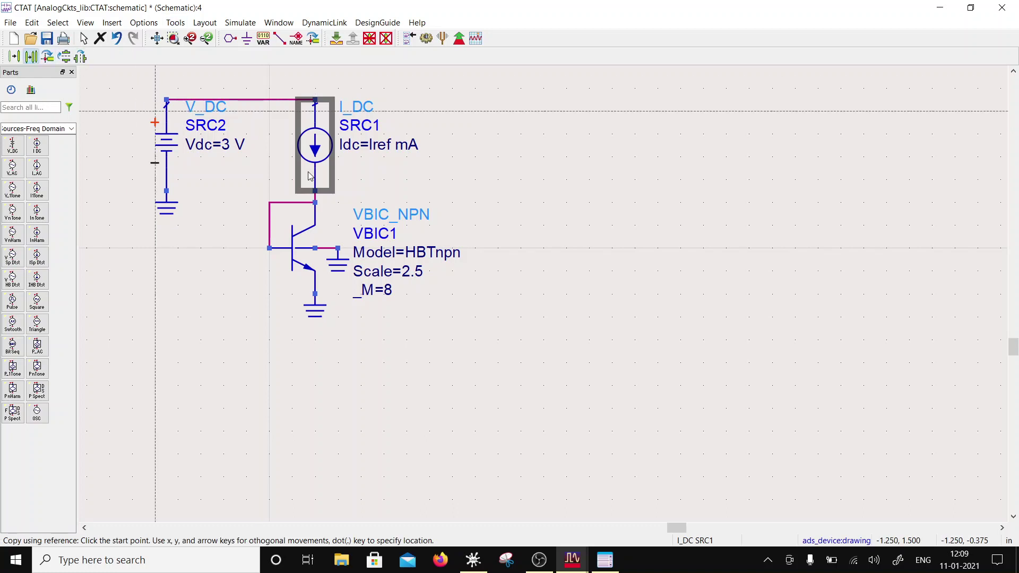
{"action": "left_click", "coordinate": [314, 191]}
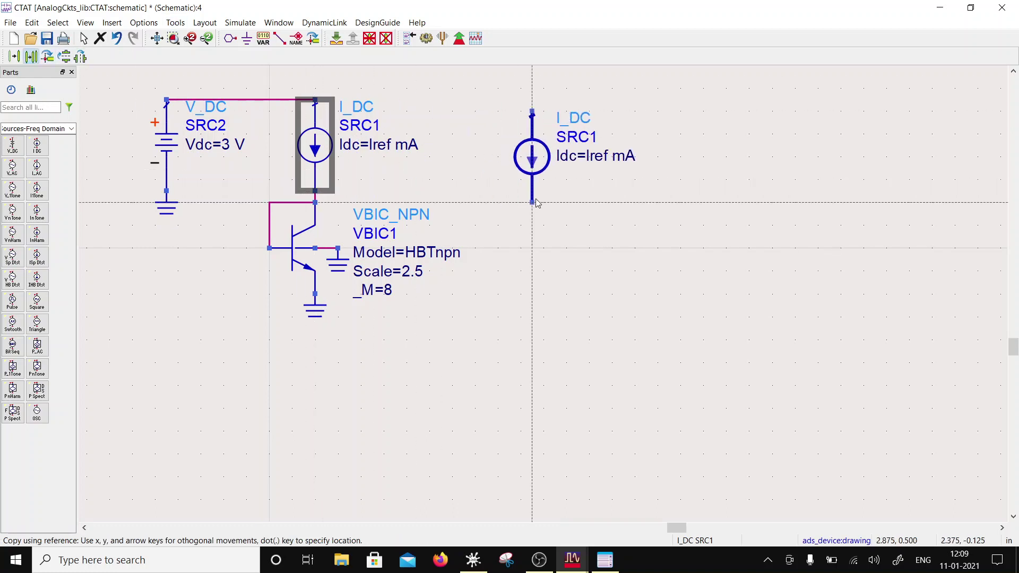
{"action": "left_click", "coordinate": [536, 193]}
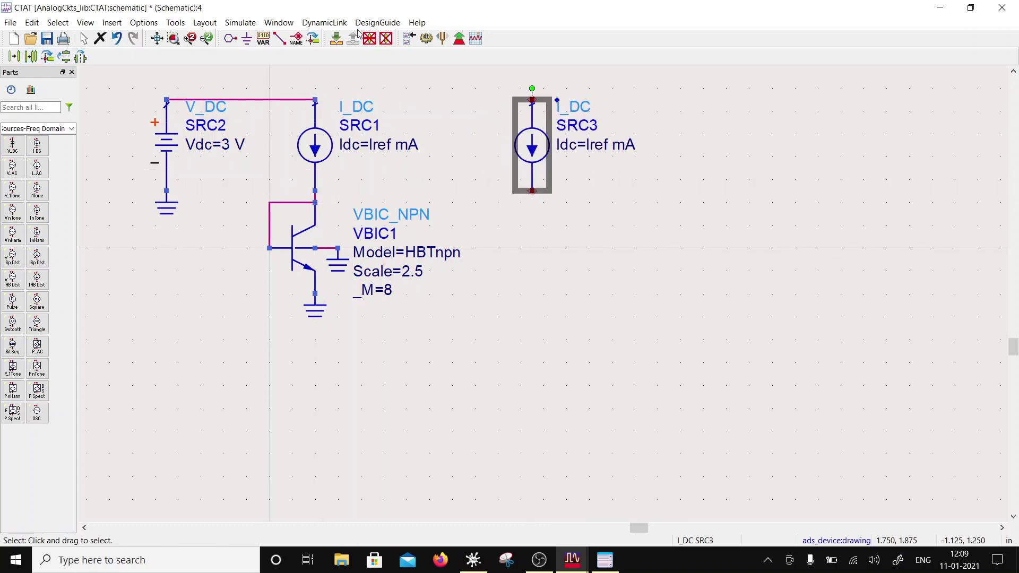
{"action": "left_click", "coordinate": [280, 38]}
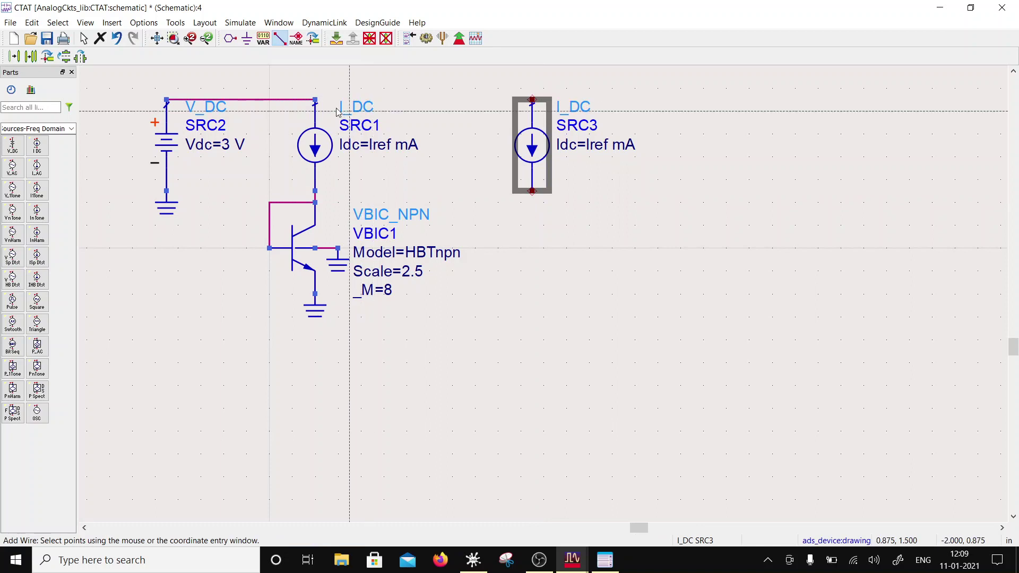
{"action": "left_click", "coordinate": [534, 100]}
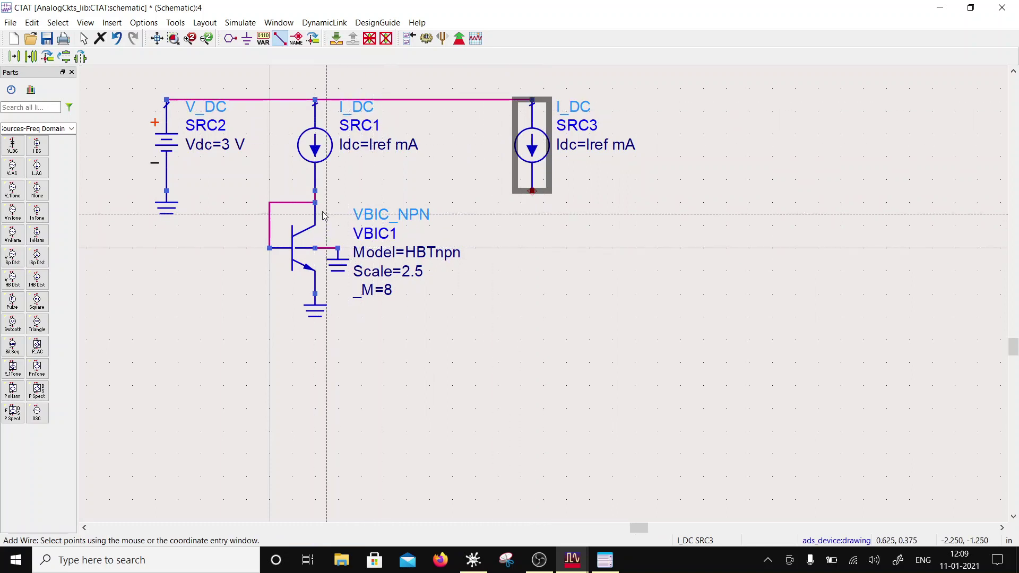
{"action": "key", "text": "Escape"}
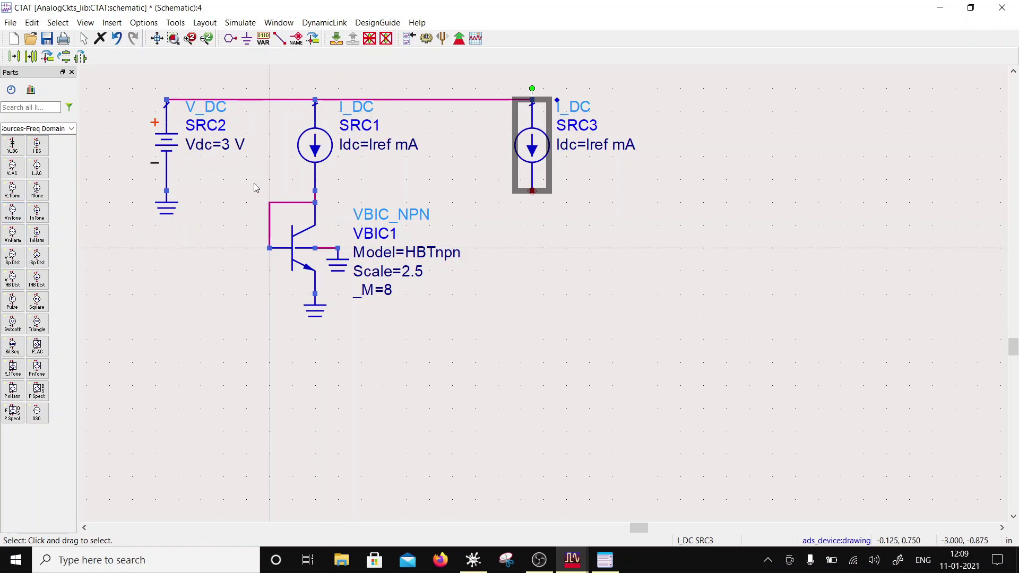
- Copy the diode-connected transistor with its grounds below the second current source and wire its collector to that source
{"action": "left_click_drag", "start_coordinate": [255, 187], "coordinate": [375, 345]}
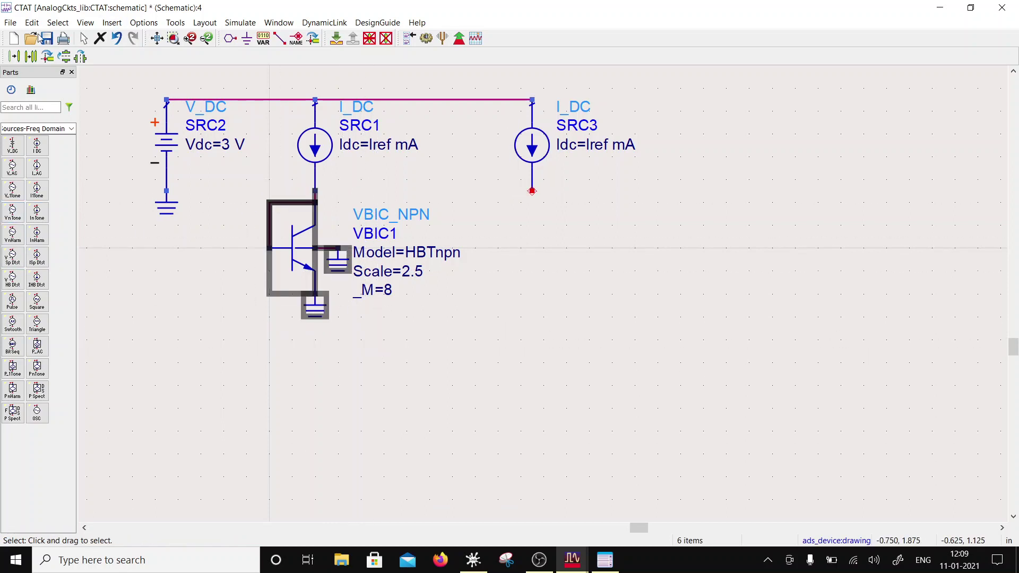
{"action": "left_click", "coordinate": [31, 56]}
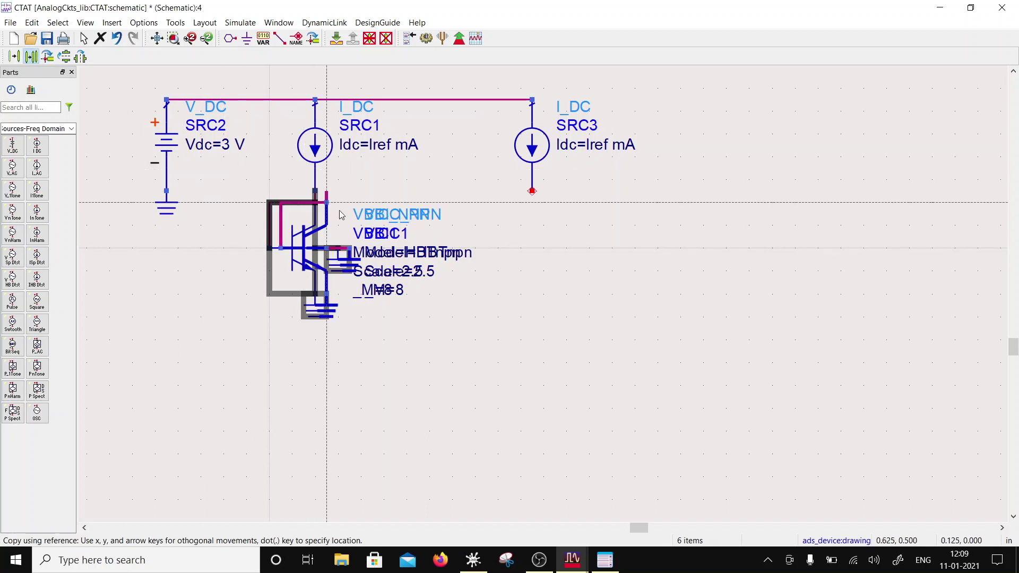
{"action": "left_click", "coordinate": [532, 227]}
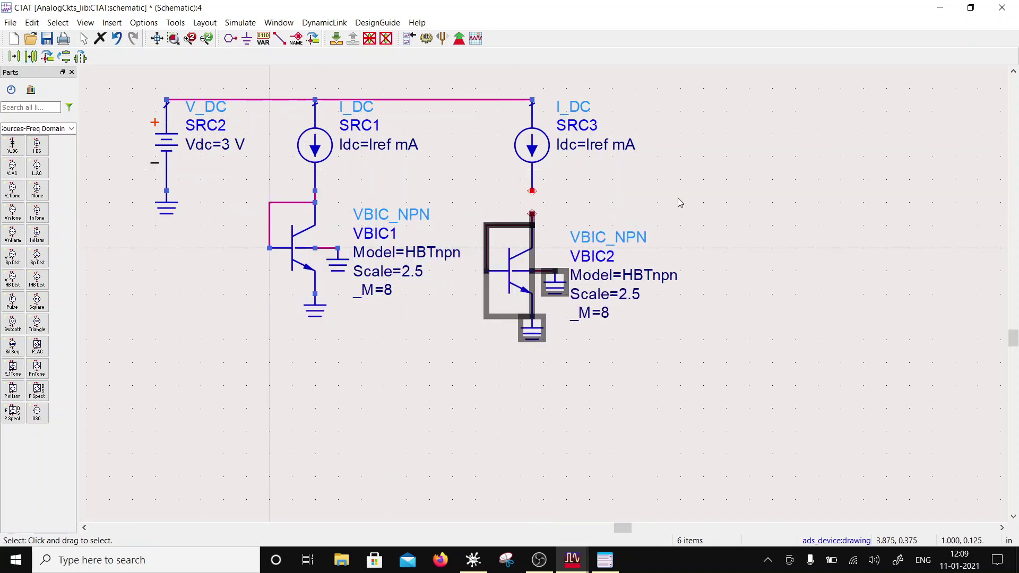
{"action": "left_click", "coordinate": [557, 169]}
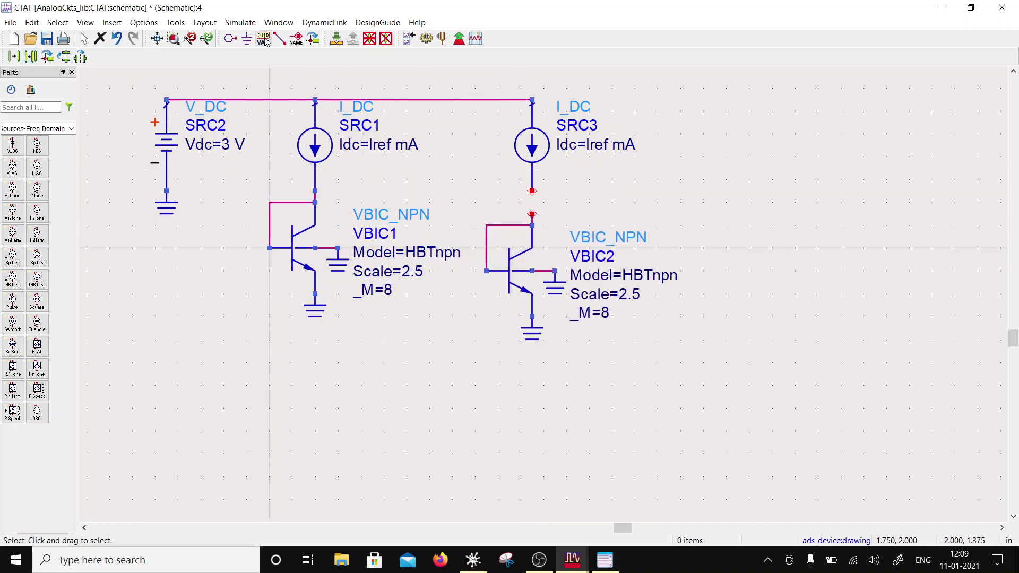
{"action": "left_click", "coordinate": [280, 38]}
{"action": "left_click", "coordinate": [532, 191]}
{"action": "left_click", "coordinate": [532, 213]}
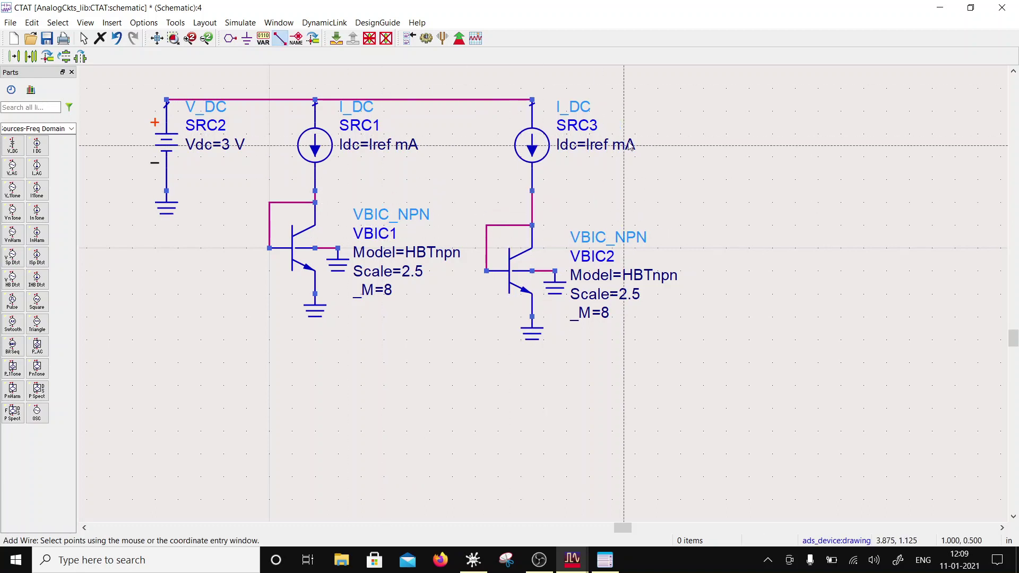
{"action": "key", "text": "Escape"}
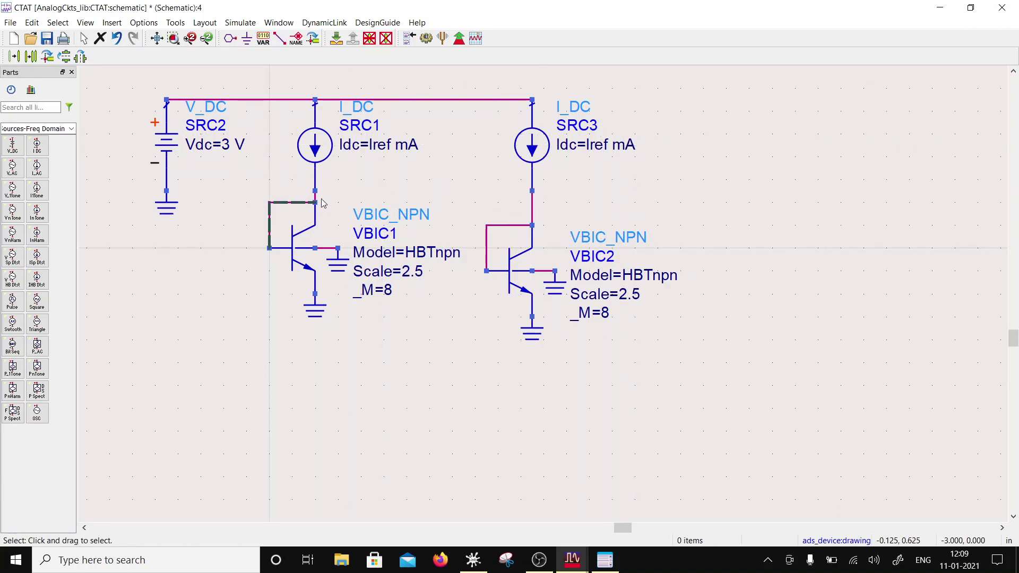
- Move the second transistor's emitter ground further down and insert a resistor R in the wire between emitter and ground
{"action": "left_click_drag", "start_coordinate": [537, 342], "coordinate": [538, 482]}
{"action": "left_click", "coordinate": [194, 341]}
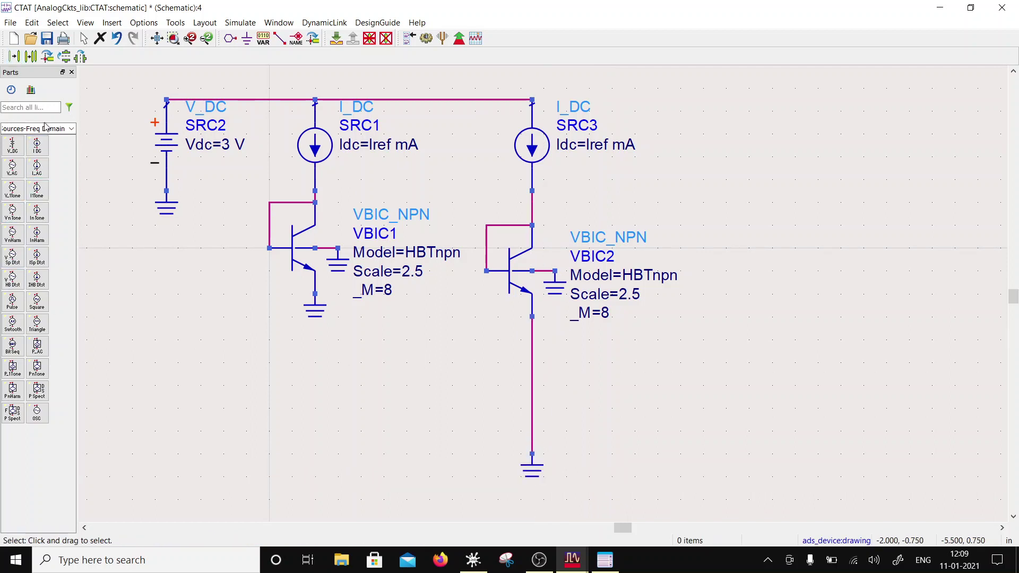
{"action": "left_click", "coordinate": [71, 128]}
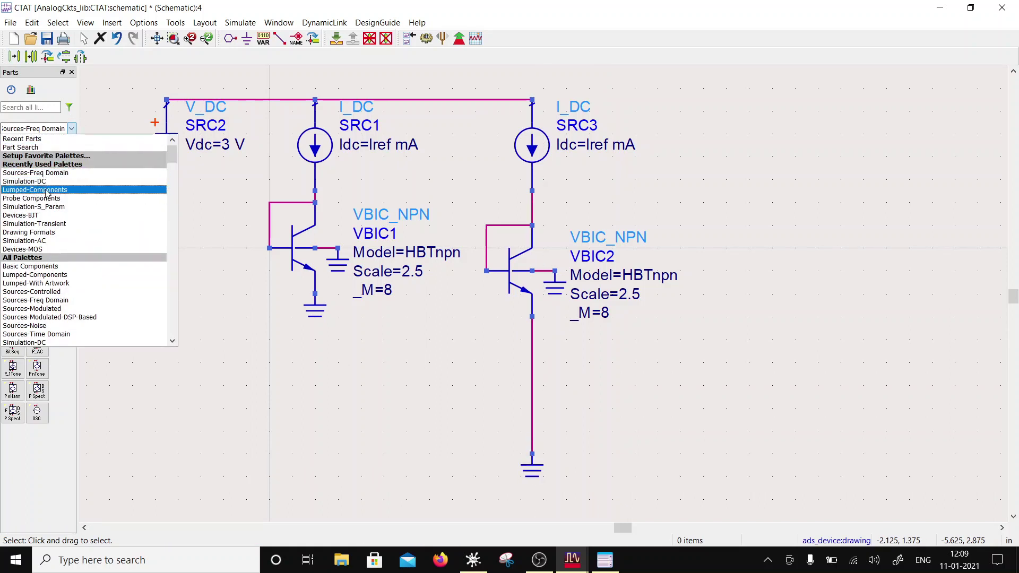
{"action": "left_click", "coordinate": [43, 190]}
{"action": "left_click", "coordinate": [16, 152]}
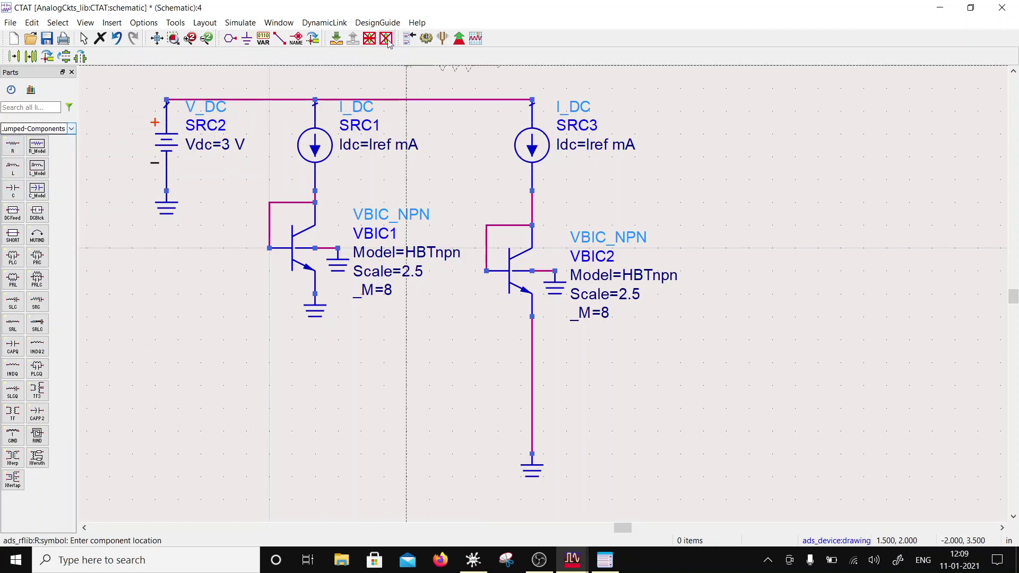
{"action": "left_click", "coordinate": [532, 340]}
{"action": "key", "text": "Escape"}
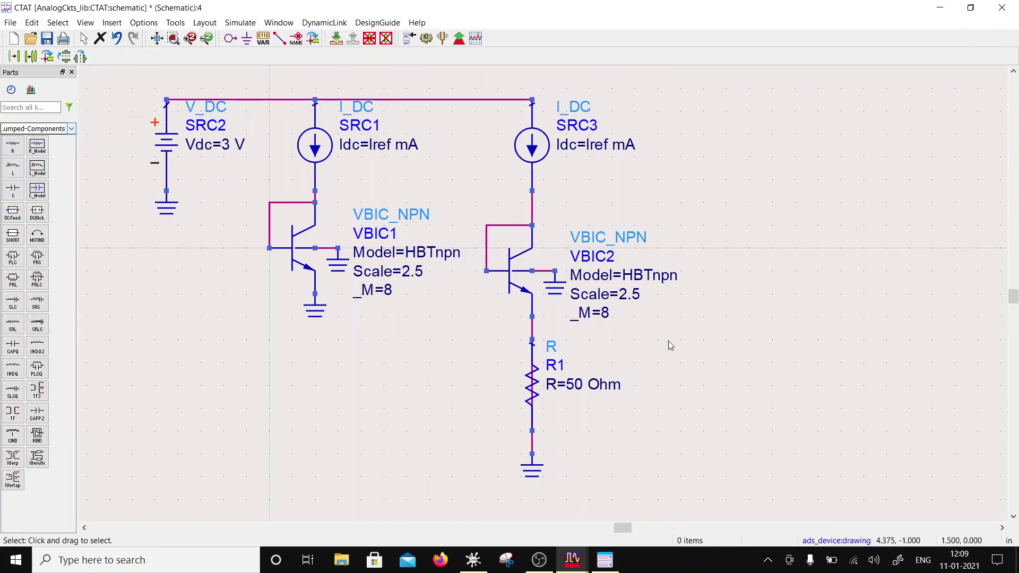
{"action": "double_click", "coordinate": [530, 401]}
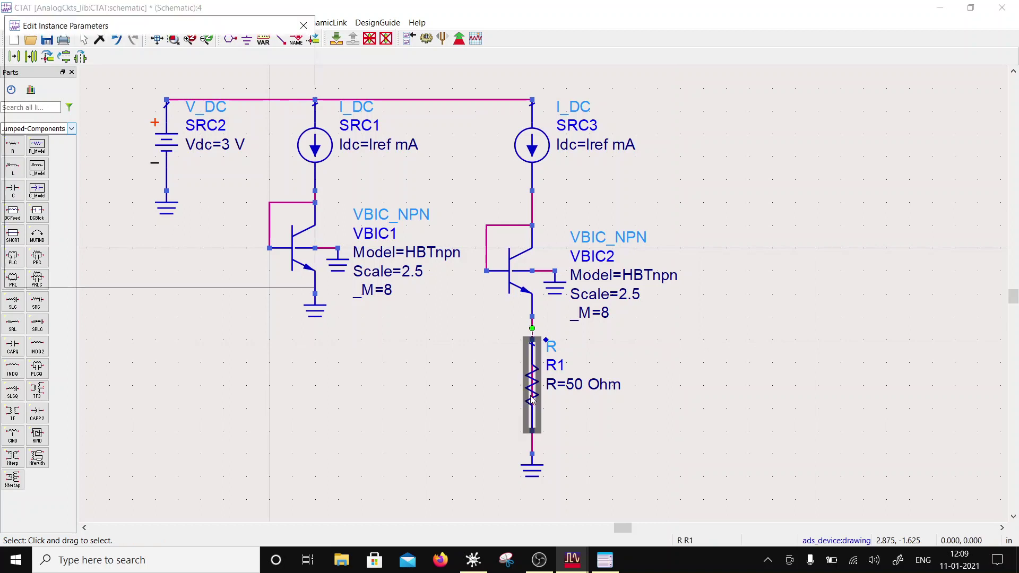
{"action": "left_click", "coordinate": [303, 25]}
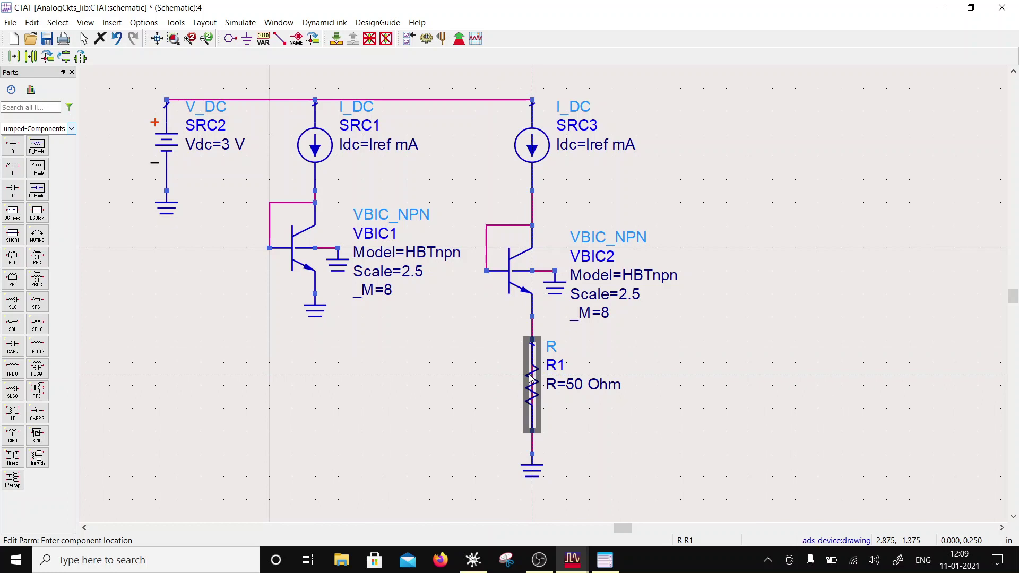
- Shift resistor R1 aside, delete the wire shorting its terminals, and move it back in line between the emitter and ground
{"action": "key", "text": "Escape"}
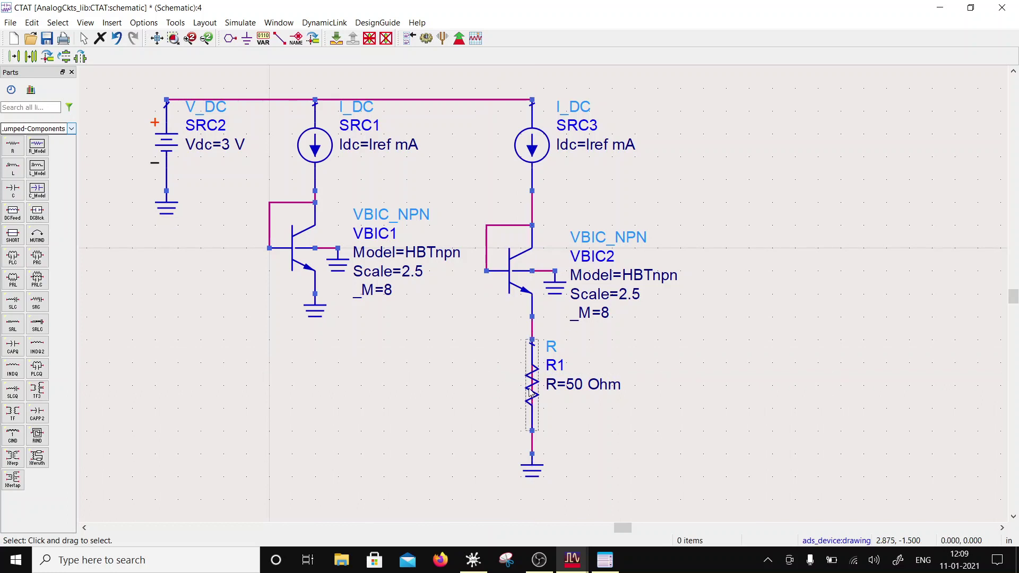
{"action": "left_click_drag", "start_coordinate": [531, 392], "coordinate": [485, 395]}
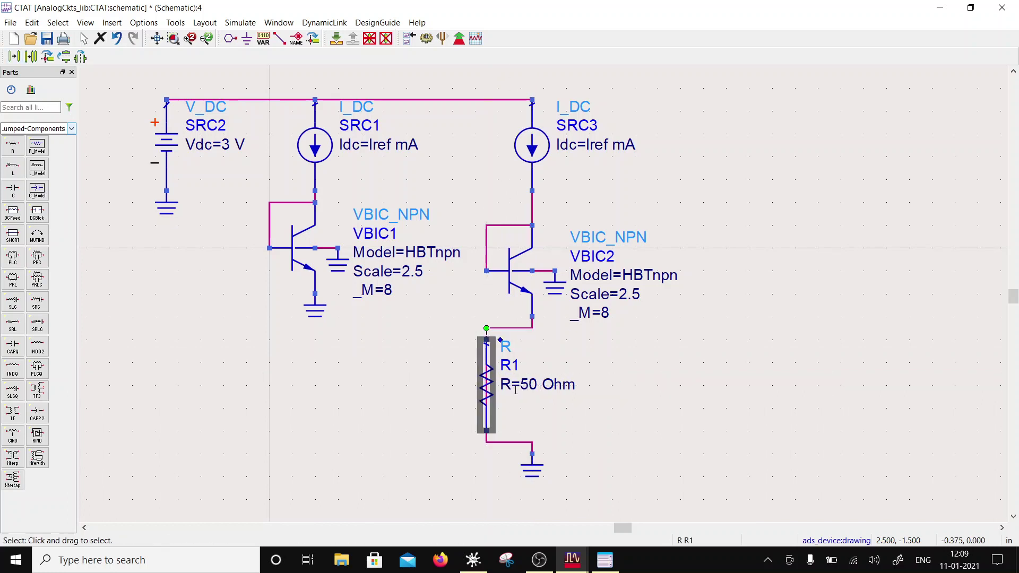
{"action": "left_click", "coordinate": [490, 404]}
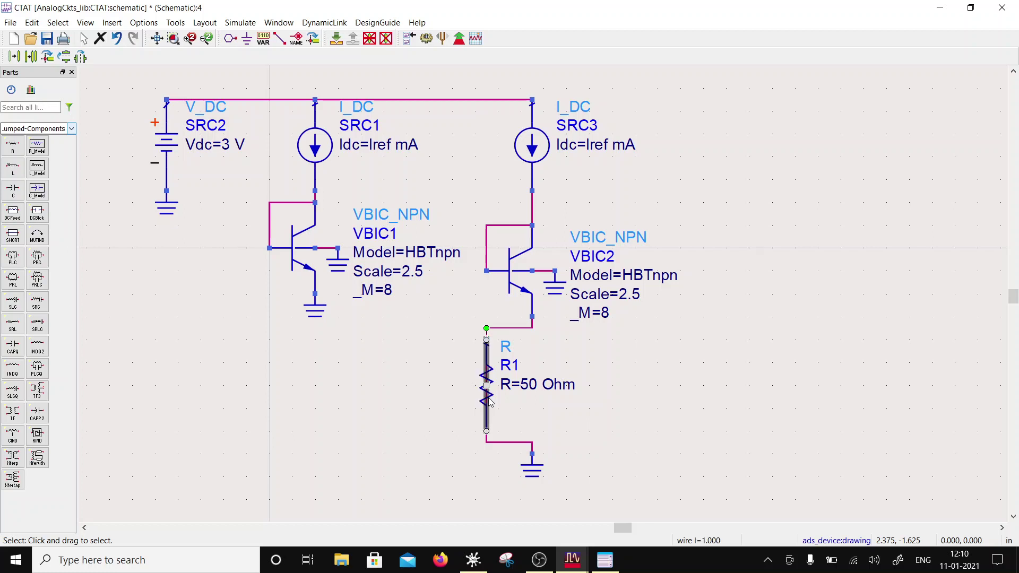
{"action": "left_click", "coordinate": [489, 407]}
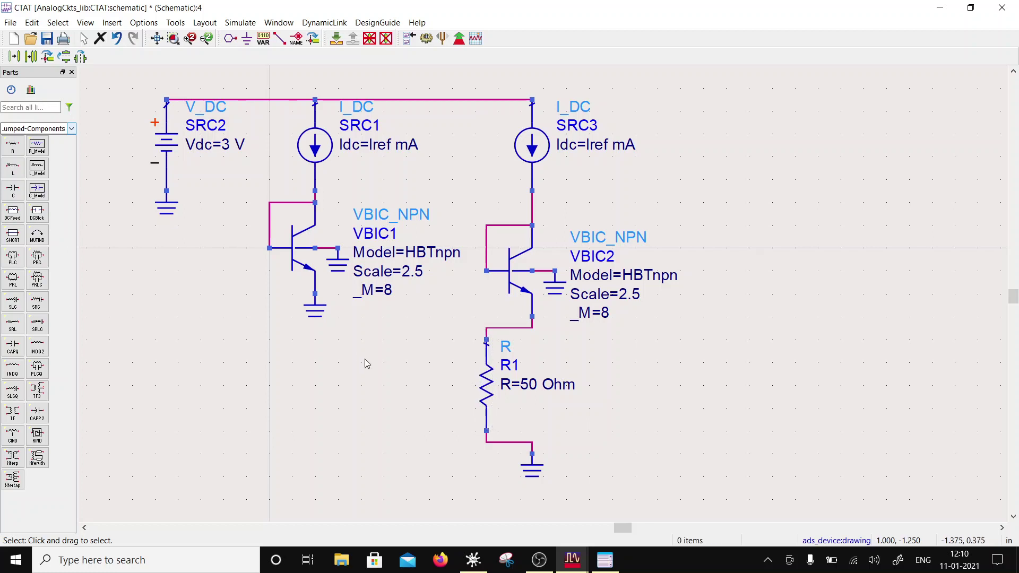
{"action": "left_click_drag", "start_coordinate": [491, 386], "coordinate": [538, 387]}
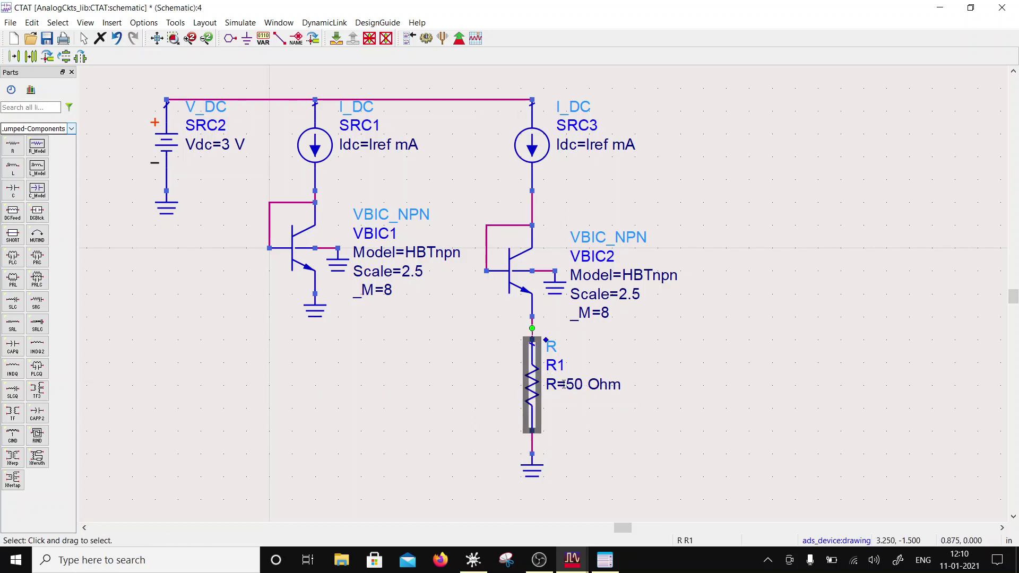
- Set the resistance of R1 to the variable Rd, in Ohm
{"action": "left_click", "coordinate": [574, 384]}
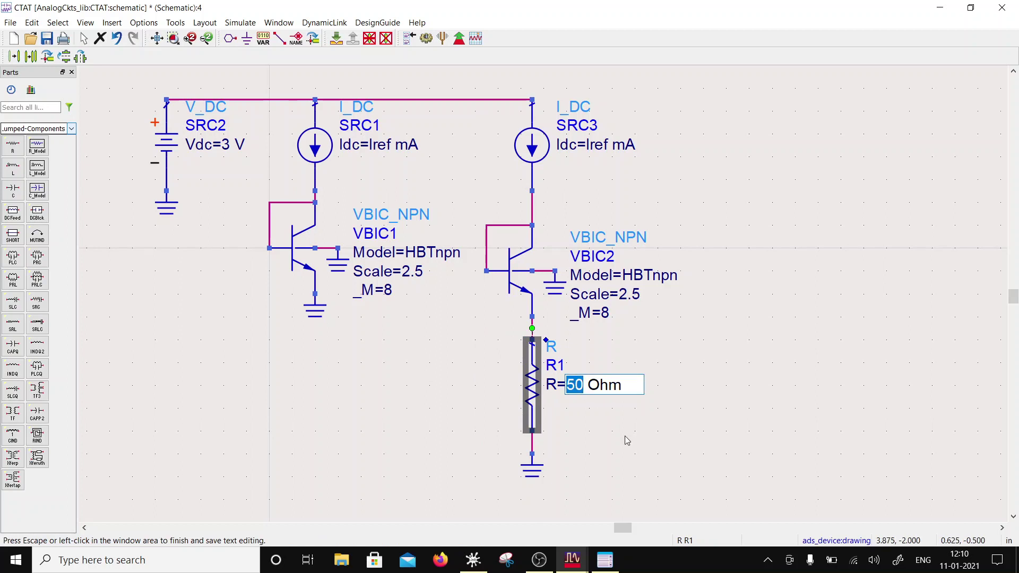
{"action": "type", "text": "Rd"}
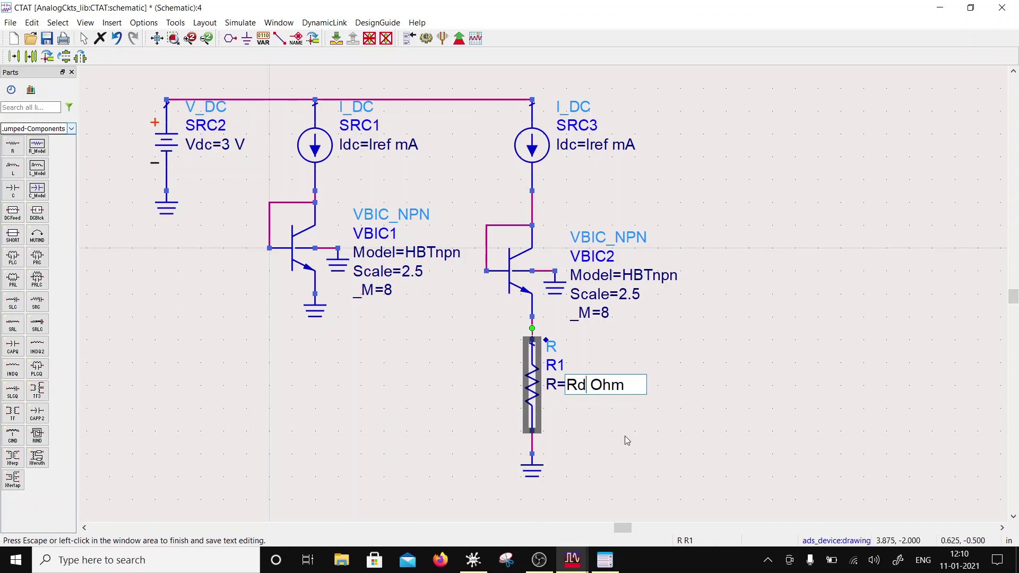
{"action": "left_click", "coordinate": [585, 426]}
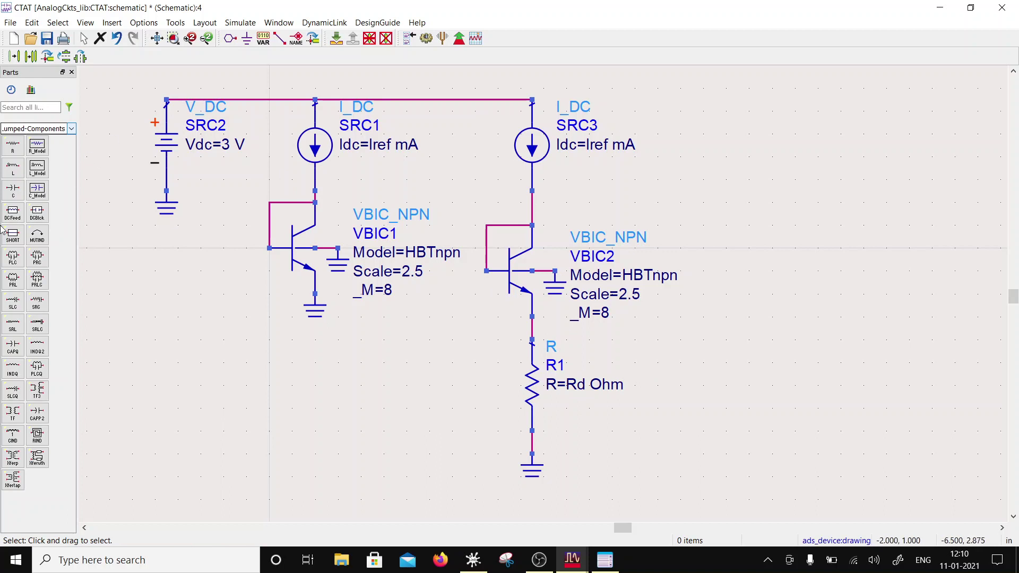
- Add a VAR block that defines Rd=50 and move it above the second current source
{"action": "left_click", "coordinate": [263, 38]}
{"action": "left_click", "coordinate": [736, 112]}
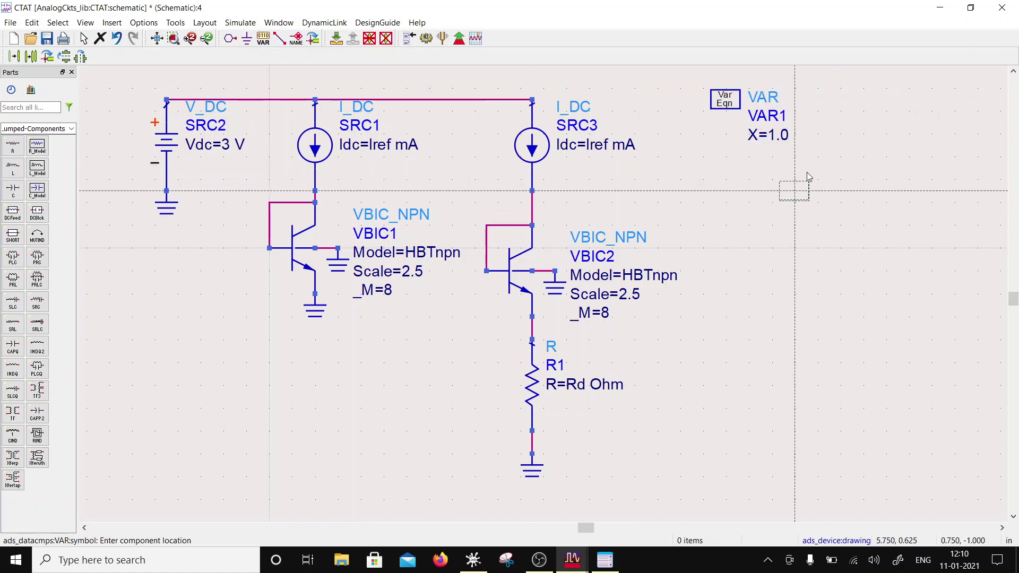
{"action": "key", "text": "Escape"}
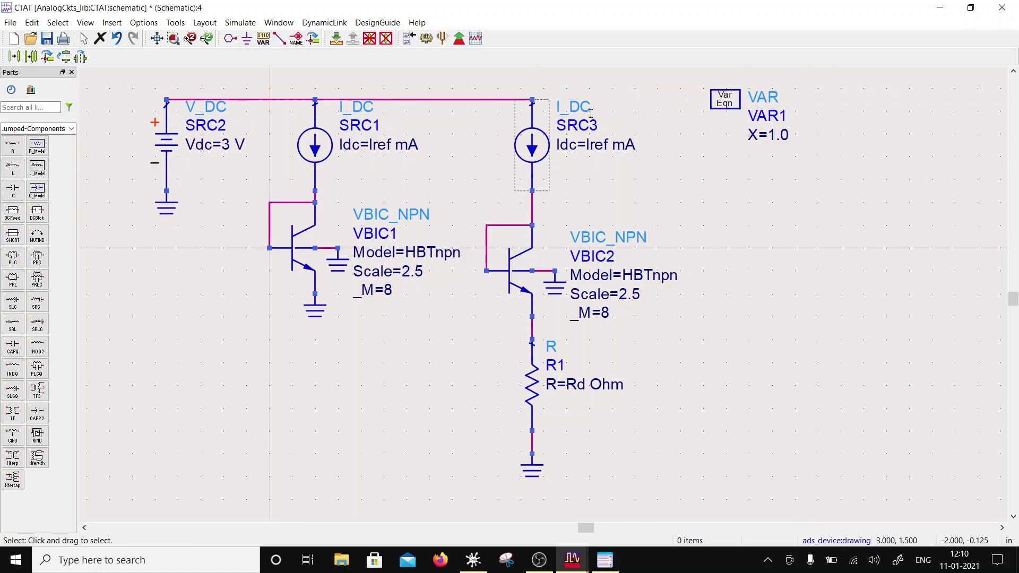
{"action": "double_click", "coordinate": [752, 135]}
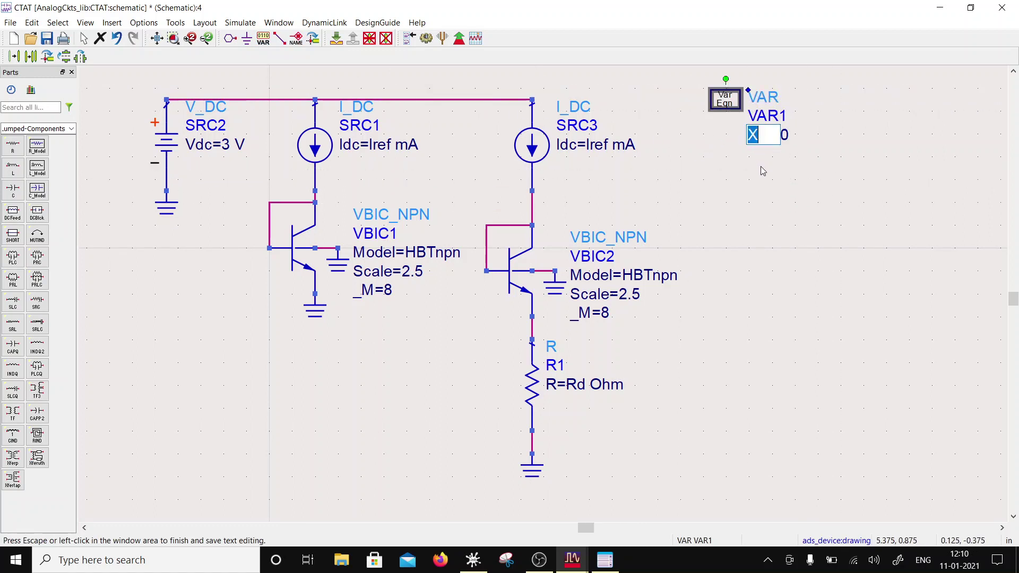
{"action": "type", "text": "Rd"}
{"action": "key", "text": "Tab"}
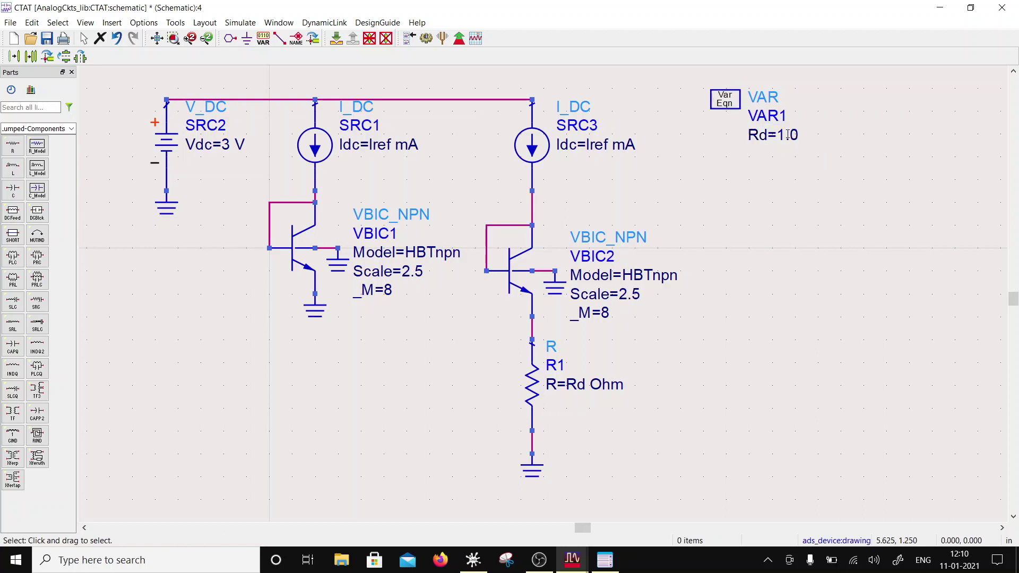
{"action": "type", "text": "50"}
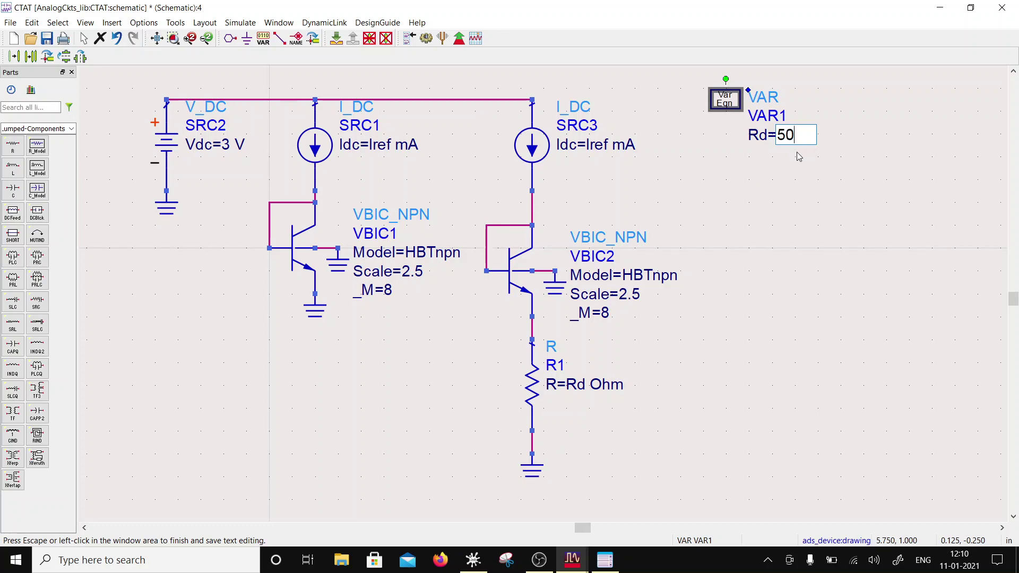
{"action": "left_click", "coordinate": [826, 237]}
{"action": "scroll", "coordinate": [825, 237], "scroll_direction": "down", "scroll_amount": 1}
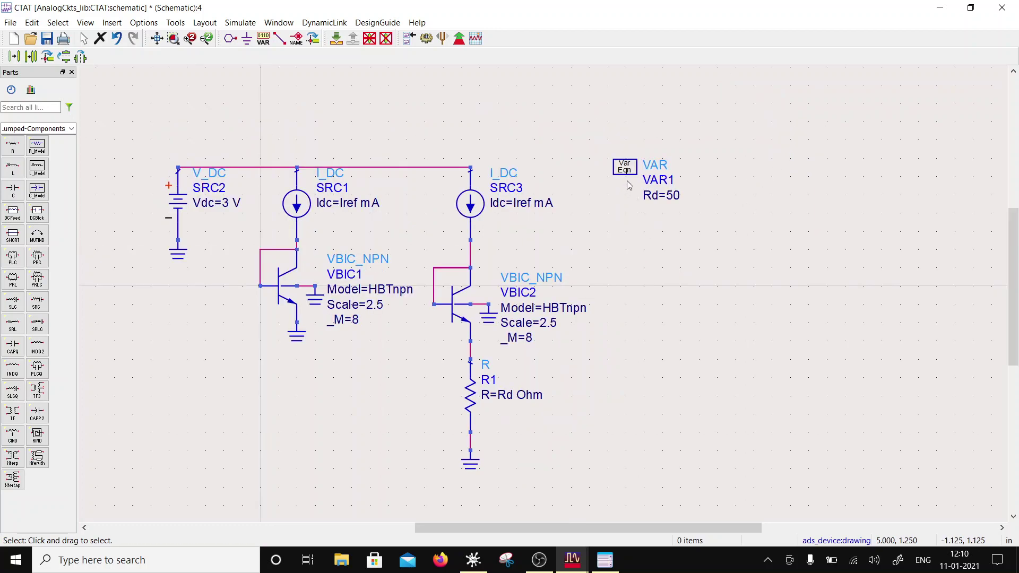
{"action": "left_click_drag", "start_coordinate": [626, 167], "coordinate": [521, 111]}
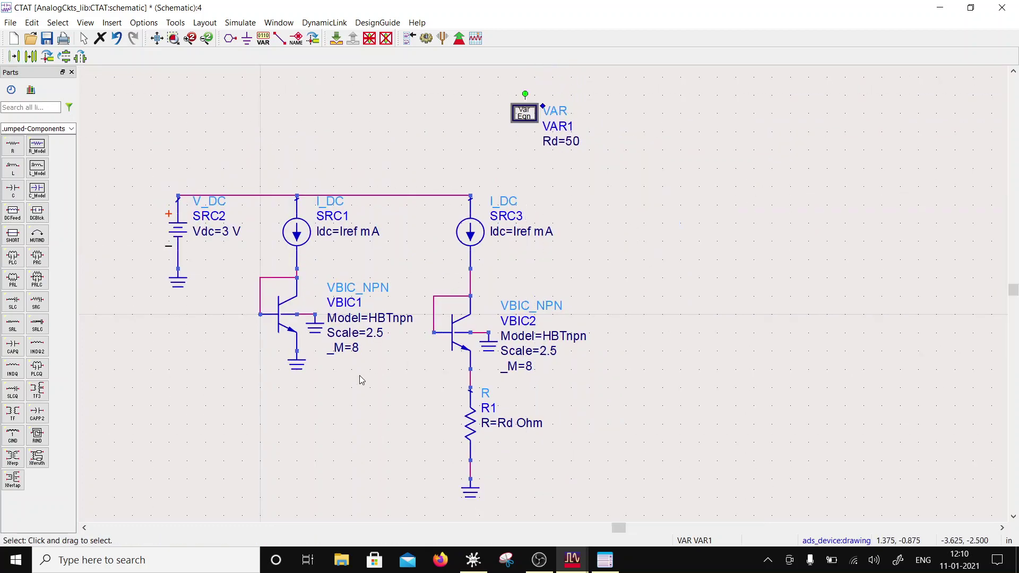
- Open the PTAT.dds data display from the Advanced Design System main window and examine the current-versus-temperature curves
{"action": "scroll", "coordinate": [721, 181], "scroll_direction": "down", "scroll_amount": 2}
{"action": "scroll", "coordinate": [721, 181], "scroll_direction": "left", "scroll_amount": 2}
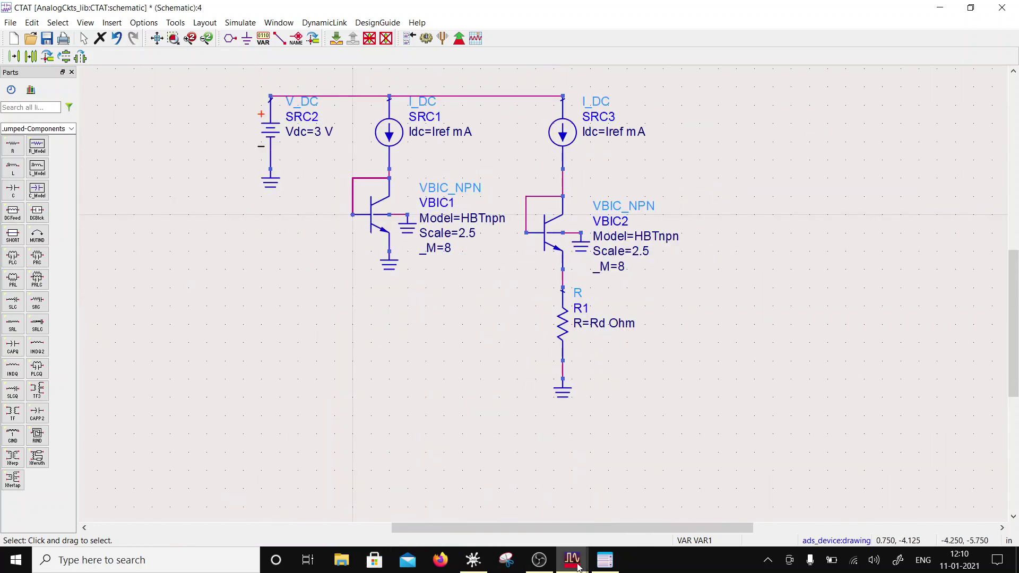
{"action": "mouse_move", "coordinate": [572, 565]}
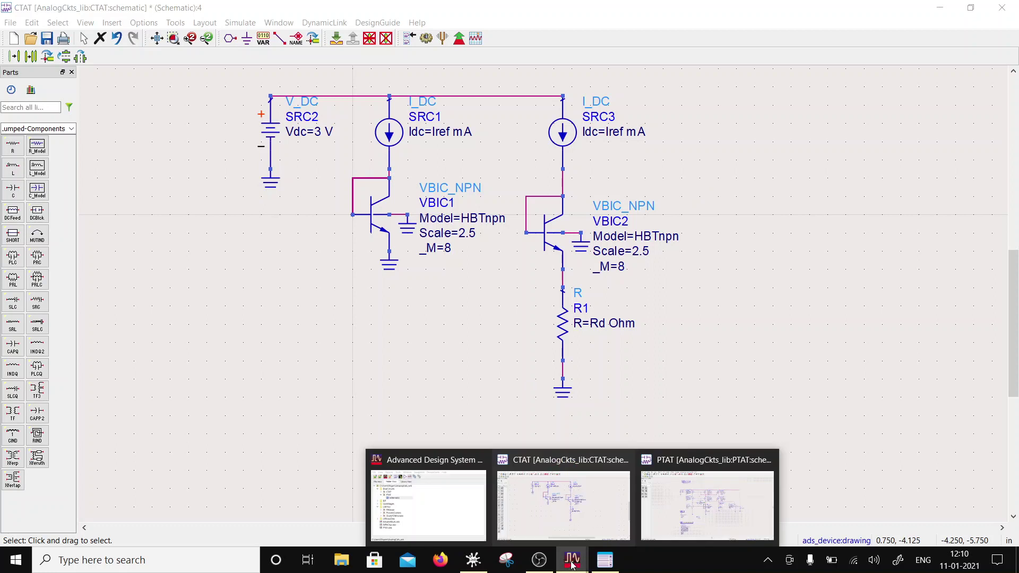
{"action": "left_click", "coordinate": [427, 504]}
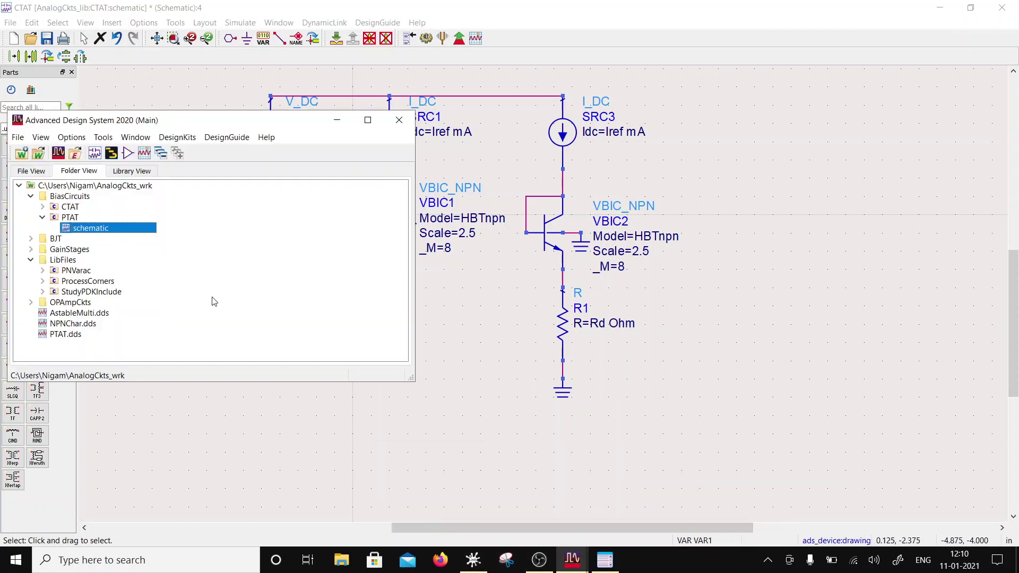
{"action": "double_click", "coordinate": [56, 335]}
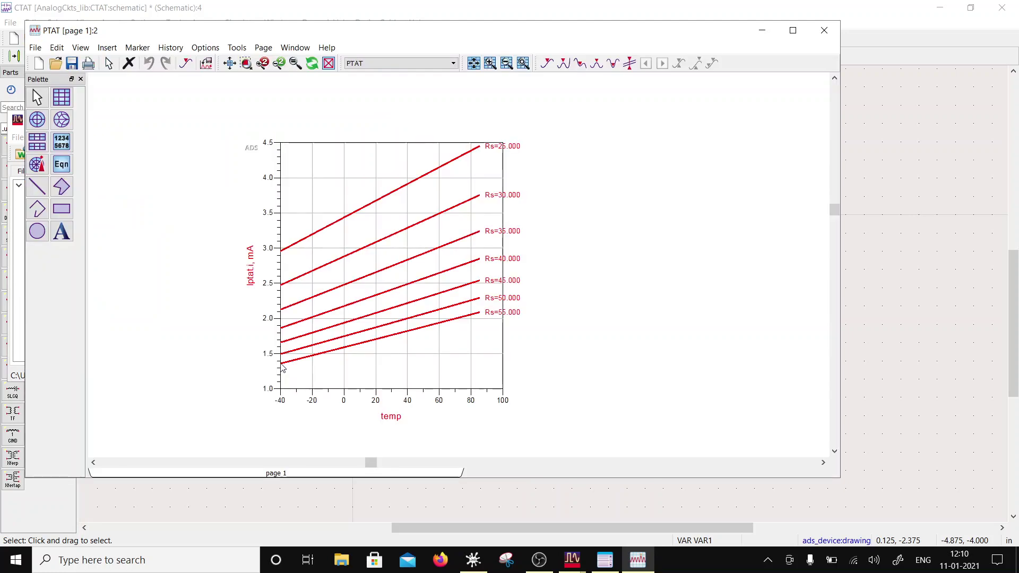
{"action": "mouse_move", "coordinate": [281, 368]}
- Draw a straight line on the PTAT plot from temp -40 at 1.0 mA to about temp 80 at 2.0 mA
{"action": "left_click", "coordinate": [37, 186]}
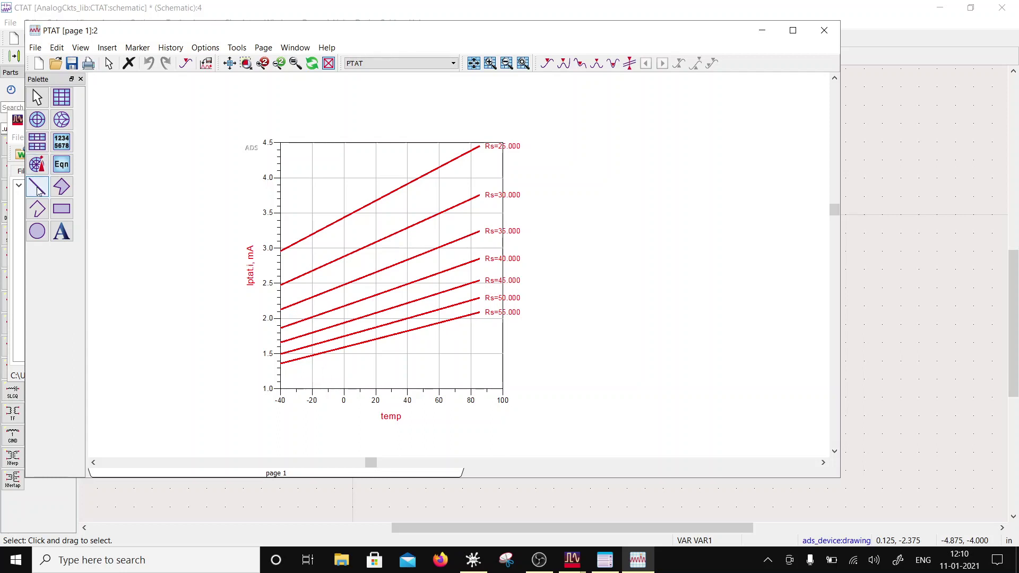
{"action": "left_click", "coordinate": [280, 388]}
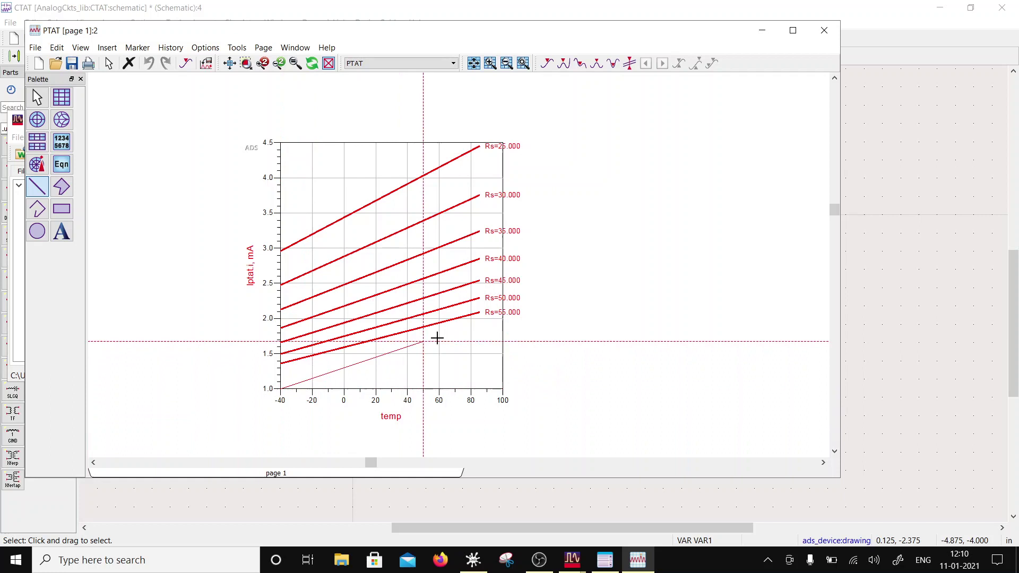
{"action": "left_click", "coordinate": [474, 319]}
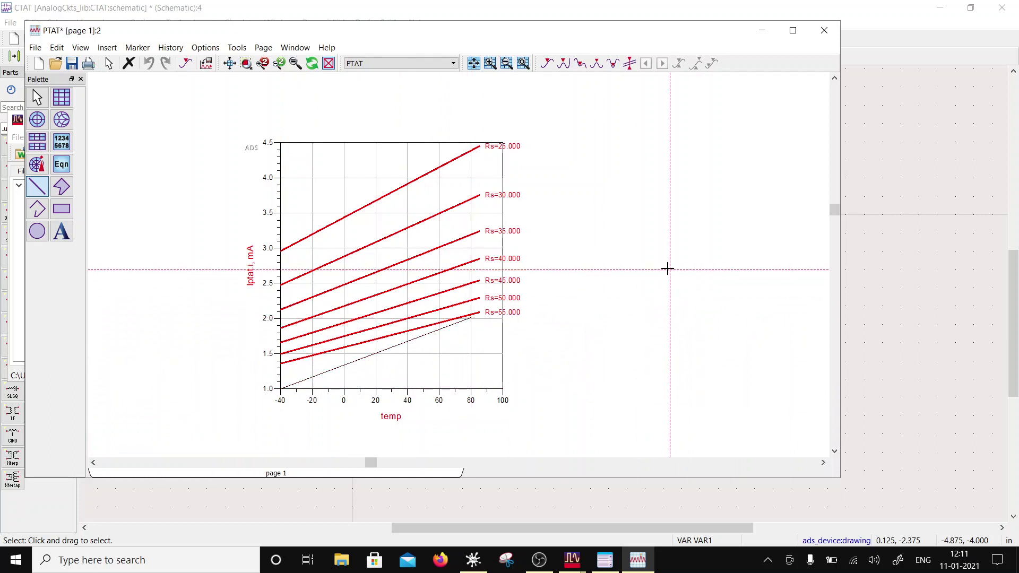
{"action": "key", "text": "Escape"}
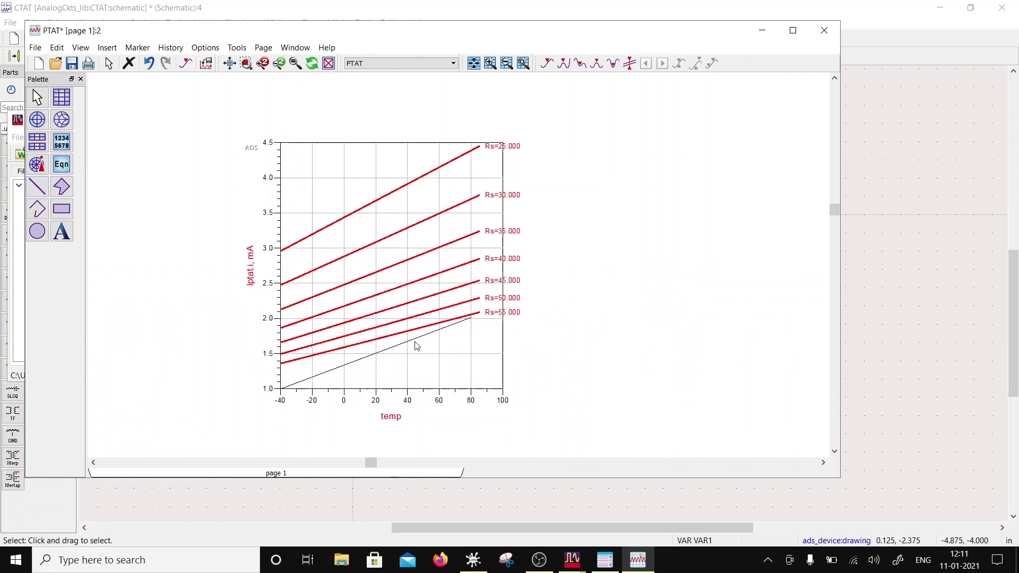
- Format the drawn line on the PTAT plot as a thicker blue solid line
{"action": "left_click", "coordinate": [386, 351]}
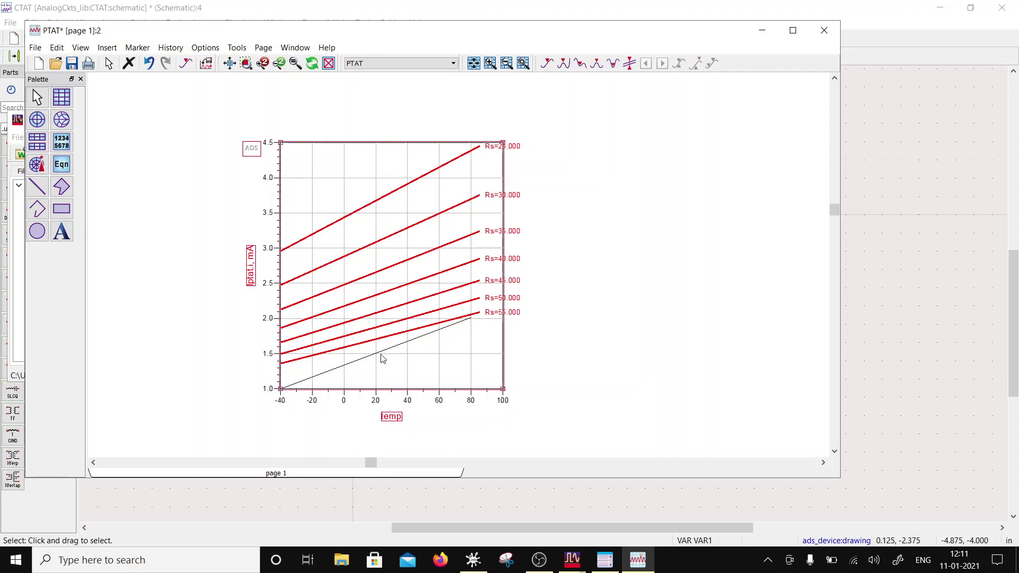
{"action": "double_click", "coordinate": [380, 355]}
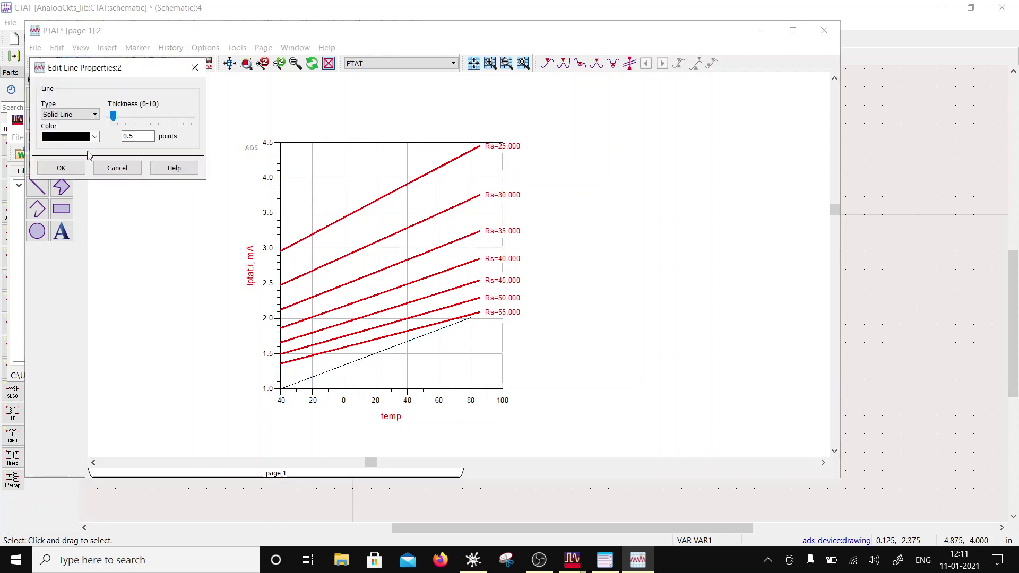
{"action": "left_click", "coordinate": [90, 136]}
{"action": "left_click", "coordinate": [48, 172]}
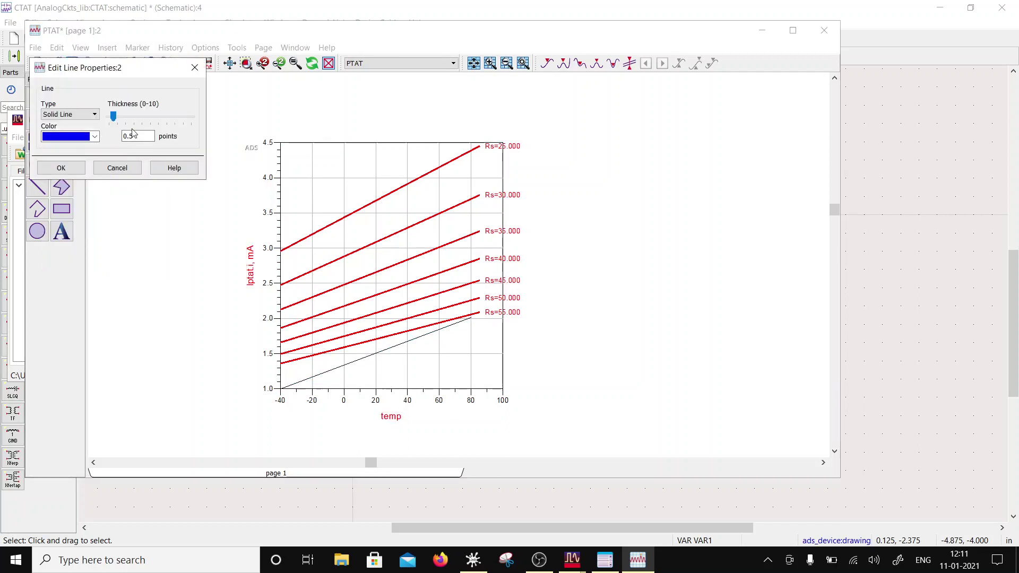
{"action": "left_click", "coordinate": [136, 113]}
{"action": "left_click", "coordinate": [50, 168]}
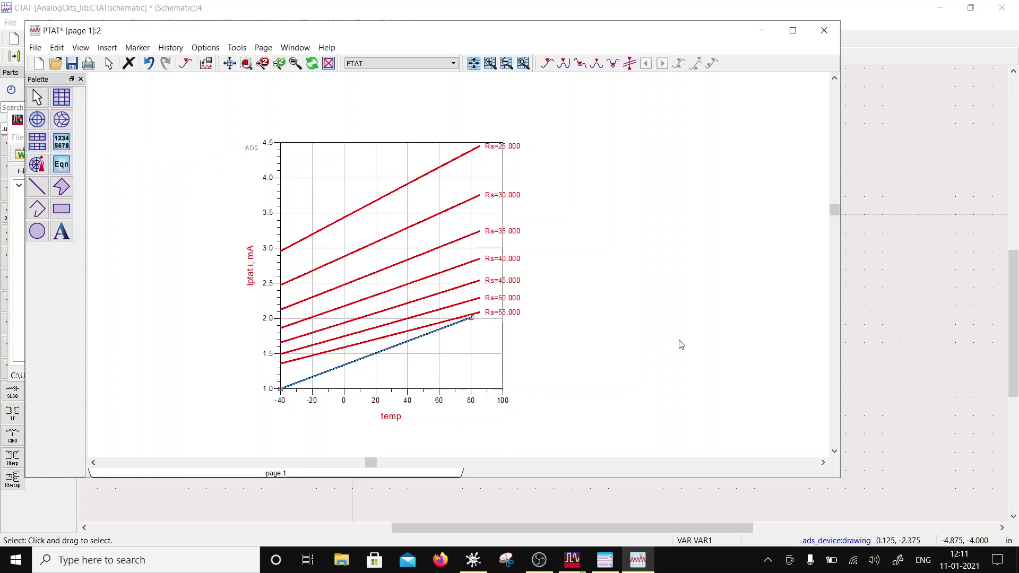
{"action": "left_click", "coordinate": [723, 343]}
{"action": "left_click", "coordinate": [352, 365]}
- Return to the CTAT schematic and place a DC simulation controller below the first transistor
{"action": "left_click", "coordinate": [893, 319]}
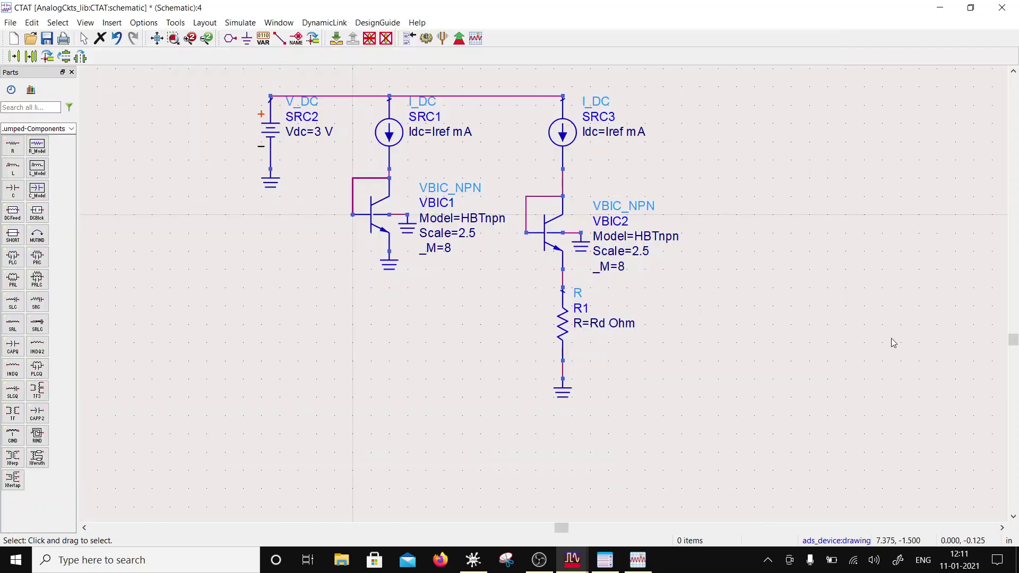
{"action": "left_click", "coordinate": [71, 129]}
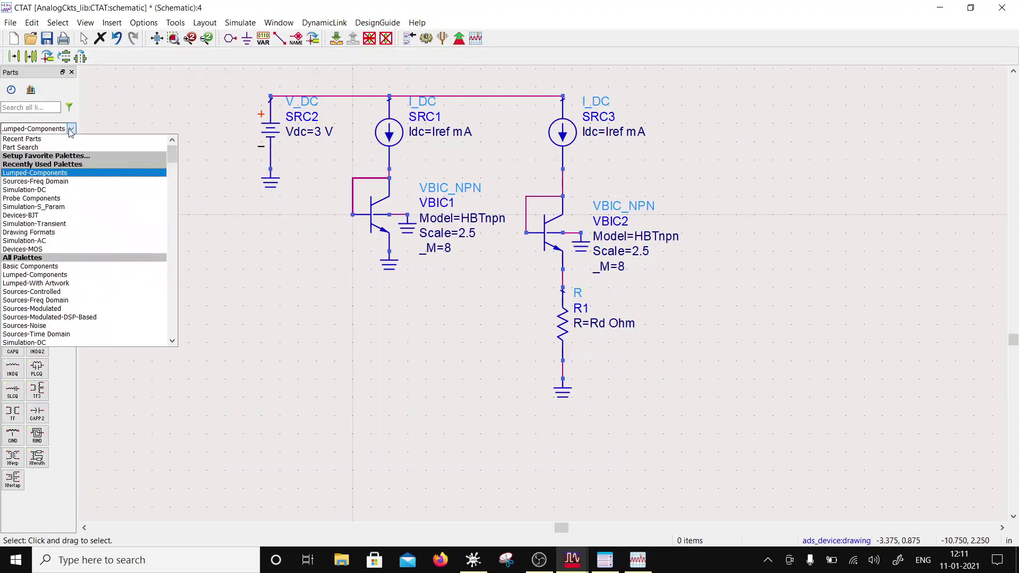
{"action": "left_click", "coordinate": [47, 190]}
{"action": "left_click", "coordinate": [13, 144]}
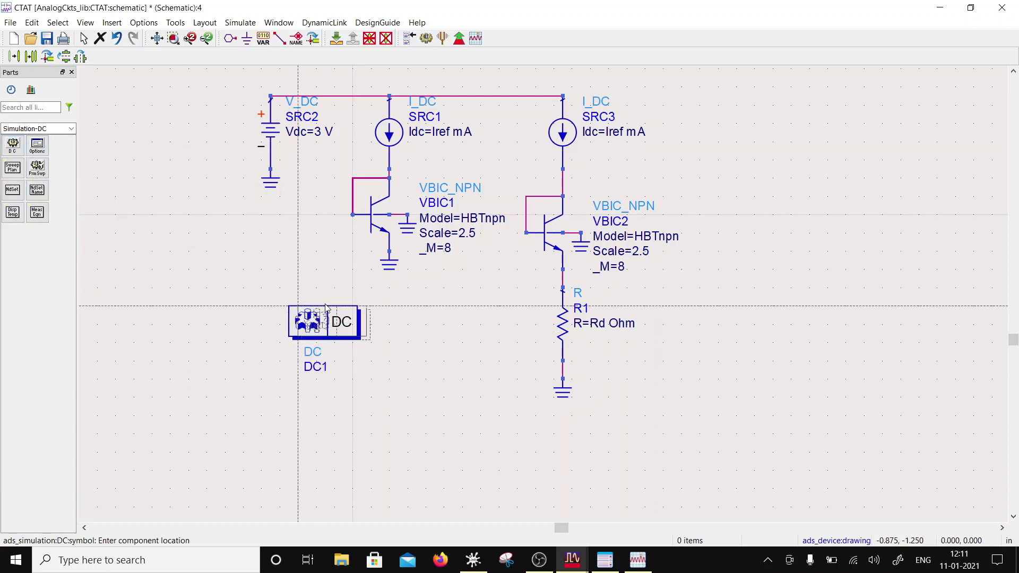
{"action": "key", "text": "Escape"}
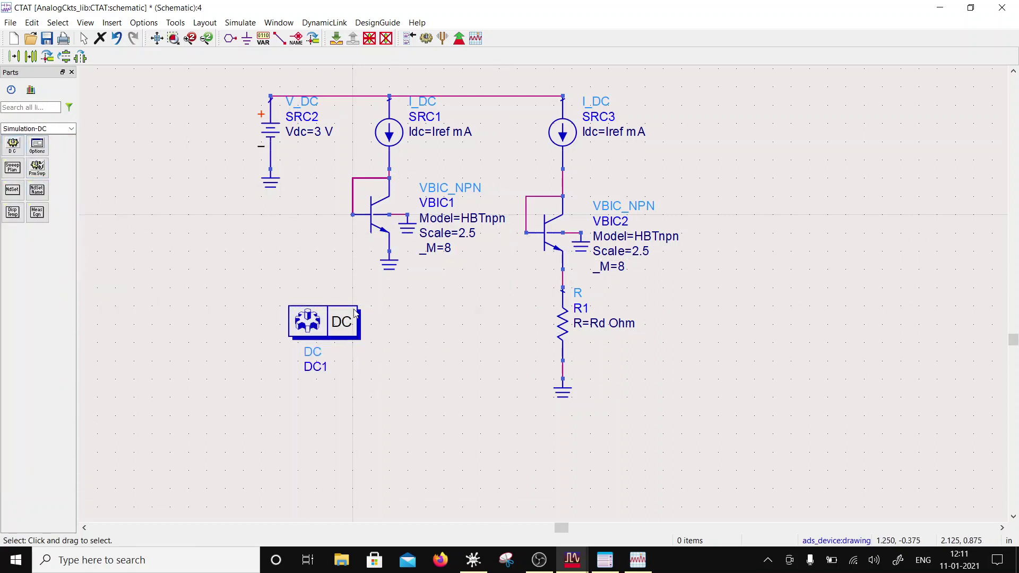
- Configure the DC controller to sweep temp linearly from -40 to 85 with a step size of 1
{"action": "double_click", "coordinate": [338, 318]}
{"action": "left_click", "coordinate": [118, 171]}
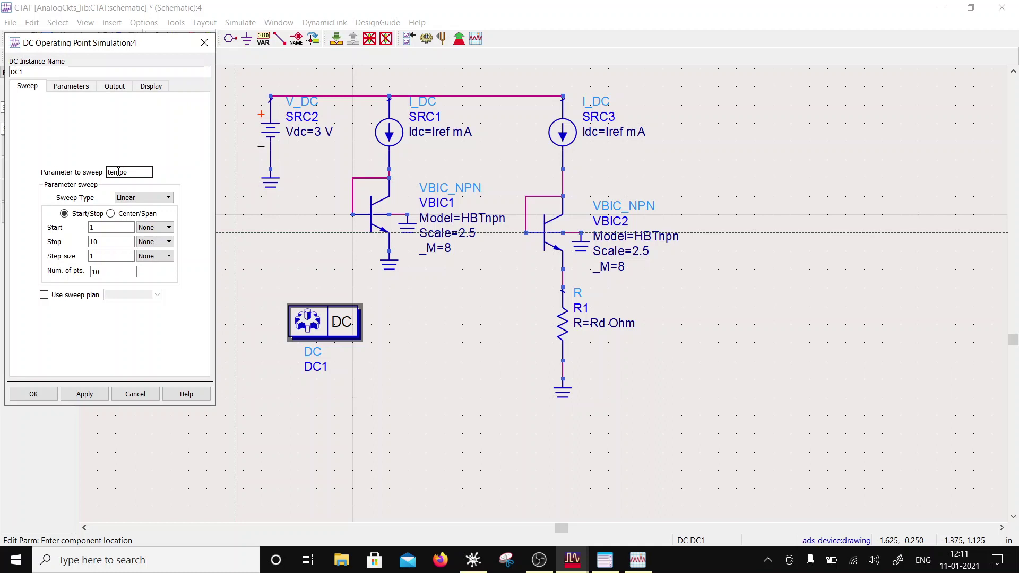
{"action": "type", "text": "temp"}
{"action": "key", "text": "Tab"}
{"action": "key", "text": "Tab"}
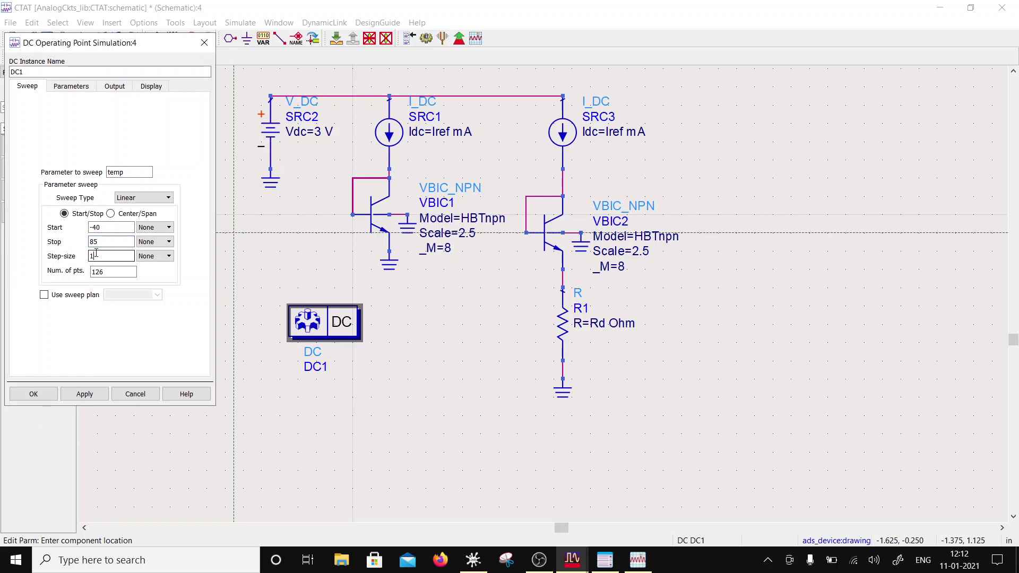
{"action": "left_click", "coordinate": [34, 393]}
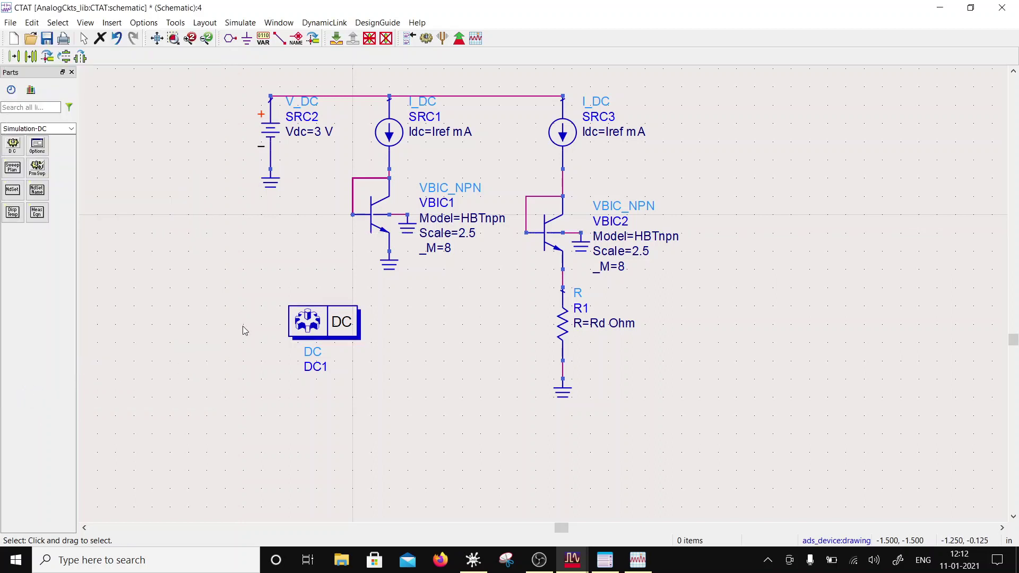
- Show the Start, Stop and Step parameters of the DC simulation controller on the schematic
{"action": "double_click", "coordinate": [339, 328]}
{"action": "left_click", "coordinate": [79, 88]}
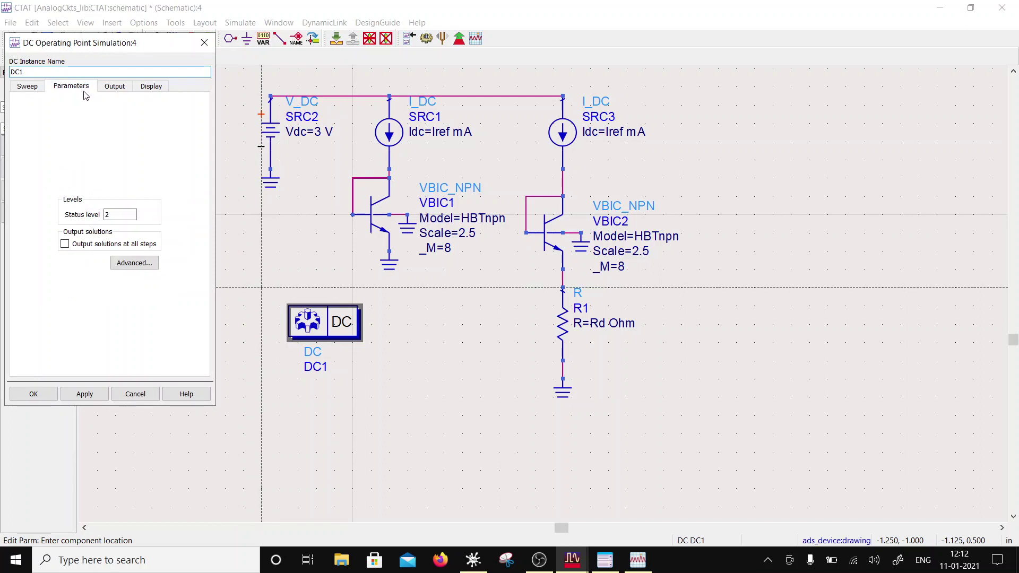
{"action": "left_click", "coordinate": [151, 86]}
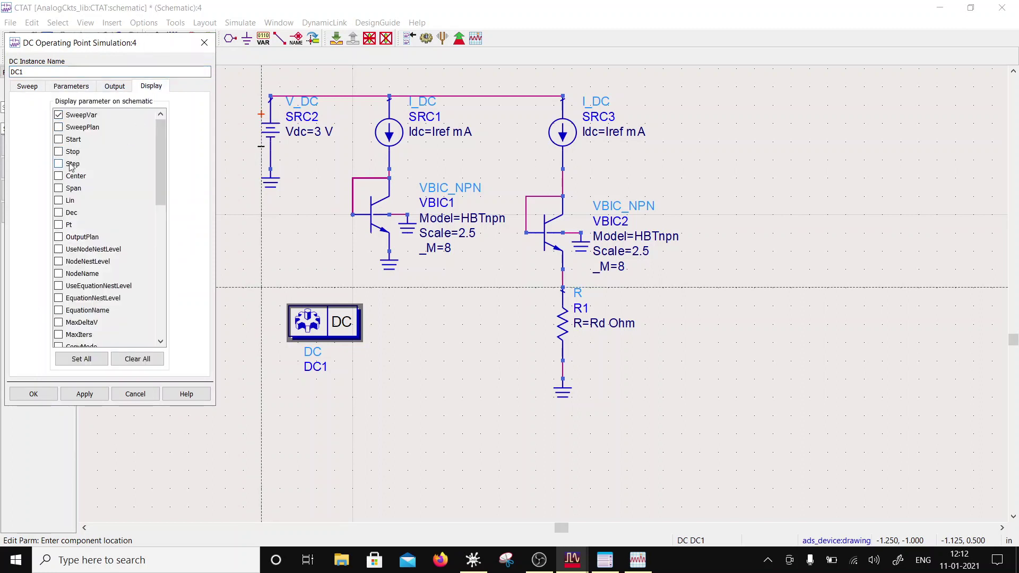
{"action": "left_click", "coordinate": [60, 139]}
{"action": "left_click", "coordinate": [59, 152]}
{"action": "left_click", "coordinate": [60, 164]}
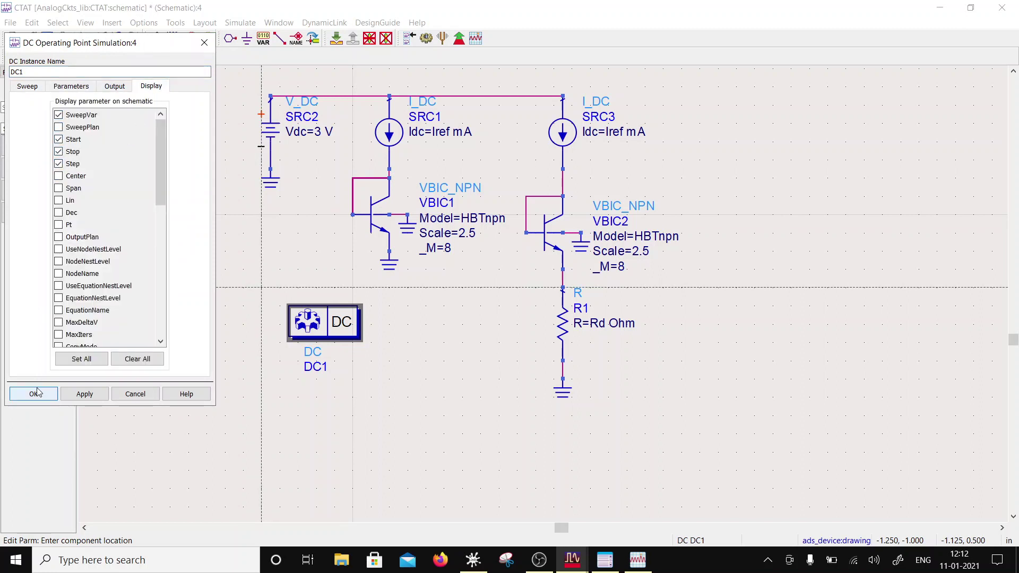
{"action": "left_click", "coordinate": [34, 394]}
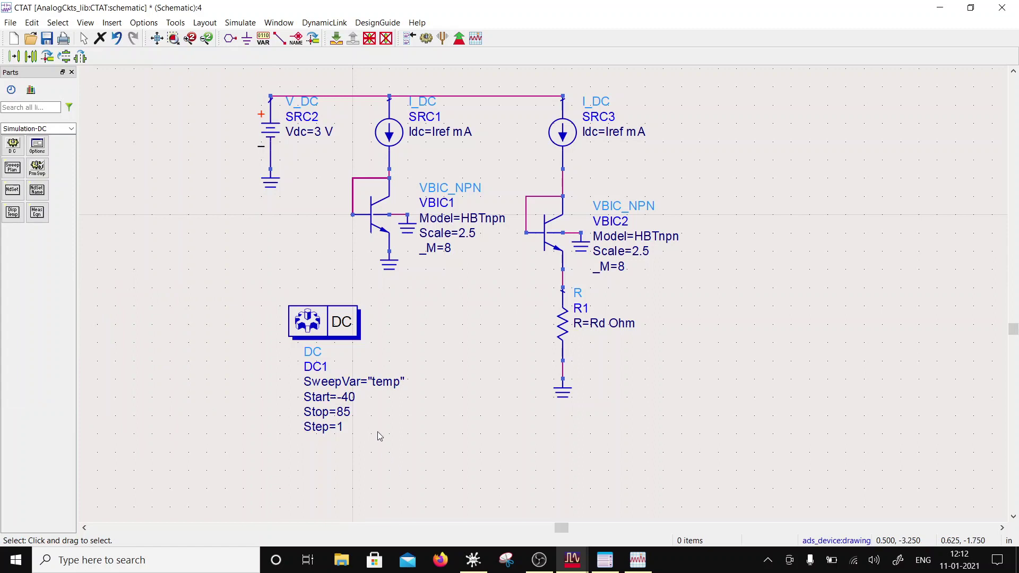
- Place a Parameter Sweep controller below the second branch, right of the DC controller
{"action": "left_click", "coordinate": [37, 165]}
{"action": "left_click", "coordinate": [417, 419]}
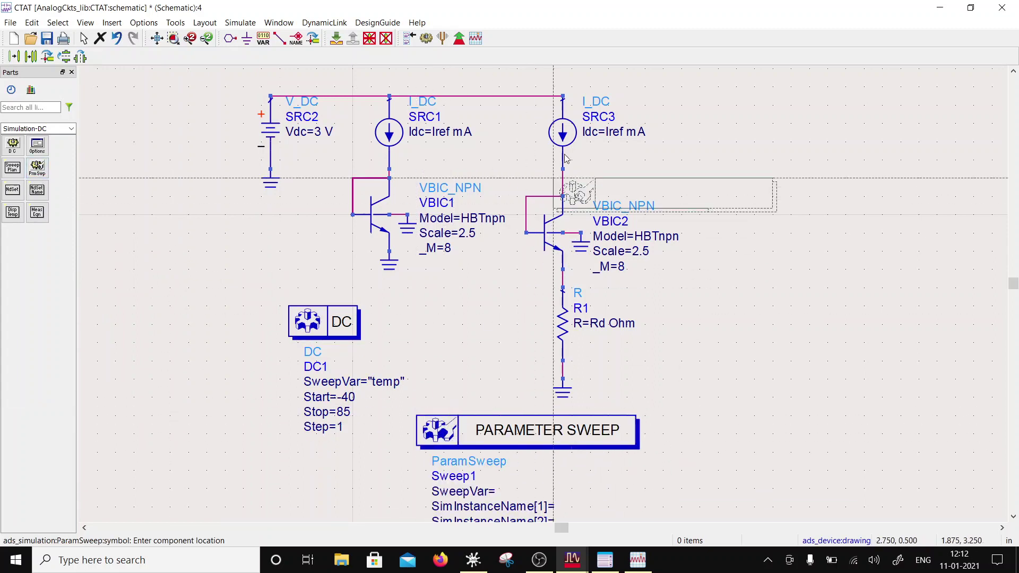
{"action": "key", "text": "Escape"}
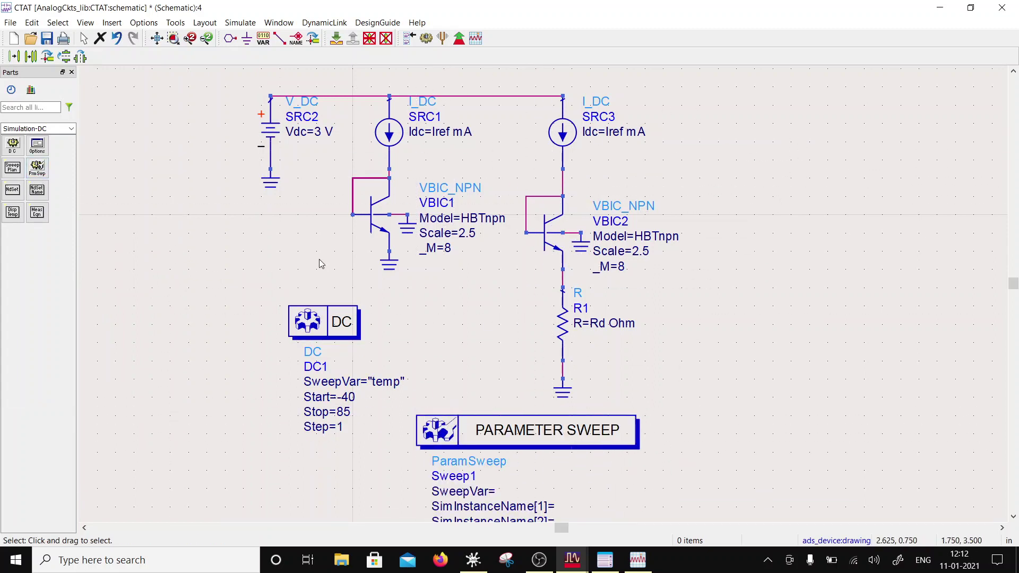
{"action": "key", "text": "f"}
- Configure the parameter sweep to vary Iref linearly from 1 to 2 with a step size of 0.001
{"action": "double_click", "coordinate": [557, 368]}
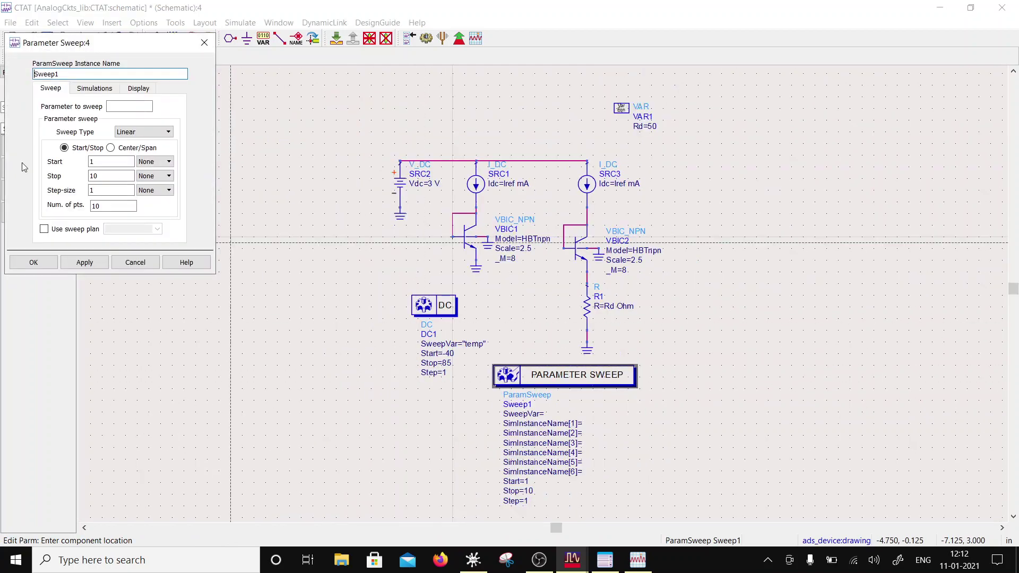
{"action": "left_click", "coordinate": [126, 108]}
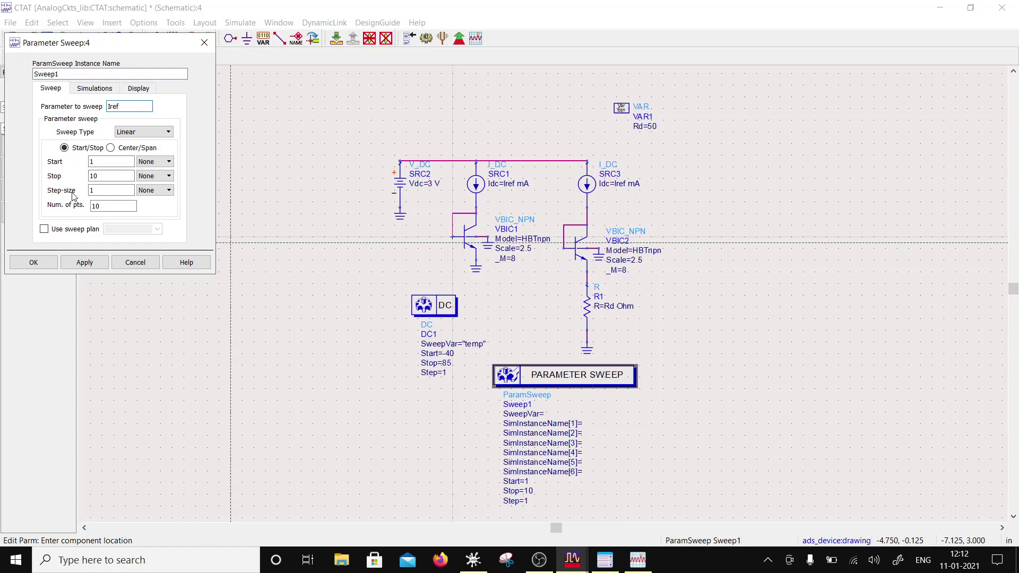
{"action": "key", "text": "Tab"}
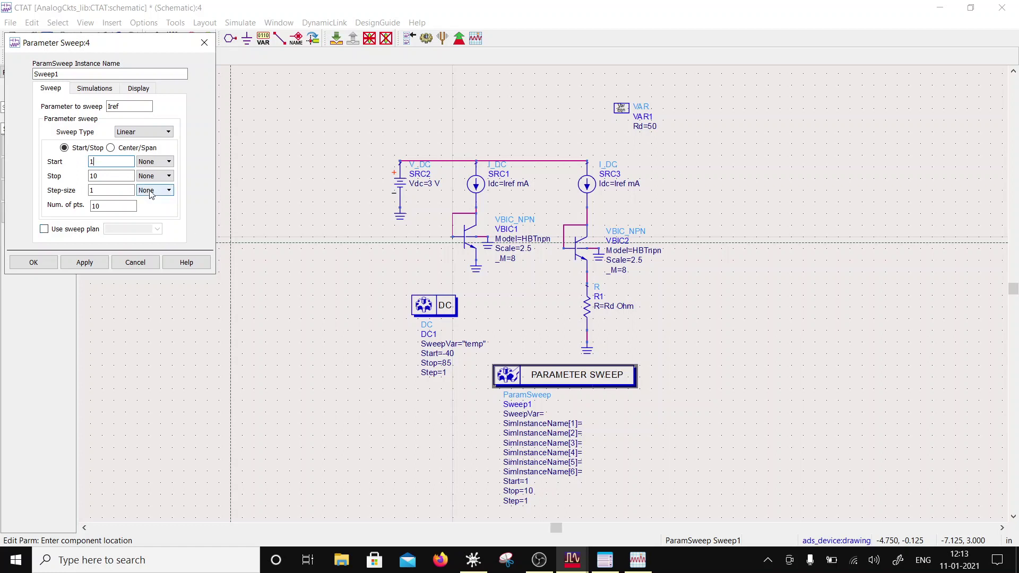
{"action": "key", "text": "Tab"}
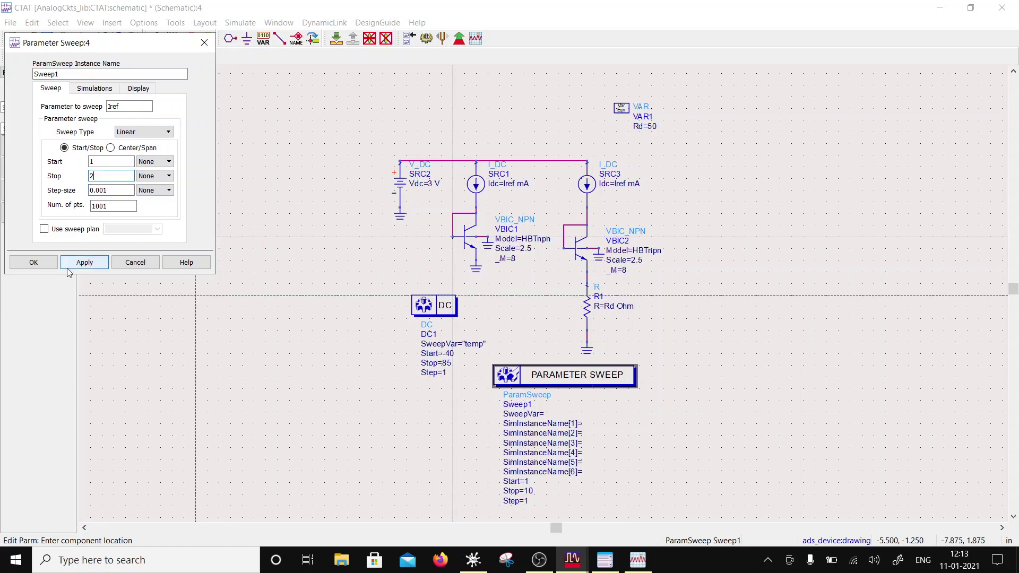
{"action": "left_click", "coordinate": [43, 262]}
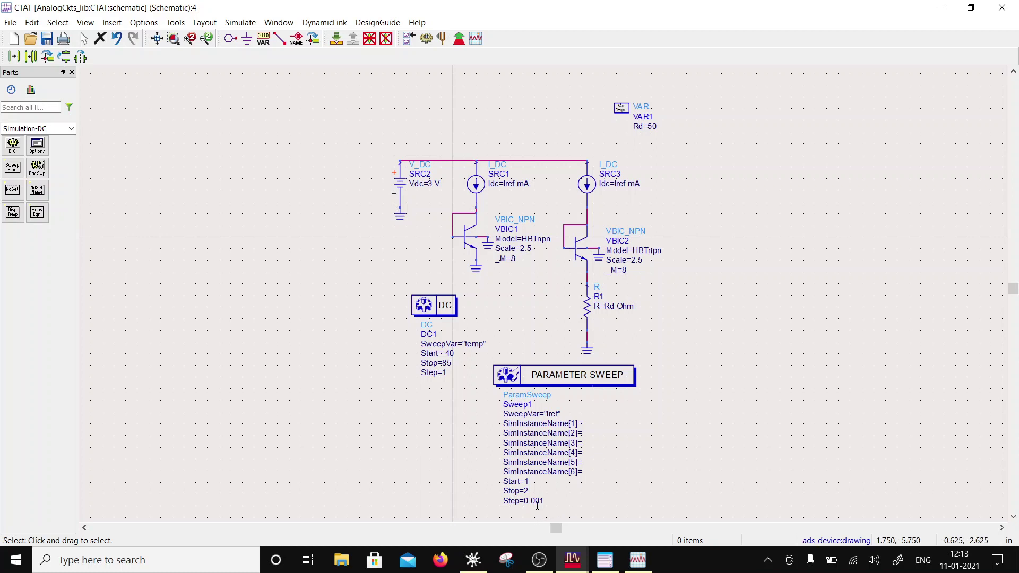
- Set the Iref parameter sweep's step size to 0.5
{"action": "double_click", "coordinate": [537, 391]}
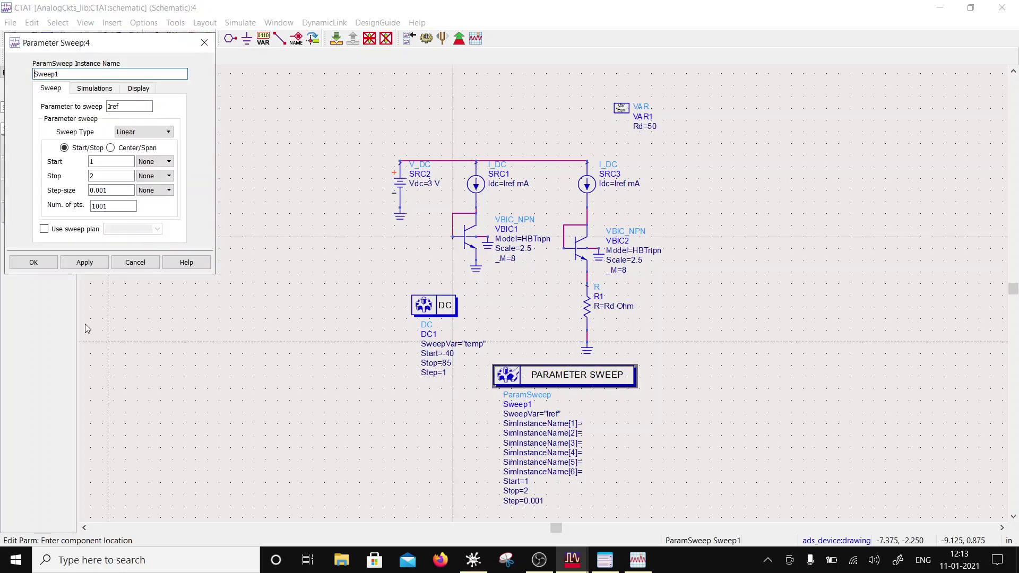
{"action": "key", "text": "shift+Tab"}
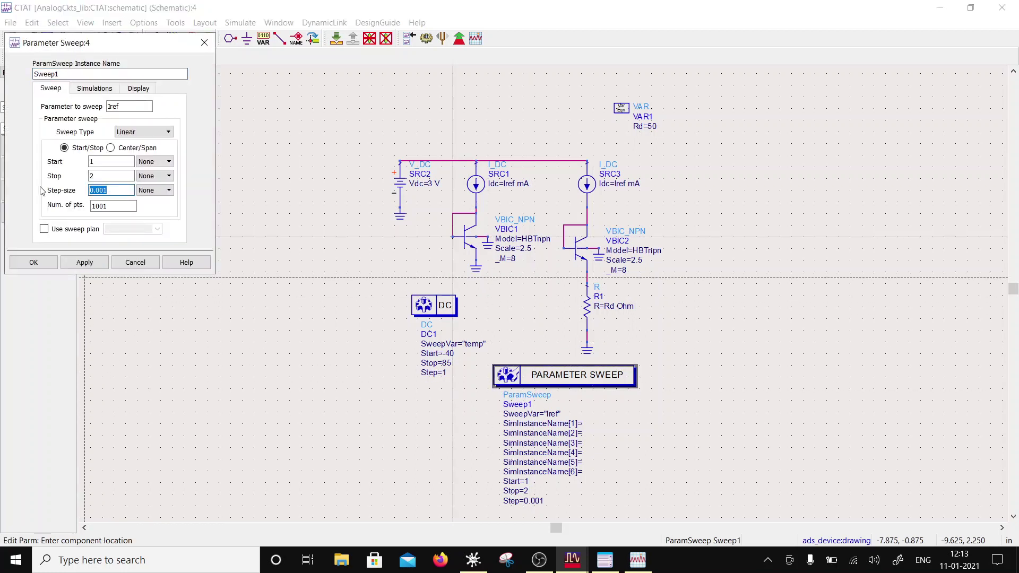
{"action": "type", "text": "0.5"}
{"action": "left_click", "coordinate": [33, 262]}
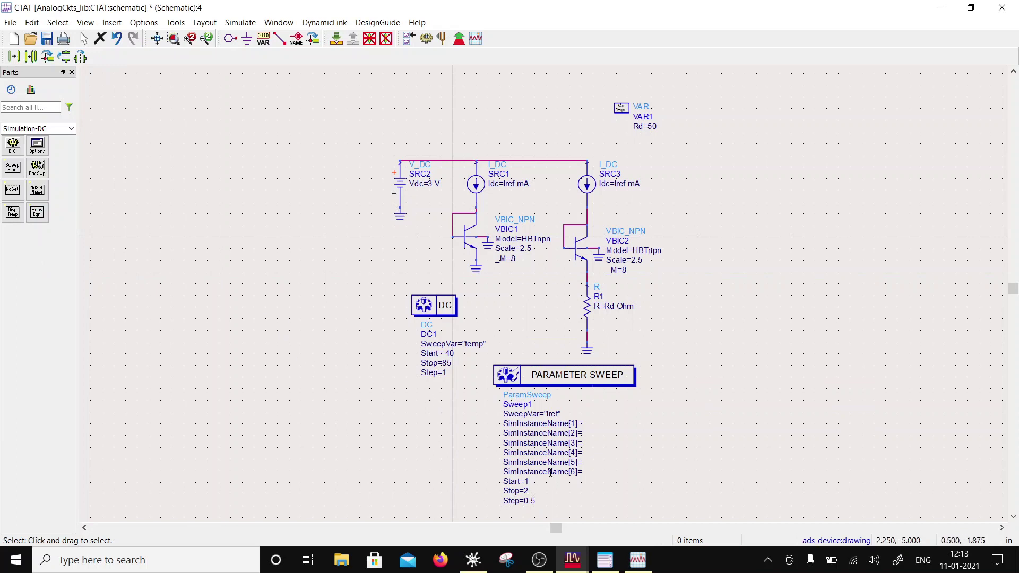
- Assign DC1 as the first simulation to perform in the parameter sweep, keeping the instance name Sweep1
{"action": "double_click", "coordinate": [634, 374]}
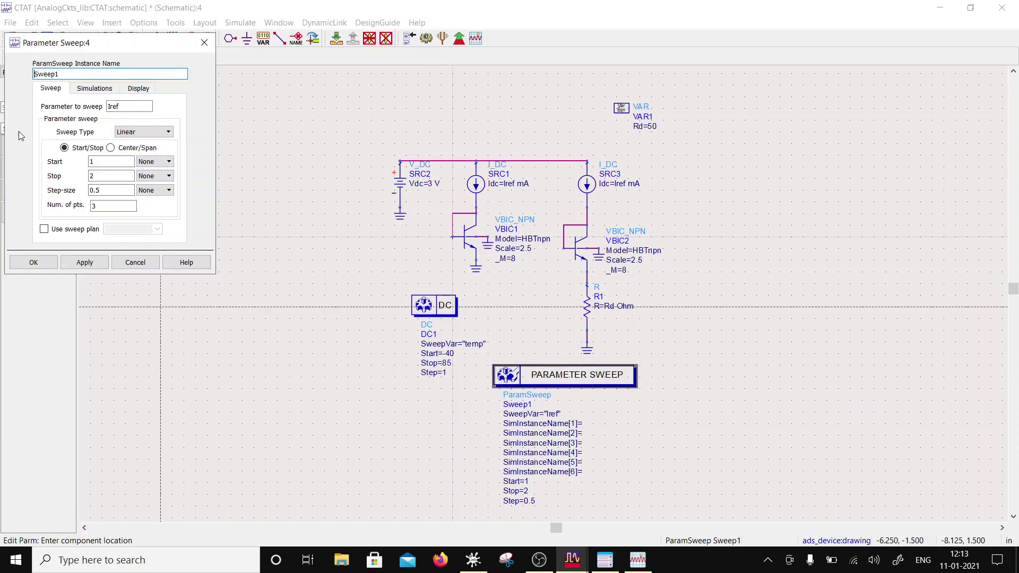
{"action": "left_click", "coordinate": [96, 88]}
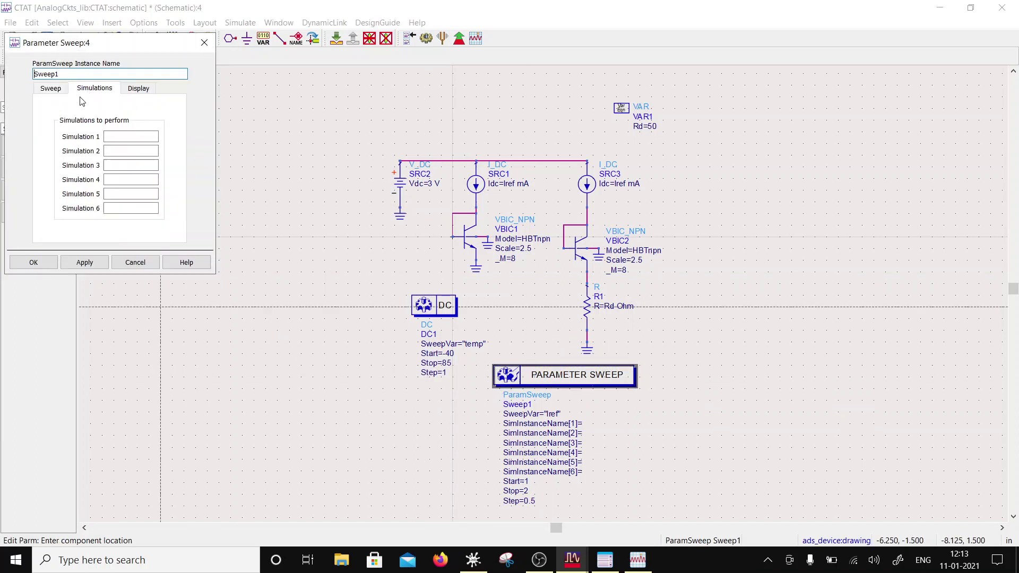
{"action": "type", "text": "DC1"}
{"action": "left_click", "coordinate": [119, 136]}
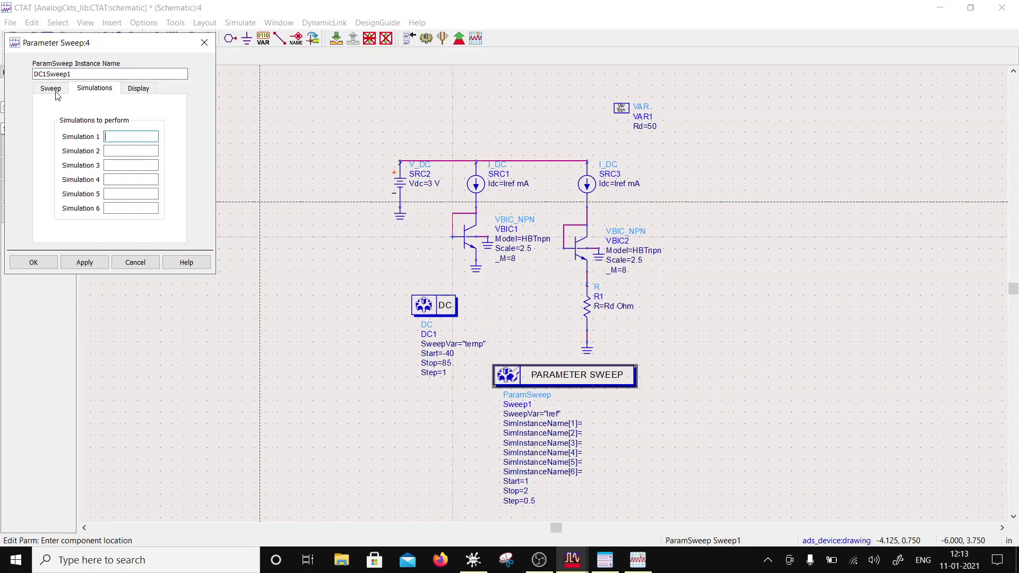
{"action": "left_click", "coordinate": [47, 73]}
{"action": "key", "text": "BackSpace"}
{"action": "key", "text": "BackSpace"}
{"action": "key", "text": "BackSpace"}
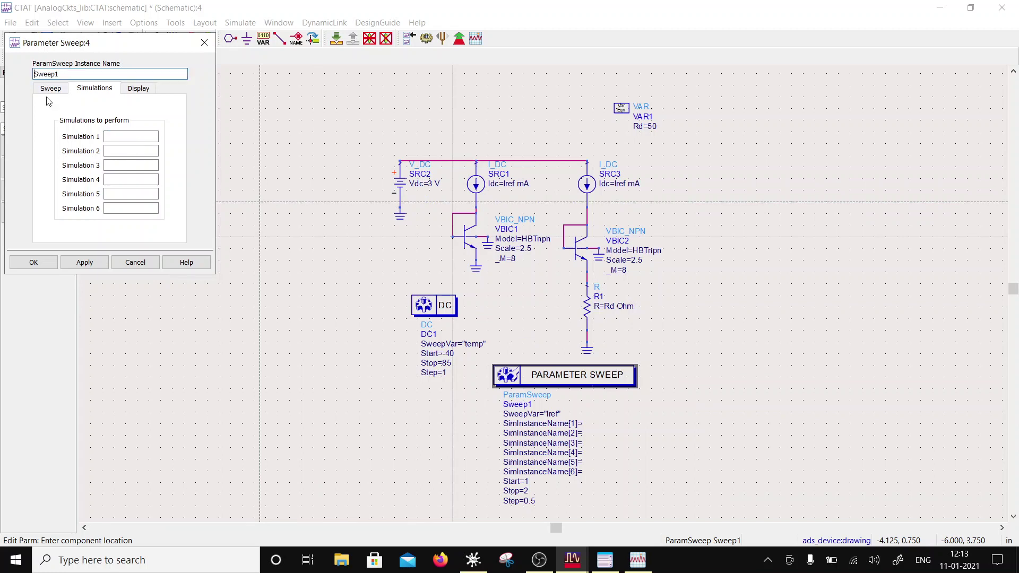
{"action": "left_click", "coordinate": [121, 138]}
{"action": "left_click", "coordinate": [33, 262]}
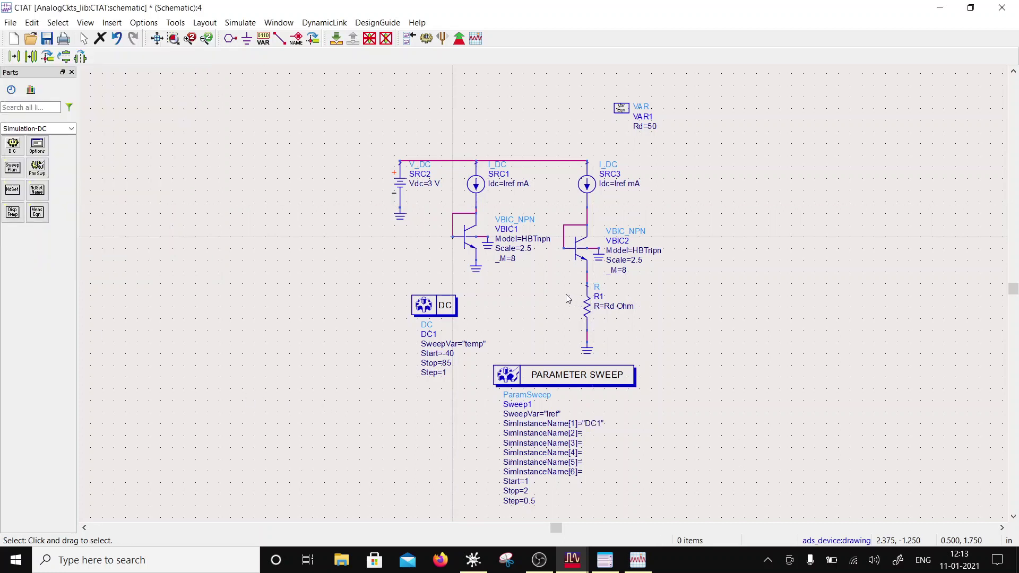
- Restore the CTAT schematic window to a smaller size and move the PTAT plot aside to uncover the Advanced Design System main window
{"action": "double_click", "coordinate": [195, 11]}
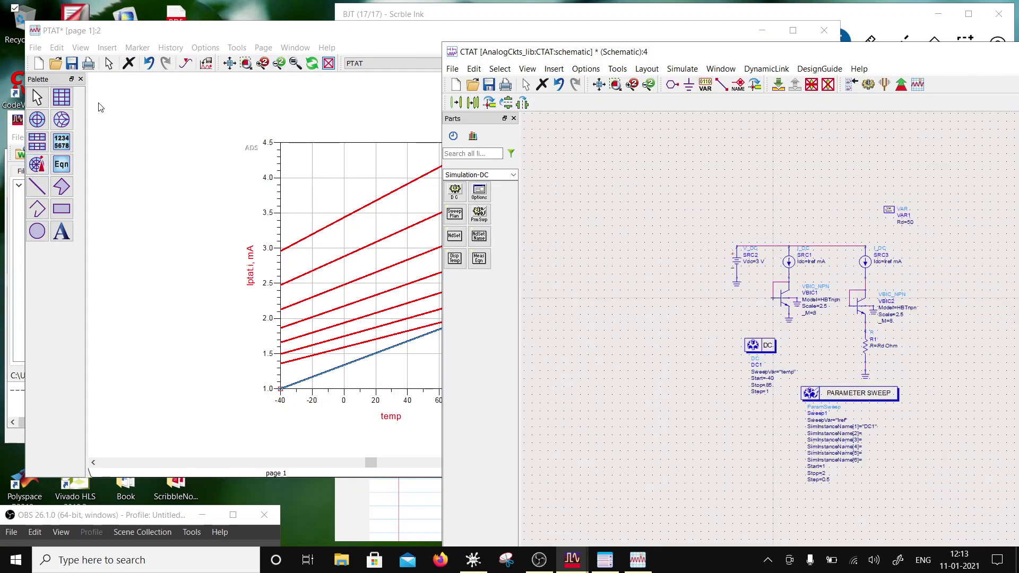
{"action": "left_click", "coordinate": [106, 38]}
{"action": "left_click_drag", "start_coordinate": [106, 38], "coordinate": [194, 88]}
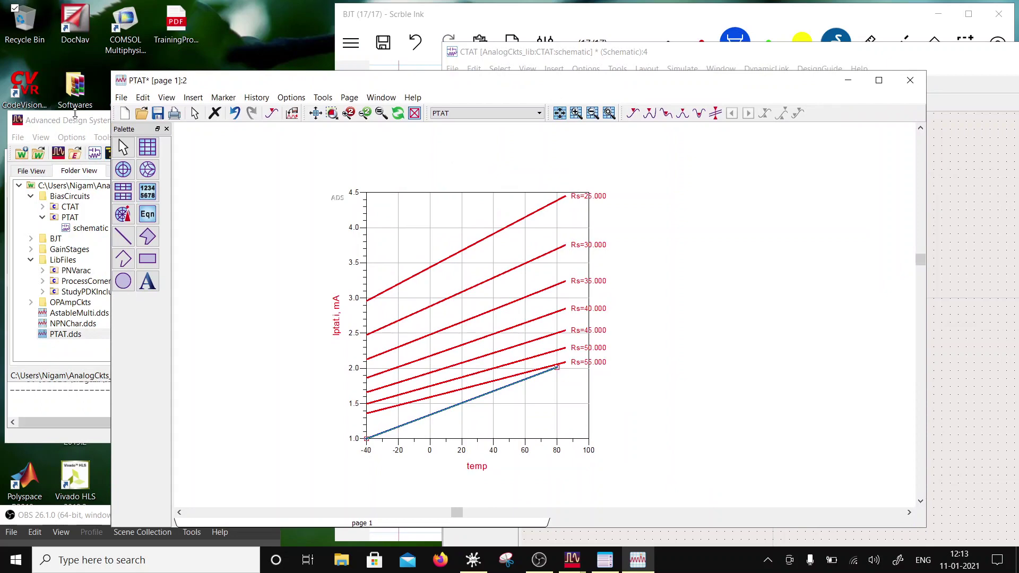
- Place the StudyPDKInclude cell from the LibFiles folder in the CTAT schematic, left of the DC controller
{"action": "left_click", "coordinate": [59, 334]}
{"action": "left_click", "coordinate": [66, 293]}
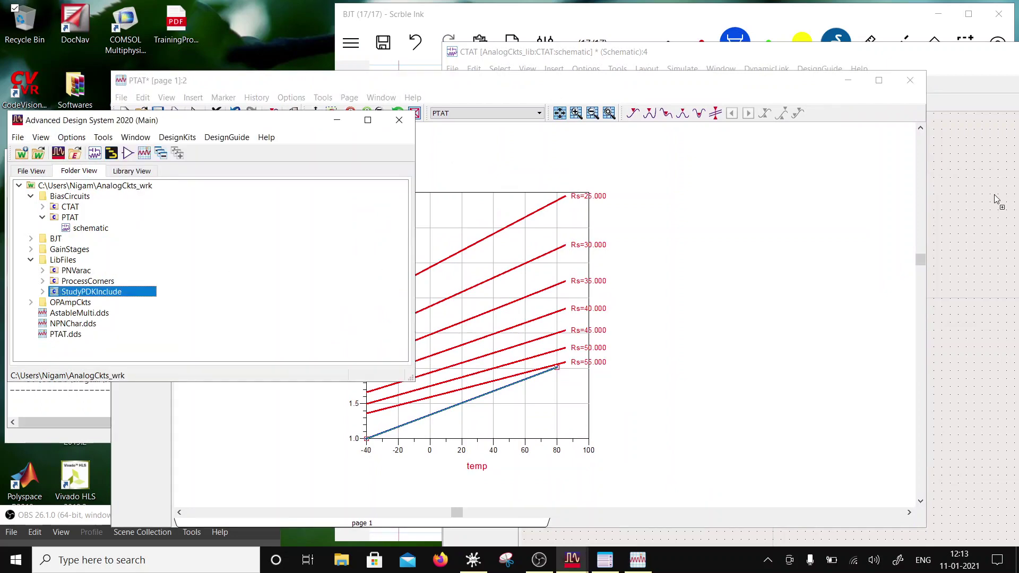
{"action": "left_click", "coordinate": [960, 57]}
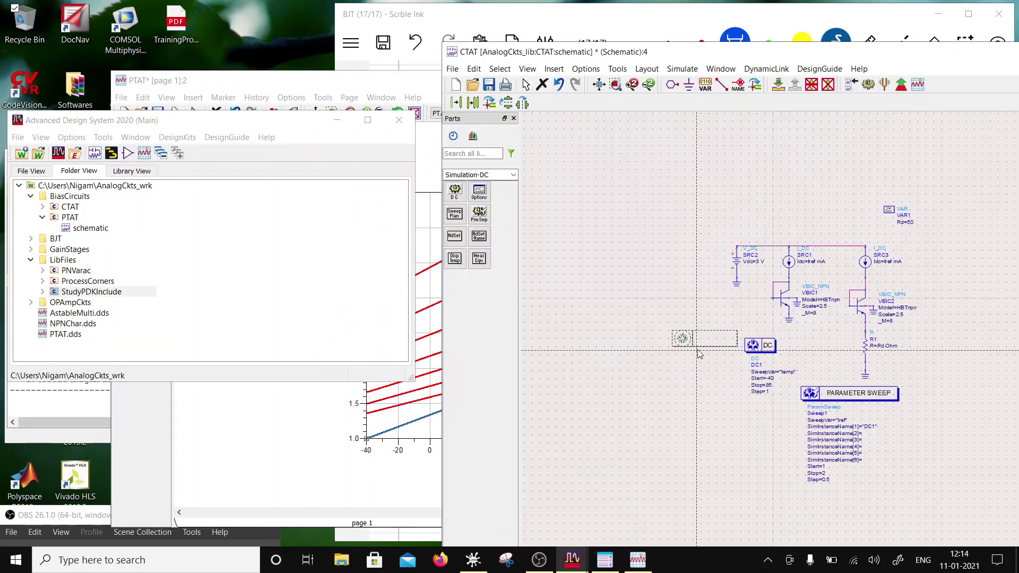
{"action": "left_click", "coordinate": [684, 326]}
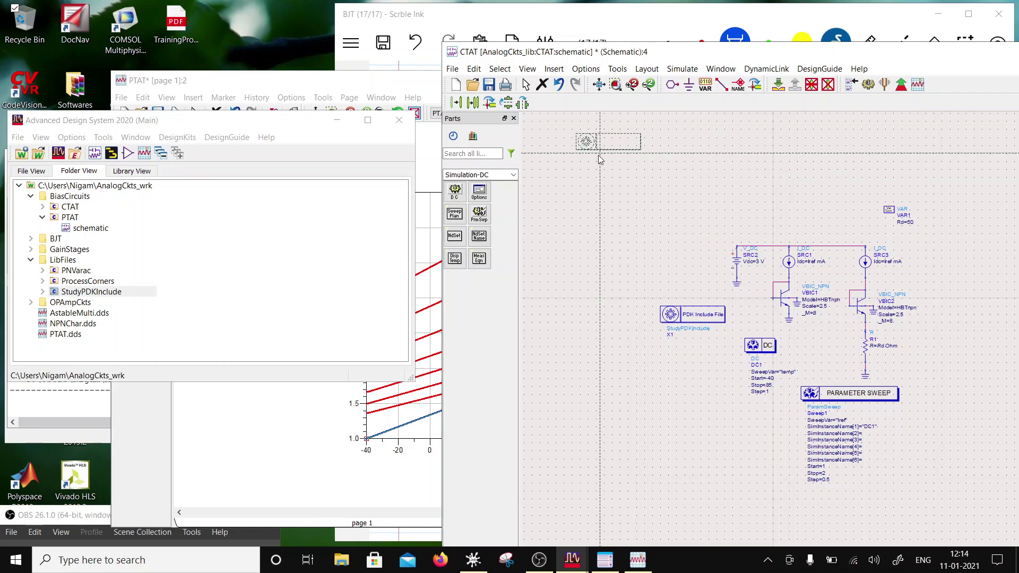
{"action": "key", "text": "Escape"}
- Label the first transistor's collector wire vo and the second transistor's collector wire vo1
{"action": "scroll", "coordinate": [883, 349], "scroll_direction": "up", "scroll_amount": 2}
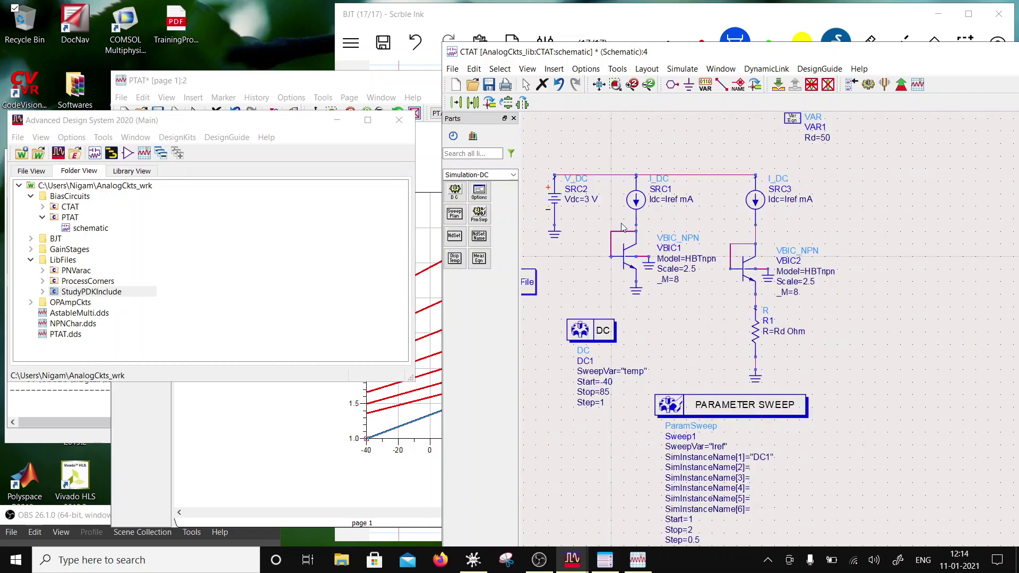
{"action": "left_click", "coordinate": [742, 87]}
{"action": "left_click", "coordinate": [897, 360]}
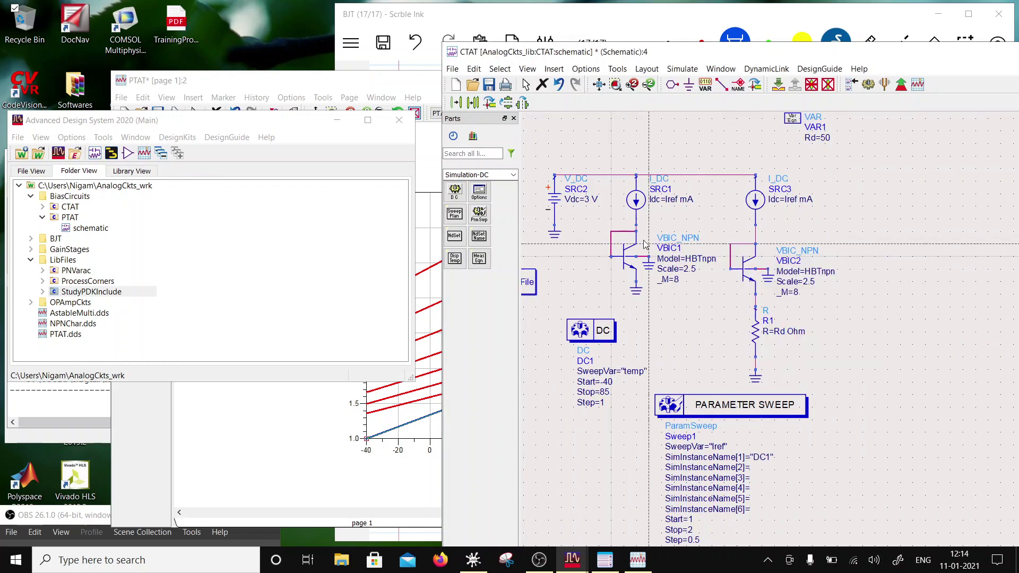
{"action": "left_click", "coordinate": [637, 234]}
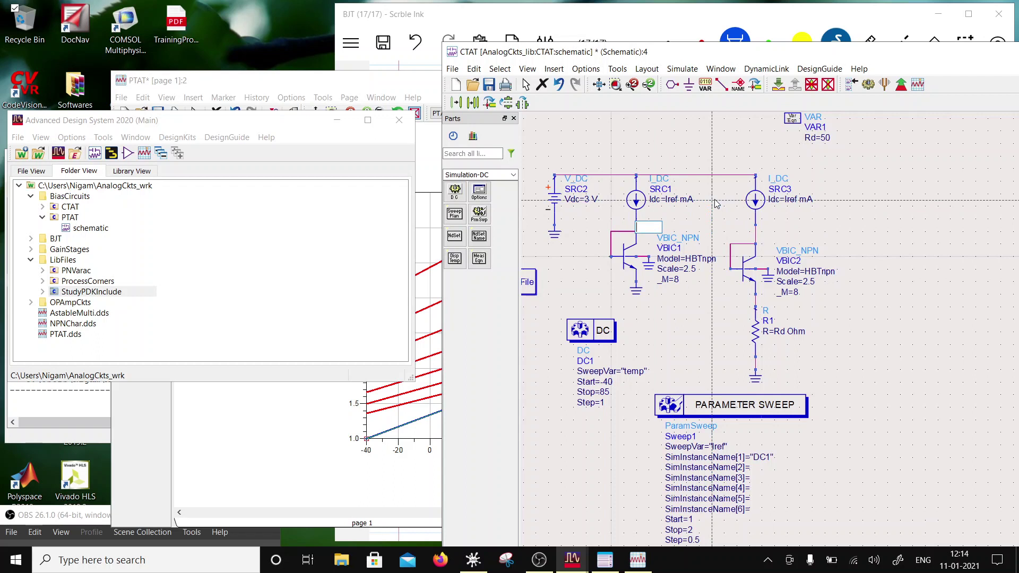
{"action": "type", "text": "Vo"}
{"action": "key", "text": "Return"}
{"action": "left_click", "coordinate": [756, 233]}
{"action": "type", "text": "vo"}
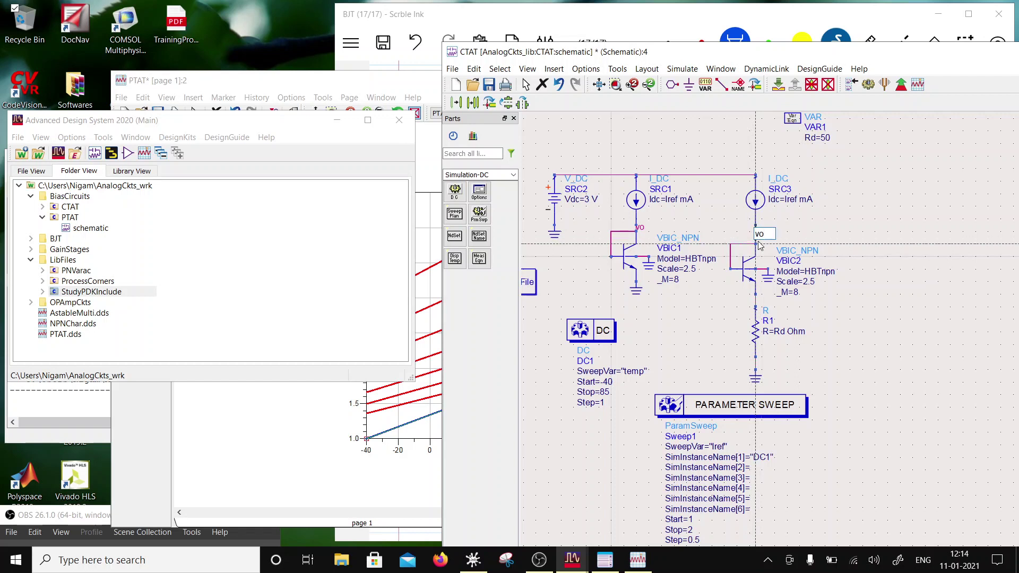
{"action": "type", "text": "1"}
{"action": "key", "text": "Return"}
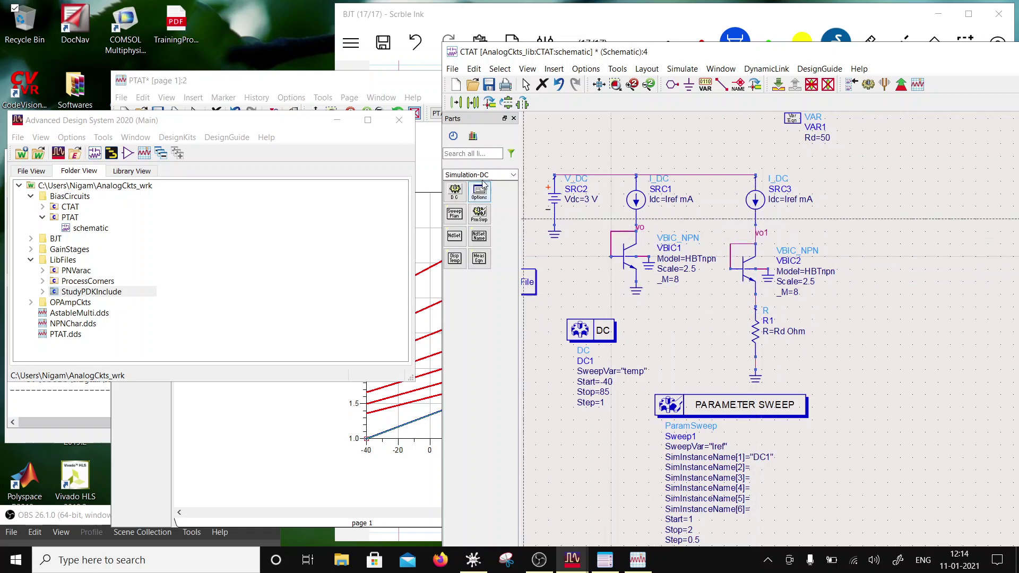
- Review the handwritten CTAT section in Scrble Ink, then move the notes aside and return to the CTAT schematic
{"action": "left_click", "coordinate": [527, 18]}
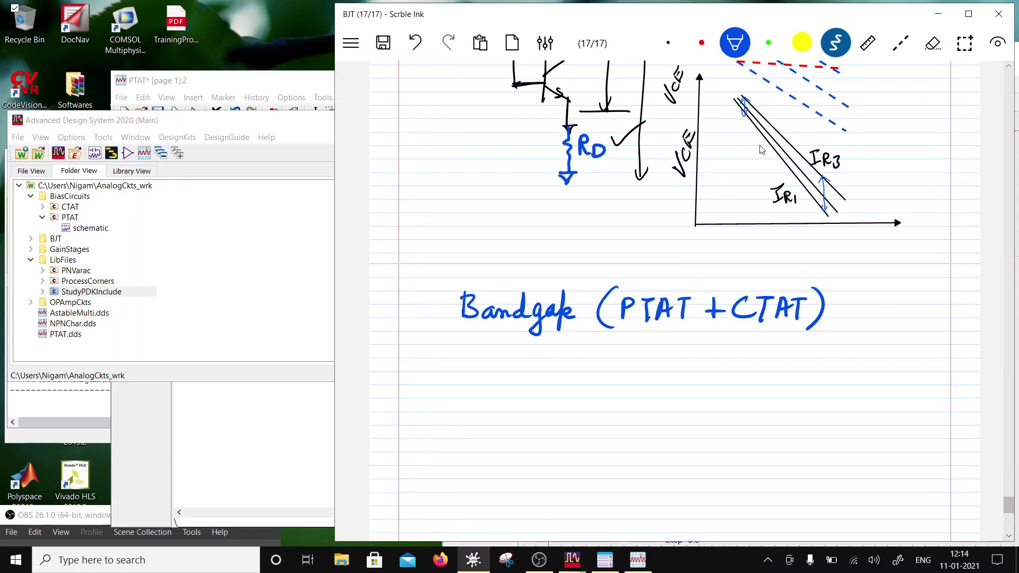
{"action": "scroll", "coordinate": [811, 122], "scroll_direction": "up", "scroll_amount": 4}
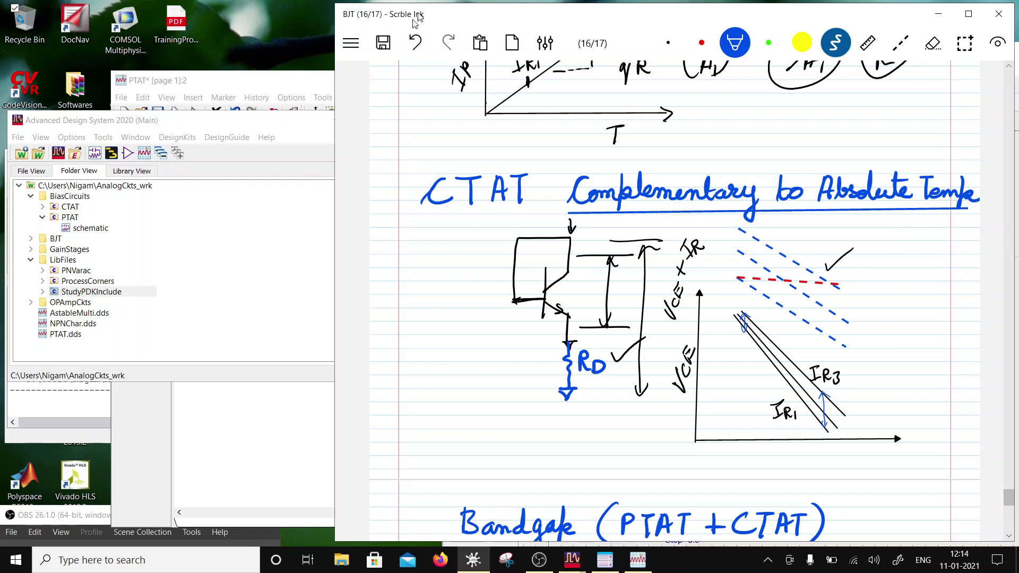
{"action": "left_click_drag", "start_coordinate": [422, 14], "coordinate": [299, 219]}
{"action": "left_click", "coordinate": [583, 51]}
{"action": "left_click_drag", "start_coordinate": [583, 51], "coordinate": [404, 20]}
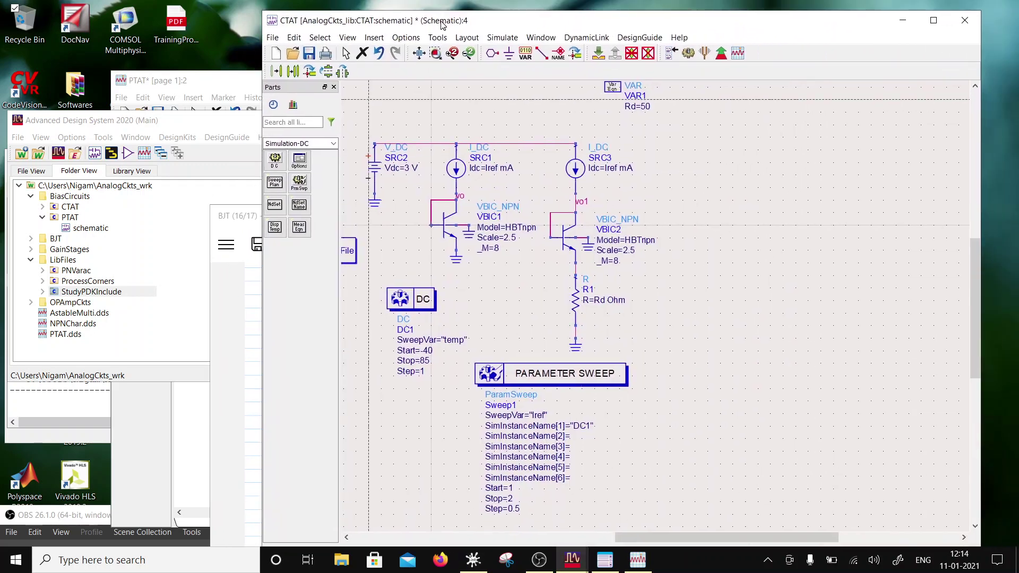
- Save the CTAT schematic and run its simulation
{"action": "left_click", "coordinate": [308, 53]}
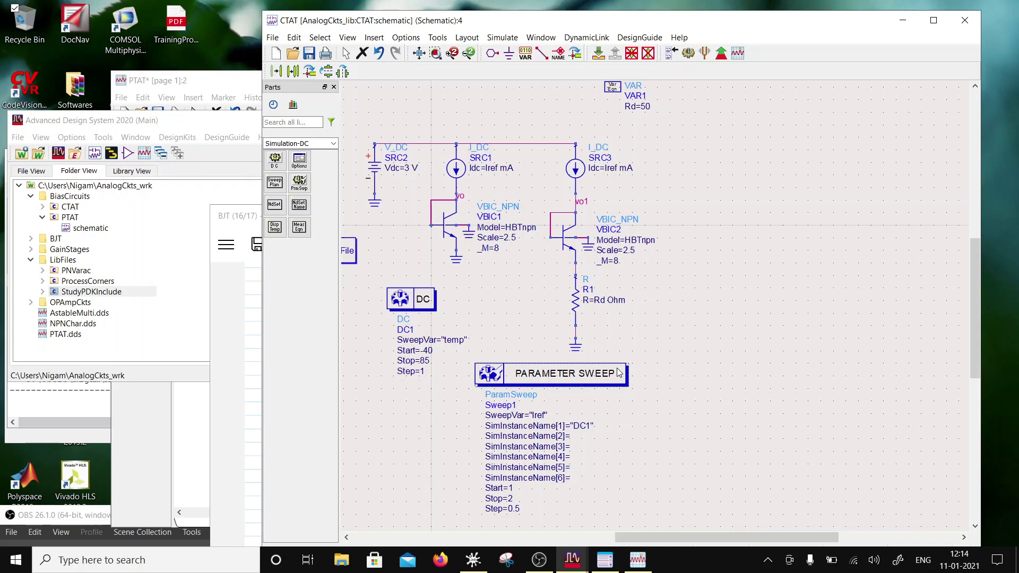
{"action": "left_click", "coordinate": [688, 56]}
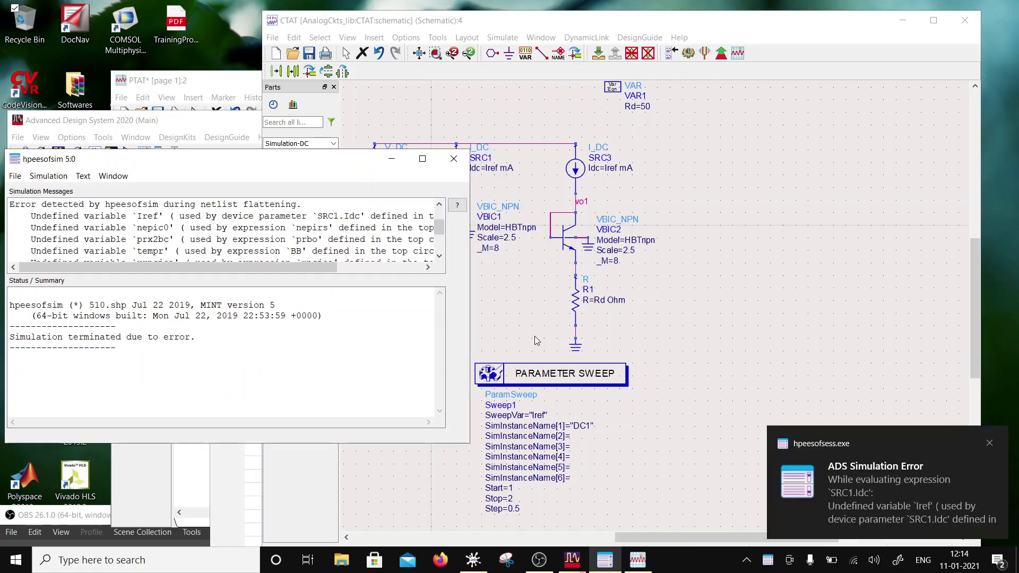
- Add the variable Iref with value 1 to the VAR1 block, keeping the existing Rd entry
{"action": "left_click", "coordinate": [705, 245]}
{"action": "double_click", "coordinate": [613, 90]}
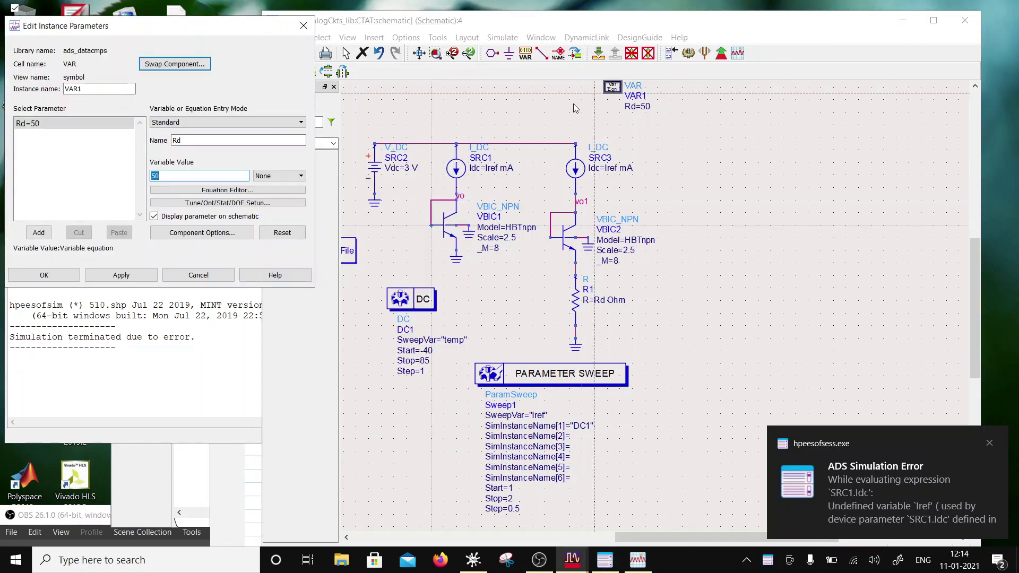
{"action": "double_click", "coordinate": [195, 141]}
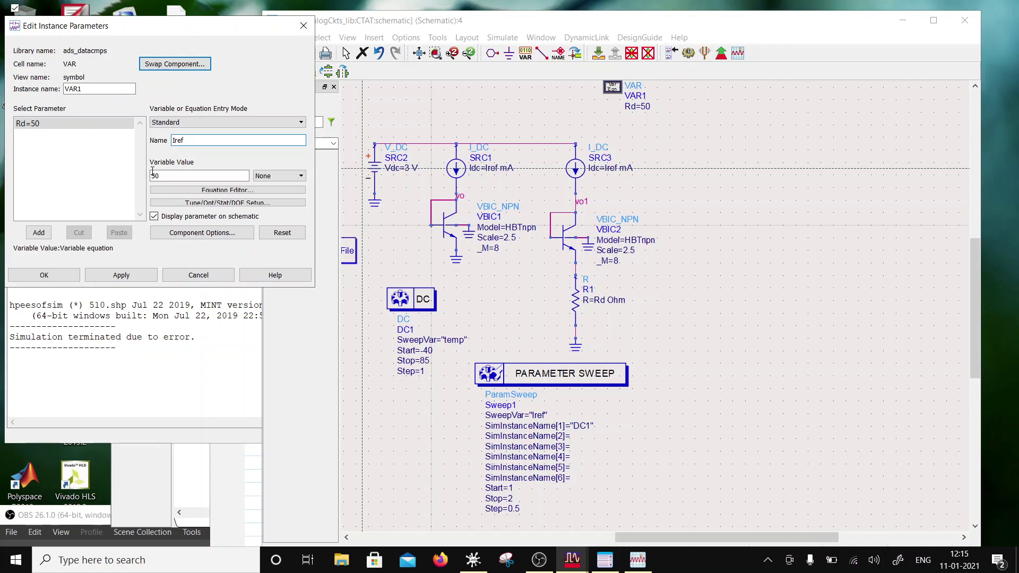
{"action": "key", "text": "Tab"}
{"action": "left_click", "coordinate": [36, 232]}
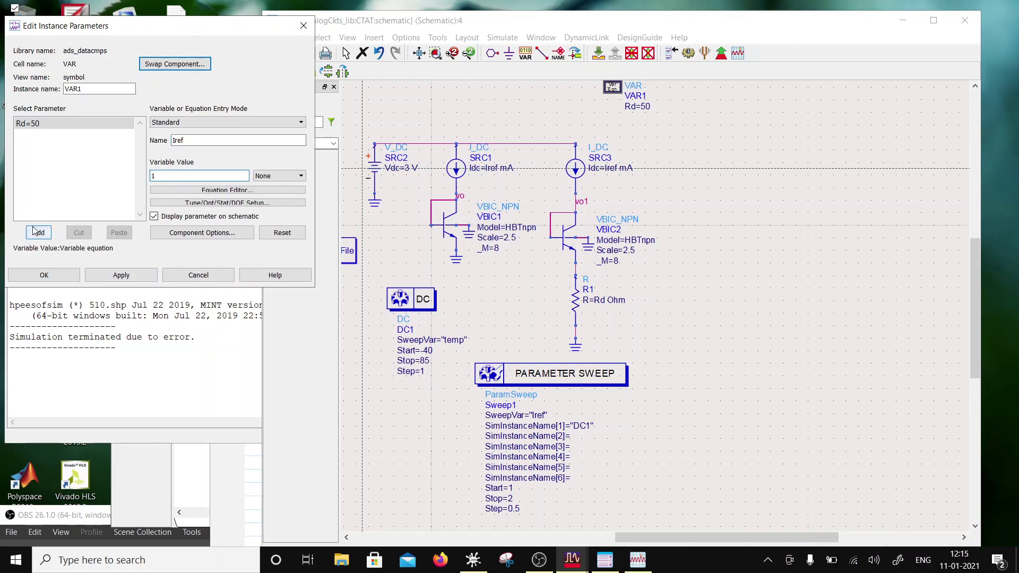
{"action": "left_click", "coordinate": [44, 275]}
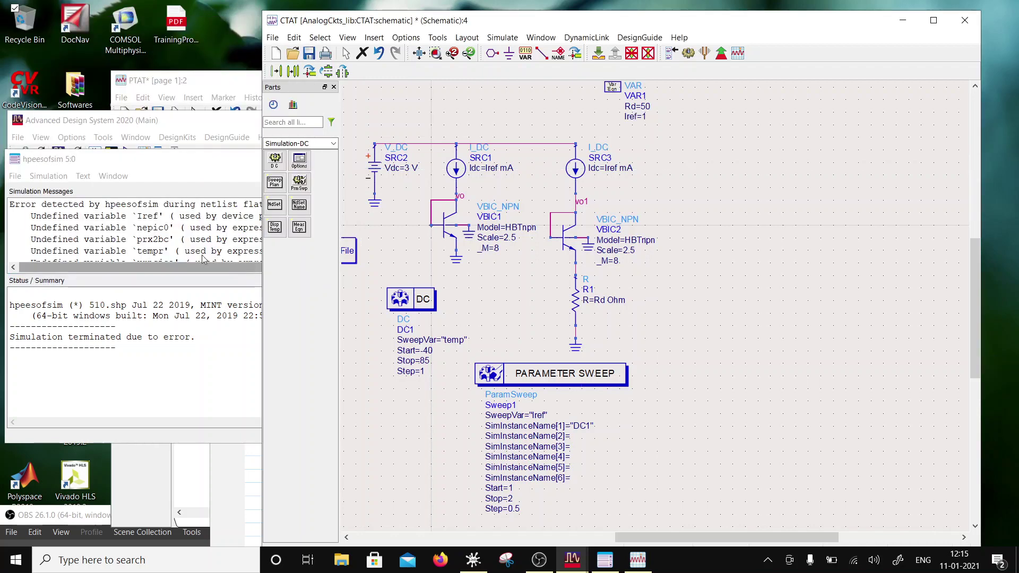
- Save the CTAT schematic and rerun its simulation with Iref defined
{"action": "left_click", "coordinate": [309, 53]}
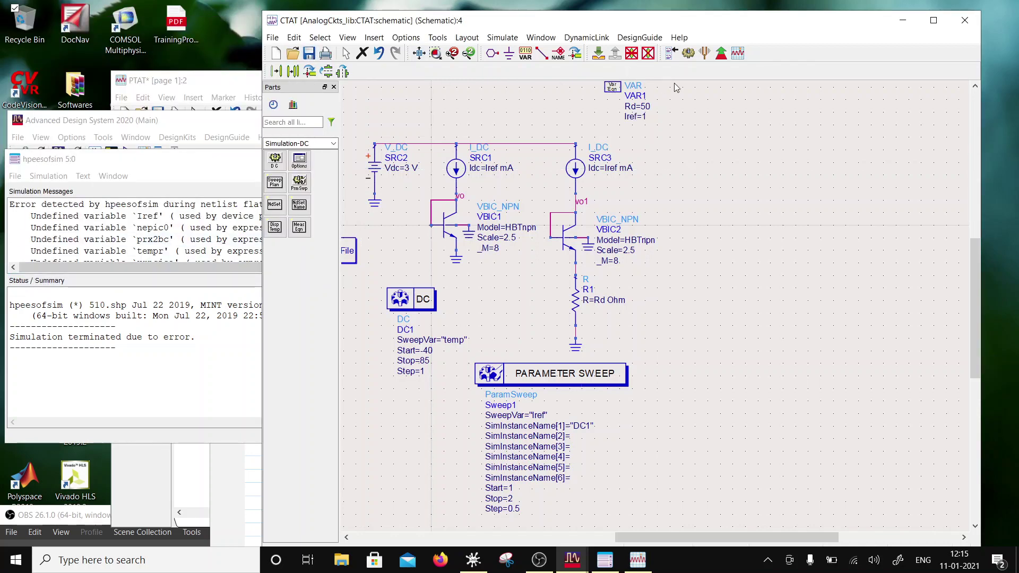
{"action": "left_click", "coordinate": [688, 53]}
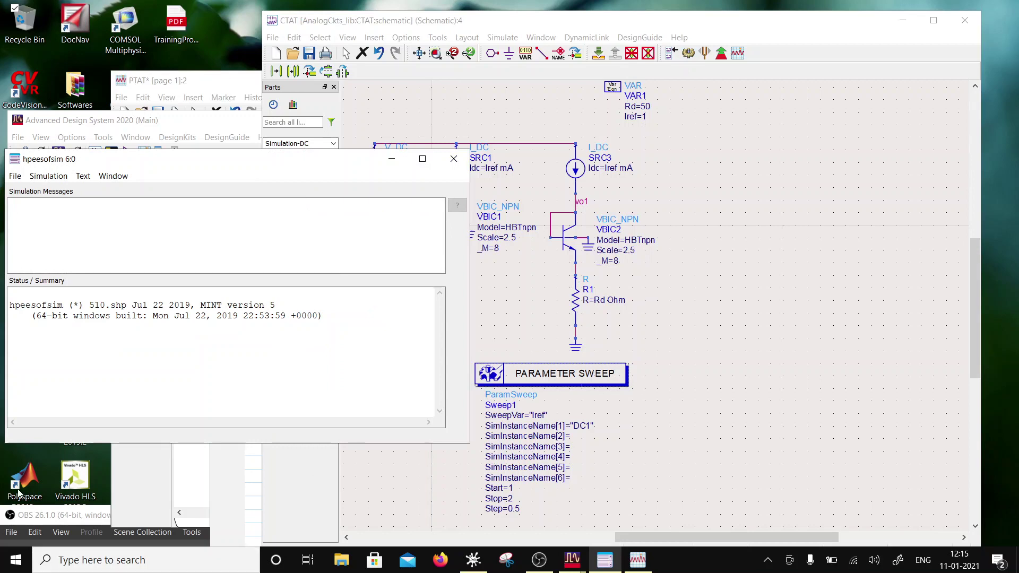
{"action": "left_click_drag", "start_coordinate": [58, 518], "coordinate": [64, 499]}
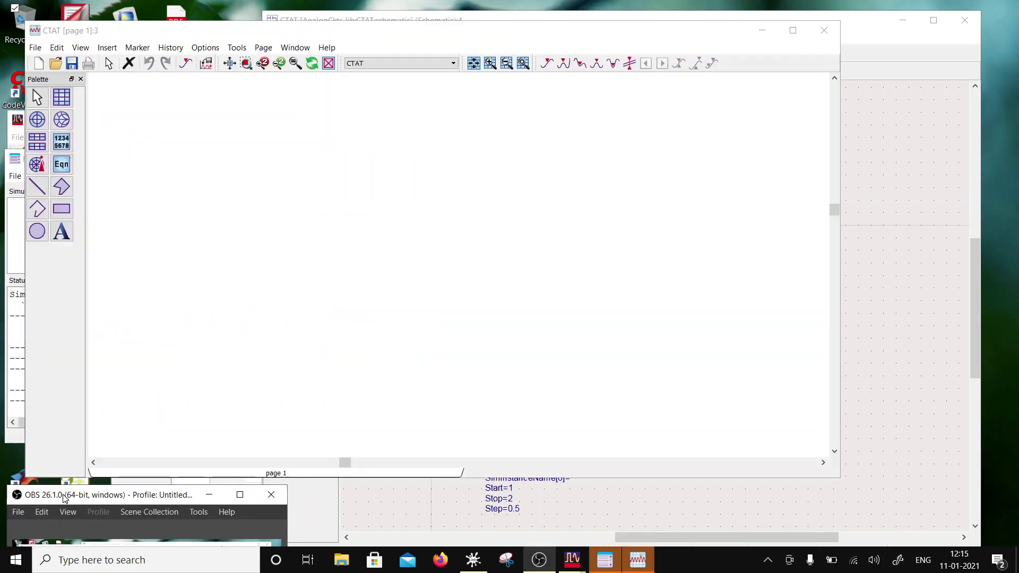
- Insert a rectangular plot of the vo trace from the CTAT dataset and shift it toward the middle of the page
{"action": "left_click", "coordinate": [61, 97]}
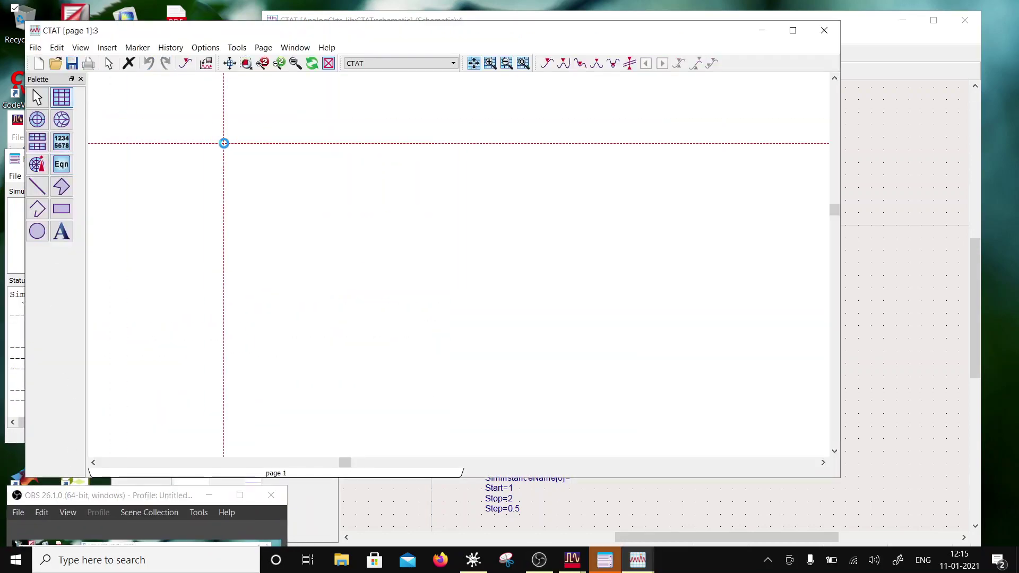
{"action": "left_click", "coordinate": [222, 143]}
{"action": "left_click", "coordinate": [306, 267]}
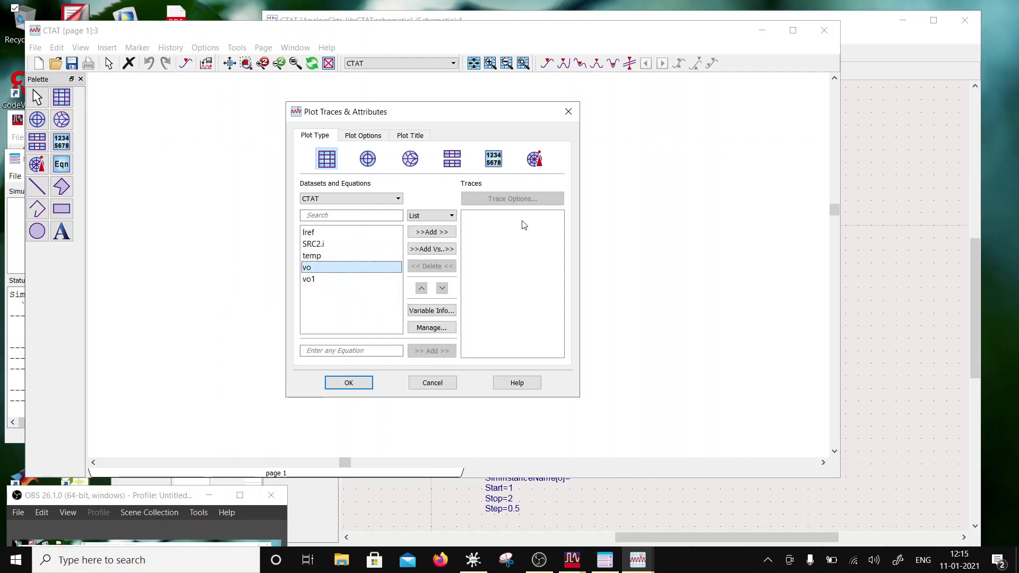
{"action": "left_click", "coordinate": [431, 232]}
{"action": "left_click", "coordinate": [348, 382]}
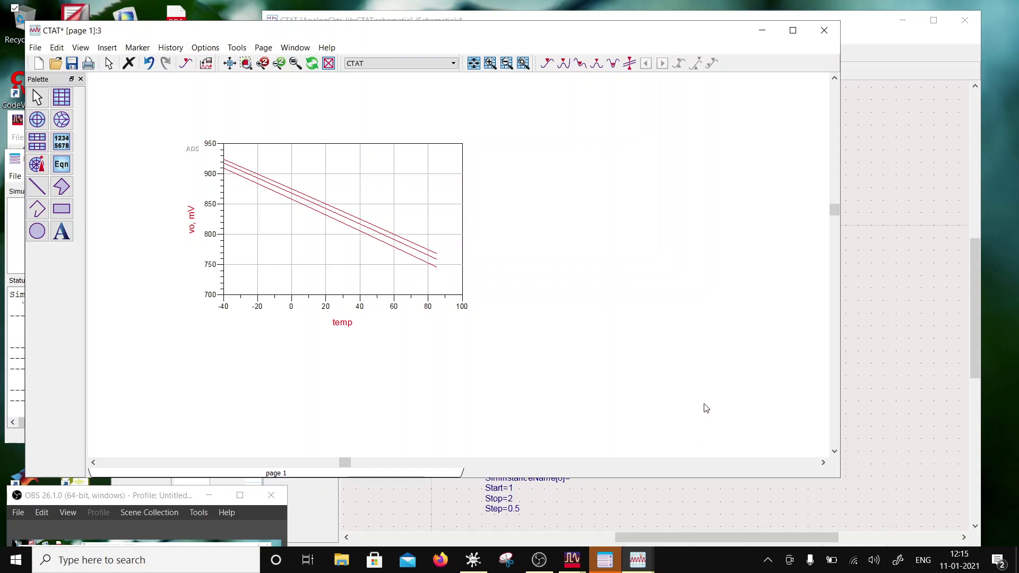
{"action": "left_click", "coordinate": [342, 283]}
{"action": "left_click_drag", "start_coordinate": [343, 283], "coordinate": [393, 313]}
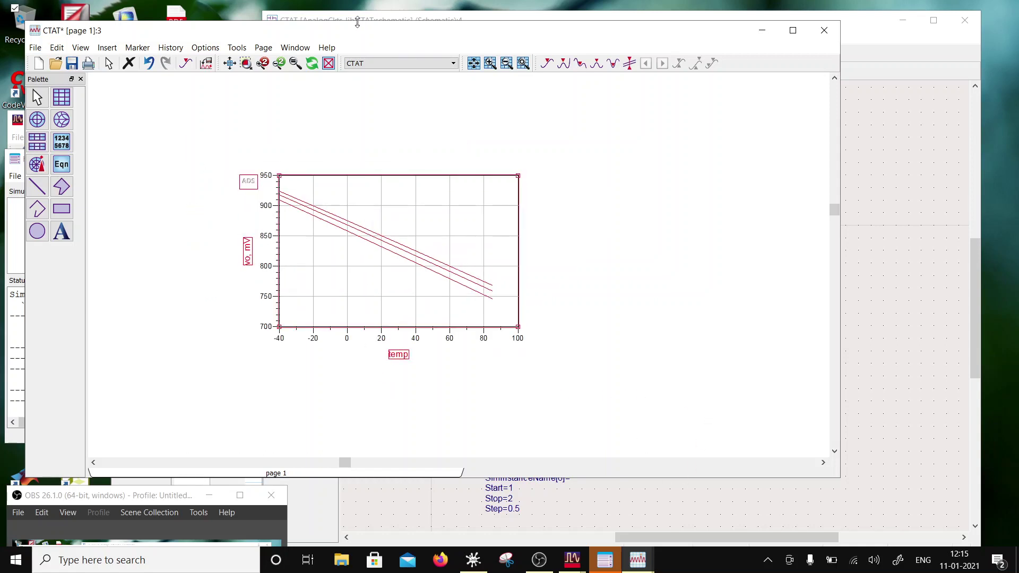
- Add the vo1 trace to the existing vo plot in the CTAT data display
{"action": "left_click_drag", "start_coordinate": [361, 36], "coordinate": [512, 114]}
{"action": "double_click", "coordinate": [564, 307]}
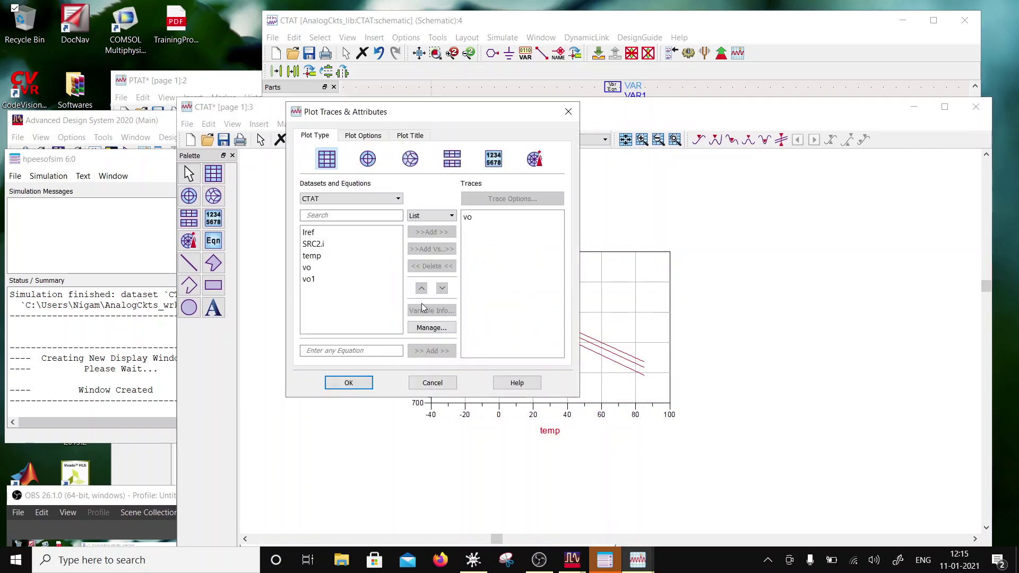
{"action": "left_click", "coordinate": [355, 279]}
{"action": "left_click", "coordinate": [417, 235]}
{"action": "left_click", "coordinate": [377, 378]}
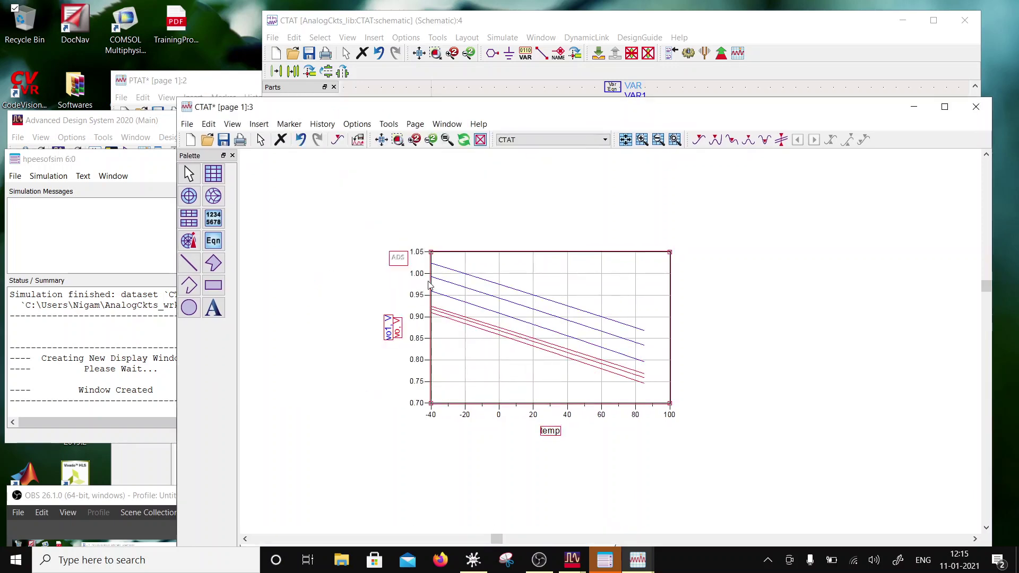
- Mark the Iref=1 vo1 trace at temp -40 and the Iref=2 vo1 trace at 85, with the marker readouts side by side
{"action": "left_click", "coordinate": [286, 125]}
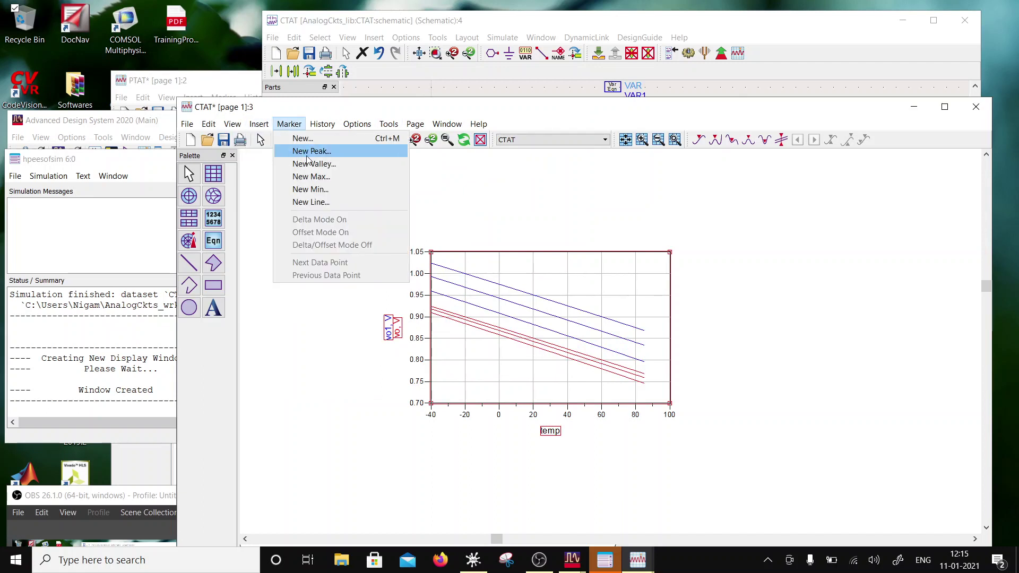
{"action": "left_click", "coordinate": [302, 138]}
{"action": "left_click", "coordinate": [433, 296]}
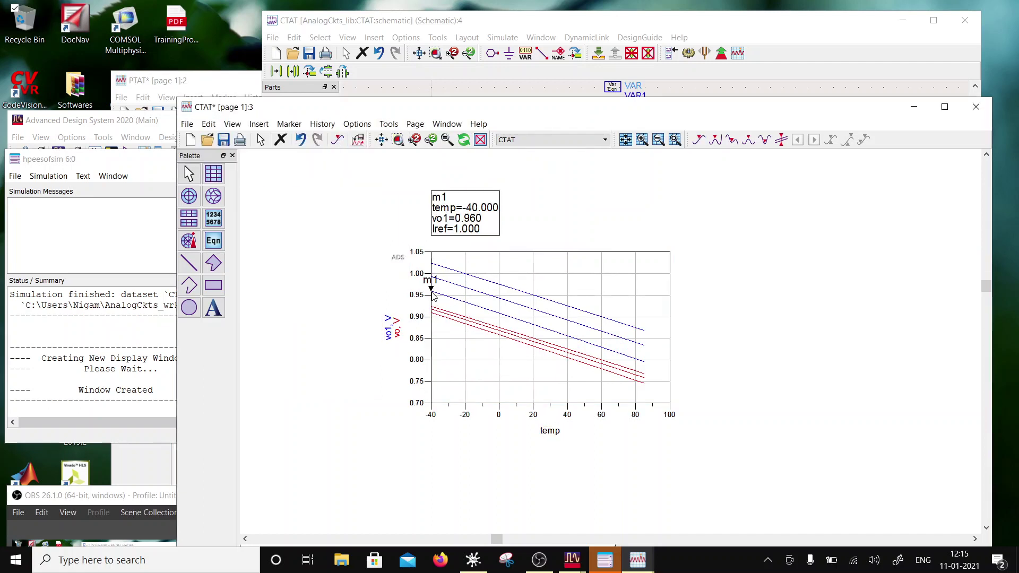
{"action": "left_click", "coordinate": [289, 124]}
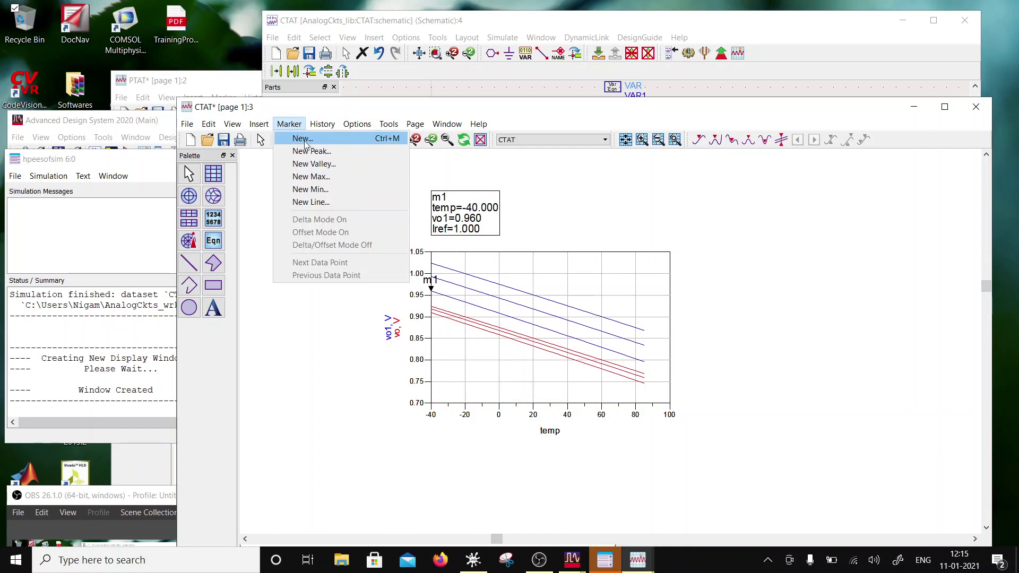
{"action": "left_click", "coordinate": [303, 139]}
{"action": "left_click", "coordinate": [644, 329]}
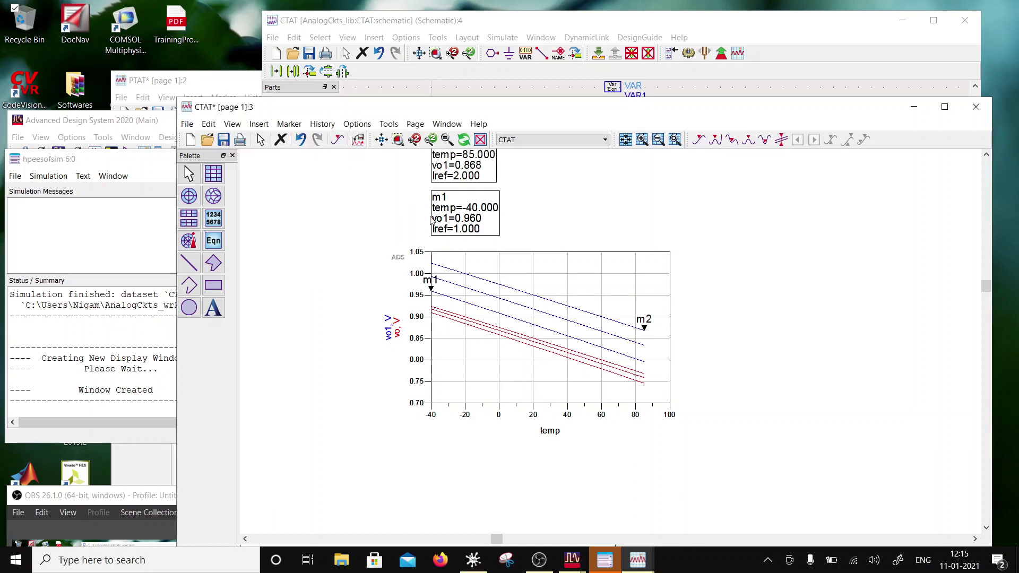
{"action": "left_click_drag", "start_coordinate": [448, 175], "coordinate": [531, 222]}
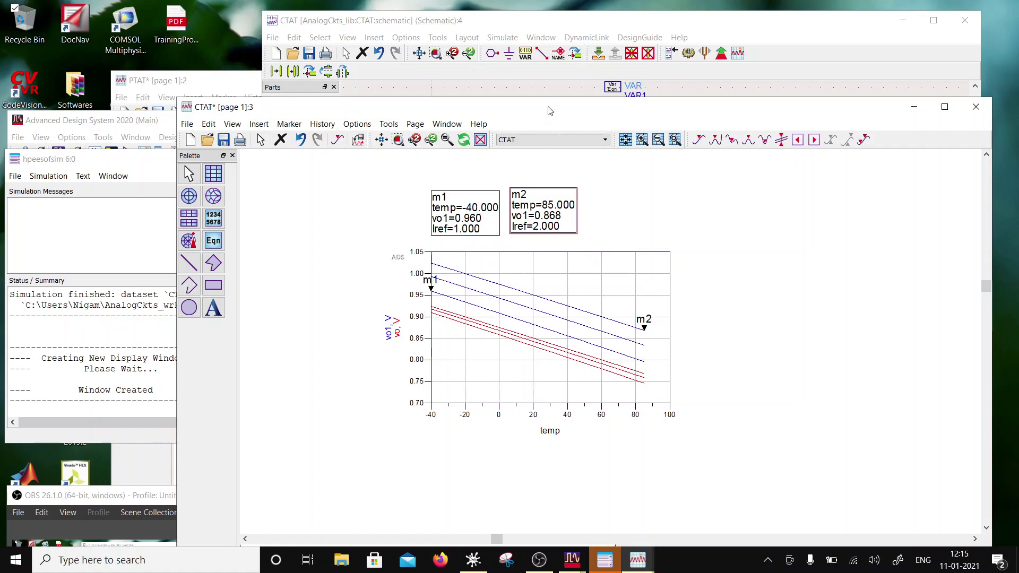
- Start tuning the CTAT schematic with Rd in VAR1 as the tuned parameter, and move the PTAT plot and tuning dialog aside
{"action": "left_click_drag", "start_coordinate": [549, 111], "coordinate": [502, 111]}
{"action": "left_click", "coordinate": [504, 33]}
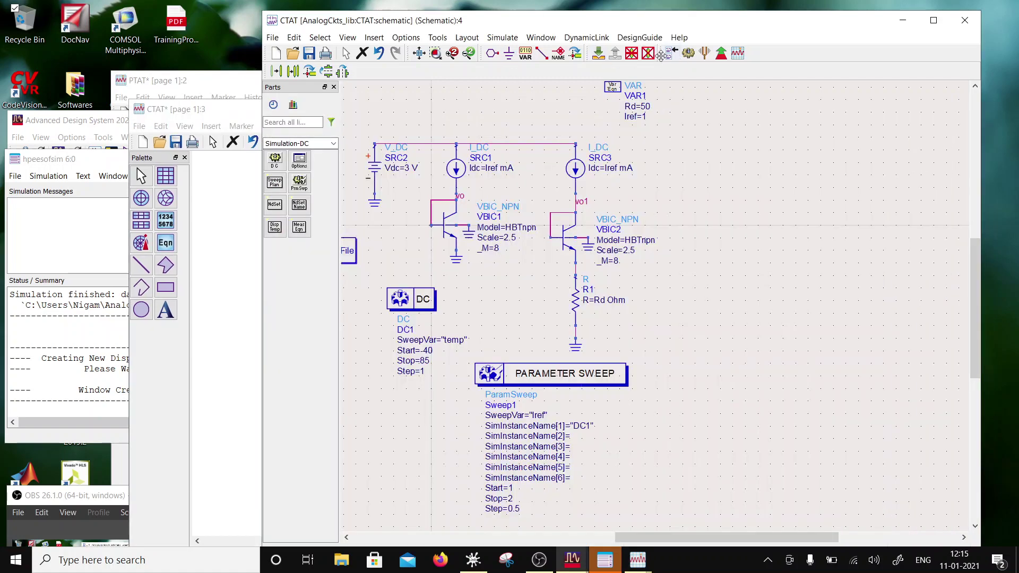
{"action": "left_click", "coordinate": [688, 53]}
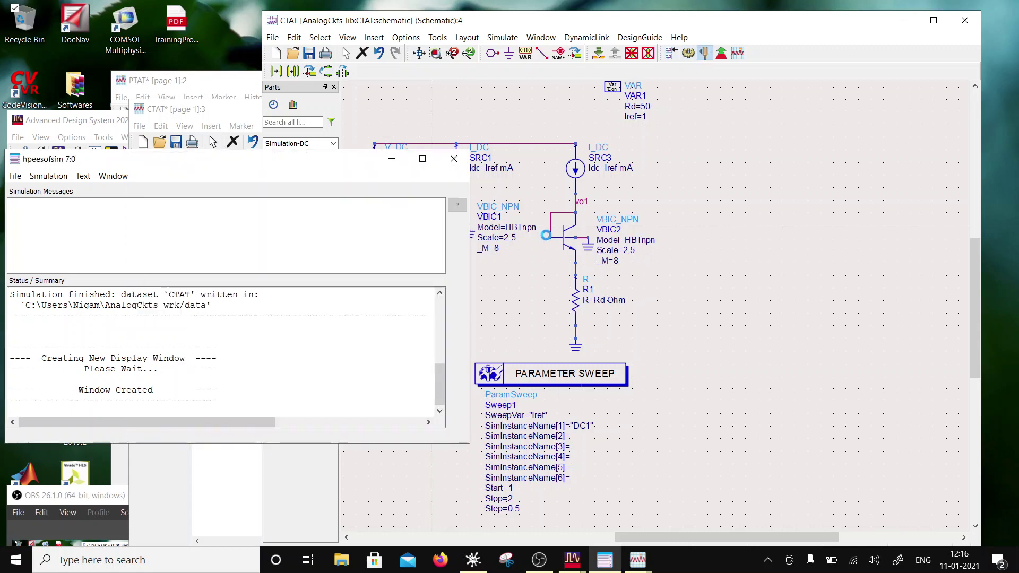
{"action": "left_click", "coordinate": [640, 106]}
{"action": "left_click", "coordinate": [226, 84]}
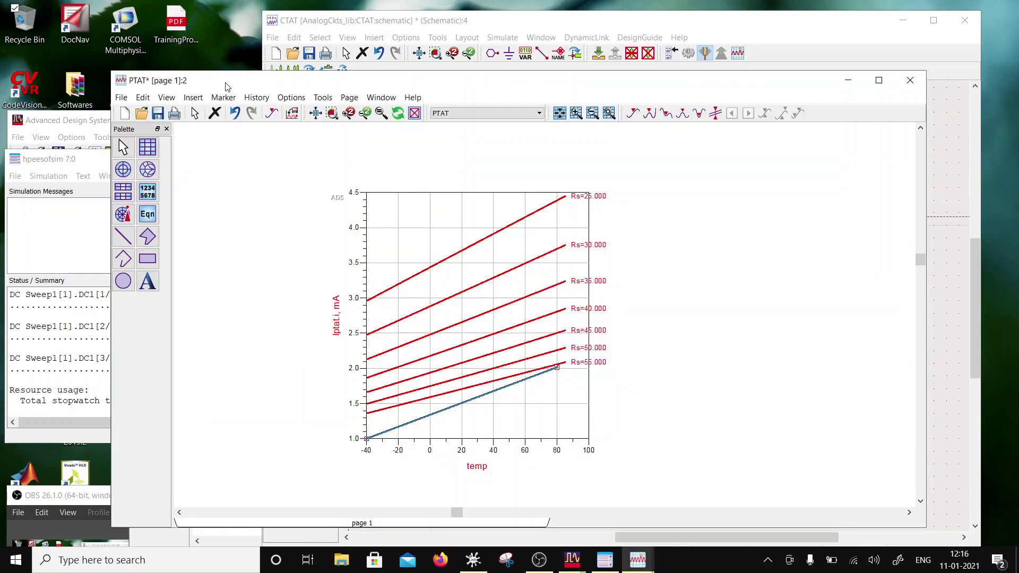
{"action": "left_click_drag", "start_coordinate": [281, 76], "coordinate": [631, 92]}
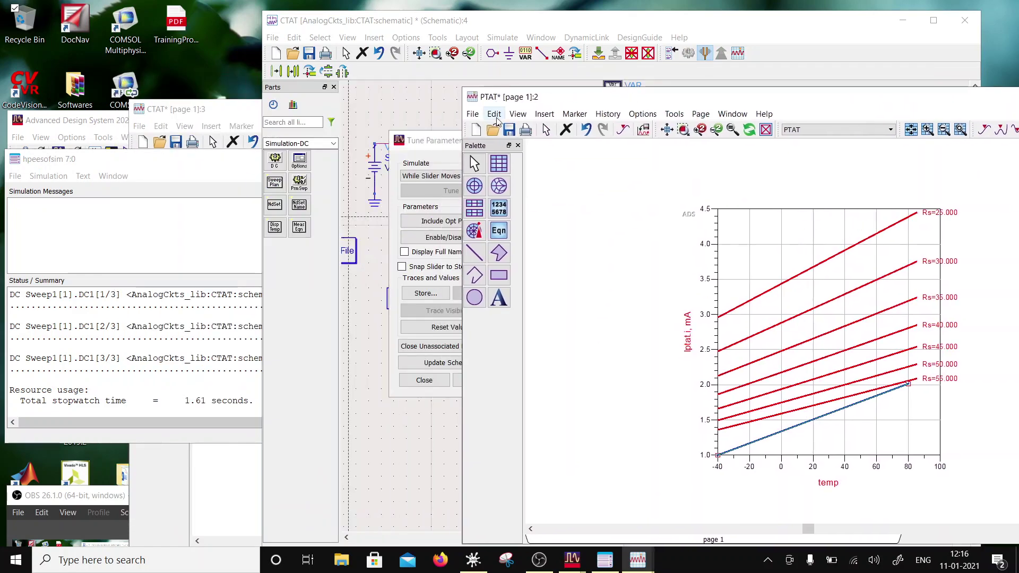
{"action": "left_click_drag", "start_coordinate": [446, 141], "coordinate": [186, 120]}
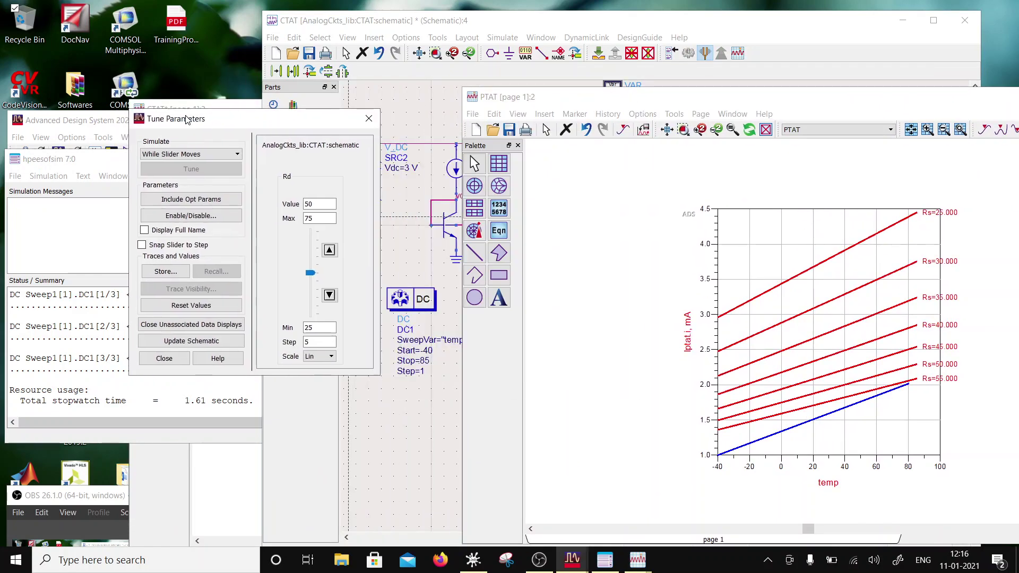
- Set the maximum tuning value of Rd to 200
{"action": "double_click", "coordinate": [307, 218]}
{"action": "key", "text": "BackSpace"}
{"action": "key", "text": "BackSpace"}
{"action": "key", "text": "BackSpace"}
{"action": "key", "text": "Return"}
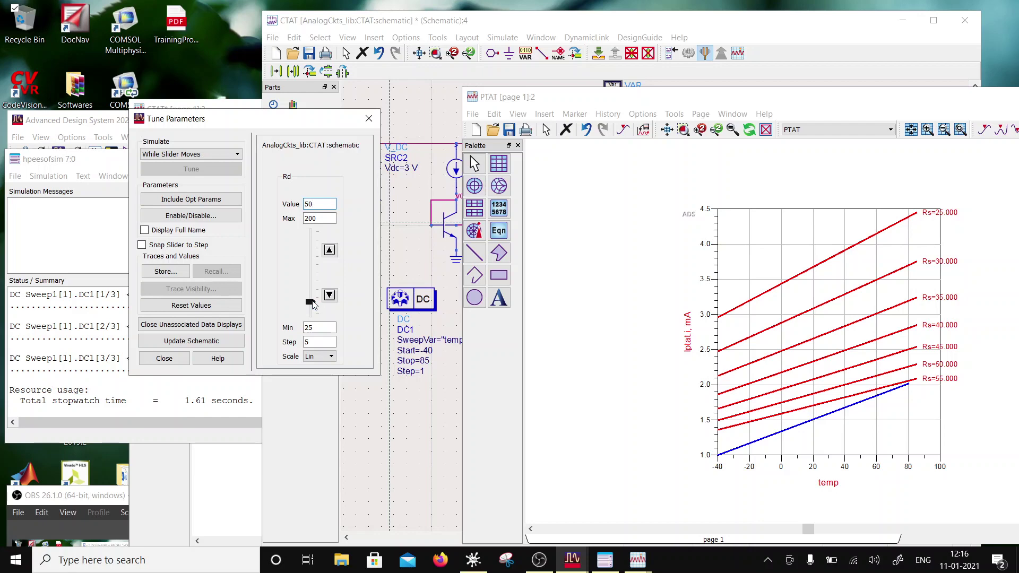
- Move the PTAT plot out of the way and arrange the CTAT plot beside the Tune Parameters dialog
{"action": "left_click_drag", "start_coordinate": [565, 100], "coordinate": [716, 508]}
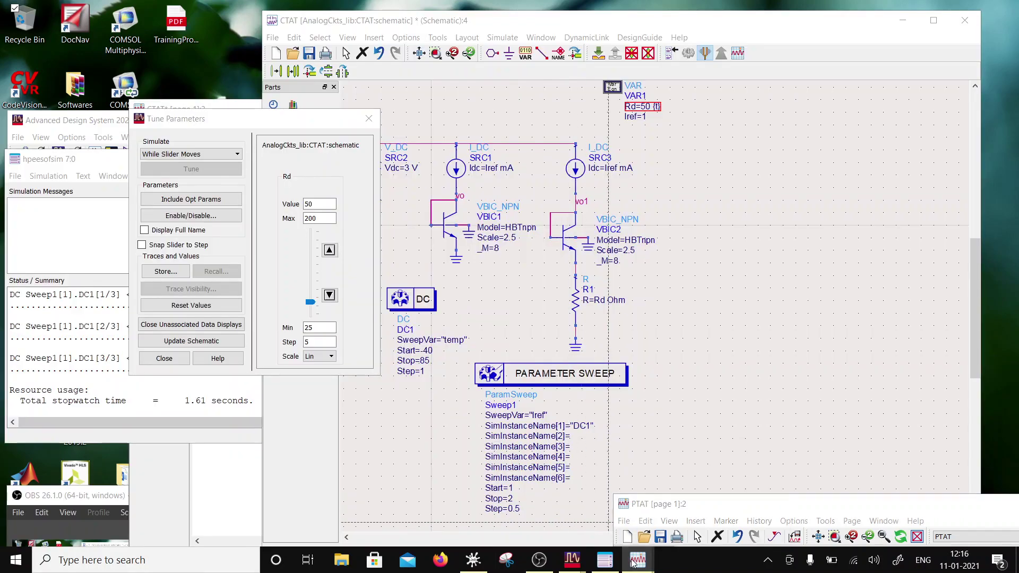
{"action": "mouse_move", "coordinate": [633, 563]}
{"action": "left_click", "coordinate": [686, 510]}
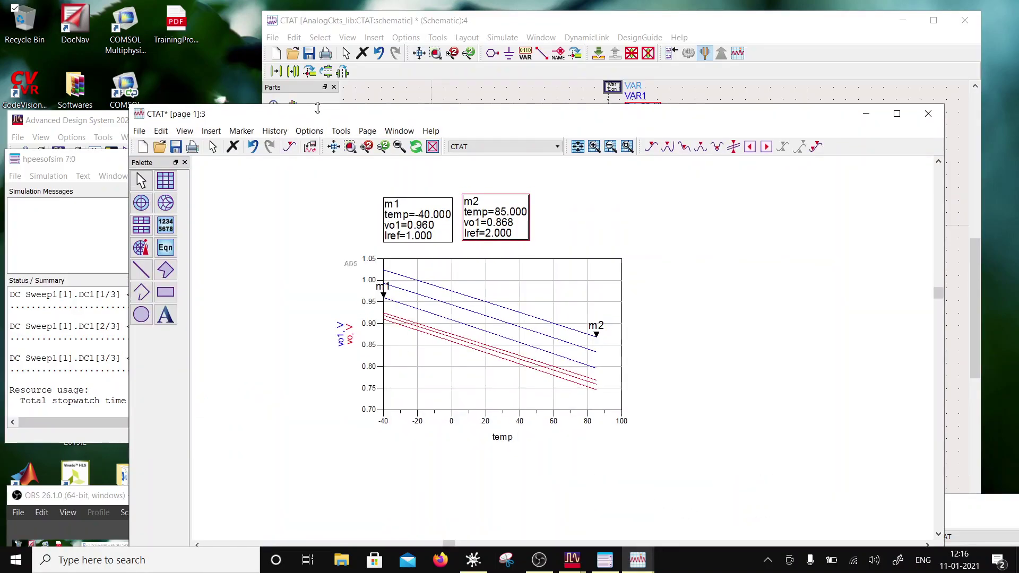
{"action": "left_click_drag", "start_coordinate": [305, 118], "coordinate": [522, 83]}
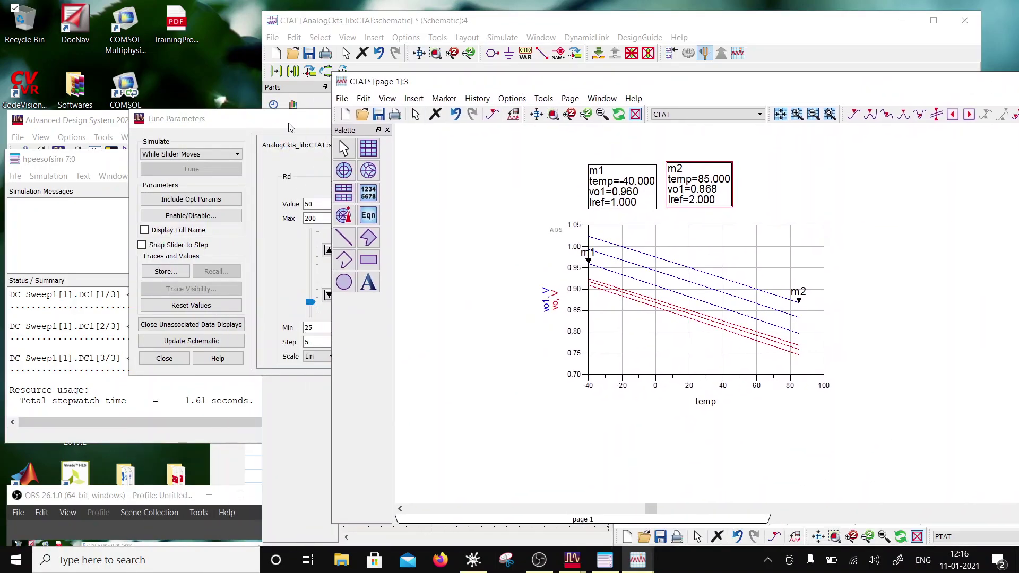
{"action": "left_click", "coordinate": [175, 119]}
{"action": "left_click_drag", "start_coordinate": [175, 119], "coordinate": [105, 144]}
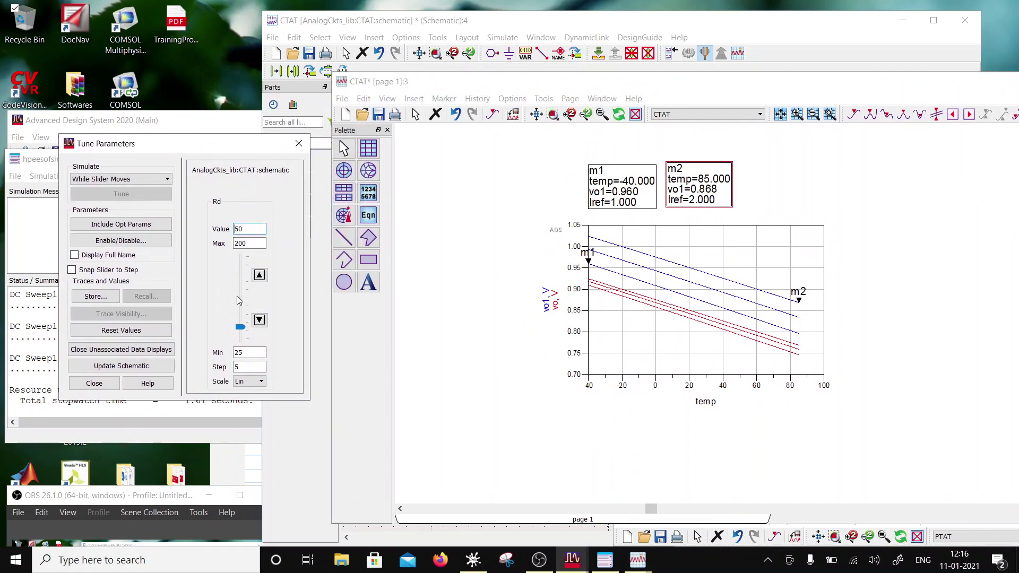
- Tune Rd up through 103.75 and 138.75 to 140, and exit tune mode
{"action": "left_click_drag", "start_coordinate": [242, 329], "coordinate": [245, 303]}
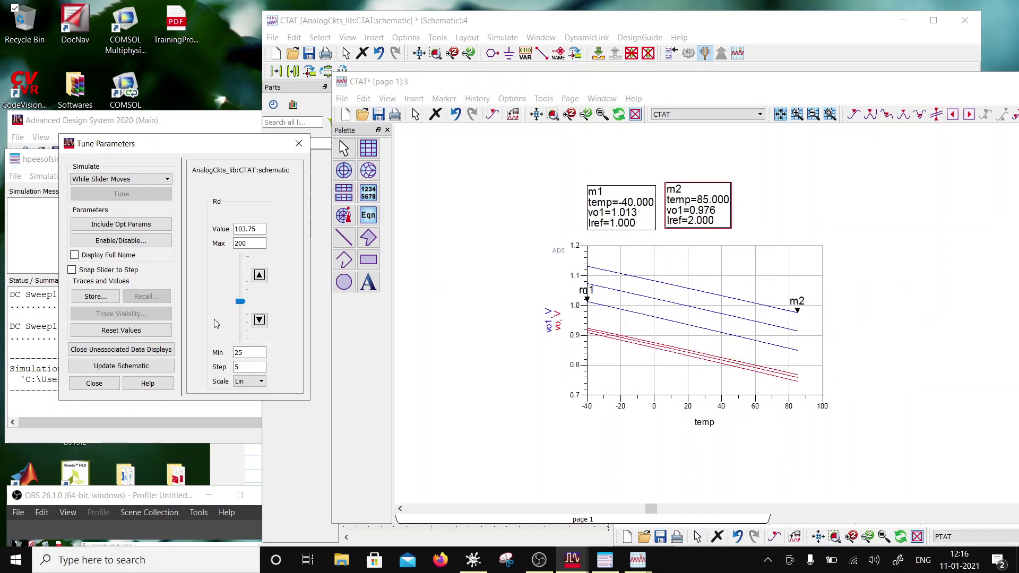
{"action": "left_click_drag", "start_coordinate": [241, 305], "coordinate": [245, 289]}
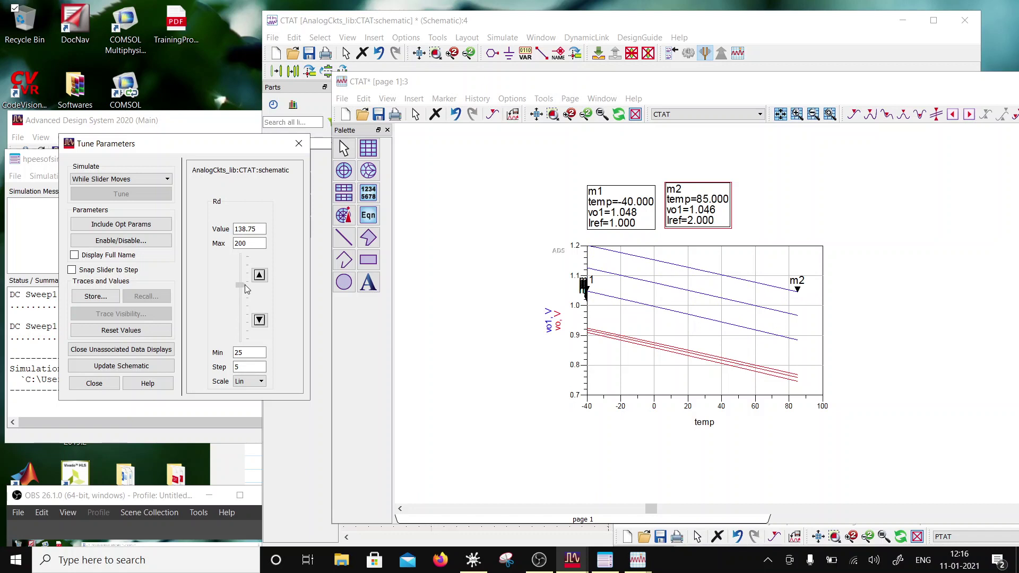
{"action": "left_click_drag", "start_coordinate": [246, 289], "coordinate": [247, 288]}
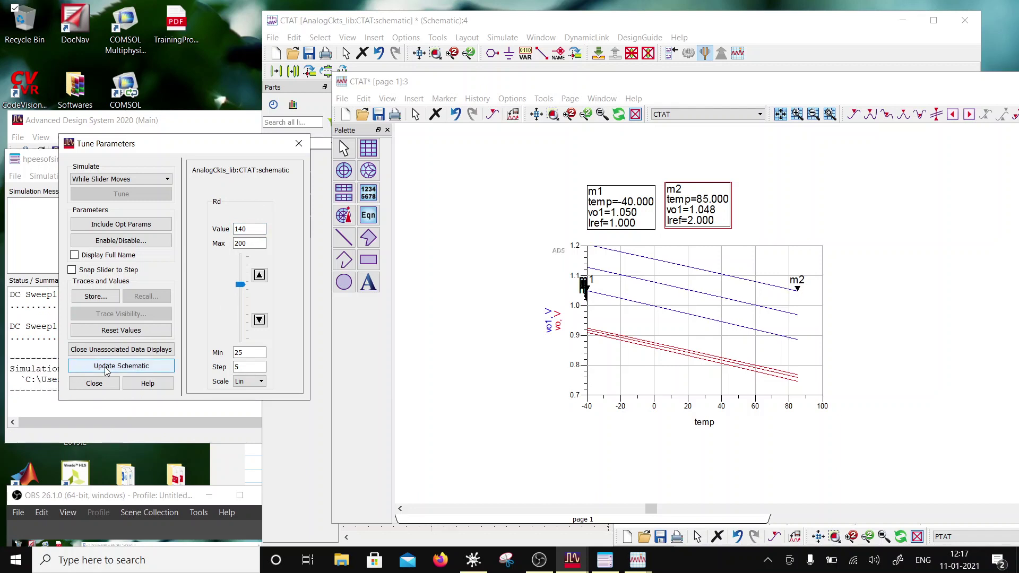
{"action": "left_click", "coordinate": [96, 385]}
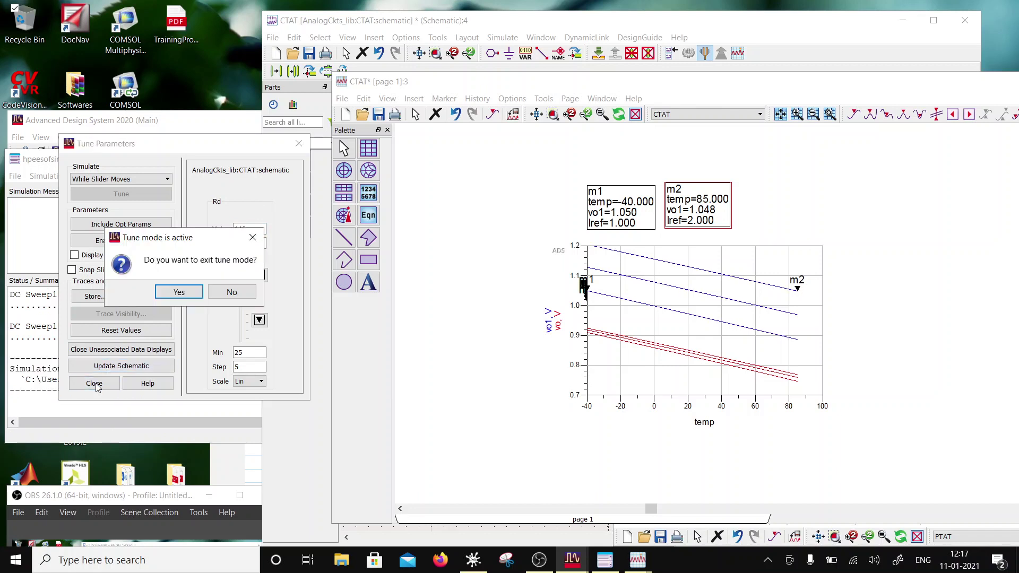
{"action": "left_click", "coordinate": [187, 293]}
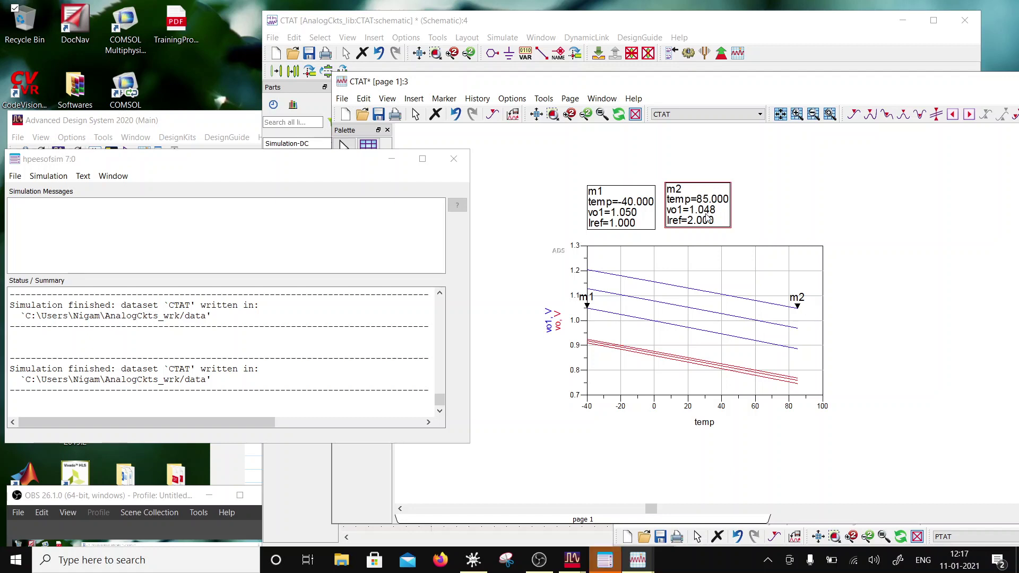
- Set the line thickness of the vo1 trace to 1.5 points
{"action": "double_click", "coordinate": [668, 325]}
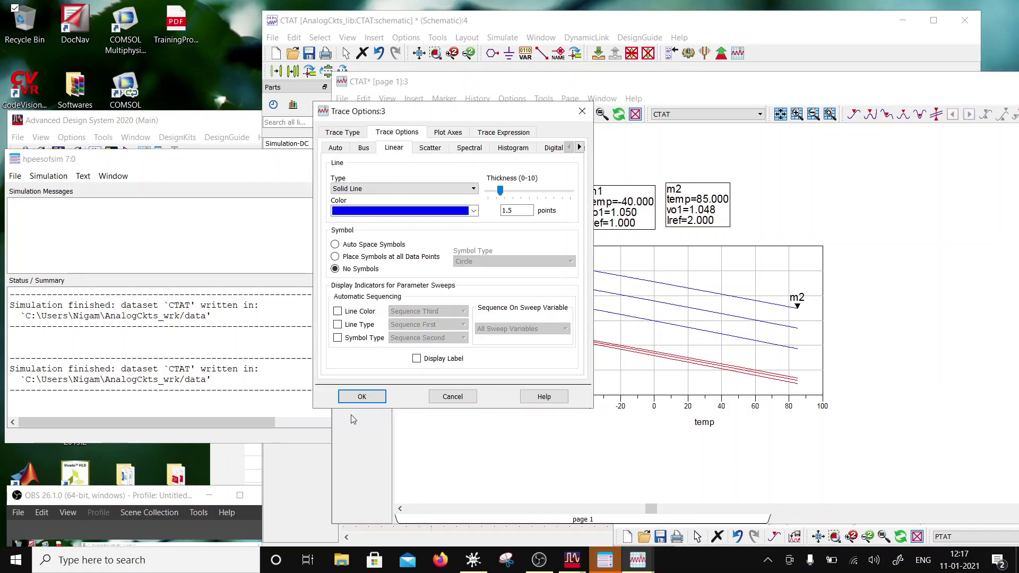
{"action": "left_click", "coordinate": [370, 398]}
{"action": "left_click", "coordinate": [433, 332]}
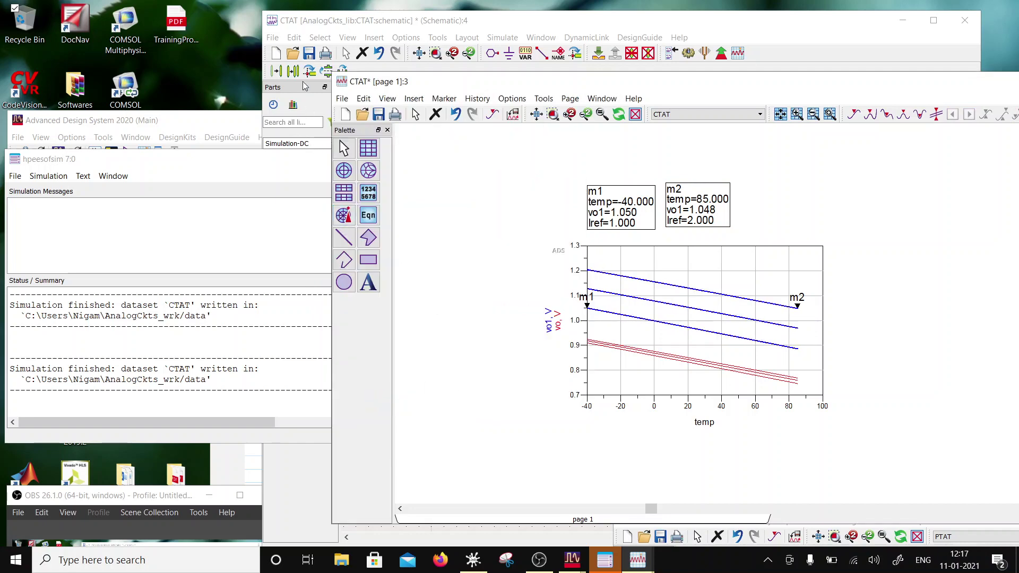
- Move the CTAT schematic, CTAT plot and handwritten notes aside, and bring the PTAT plot window forward
{"action": "left_click", "coordinate": [307, 54]}
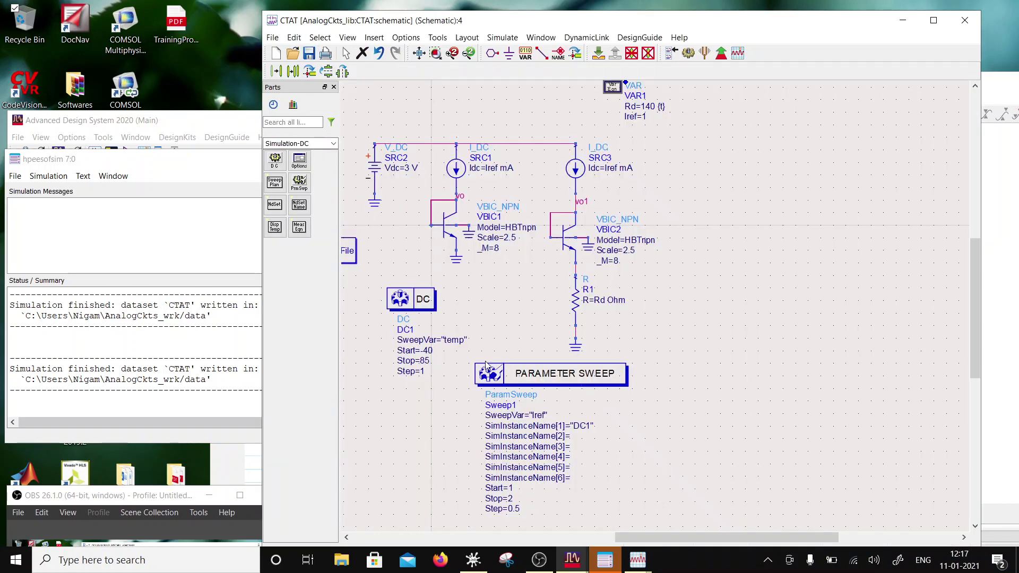
{"action": "left_click_drag", "start_coordinate": [541, 21], "coordinate": [921, 243]}
{"action": "left_click_drag", "start_coordinate": [610, 85], "coordinate": [875, 130]}
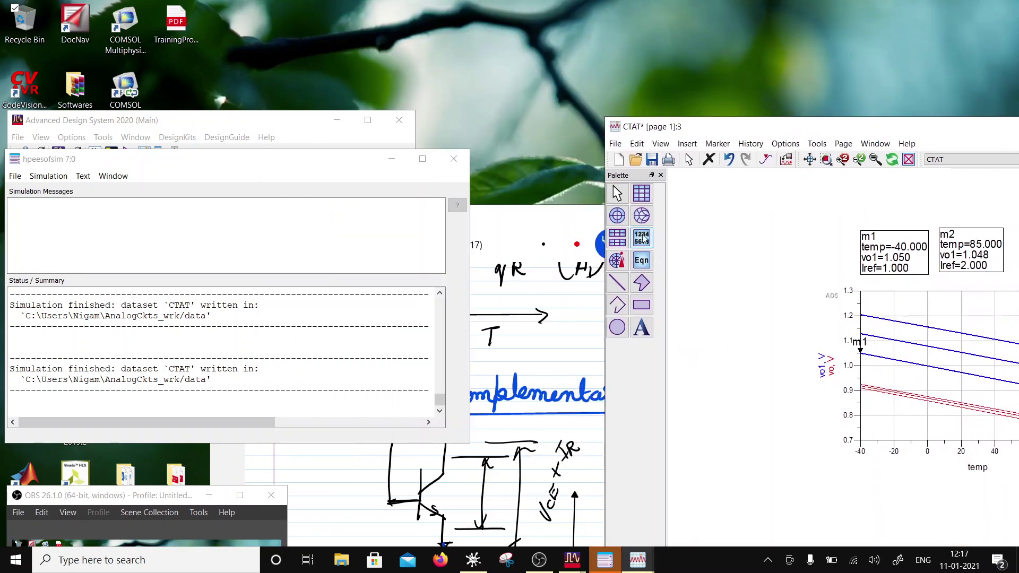
{"action": "left_click", "coordinate": [565, 195]}
{"action": "mouse_move", "coordinate": [565, 195]}
{"action": "left_mouse_down"}
{"action": "mouse_move", "coordinate": [512, 49]}
{"action": "mouse_move", "coordinate": [570, 86]}
{"action": "mouse_move", "coordinate": [539, 382]}
{"action": "mouse_move", "coordinate": [530, 364]}
{"action": "left_mouse_up"}
{"action": "mouse_move", "coordinate": [648, 565]}
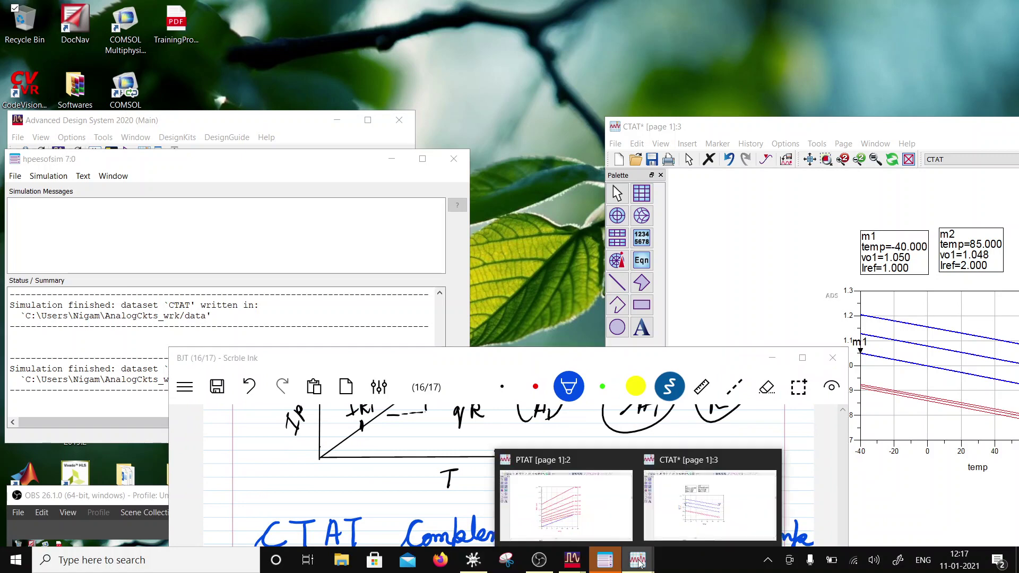
{"action": "left_click", "coordinate": [583, 520]}
{"action": "left_click_drag", "start_coordinate": [750, 515], "coordinate": [330, 74]}
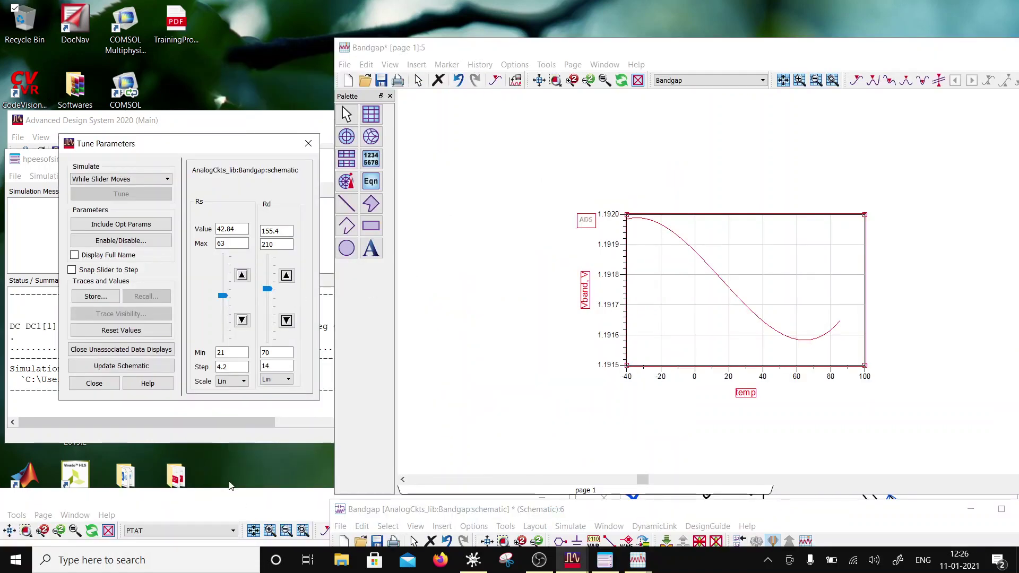
- Reposition the recorder window below the Tune Parameters dialog and shift the Bandgap plot away from it
{"action": "left_click", "coordinate": [226, 518]}
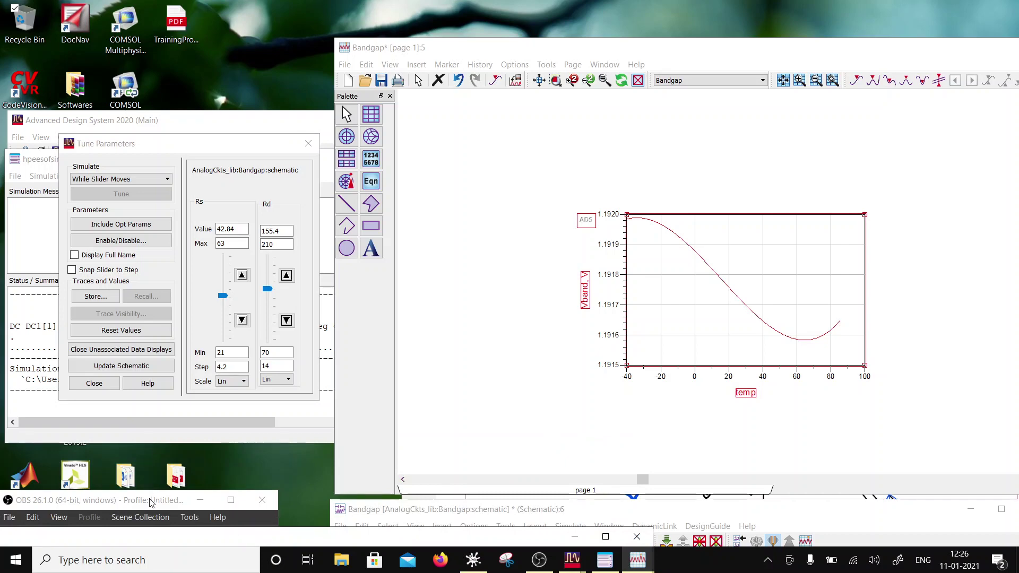
{"action": "left_click_drag", "start_coordinate": [151, 502], "coordinate": [173, 426]}
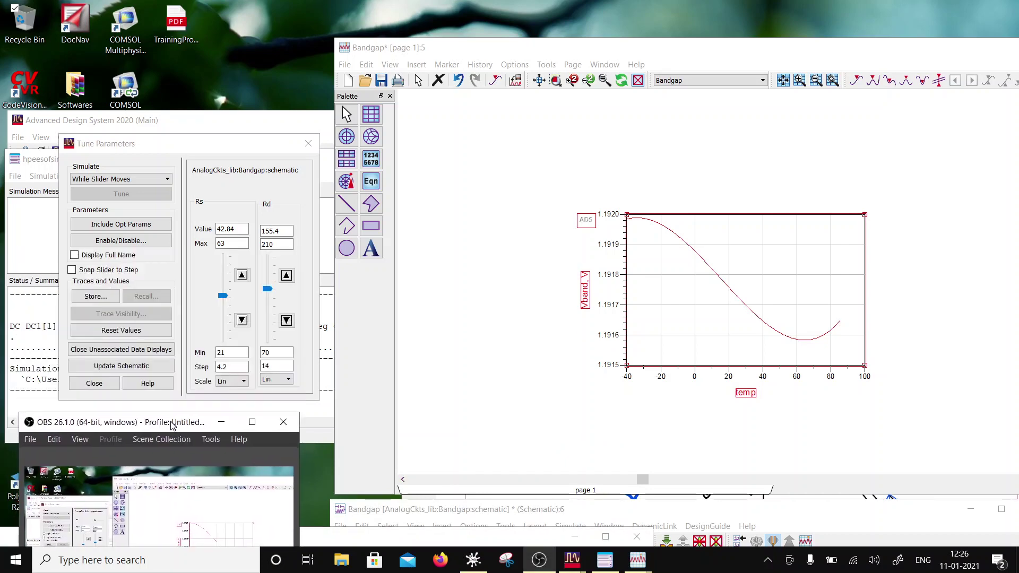
{"action": "mouse_move", "coordinate": [439, 51]}
{"action": "left_mouse_down"}
{"action": "mouse_move", "coordinate": [555, 414]}
{"action": "mouse_move", "coordinate": [533, 137]}
{"action": "left_mouse_up"}
- Bring up the Bandgap schematic to examine its circuit and tuned variables, and park it below the Bandgap plot
{"action": "mouse_move", "coordinate": [572, 560]}
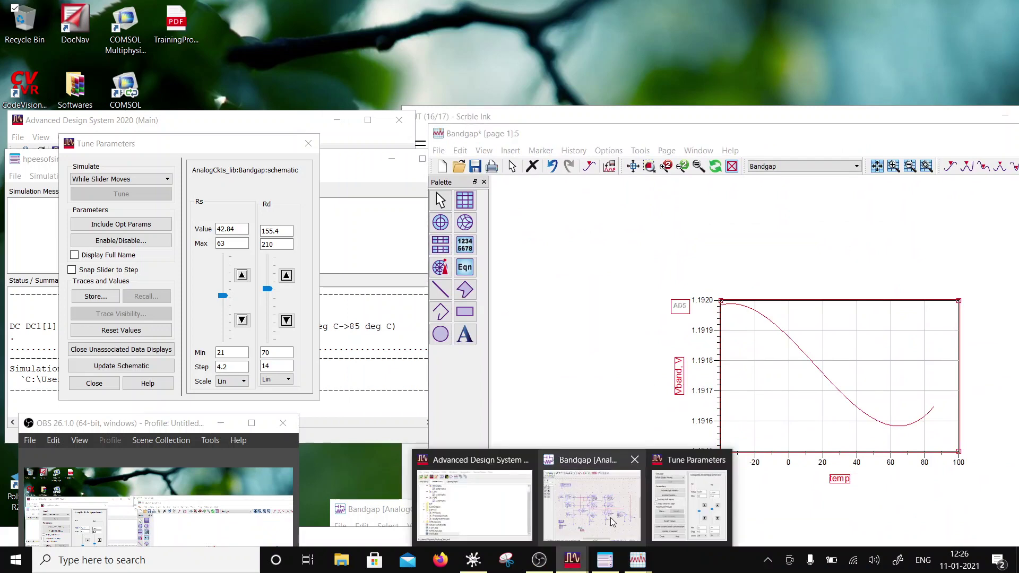
{"action": "left_click", "coordinate": [611, 522]}
{"action": "left_click_drag", "start_coordinate": [567, 514], "coordinate": [396, 83]}
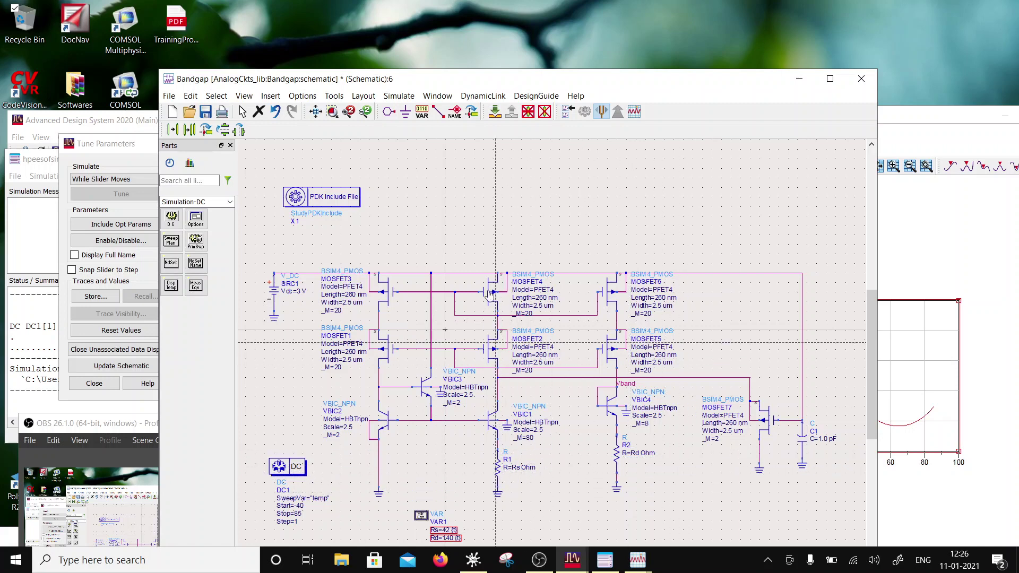
{"action": "left_click_drag", "start_coordinate": [563, 87], "coordinate": [518, 508]}
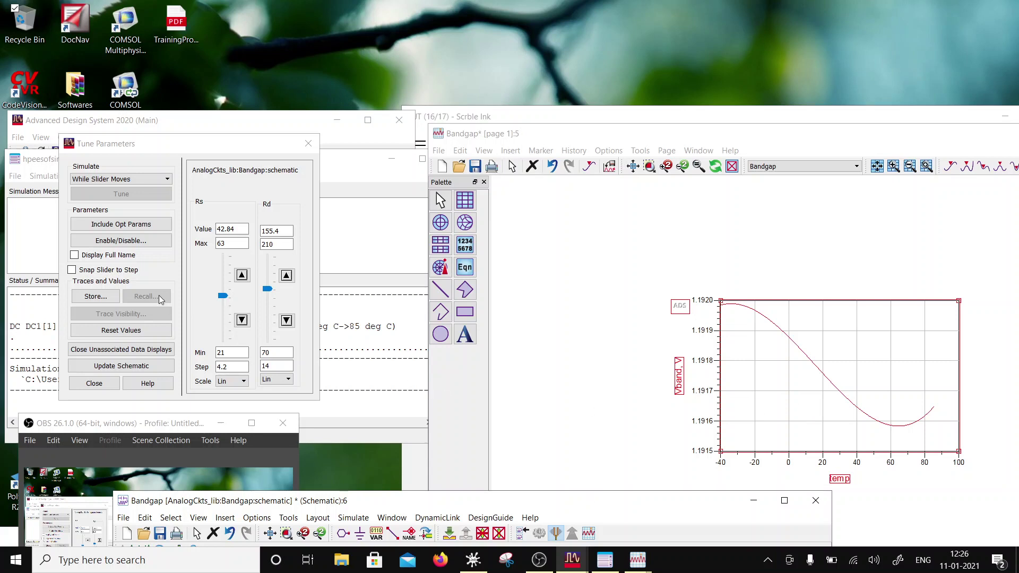
- Tune Rd up through 156.8 to 158.2 and back to 155.4, comparing the Vband curves over temp
{"action": "left_click", "coordinate": [222, 295]}
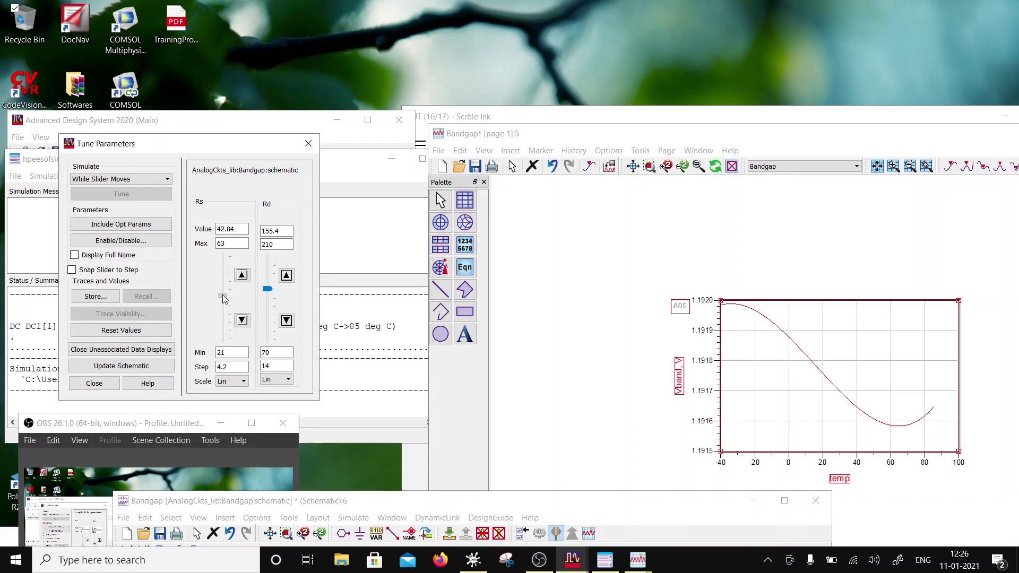
{"action": "left_click", "coordinate": [875, 390]}
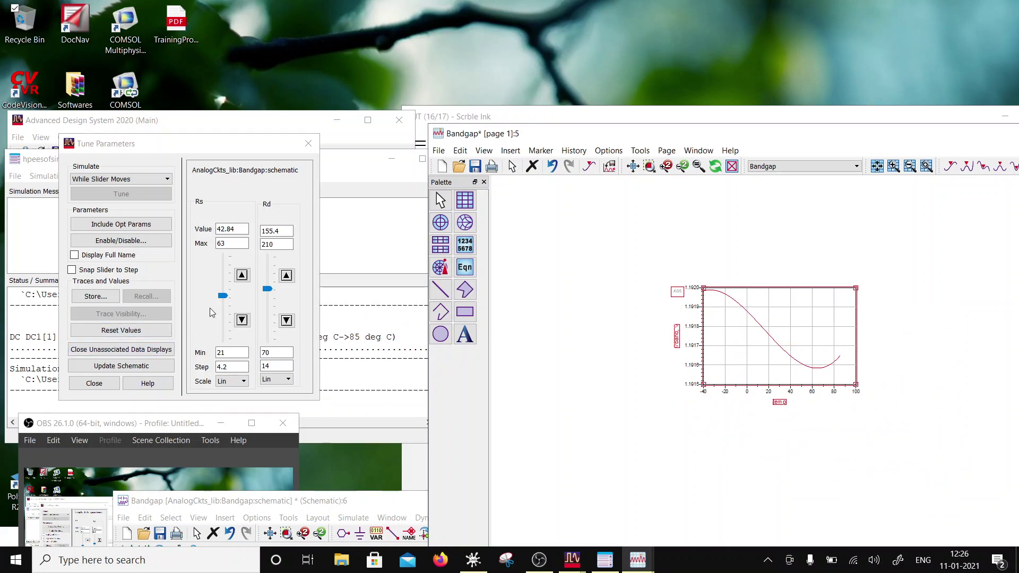
{"action": "left_click", "coordinate": [267, 290]}
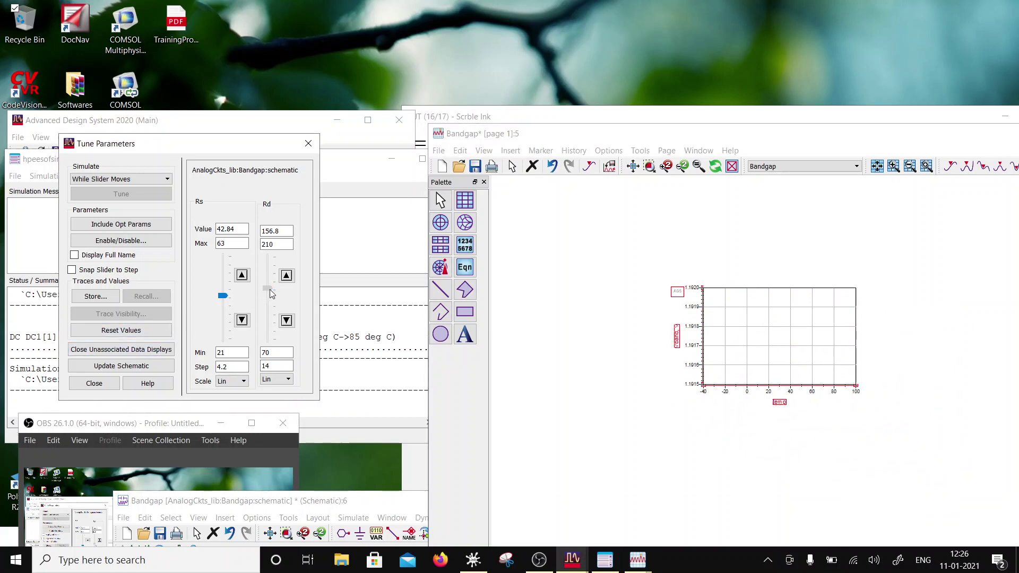
{"action": "scroll", "coordinate": [906, 395], "scroll_direction": "down", "scroll_amount": 3}
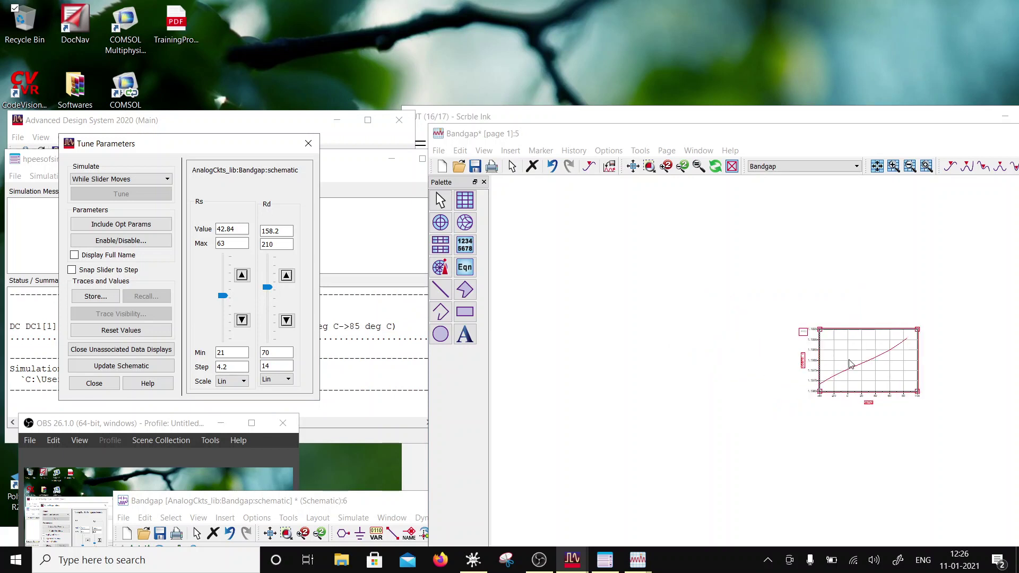
{"action": "scroll", "coordinate": [902, 395], "scroll_direction": "up", "scroll_amount": 4}
{"action": "left_click_drag", "start_coordinate": [911, 395], "coordinate": [748, 370]}
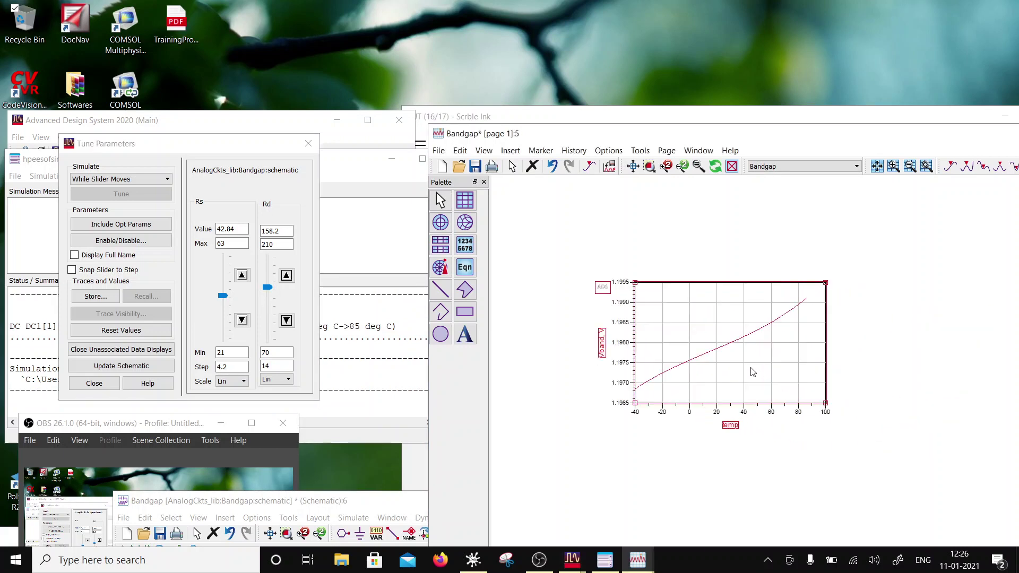
{"action": "left_click_drag", "start_coordinate": [270, 289], "coordinate": [270, 293]}
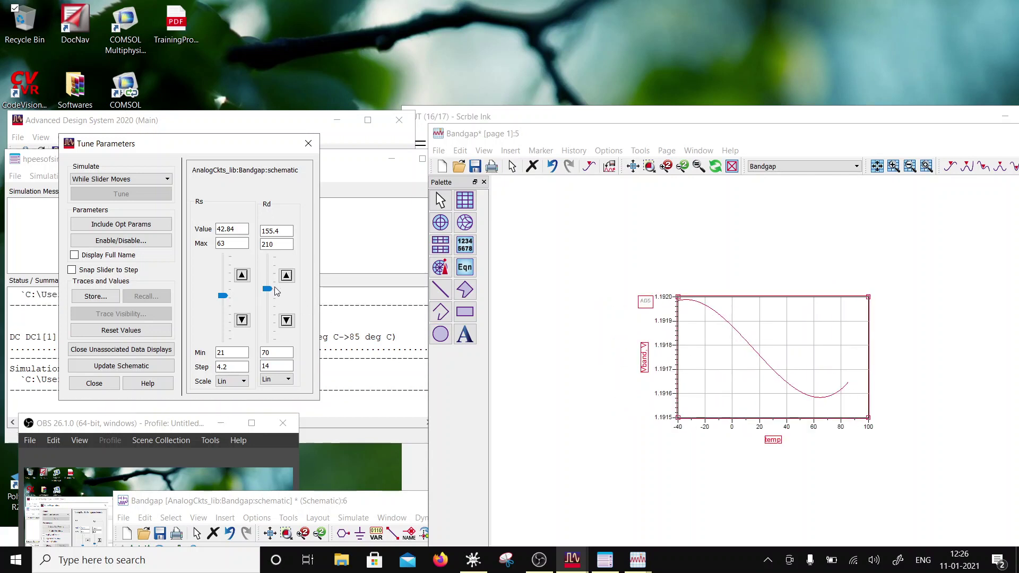
{"action": "left_click_drag", "start_coordinate": [271, 292], "coordinate": [271, 292]}
{"action": "left_click_drag", "start_coordinate": [270, 291], "coordinate": [271, 292]}
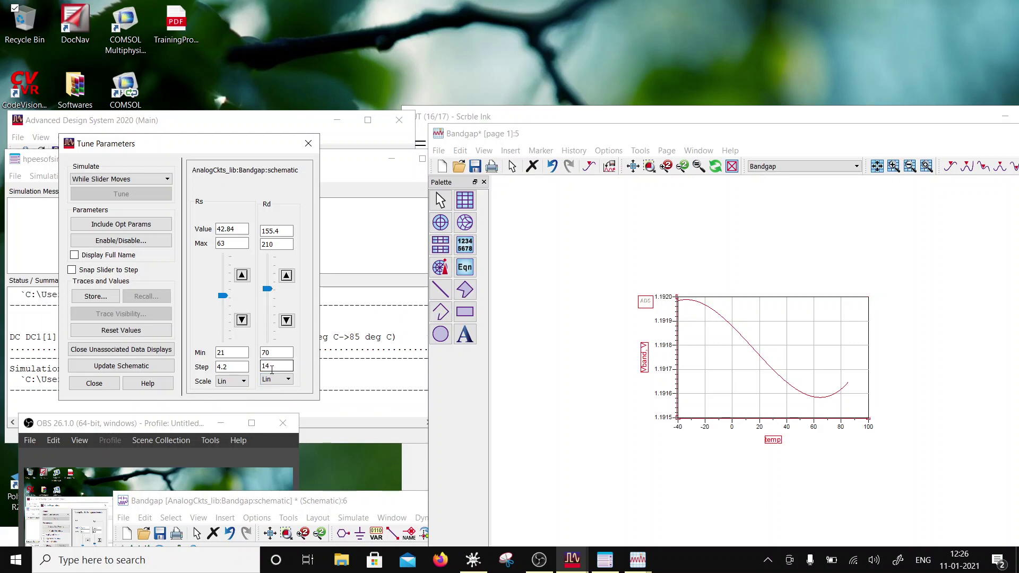
- Set the Rd tuning step to 1, and step Rd up to 157.4 and back down to 155.4
{"action": "double_click", "coordinate": [265, 366]}
{"action": "left_click", "coordinate": [286, 276]}
{"action": "left_click", "coordinate": [286, 275]}
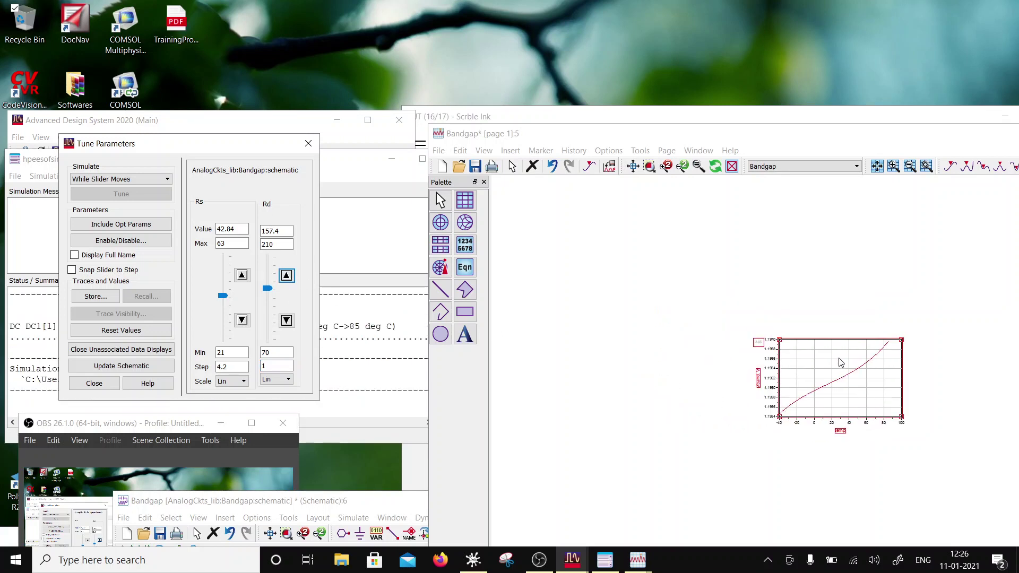
{"action": "left_click", "coordinate": [285, 320]}
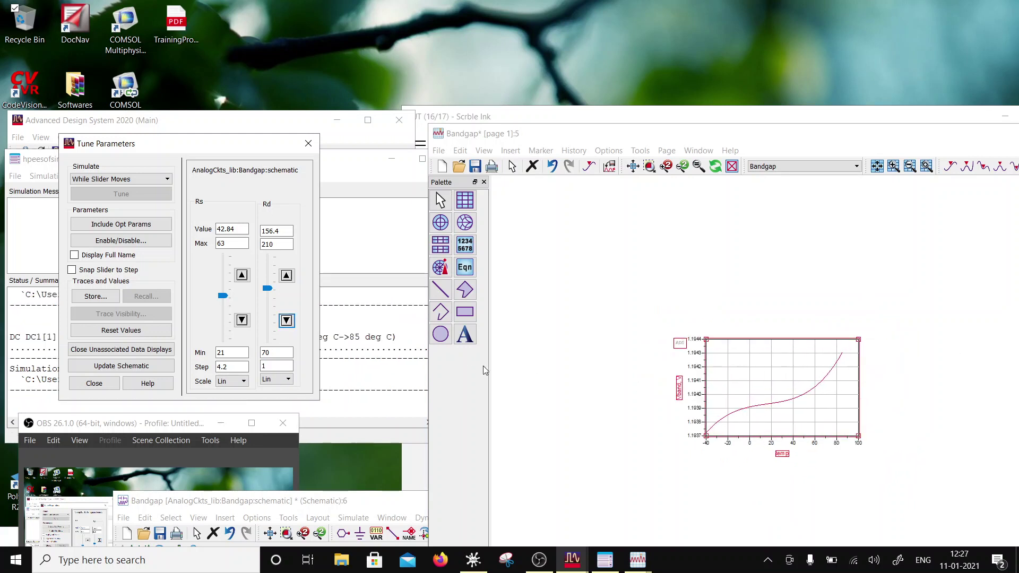
{"action": "left_click", "coordinate": [286, 321]}
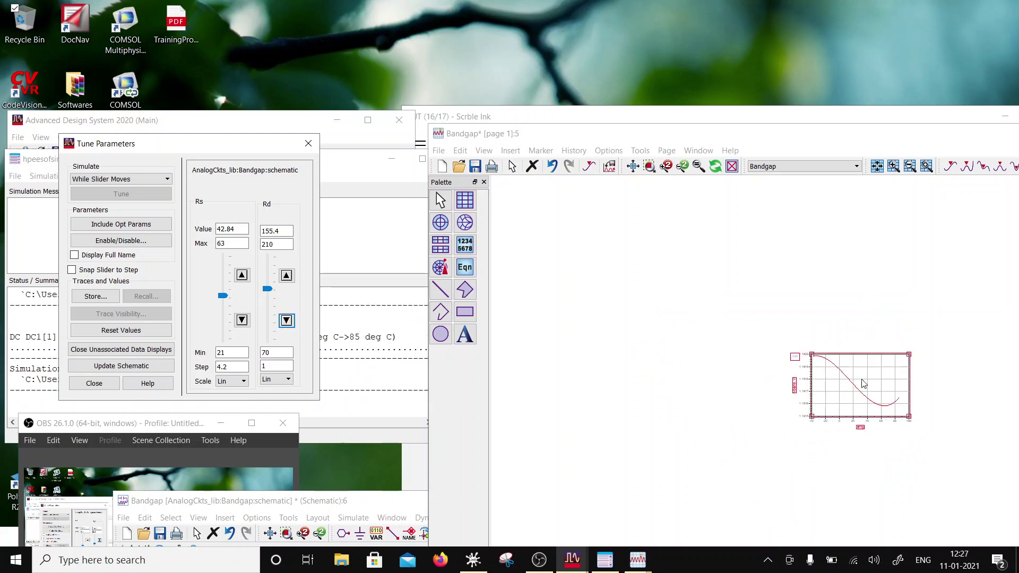
- Set the Rs tuning step to 1, the Rs value to 42 and the Rd value to 155
{"action": "double_click", "coordinate": [227, 367]}
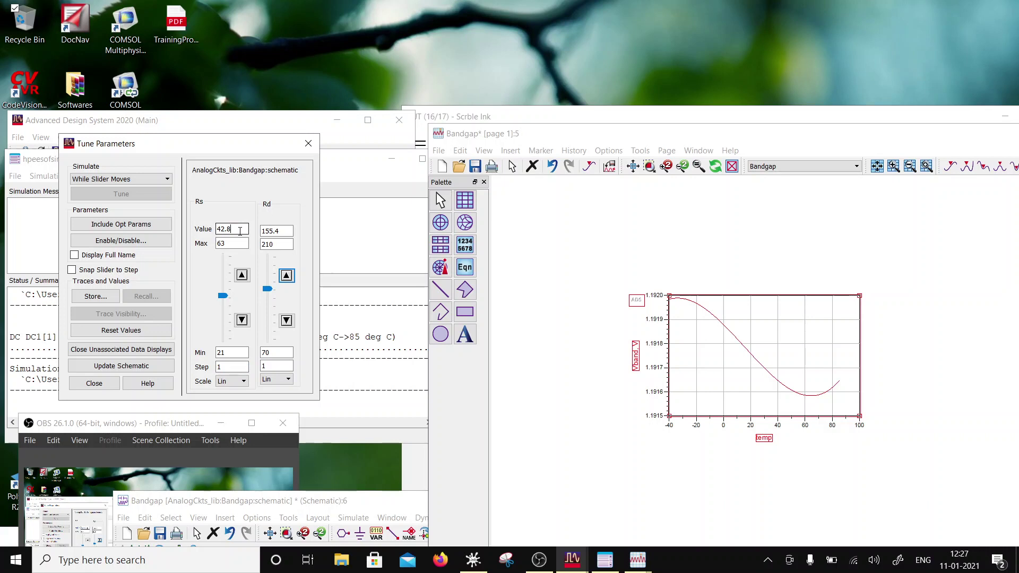
{"action": "left_click", "coordinate": [281, 231]}
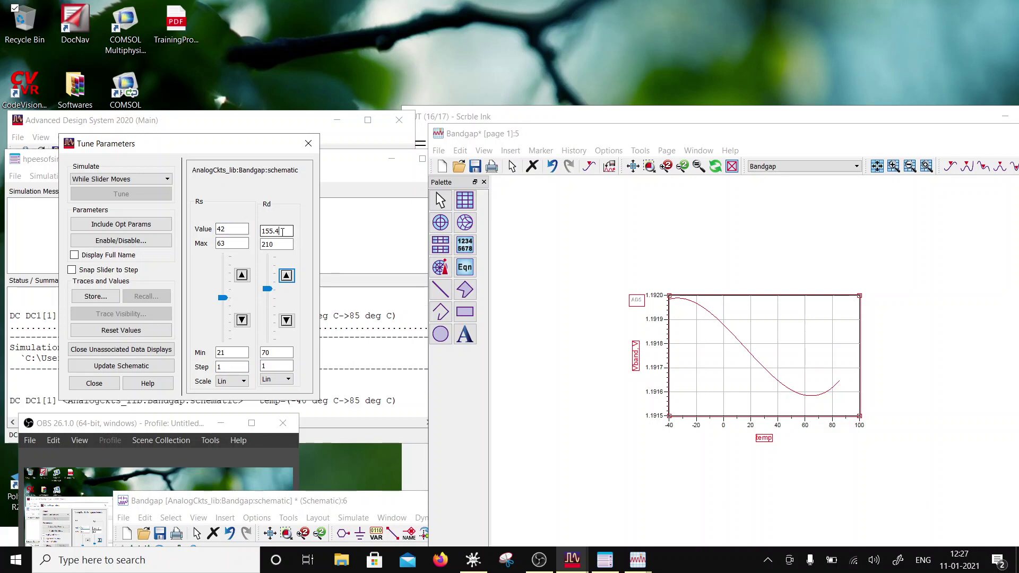
{"action": "key", "text": "BackSpace"}
{"action": "key", "text": "BackSpace"}
{"action": "key", "text": "BackSpace"}
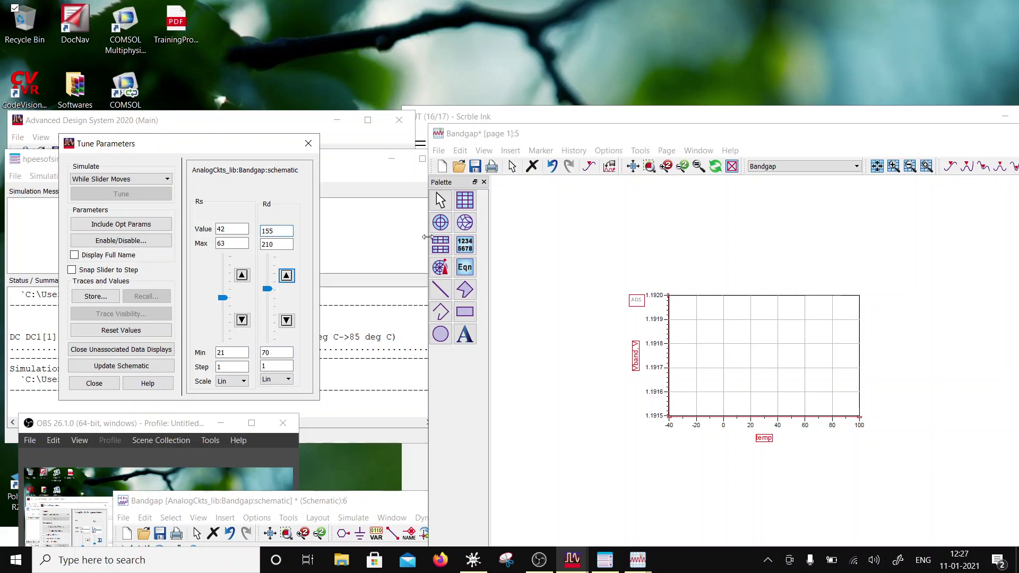
{"action": "left_click", "coordinate": [578, 289]}
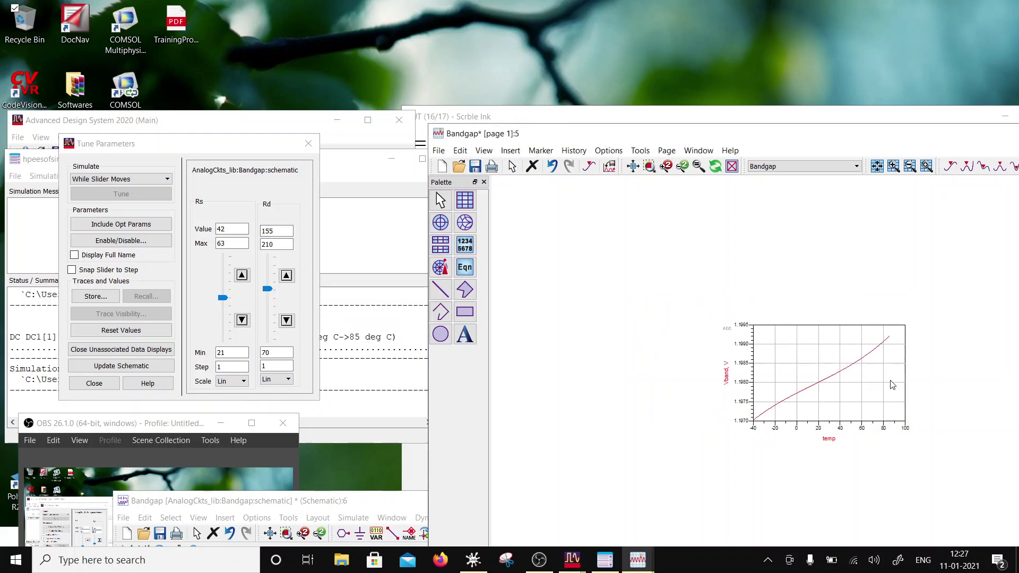
- Set the tuning step of both Rs and Rd to 0.5
{"action": "double_click", "coordinate": [220, 366]}
{"action": "type", "text": "0.5"}
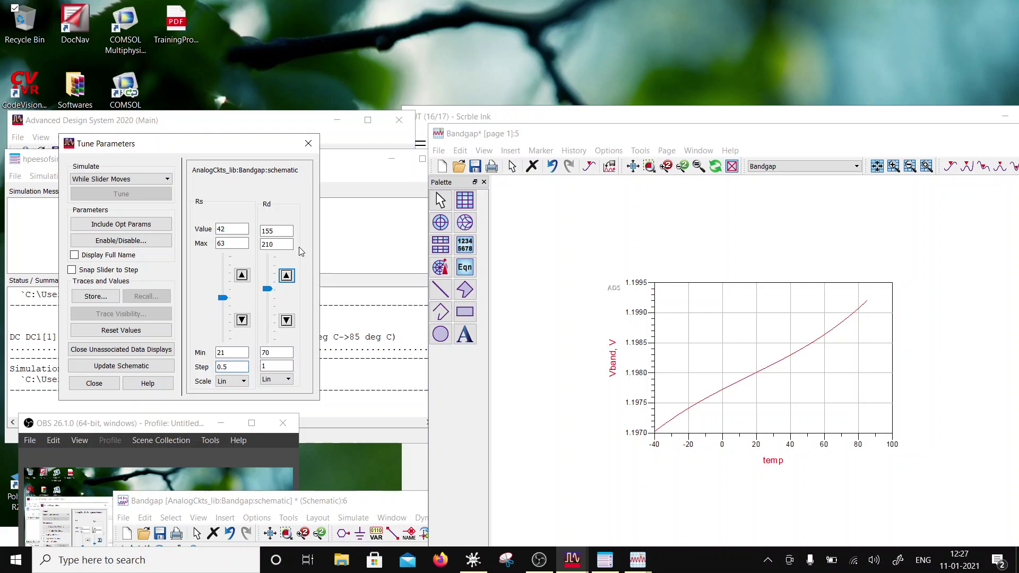
{"action": "left_click", "coordinate": [279, 366]}
{"action": "left_click", "coordinate": [279, 244]}
- Tune Rd up to 155.5 and down in 0.5 steps to 152.5, checking the Vband curve
{"action": "left_click", "coordinate": [286, 276]}
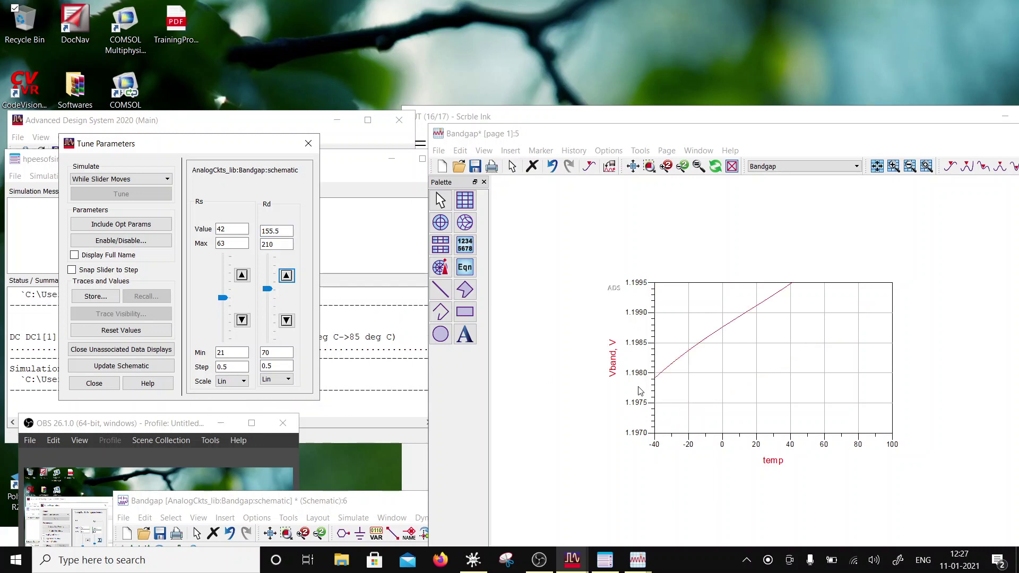
{"action": "left_click", "coordinate": [287, 320]}
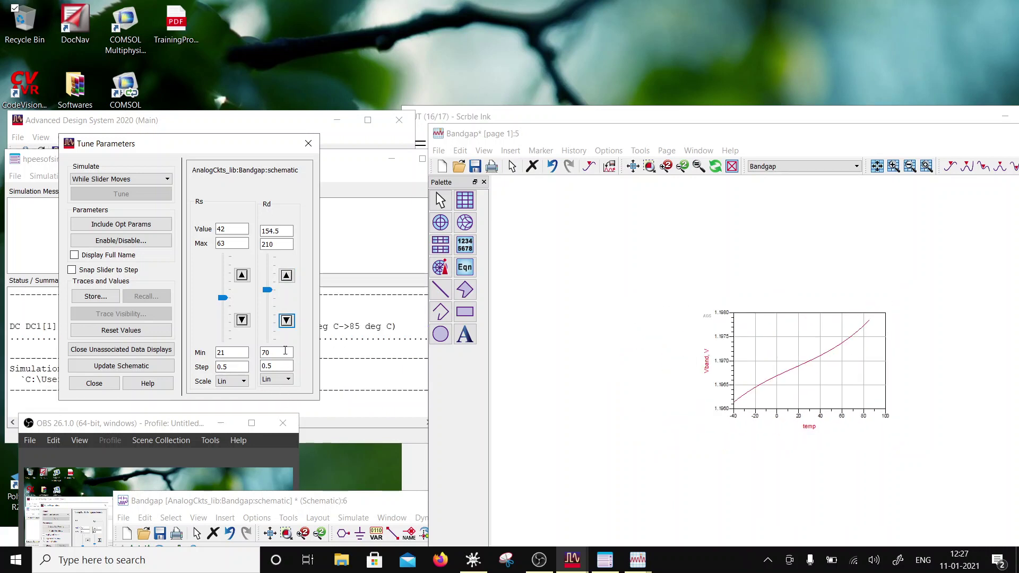
{"action": "left_click", "coordinate": [286, 321]}
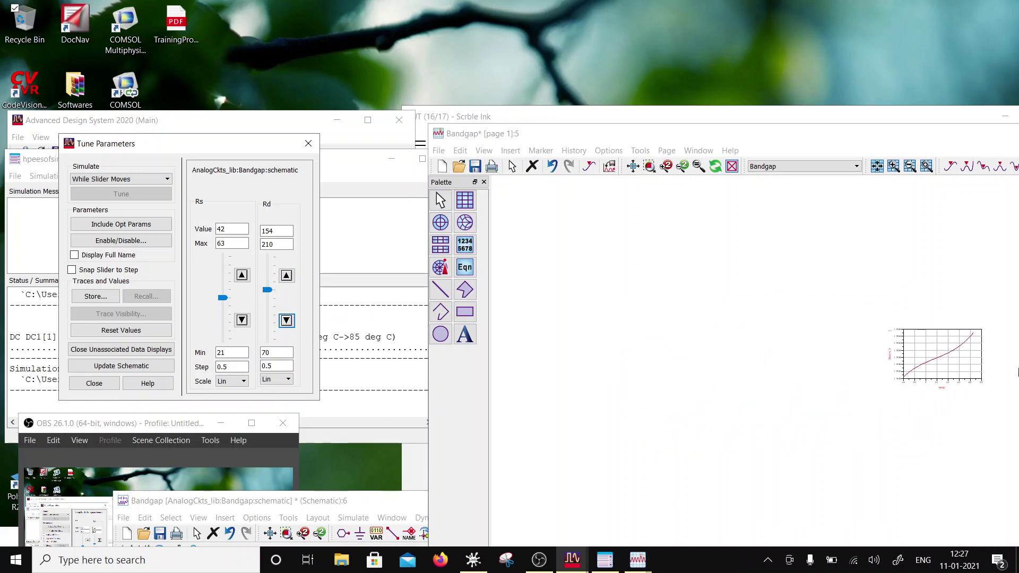
{"action": "left_click", "coordinate": [700, 373]}
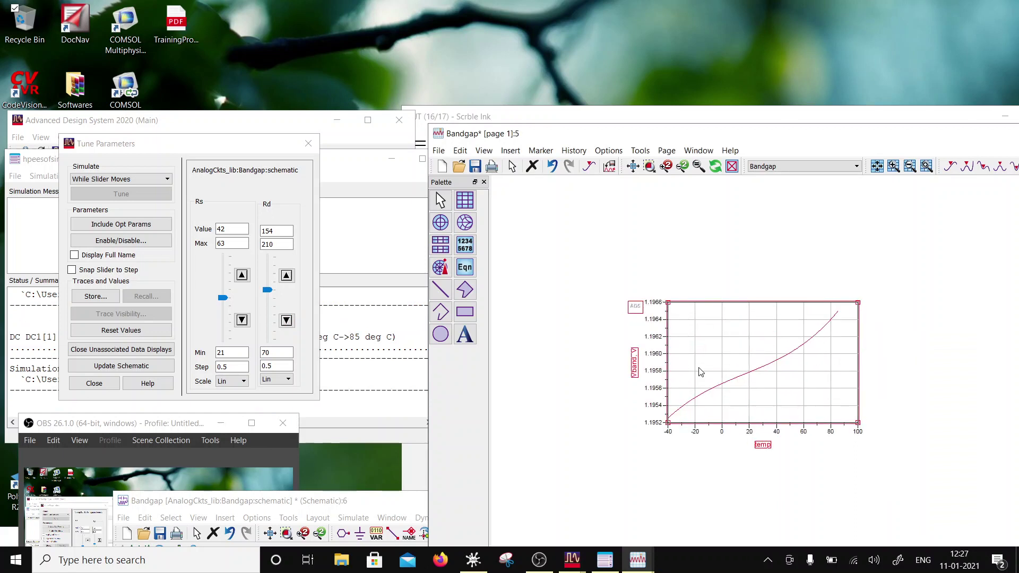
{"action": "left_click", "coordinate": [286, 320]}
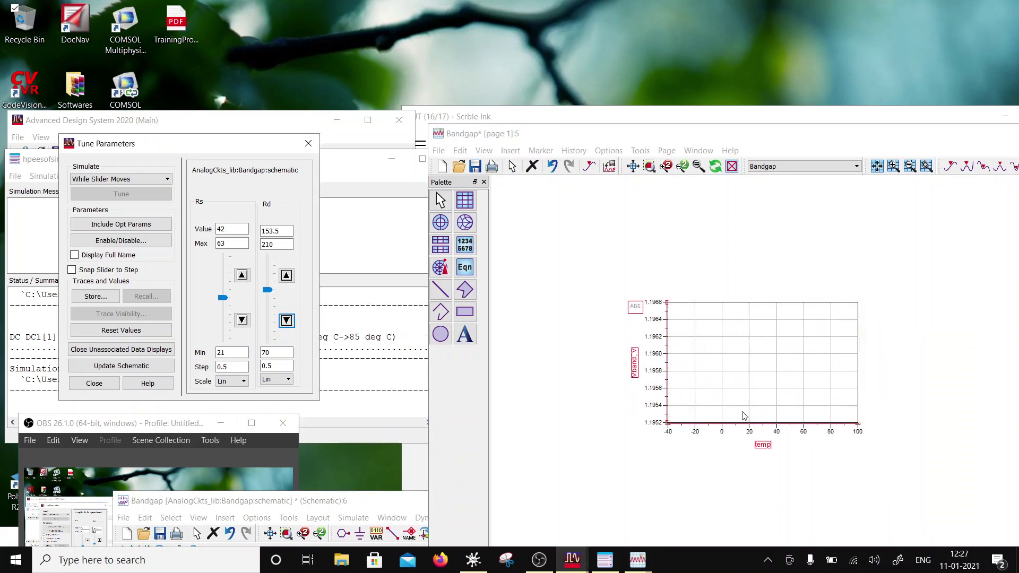
{"action": "left_click", "coordinate": [287, 321]}
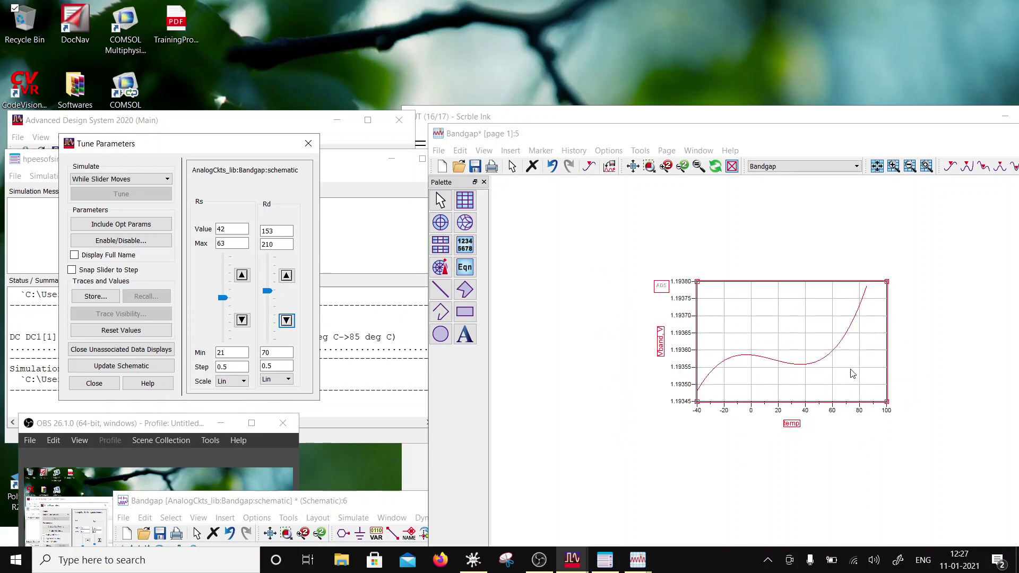
{"action": "left_click", "coordinate": [287, 321]}
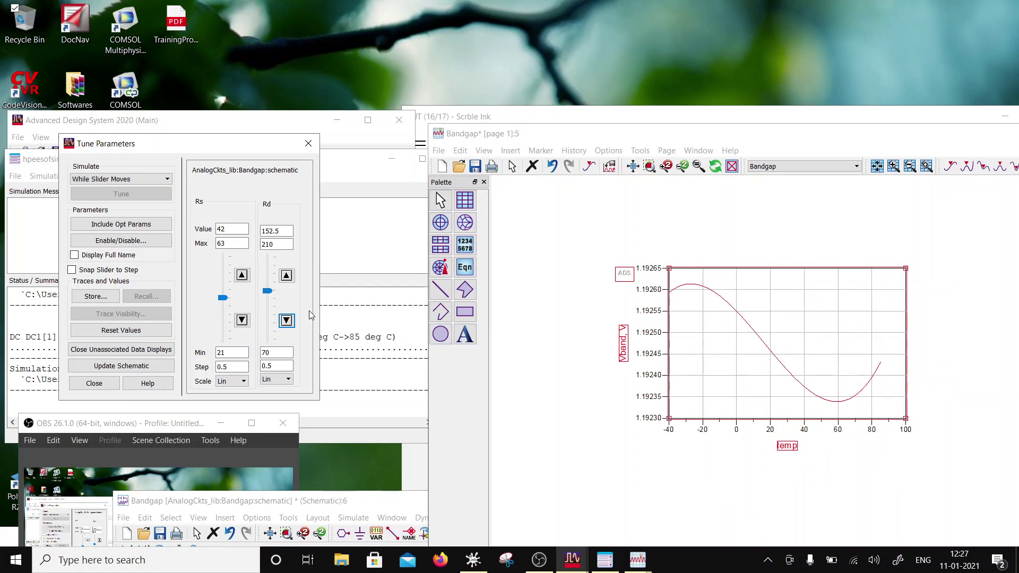
- Try Rs at 42.5 with Rd at 152.5 and 153, and return to Rs 42 and Rd 152.5
{"action": "left_click", "coordinate": [242, 274]}
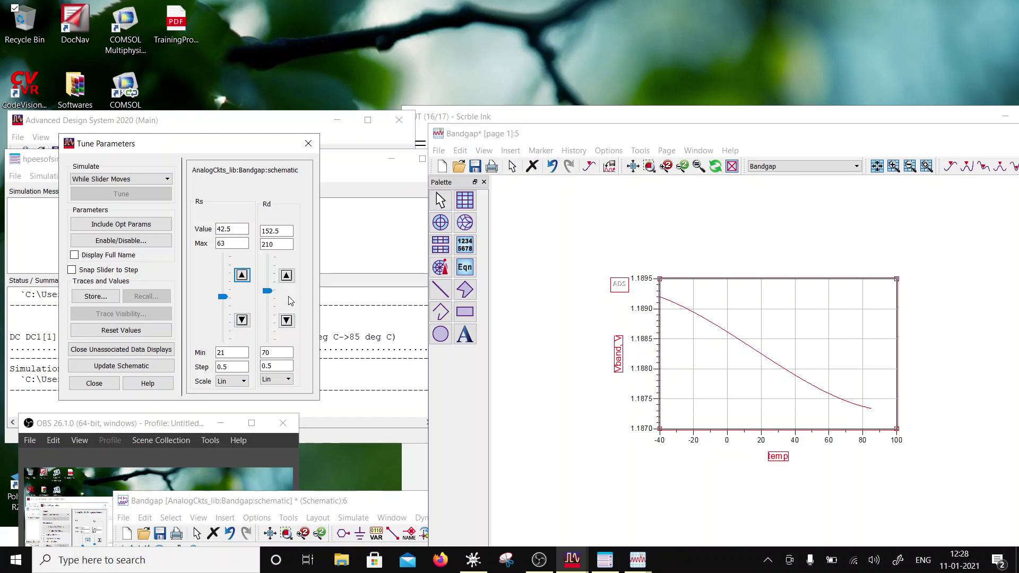
{"action": "left_click", "coordinate": [286, 274]}
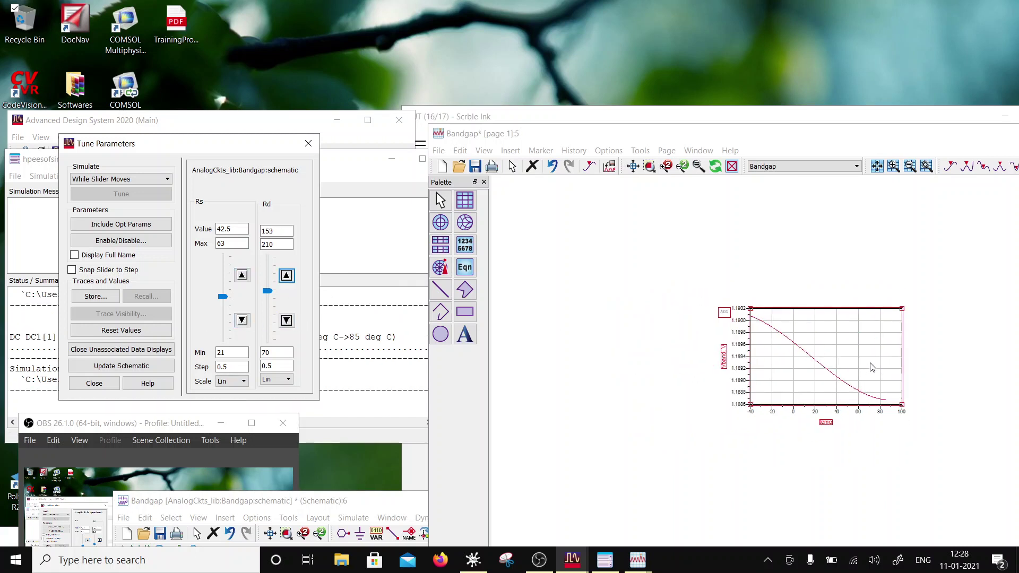
{"action": "left_click", "coordinate": [286, 320]}
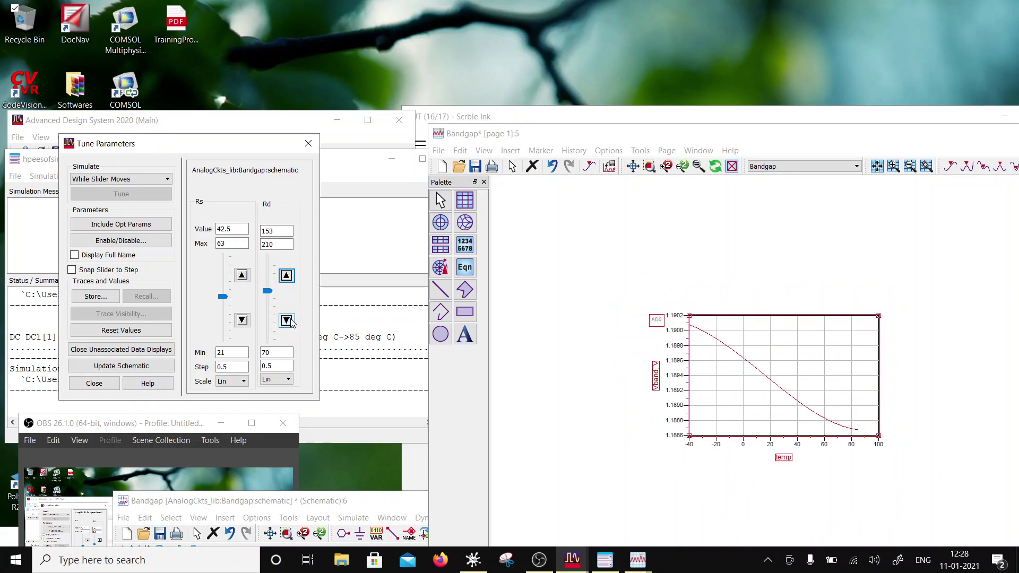
{"action": "left_click", "coordinate": [242, 321]}
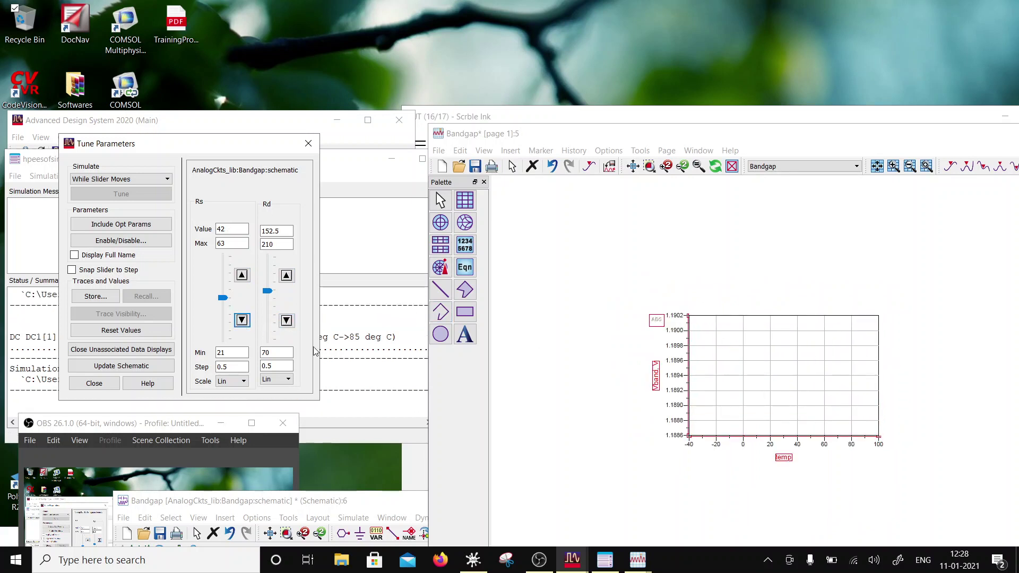
- Try Rs at 41.5 while tuning Rd down in 0.5 steps from 152.5 to 150.5, checking the Vband curve each time
{"action": "left_click", "coordinate": [246, 320]}
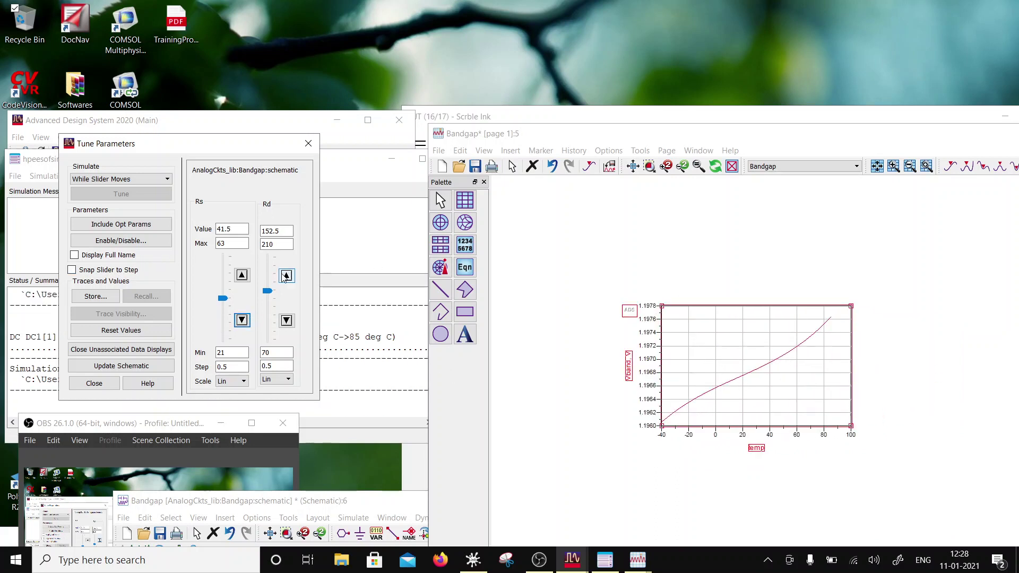
{"action": "left_click", "coordinate": [287, 320]}
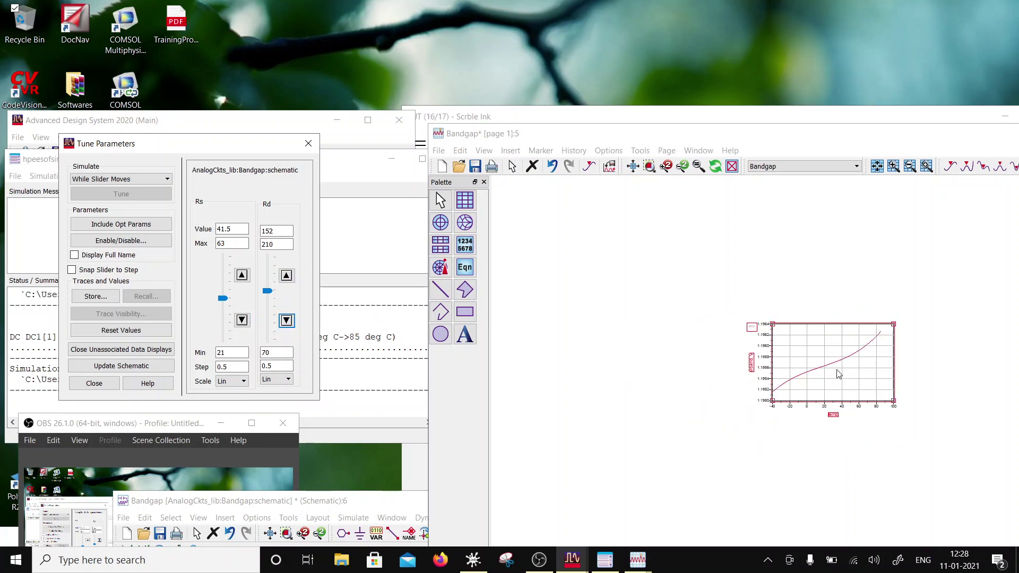
{"action": "left_click", "coordinate": [286, 320]}
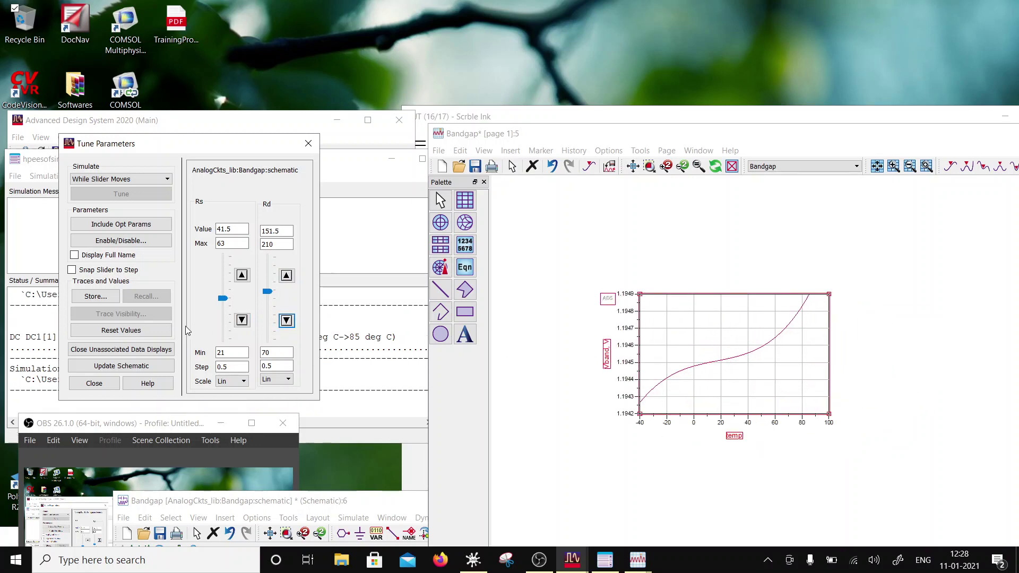
{"action": "left_click", "coordinate": [286, 321]}
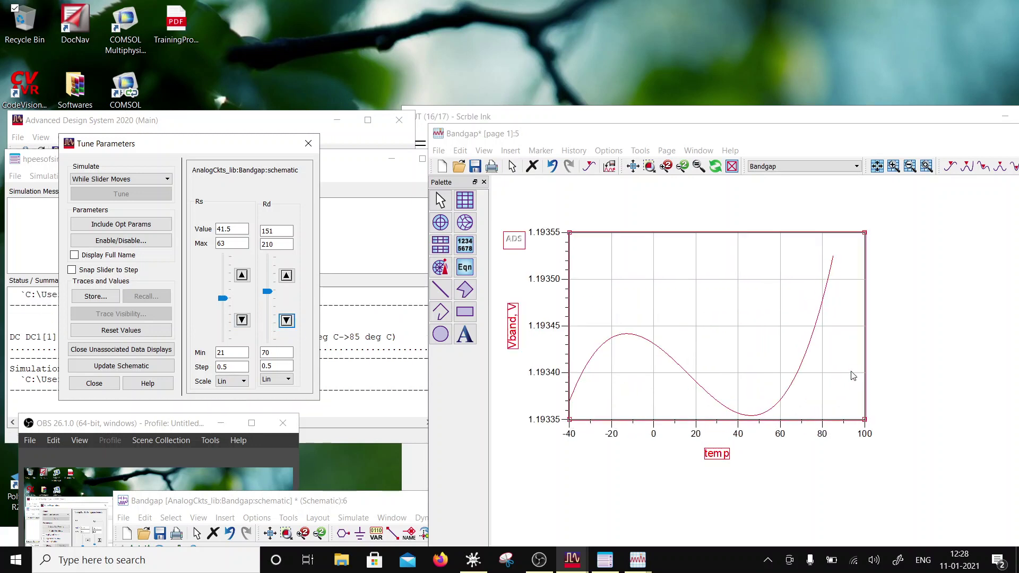
{"action": "left_click", "coordinate": [286, 320]}
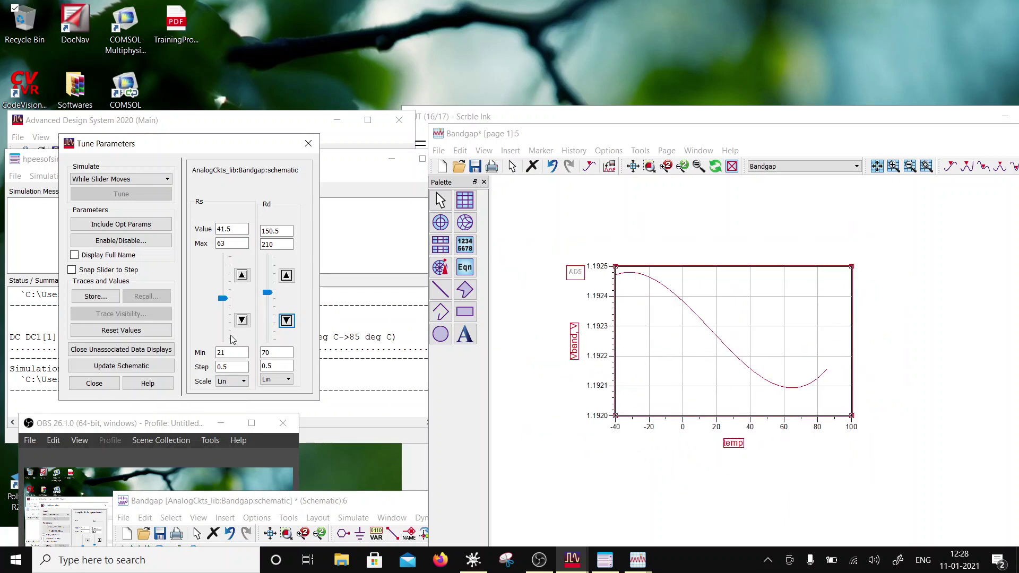
- Try Rs at 42 while tuning Rd up in 0.5 steps to 153, checking the Vband curve
{"action": "left_click", "coordinate": [242, 275]}
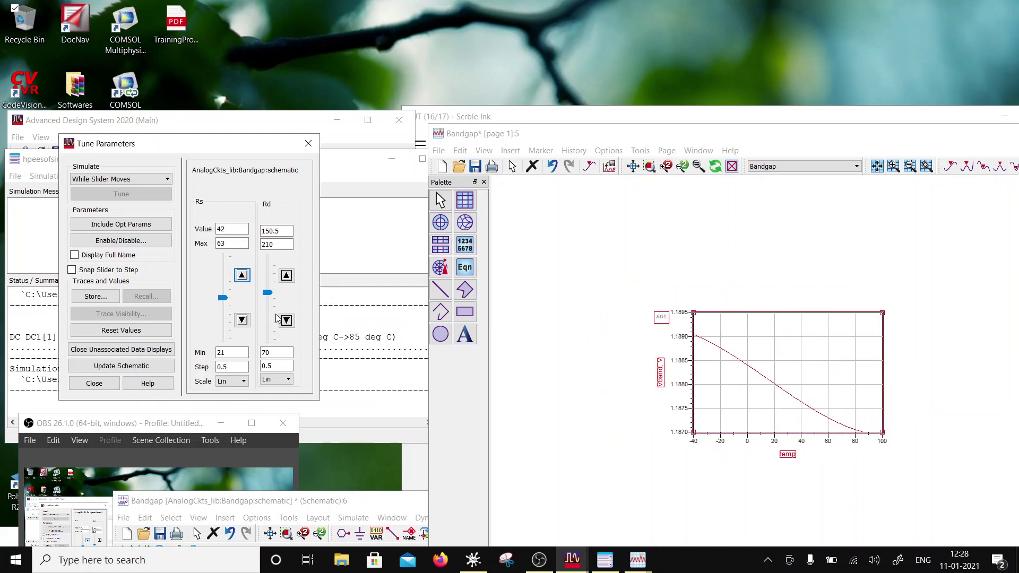
{"action": "left_click", "coordinate": [286, 275]}
{"action": "left_click", "coordinate": [287, 274]}
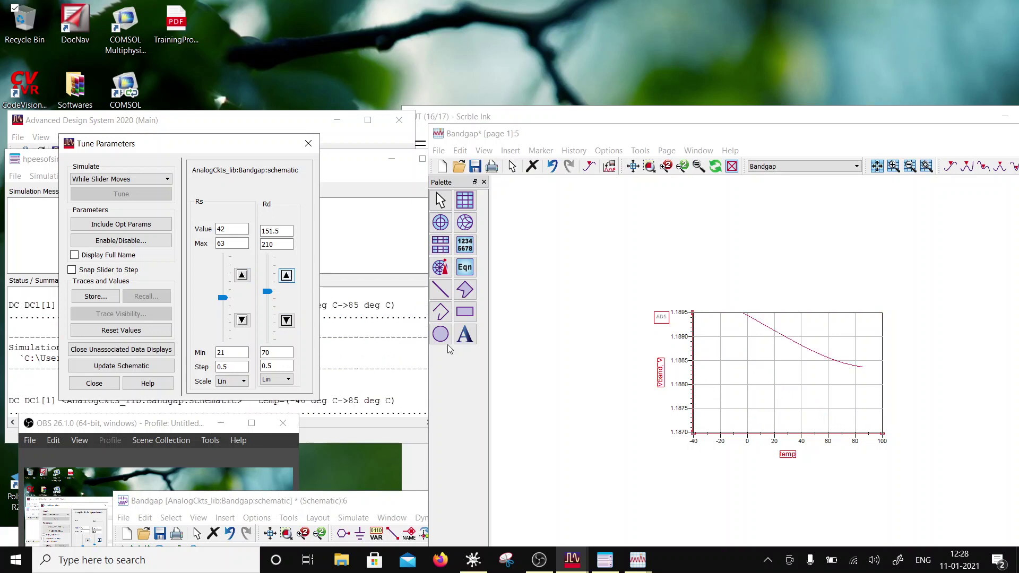
{"action": "left_click", "coordinate": [286, 275]}
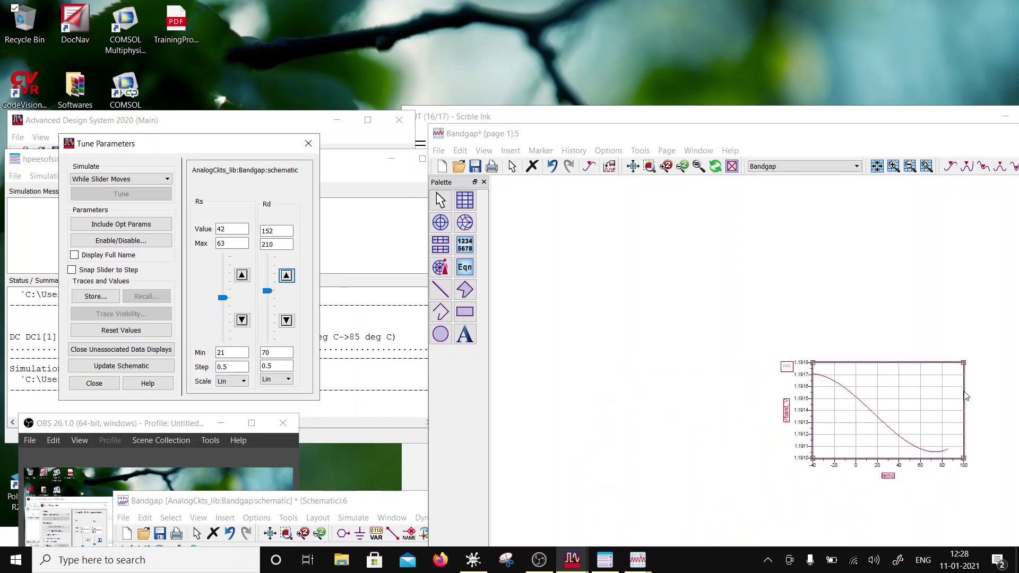
{"action": "left_click", "coordinate": [286, 275]}
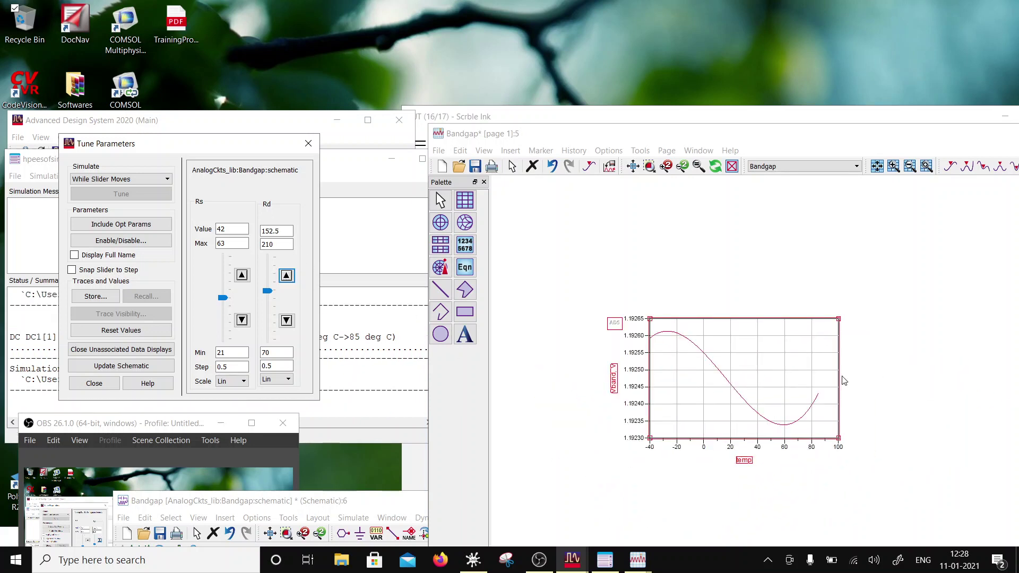
{"action": "left_click", "coordinate": [287, 275]}
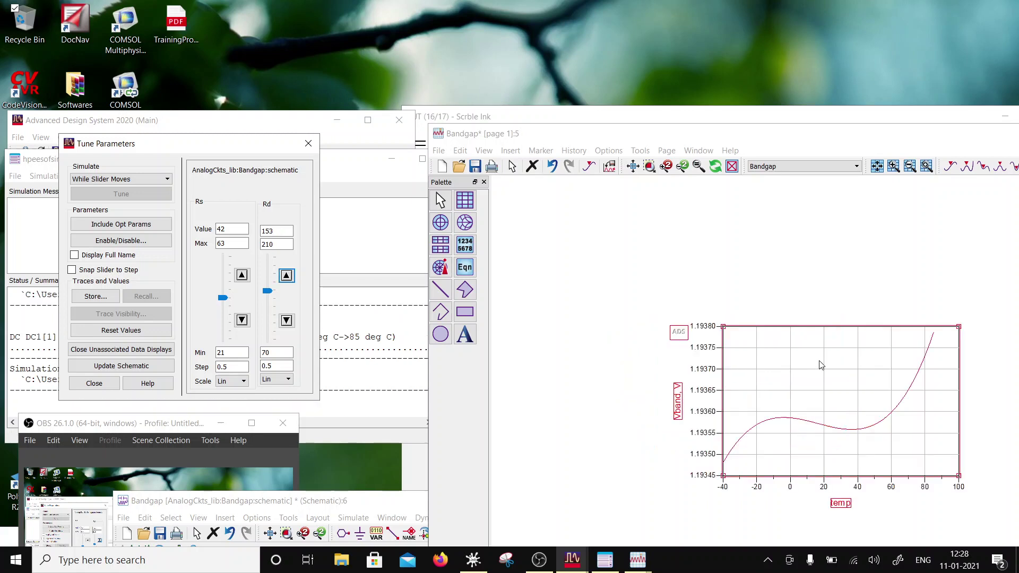
- Try Rs at 41.5, raise it to 42.5, then tune Rd up to 155 and settle on 154.5
{"action": "left_click", "coordinate": [243, 320]}
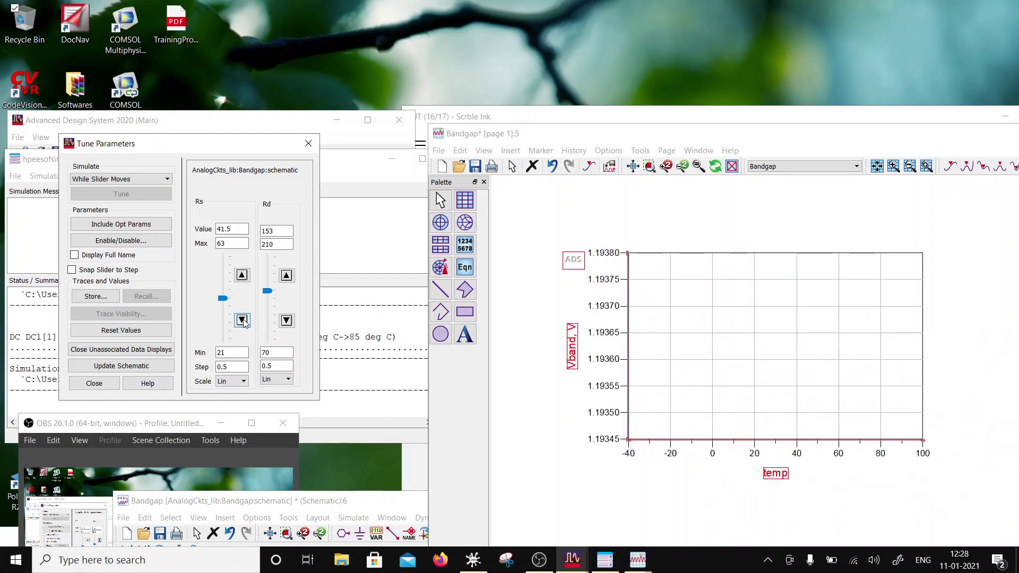
{"action": "left_click", "coordinate": [242, 275]}
{"action": "left_click", "coordinate": [242, 274]}
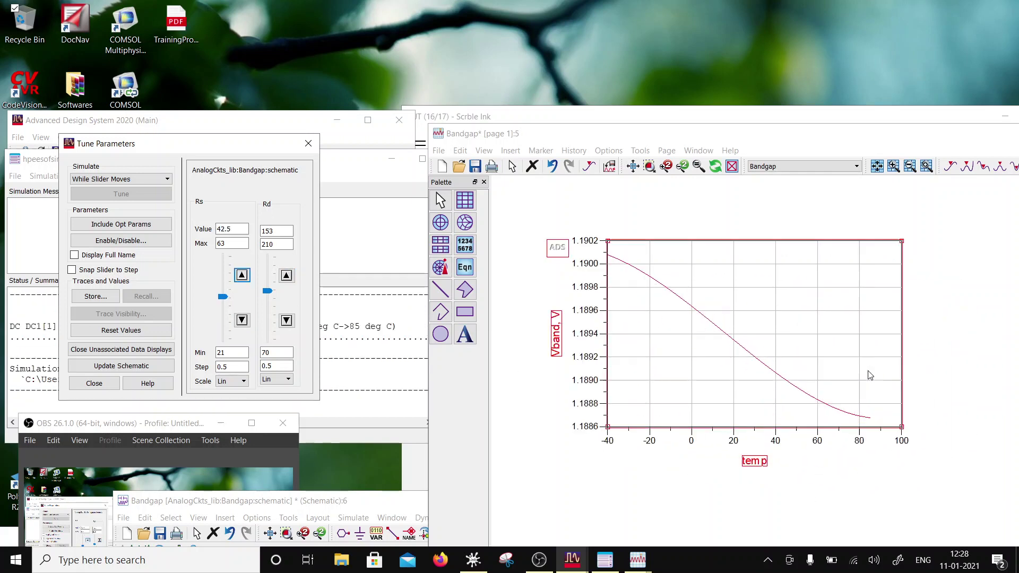
{"action": "left_click", "coordinate": [287, 276]}
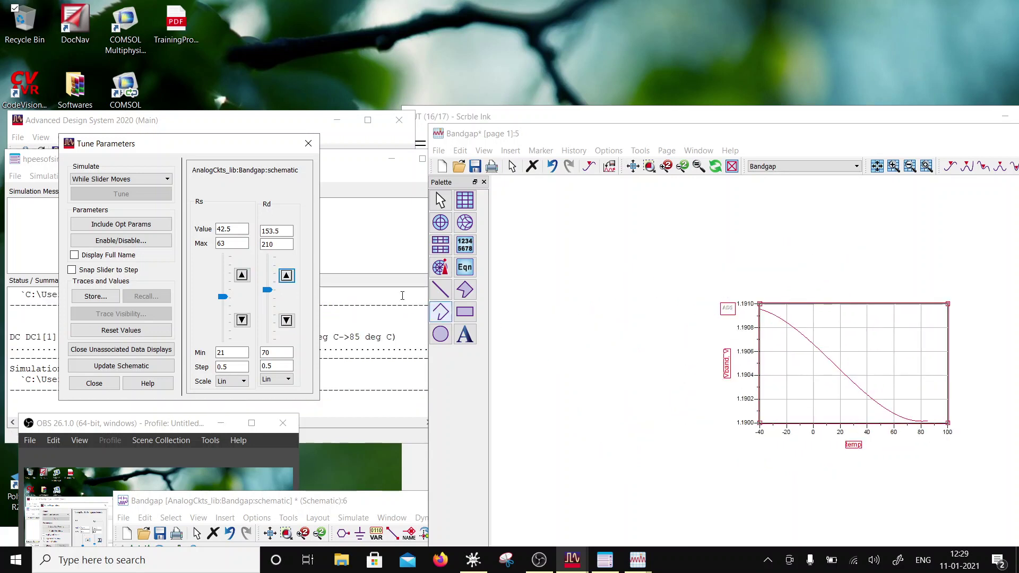
{"action": "left_click", "coordinate": [288, 276]}
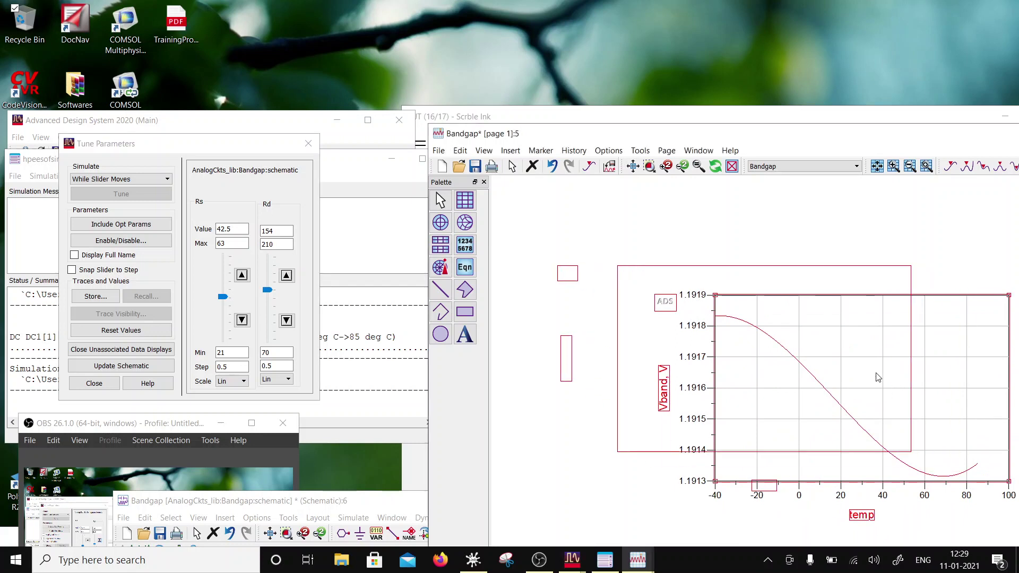
{"action": "left_click", "coordinate": [287, 276]}
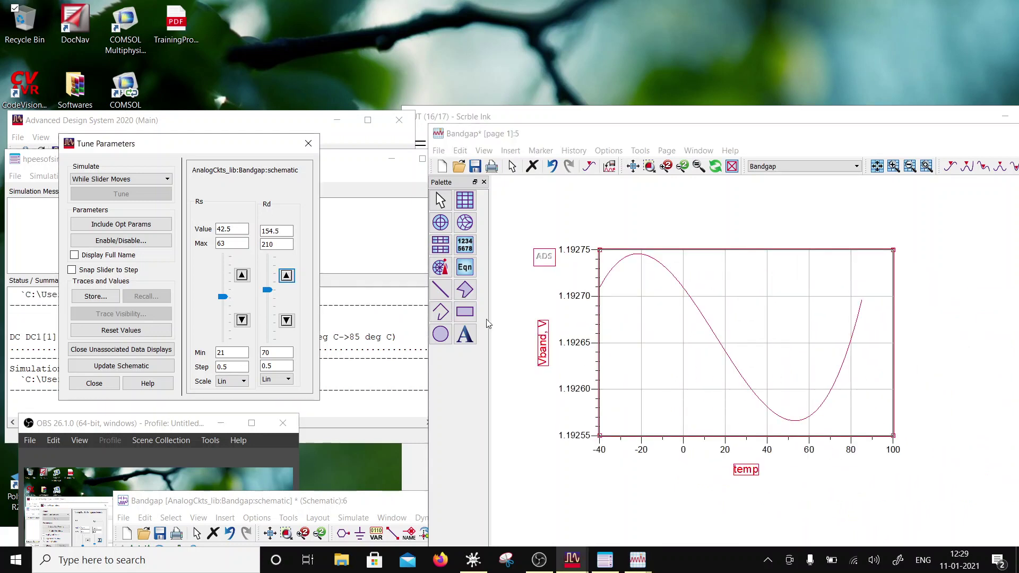
{"action": "left_click", "coordinate": [287, 275]}
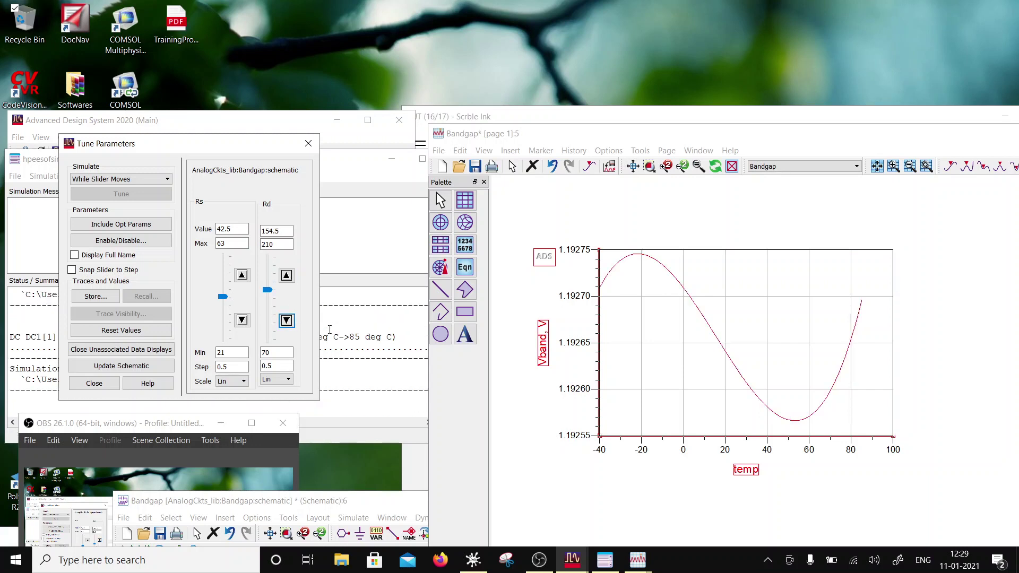
{"action": "left_click", "coordinate": [286, 275]}
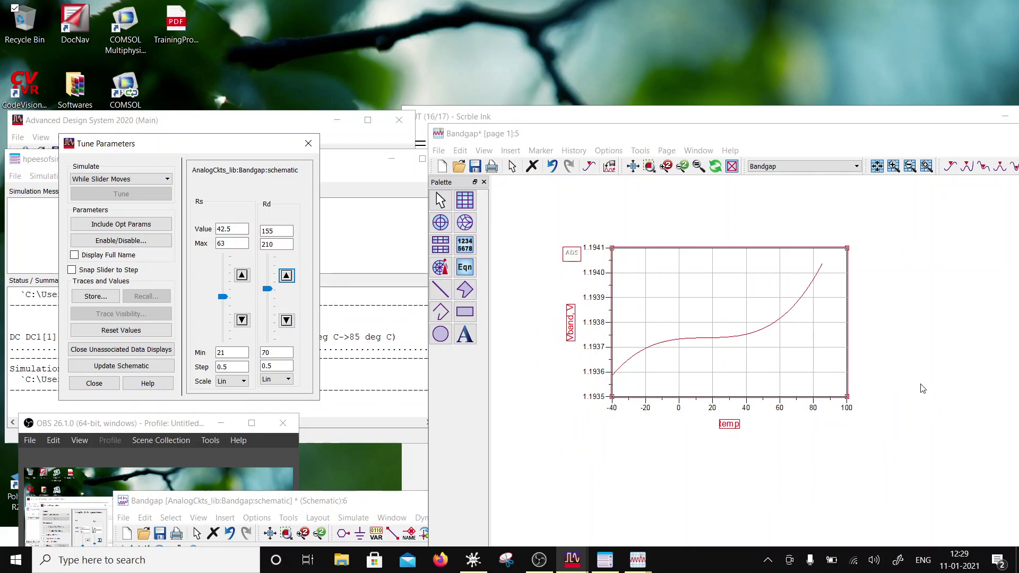
{"action": "left_click", "coordinate": [286, 321]}
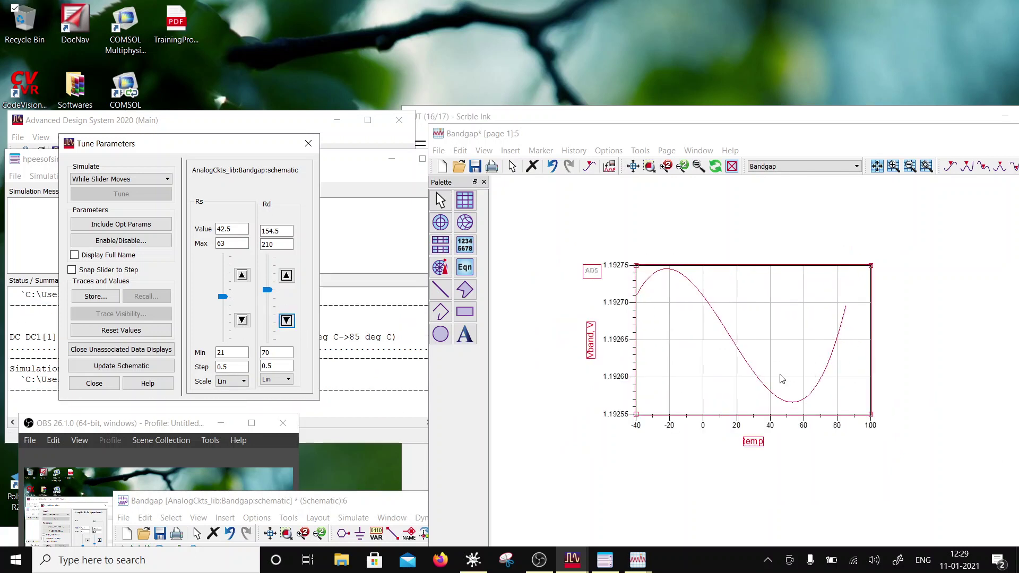
- Deselect the Vband plot and save the Bandgap data display
{"action": "double_click", "coordinate": [741, 350]}
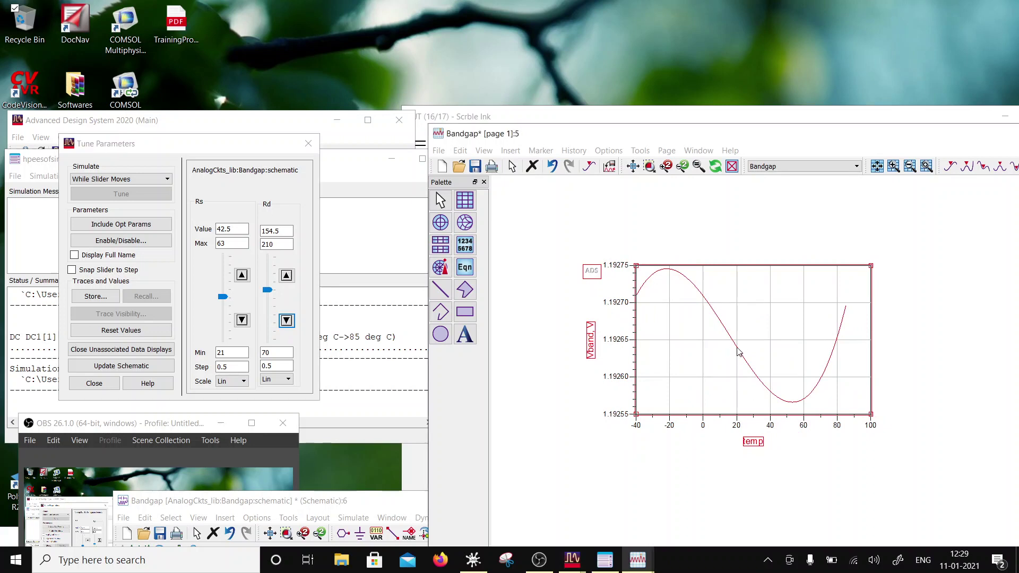
{"action": "left_click", "coordinate": [539, 197]}
{"action": "left_click", "coordinate": [361, 396]}
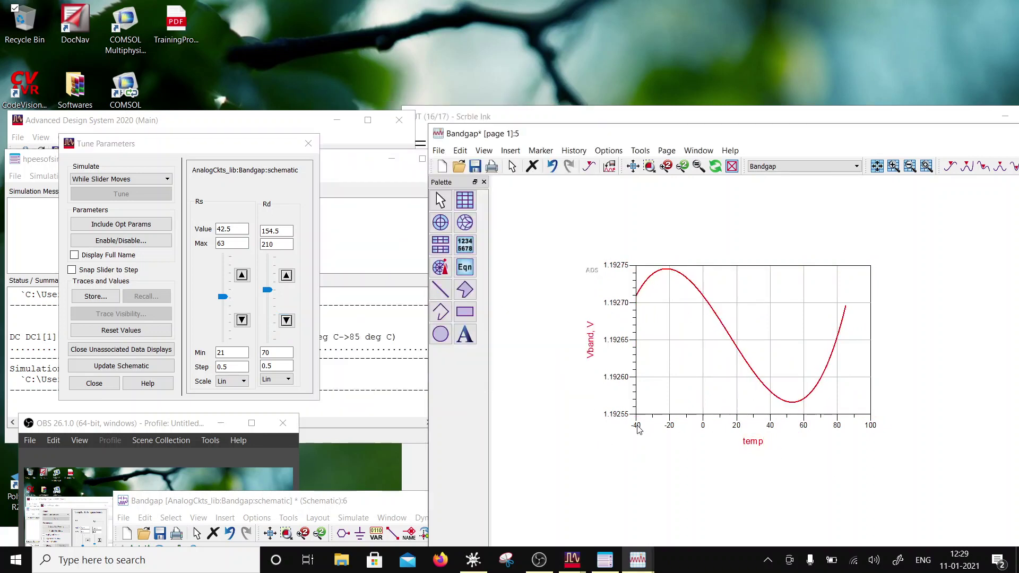
{"action": "left_click", "coordinate": [475, 166]}
- Insert markers on the Vband curve at its peak (temp -22) and its valley (temp 53), and place their readouts side by side
{"action": "left_click", "coordinate": [574, 150]}
{"action": "left_click", "coordinate": [551, 161]}
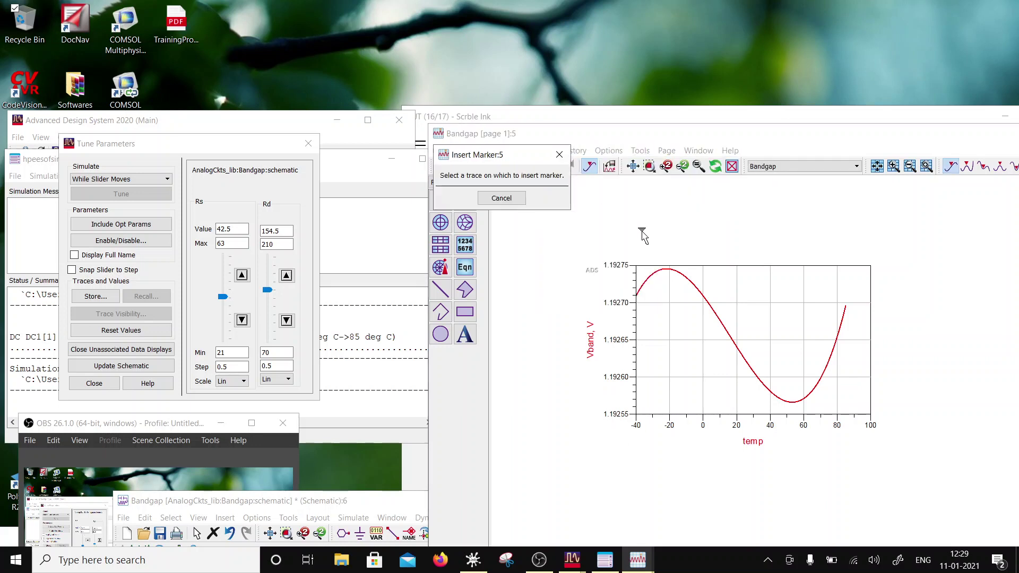
{"action": "left_click", "coordinate": [668, 271]}
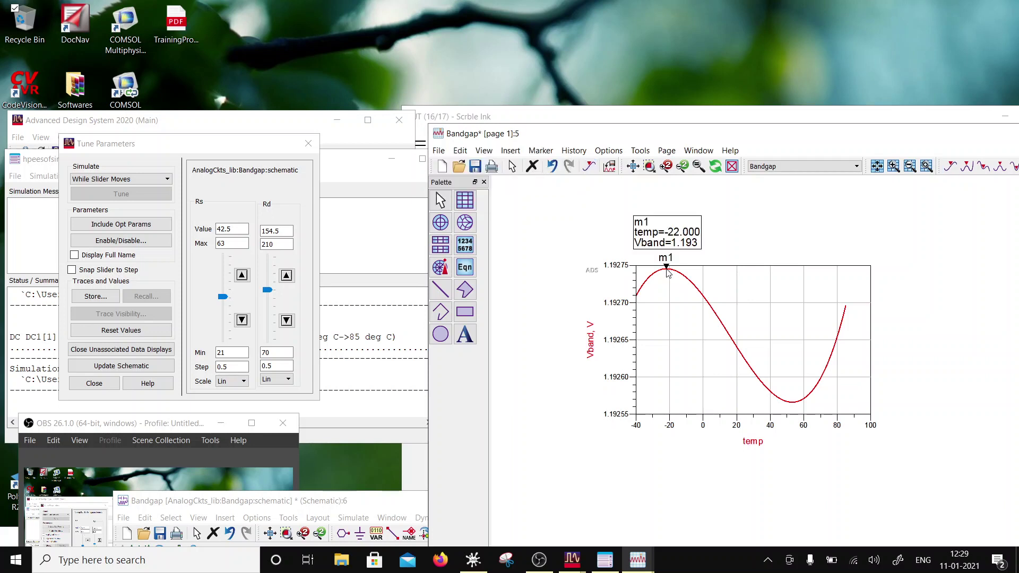
{"action": "left_click", "coordinate": [540, 150]}
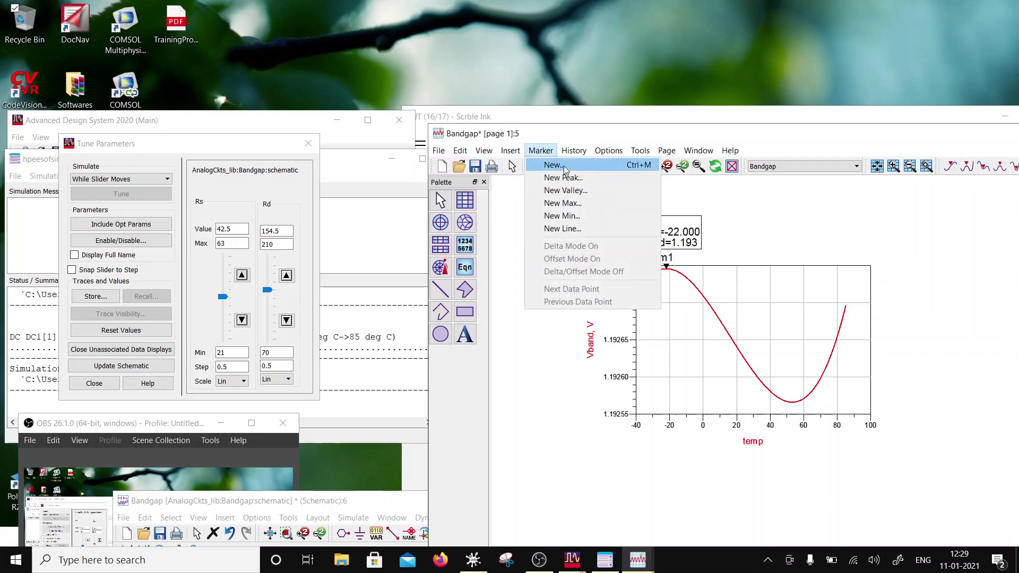
{"action": "left_click", "coordinate": [552, 162]}
{"action": "left_click", "coordinate": [793, 404]}
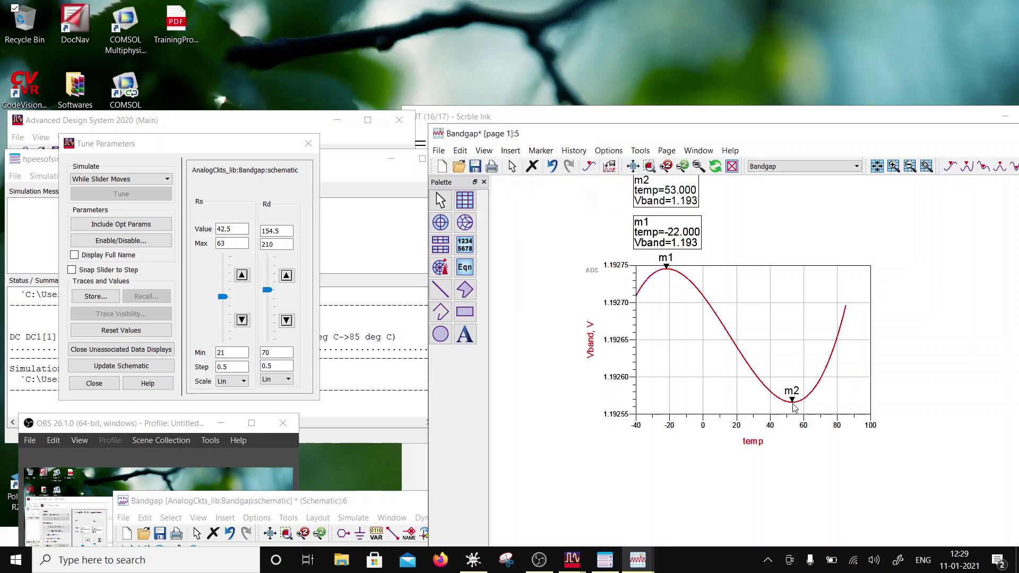
{"action": "mouse_move", "coordinate": [678, 198]}
{"action": "left_mouse_down"}
{"action": "mouse_move", "coordinate": [796, 233]}
{"action": "mouse_move", "coordinate": [730, 249]}
{"action": "left_mouse_up"}
- Set the number format of the peak marker m1 to Engineering
{"action": "double_click", "coordinate": [667, 231]}
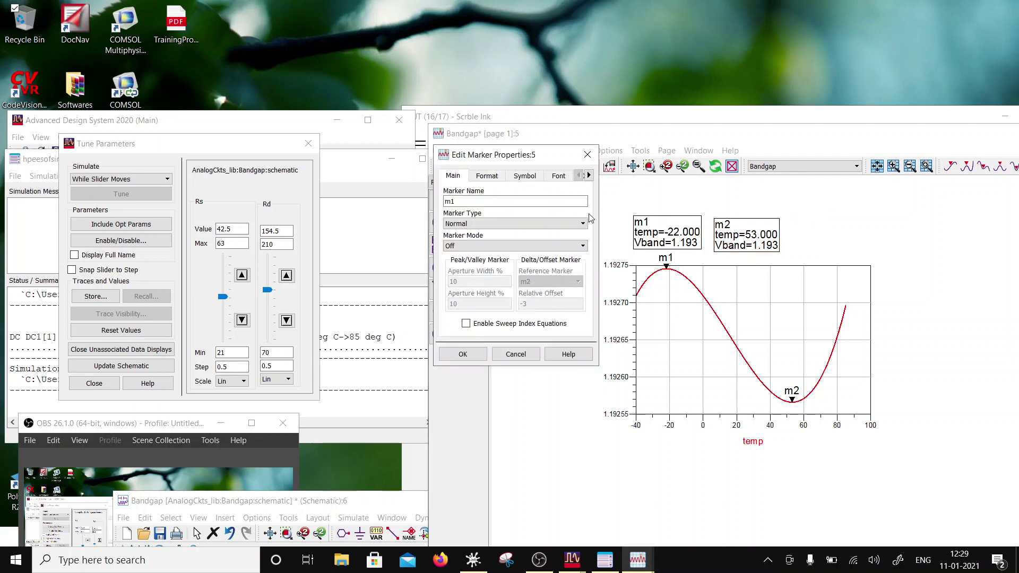
{"action": "left_click", "coordinate": [494, 176]}
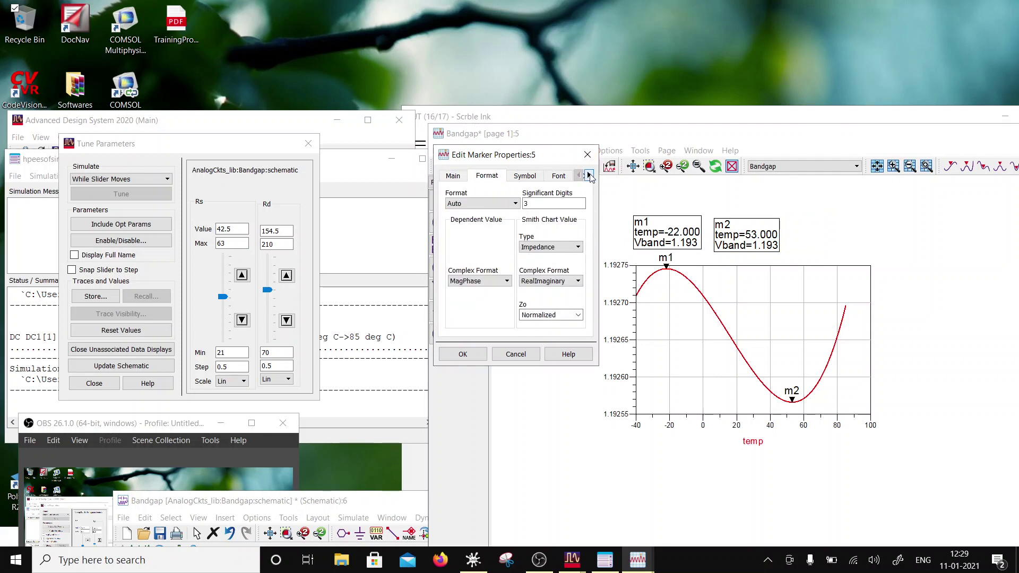
{"action": "left_click", "coordinate": [590, 176]}
{"action": "left_click", "coordinate": [588, 155]}
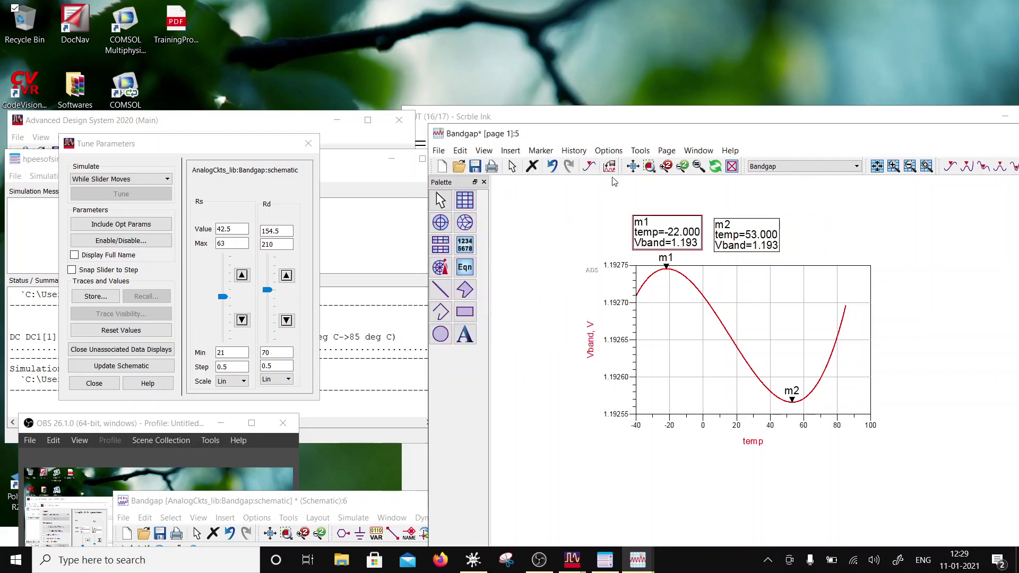
{"action": "double_click", "coordinate": [678, 221]}
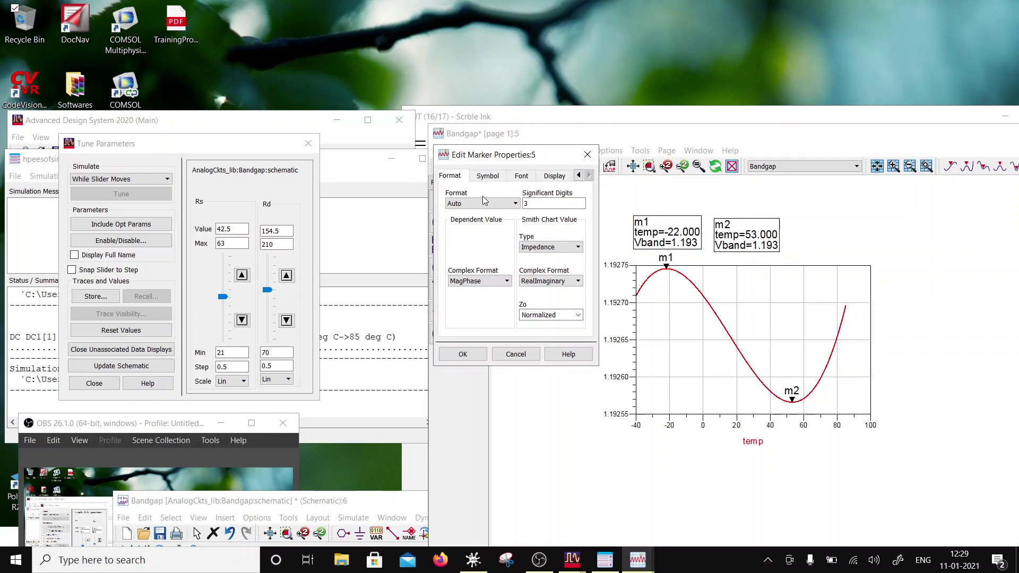
{"action": "left_click", "coordinate": [483, 203]}
{"action": "left_click", "coordinate": [461, 247]}
{"action": "left_click", "coordinate": [464, 354]}
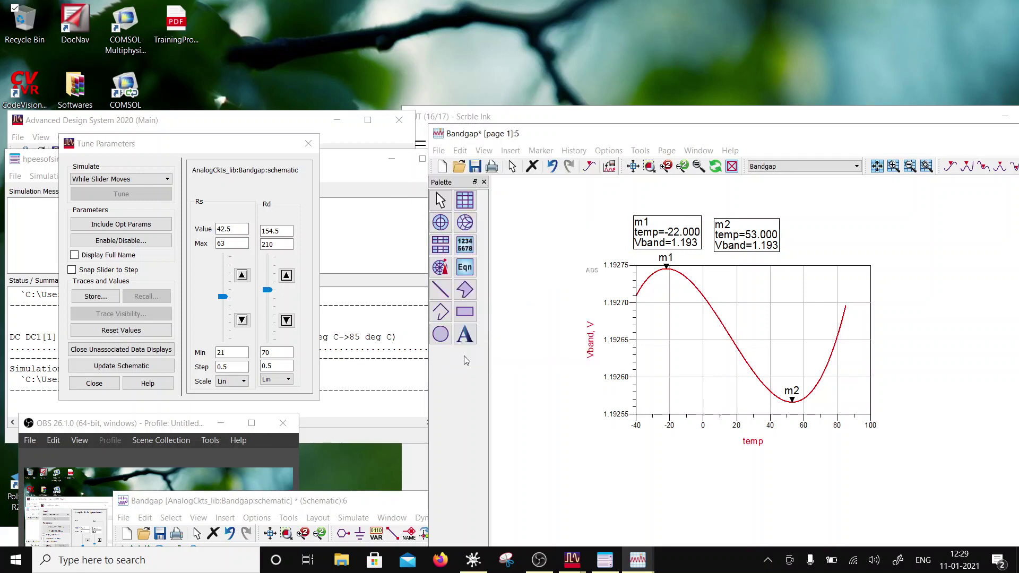
- Move the m2 readout slightly away from m1 and set the valley marker's number format to Engineering
{"action": "left_click_drag", "start_coordinate": [749, 242], "coordinate": [764, 241]}
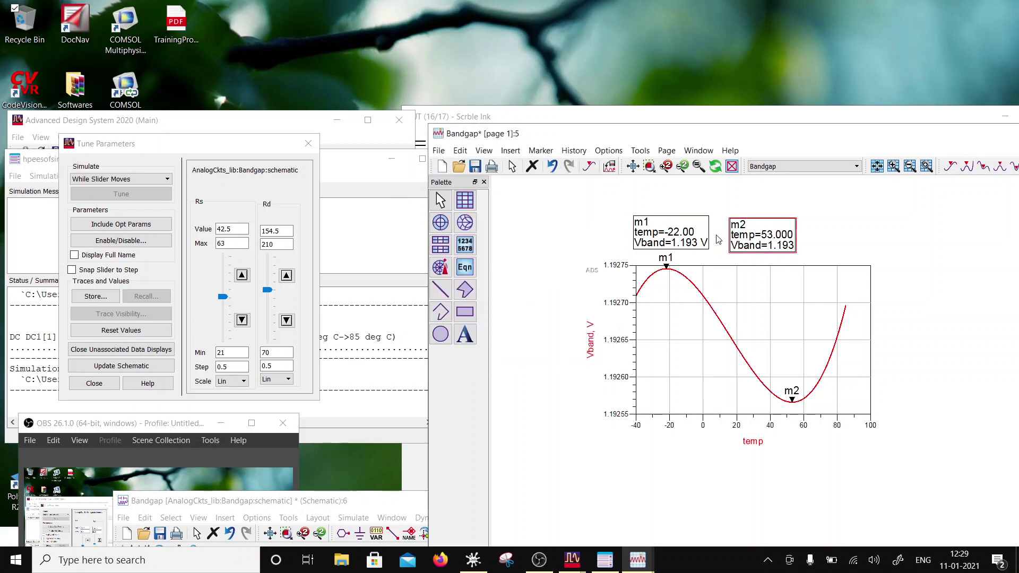
{"action": "double_click", "coordinate": [764, 240]}
{"action": "left_click", "coordinate": [481, 203]}
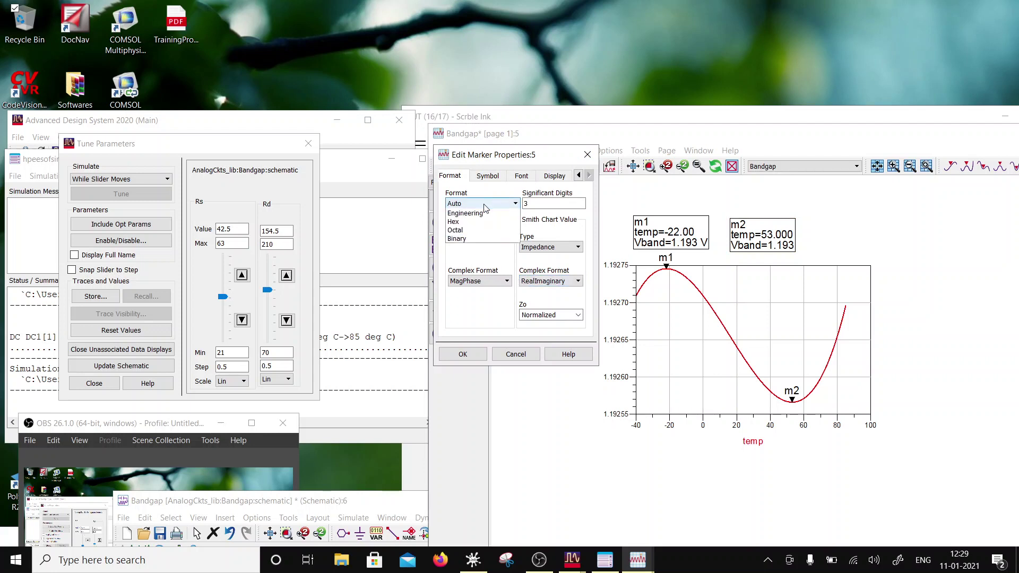
{"action": "left_click", "coordinate": [477, 247]}
{"action": "left_click", "coordinate": [462, 354]}
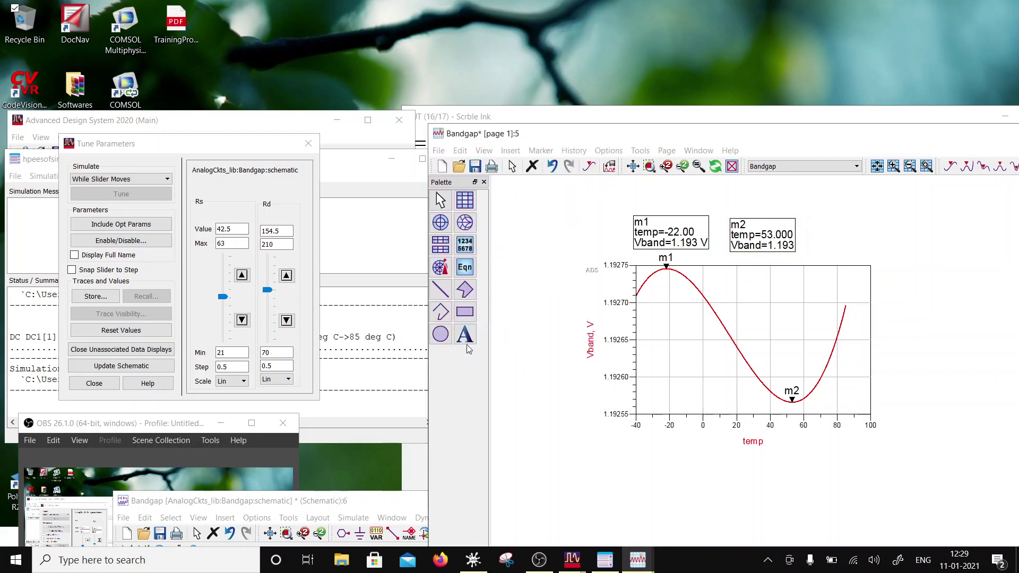
- Set the significant digits of the peak marker m1 to 7
{"action": "double_click", "coordinate": [681, 232]}
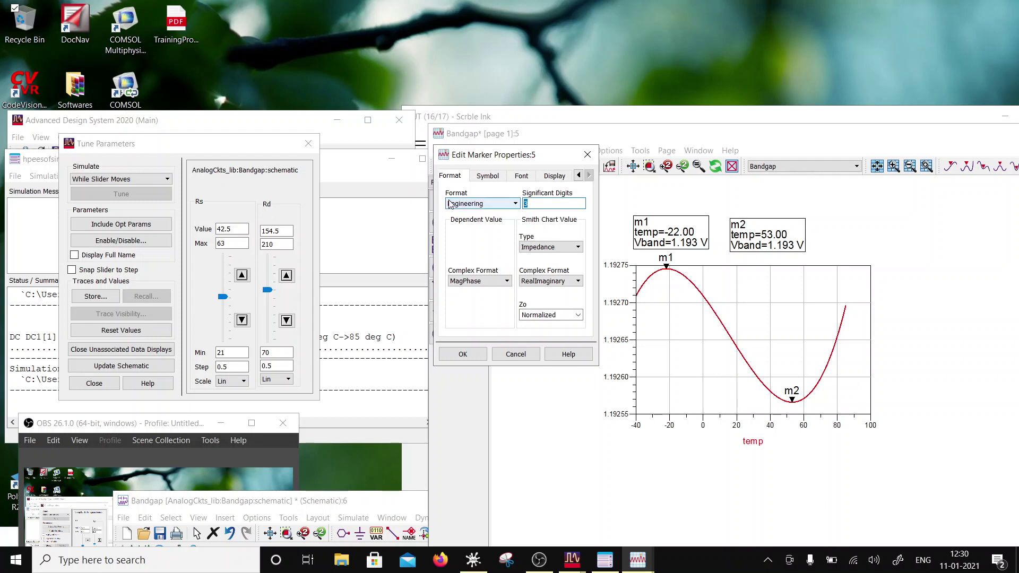
{"action": "type", "text": "7"}
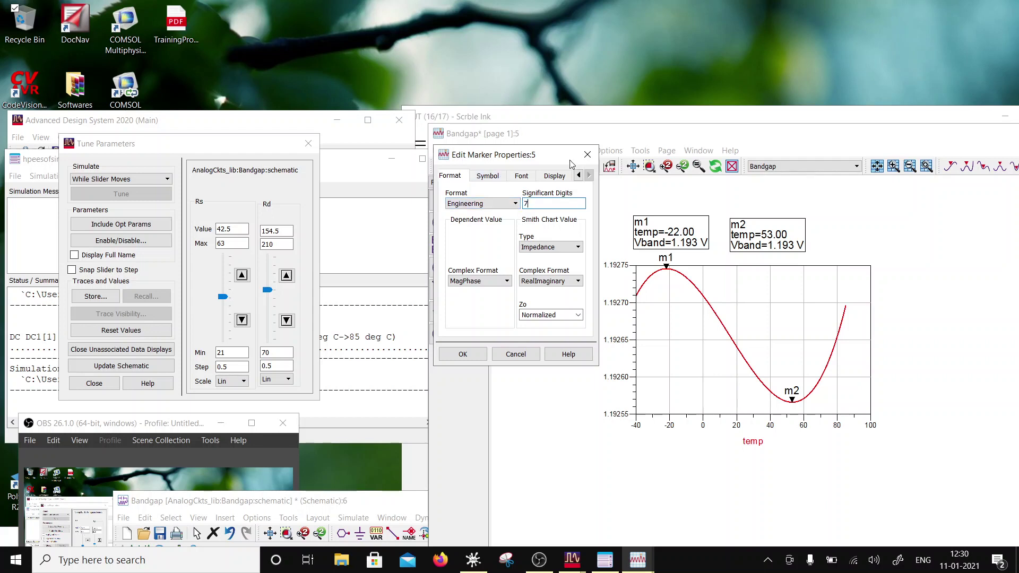
{"action": "left_click", "coordinate": [463, 354]}
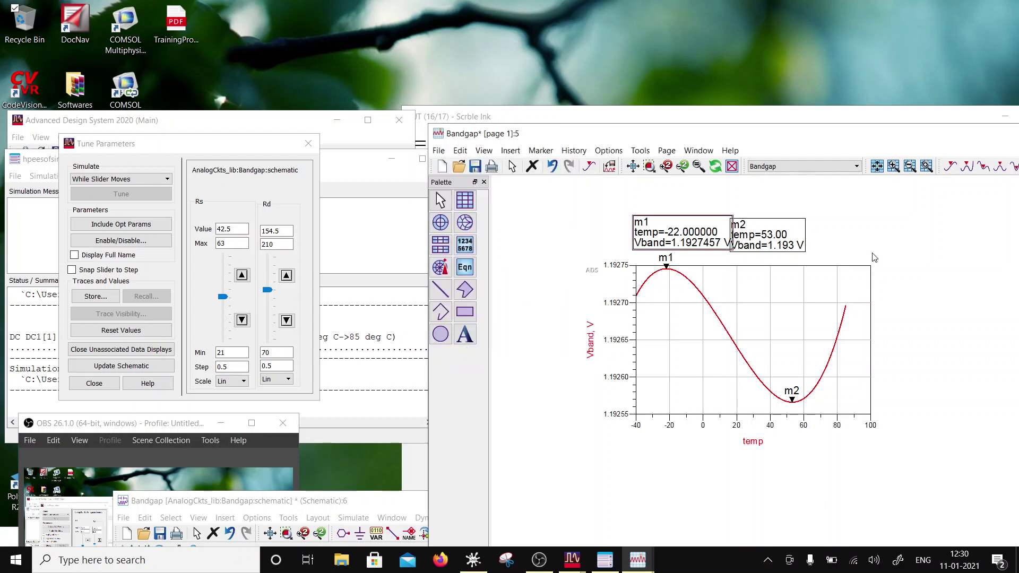
- Move the m2 readout further away from m1 and set the valley marker's significant digits to 7
{"action": "left_click_drag", "start_coordinate": [769, 240], "coordinate": [814, 240]}
{"action": "double_click", "coordinate": [814, 234]}
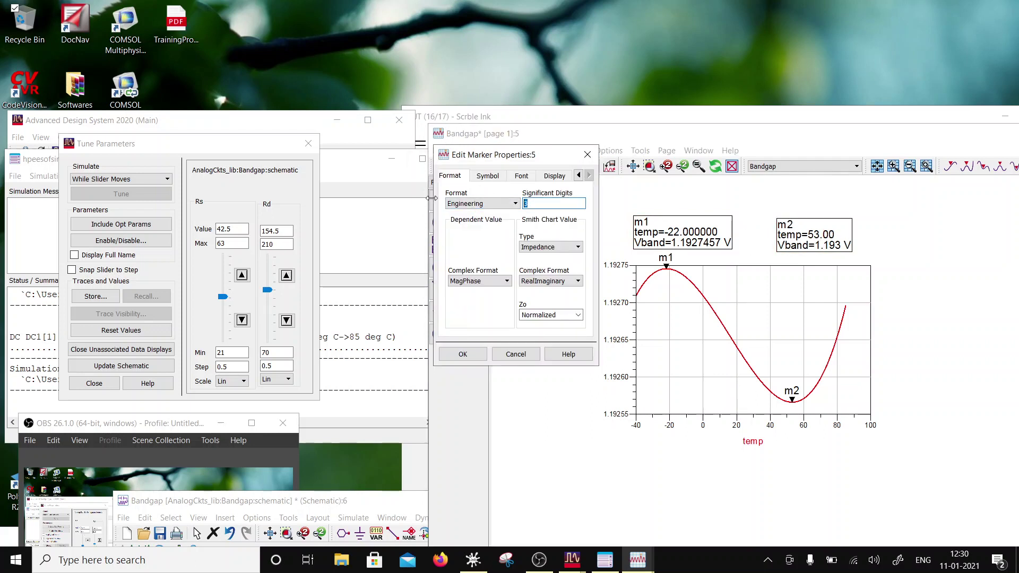
{"action": "type", "text": "7"}
{"action": "left_click", "coordinate": [462, 353]}
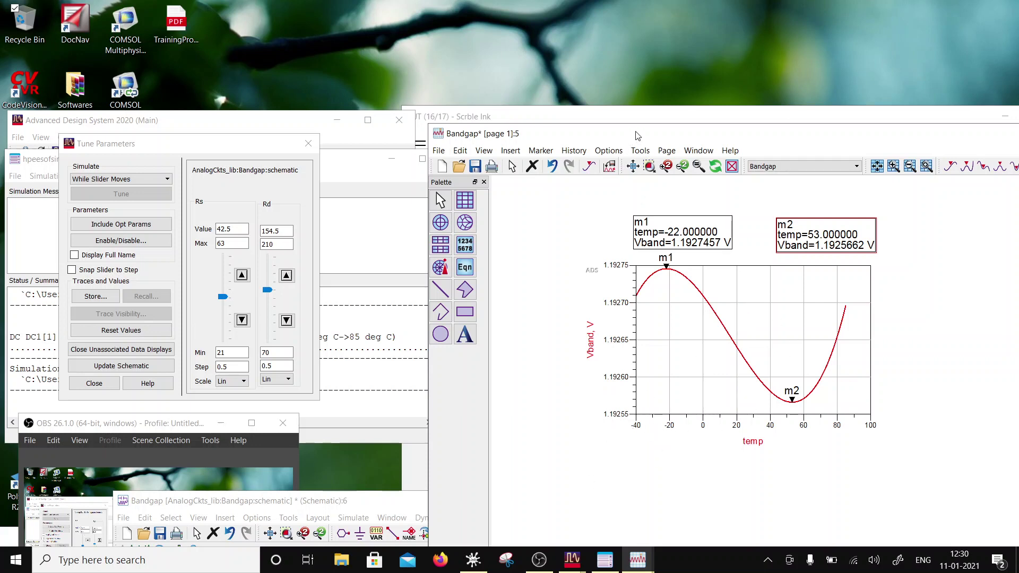
- Add the equation tc=(m2-m1) in the empty area beside the Vband plot of the data display
{"action": "left_click_drag", "start_coordinate": [637, 135], "coordinate": [419, 110]}
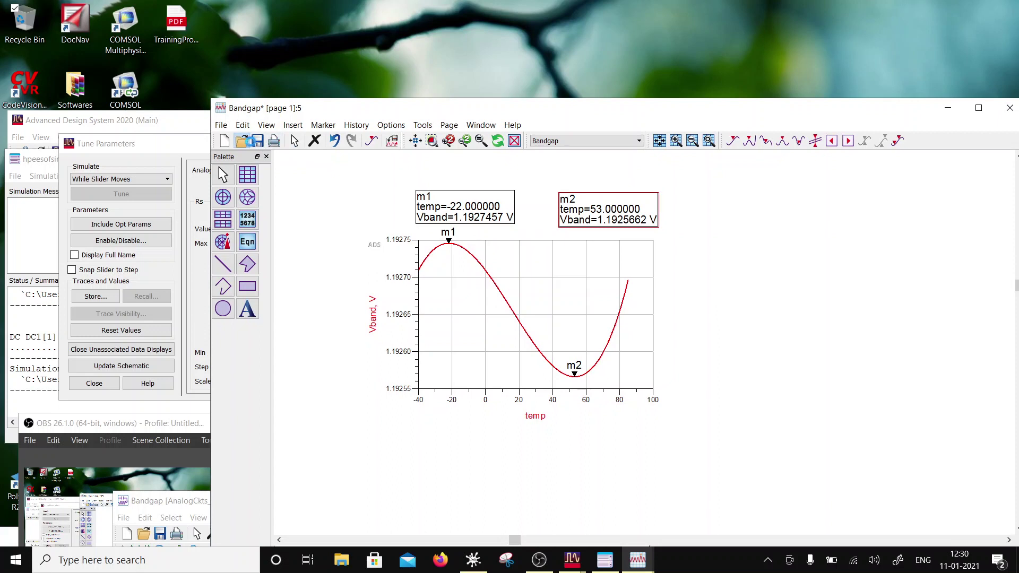
{"action": "left_click", "coordinate": [243, 140]}
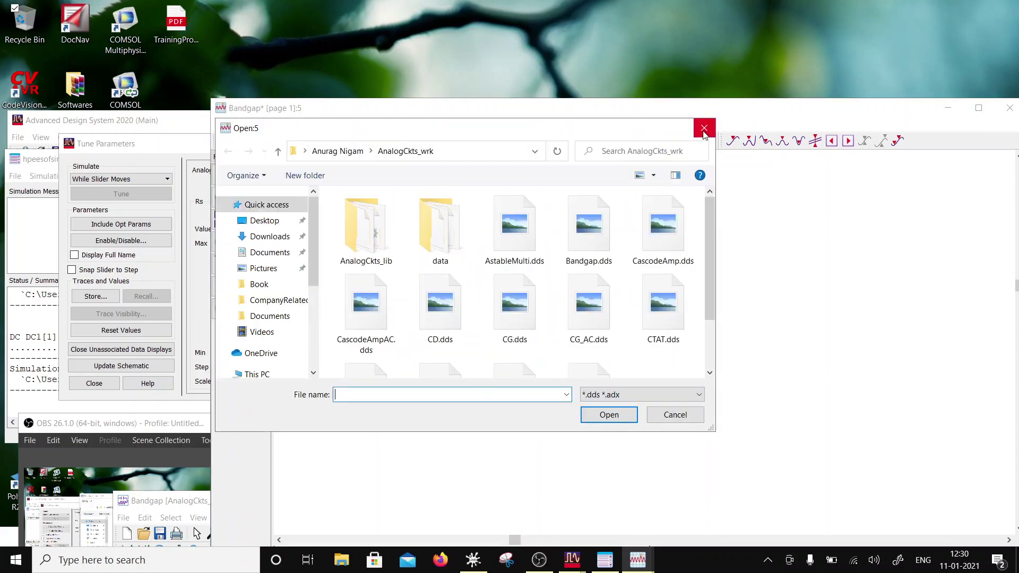
{"action": "left_click", "coordinate": [704, 132]}
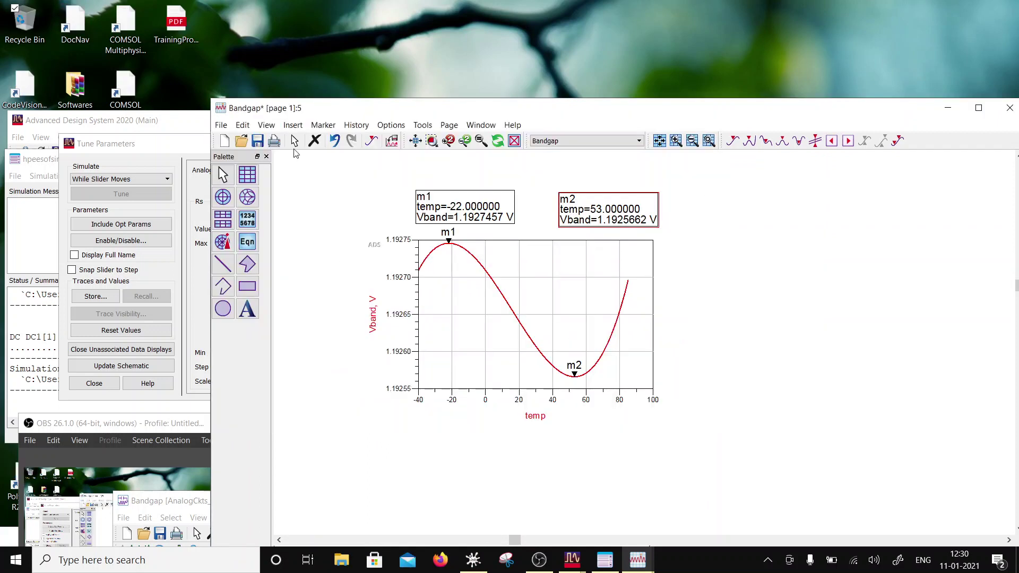
{"action": "left_click", "coordinate": [247, 241]}
{"action": "left_click", "coordinate": [732, 286]}
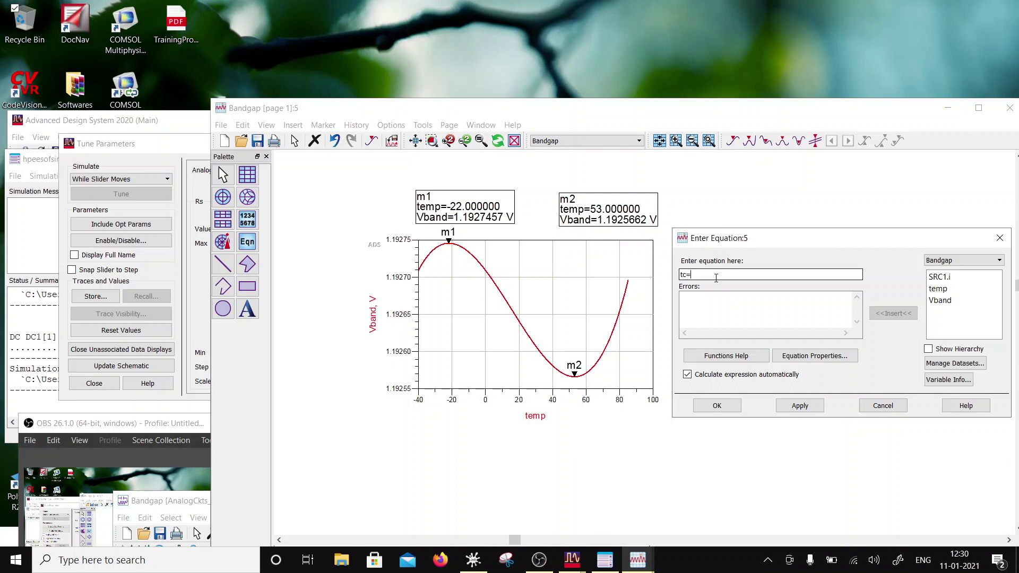
{"action": "left_click", "coordinate": [723, 275]}
{"action": "left_click", "coordinate": [717, 405]}
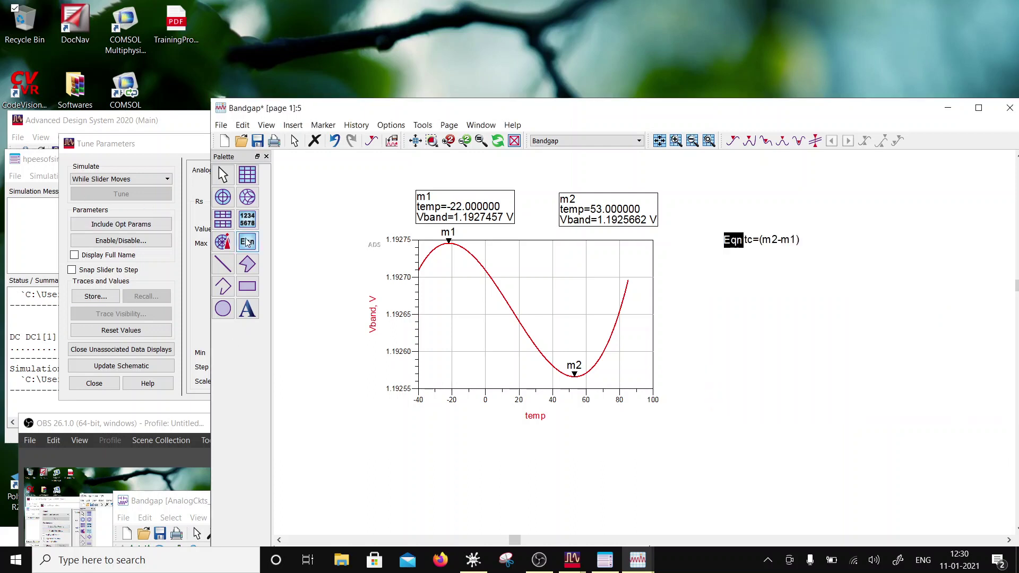
- Insert a list below the equation that displays the value of the tc equation
{"action": "left_click", "coordinate": [249, 219]}
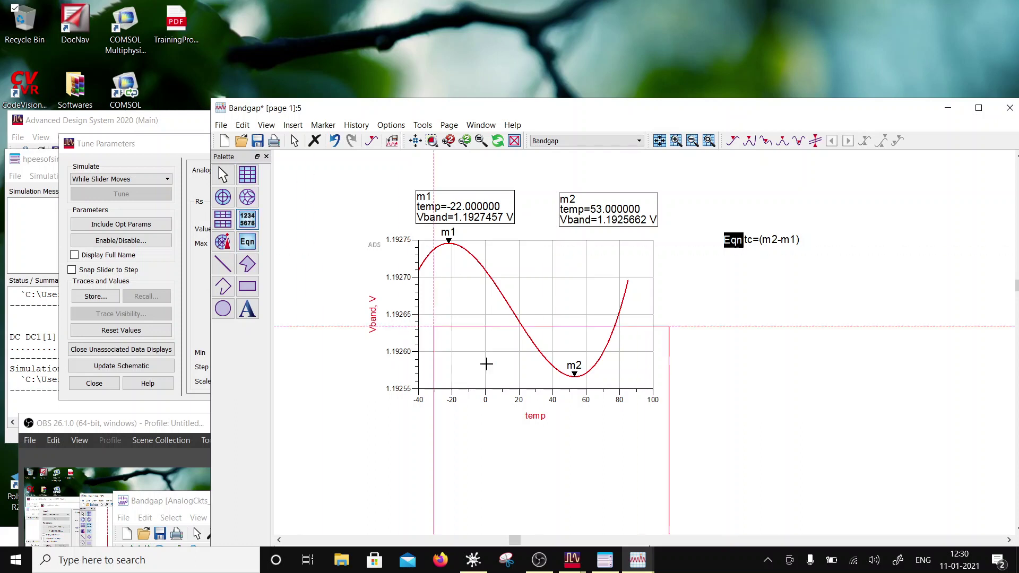
{"action": "left_click", "coordinate": [700, 317]}
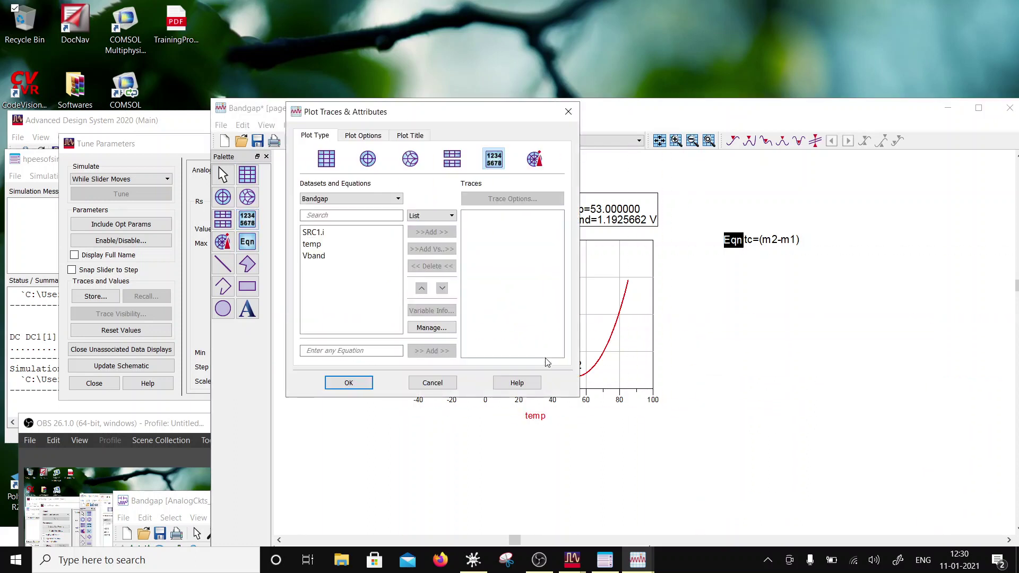
{"action": "left_click", "coordinate": [342, 198]}
{"action": "left_click", "coordinate": [340, 211]}
{"action": "left_click", "coordinate": [306, 256]}
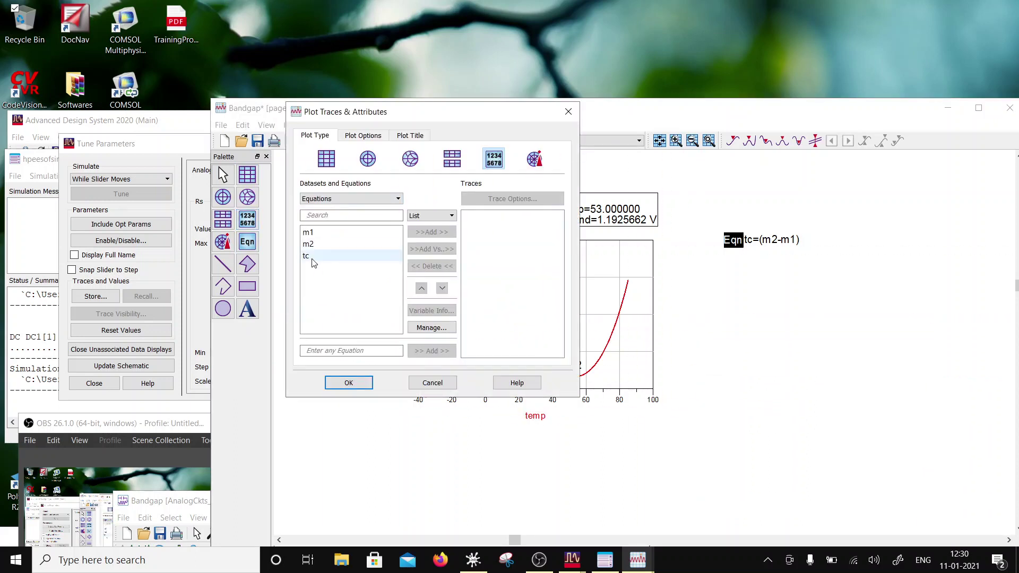
{"action": "left_click", "coordinate": [431, 232]}
{"action": "left_click", "coordinate": [361, 383]}
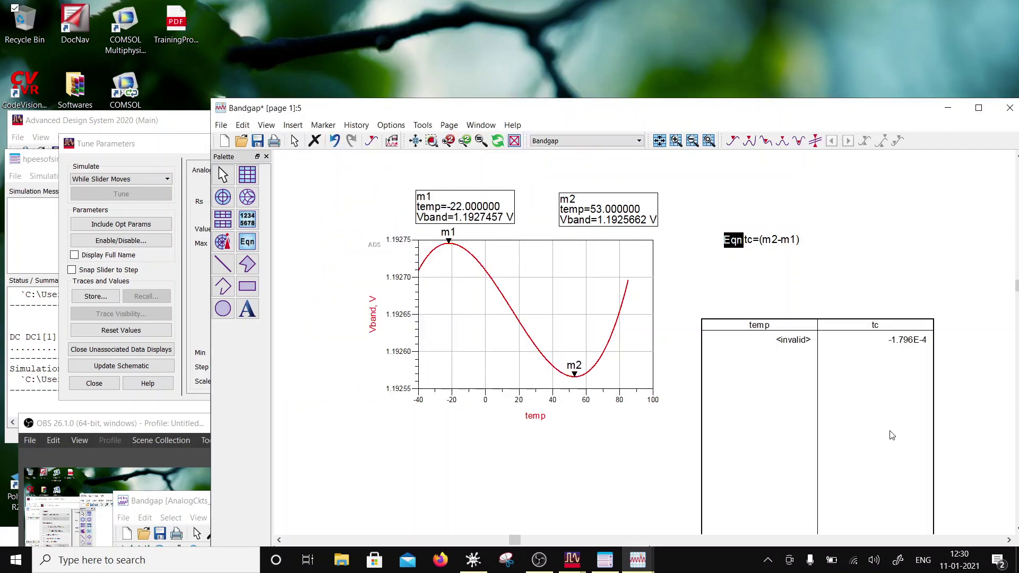
- Turn off the display of independent data in the tc list
{"action": "double_click", "coordinate": [816, 409]}
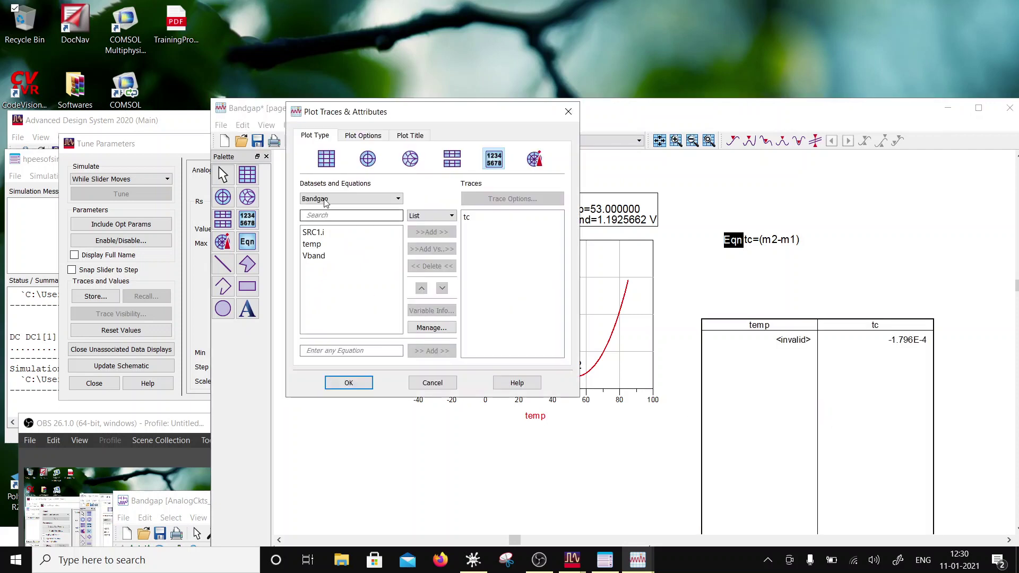
{"action": "left_click", "coordinate": [363, 135]}
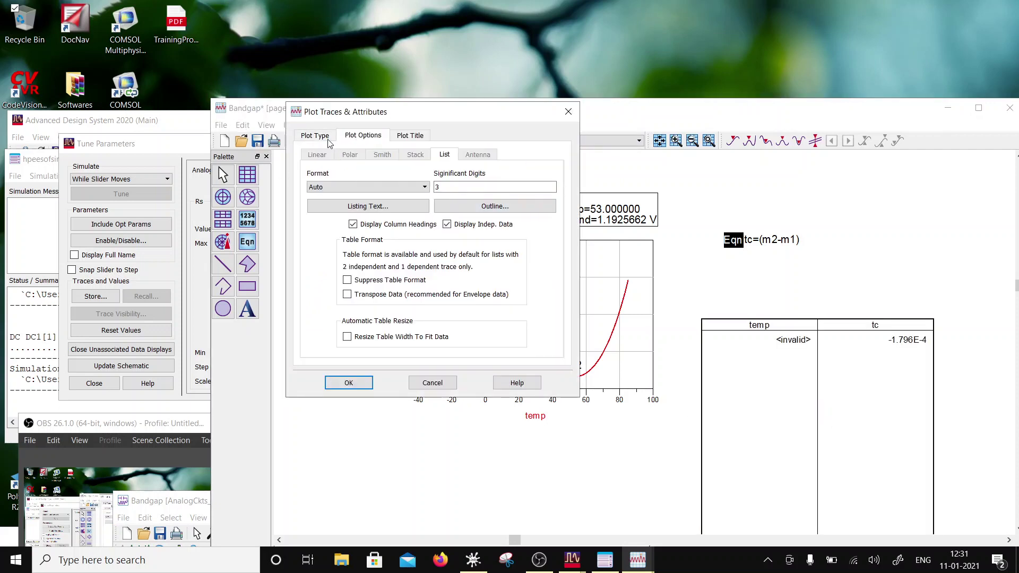
{"action": "left_click", "coordinate": [471, 227]}
{"action": "left_click", "coordinate": [342, 383]}
- Shrink the tc list to a small single-value box and place it just under the equation
{"action": "left_click_drag", "start_coordinate": [845, 404], "coordinate": [822, 364]}
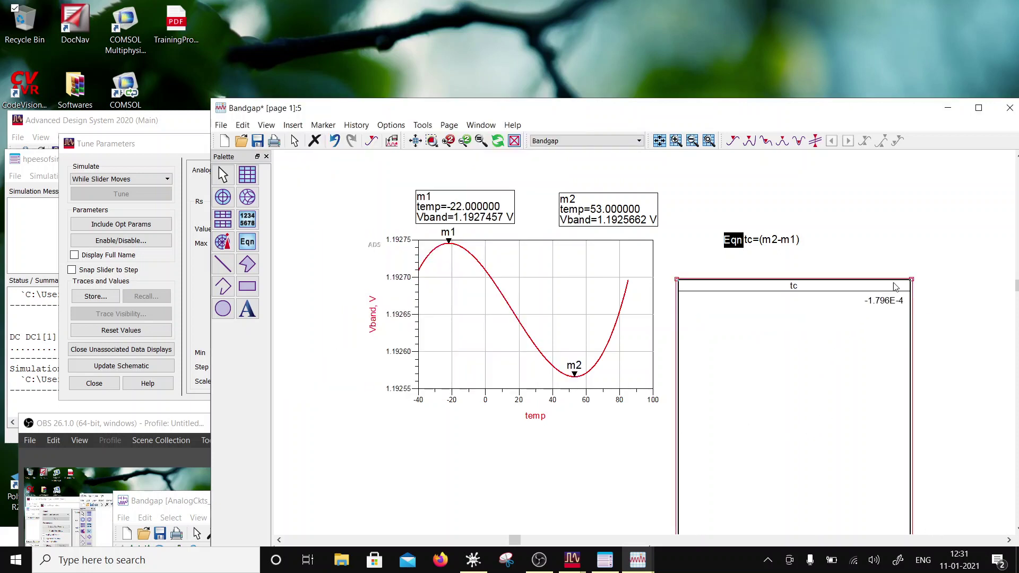
{"action": "left_click_drag", "start_coordinate": [849, 496], "coordinate": [834, 295]}
{"action": "left_click_drag", "start_coordinate": [888, 357], "coordinate": [787, 303]}
- Change the equation to tc=abs(m2-m1) and align the tc list beneath it
{"action": "left_click", "coordinate": [764, 241]}
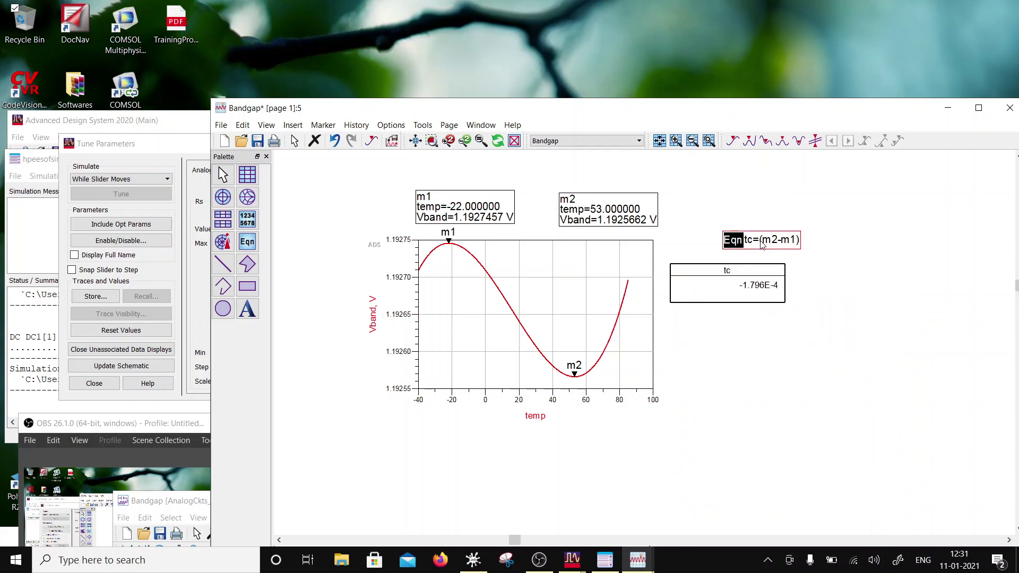
{"action": "left_click", "coordinate": [764, 241]}
{"action": "type", "text": "abs"}
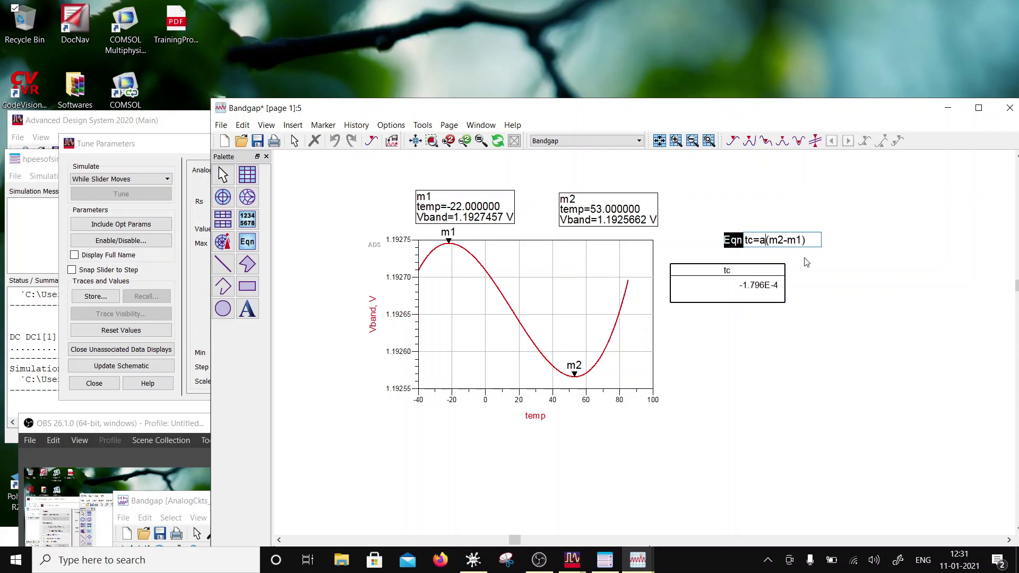
{"action": "left_click", "coordinate": [840, 301]}
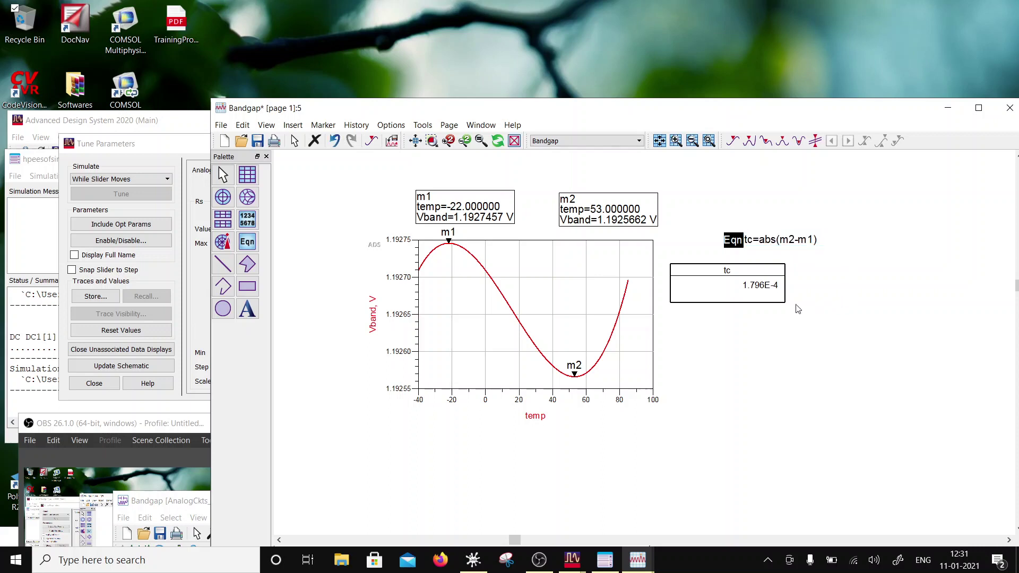
{"action": "left_click_drag", "start_coordinate": [716, 287], "coordinate": [746, 298]}
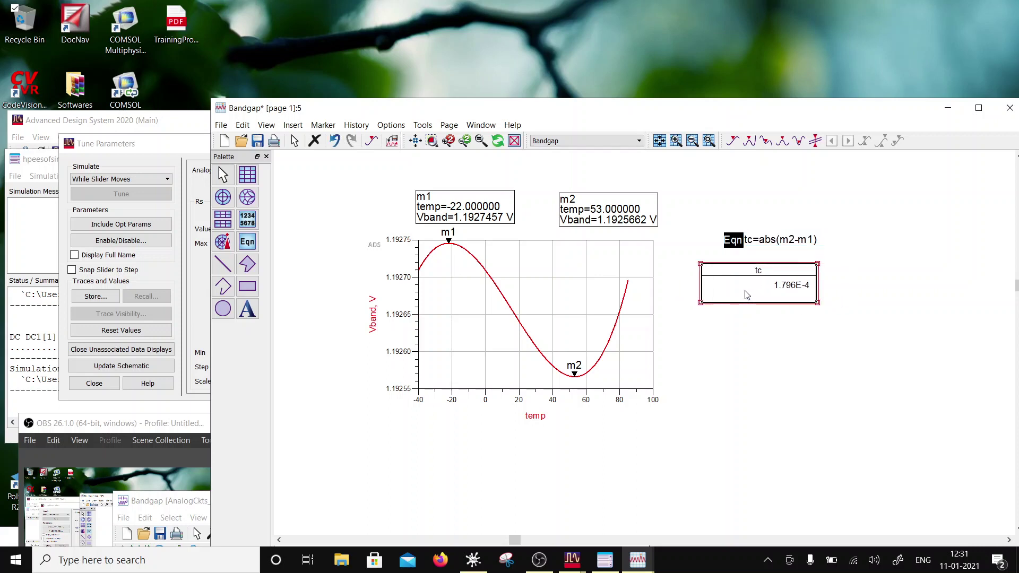
{"action": "double_click", "coordinate": [747, 295]}
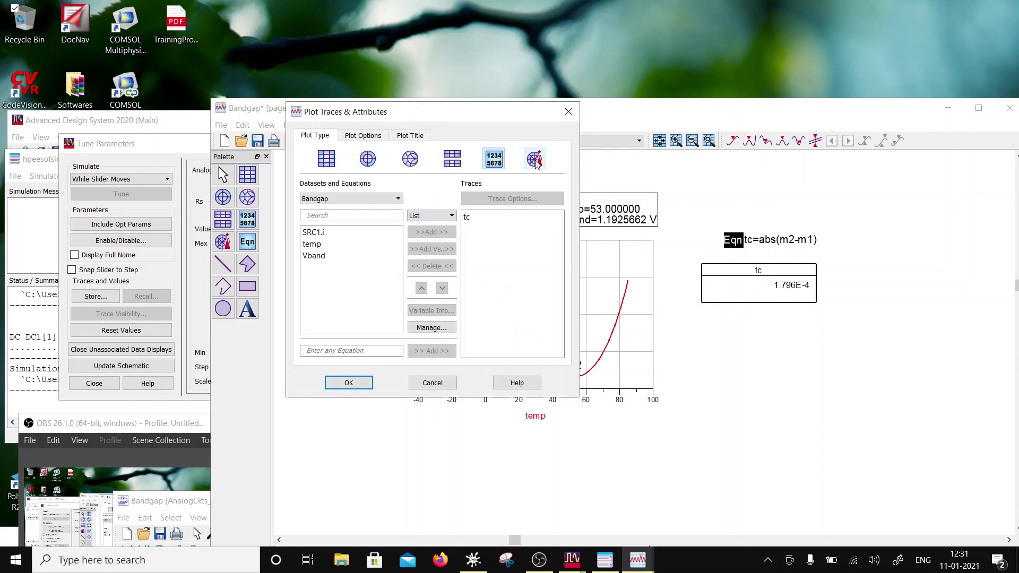
{"action": "left_click", "coordinate": [567, 113]}
- Divide the equation by the temperature span so it reads tc=abs(m2-m1)/(85+40)
{"action": "double_click", "coordinate": [743, 242]}
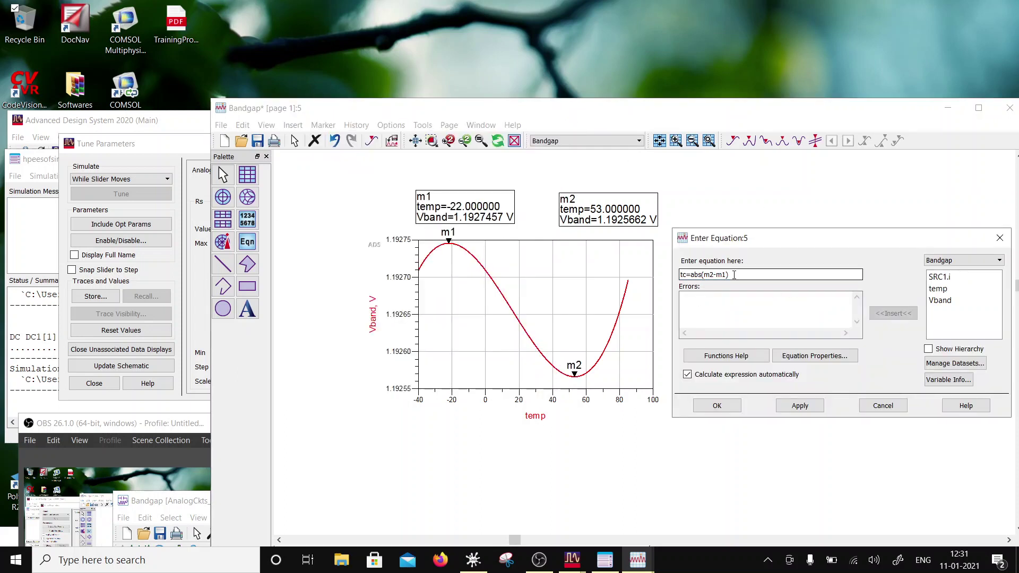
{"action": "left_click", "coordinate": [734, 274]}
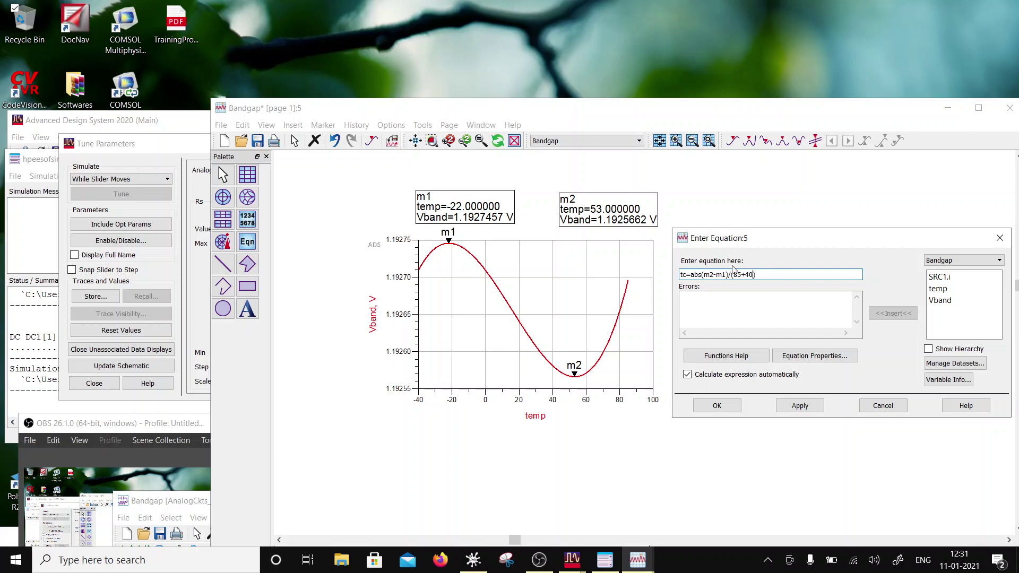
{"action": "left_click", "coordinate": [717, 405]}
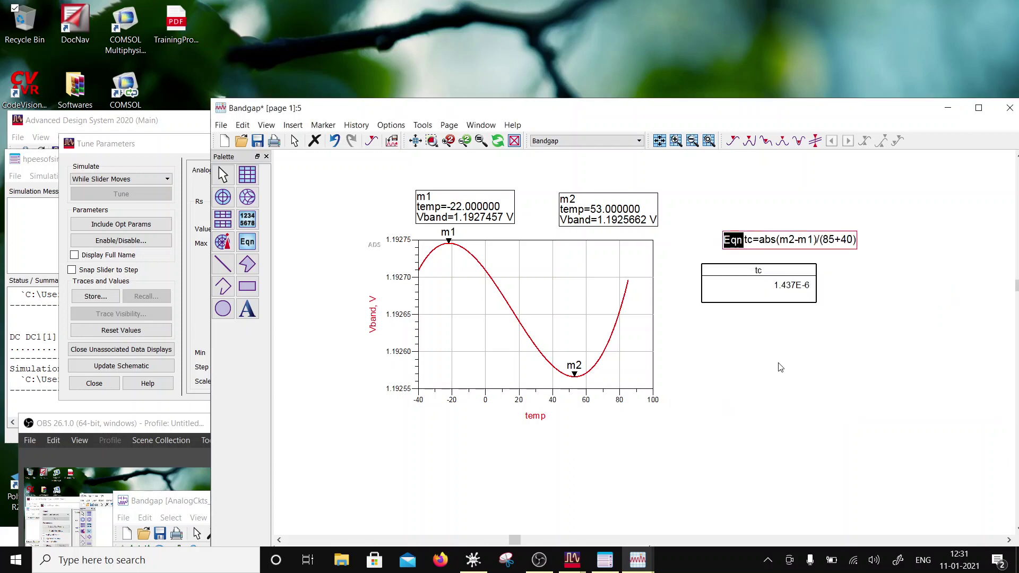
- Move the tc list and its equation closer to the Vband plot, with the equation directly above the list
{"action": "left_click_drag", "start_coordinate": [758, 300], "coordinate": [780, 292]}
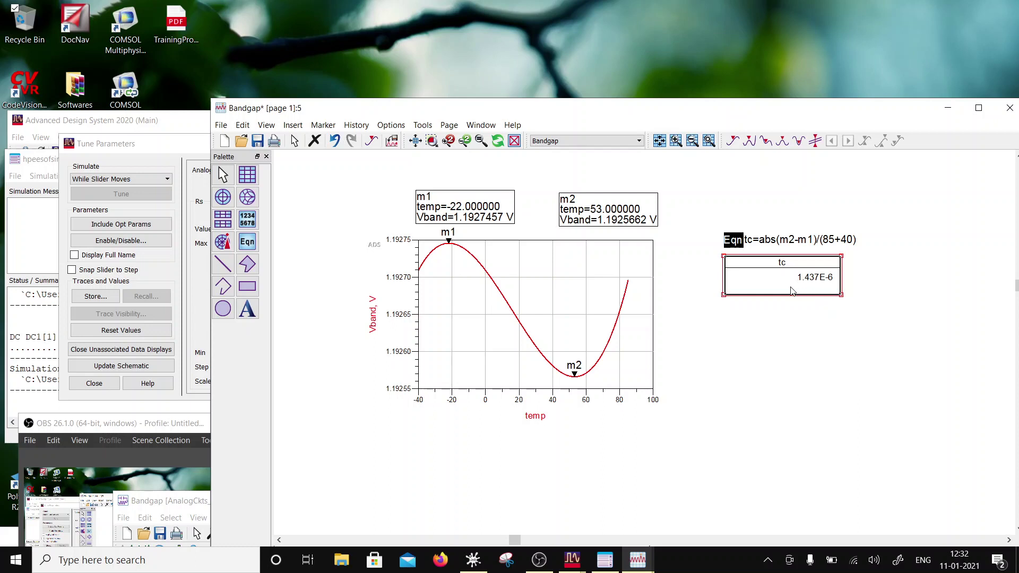
{"action": "left_click_drag", "start_coordinate": [746, 291], "coordinate": [701, 298]}
{"action": "left_click_drag", "start_coordinate": [728, 247], "coordinate": [683, 254]}
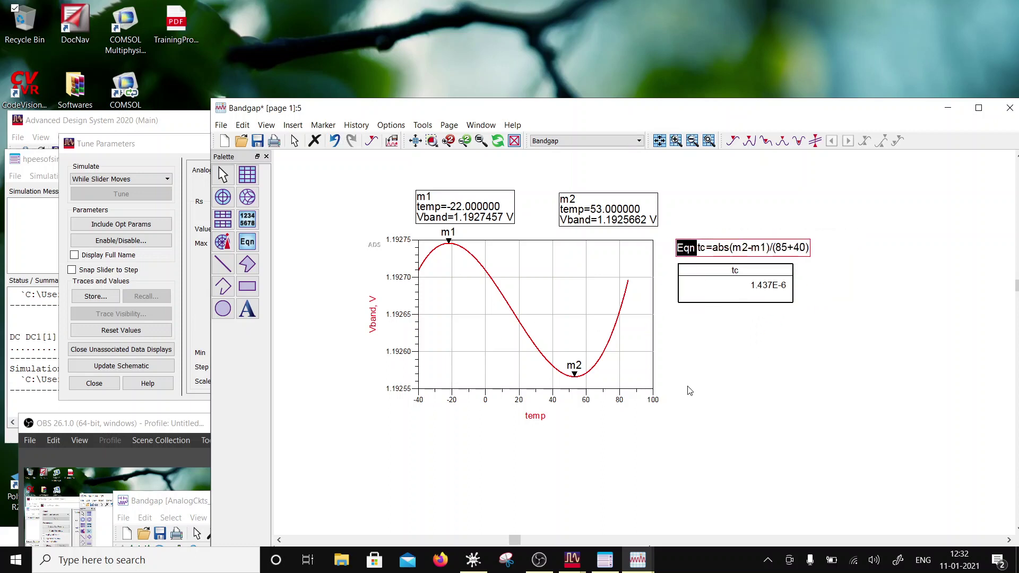
- Add the text label "14 ppm" and place it inside the tc list beside the value
{"action": "left_click", "coordinate": [247, 309]}
{"action": "left_click", "coordinate": [676, 321]}
{"action": "type", "text": "14 ppm"}
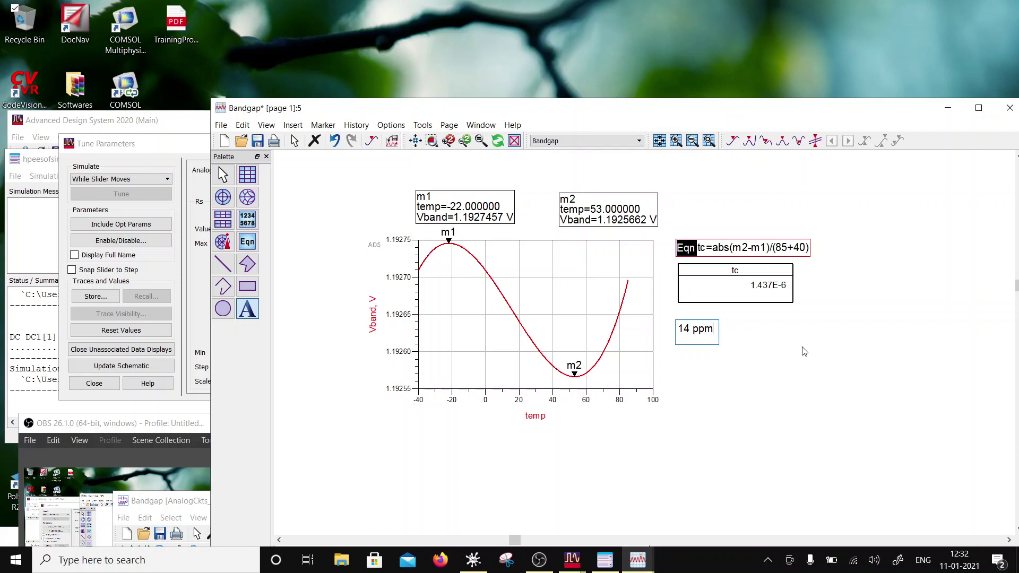
{"action": "left_click", "coordinate": [793, 373]}
{"action": "left_click_drag", "start_coordinate": [696, 326], "coordinate": [701, 287]}
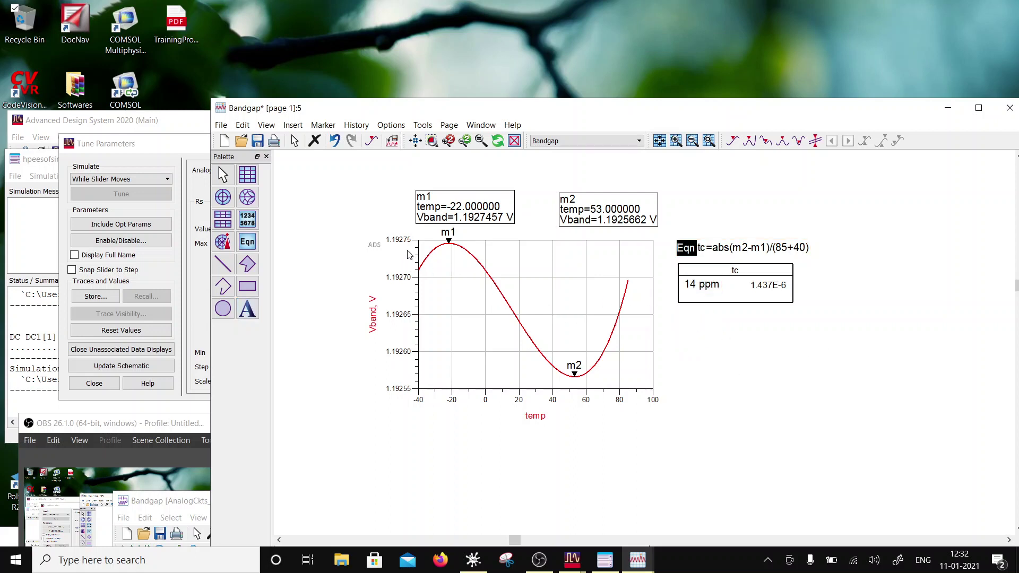
- Save the Bandgap data display, move it aside and close the Tune Parameters dialog
{"action": "left_click", "coordinate": [258, 140]}
{"action": "left_click_drag", "start_coordinate": [287, 110], "coordinate": [579, 146]}
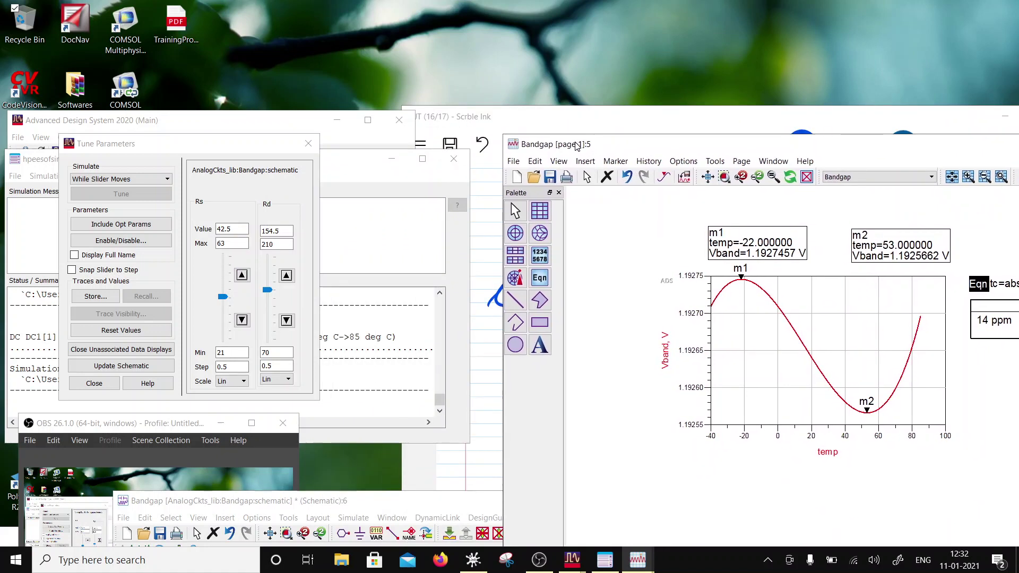
{"action": "left_click", "coordinate": [98, 385]}
{"action": "left_click", "coordinate": [192, 292]}
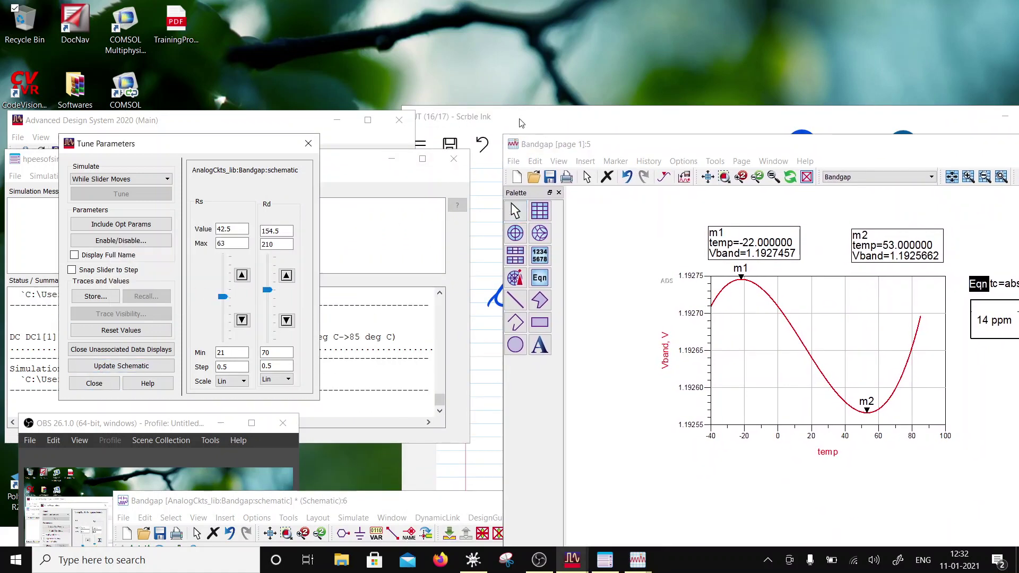
- Bring the Bandgap schematic into full view, save it and rerun the simulation
{"action": "left_click_drag", "start_coordinate": [343, 159], "coordinate": [376, 63]}
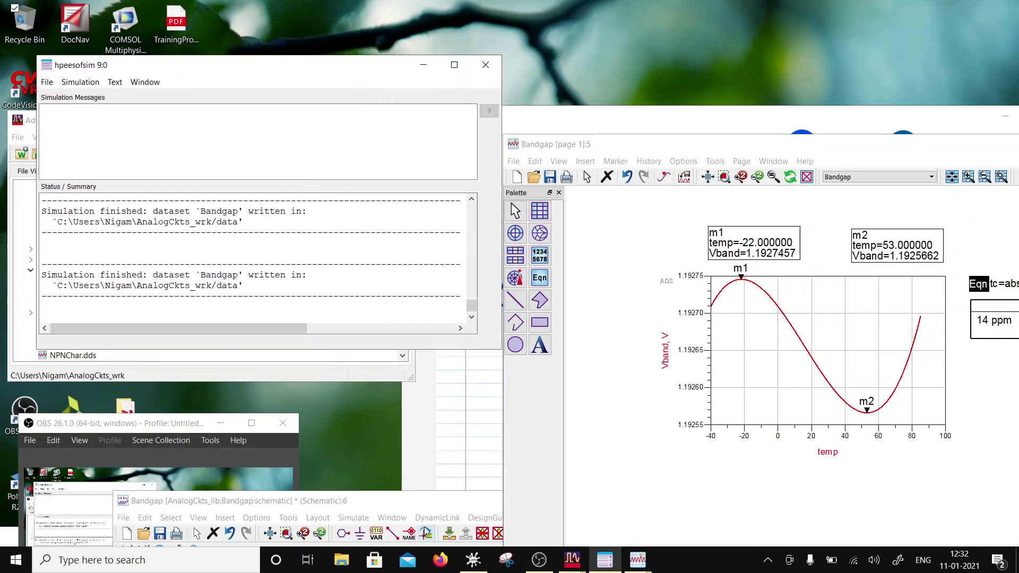
{"action": "left_click_drag", "start_coordinate": [470, 491], "coordinate": [494, 75]}
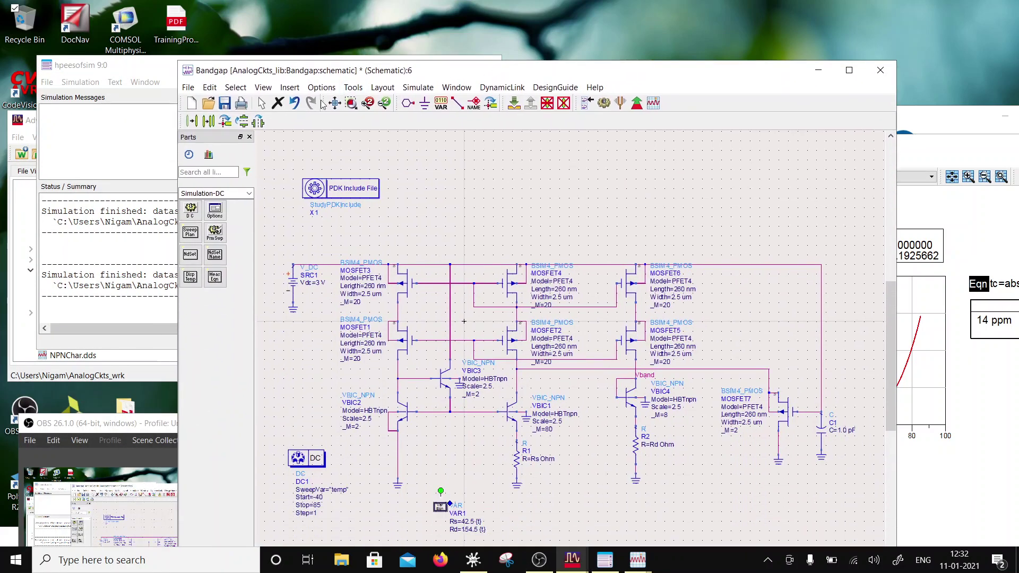
{"action": "left_click", "coordinate": [225, 103]}
{"action": "left_click", "coordinate": [603, 104]}
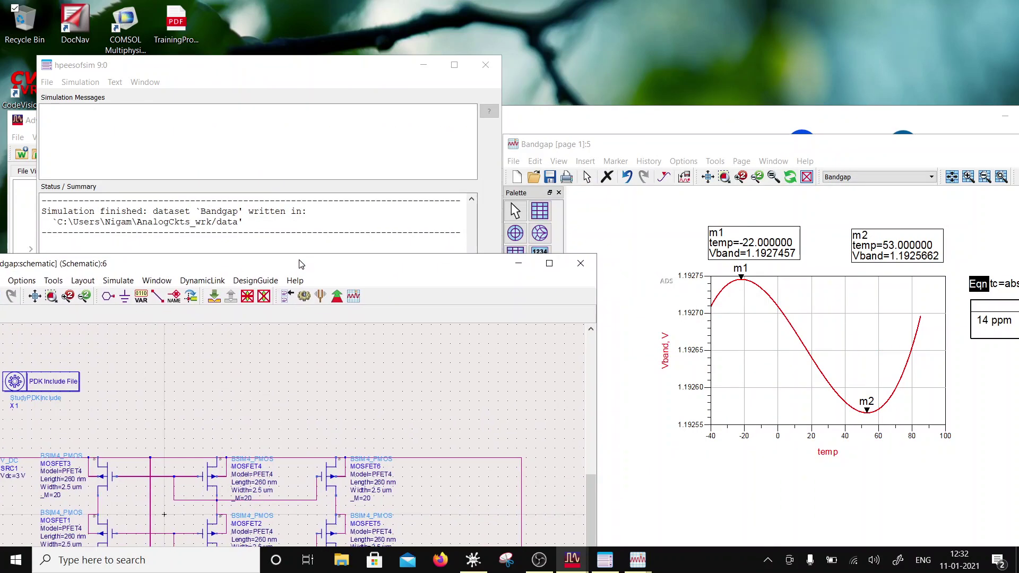
- Rearrange the windows so the Bandgap data display shows the whole plot, the equation and the tc list
{"action": "left_click_drag", "start_coordinate": [665, 153], "coordinate": [290, 155]}
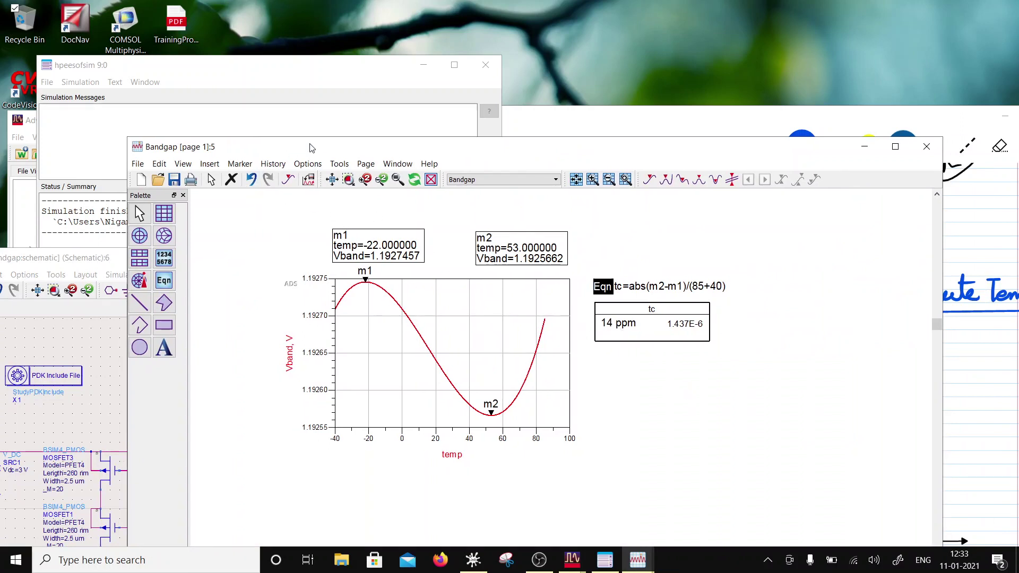
{"action": "left_click_drag", "start_coordinate": [311, 147], "coordinate": [451, 111]}
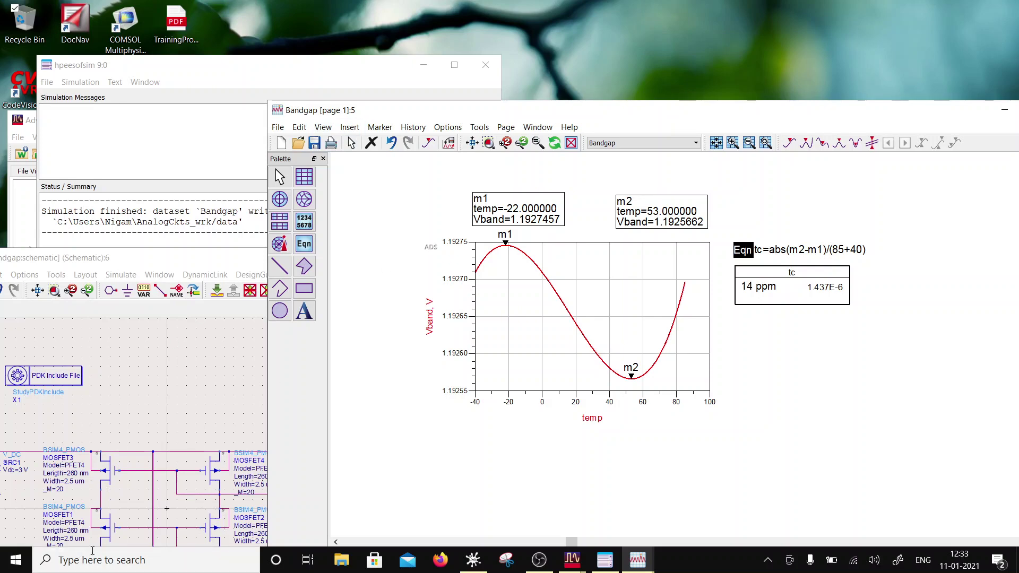
{"action": "left_click", "coordinate": [539, 560]}
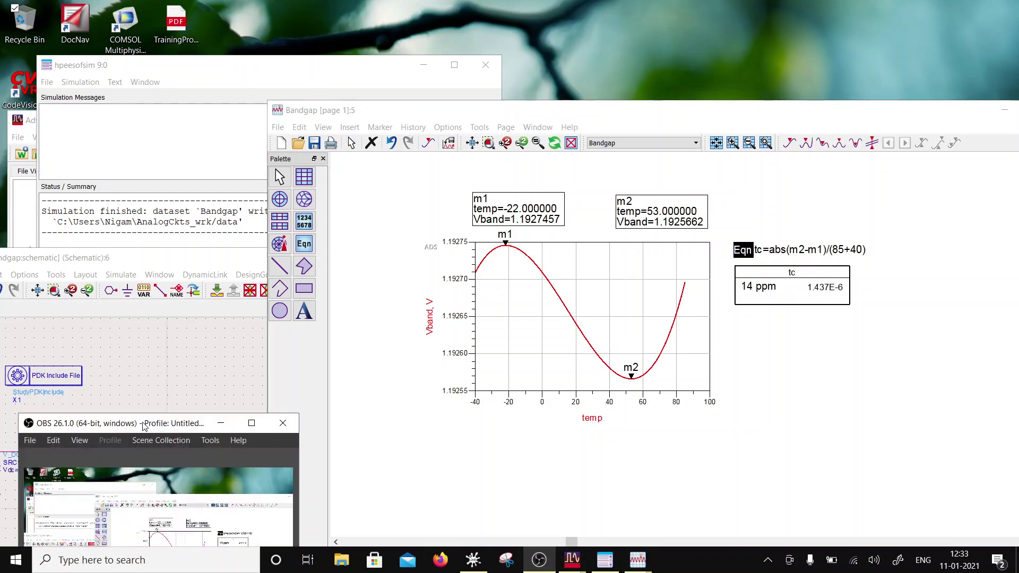
{"action": "left_click_drag", "start_coordinate": [166, 423], "coordinate": [118, 519]}
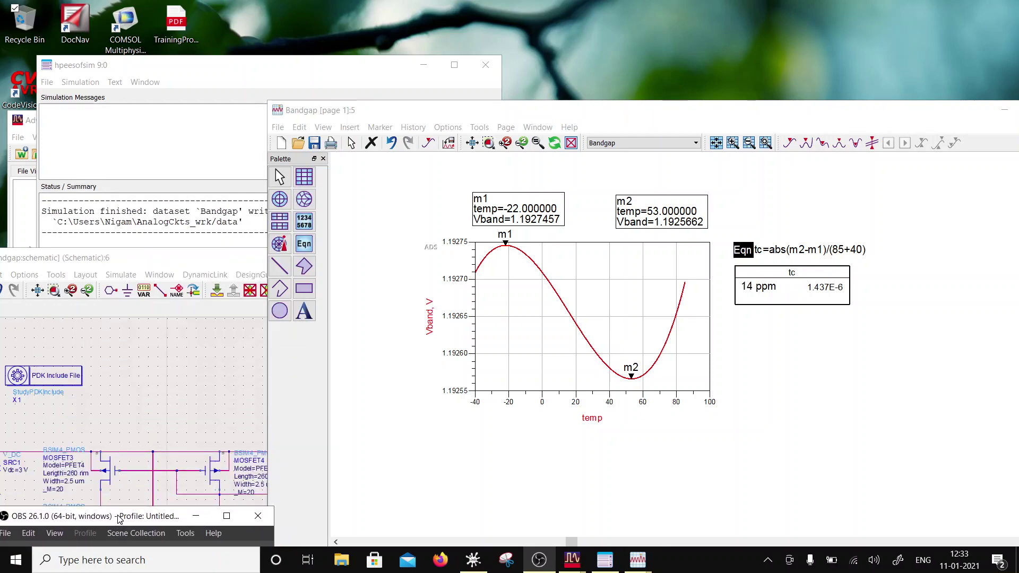
{"action": "left_click_drag", "start_coordinate": [322, 116], "coordinate": [209, 67]}
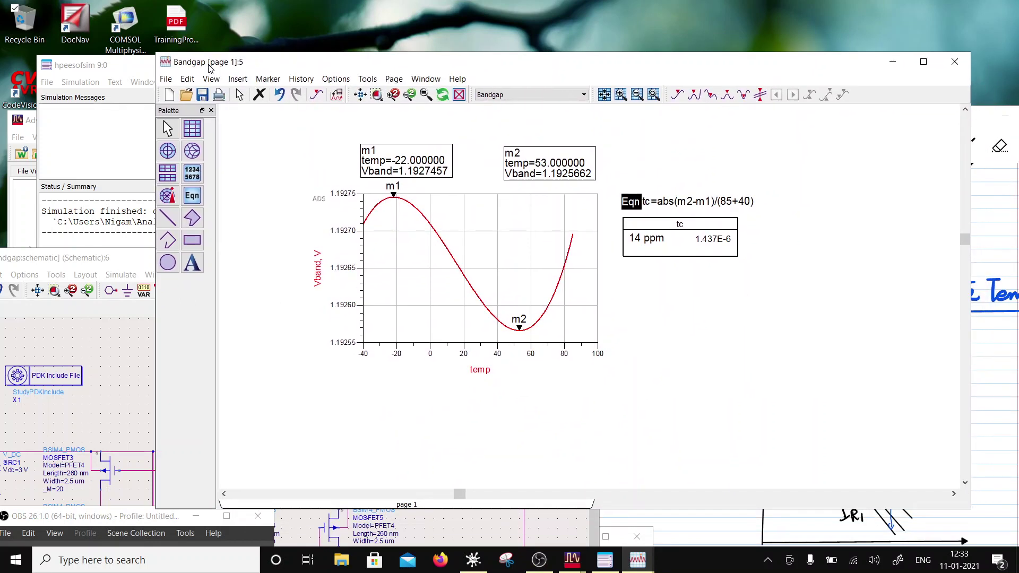